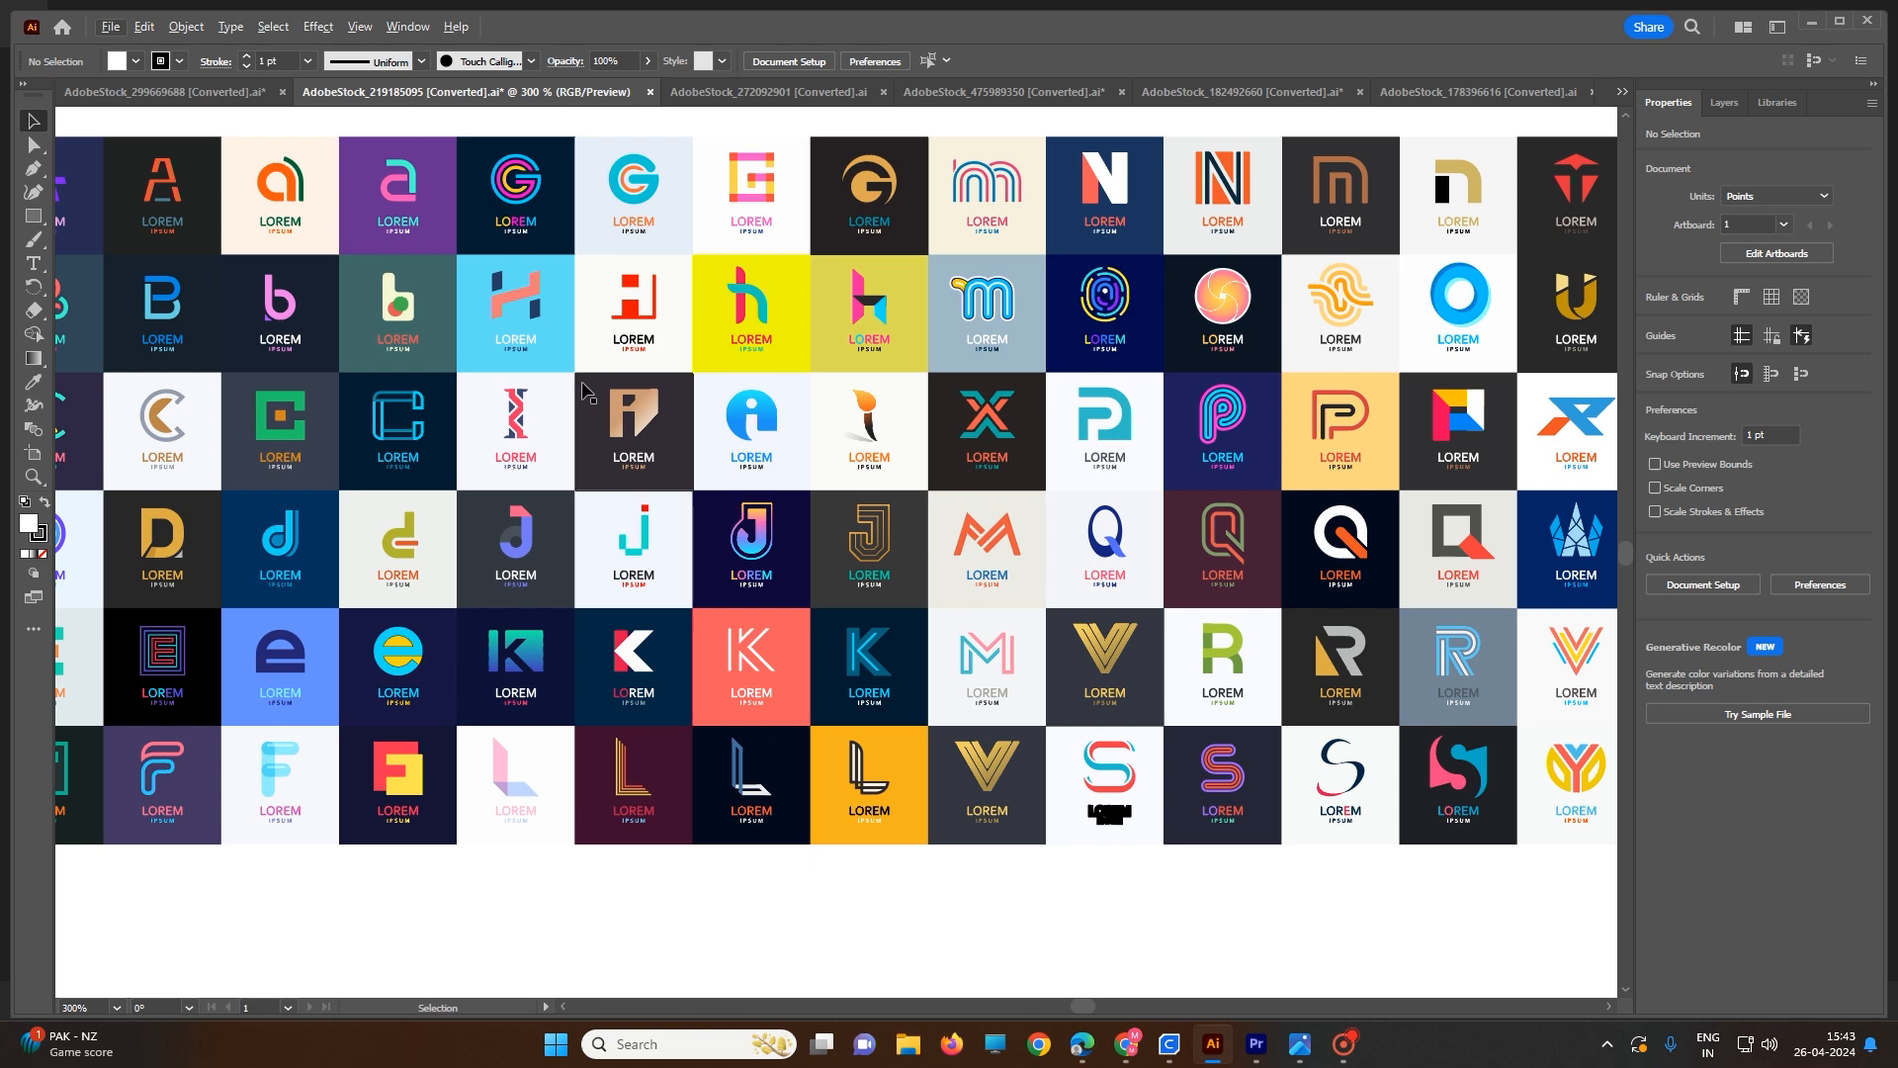
- View the open retro logo, cleaning product packaging, fashion illustration and roll-up banner sample documents one after another
click(722, 99)
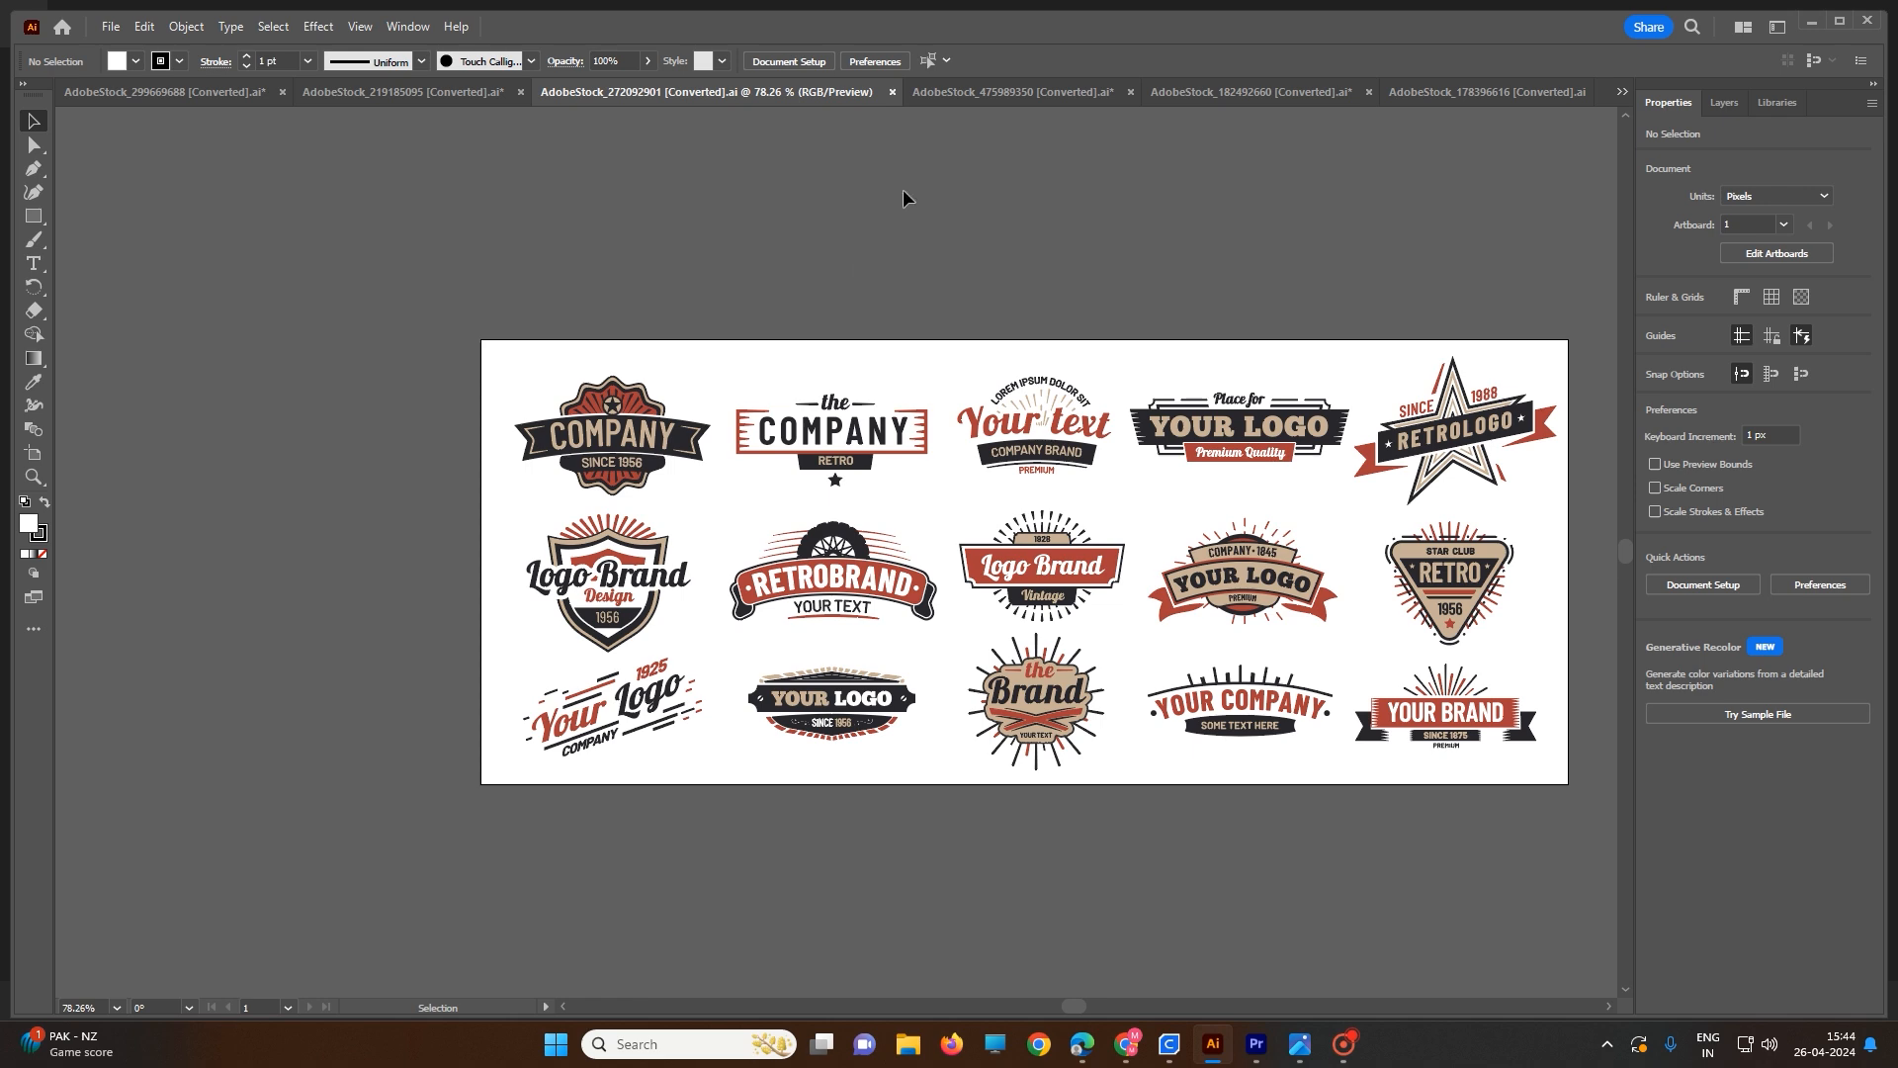
click(963, 89)
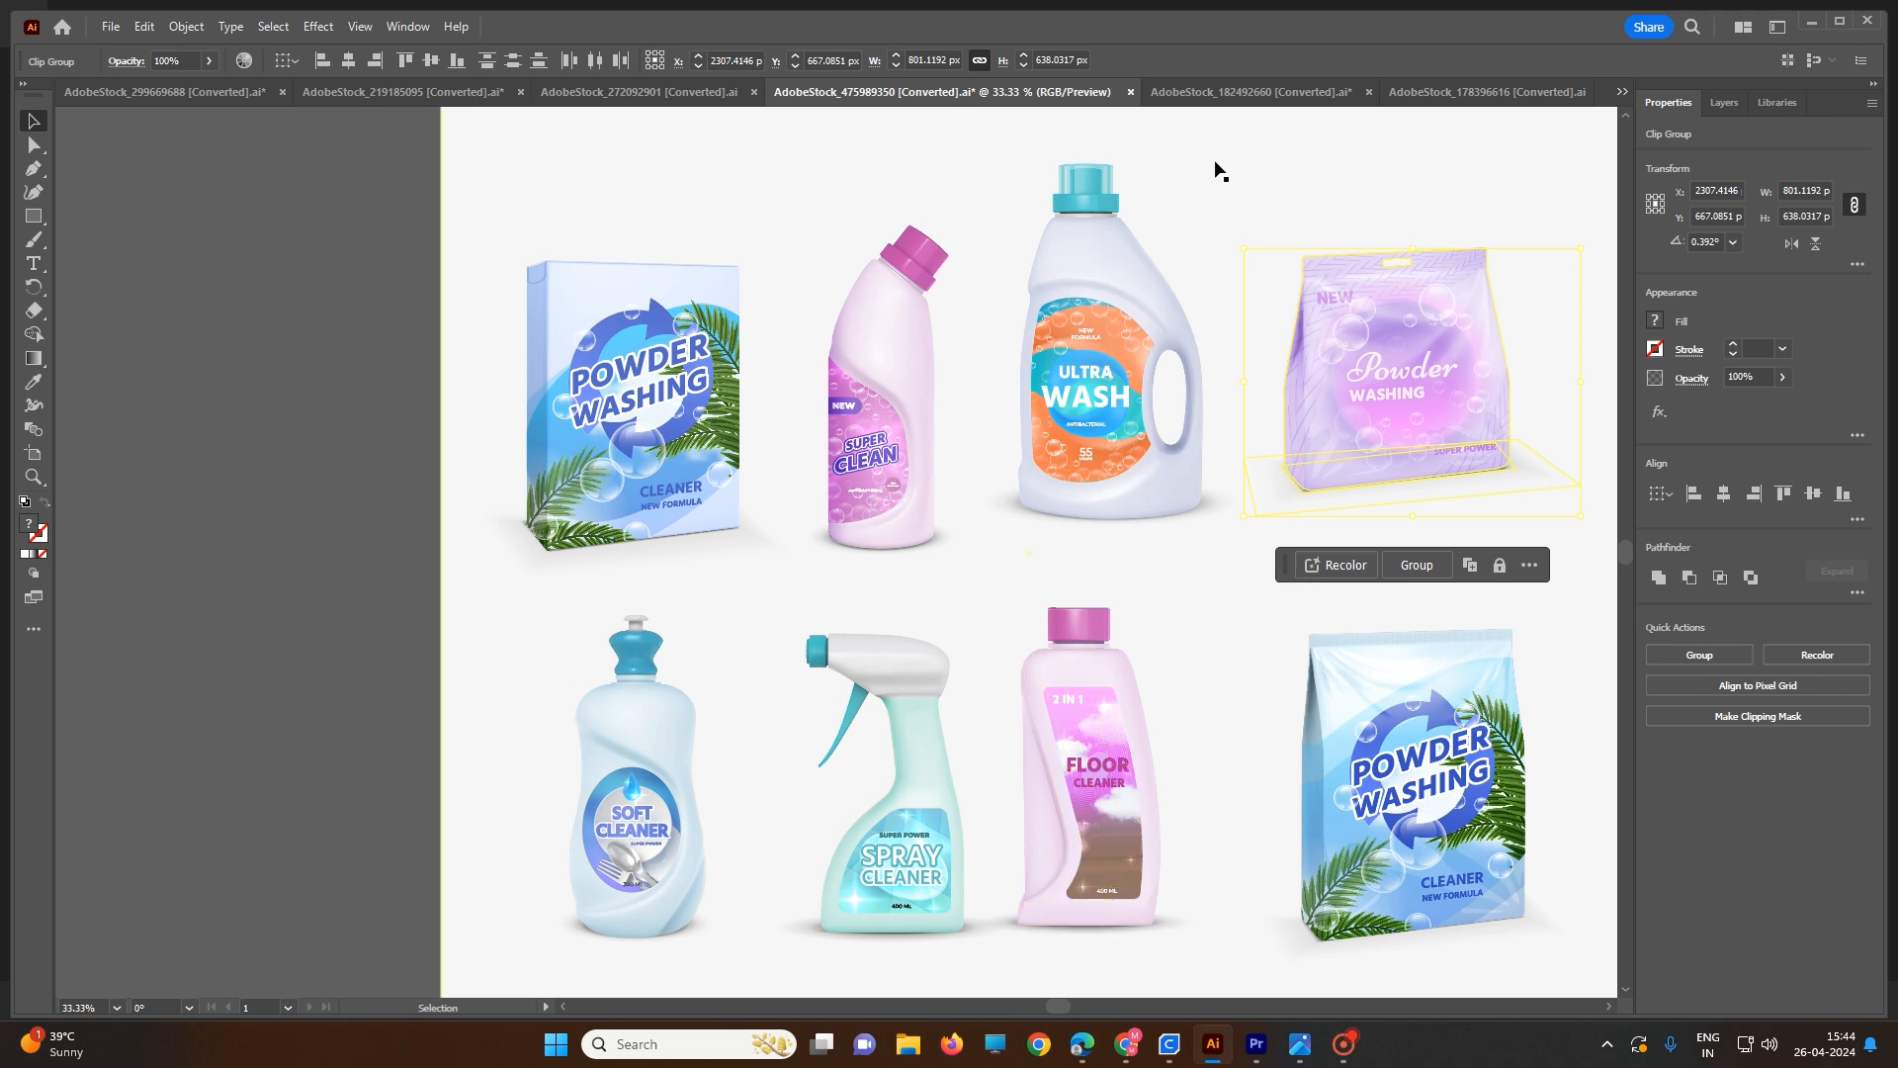
click(1218, 99)
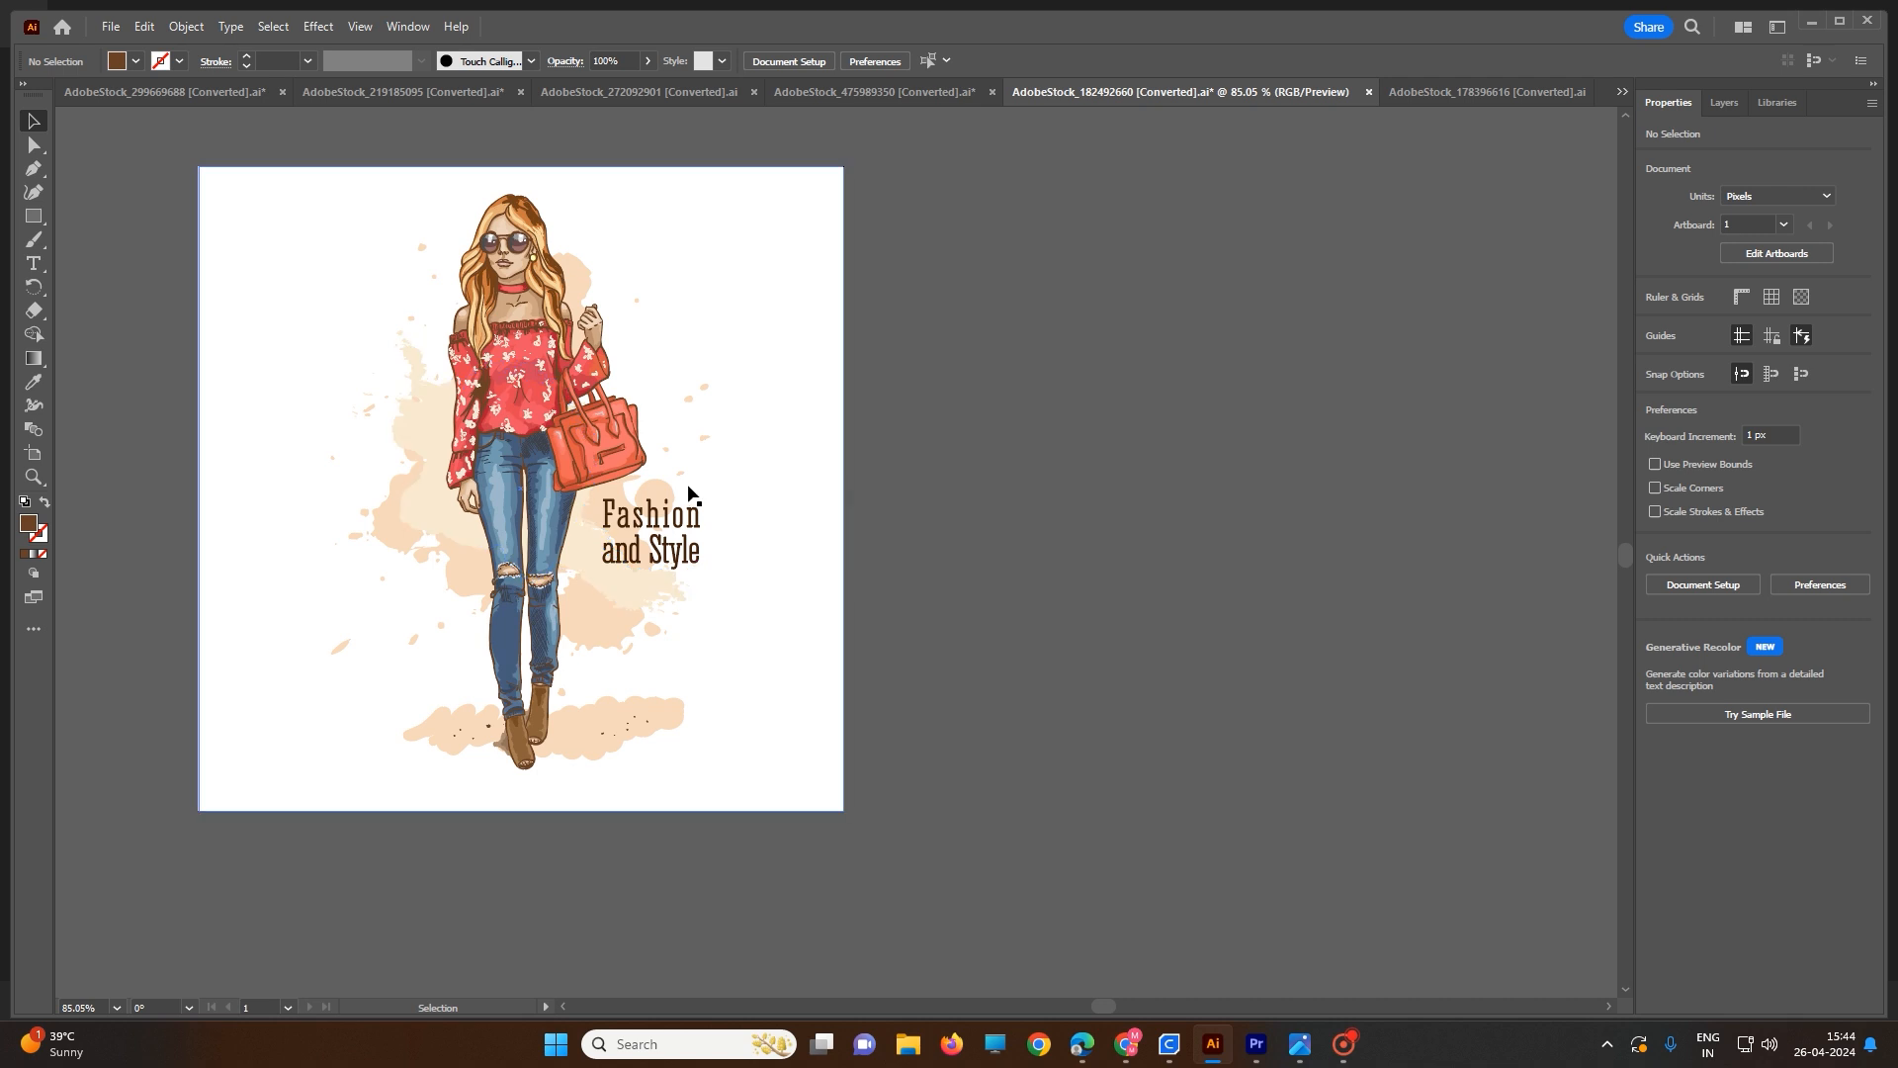
click(1414, 87)
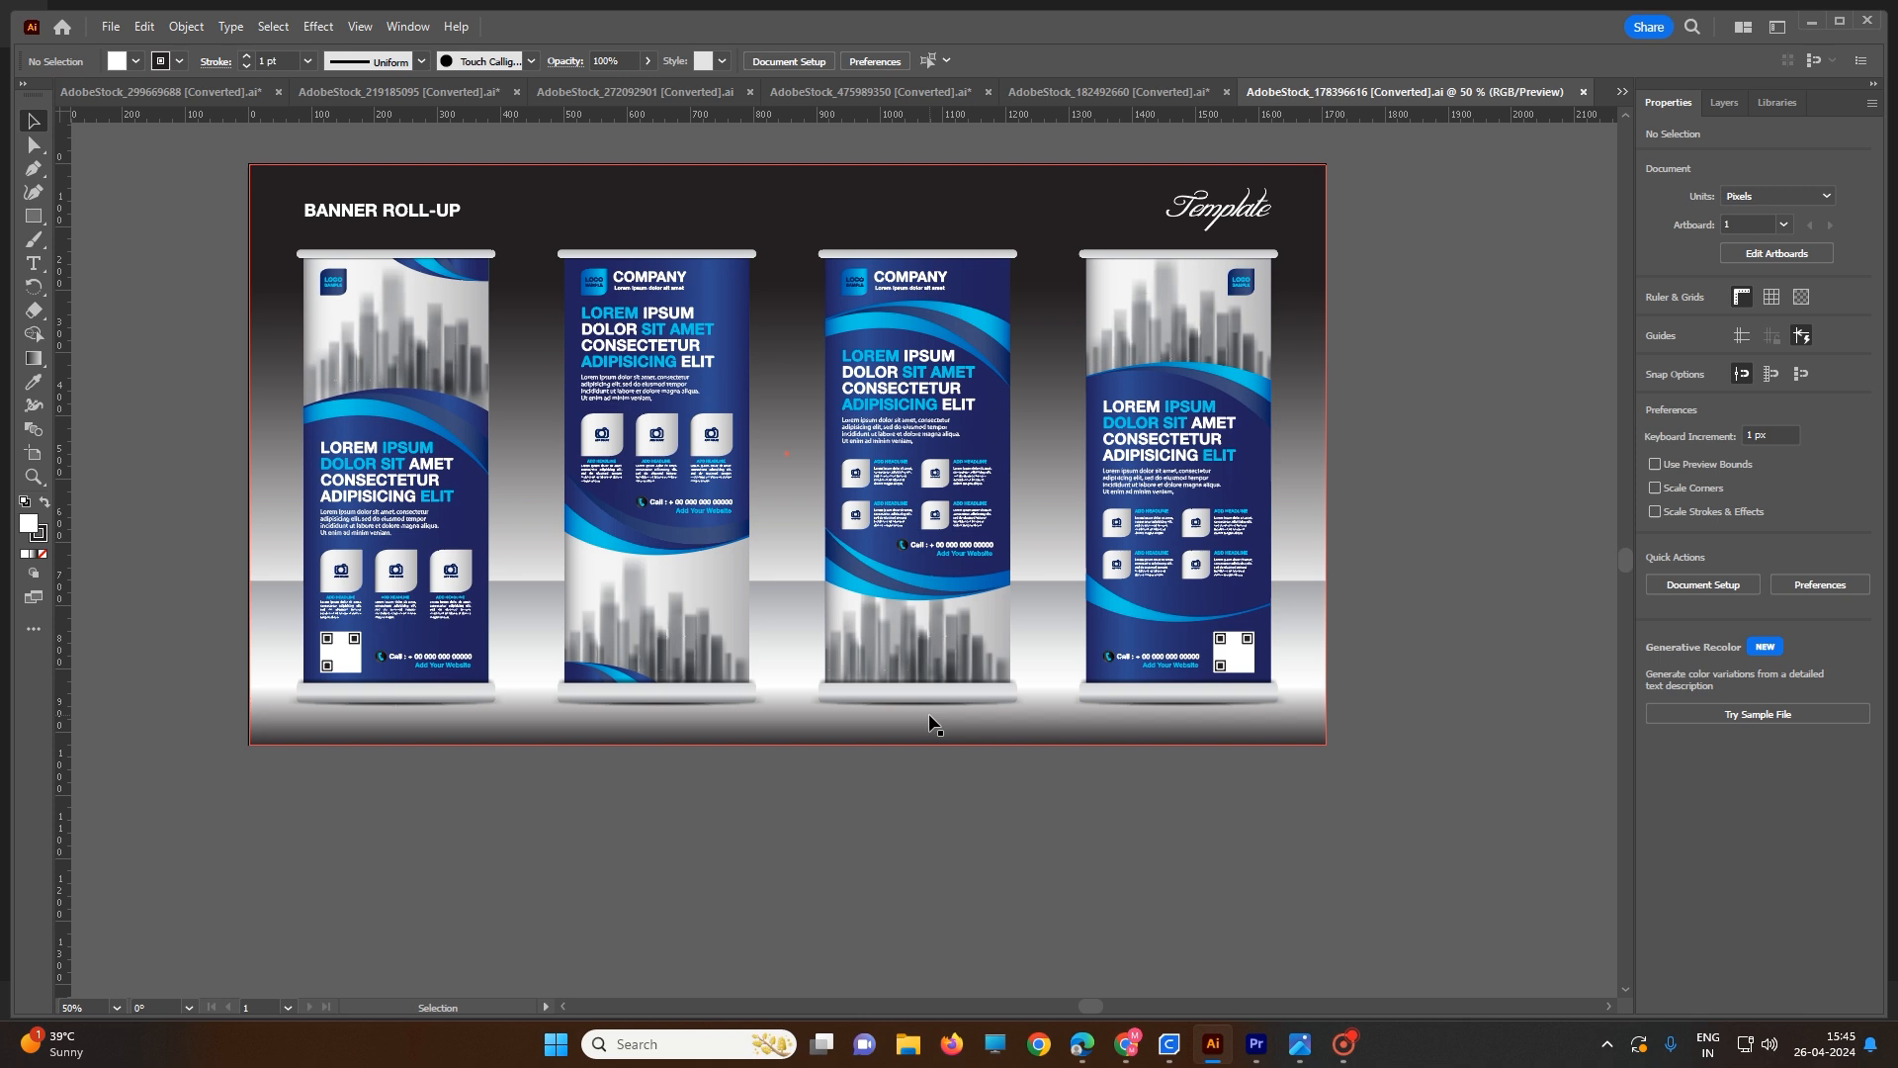
- Bring up the wedding invitation document AdobeStock_741262683.ai and examine the couple illustration up close
click(1623, 92)
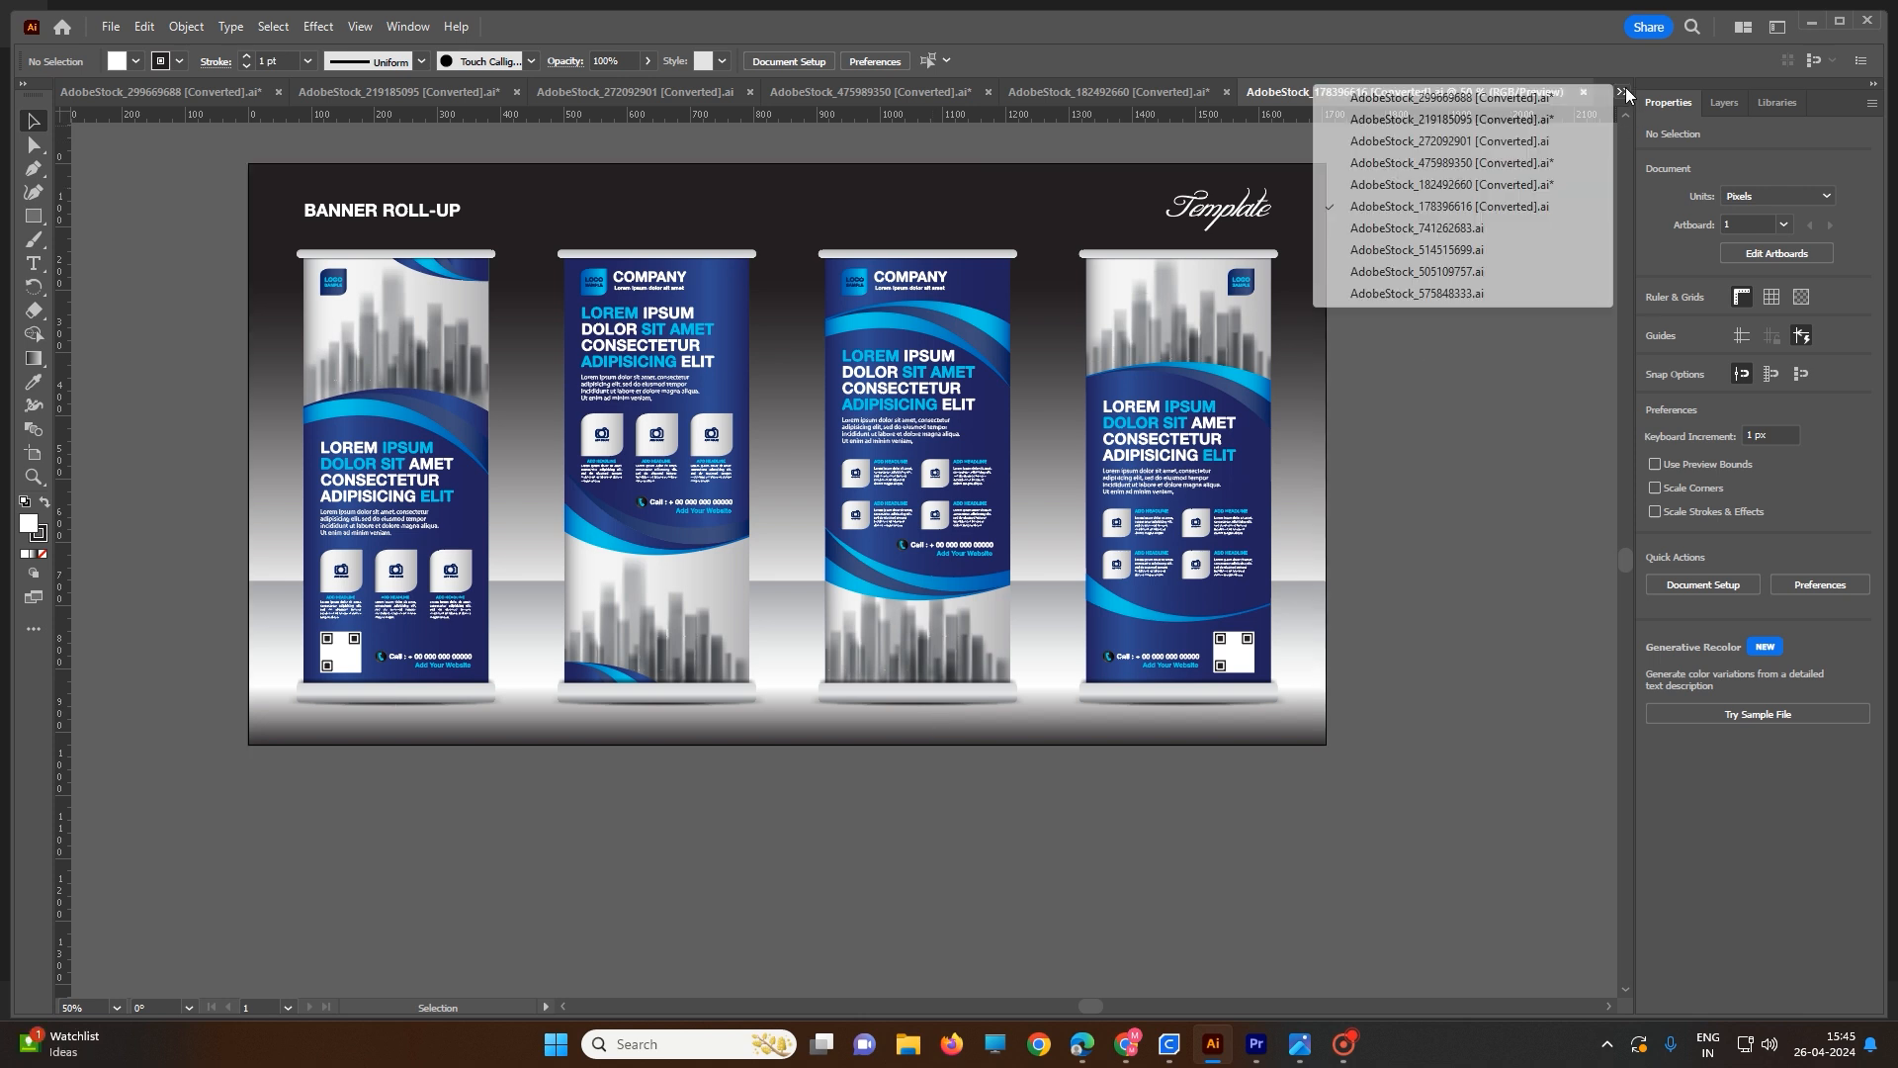
click(1461, 230)
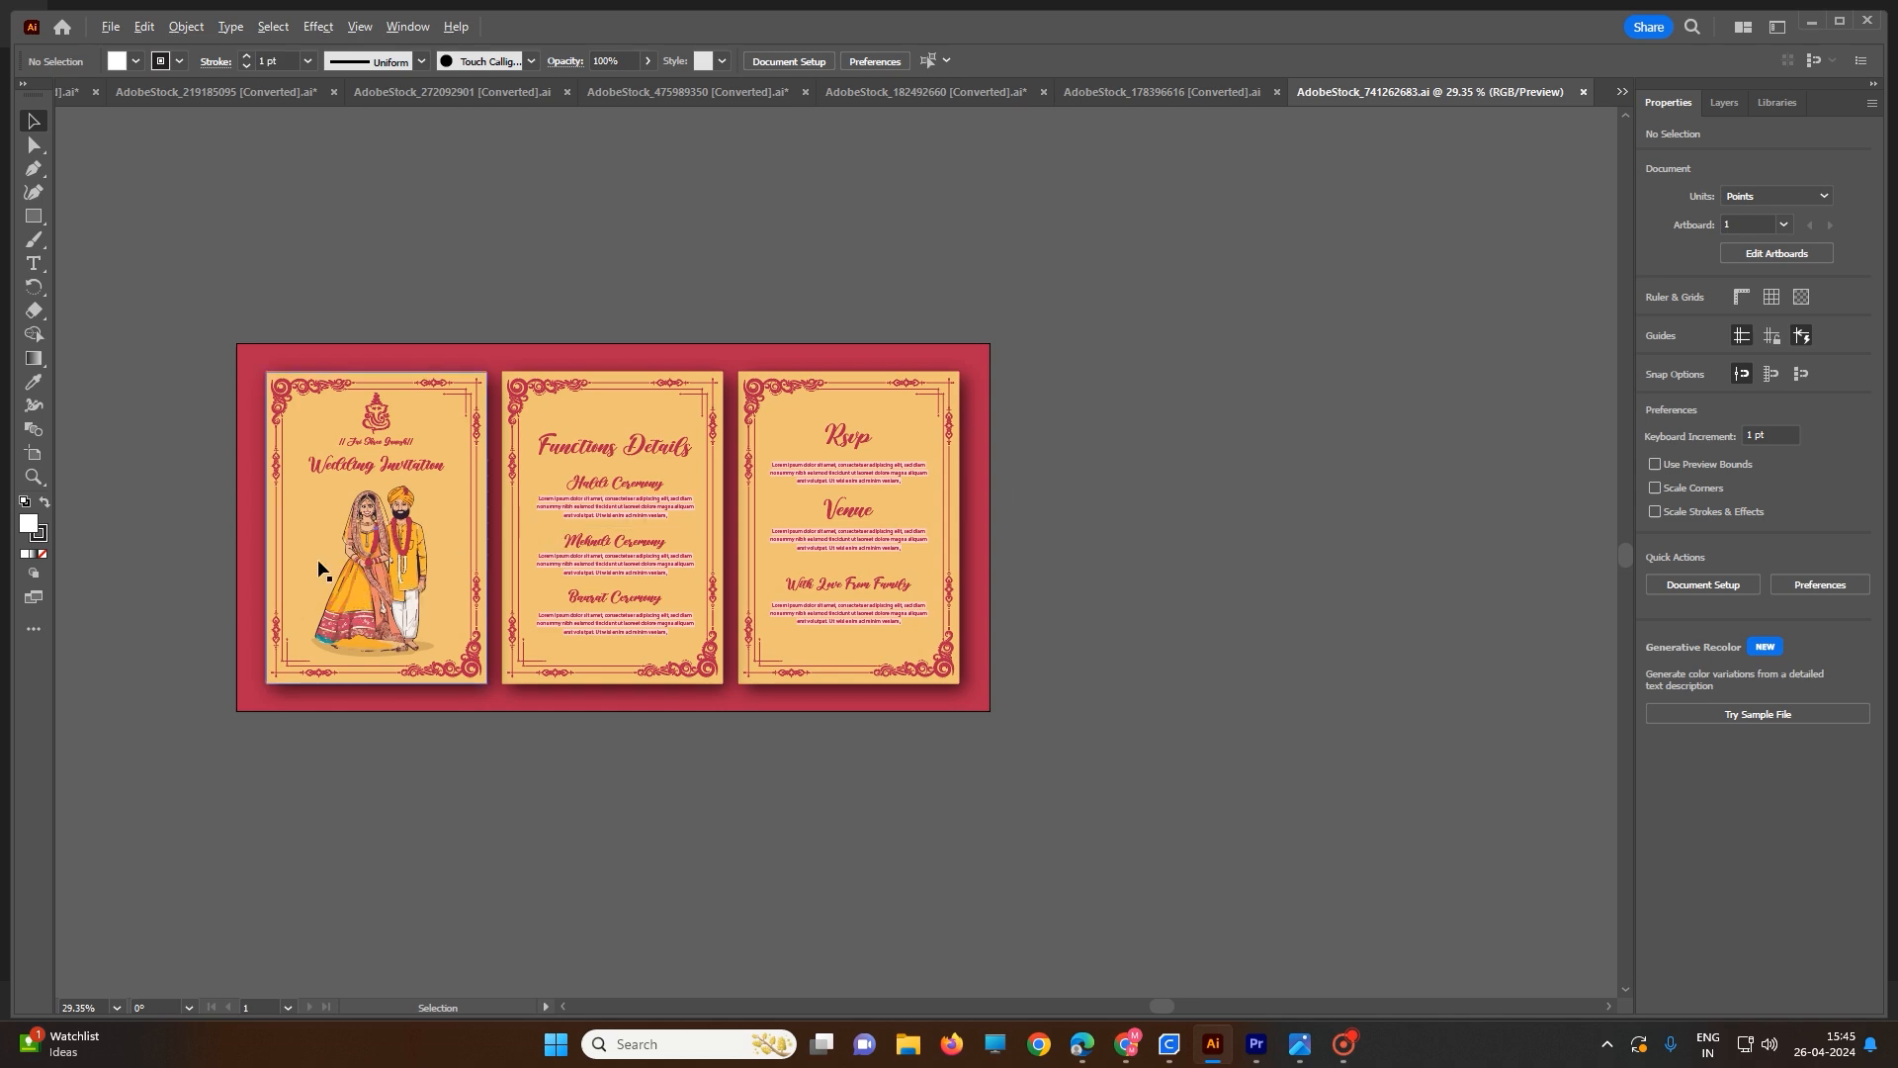
scroll(318, 564, up, 6)
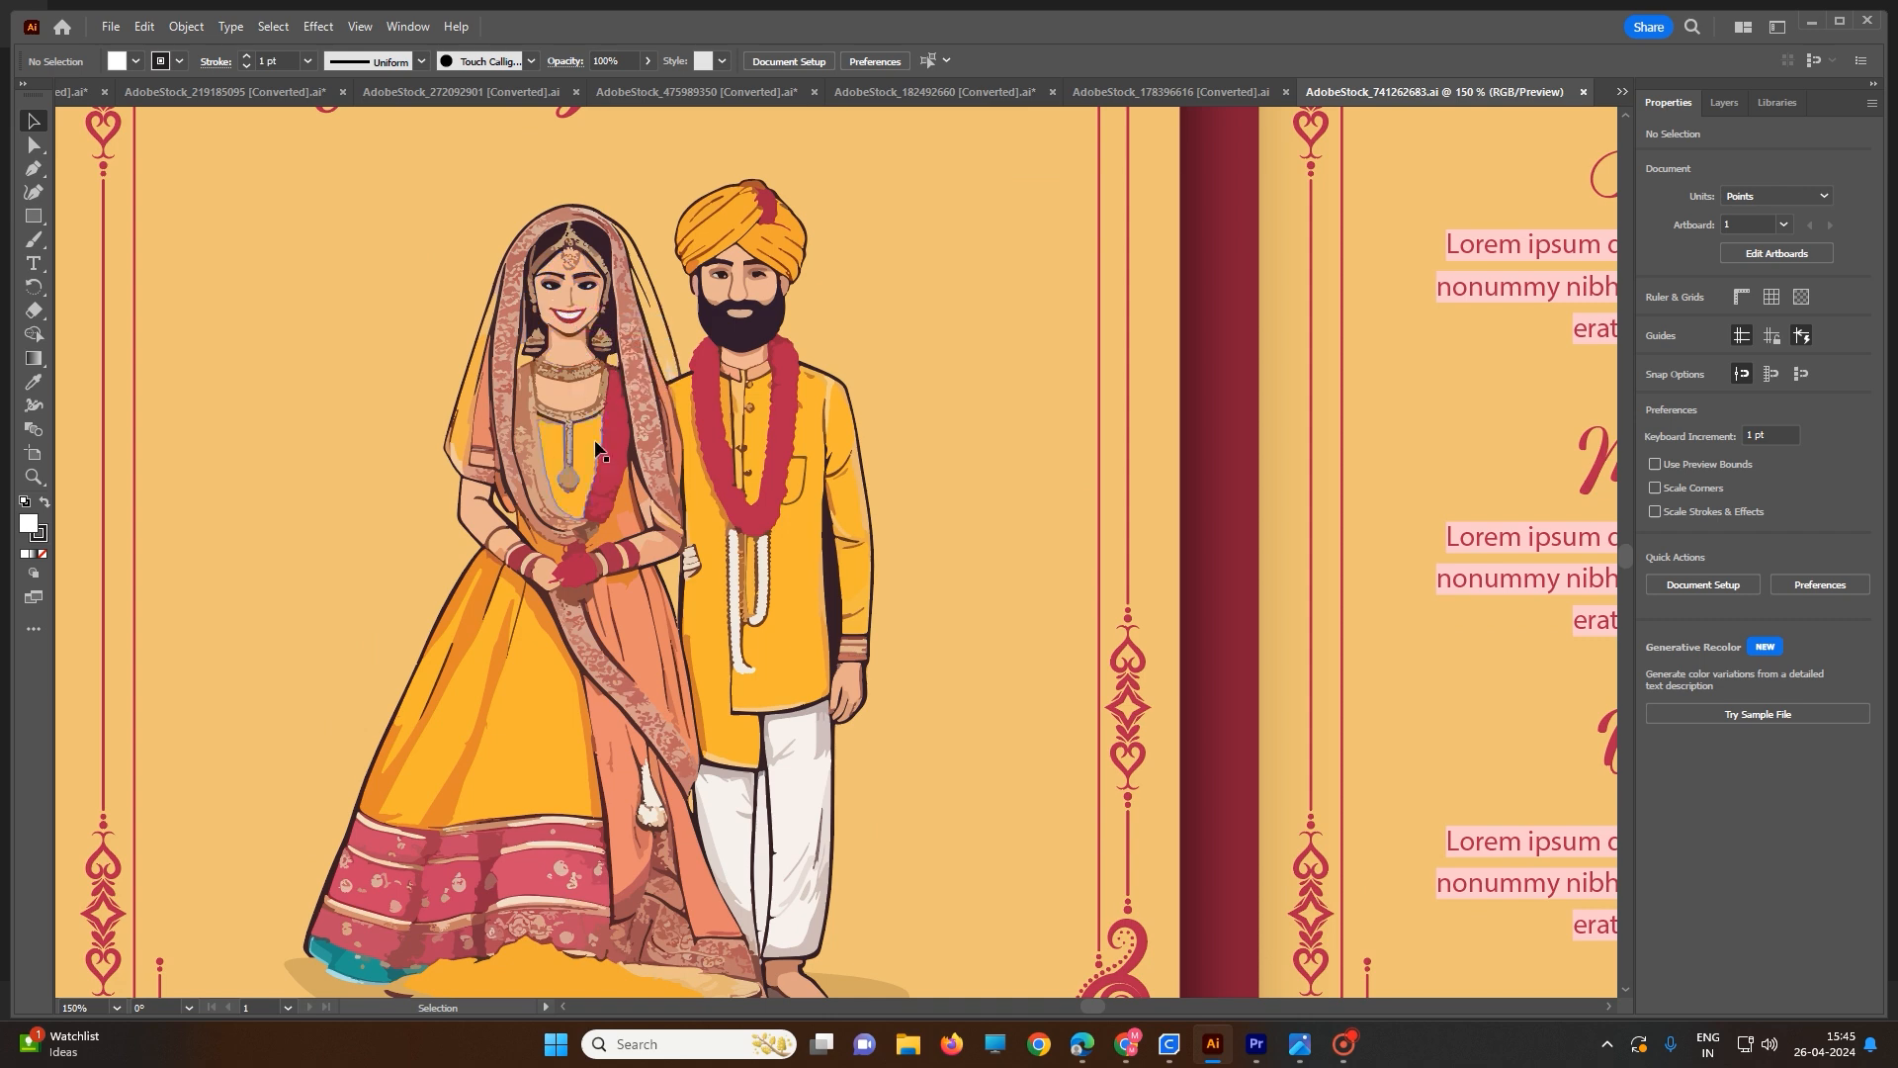
scroll(833, 593, down, 4)
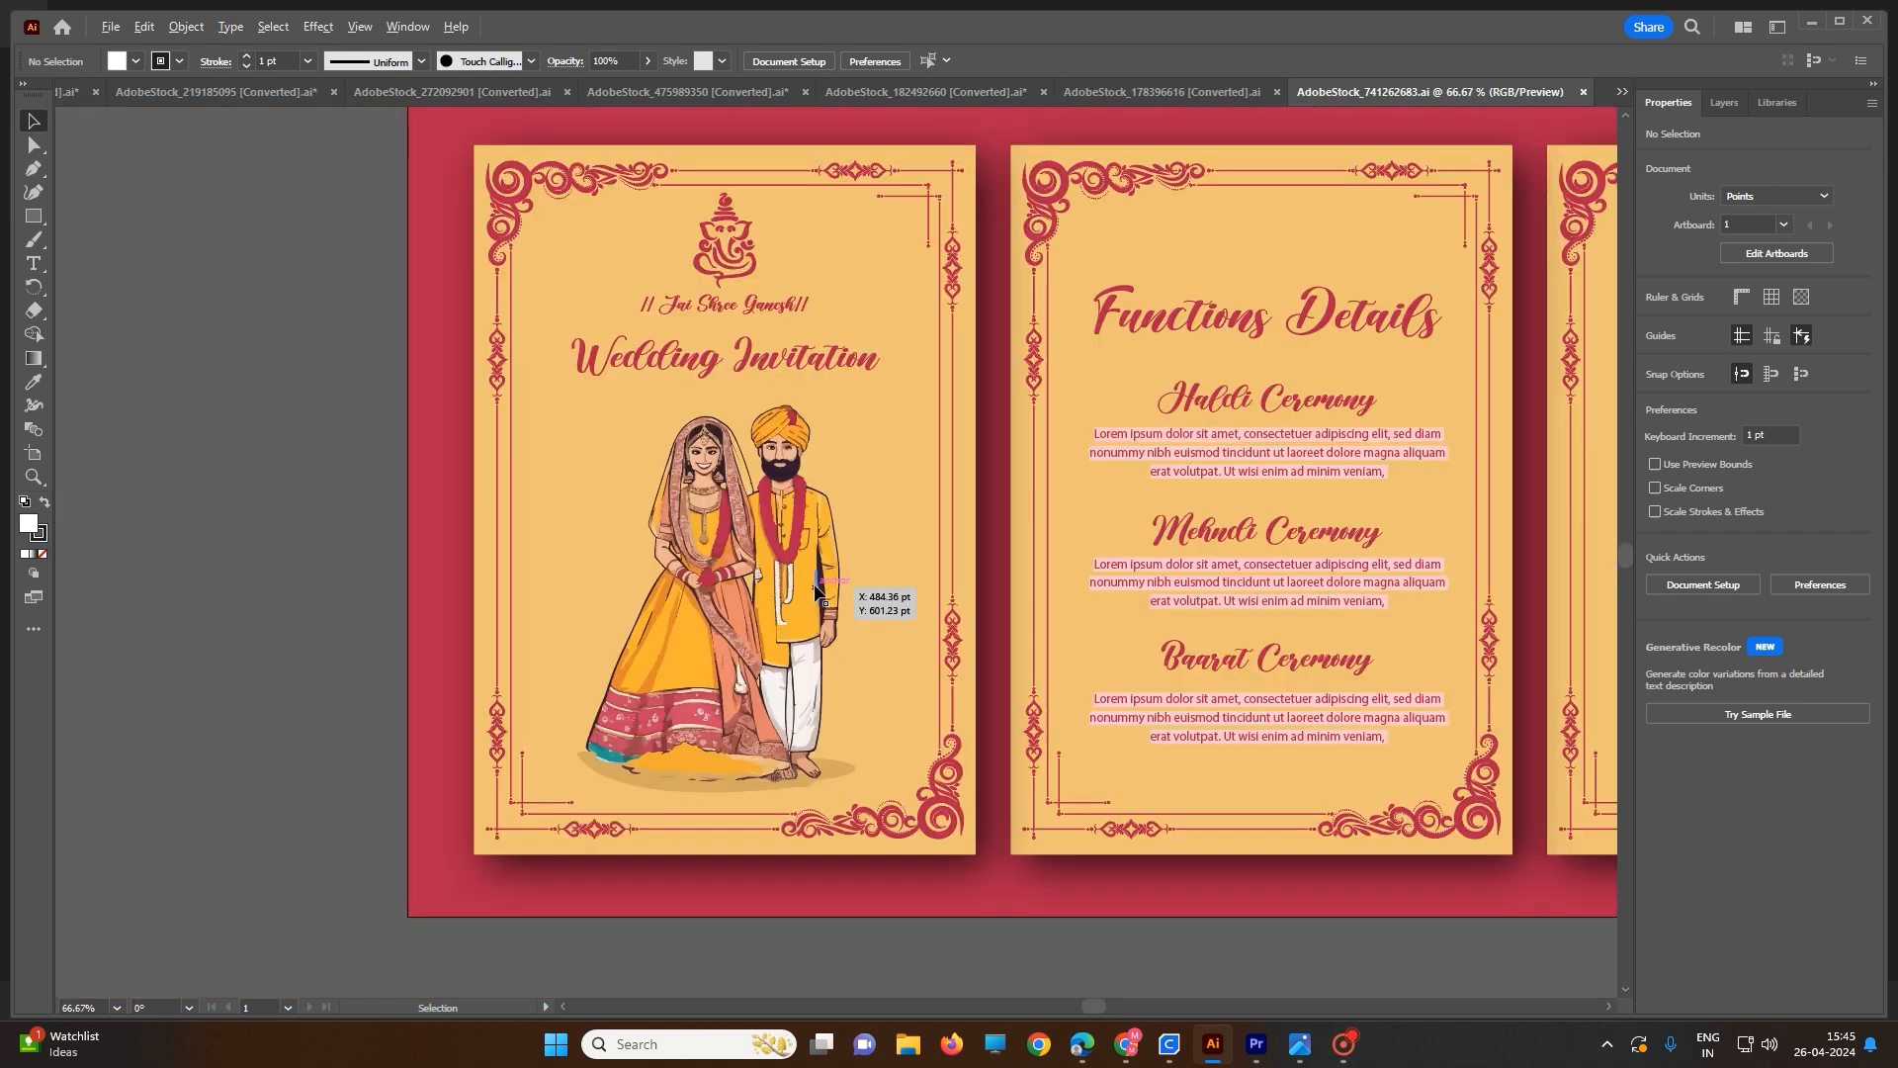
- Bring up the business card document AdobeStock_514515699.ai and examine the card designs up close
click(1623, 92)
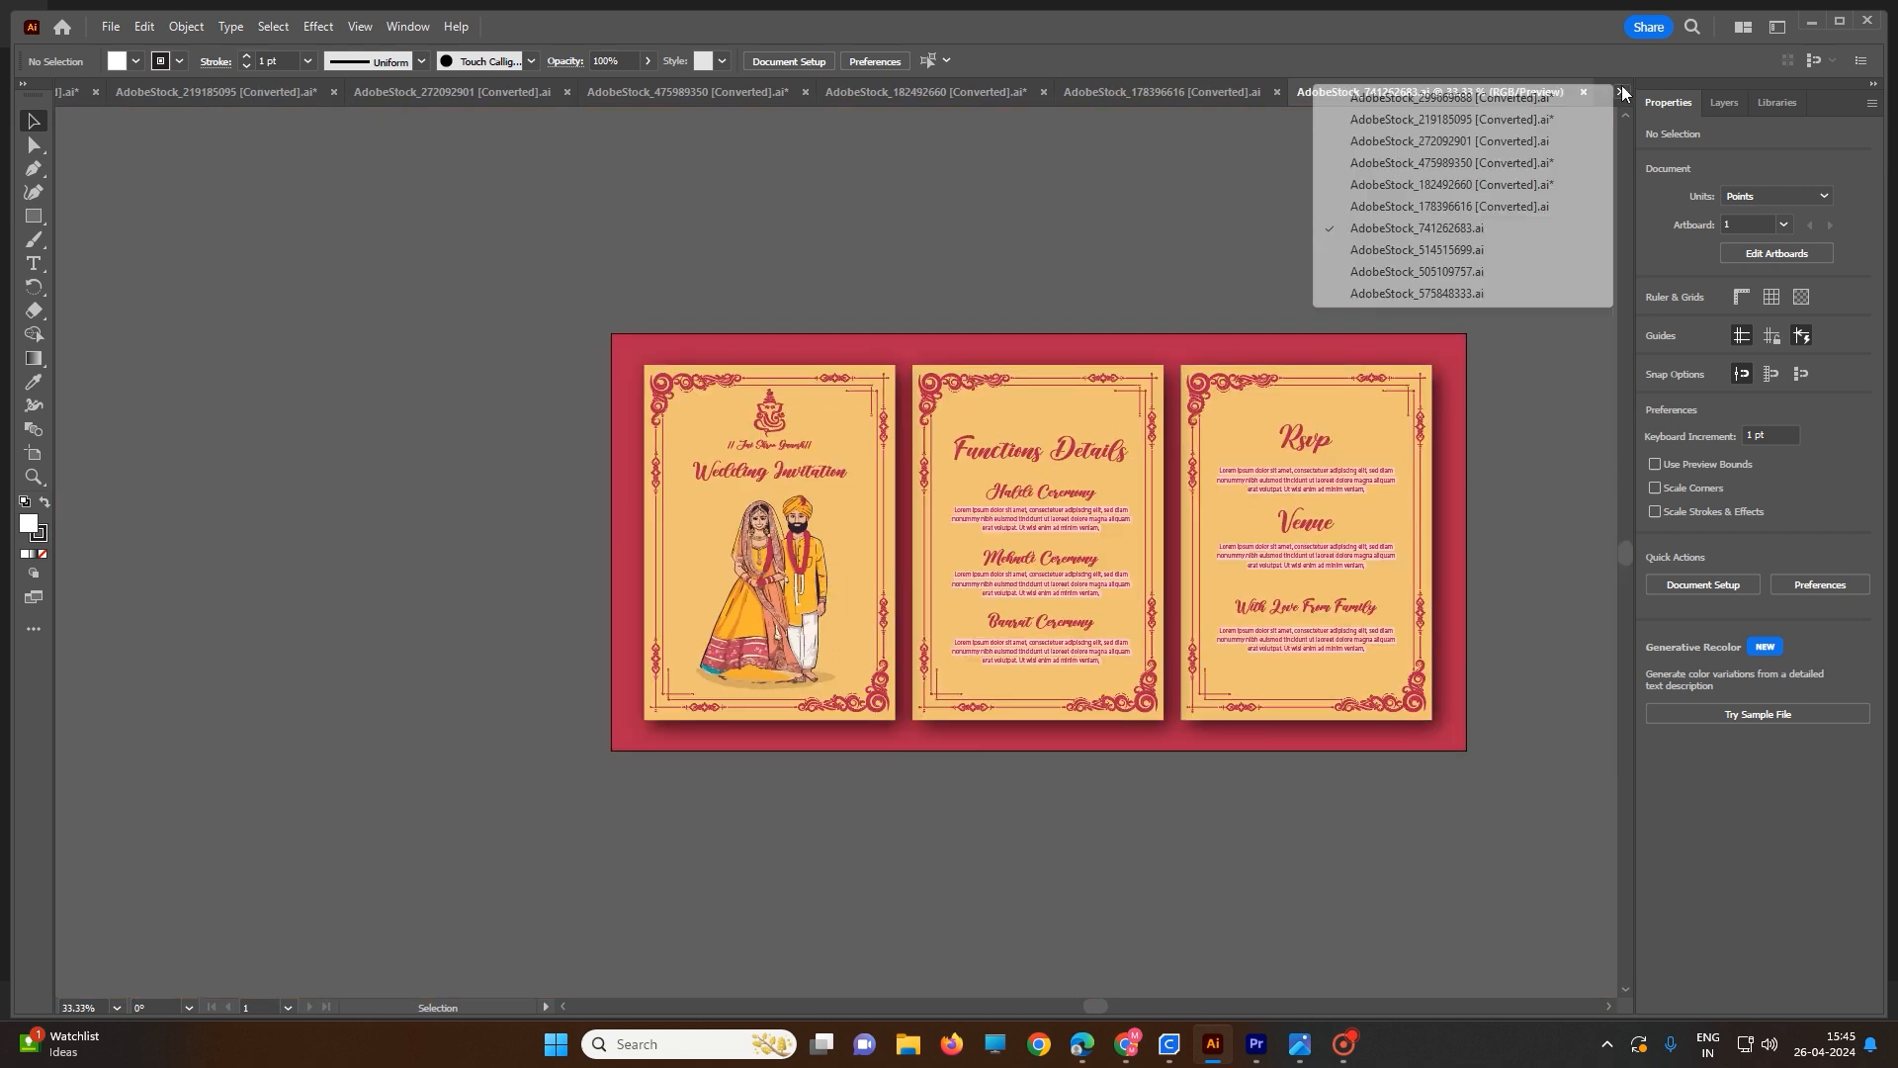
click(1483, 250)
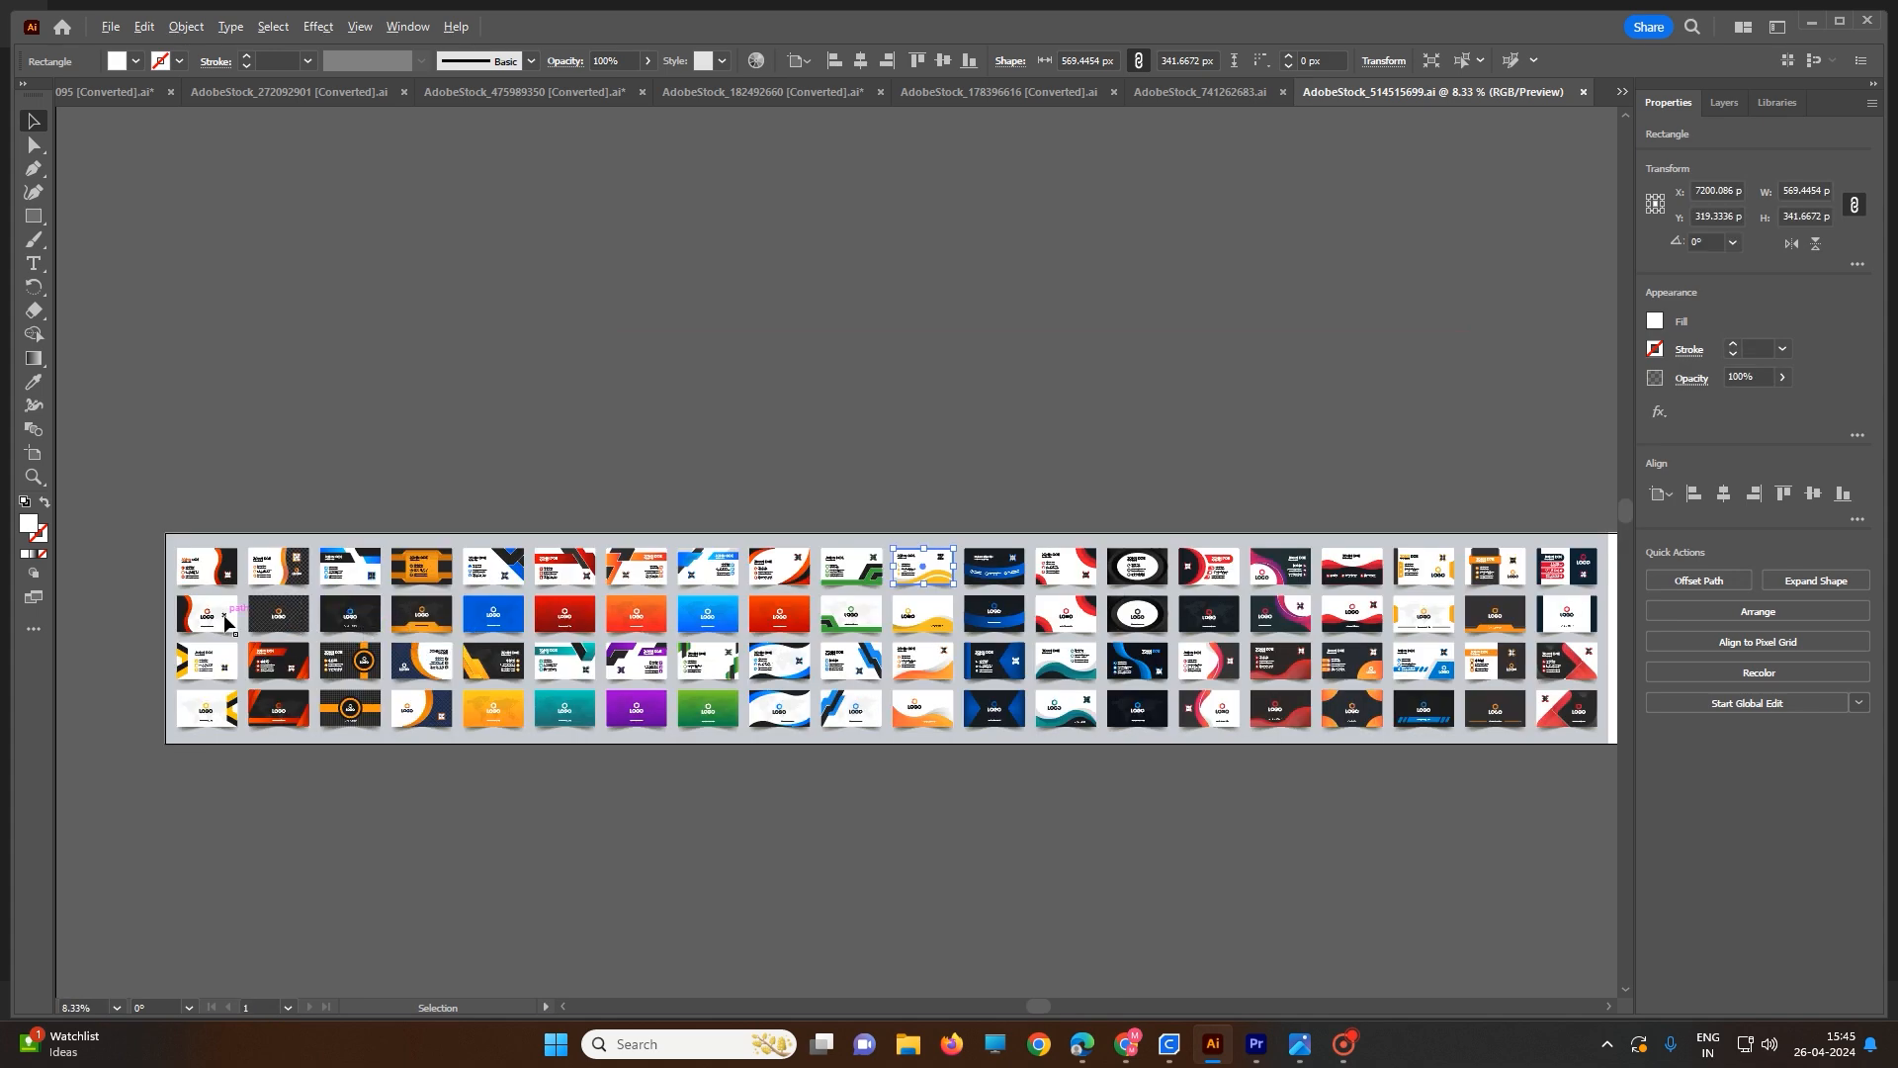
scroll(286, 620, up, 4)
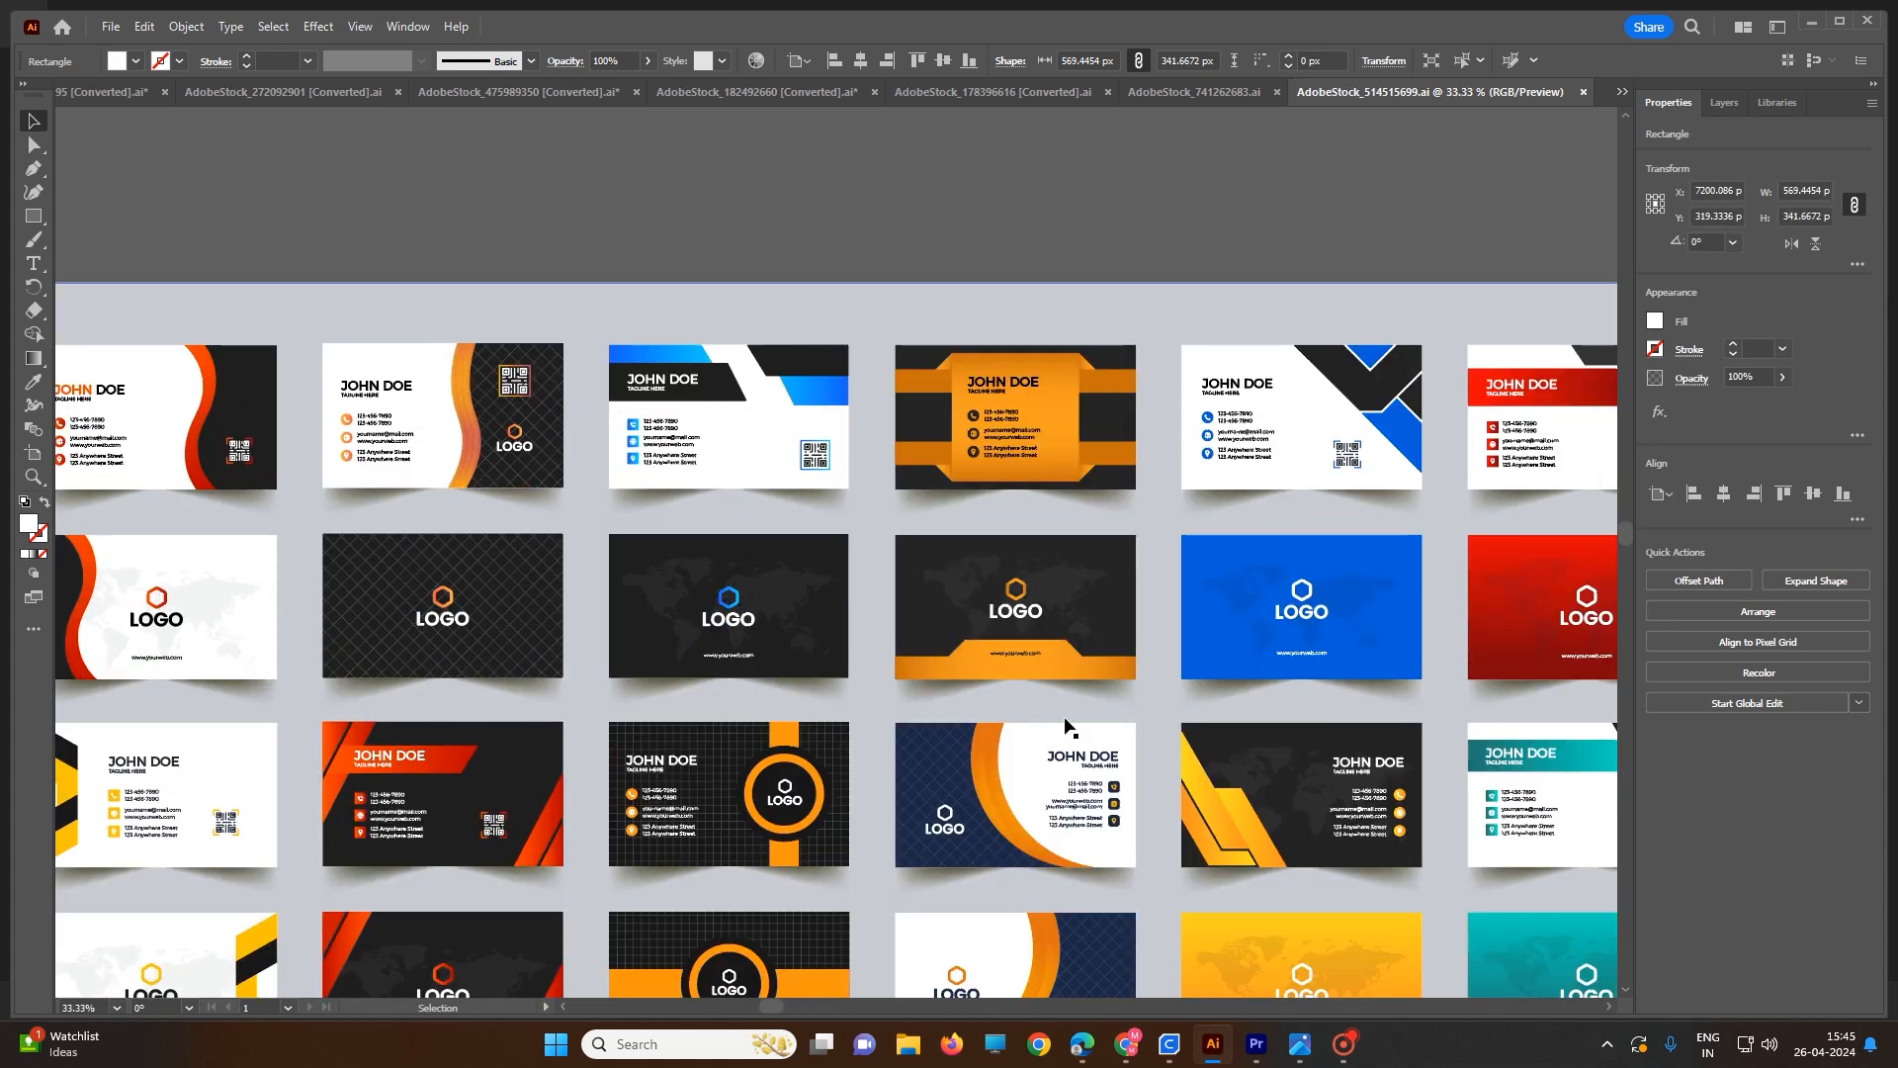
scroll(1116, 714, down, 3)
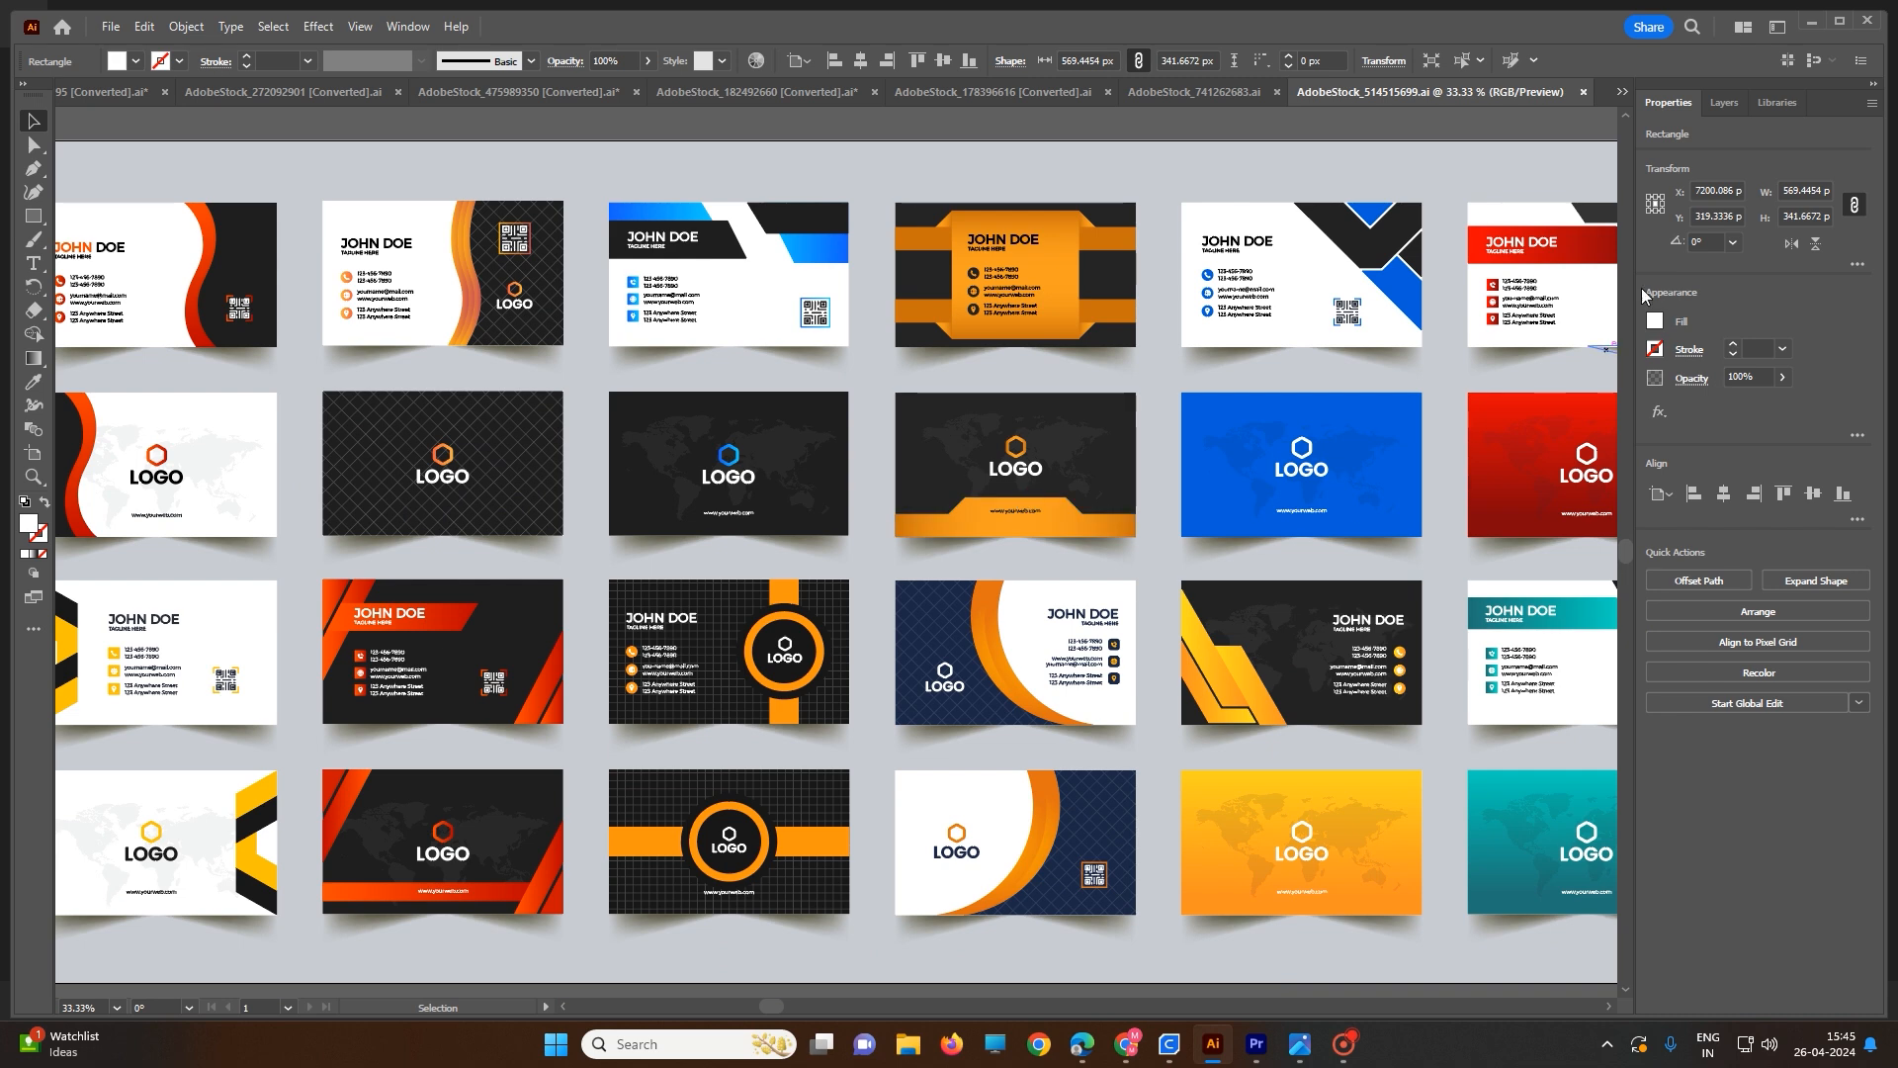
- View the hiring post in AdobeStock_505109757.ai and the handbag sale post in AdobeStock_575848333.ai
click(1622, 91)
click(1464, 273)
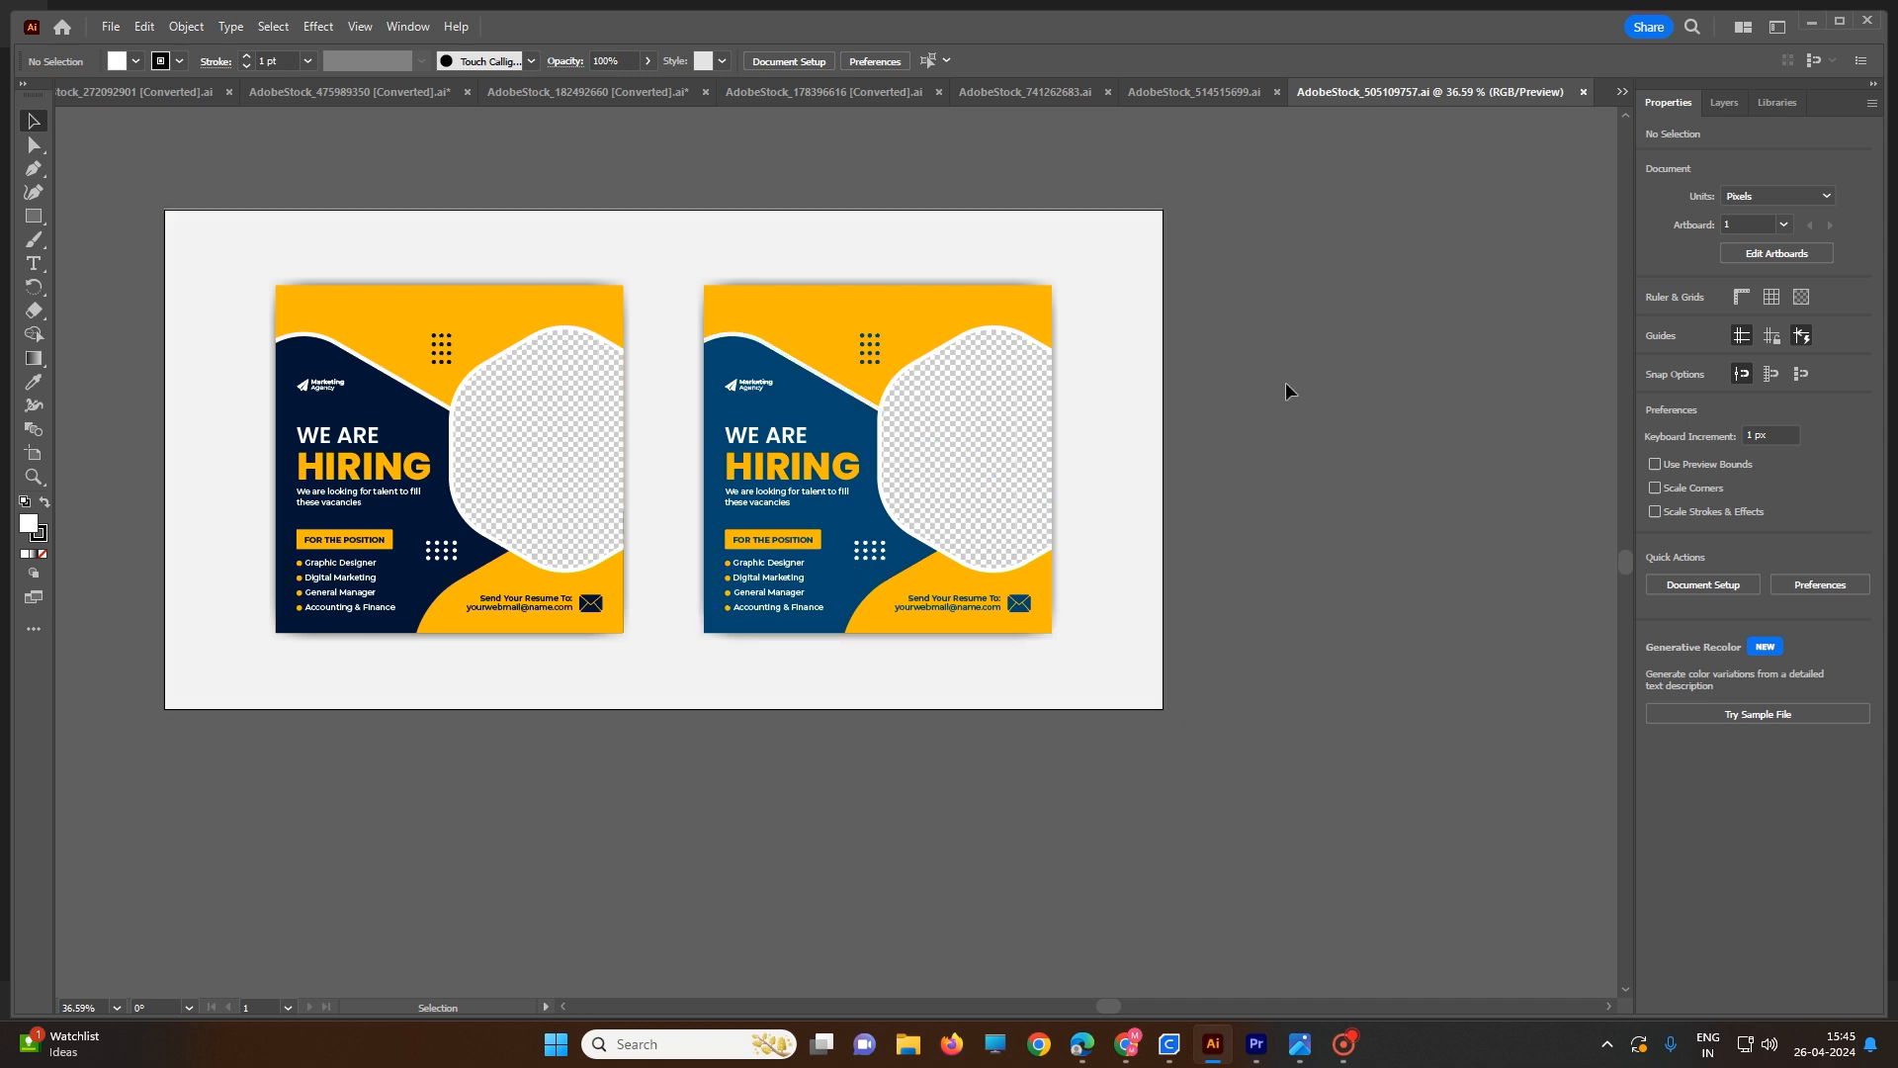
click(1619, 93)
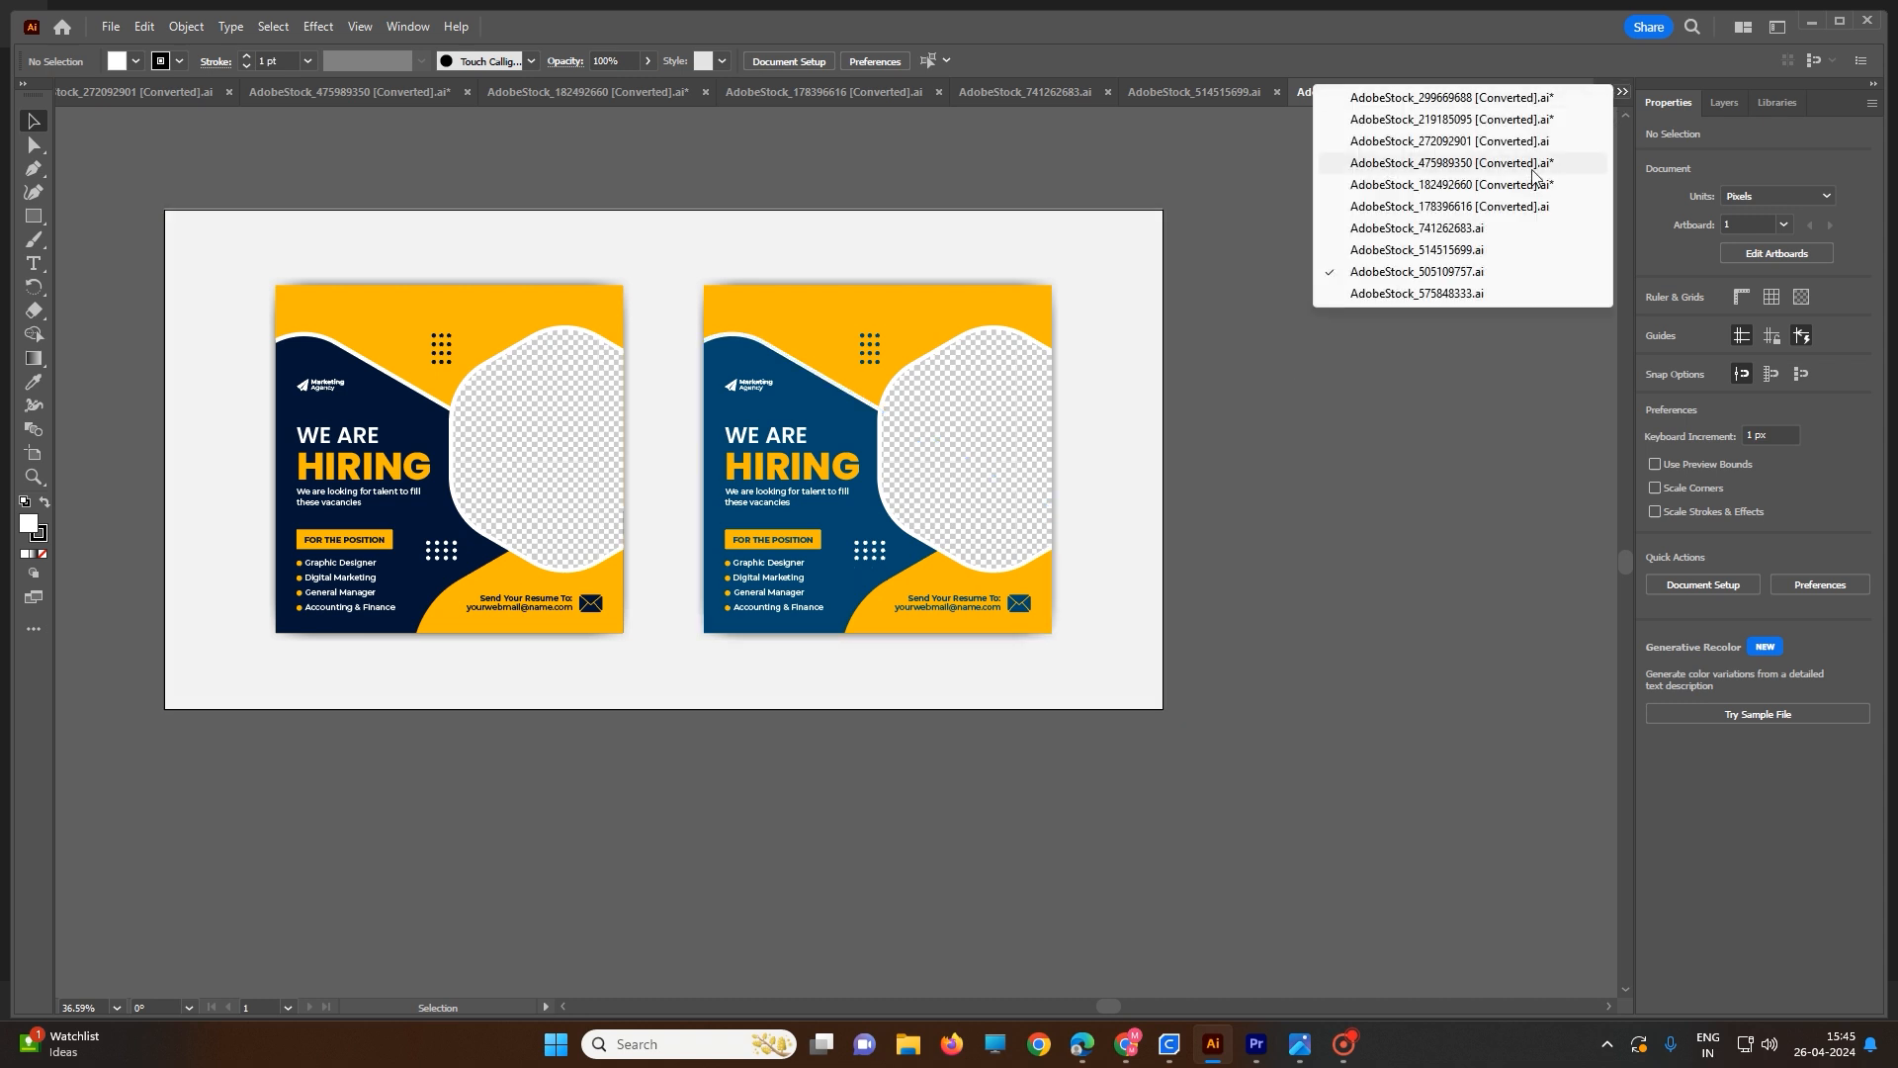
click(1396, 294)
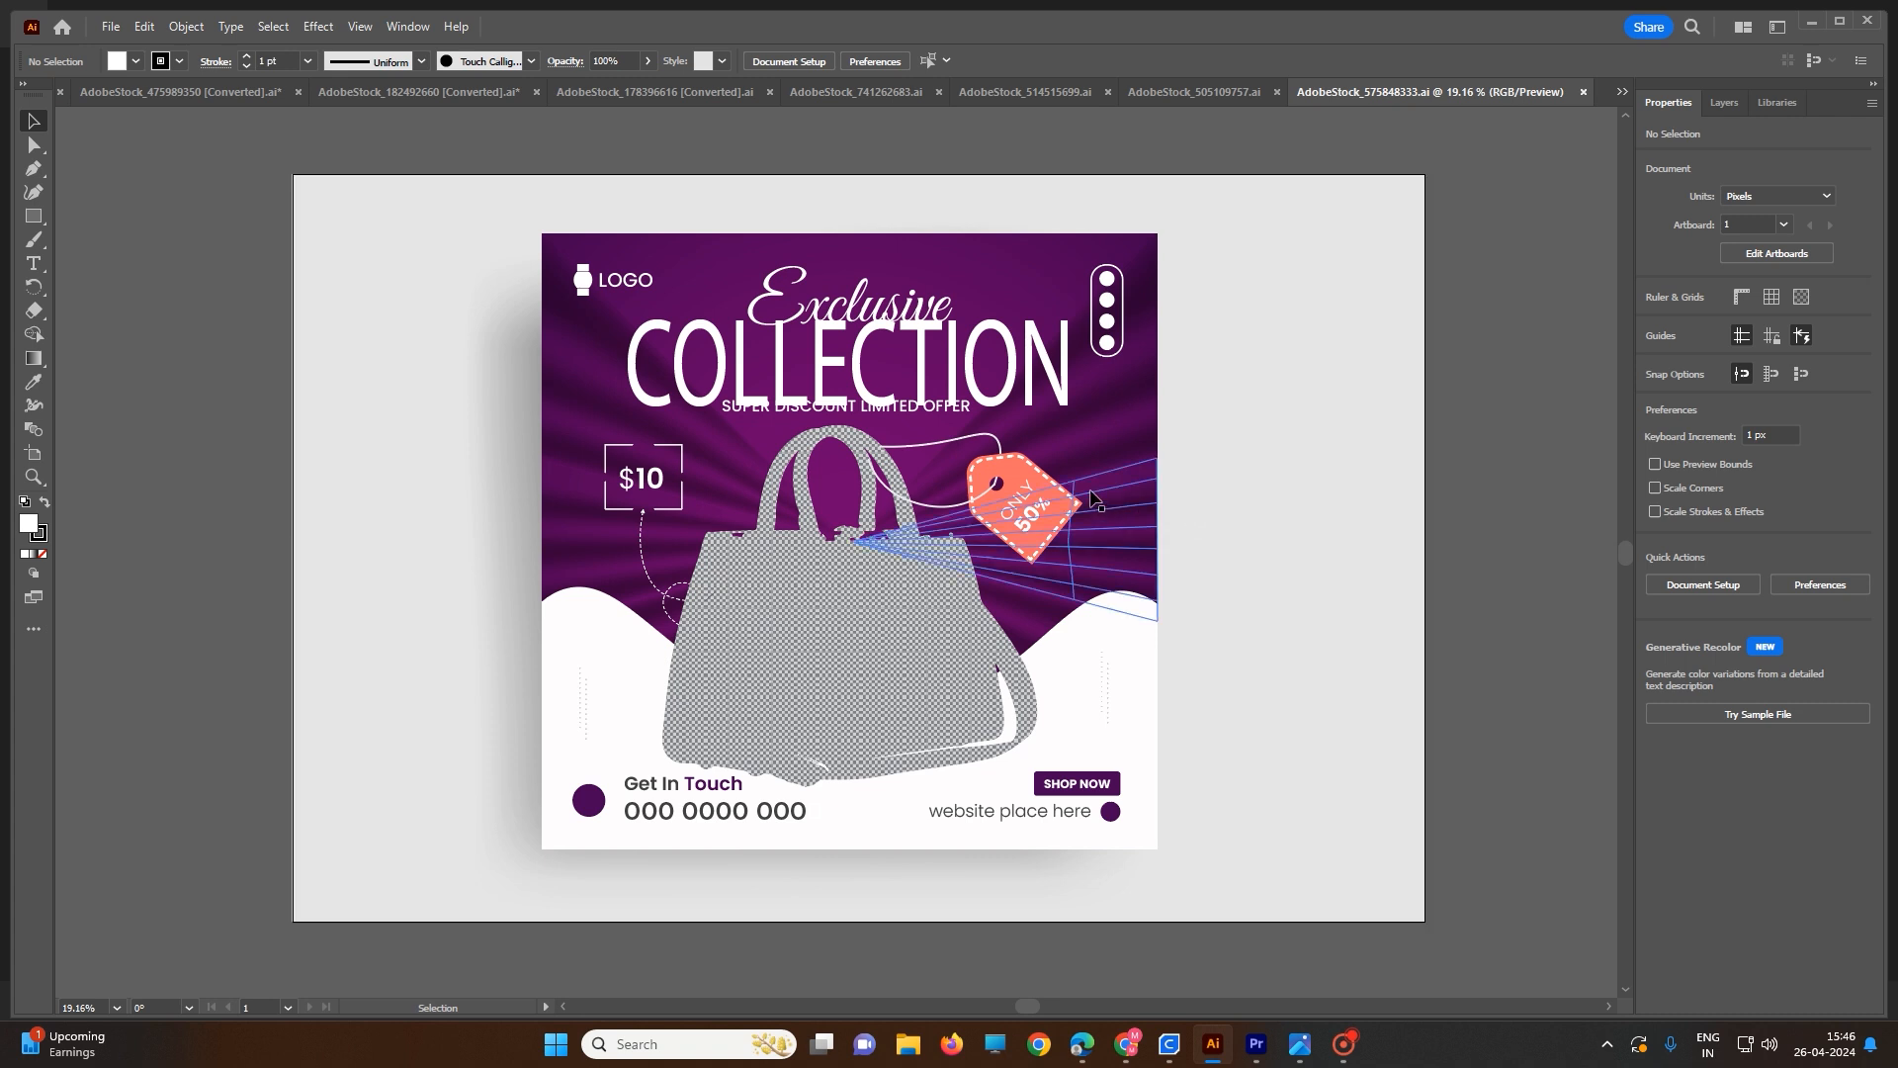
- Start a new document and look through the saved, mobile and web presets
click(124, 31)
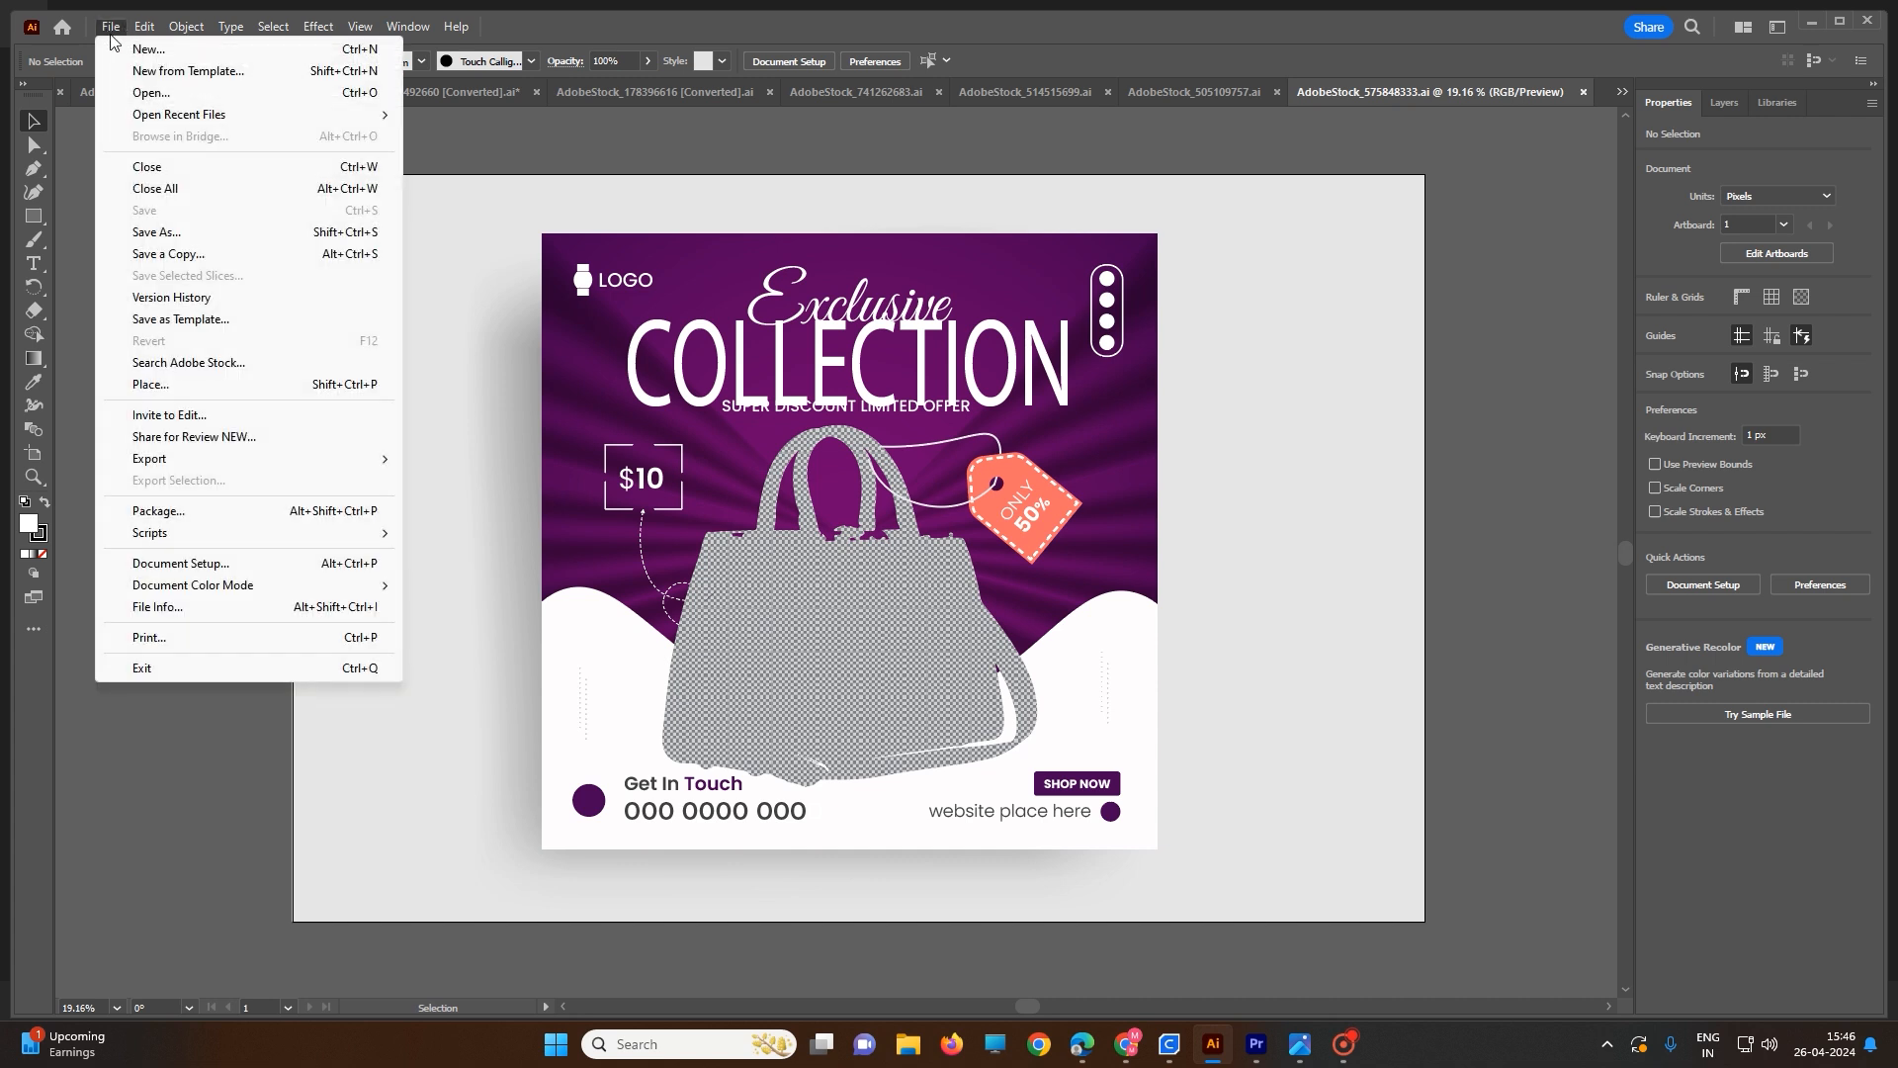
click(142, 50)
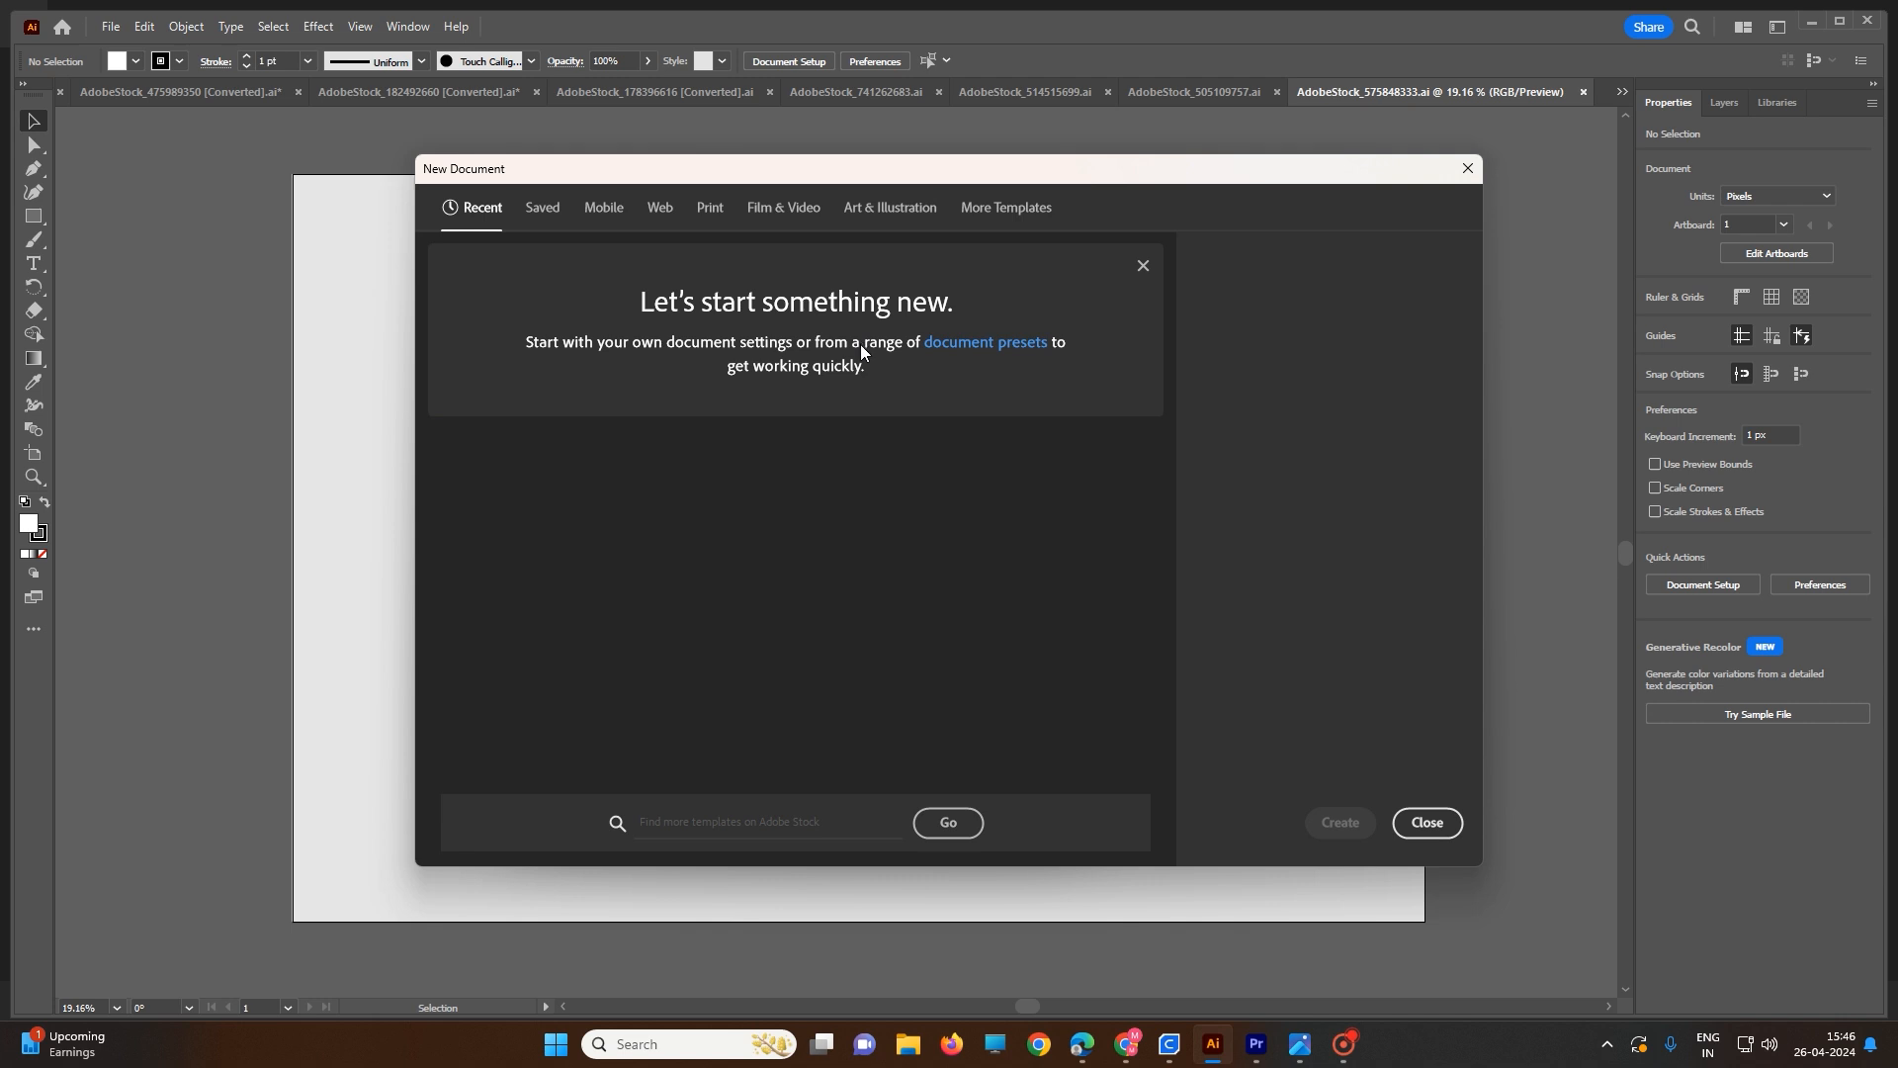
click(547, 209)
click(604, 212)
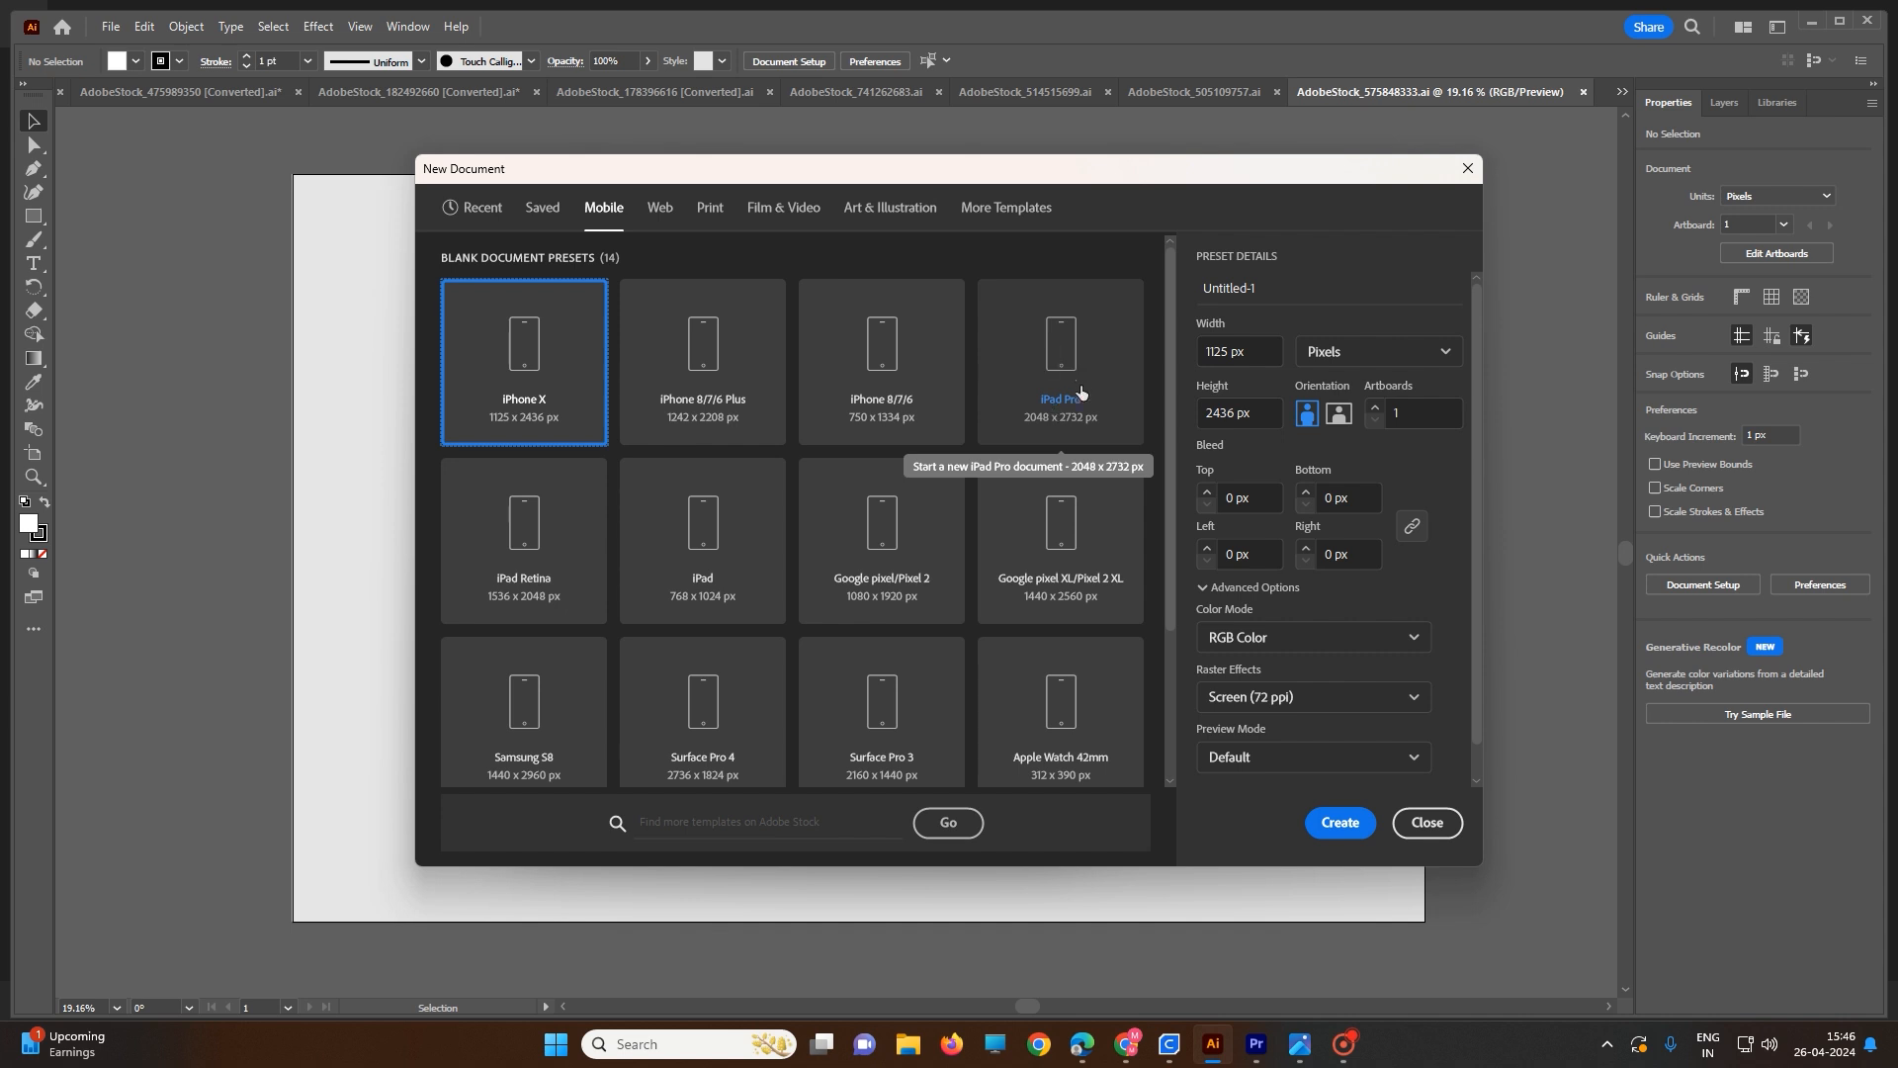
click(660, 219)
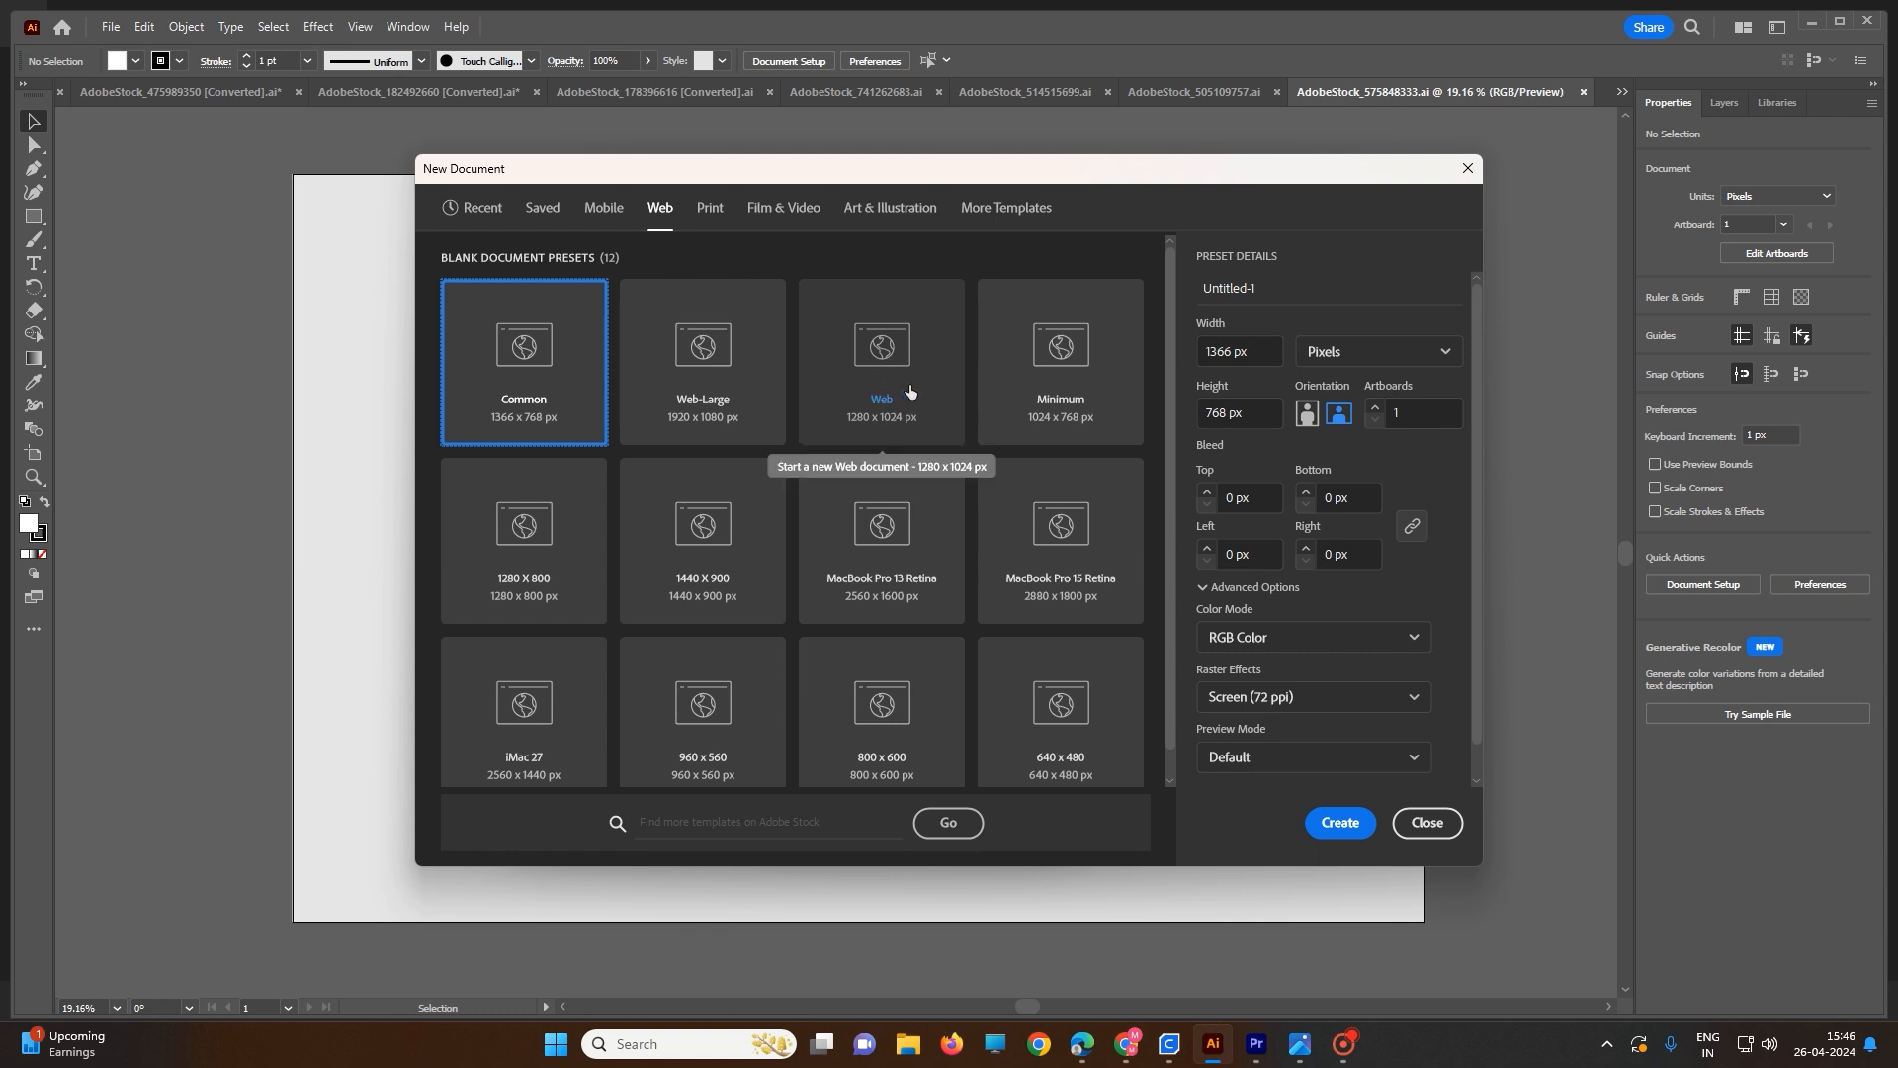
- Choose the A4 print preset for the new document and set its units to inches
click(712, 211)
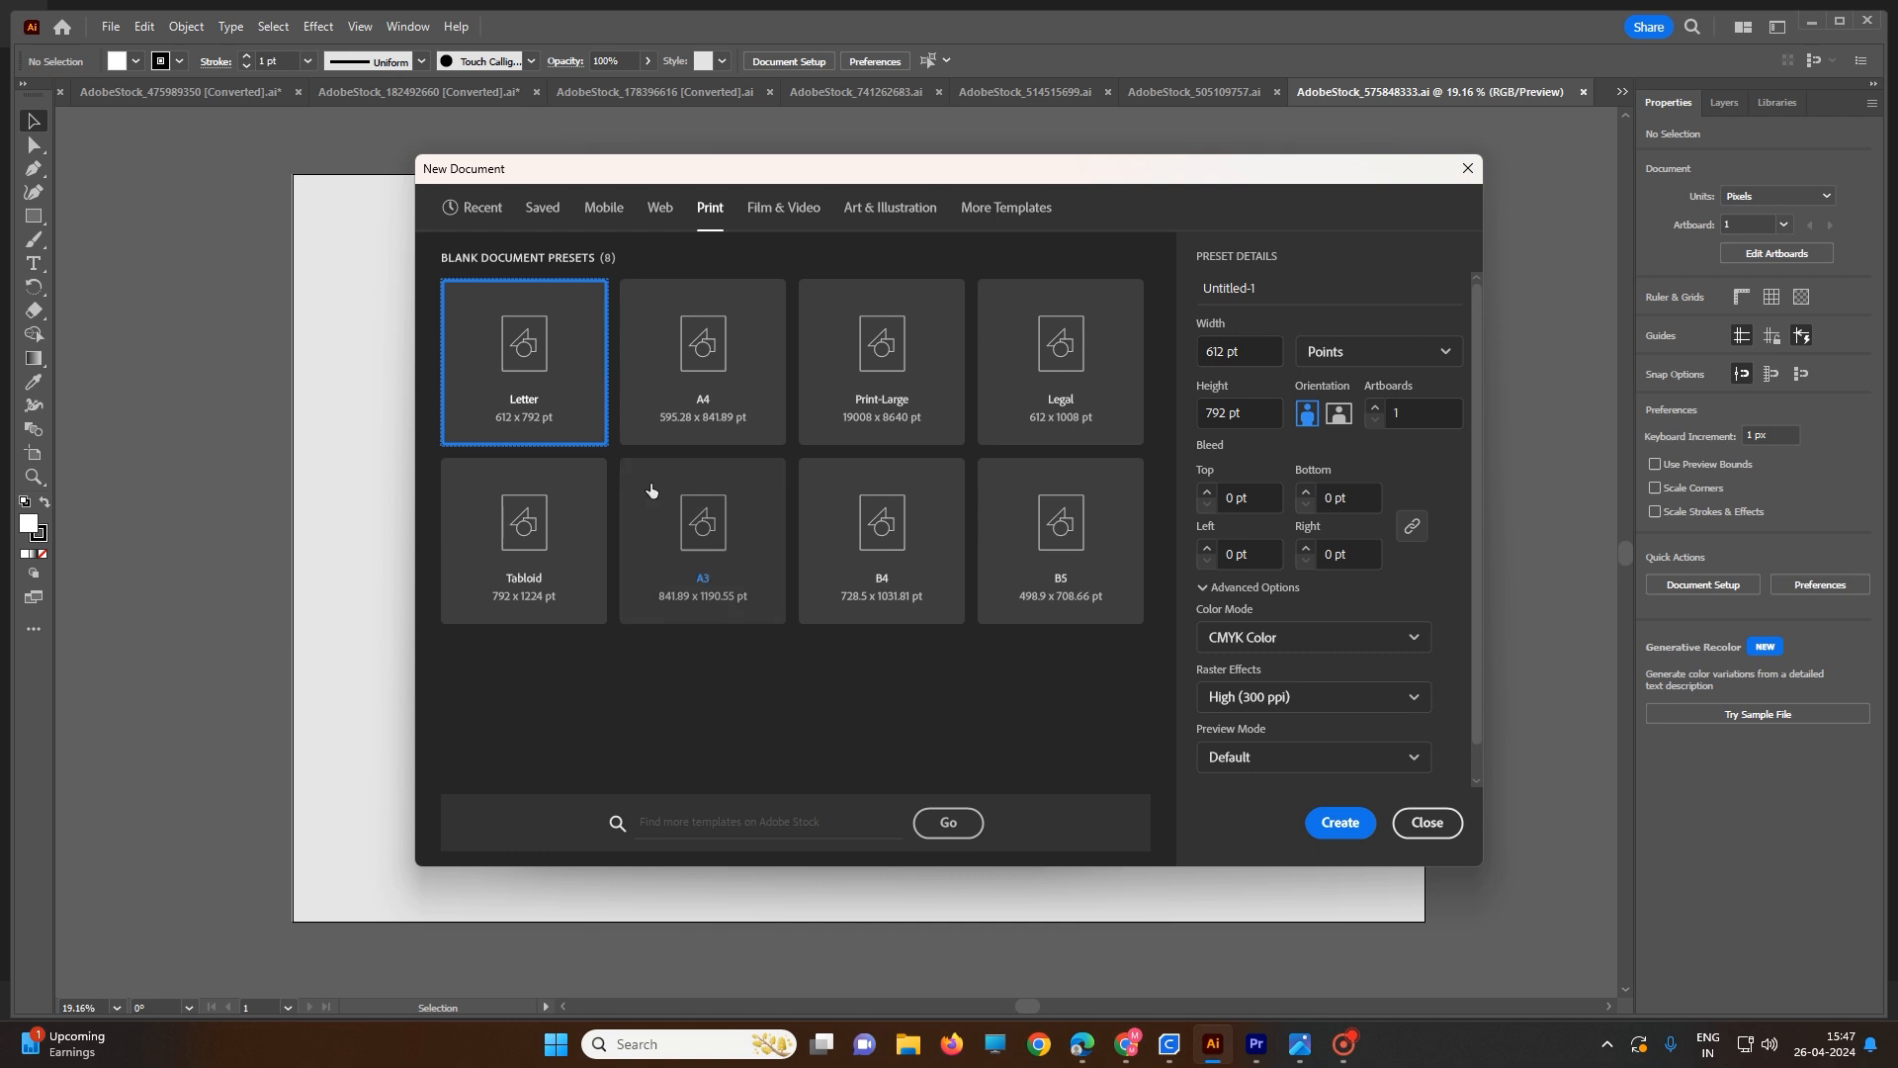
click(733, 376)
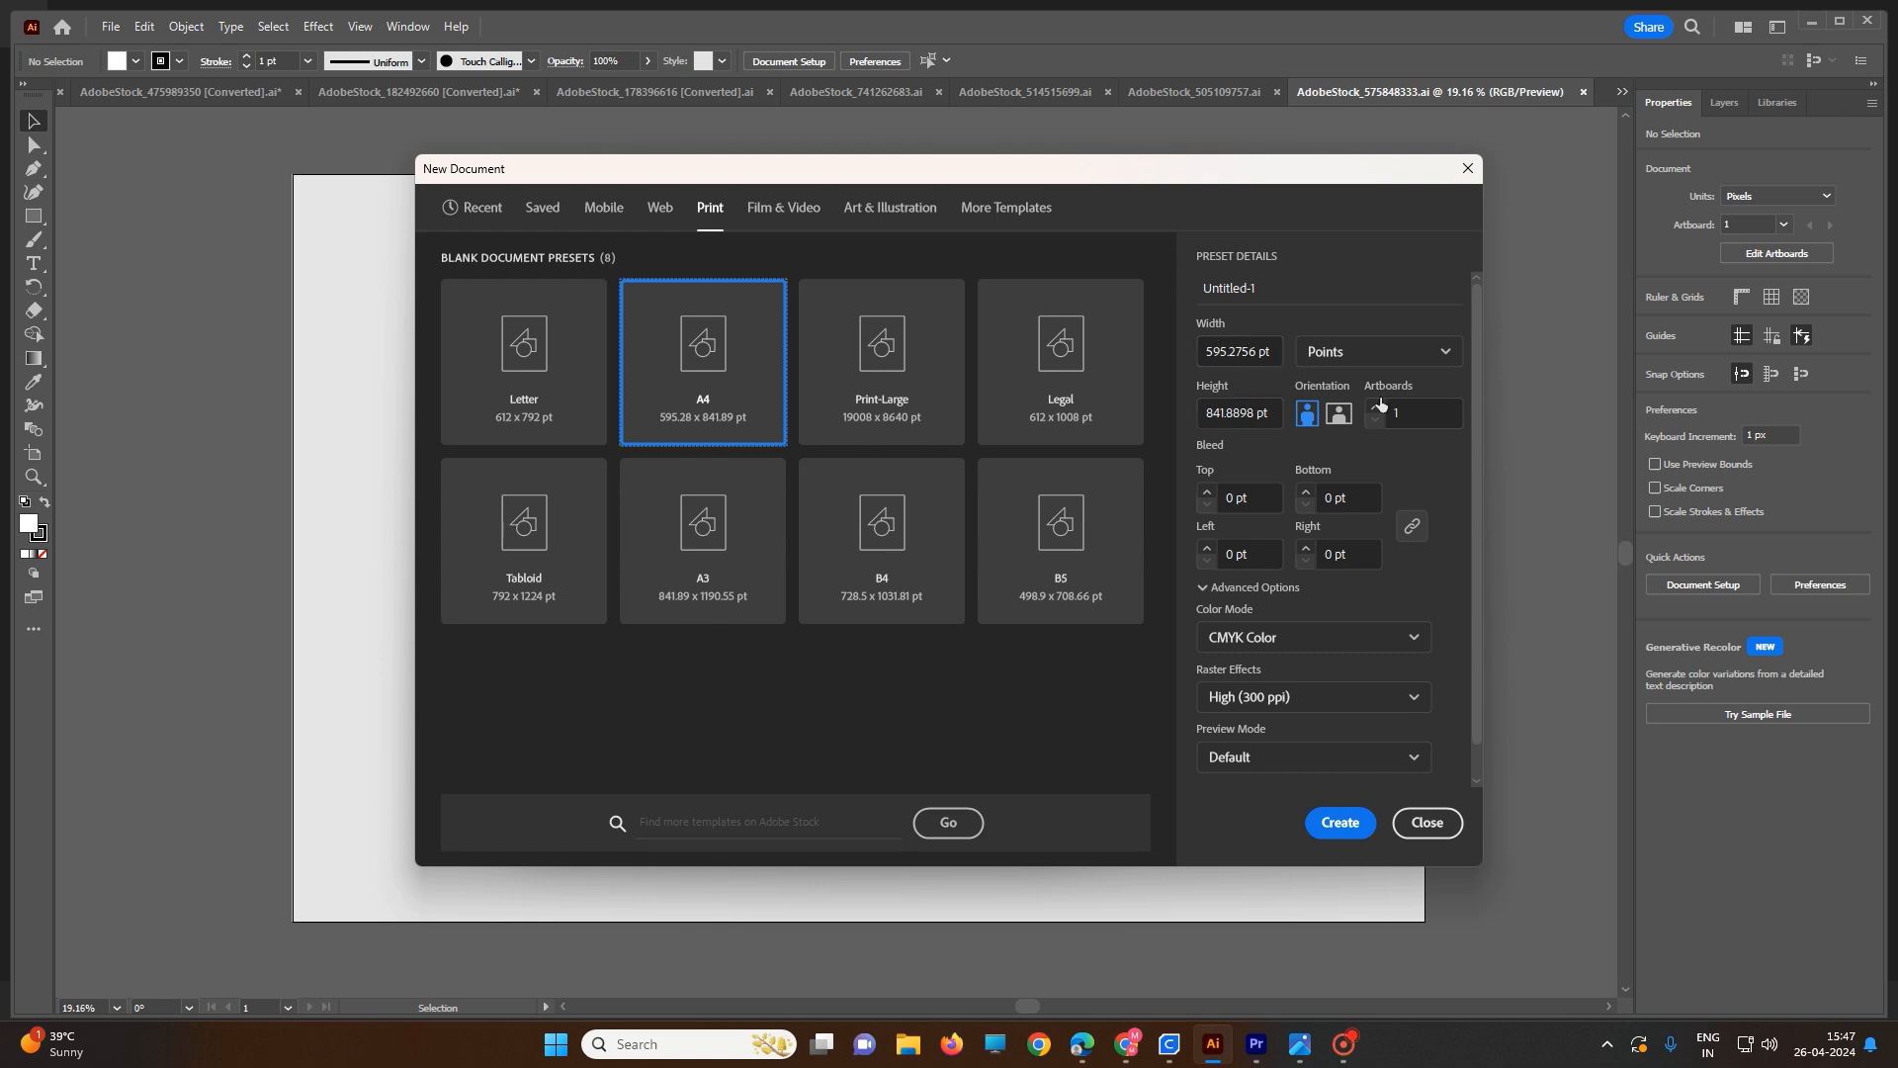
click(1444, 358)
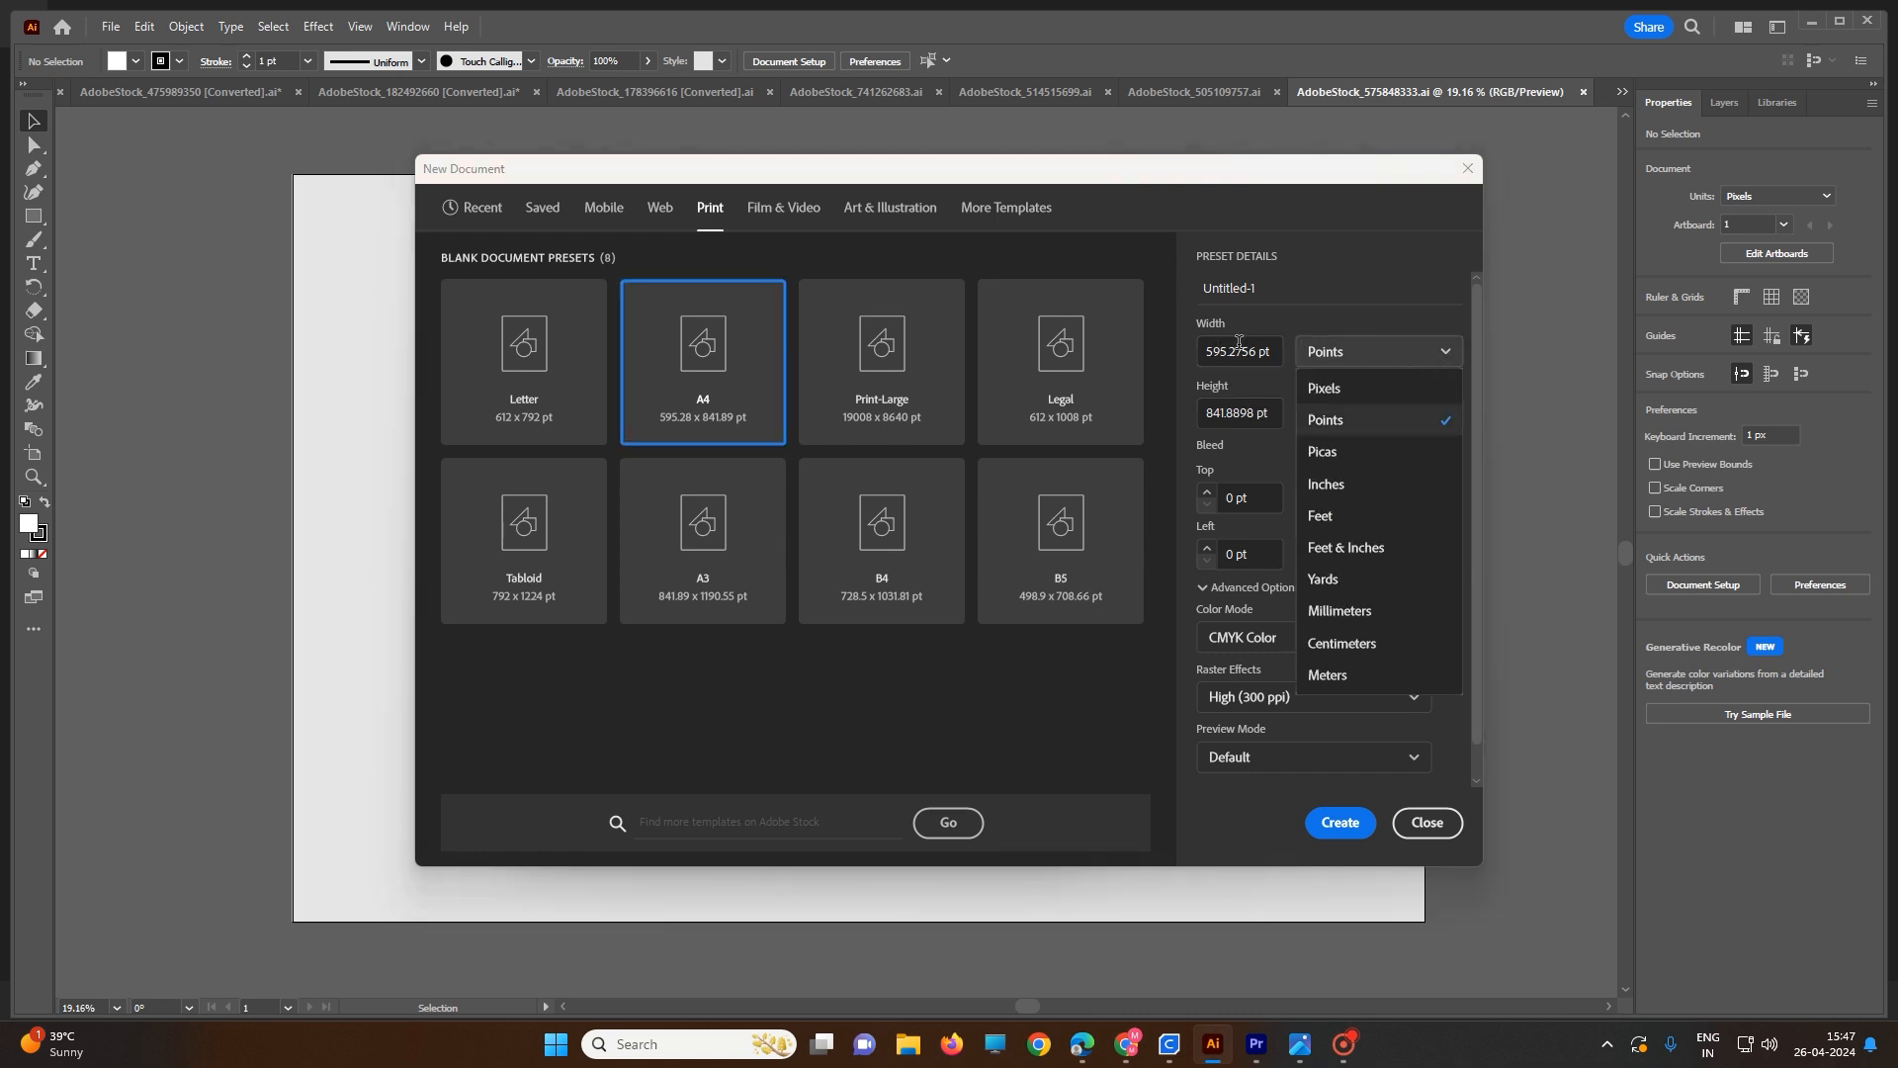
click(1384, 316)
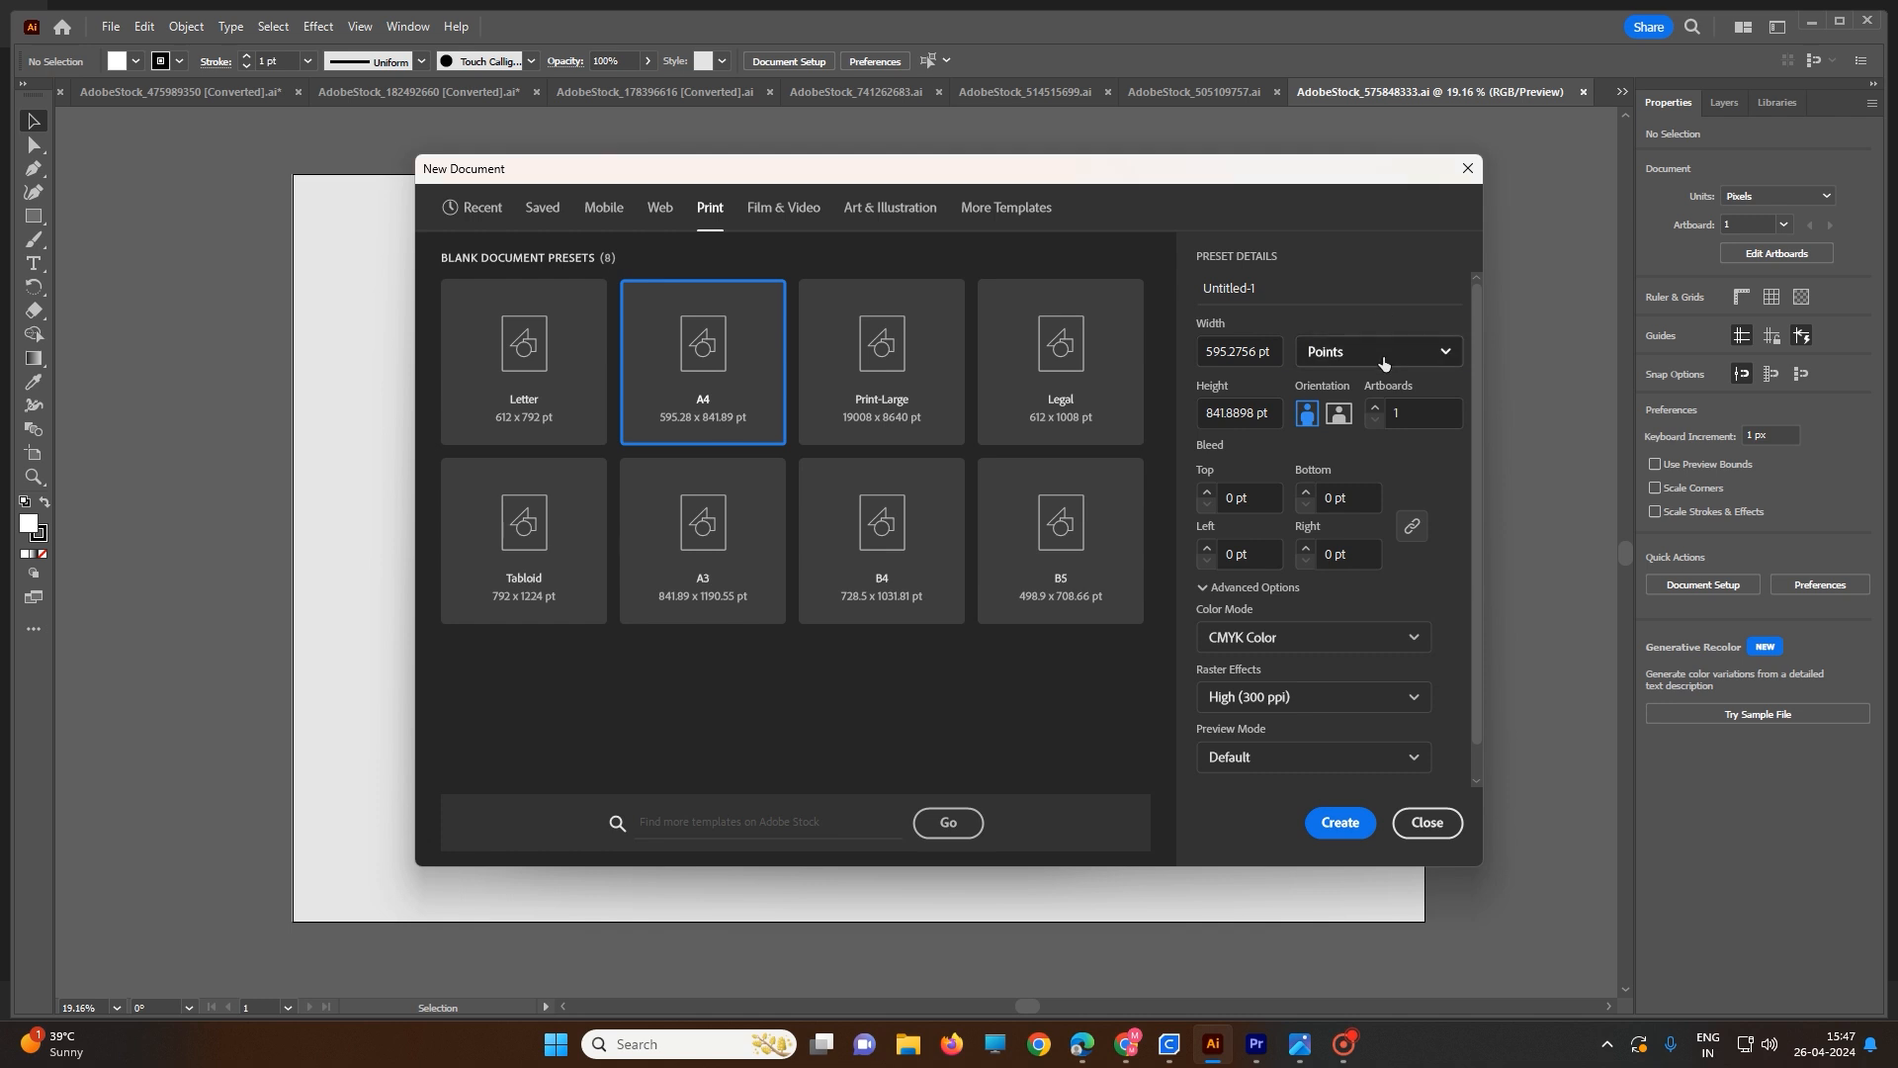
click(1394, 352)
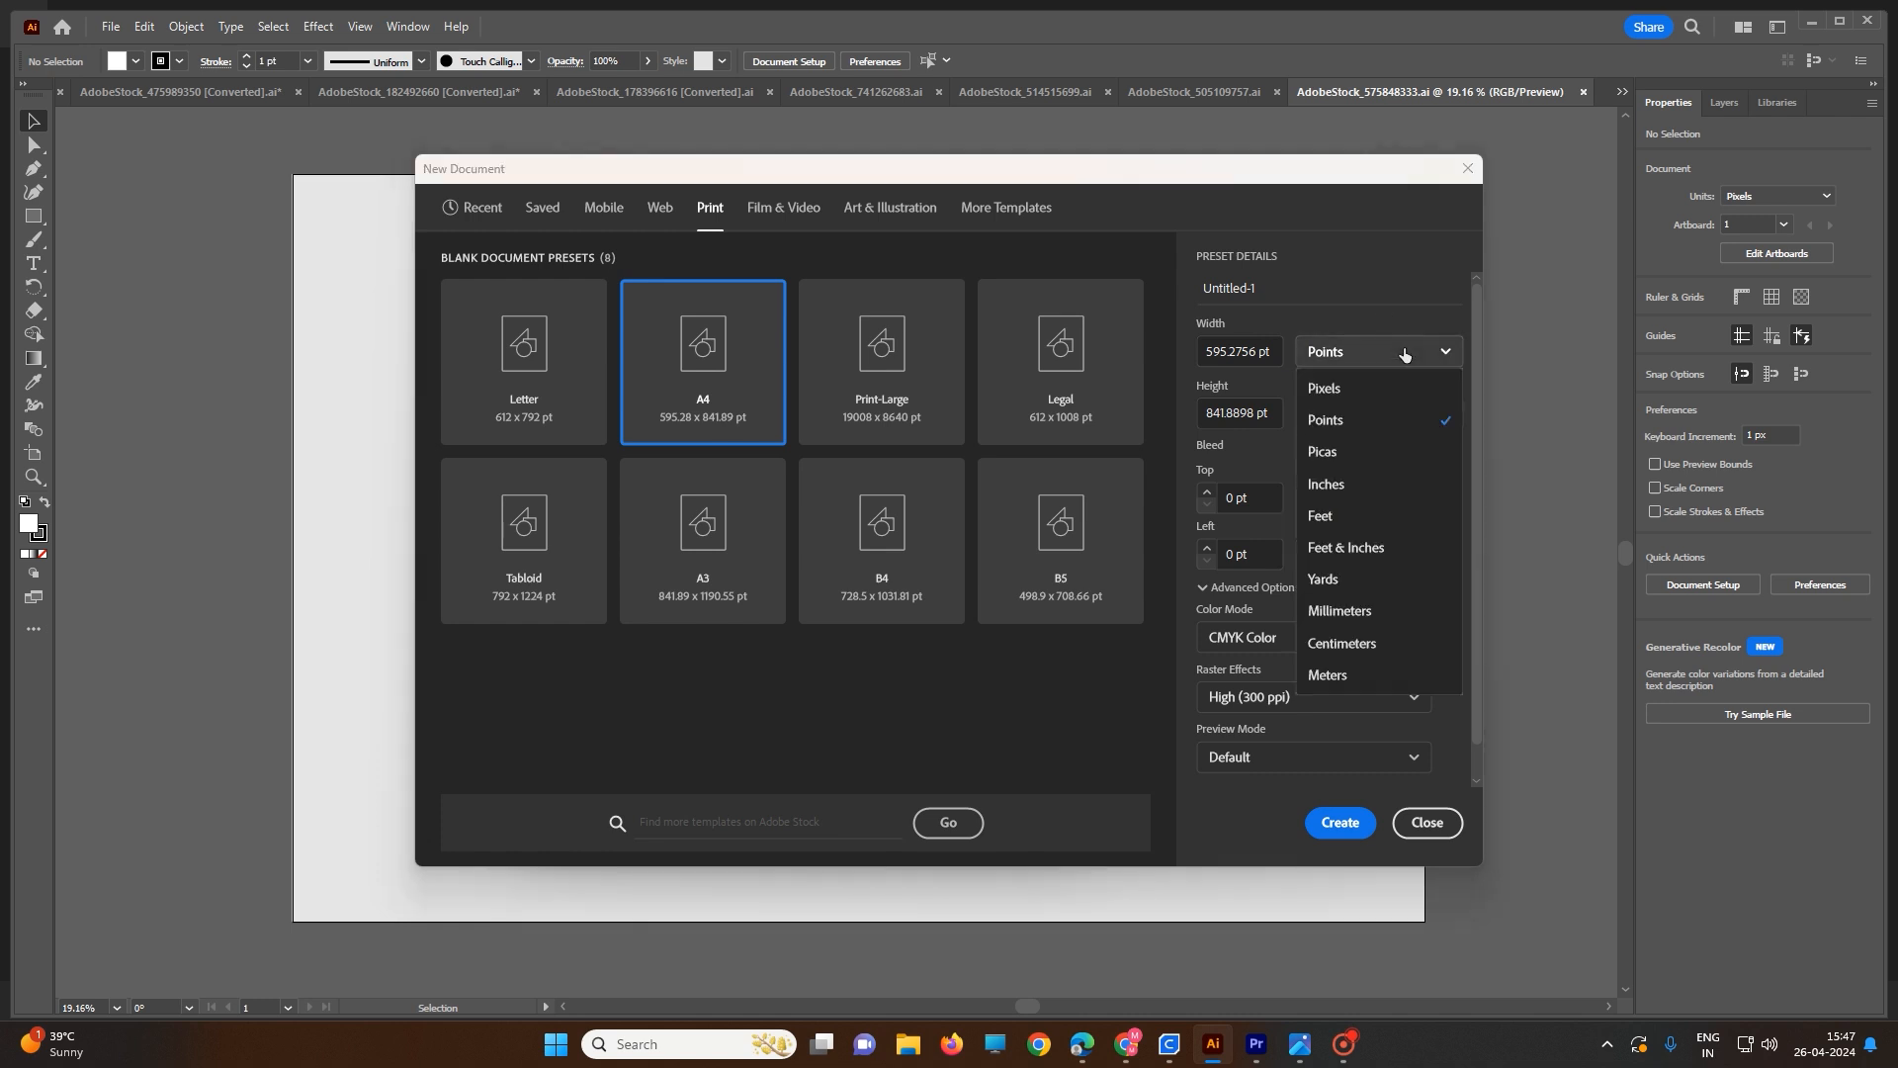
click(1368, 484)
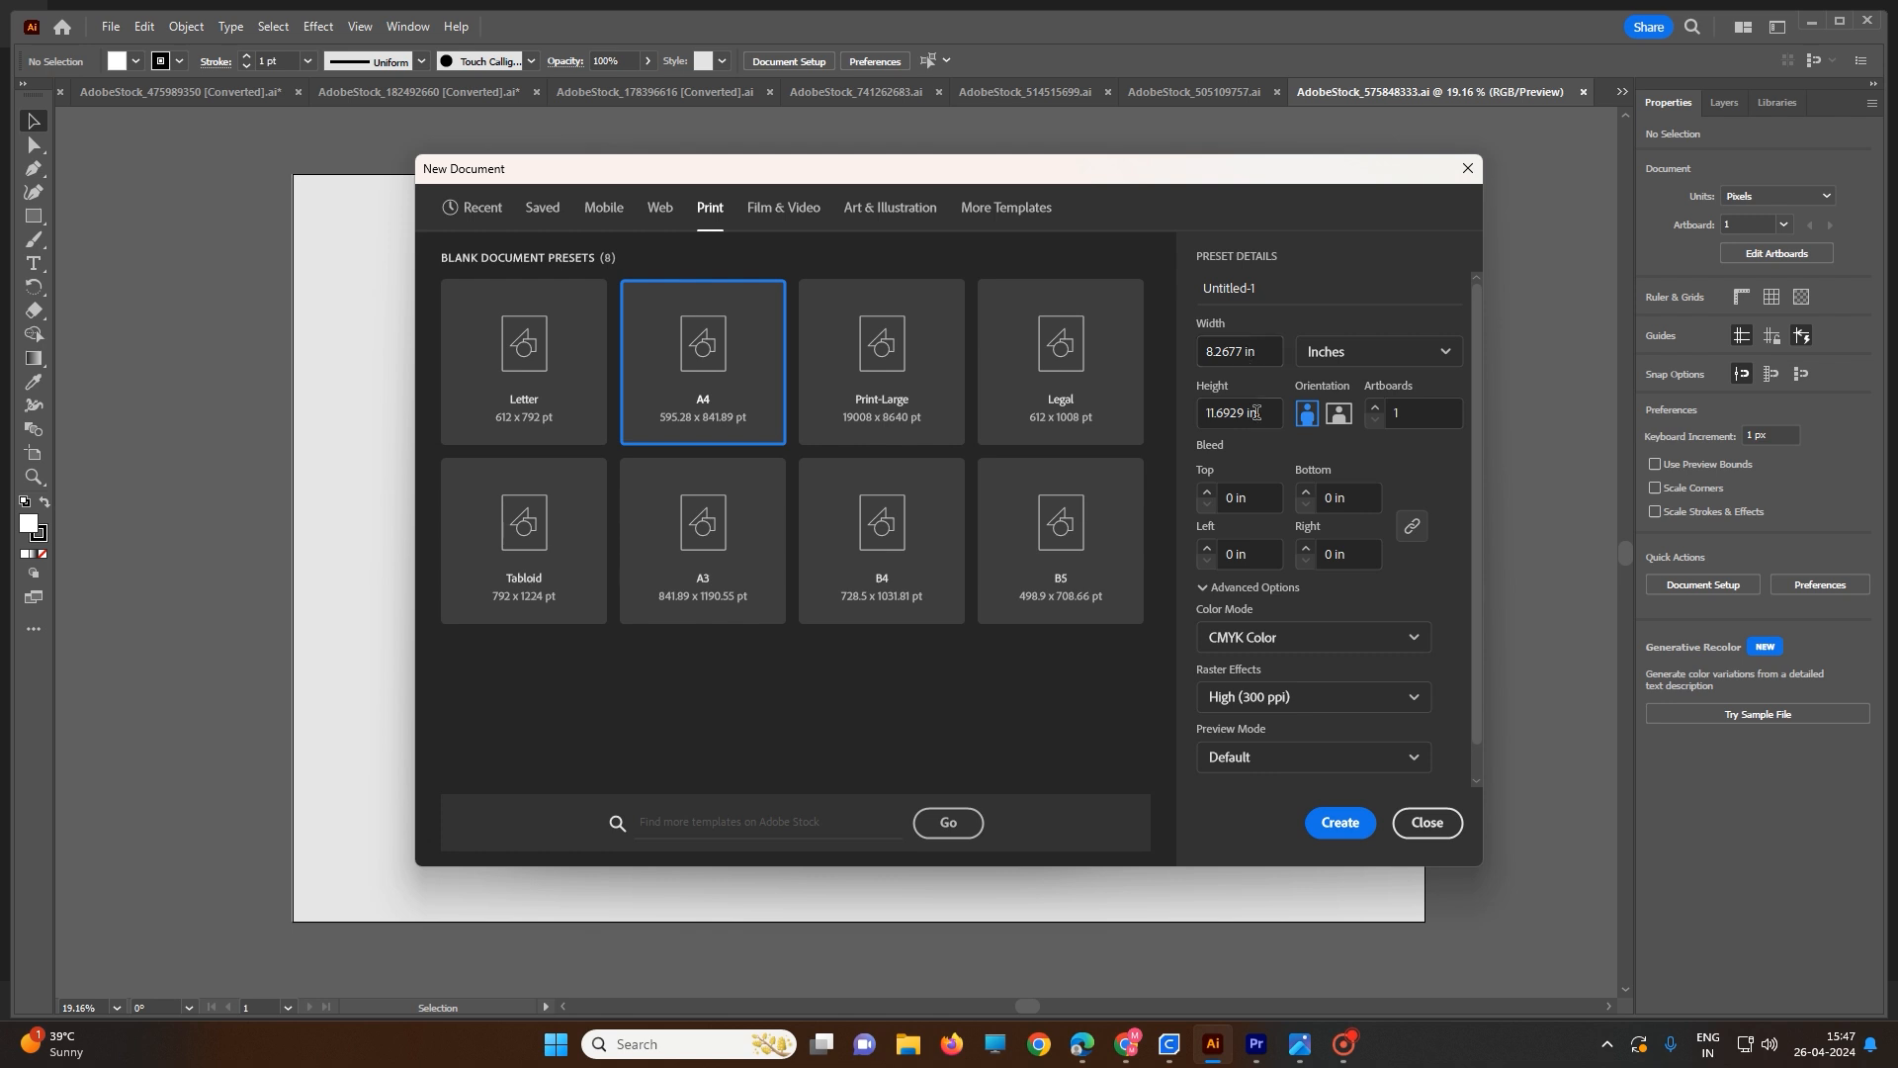
- Try several artboard counts for the new document and return the count to 1
click(1377, 408)
click(1376, 408)
click(1376, 408)
double_click(1389, 412)
click(1375, 406)
click(1375, 420)
click(1377, 408)
click(1376, 408)
click(1376, 408)
click(1375, 421)
click(1376, 421)
- Review the color and preview options, keep CMYK Color, High (300 ppi) raster effects and Default preview, and create the document
click(1290, 639)
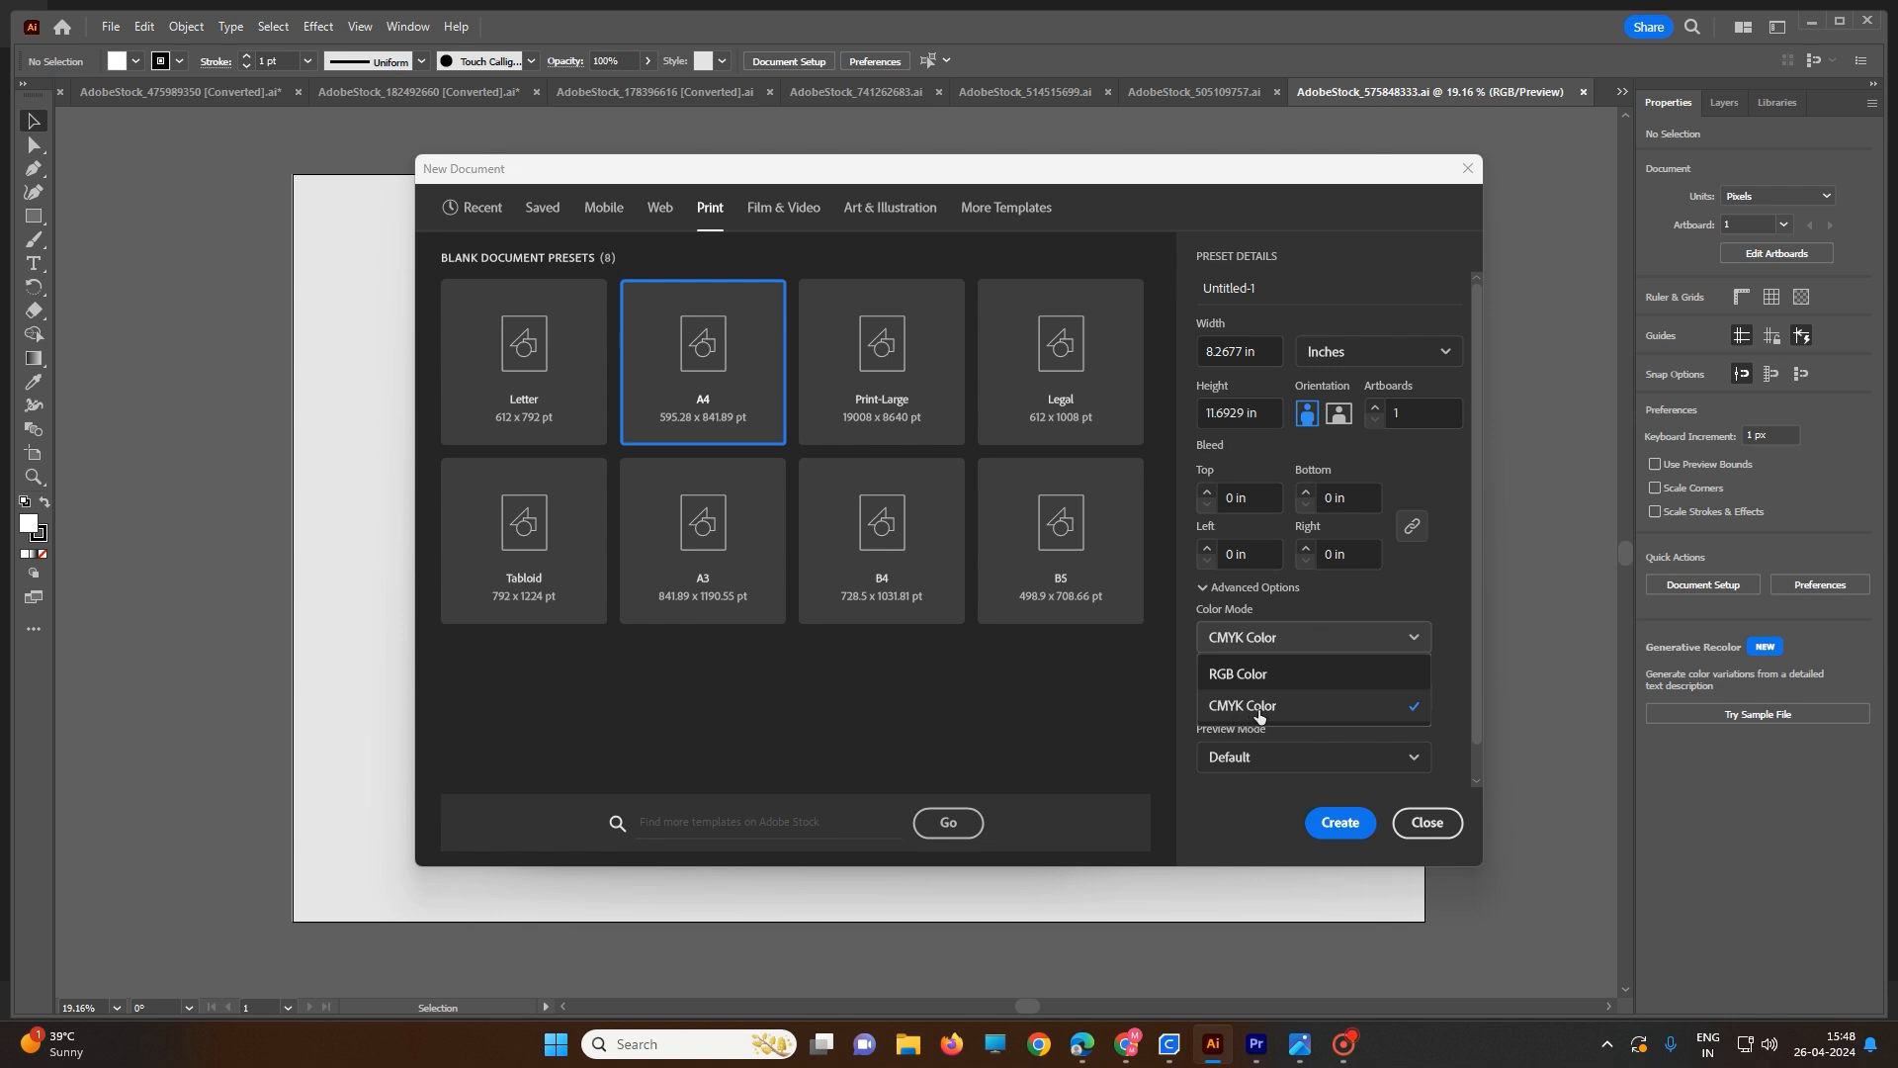
click(1336, 1054)
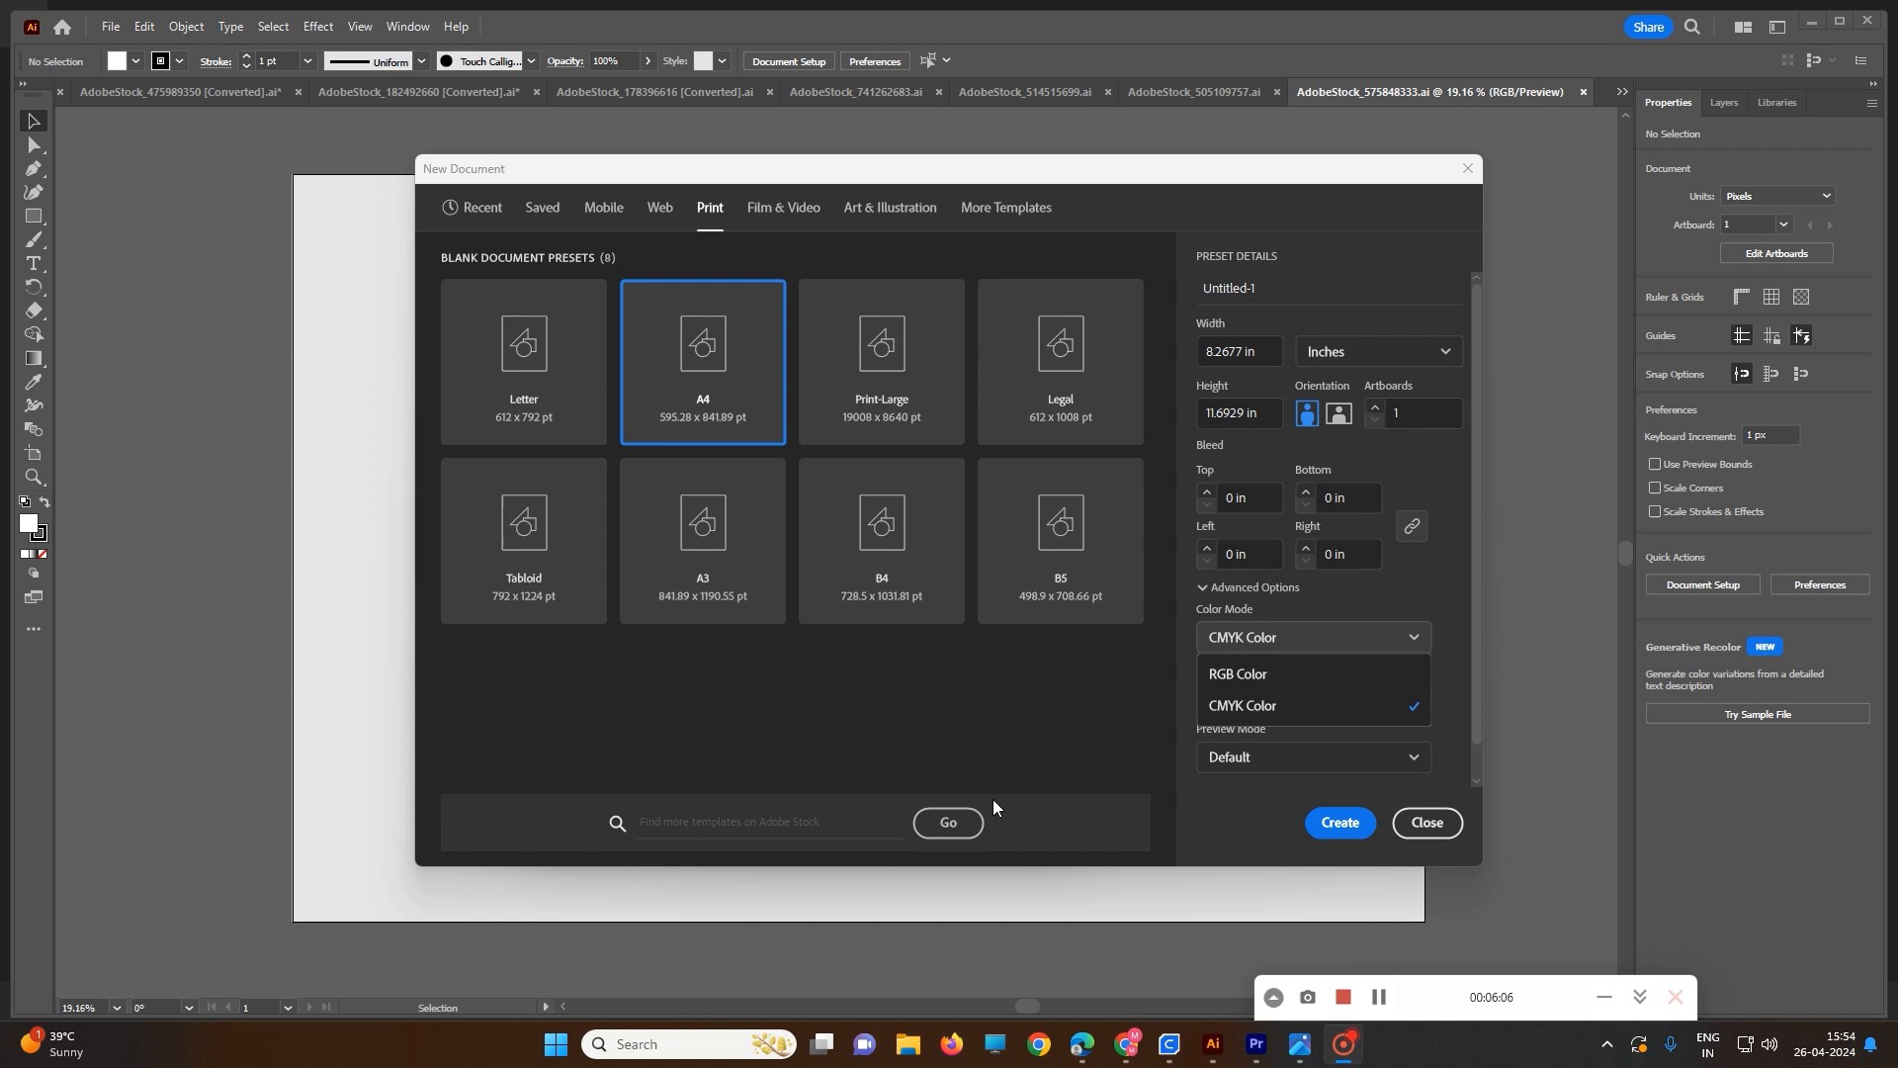
click(792, 710)
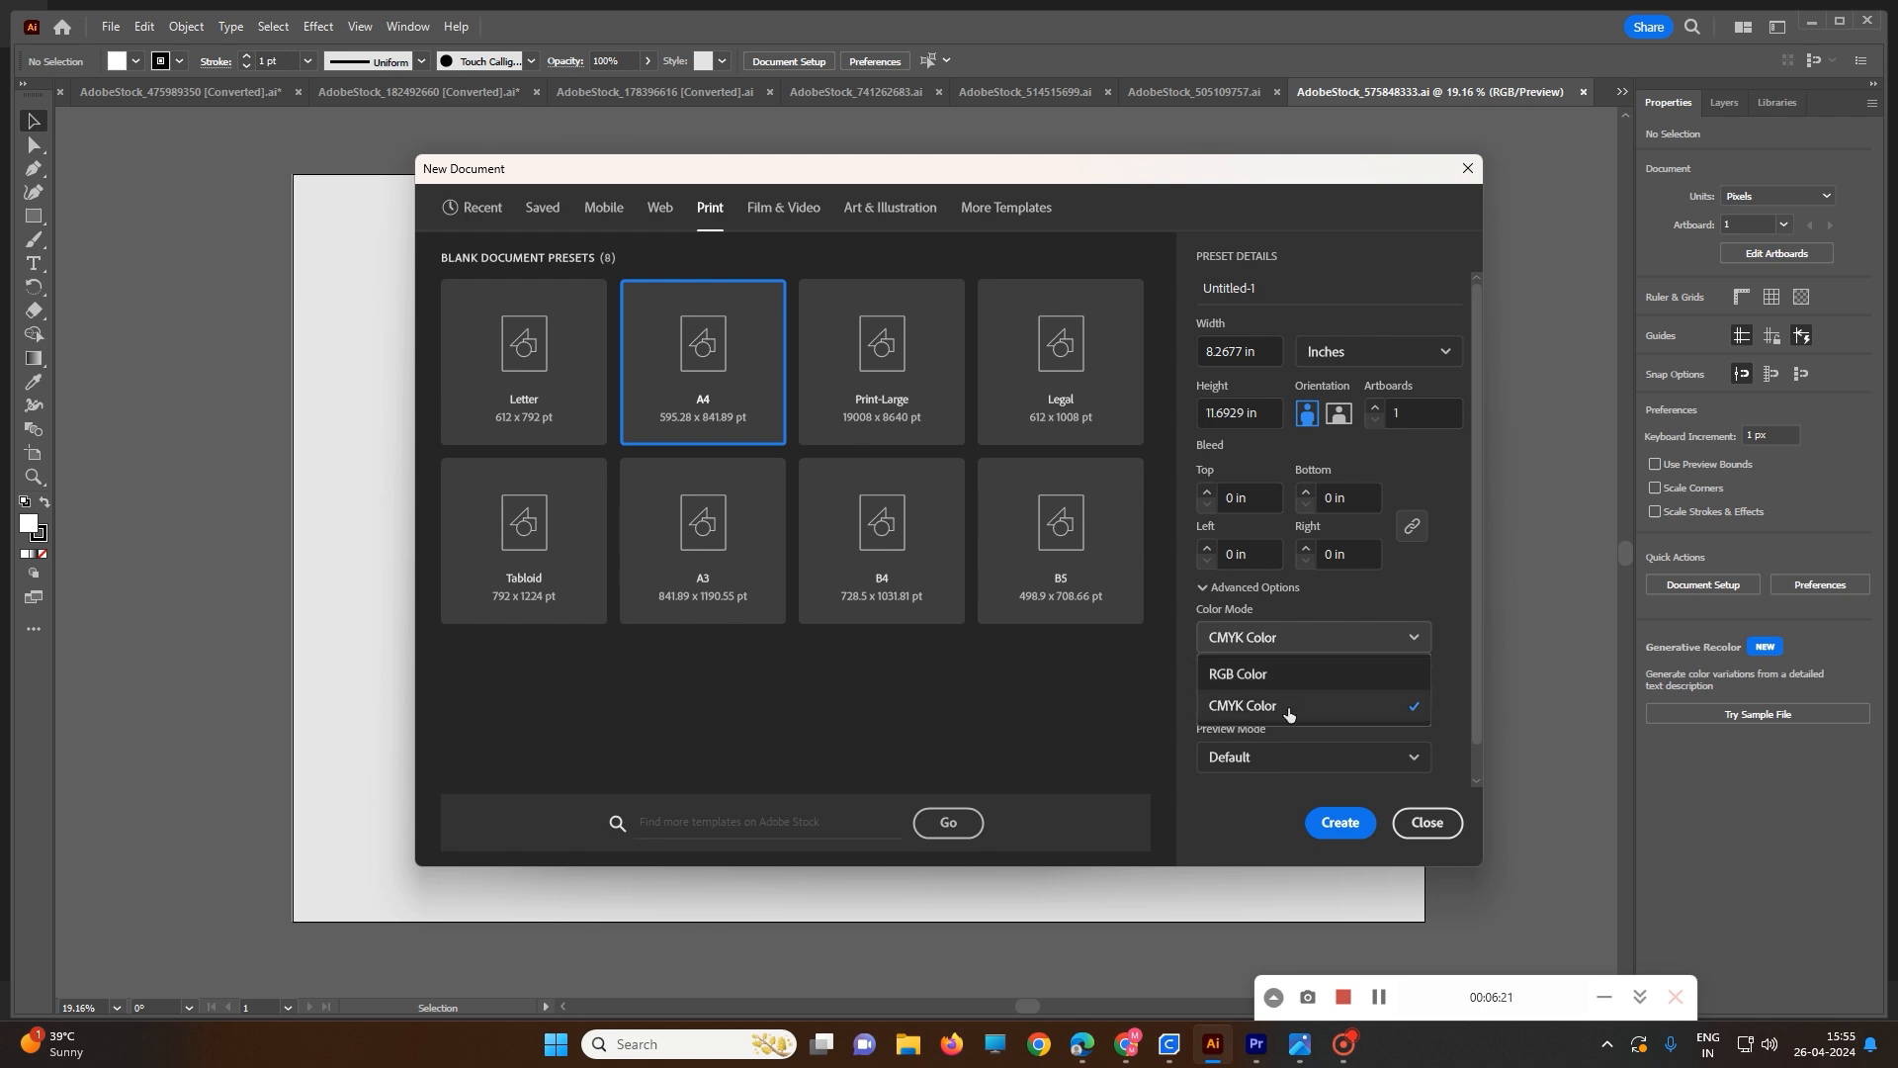
click(1440, 700)
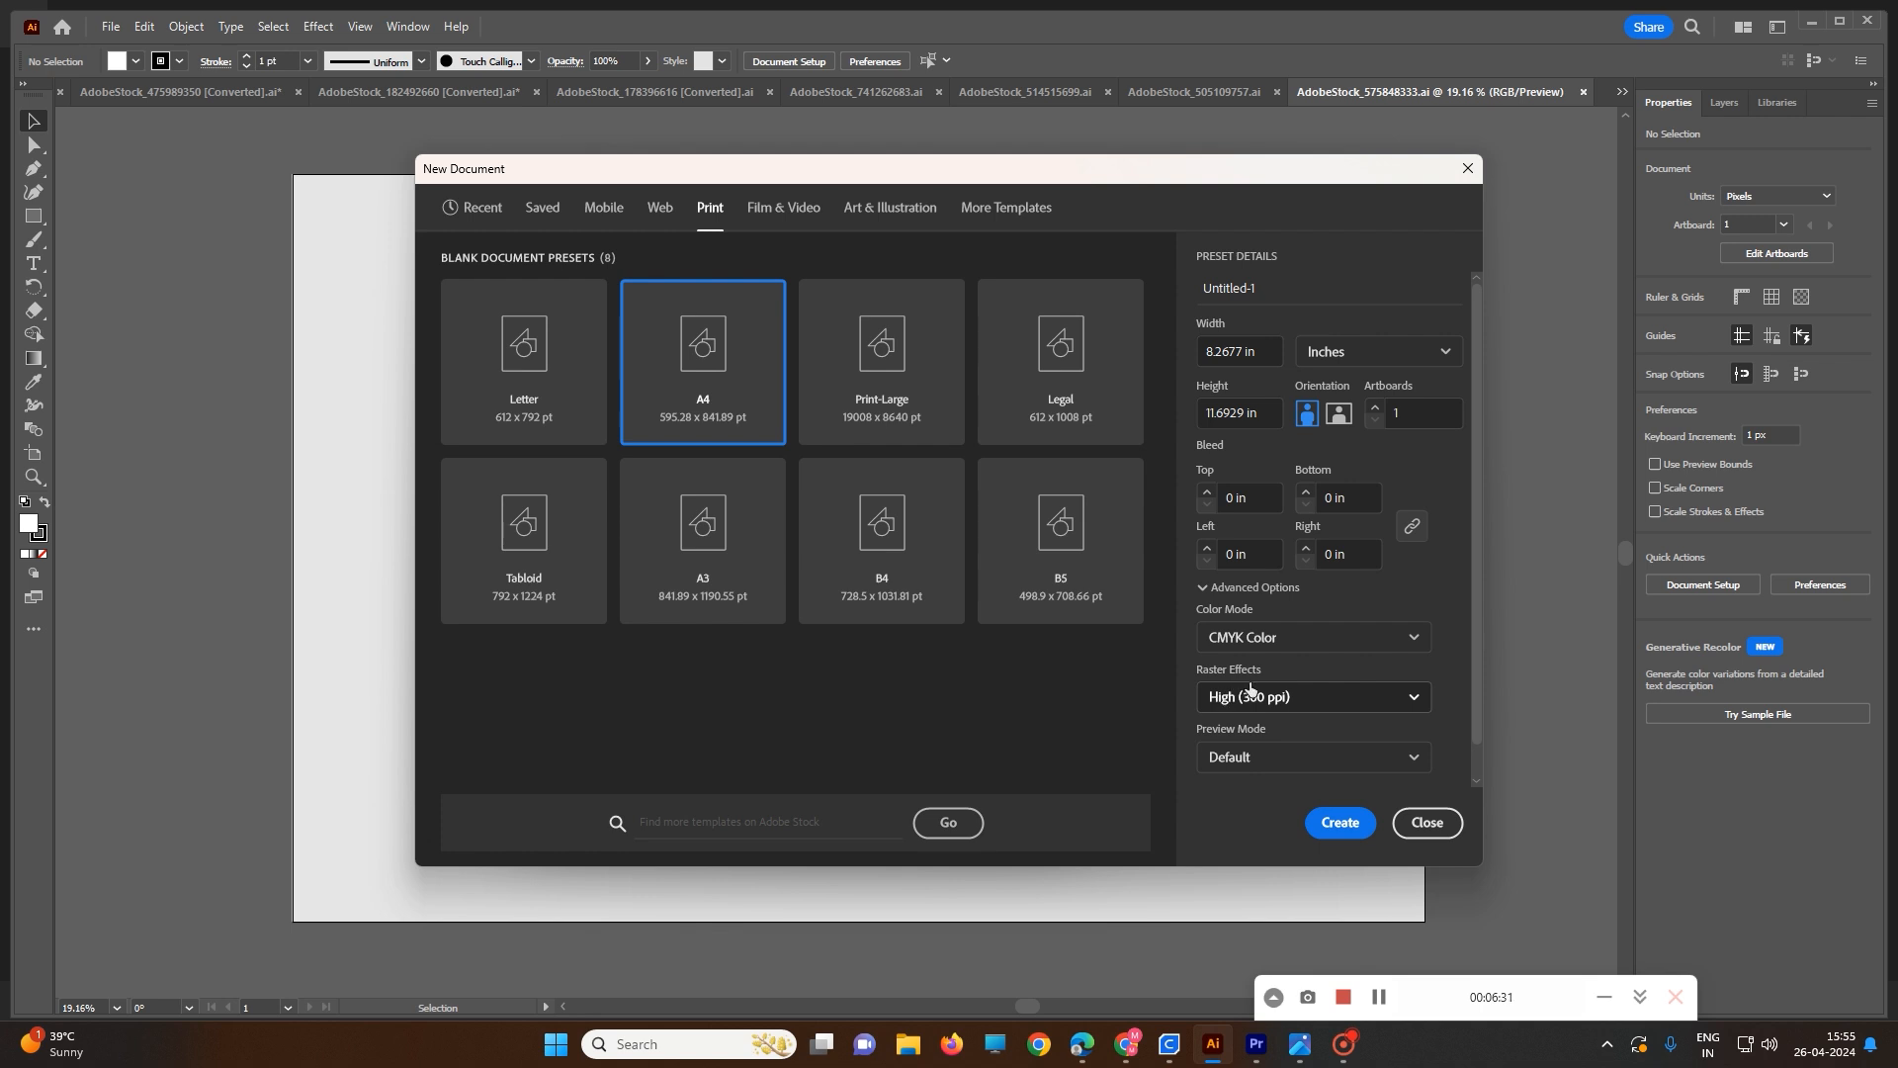
click(1273, 706)
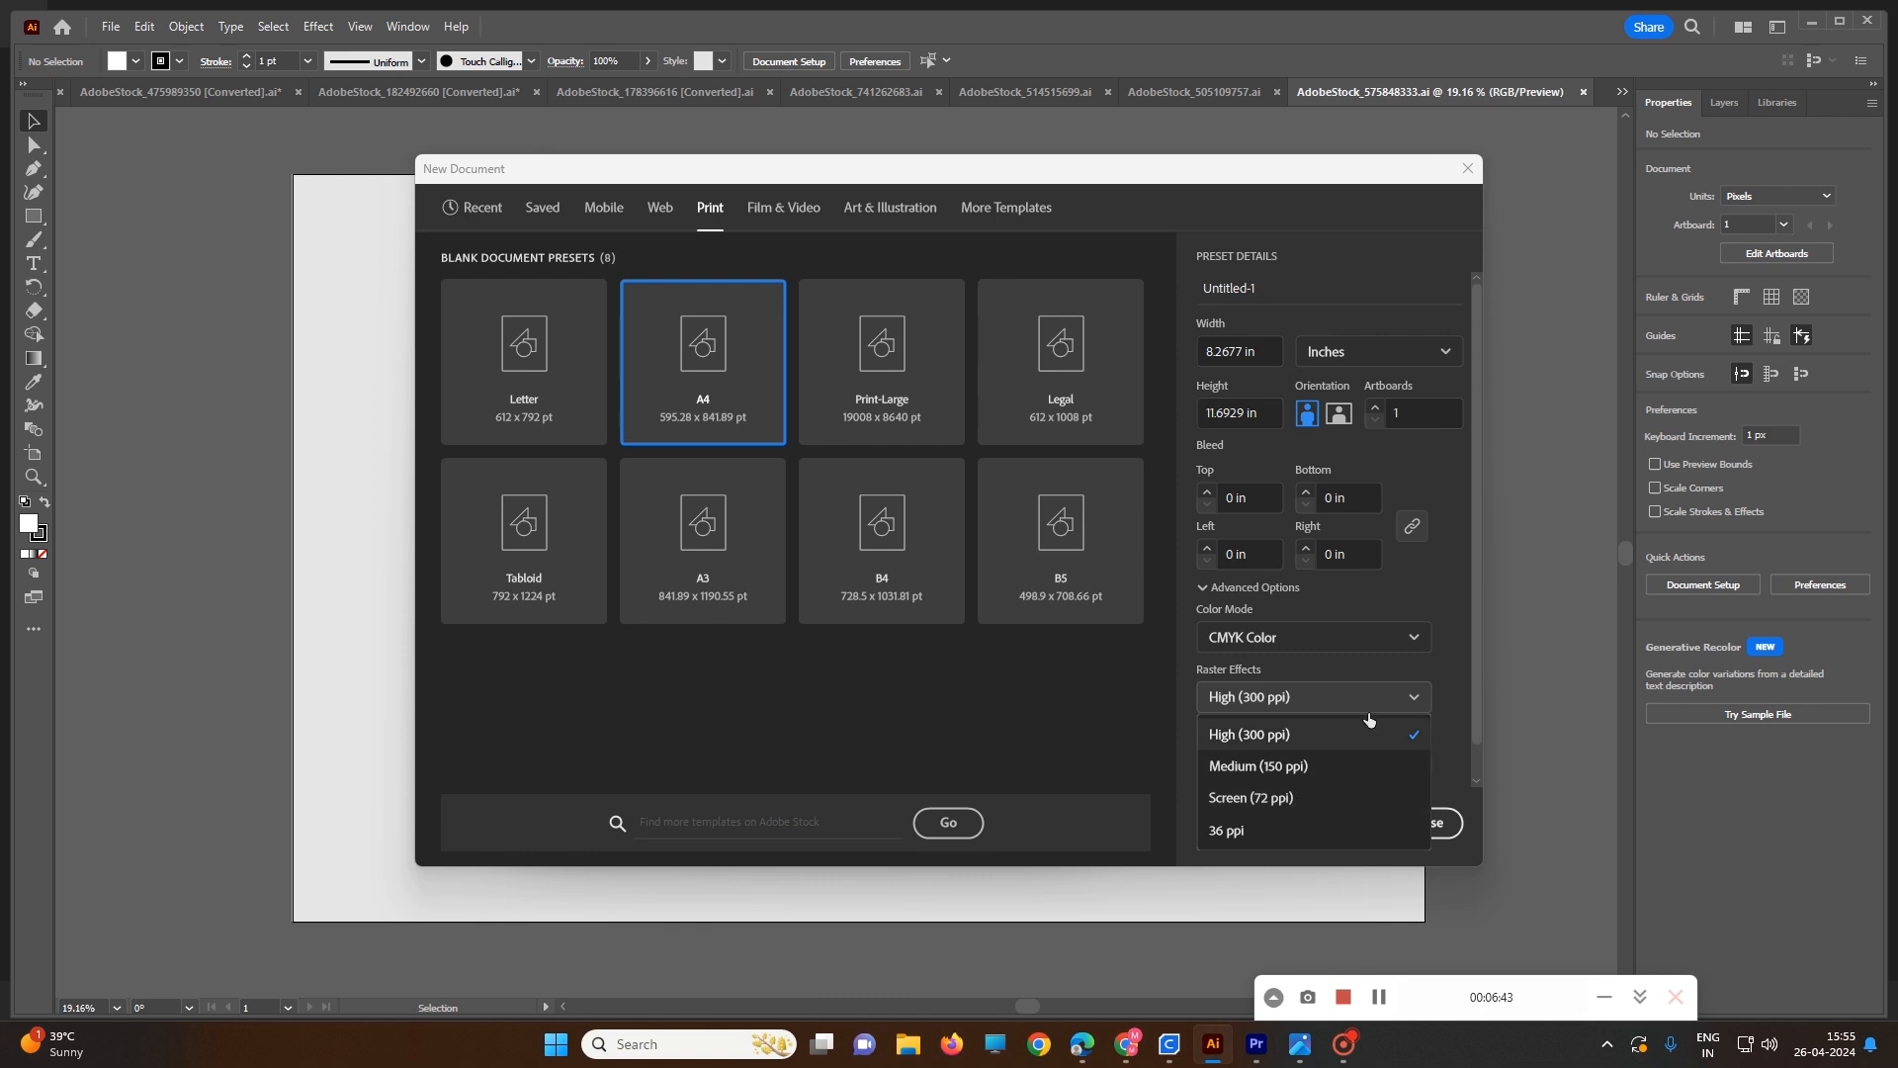
click(1442, 680)
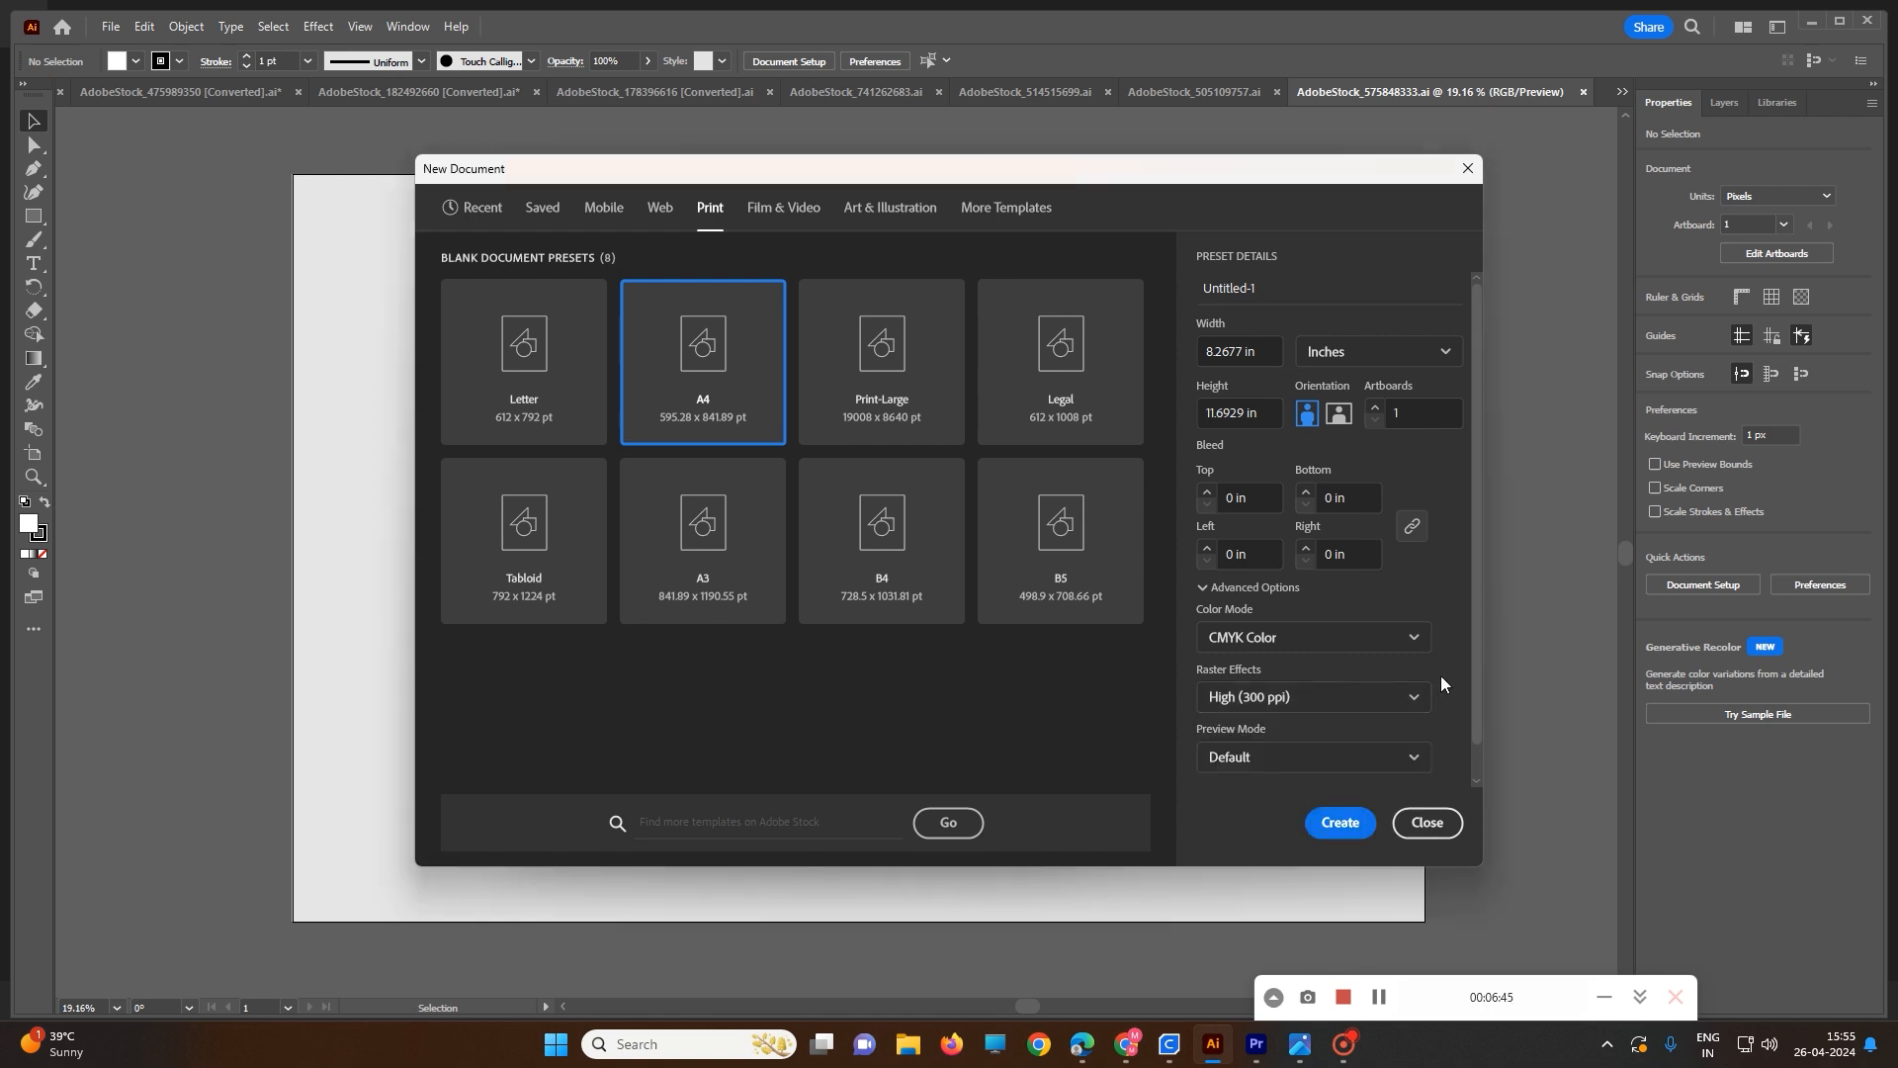
click(1344, 768)
click(1449, 738)
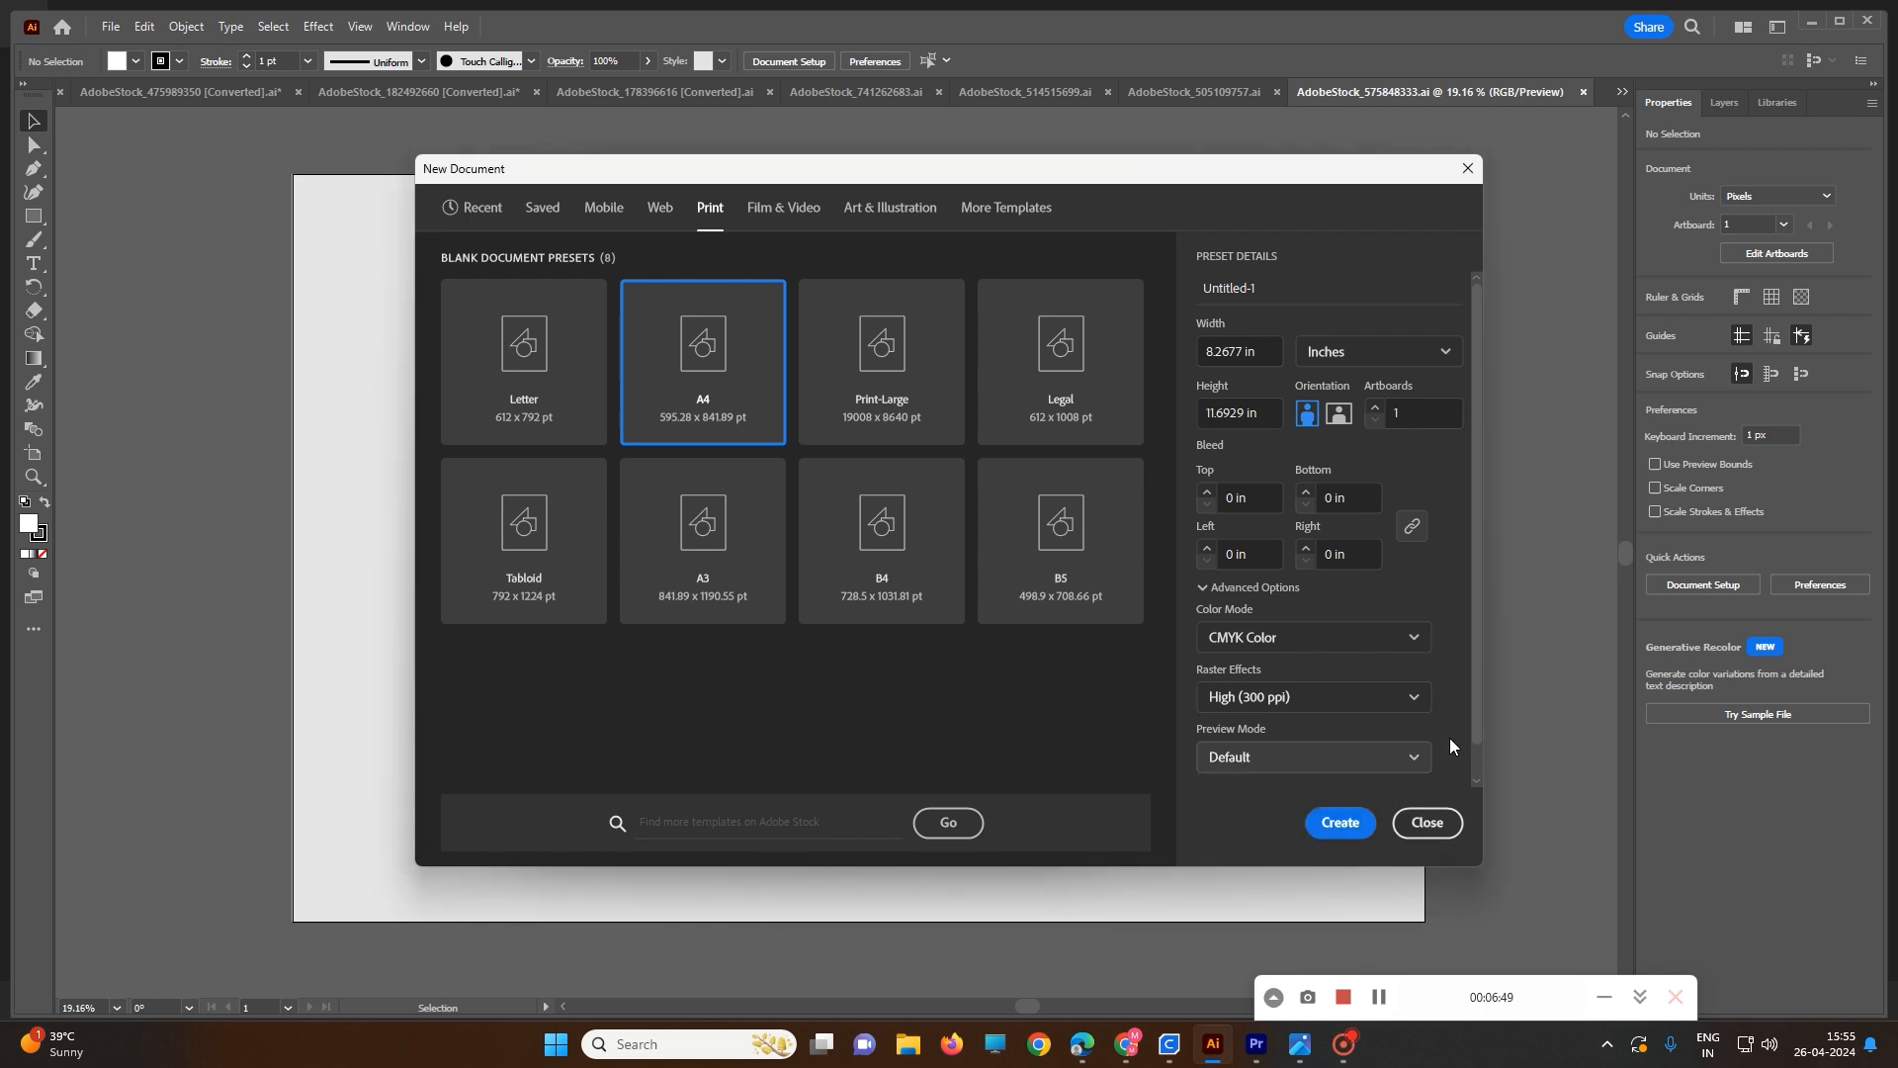
click(1342, 825)
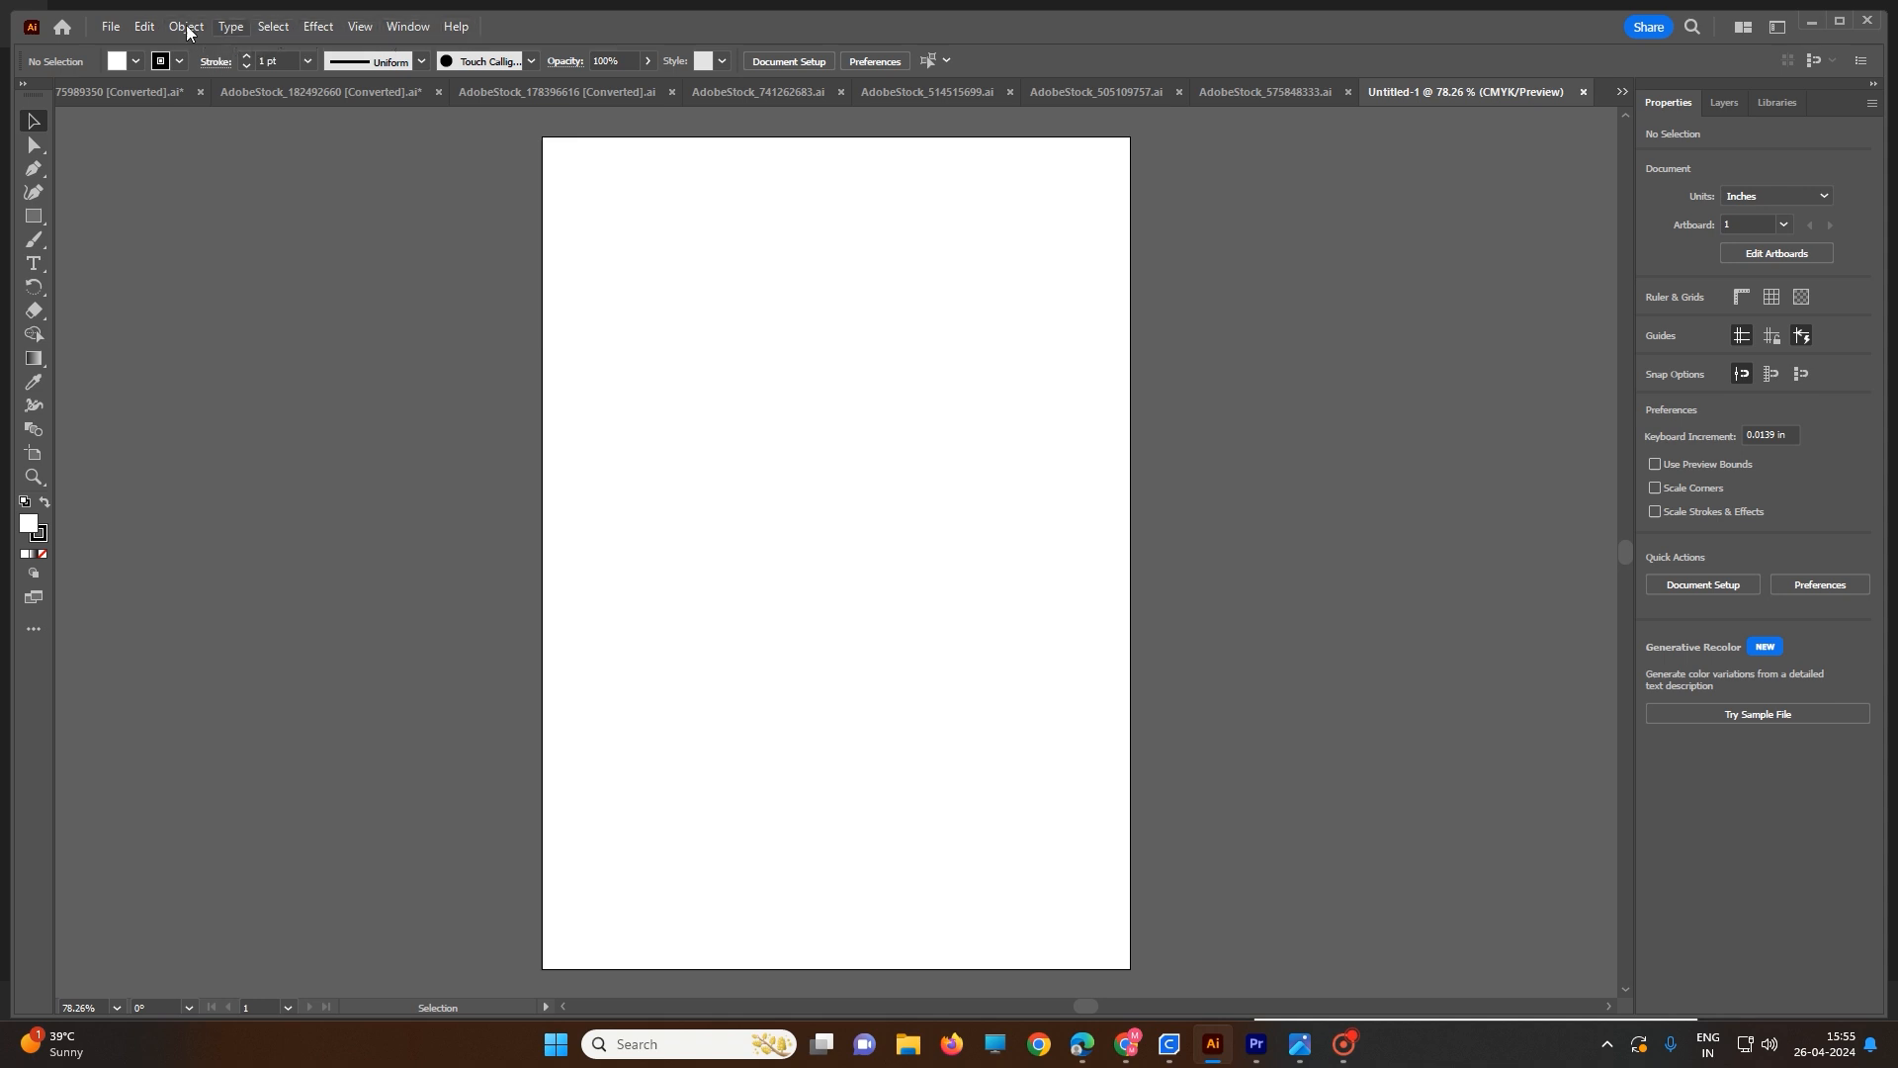
click(109, 28)
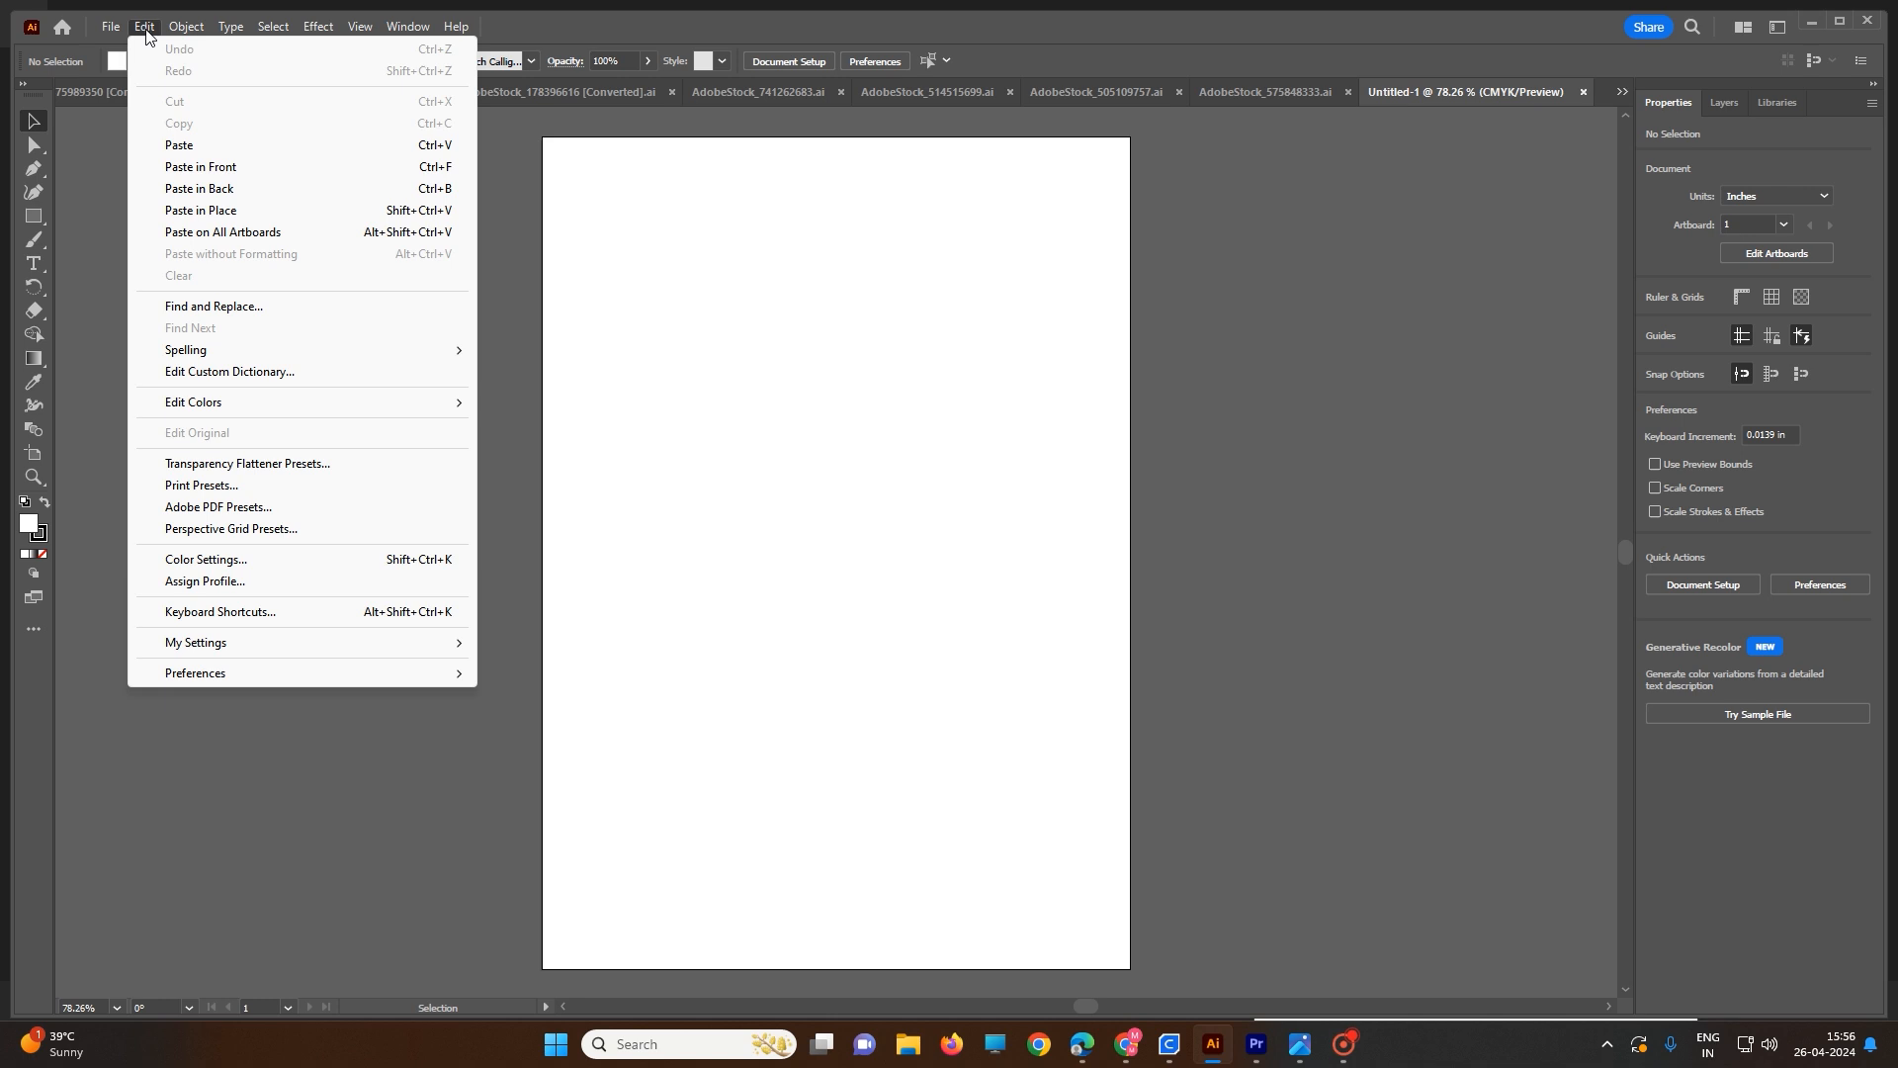
mouse_move(234, 37)
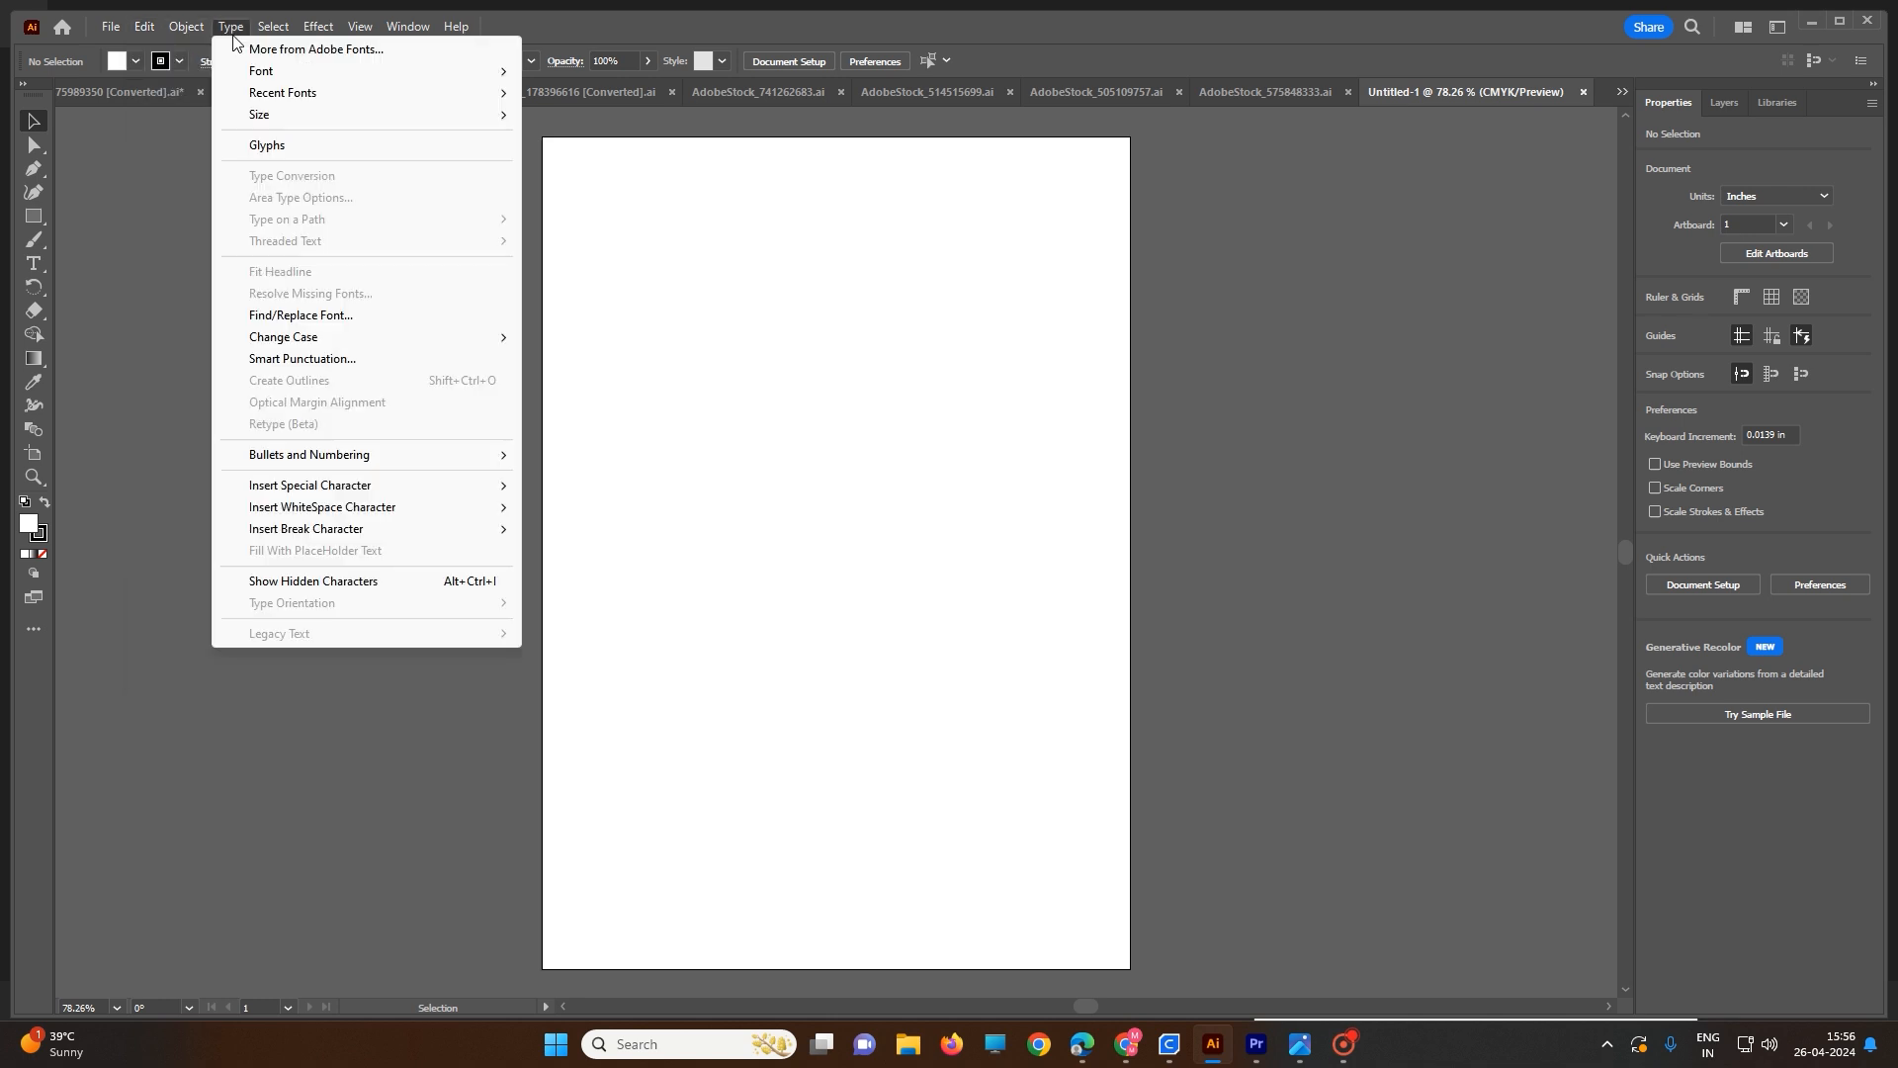
- Try the Advanced toolbar set and return the toolbar to the Basic set
mouse_move(313, 33)
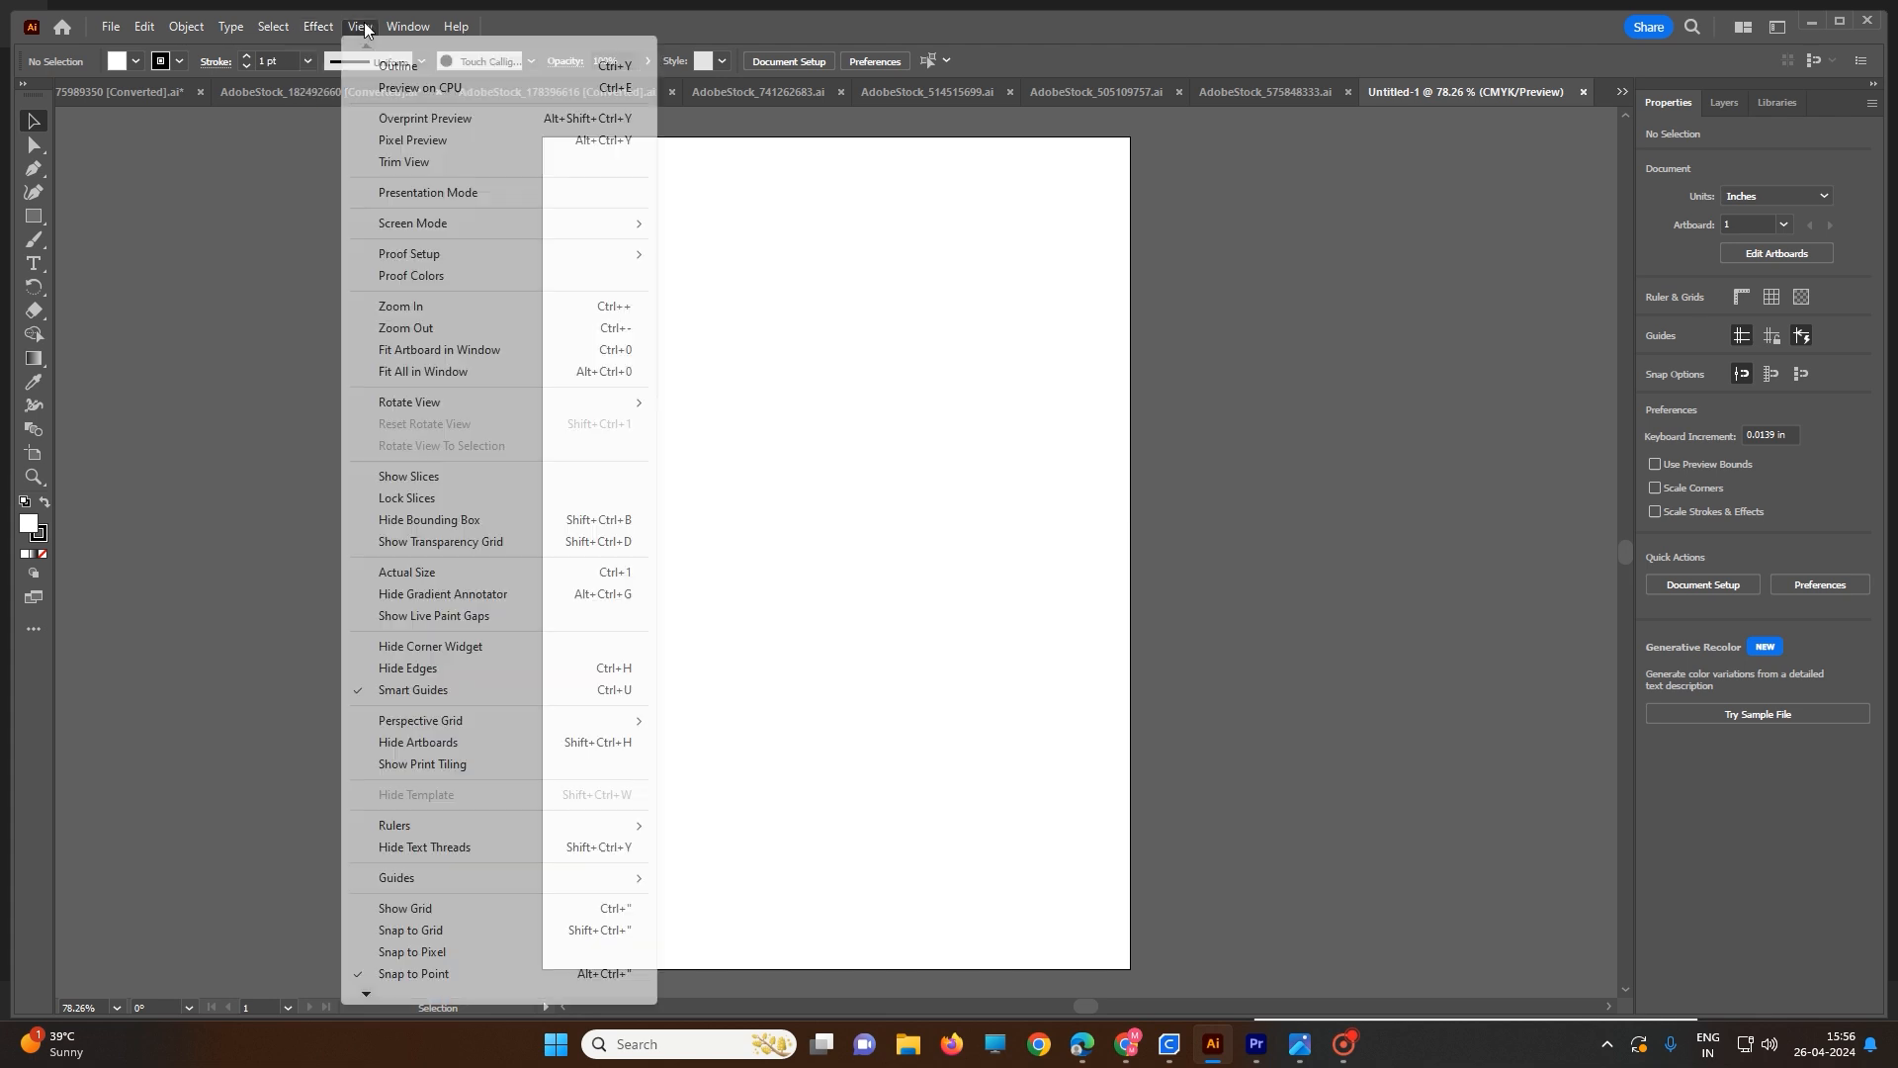
mouse_move(419, 37)
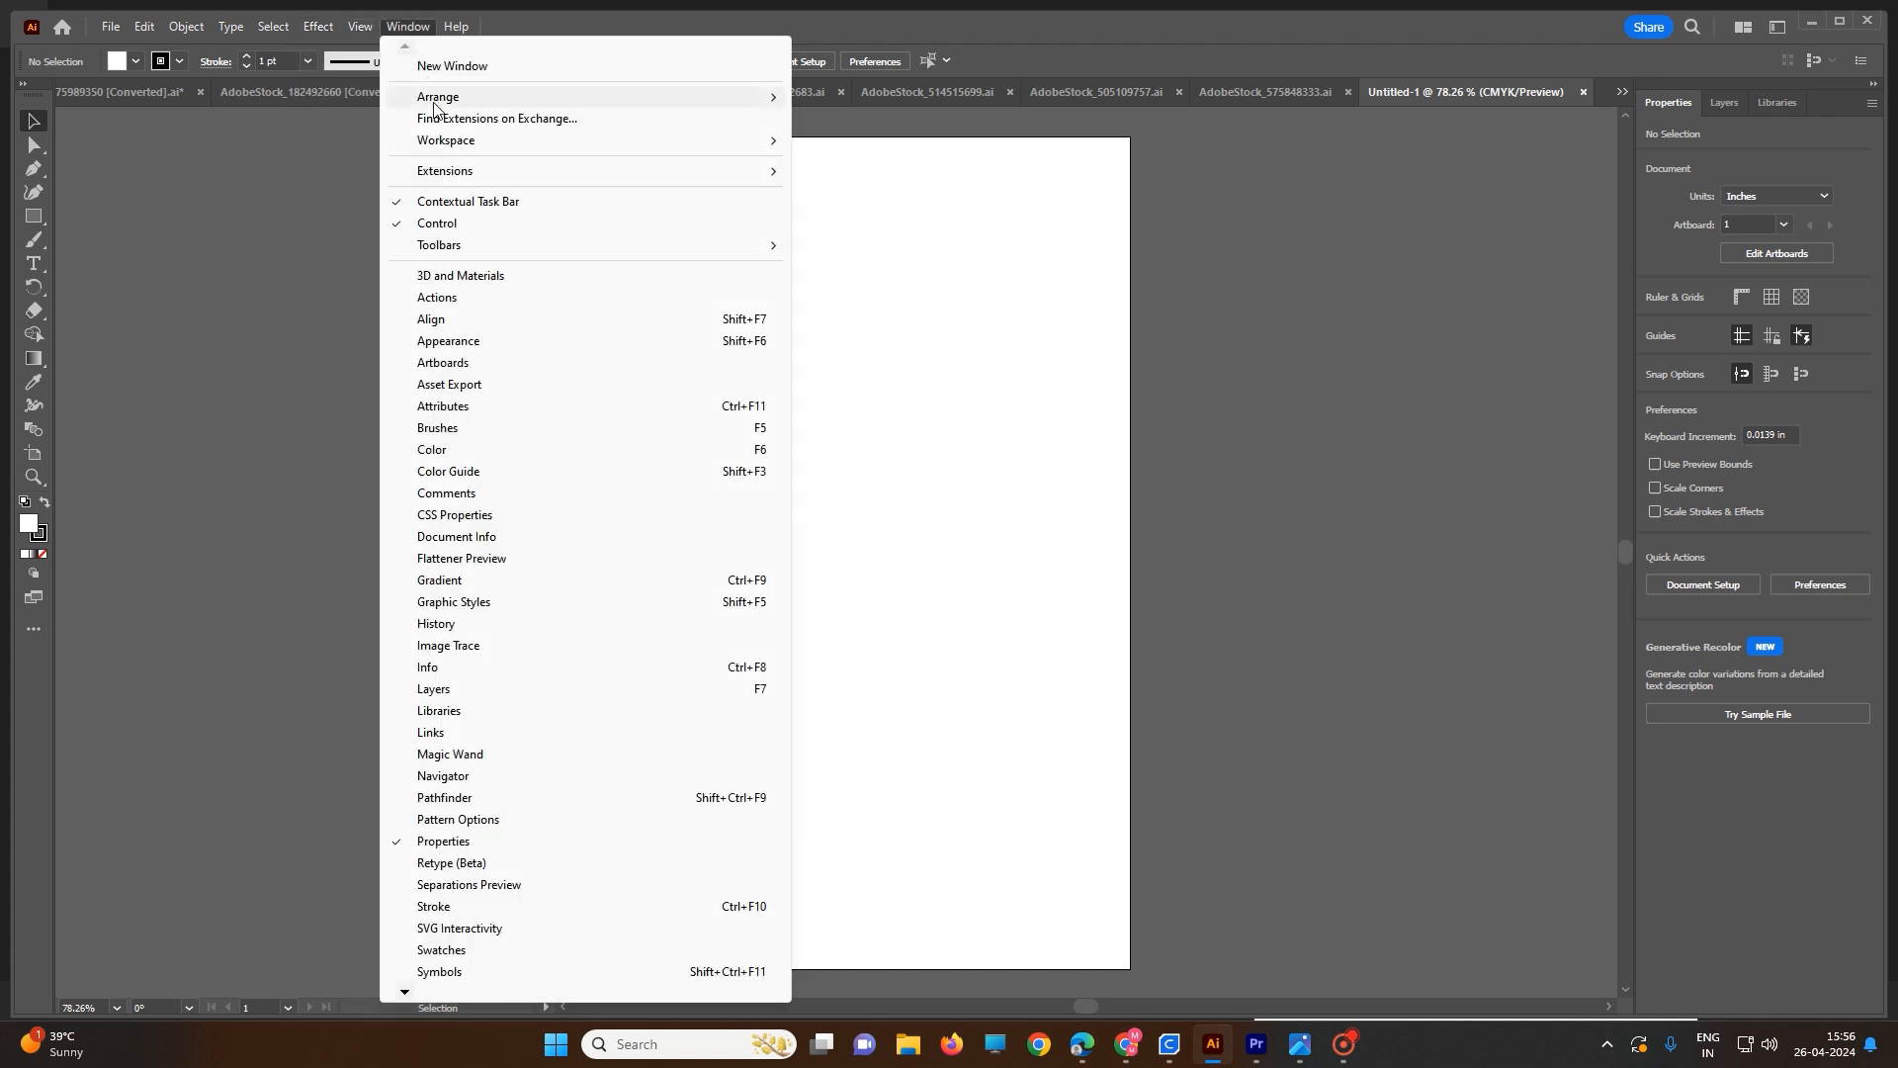
mouse_move(460, 247)
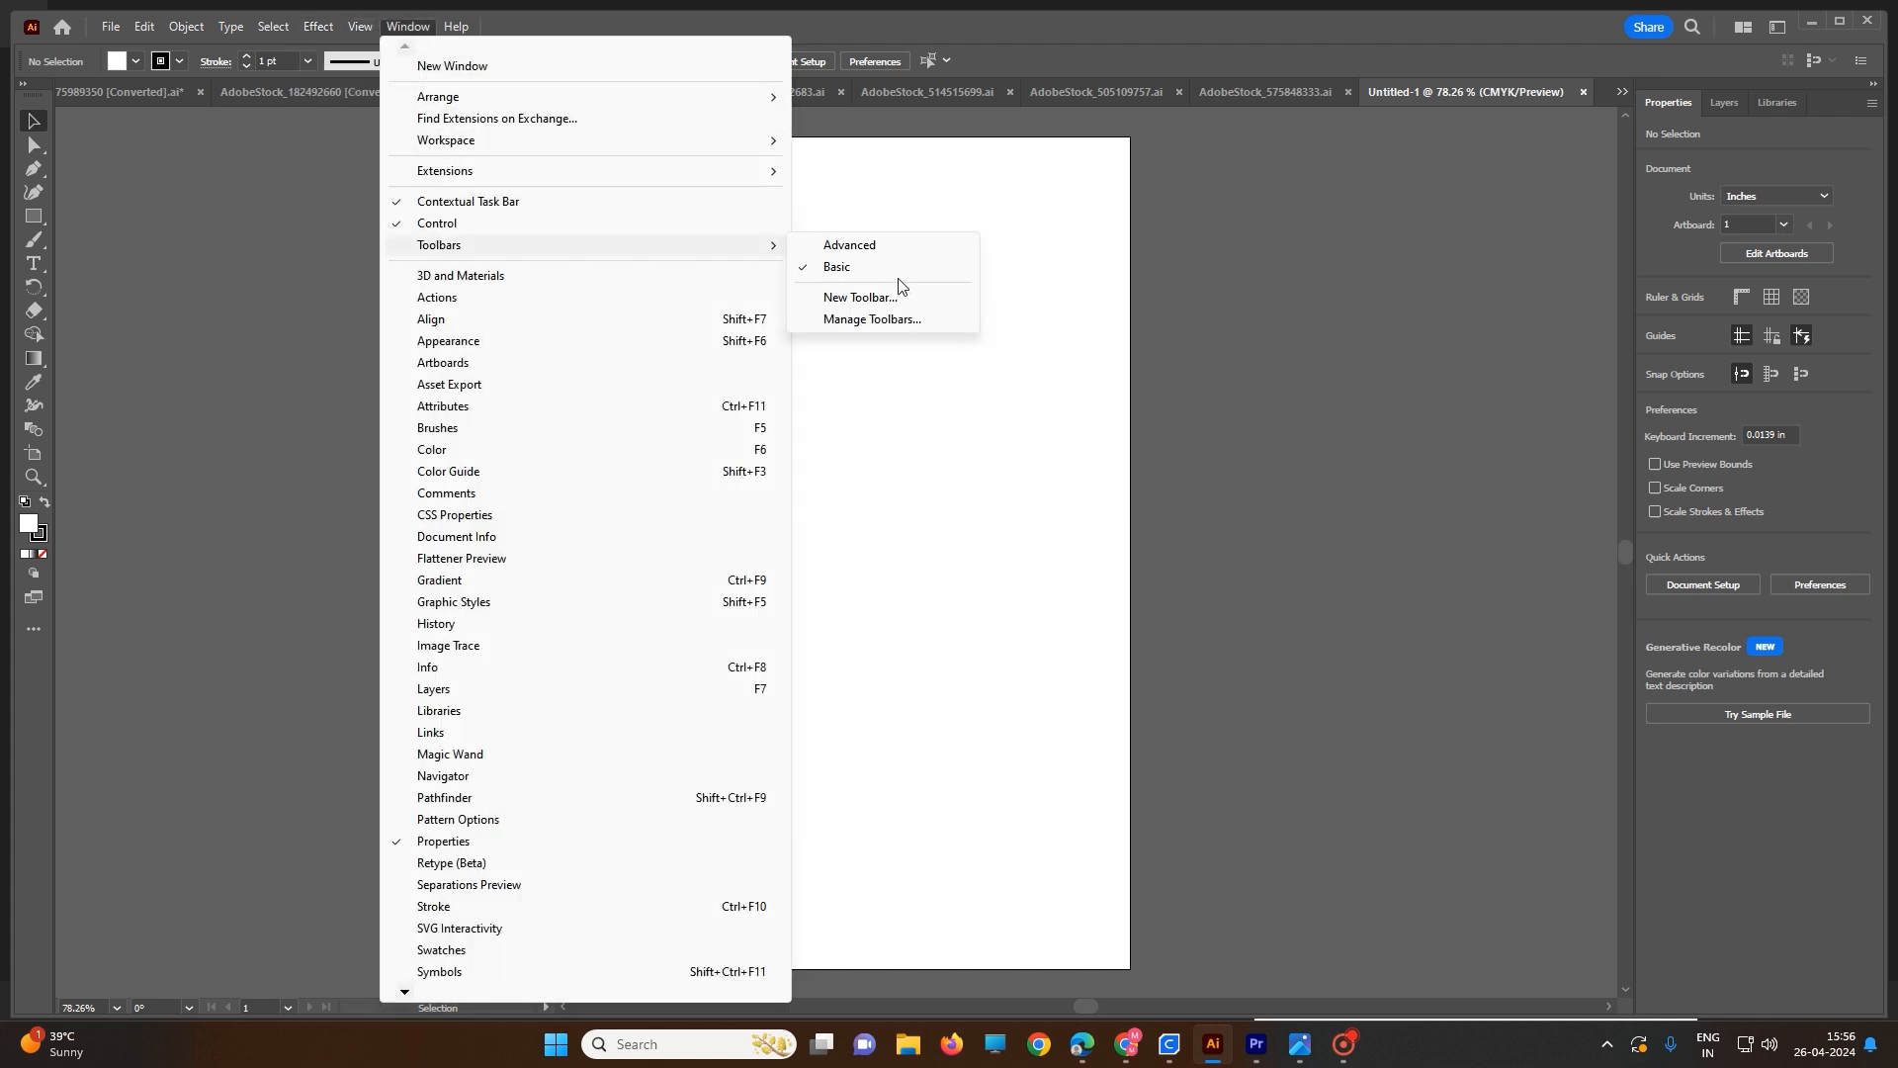
click(847, 247)
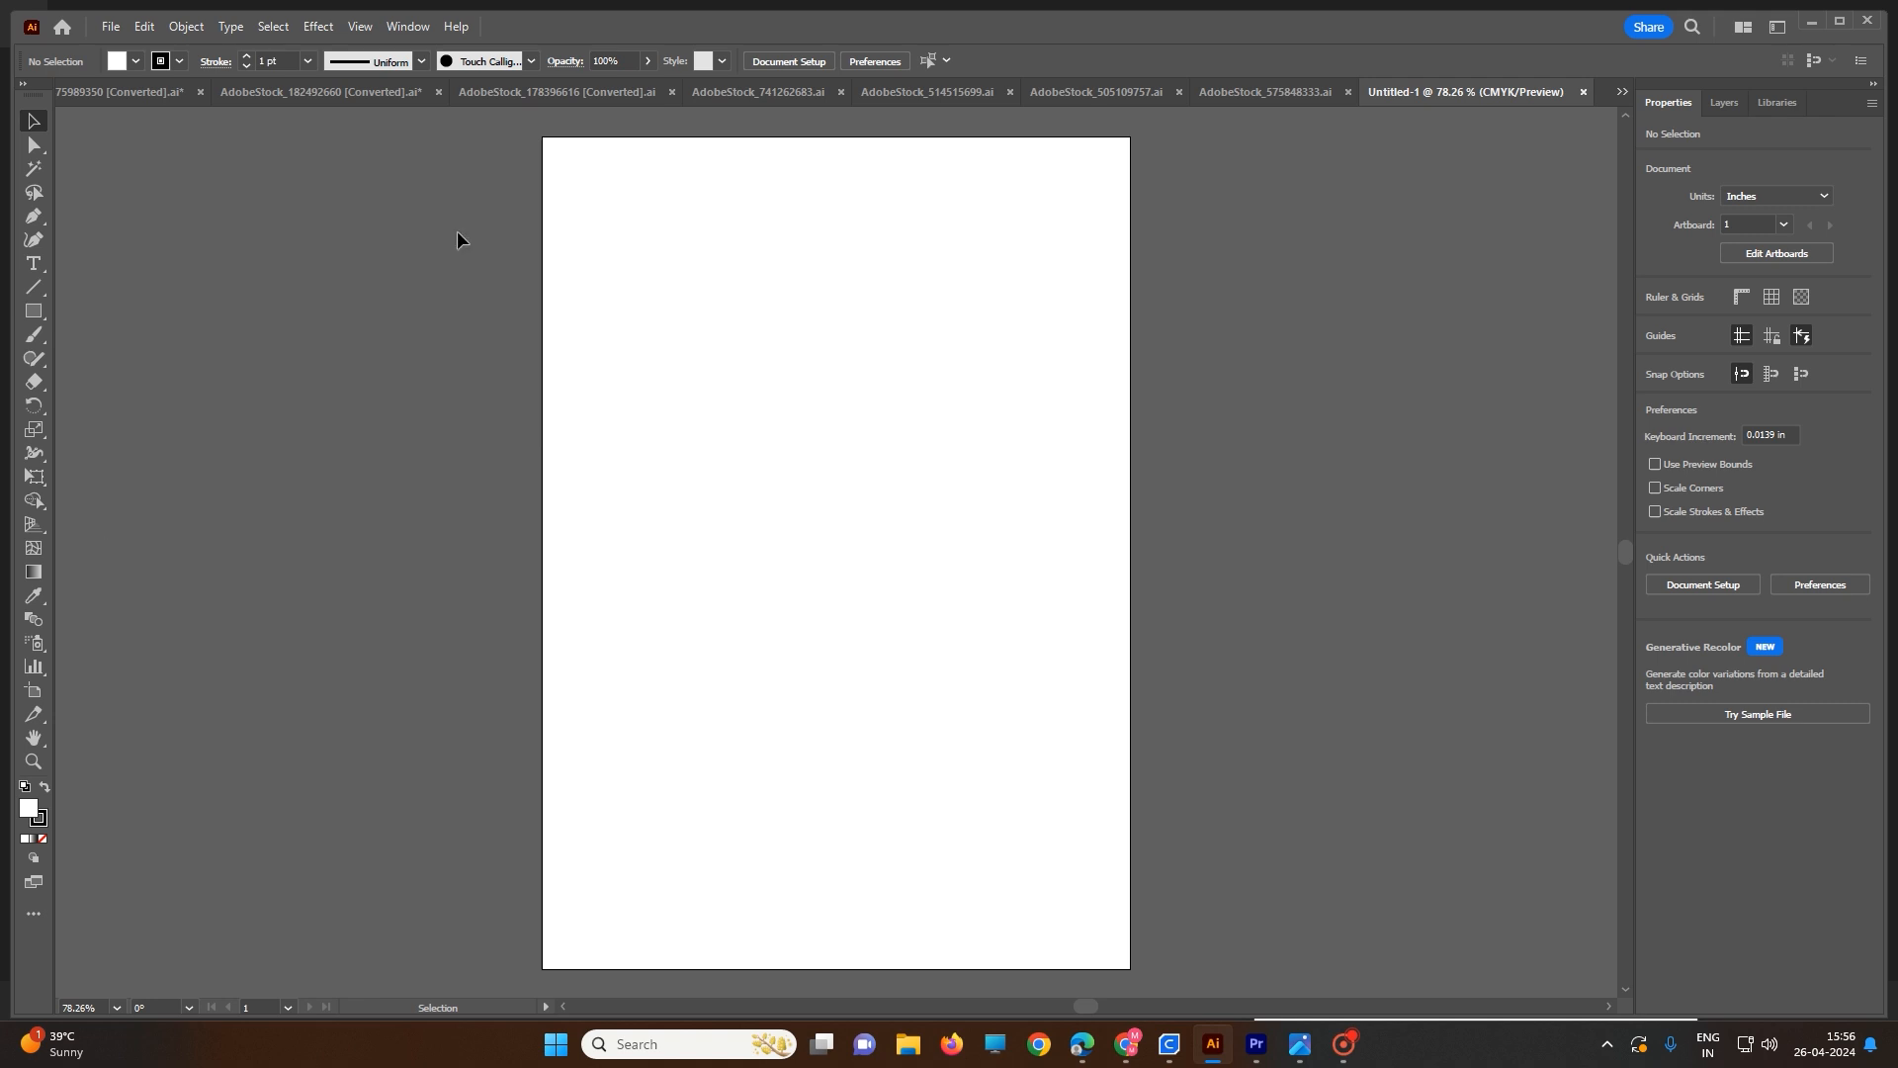
click(430, 26)
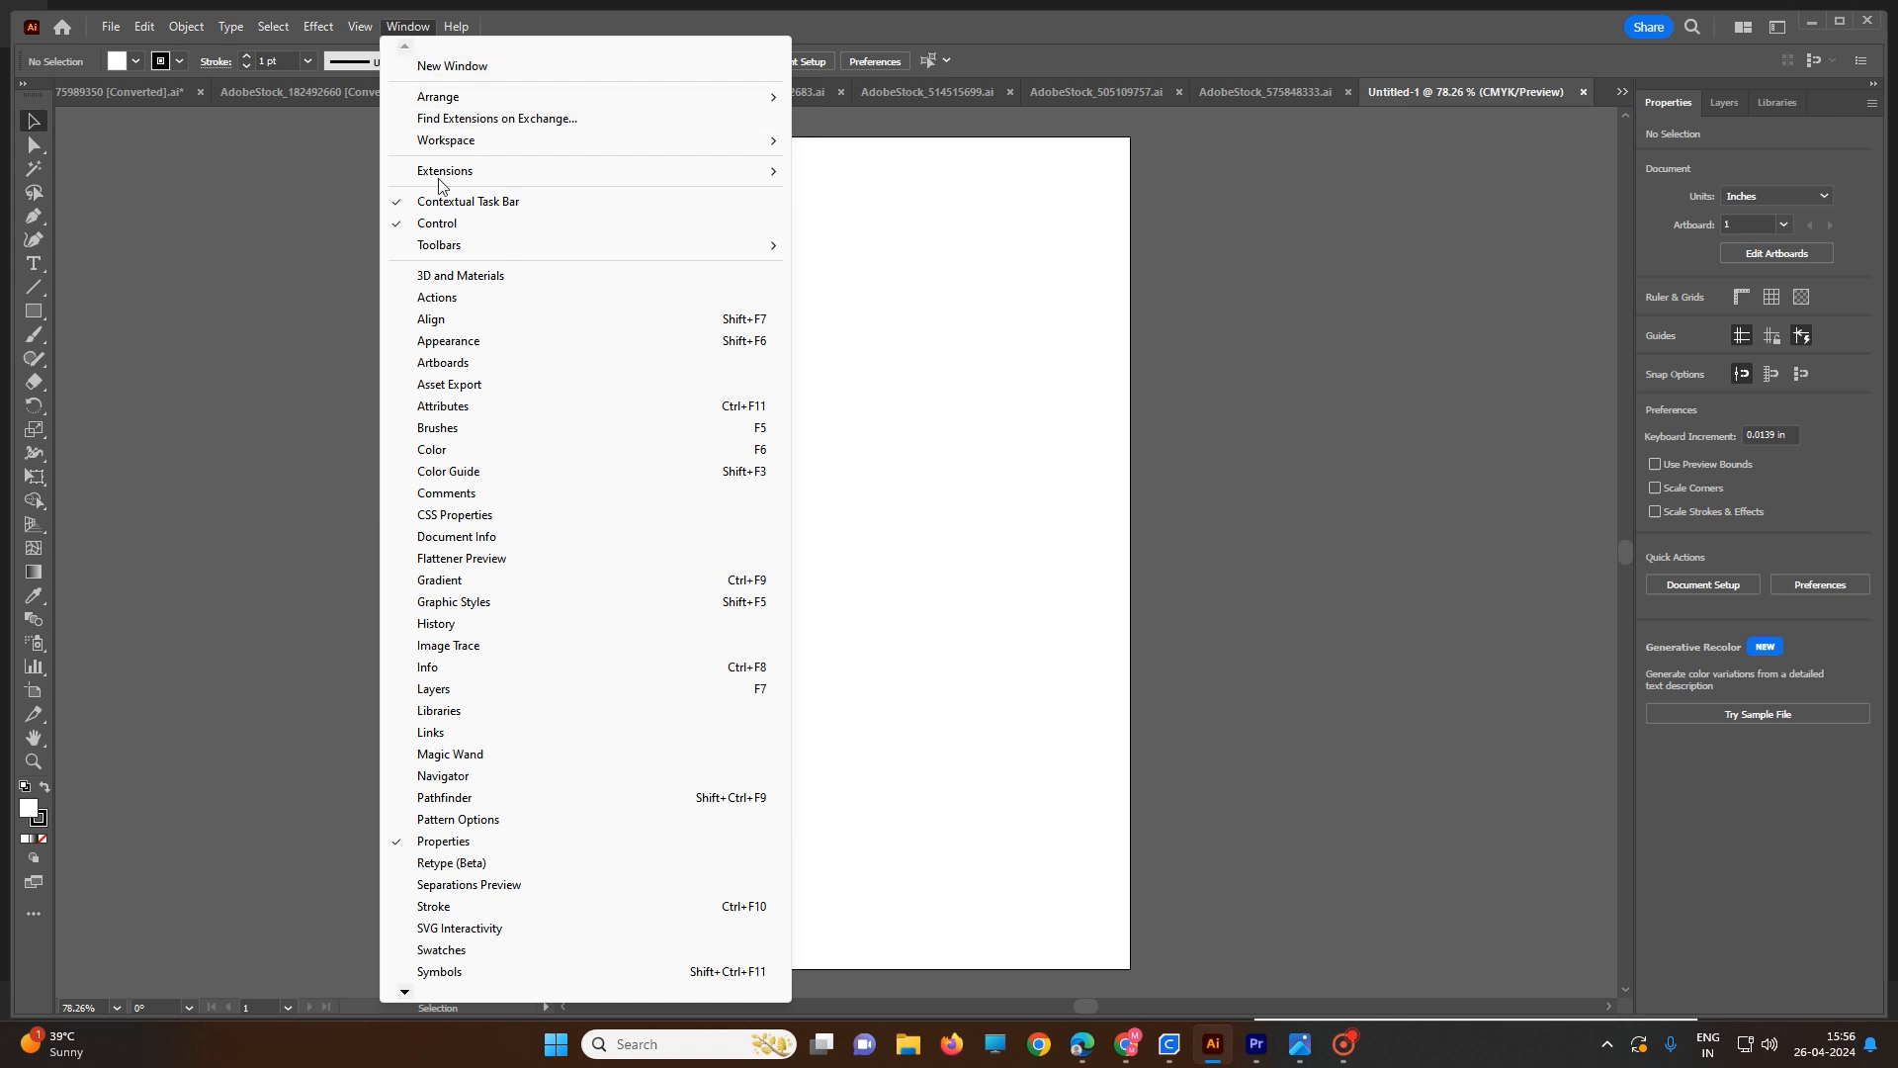
mouse_move(479, 245)
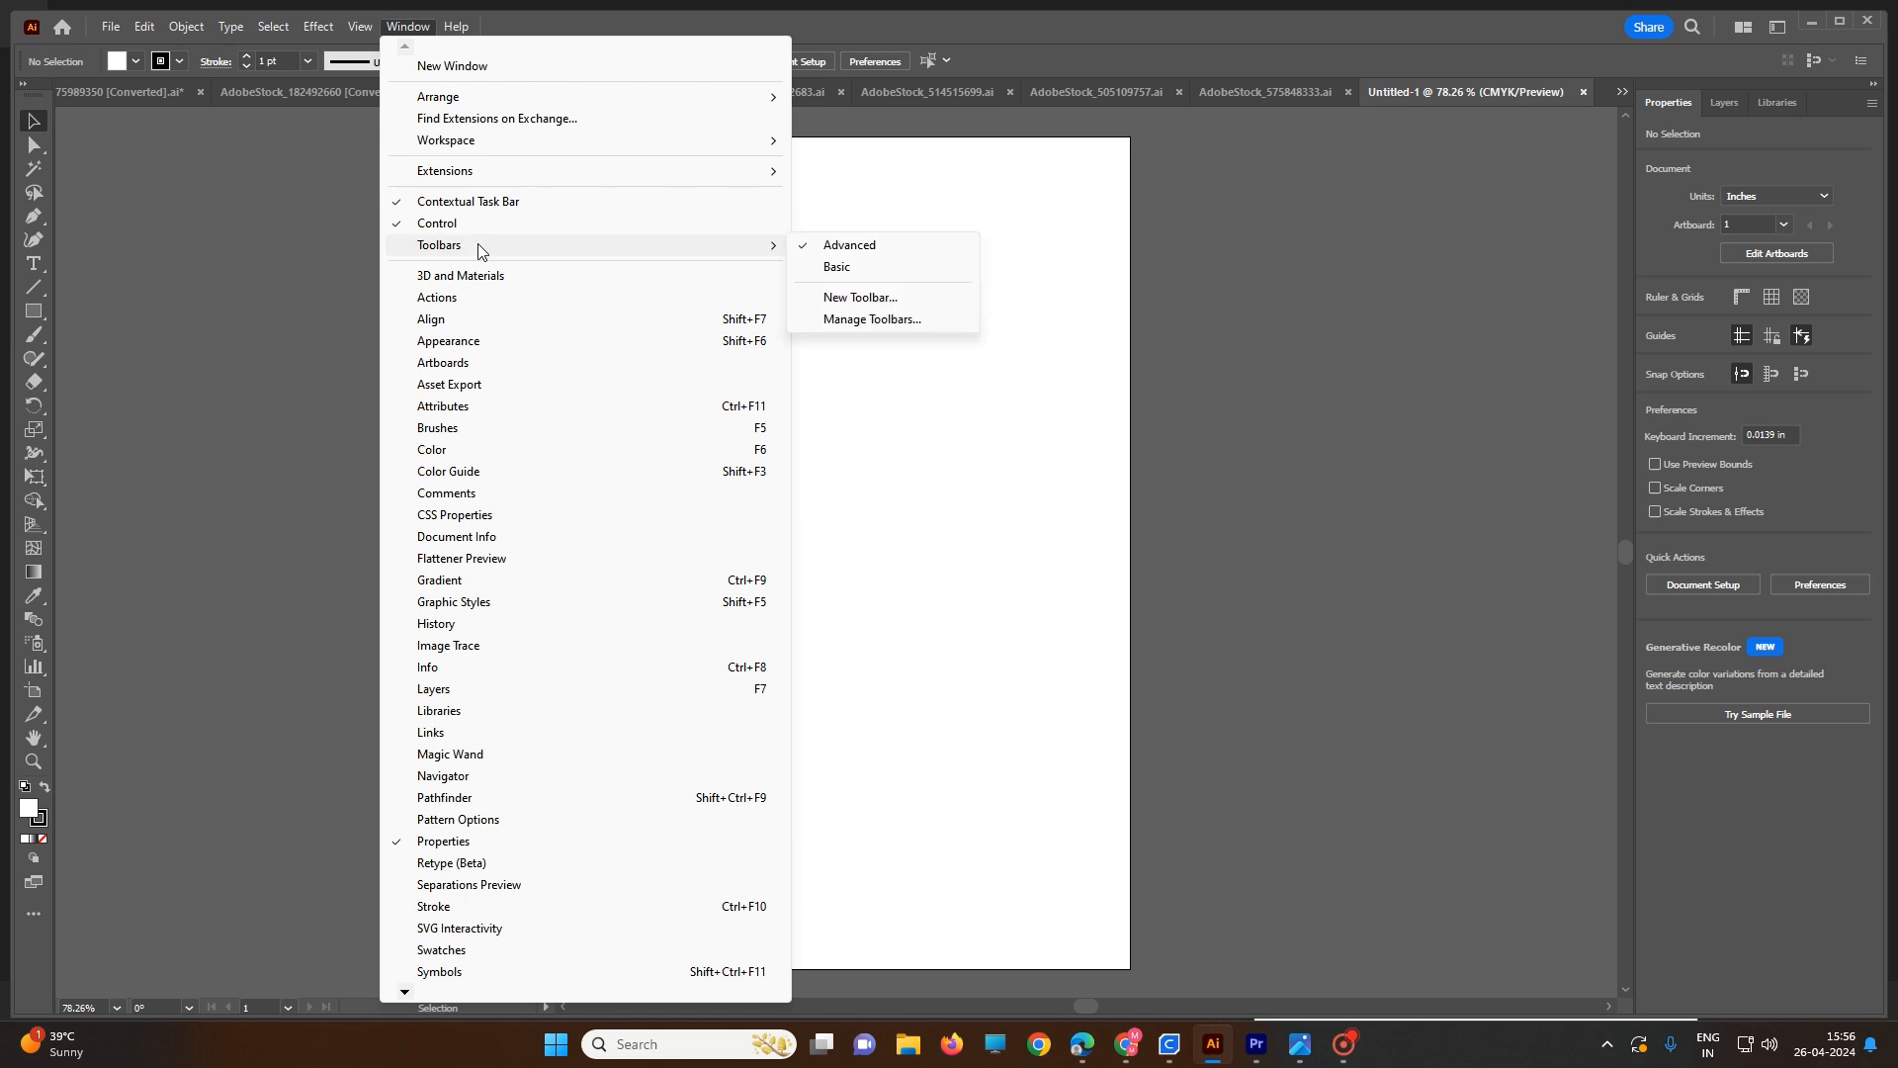
click(838, 267)
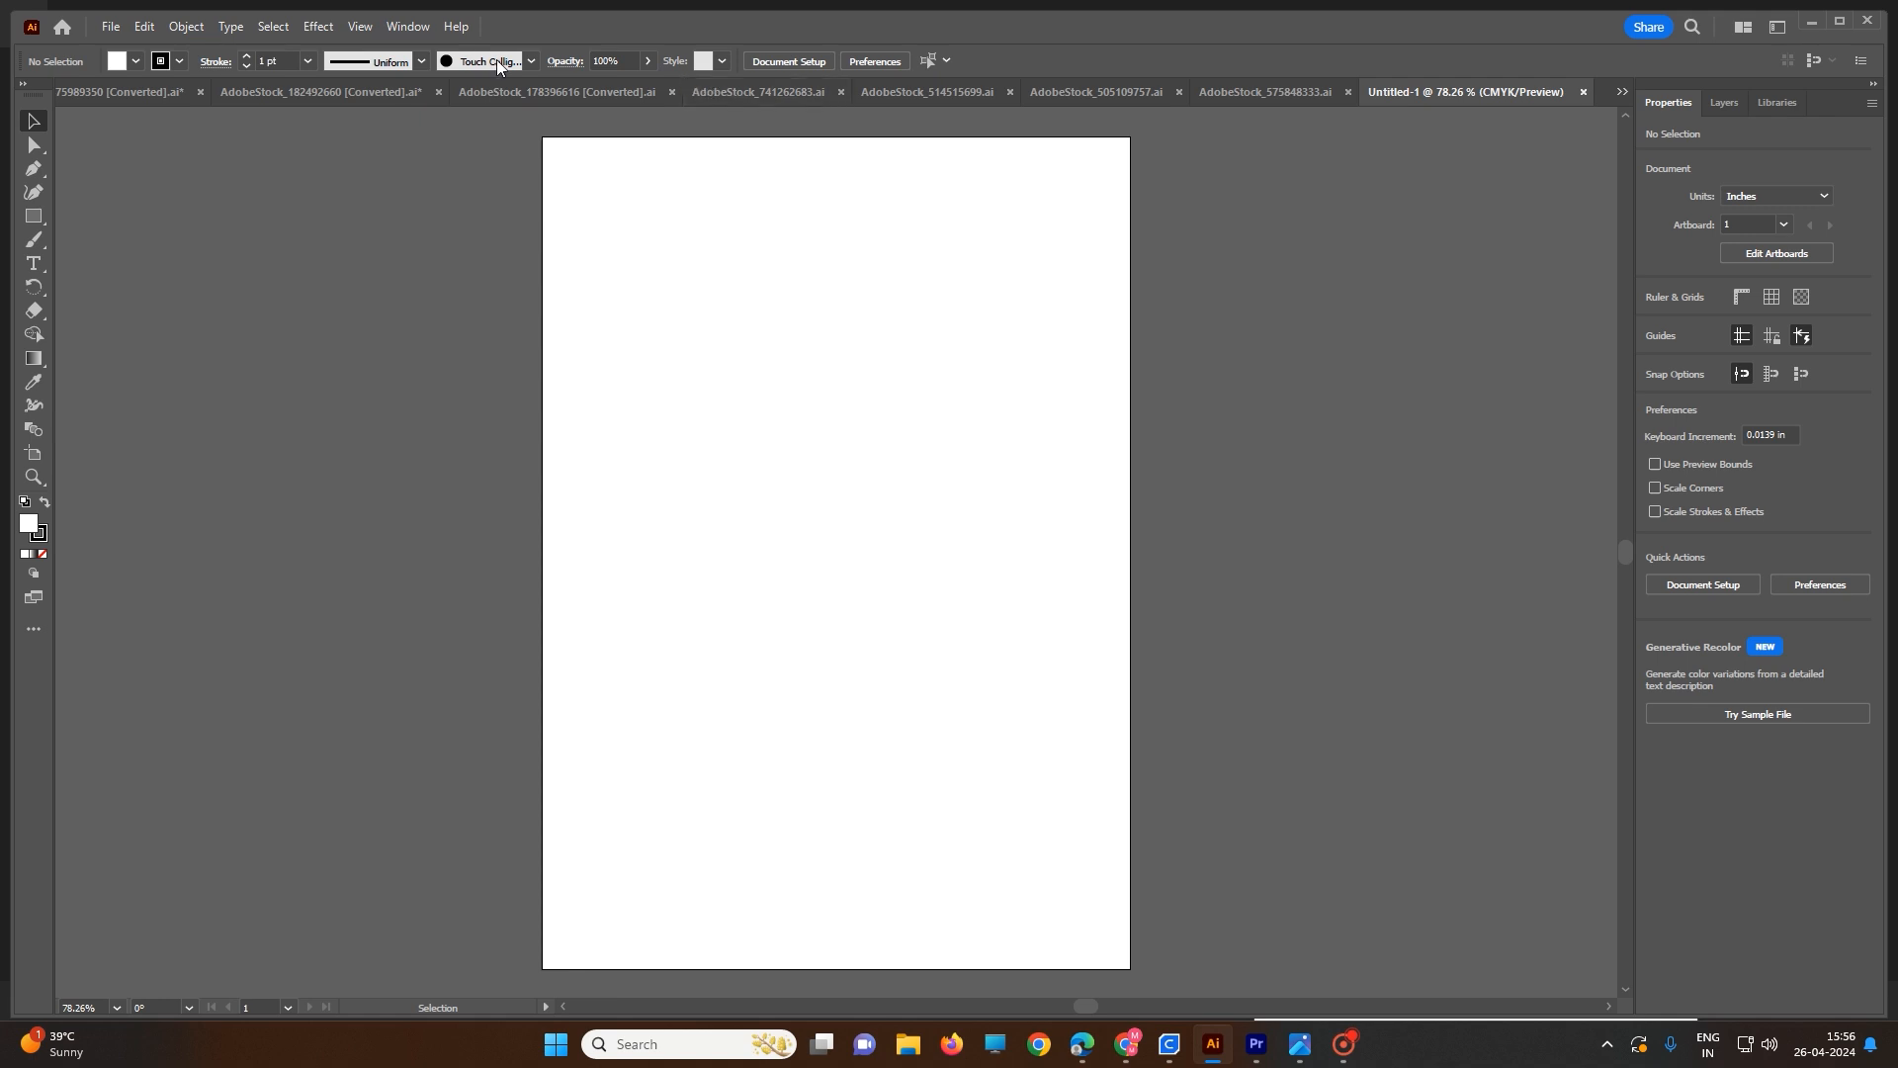
- Try the Direct Selection and Selection tools on the empty artboard, ending with the Selection tool active
click(35, 149)
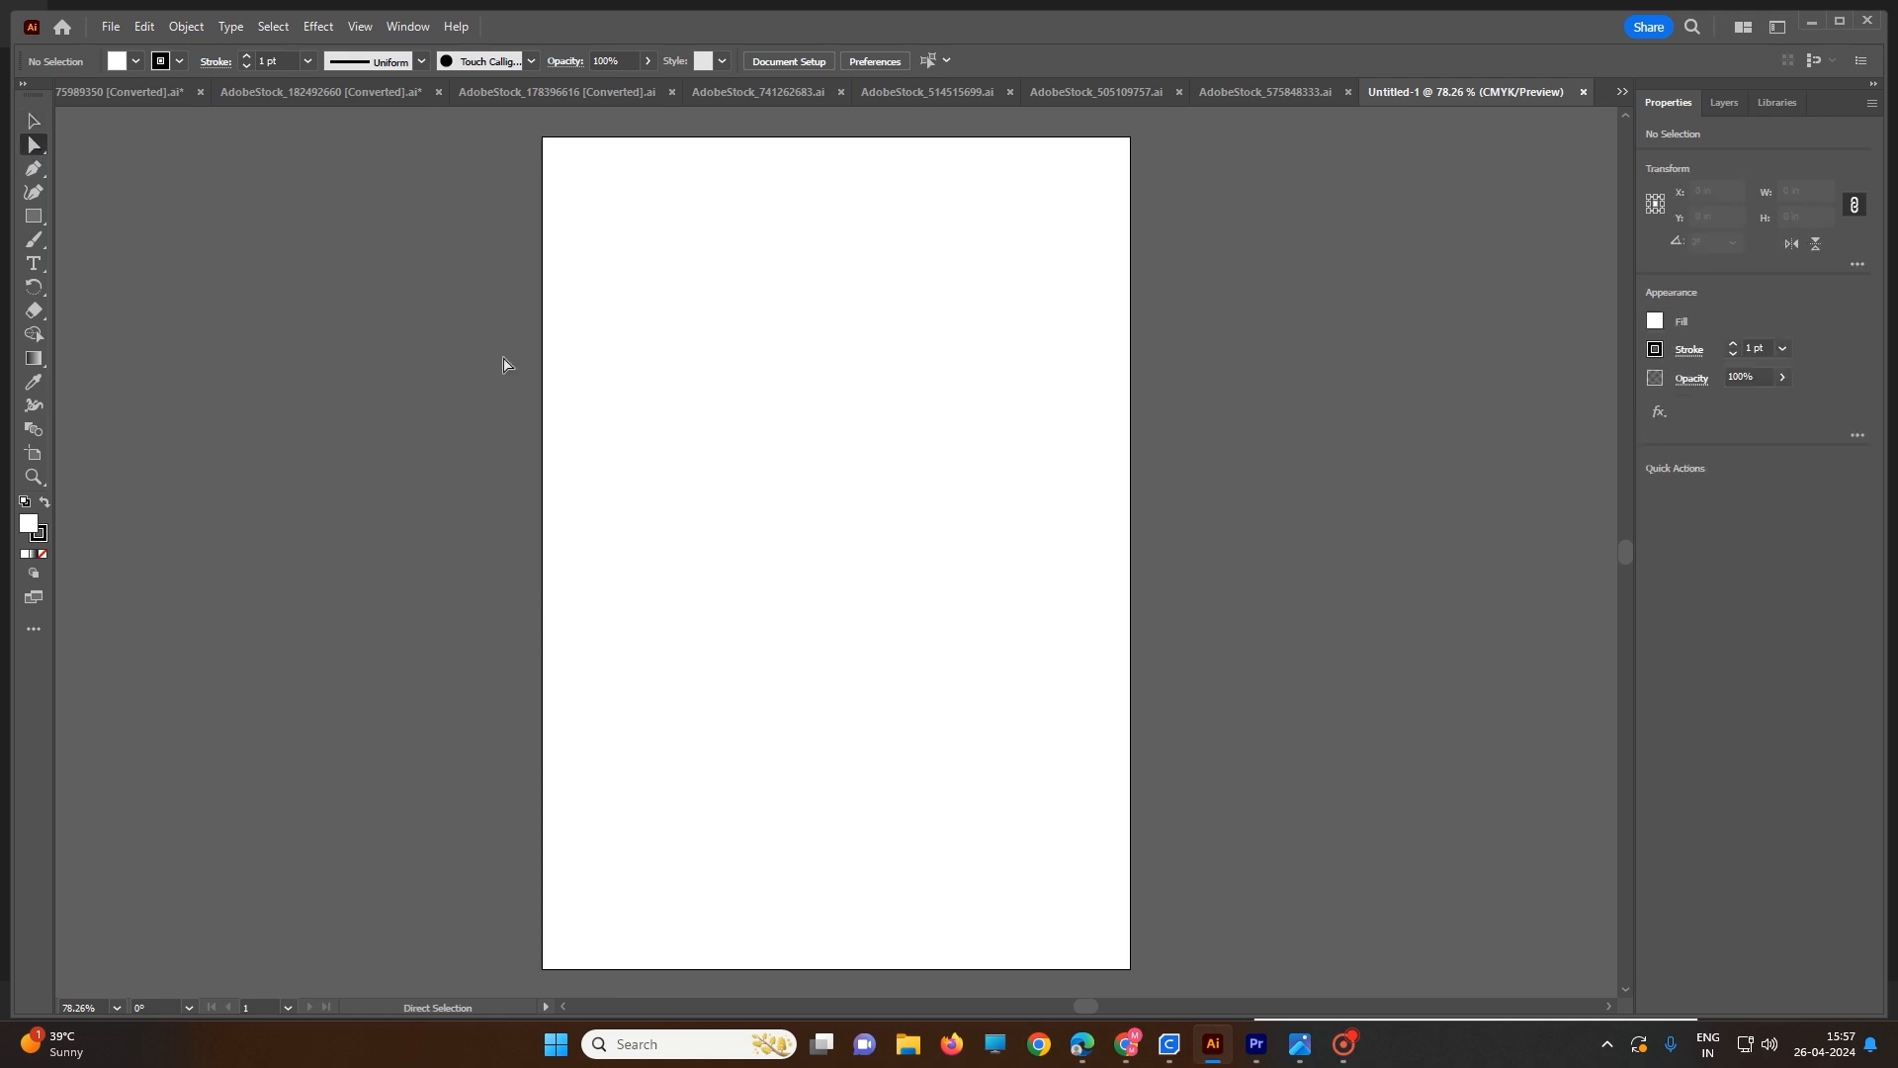
drag(738, 300, 945, 423)
click(29, 123)
drag(692, 400, 792, 356)
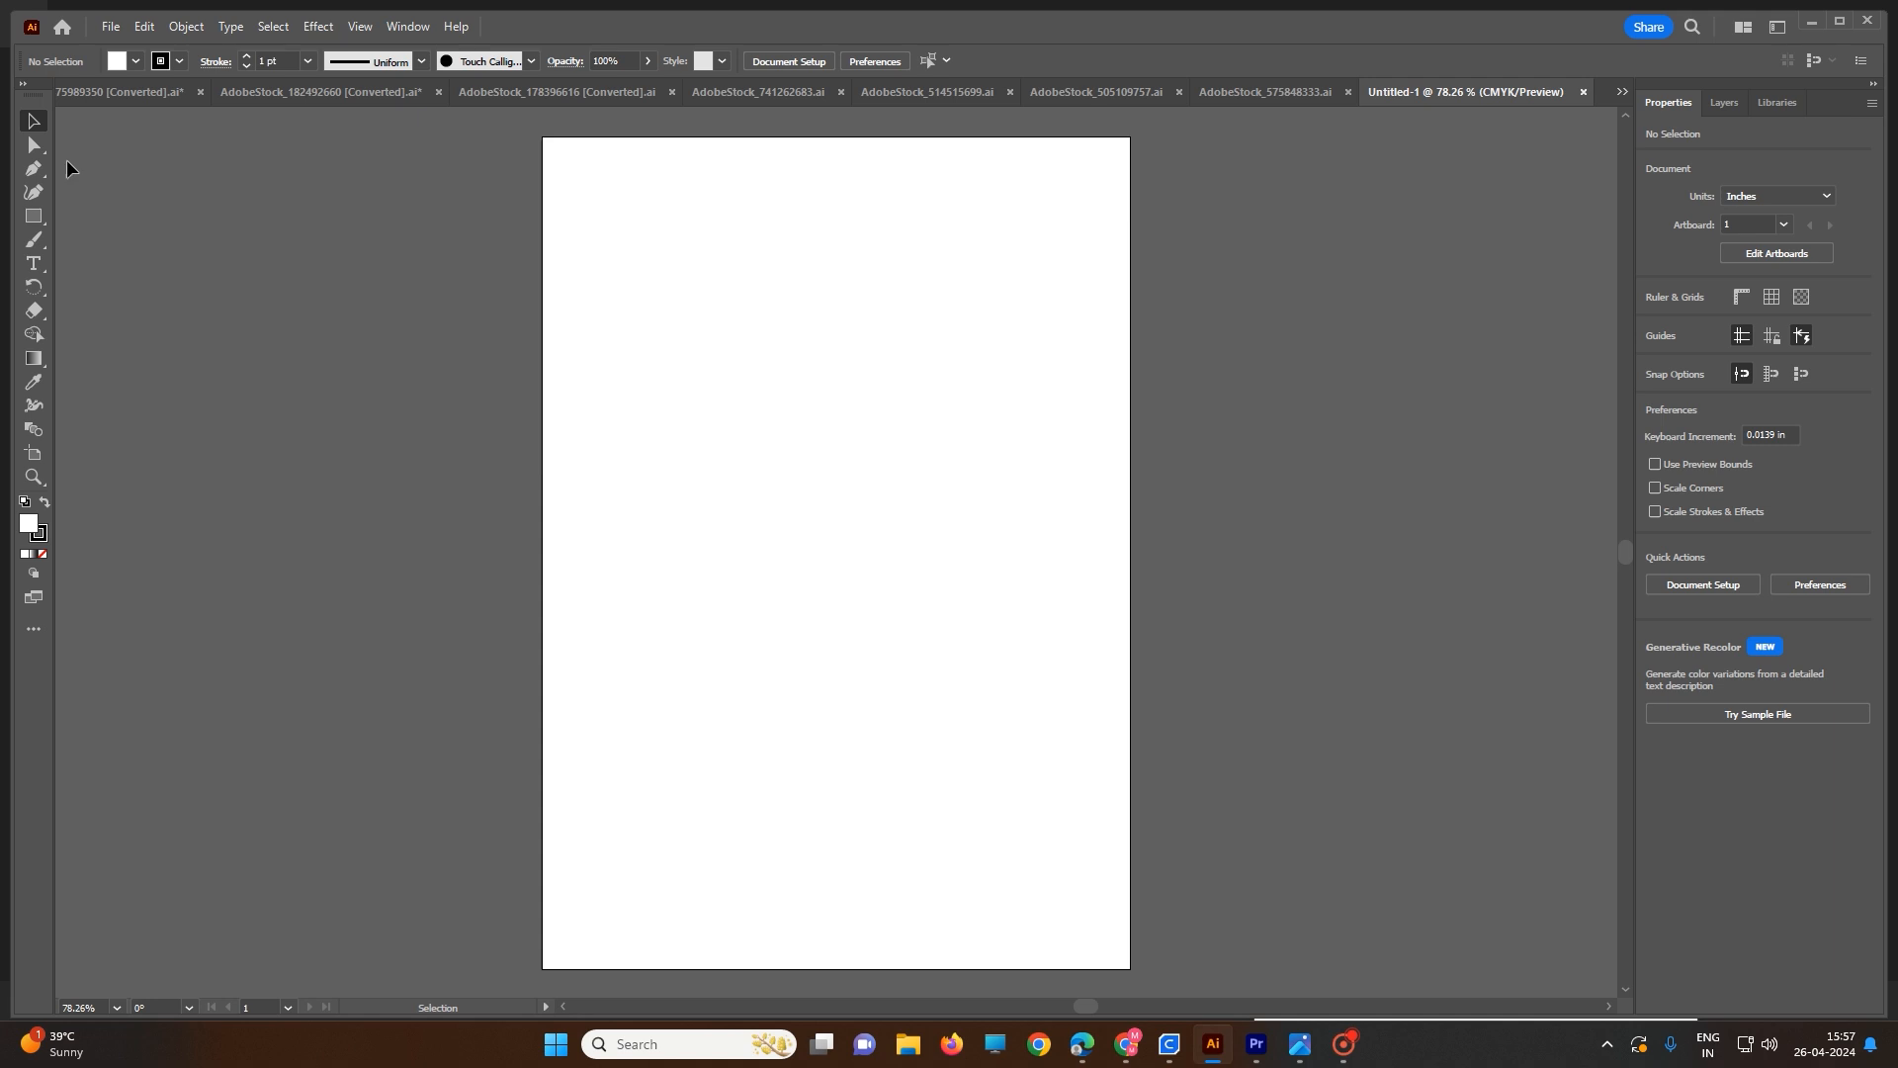
click(30, 146)
click(34, 146)
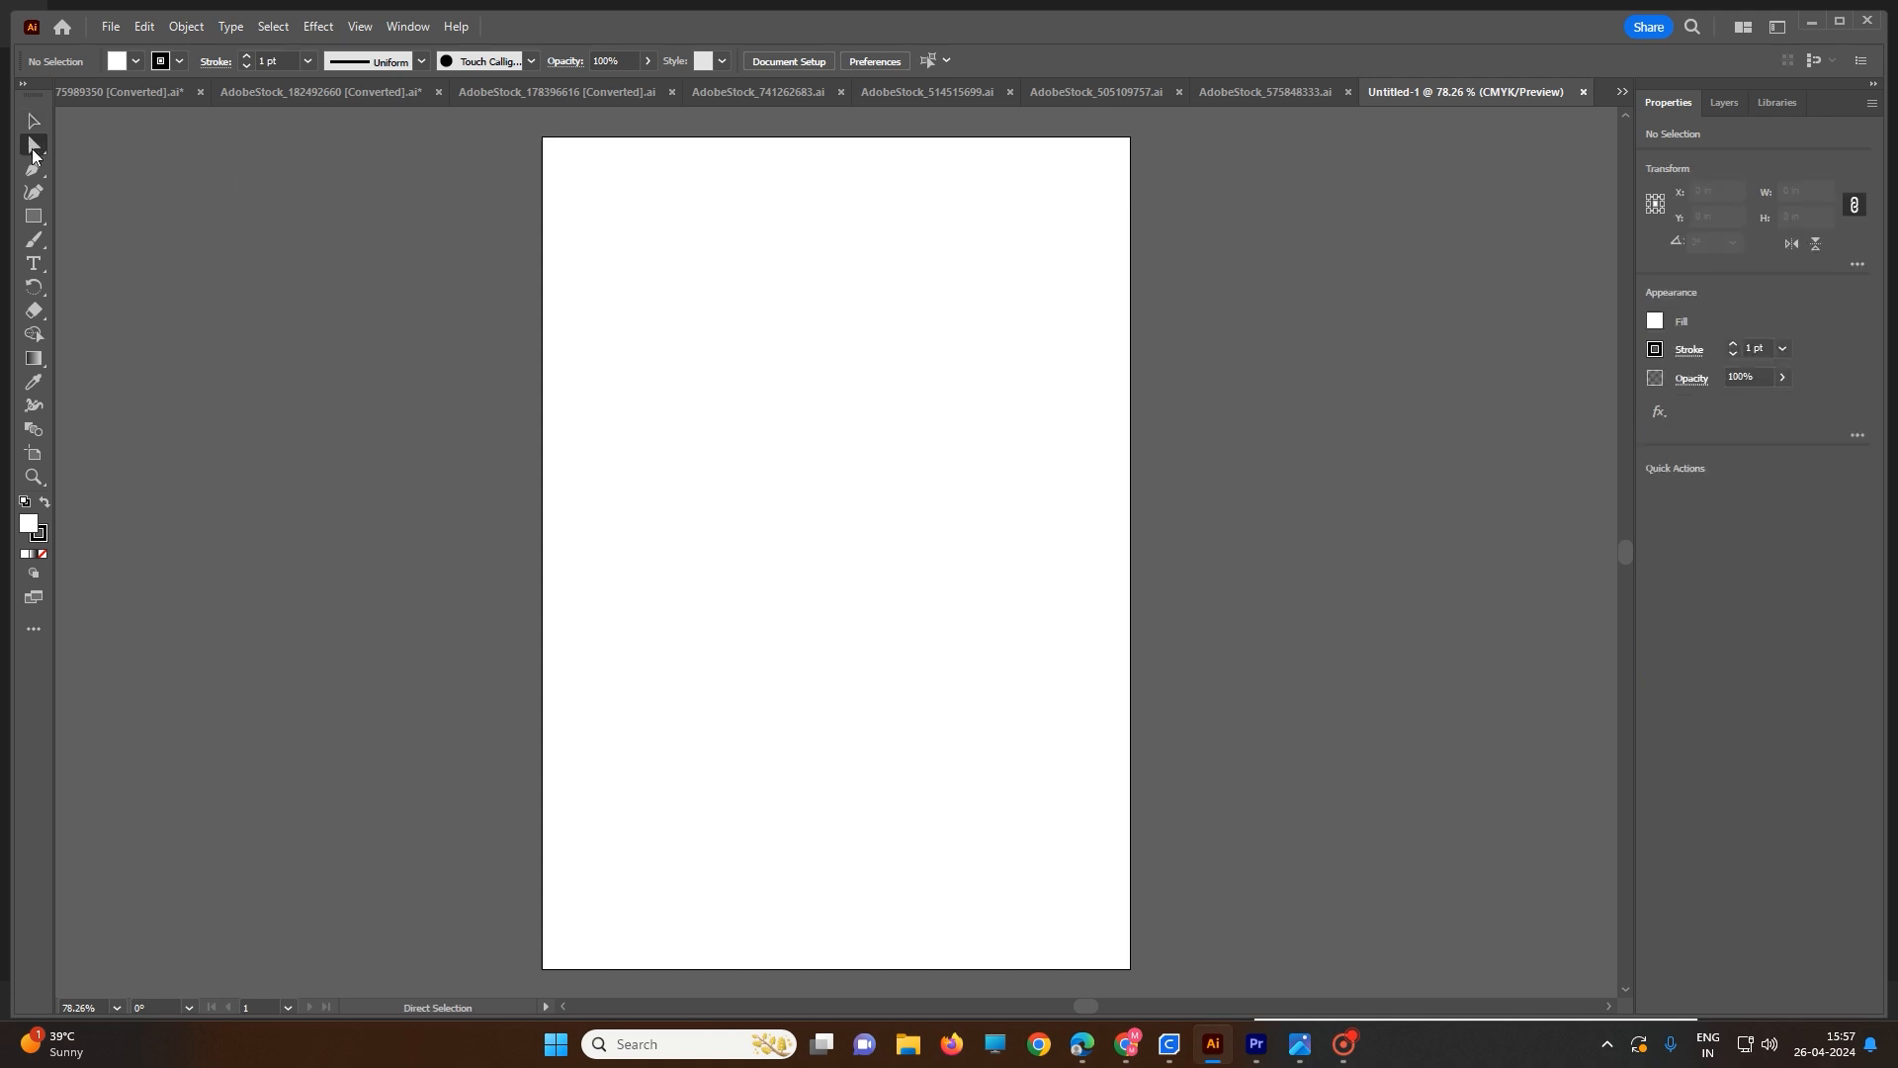
key(v)
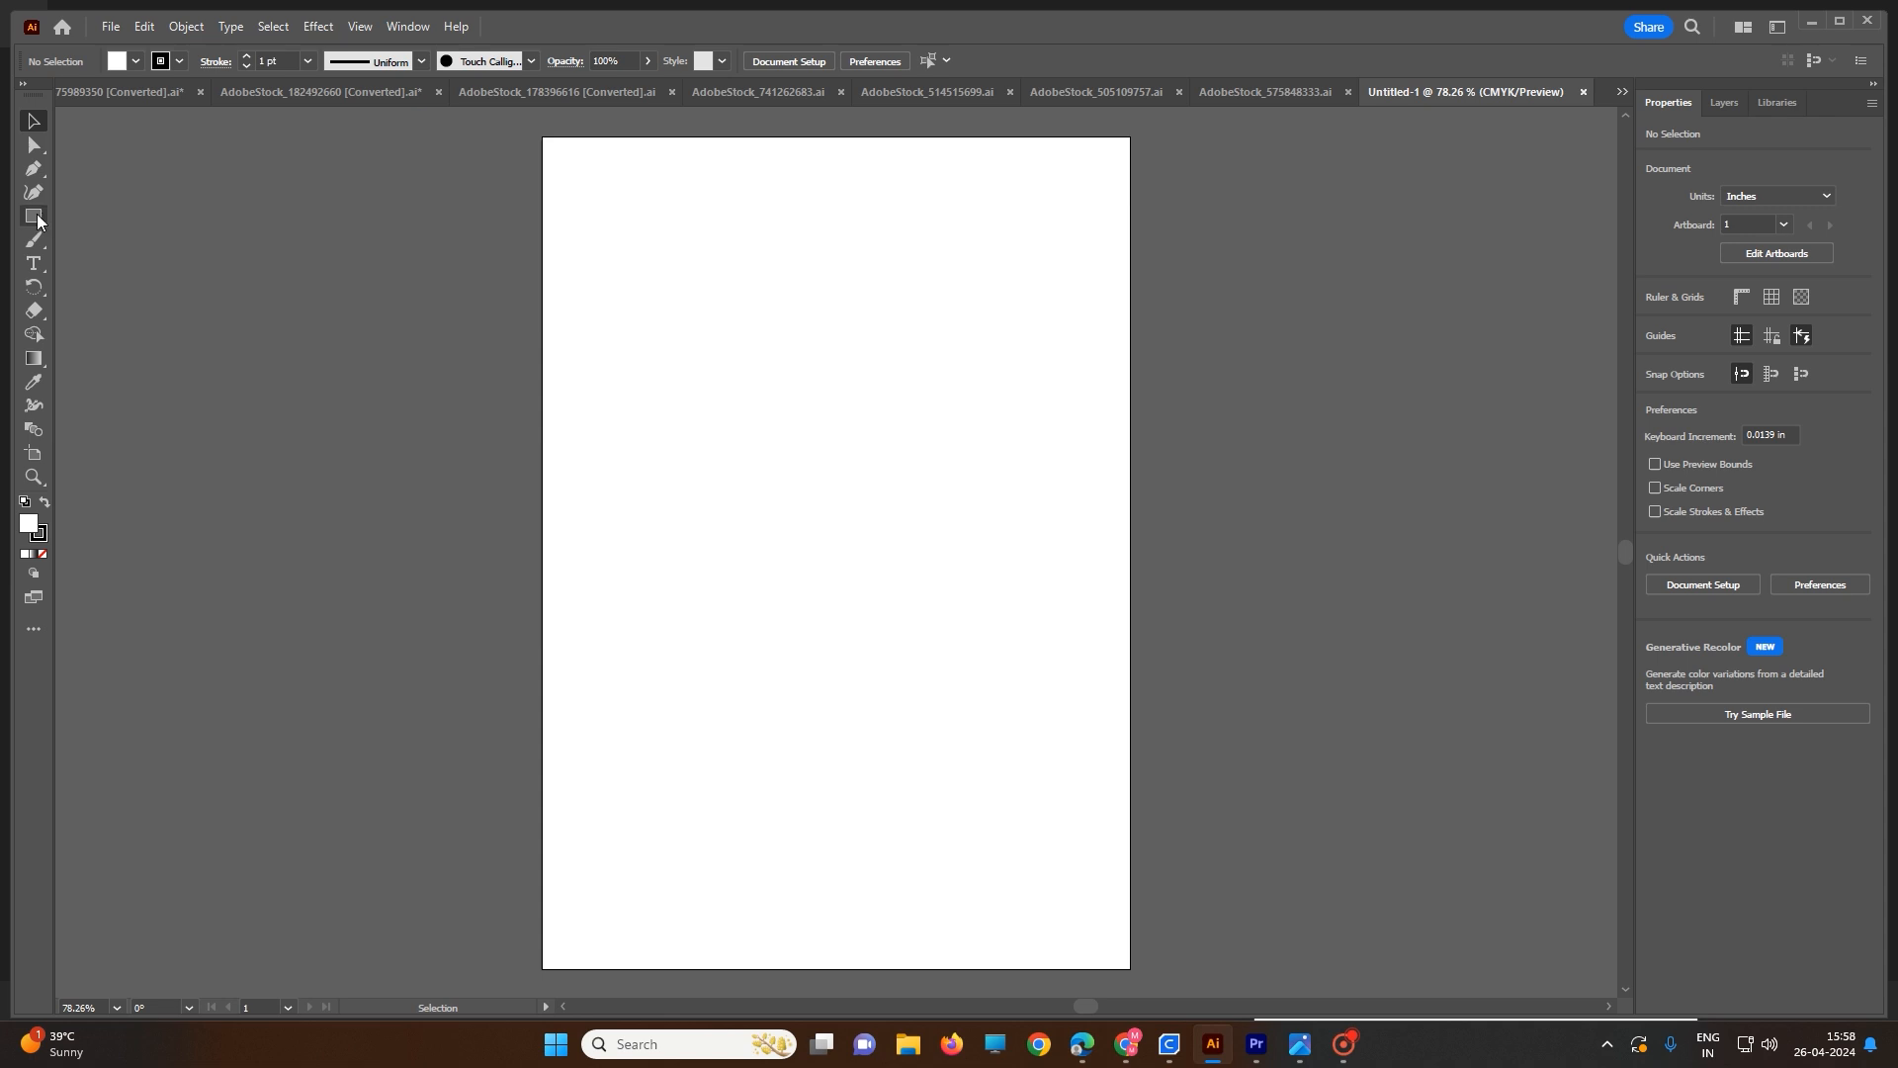
- Draw a rectangle about 3.15 × 2.22 in on the upper part of the artboard and round its corners to about 0.77 in
key(m)
mouse_move(619, 288)
mouse_down()
mouse_move(643, 376)
mouse_move(851, 360)
mouse_move(846, 447)
mouse_up()
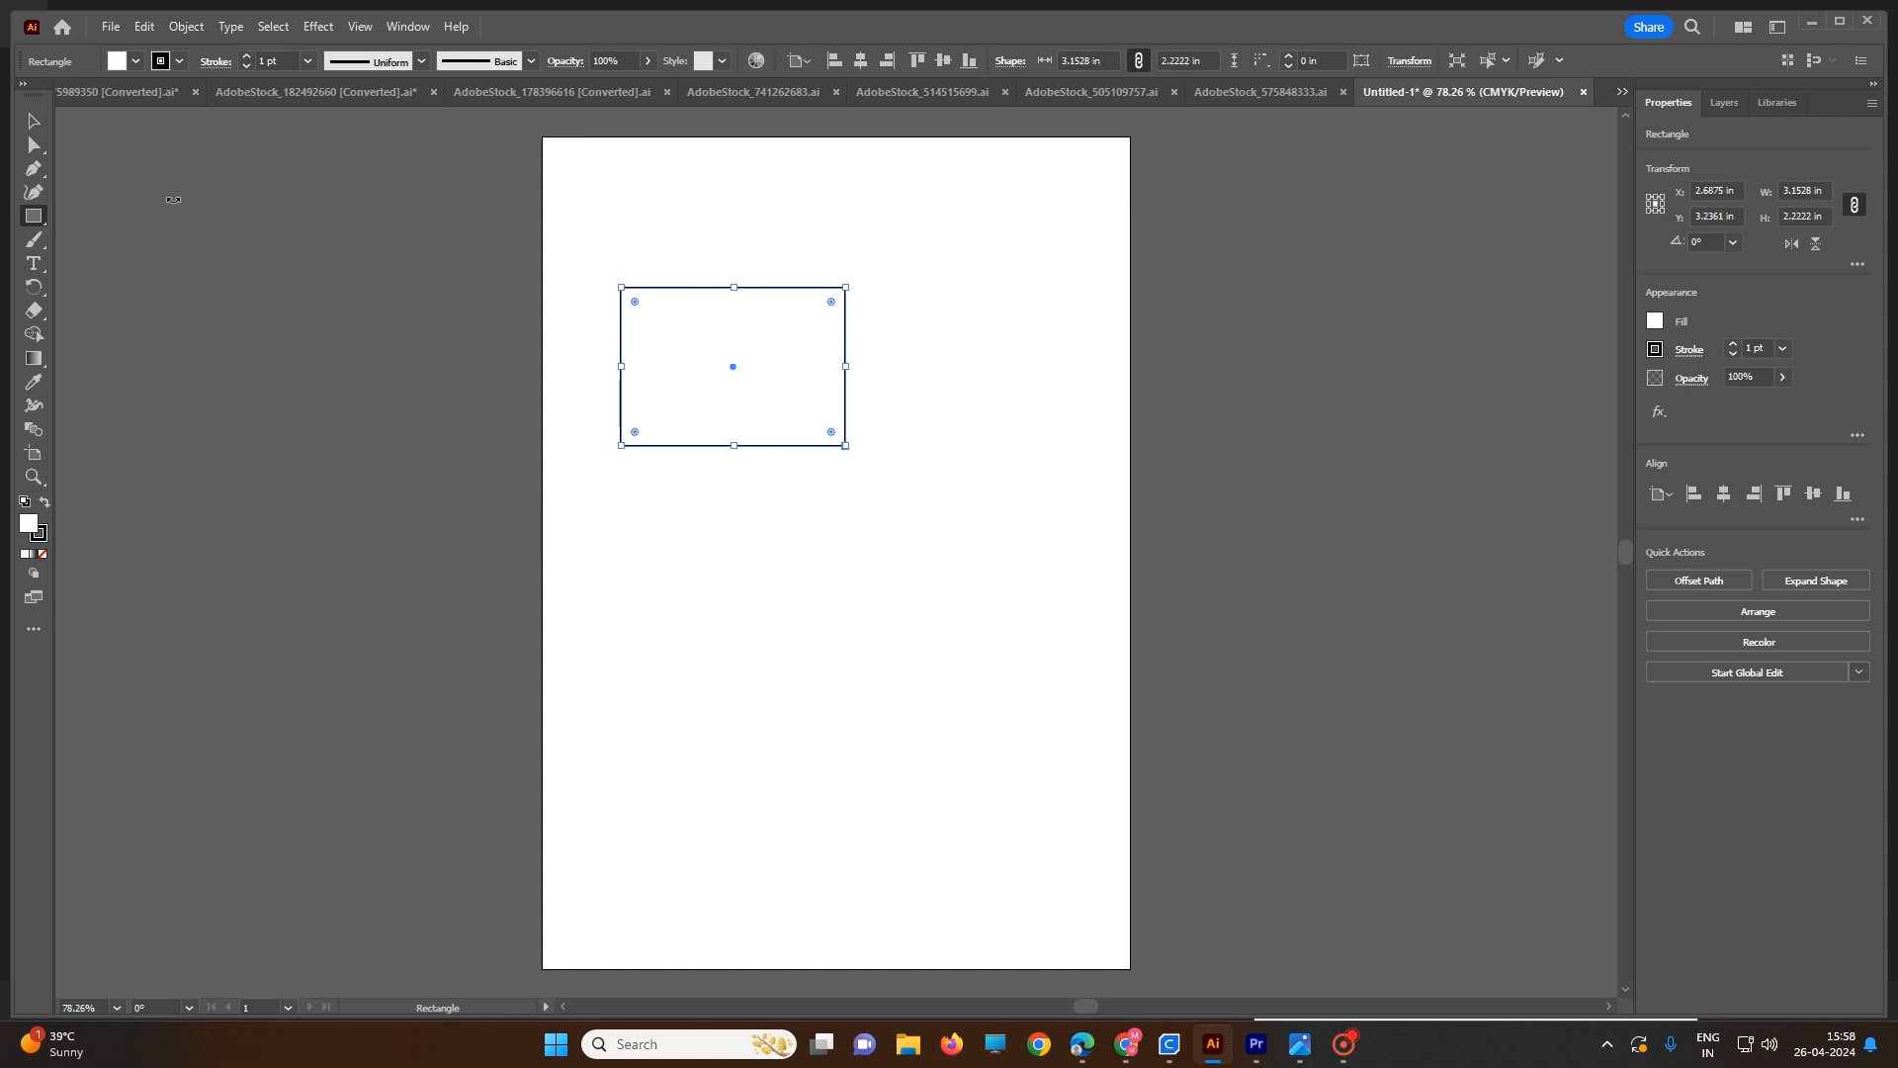
click(33, 121)
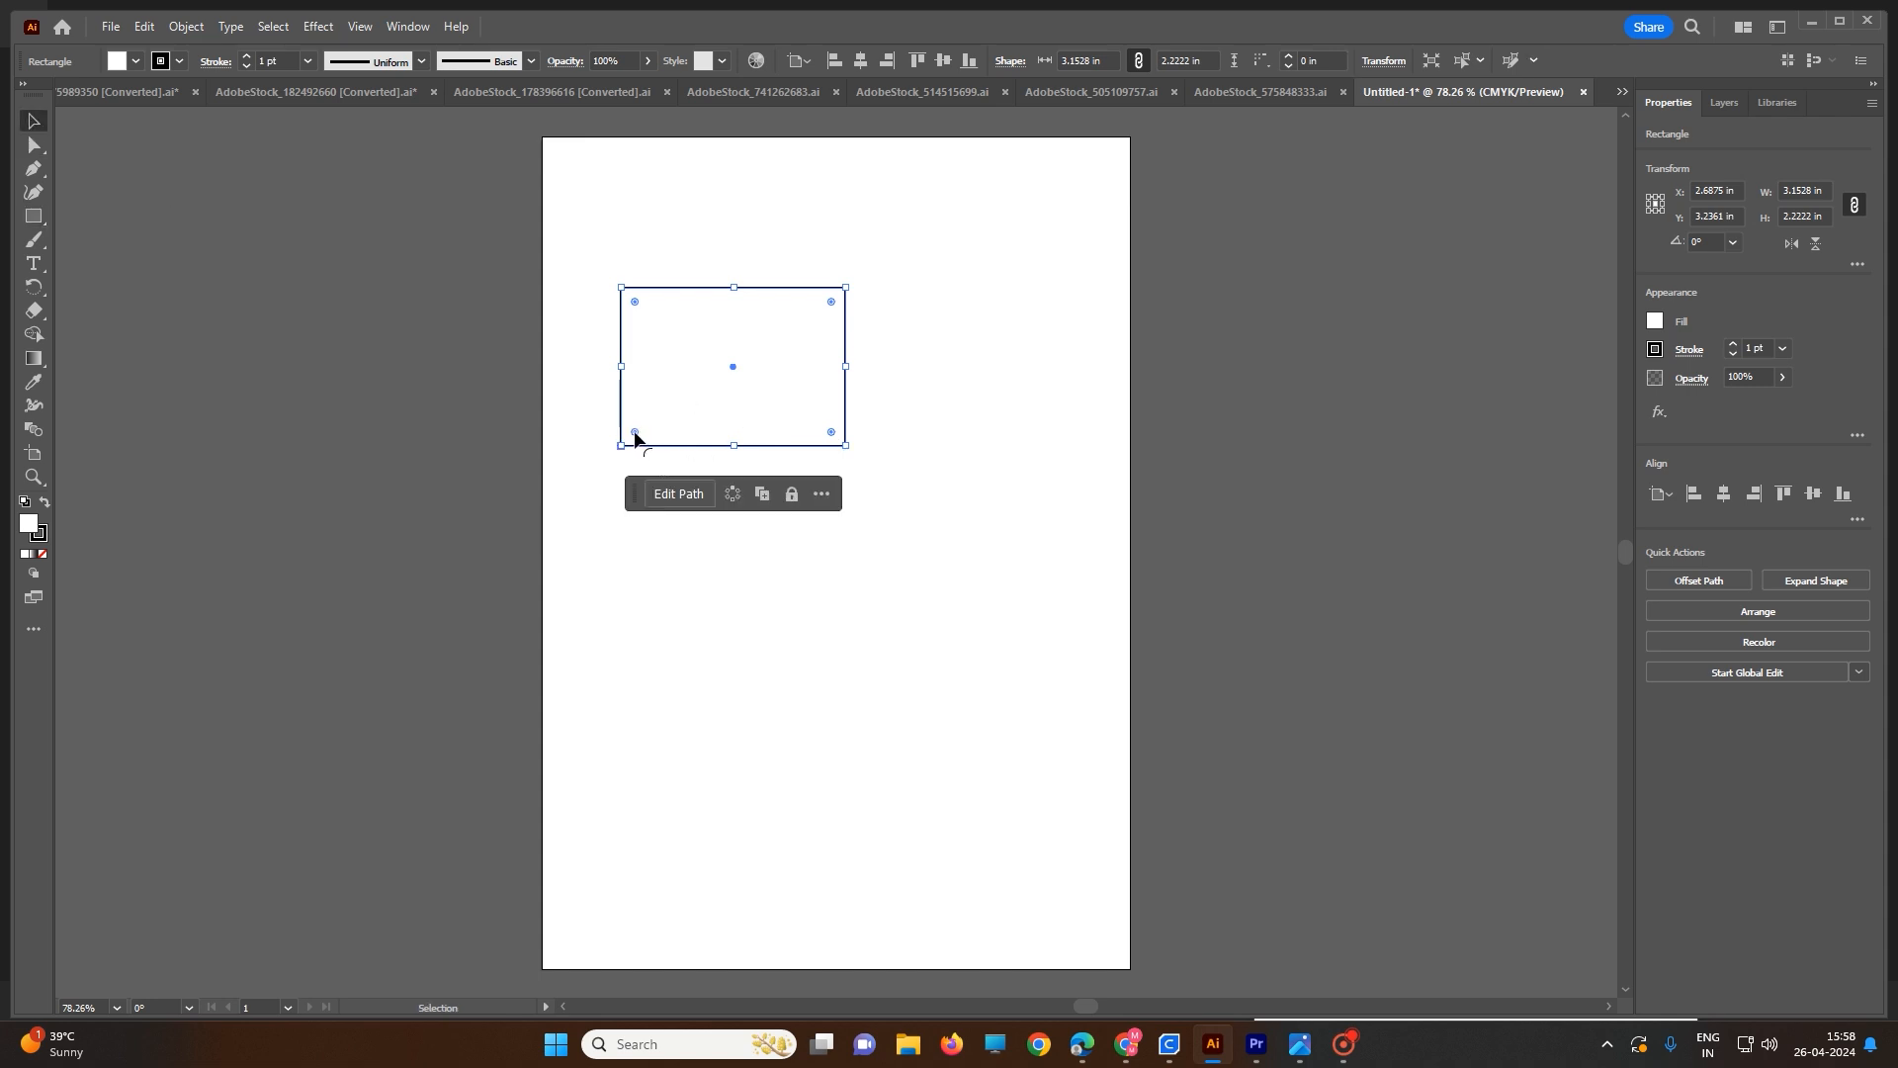
drag(634, 432, 685, 411)
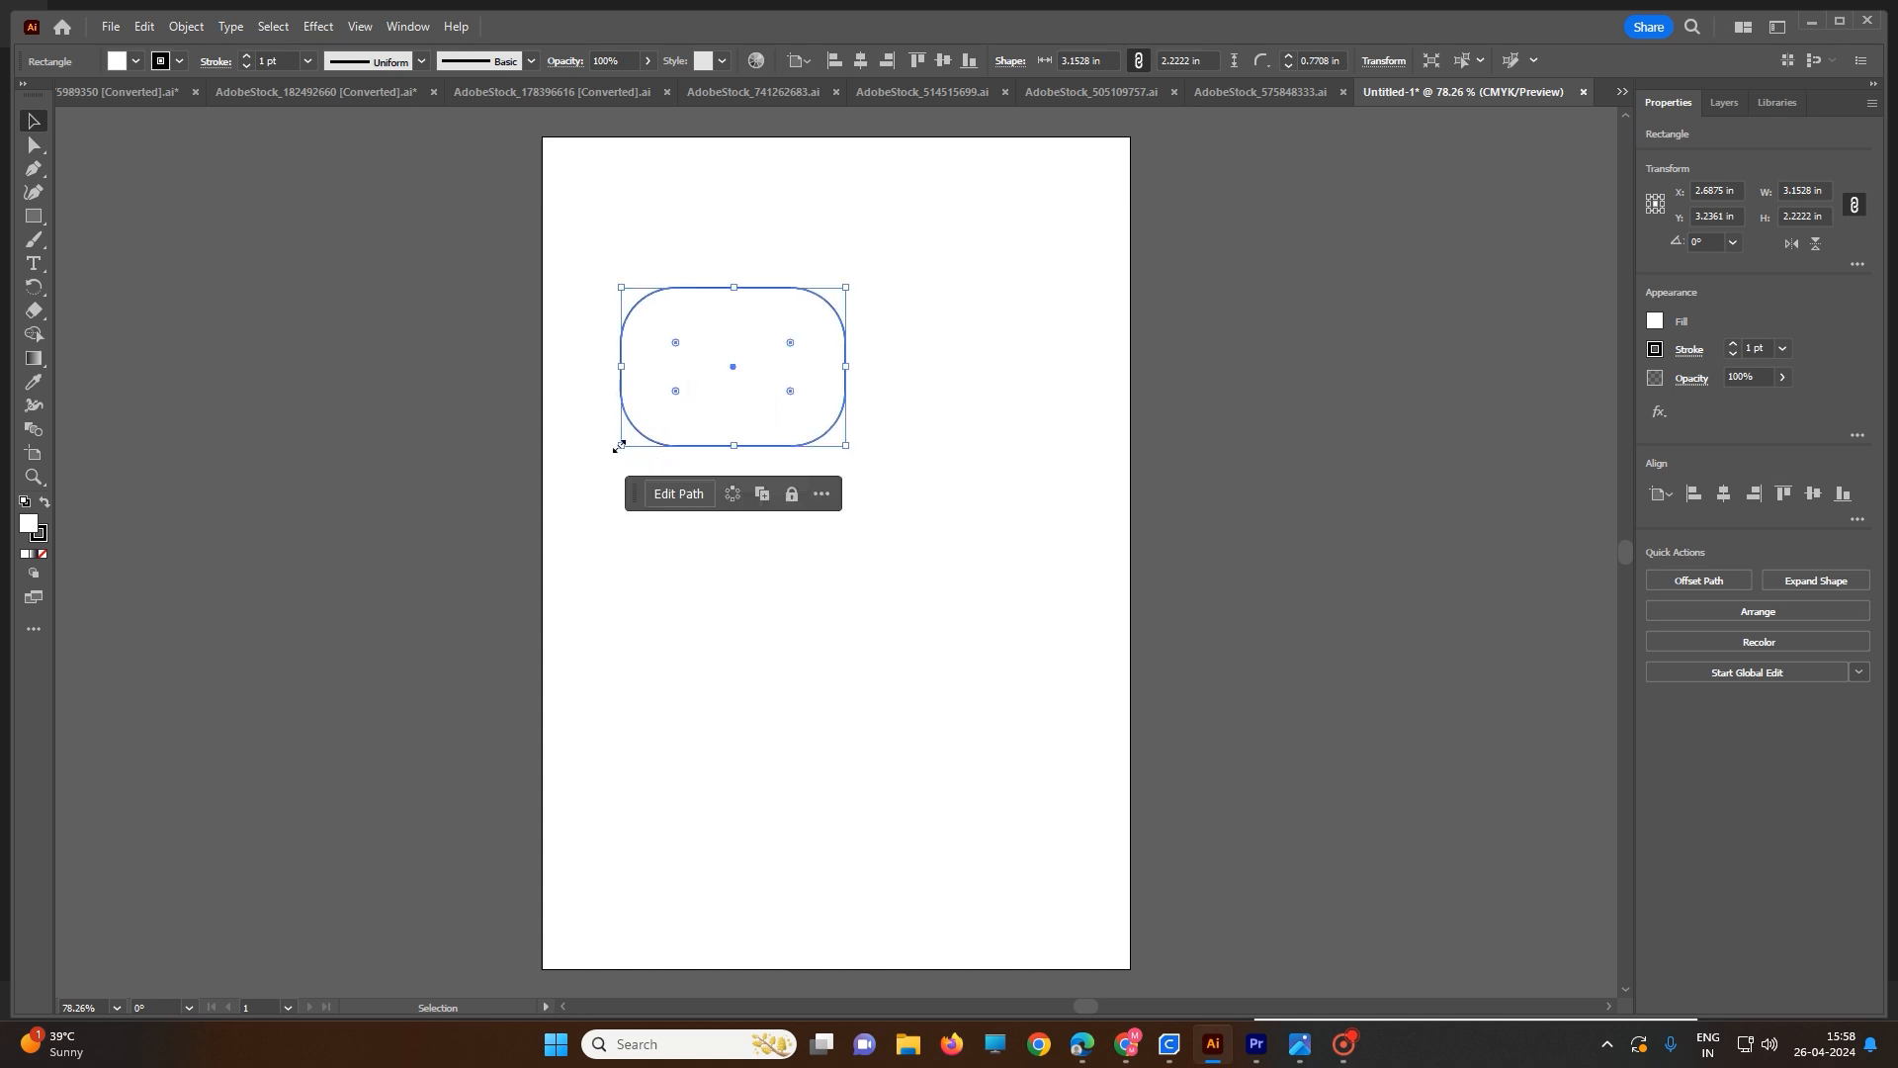
- Rotate the rounded rectangle to about 142° and deselect it
drag(614, 438, 834, 375)
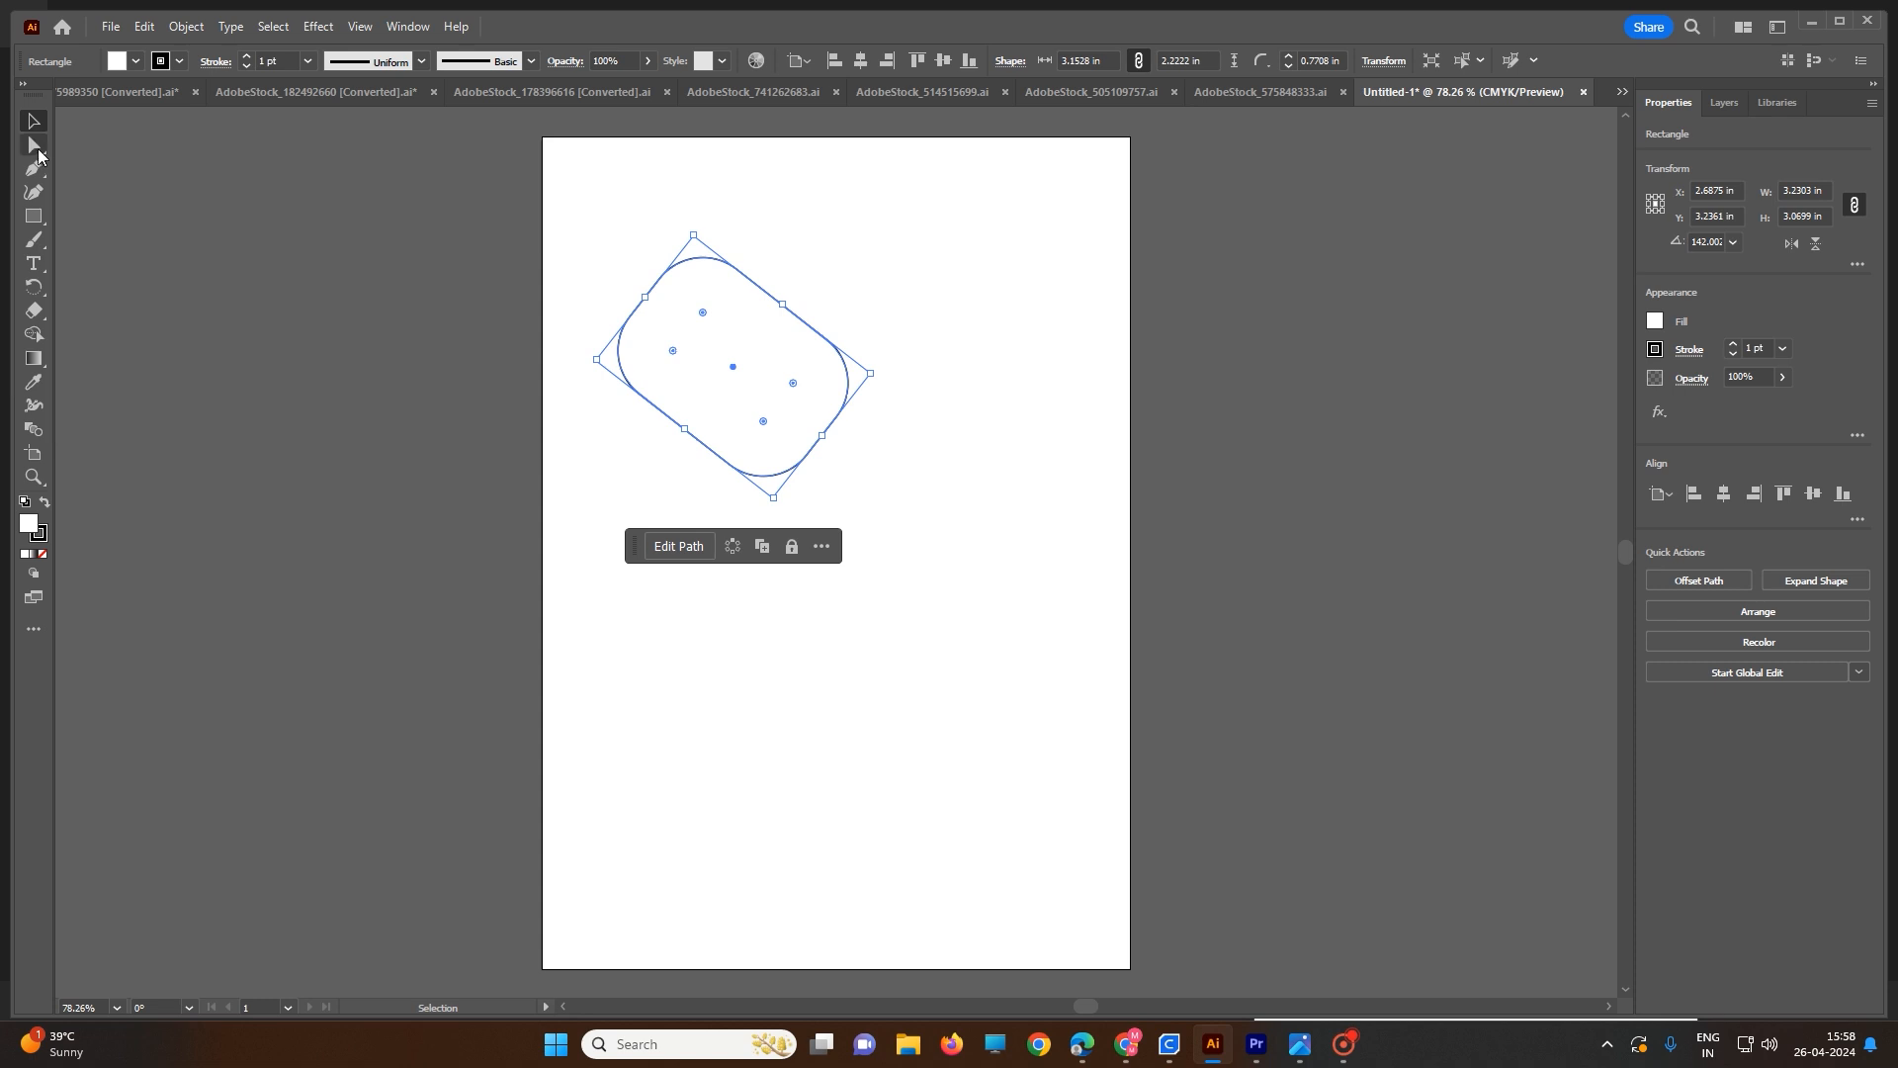
mouse_move(38, 148)
click(893, 238)
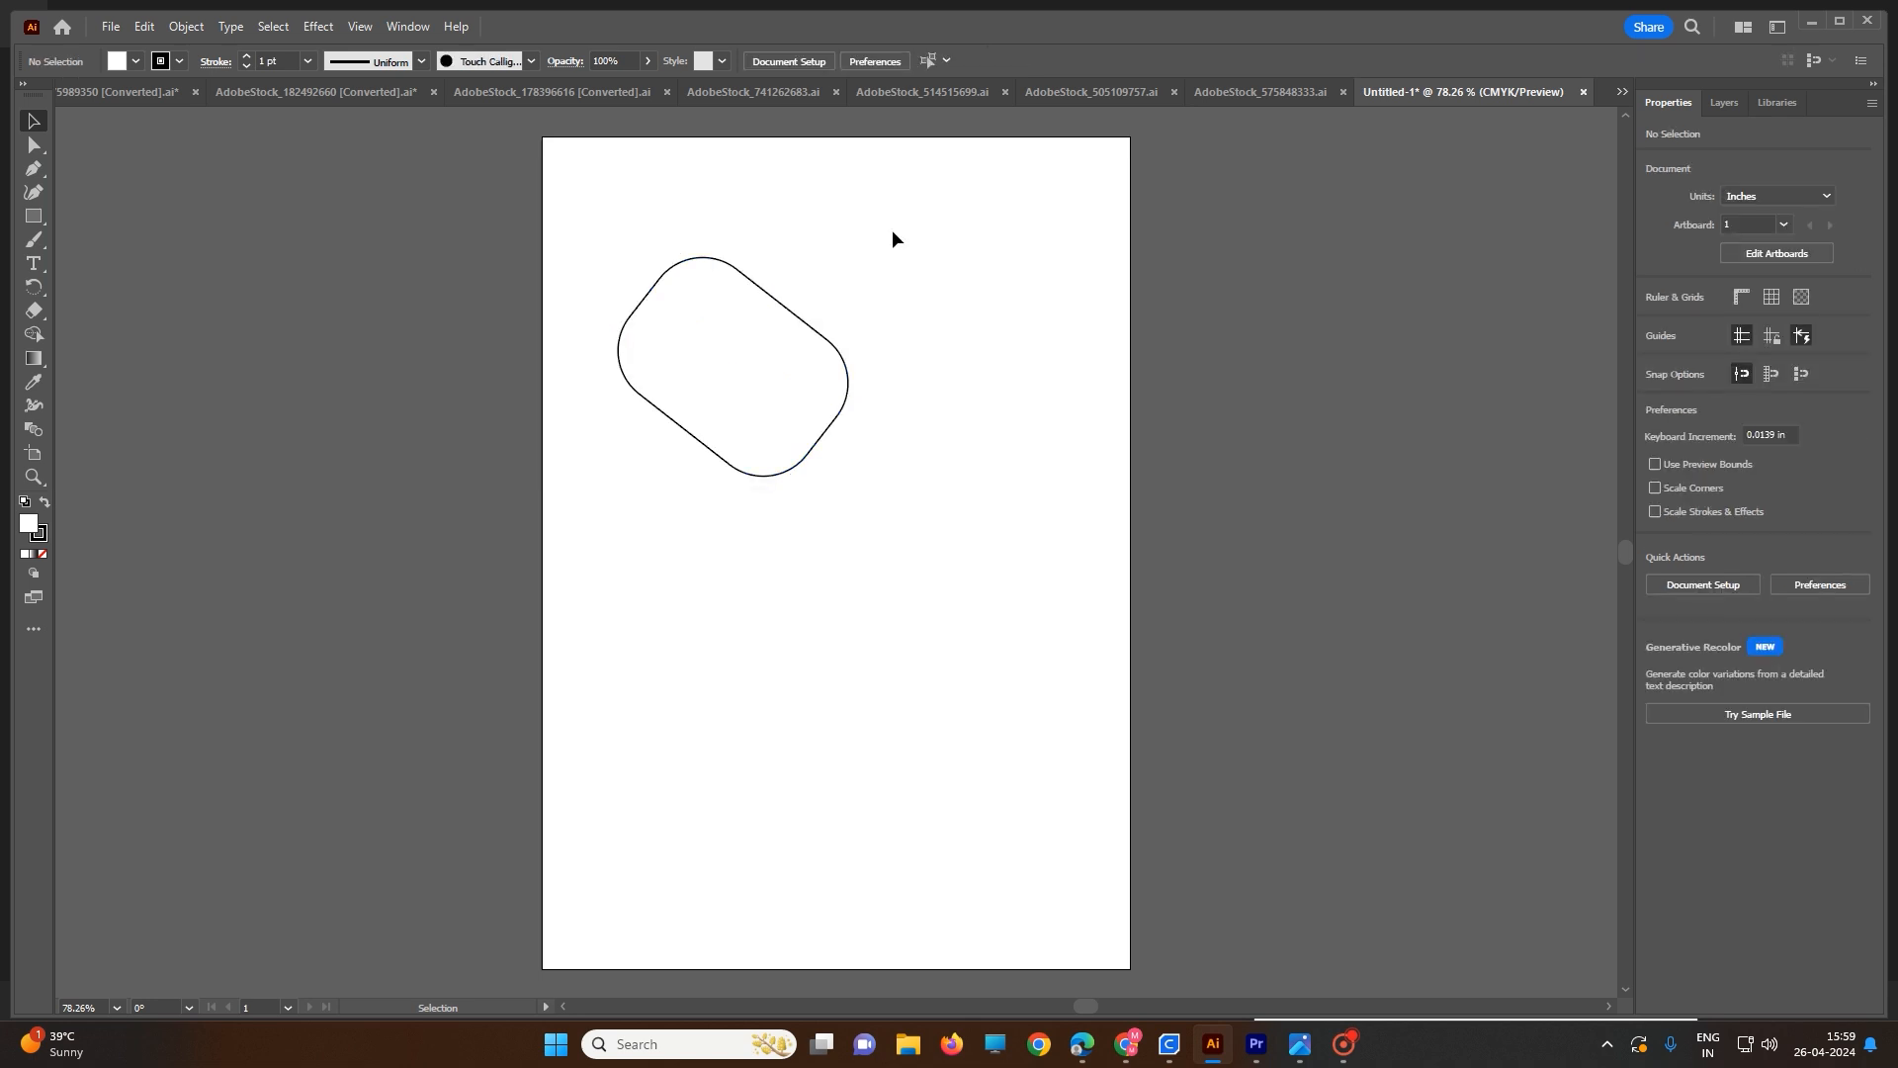
- Reshape the rounded rectangle into an irregular spiky outline by pulling one curve handle and four anchor points with Direct Selection
key(a)
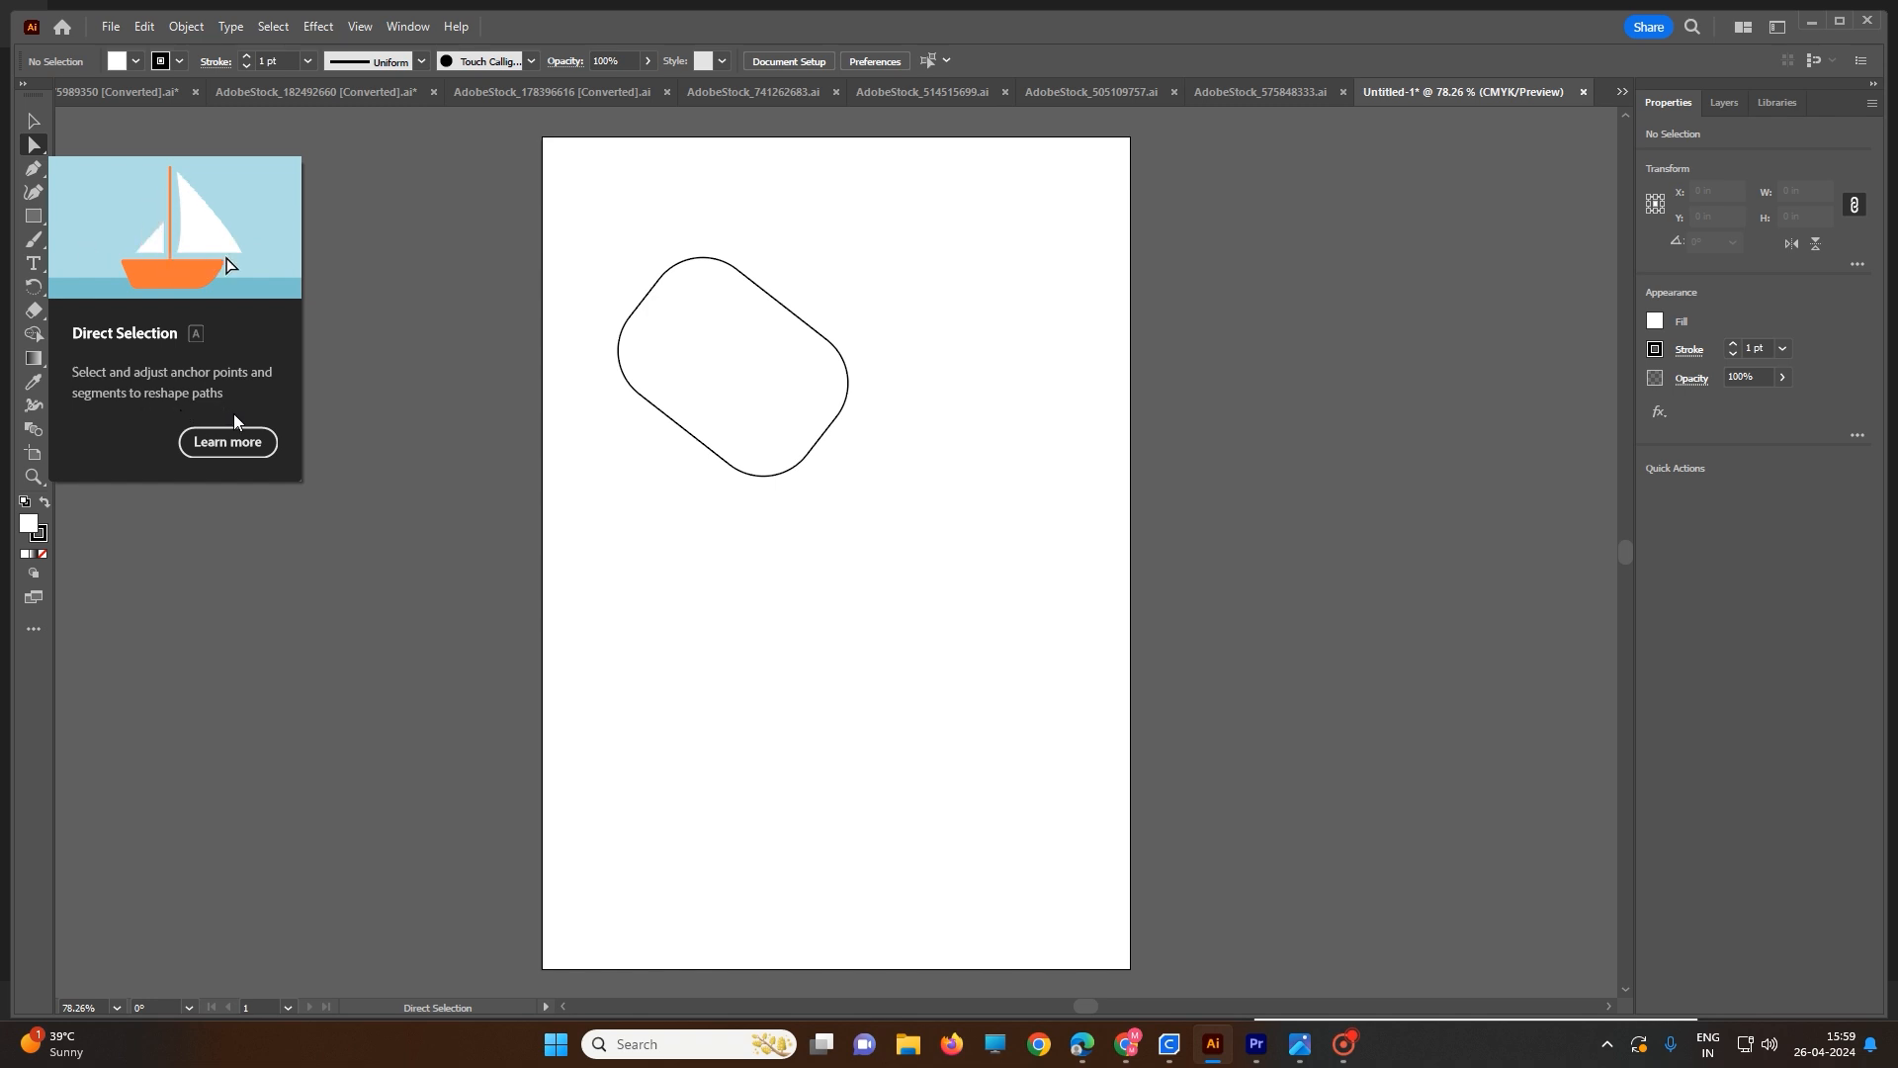
click(617, 365)
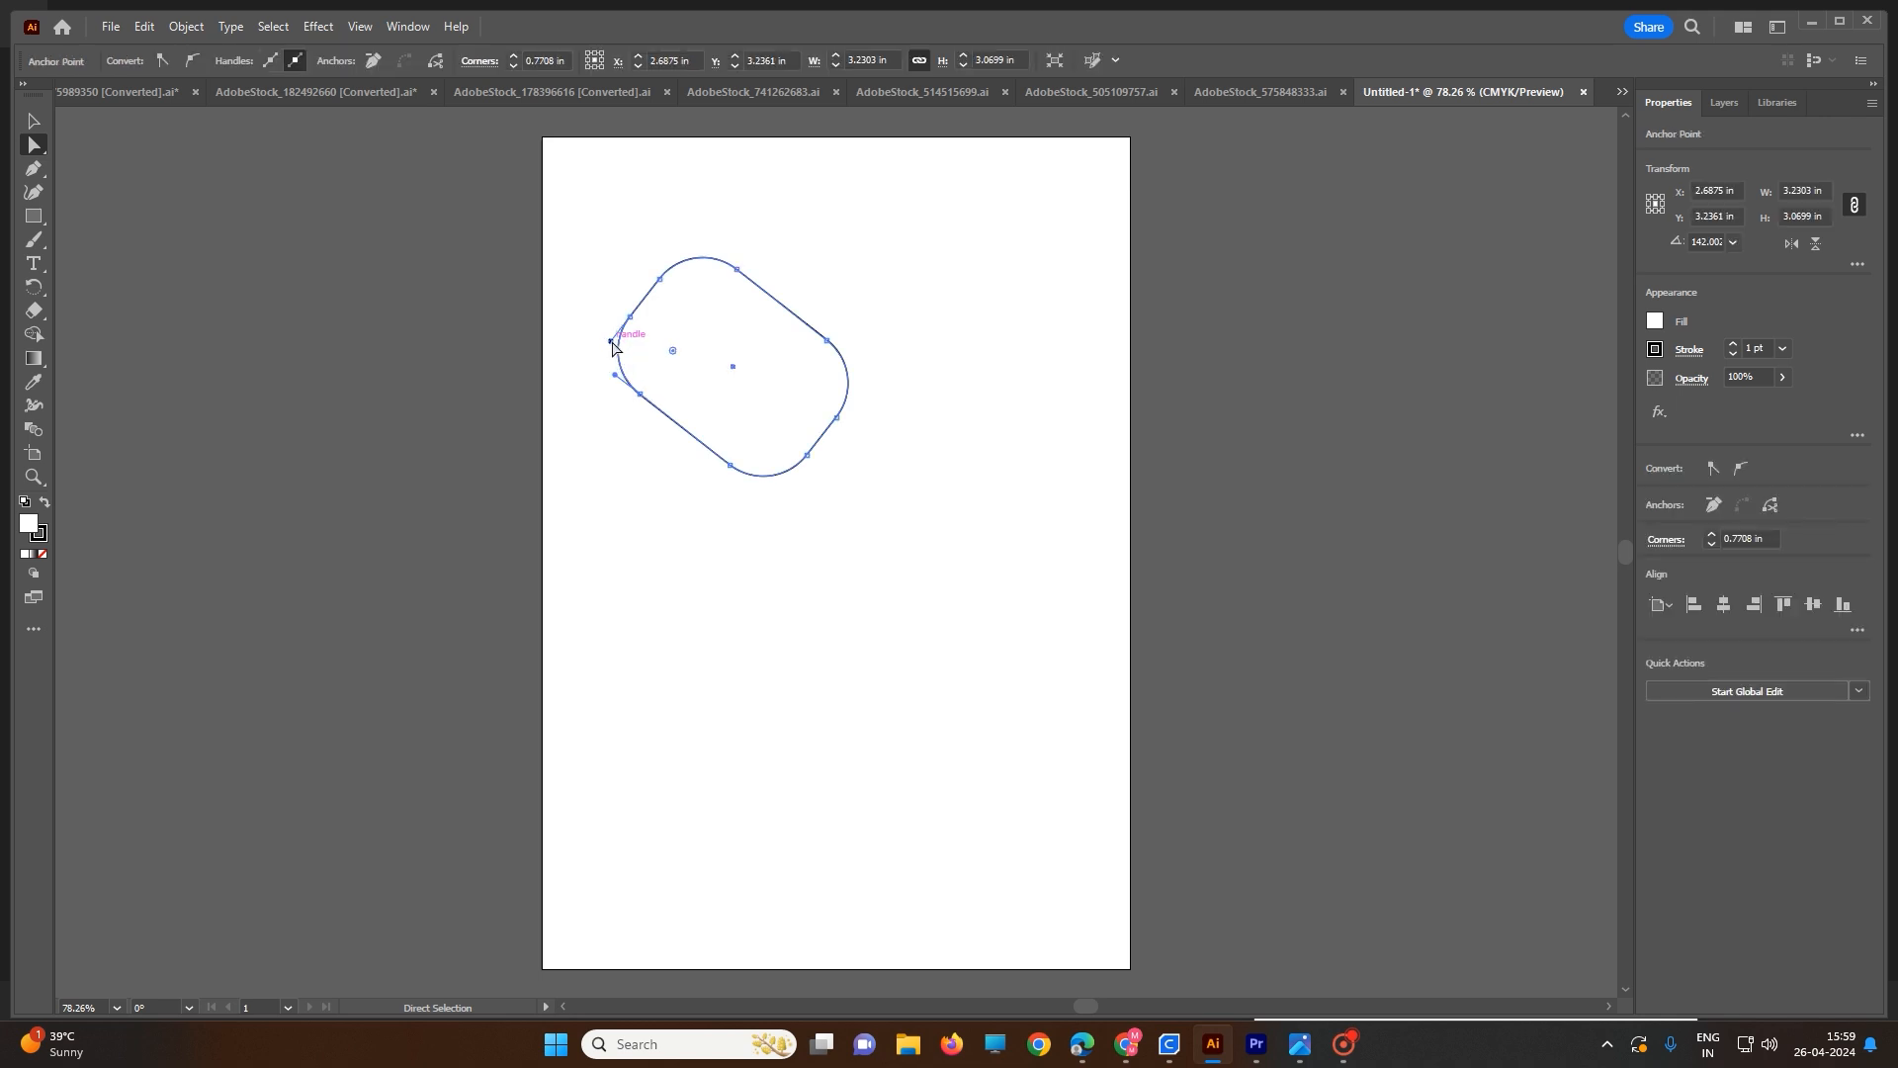
drag(611, 340, 531, 201)
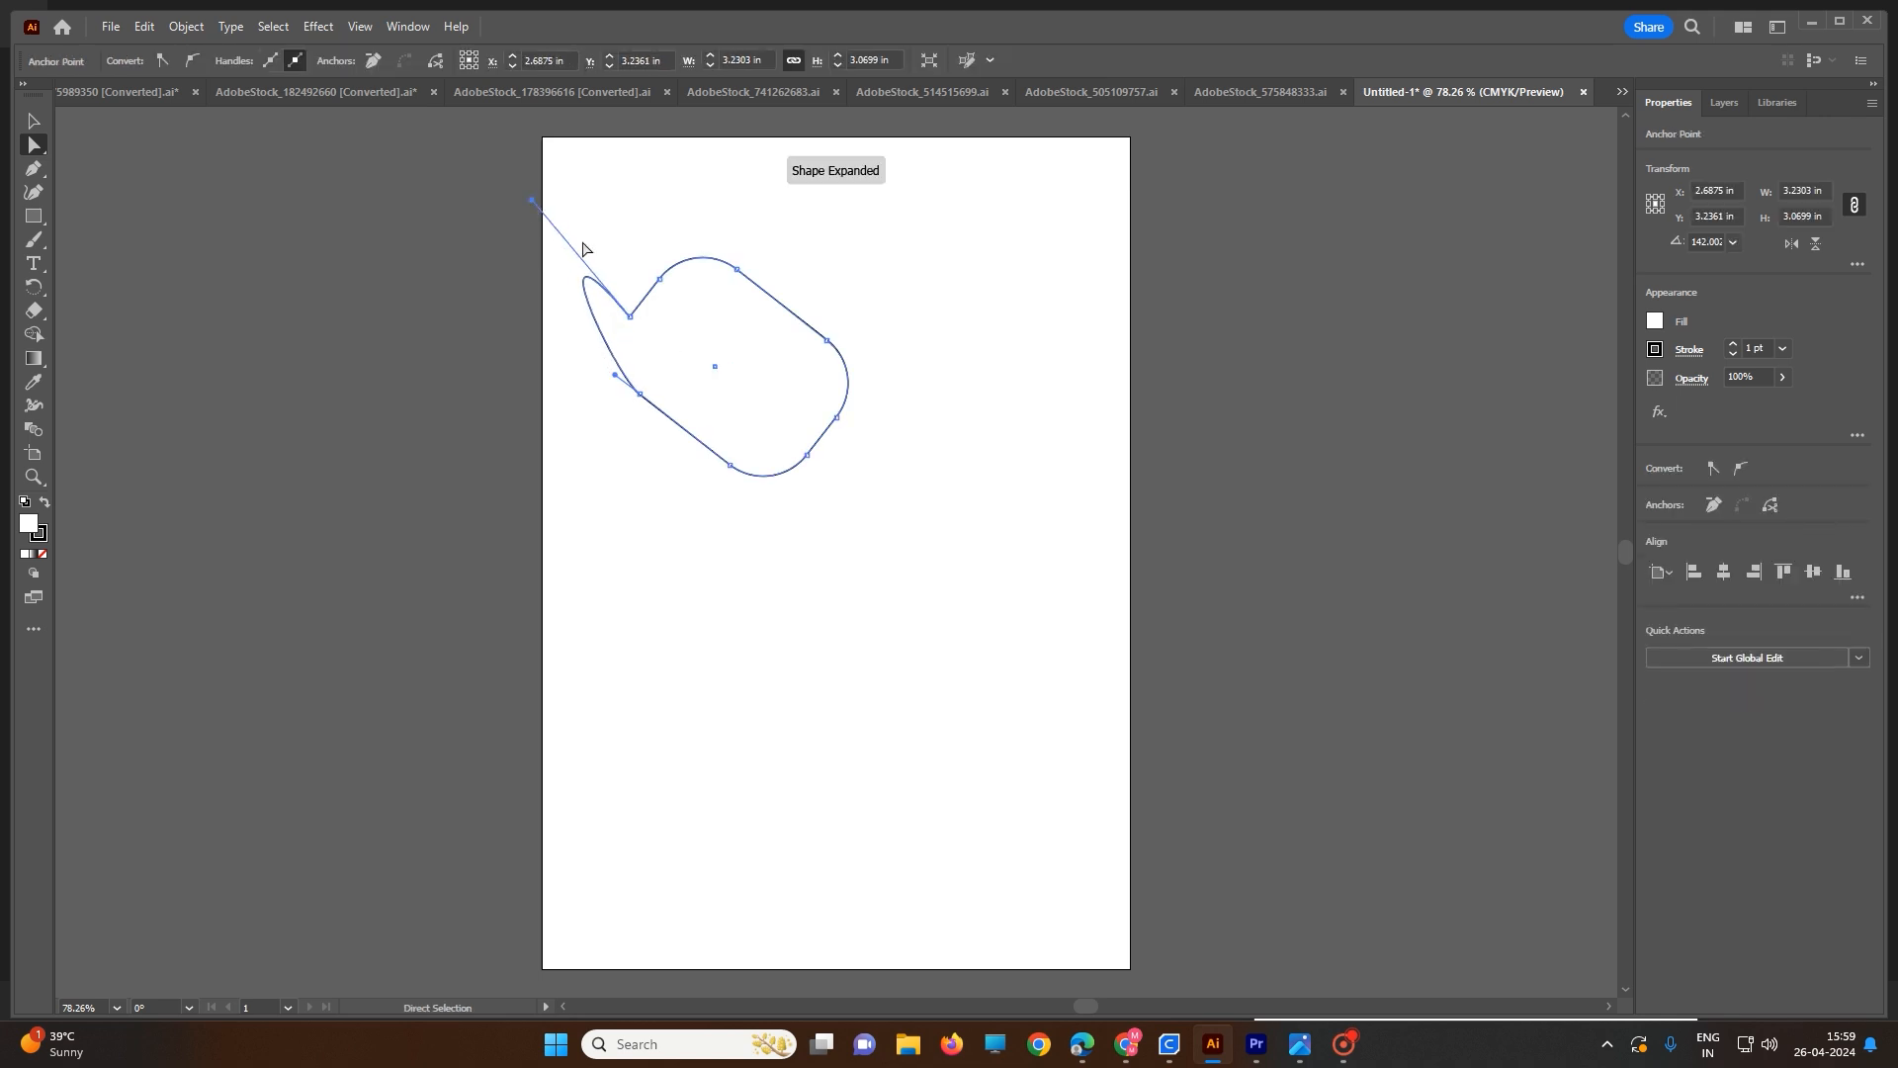
drag(662, 282, 659, 160)
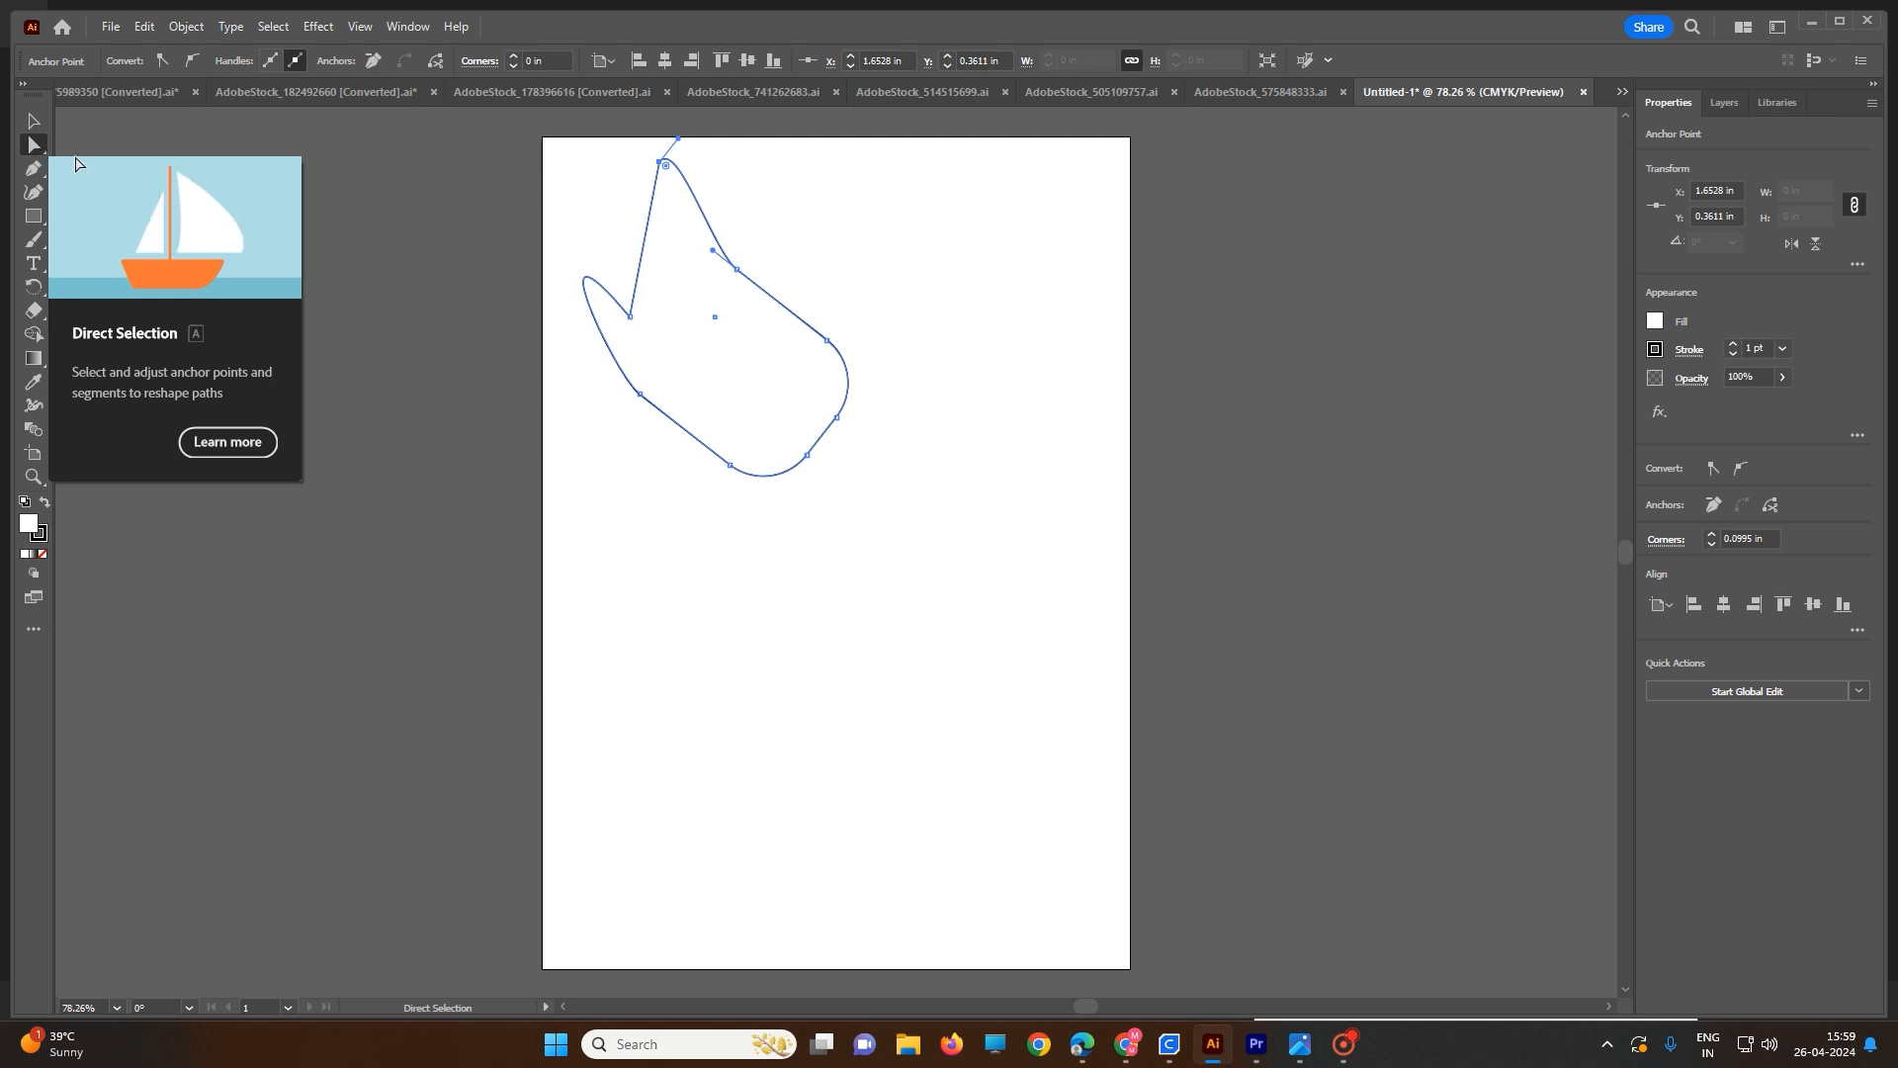
drag(736, 269, 732, 390)
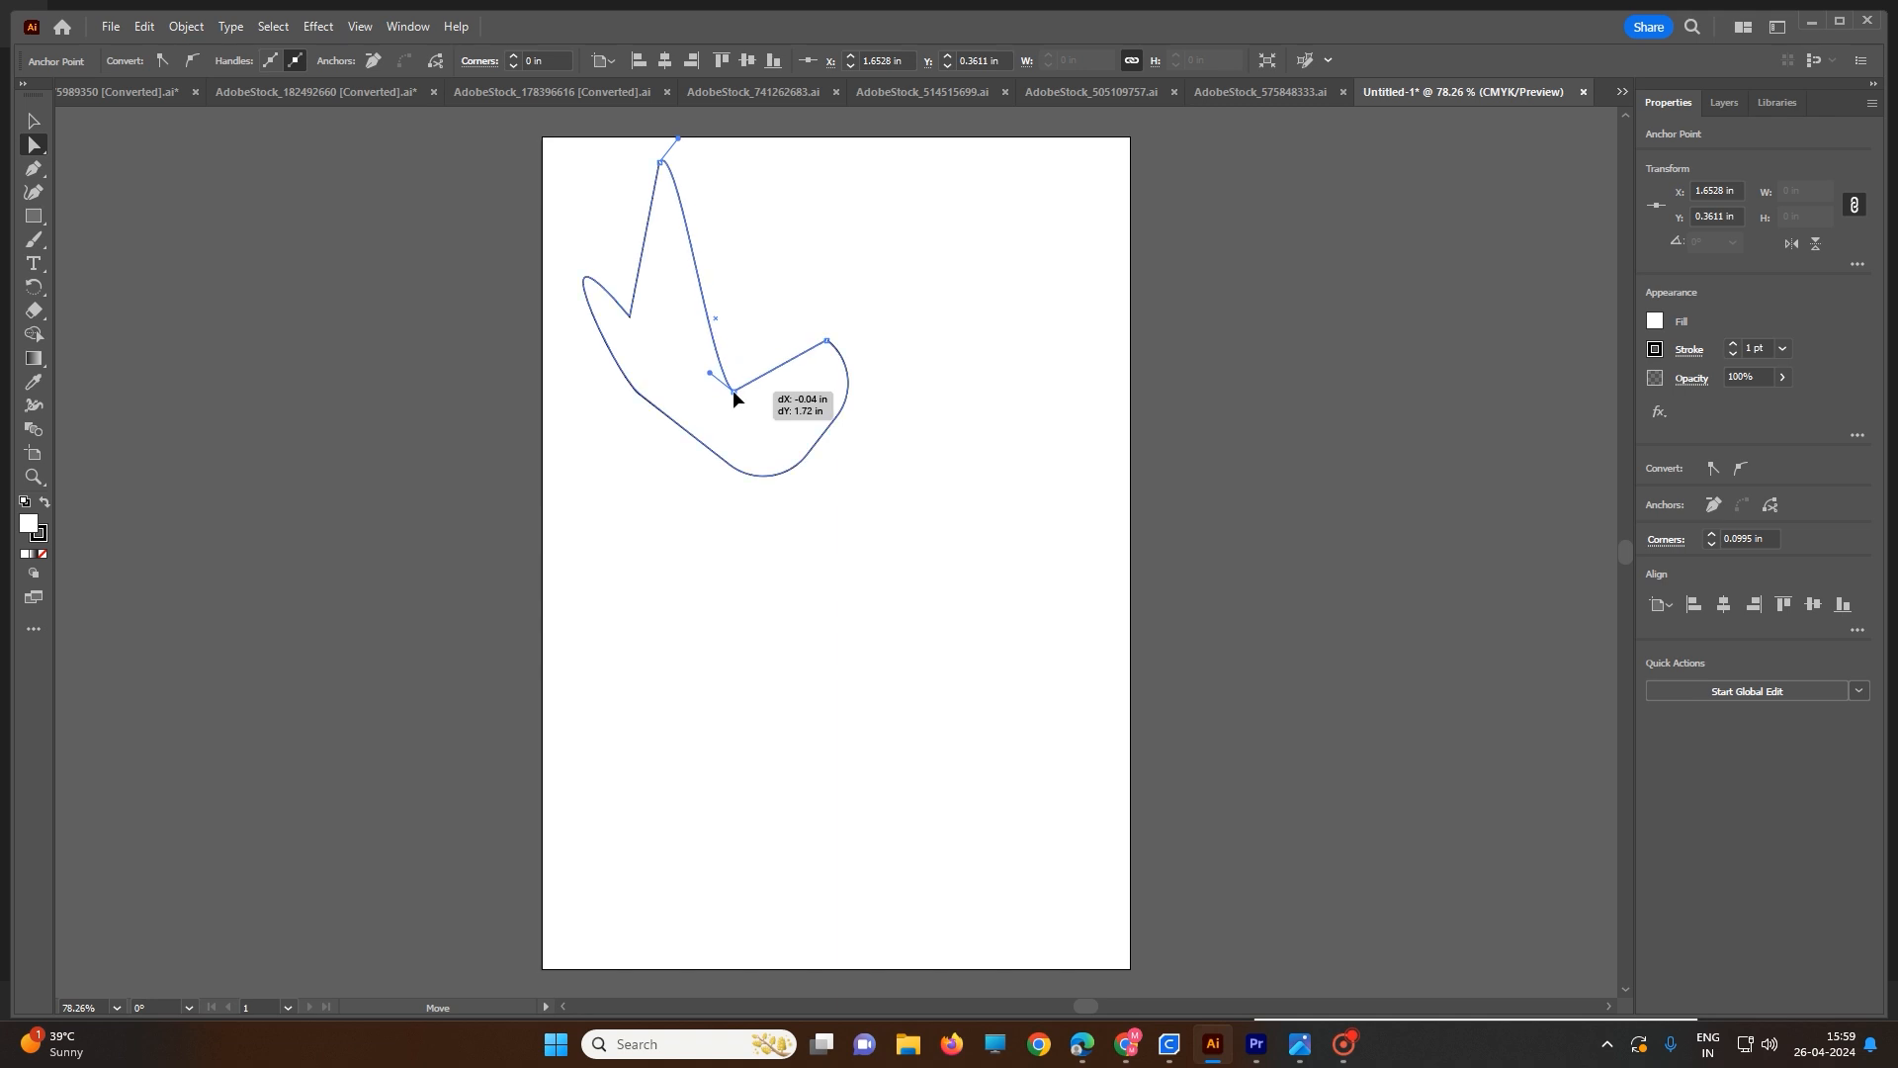
drag(730, 464, 730, 575)
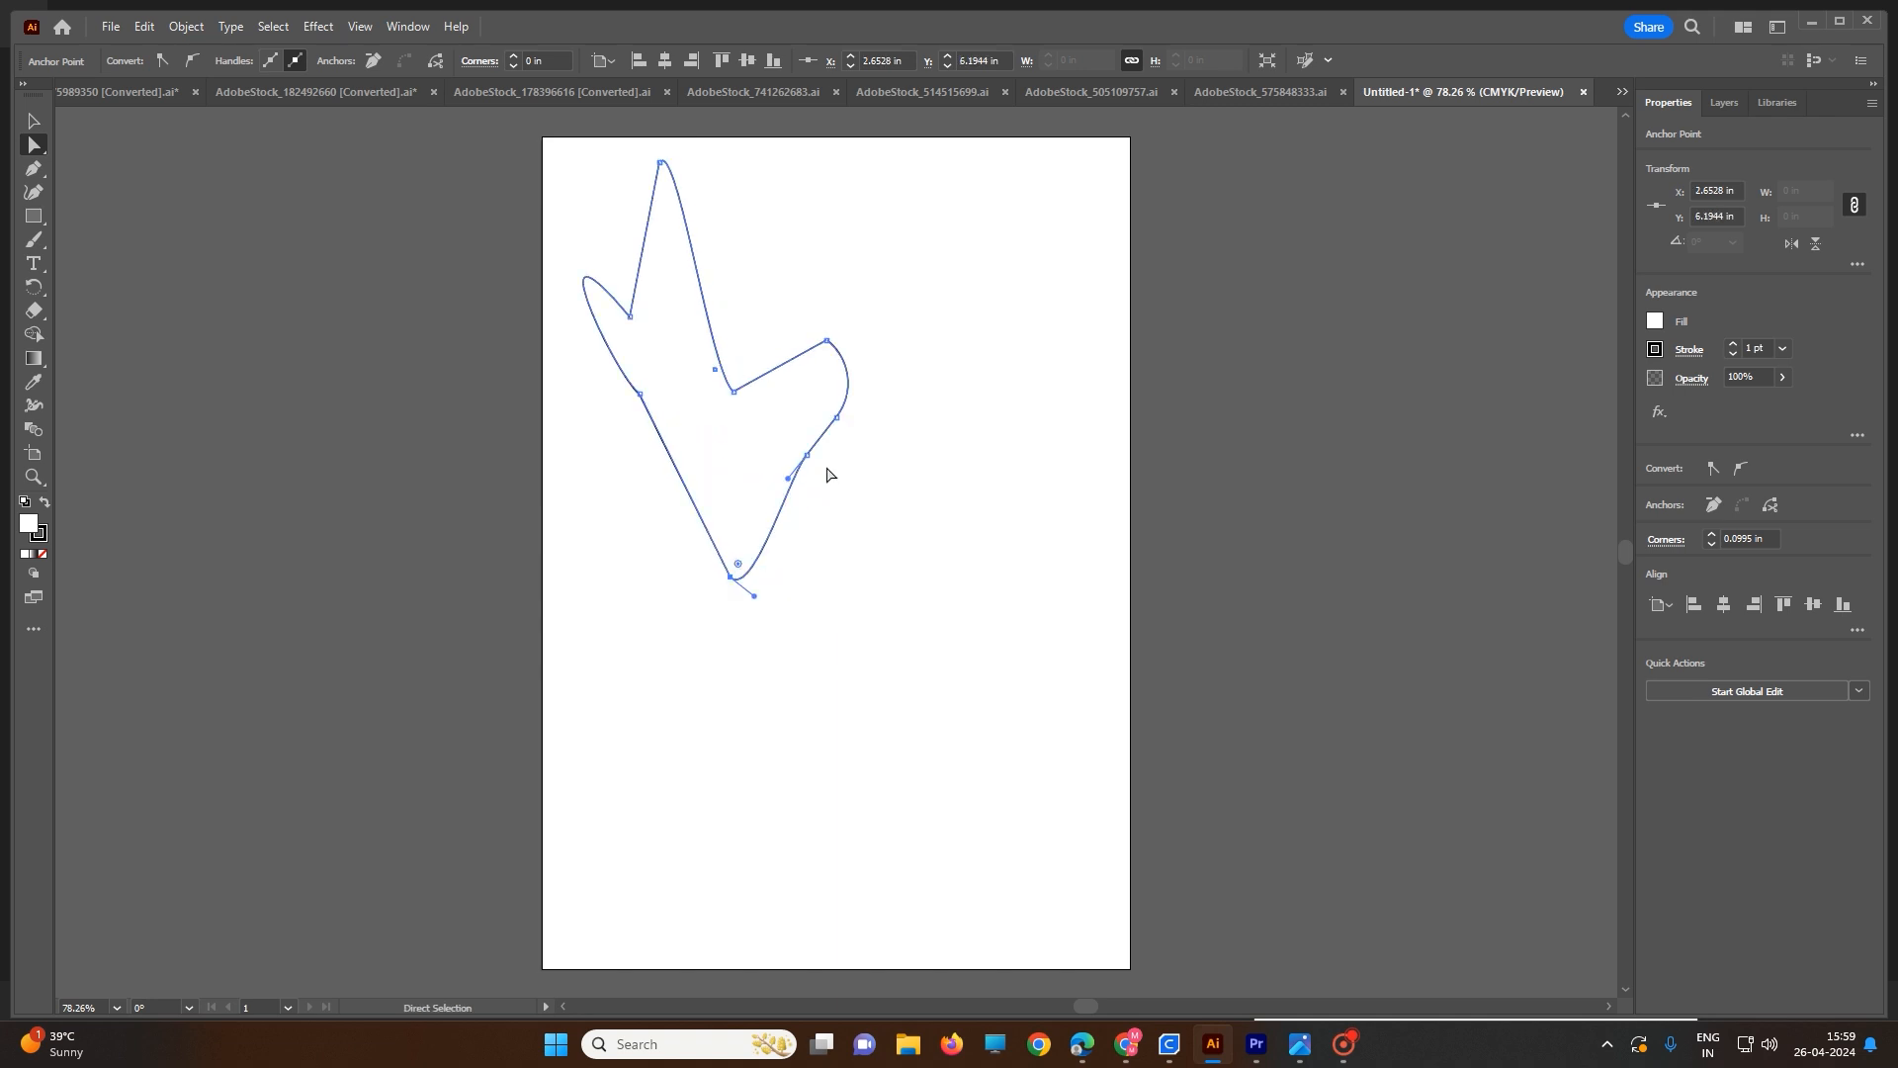
drag(803, 452, 1029, 486)
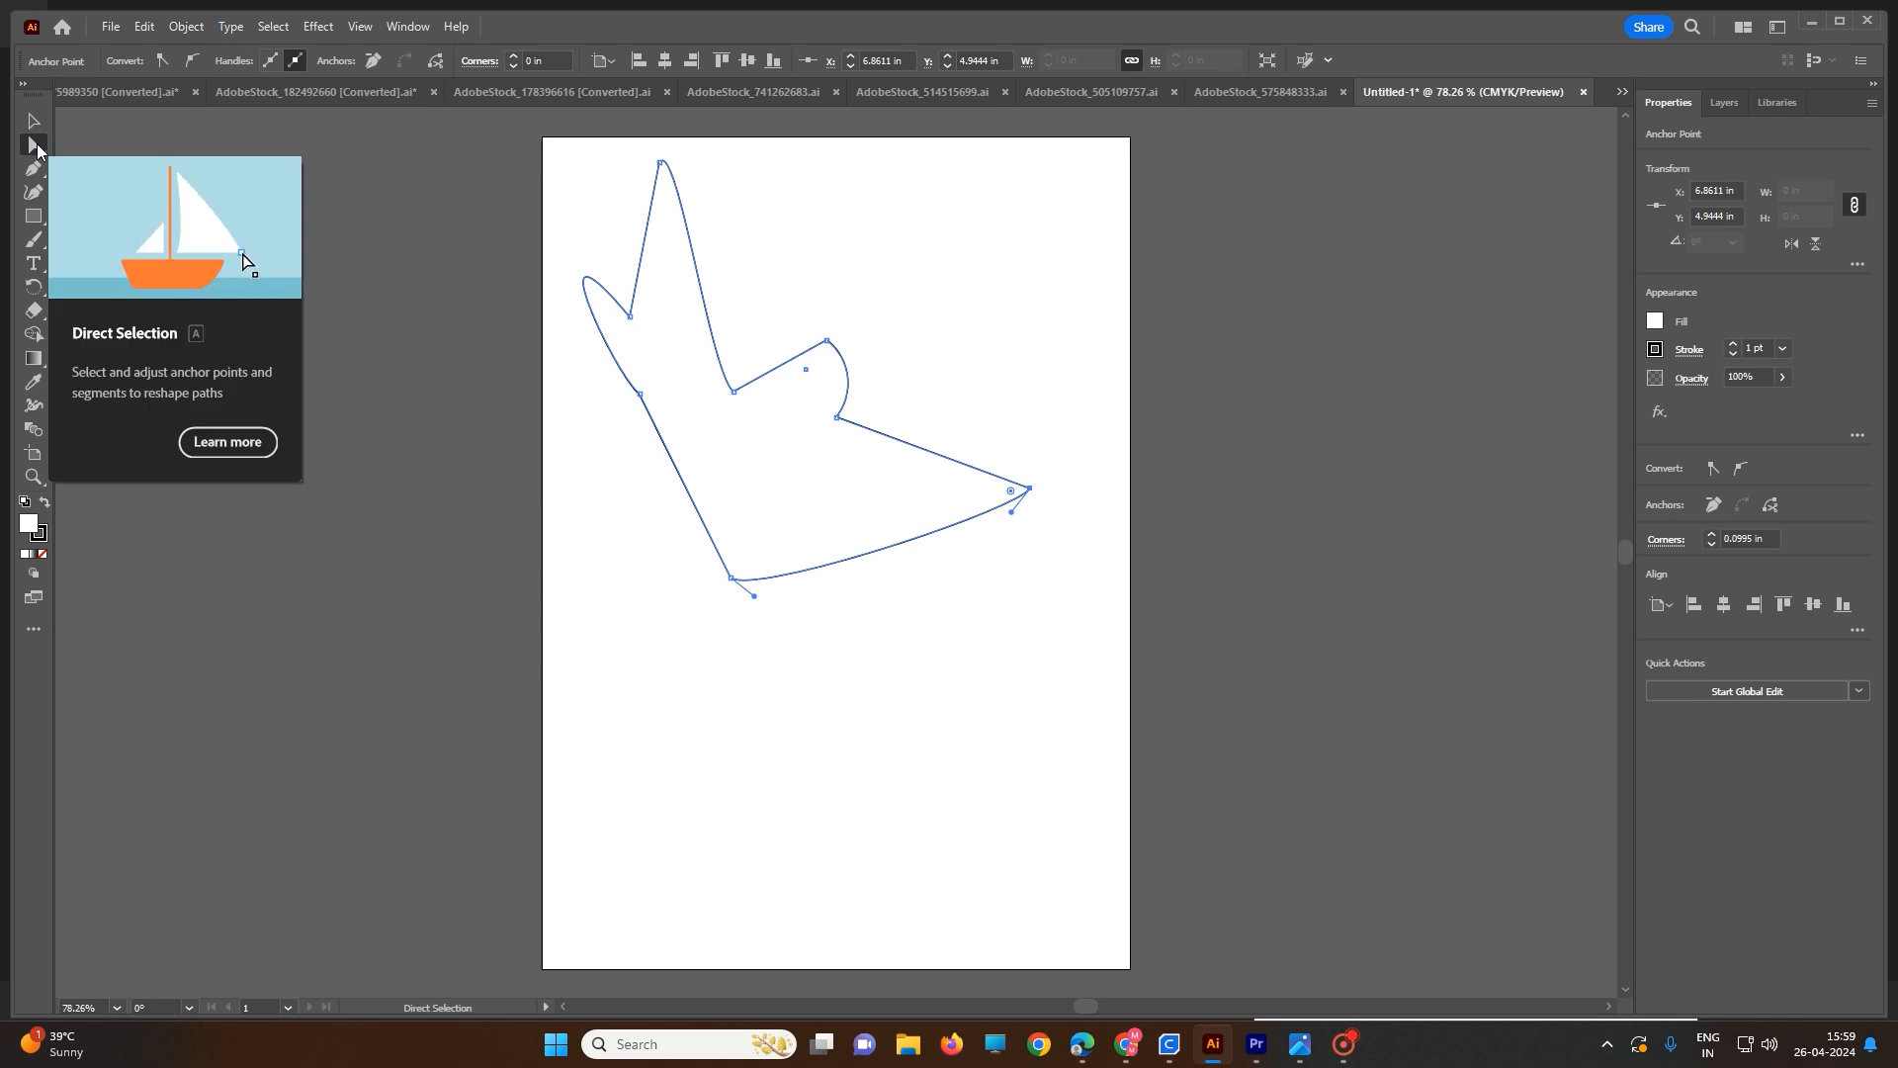
- Move the whole reshaped path around the artboard with the Group Selection tool, leaving it at about X 3.65 in, Y 3.68 in
click(38, 145)
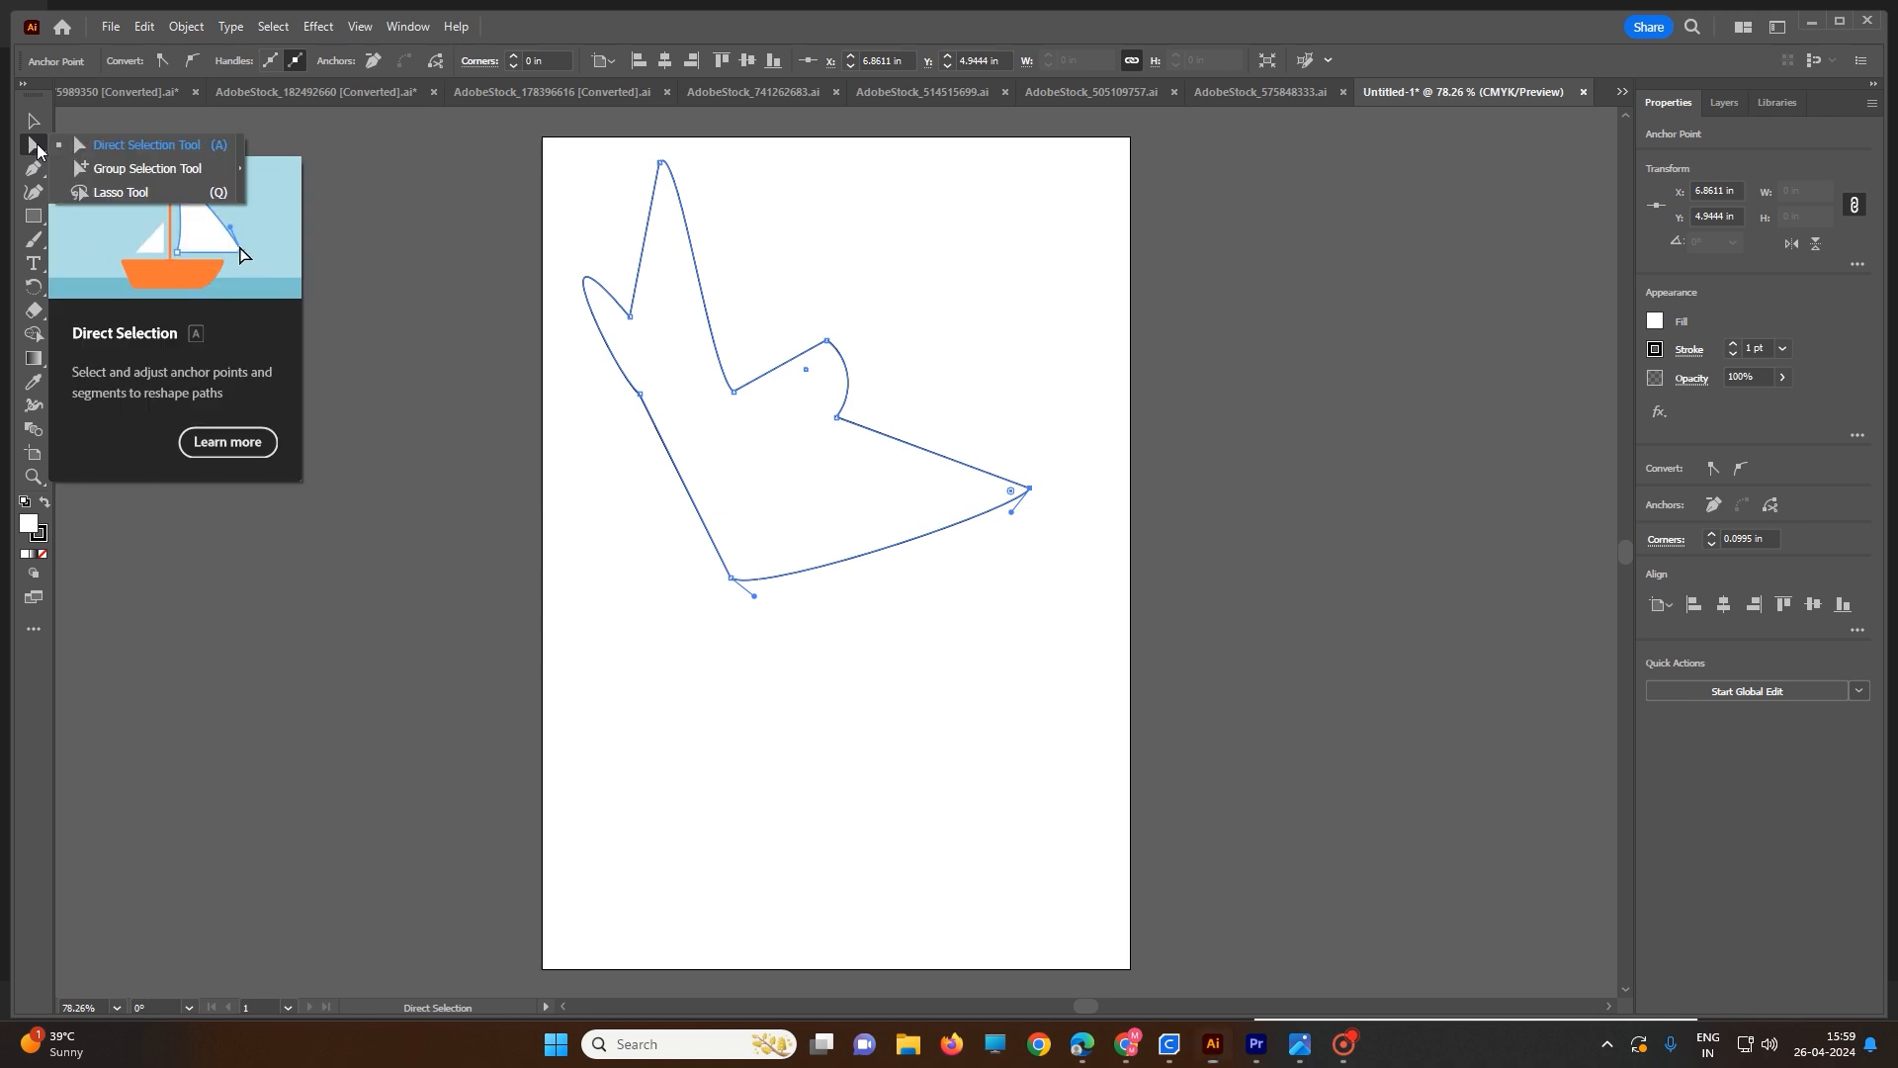
click(146, 169)
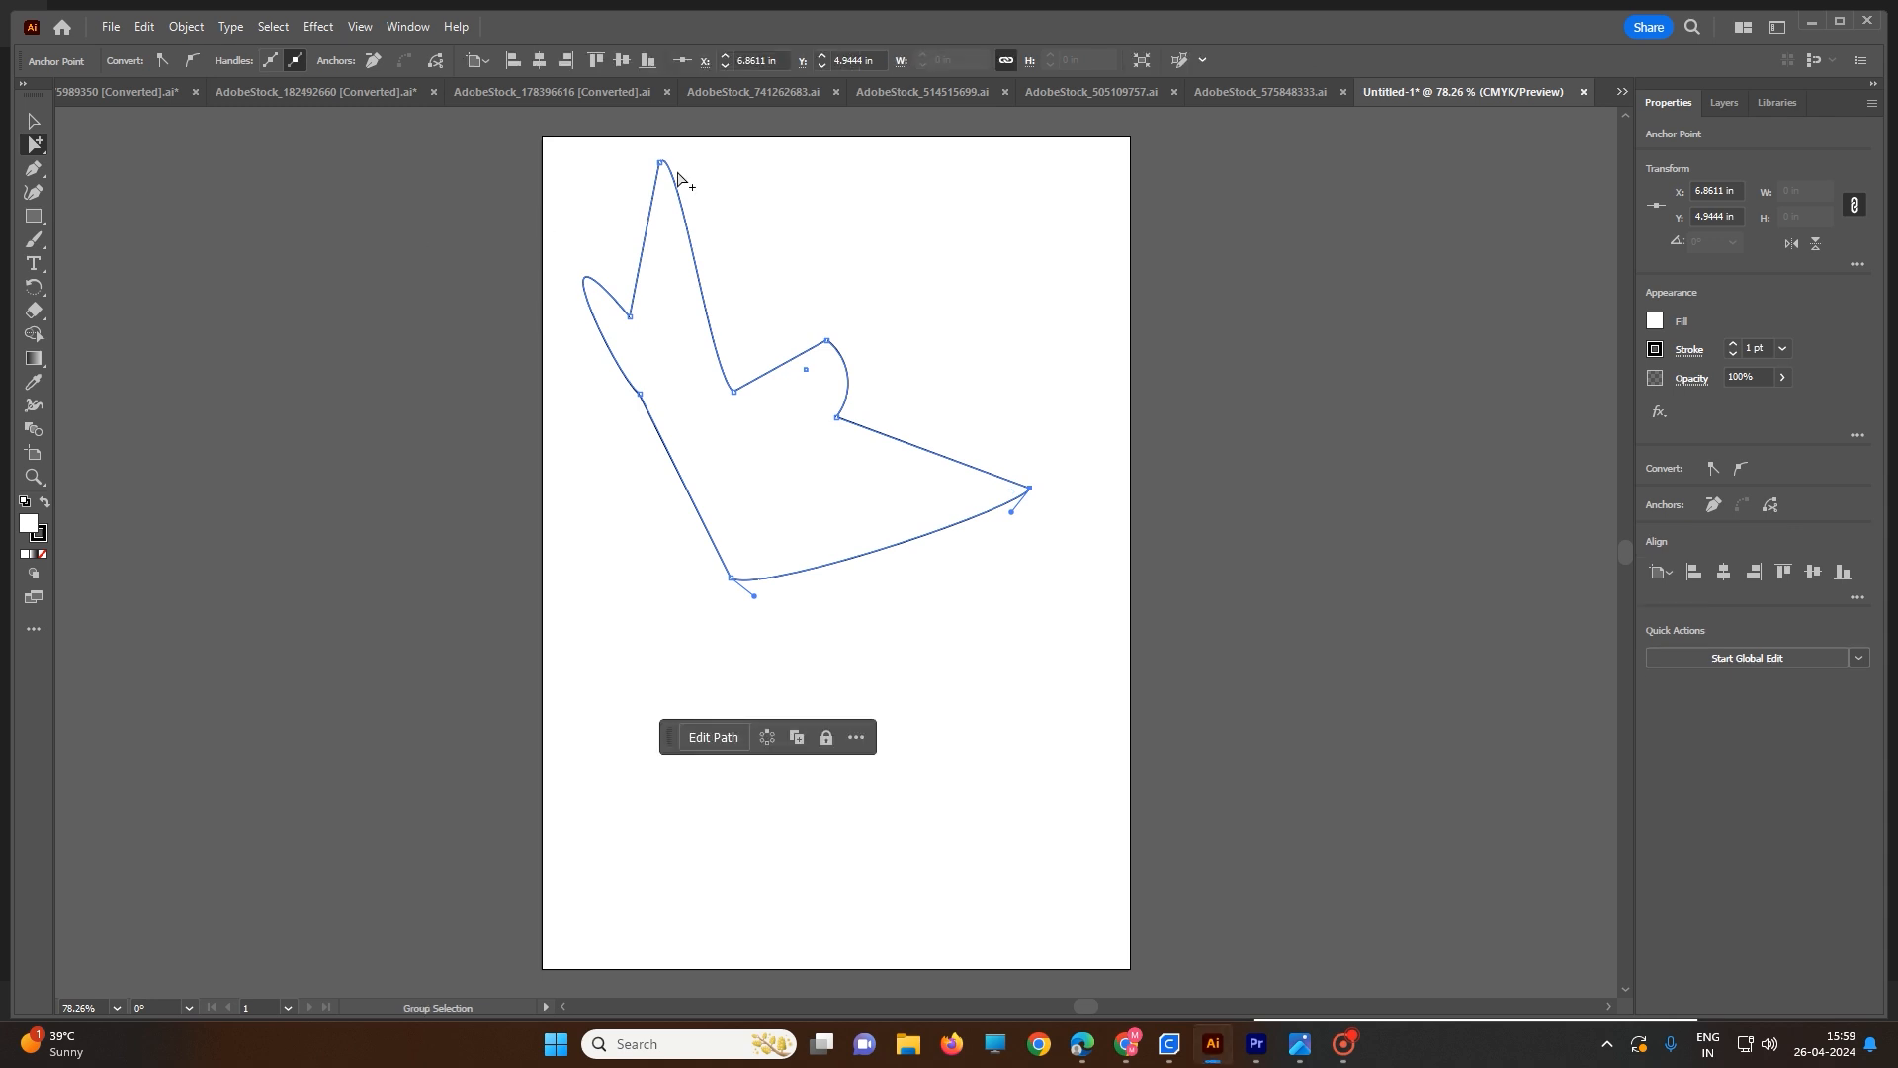
drag(662, 166, 662, 229)
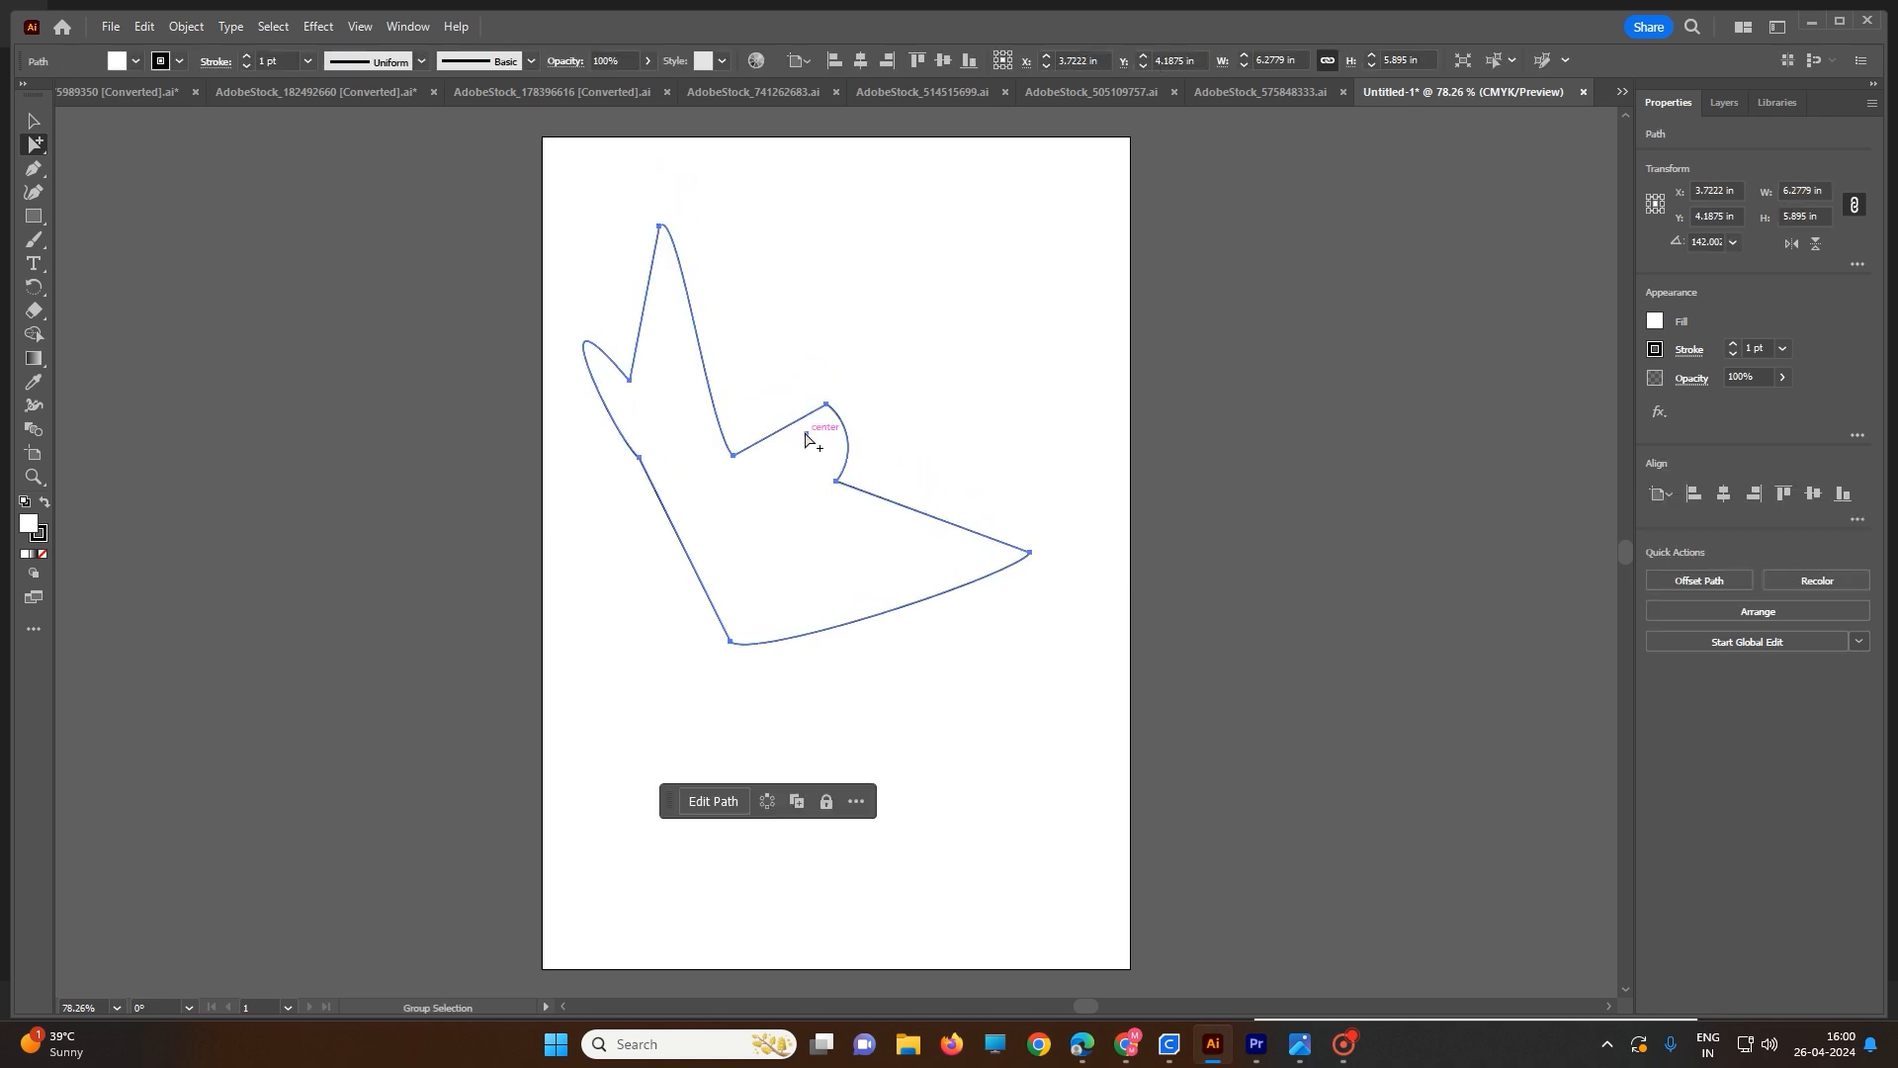
mouse_move(806, 435)
mouse_down()
mouse_move(783, 398)
mouse_move(805, 465)
mouse_up()
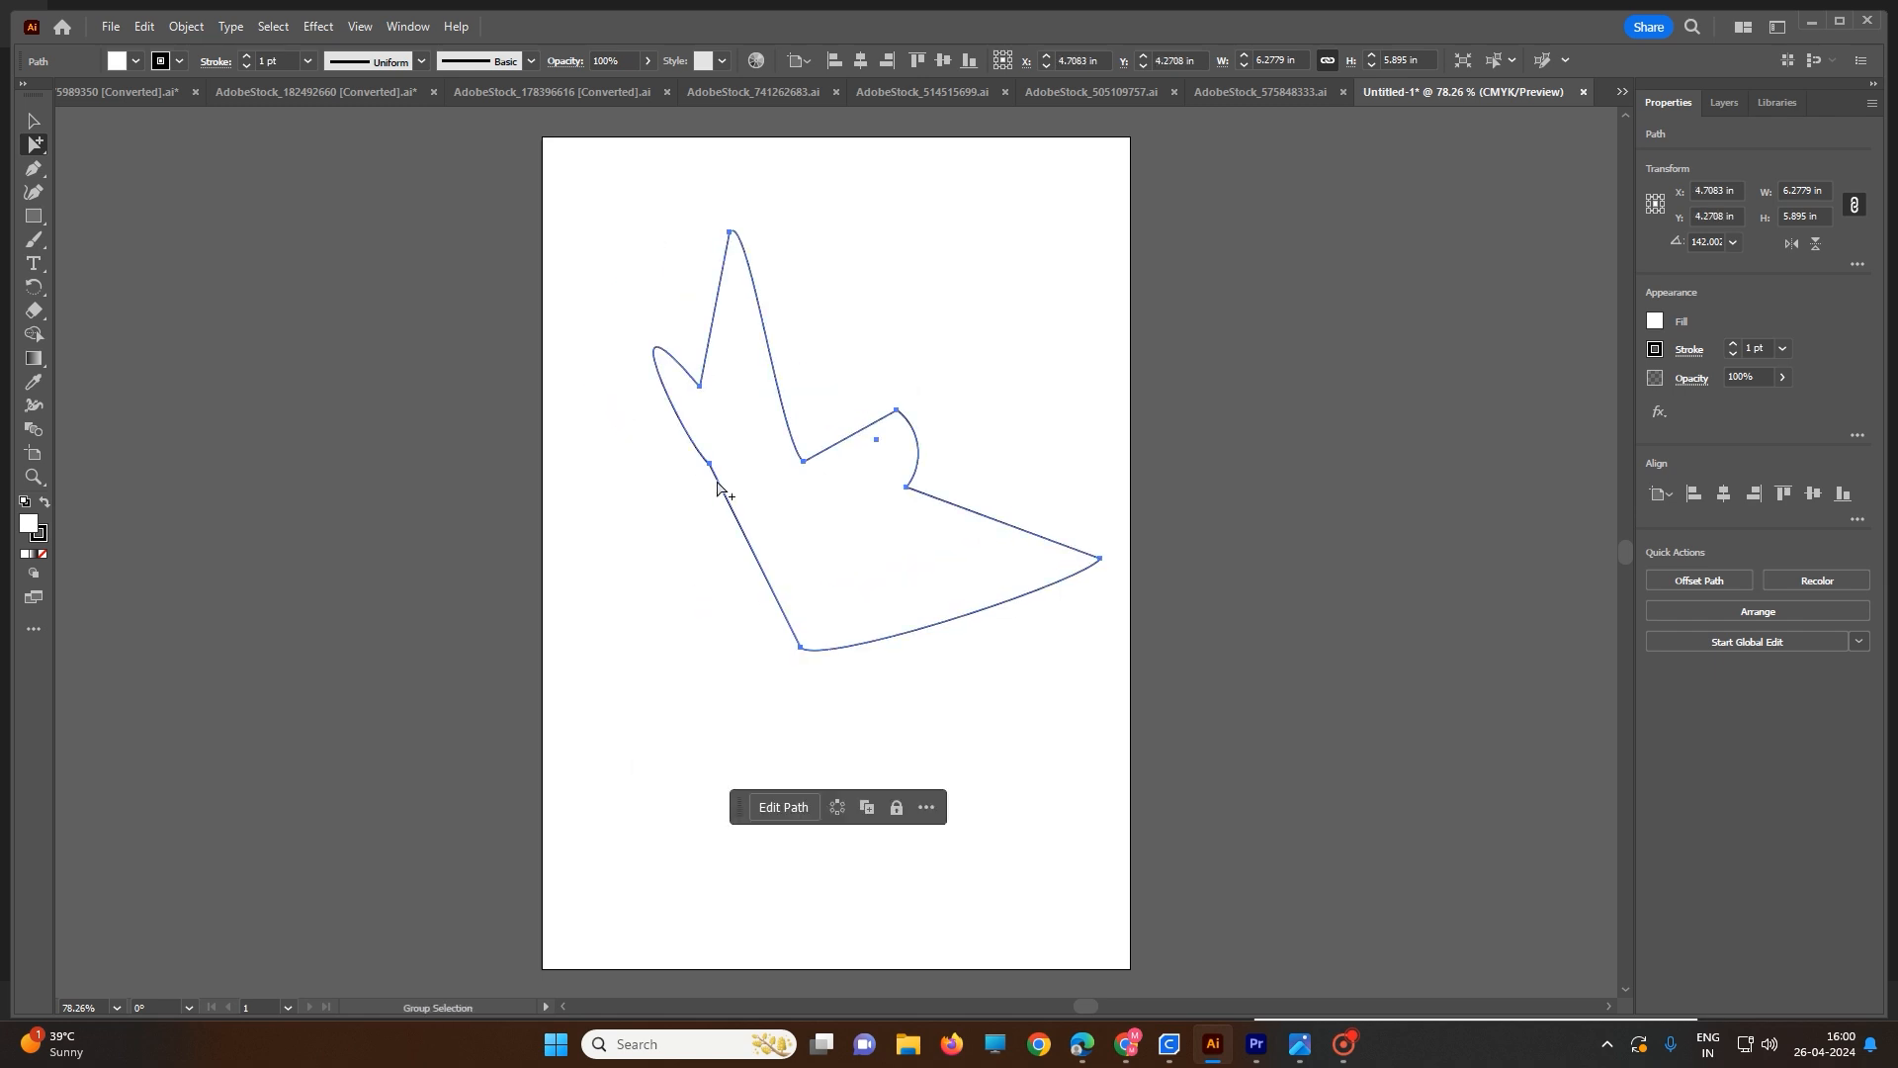
click(538, 420)
drag(578, 385, 958, 729)
drag(804, 466, 802, 400)
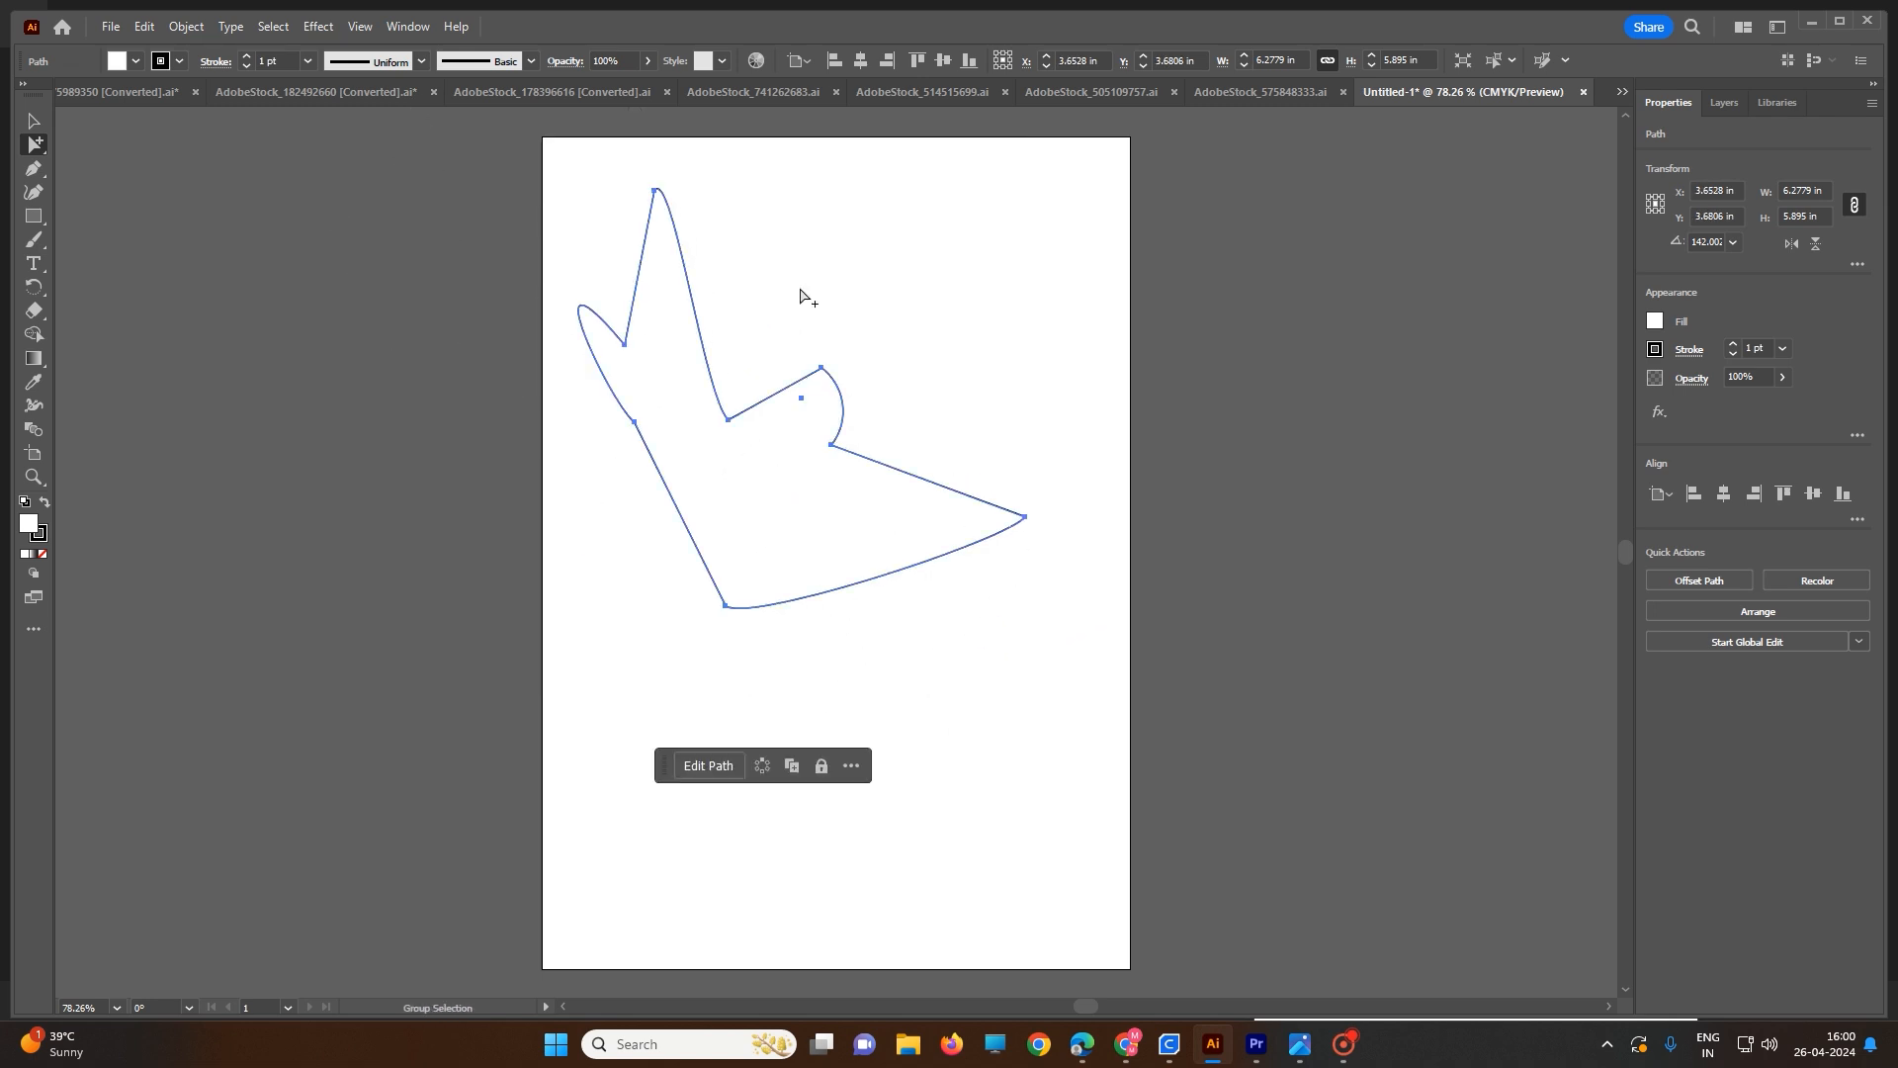
click(802, 297)
click(825, 371)
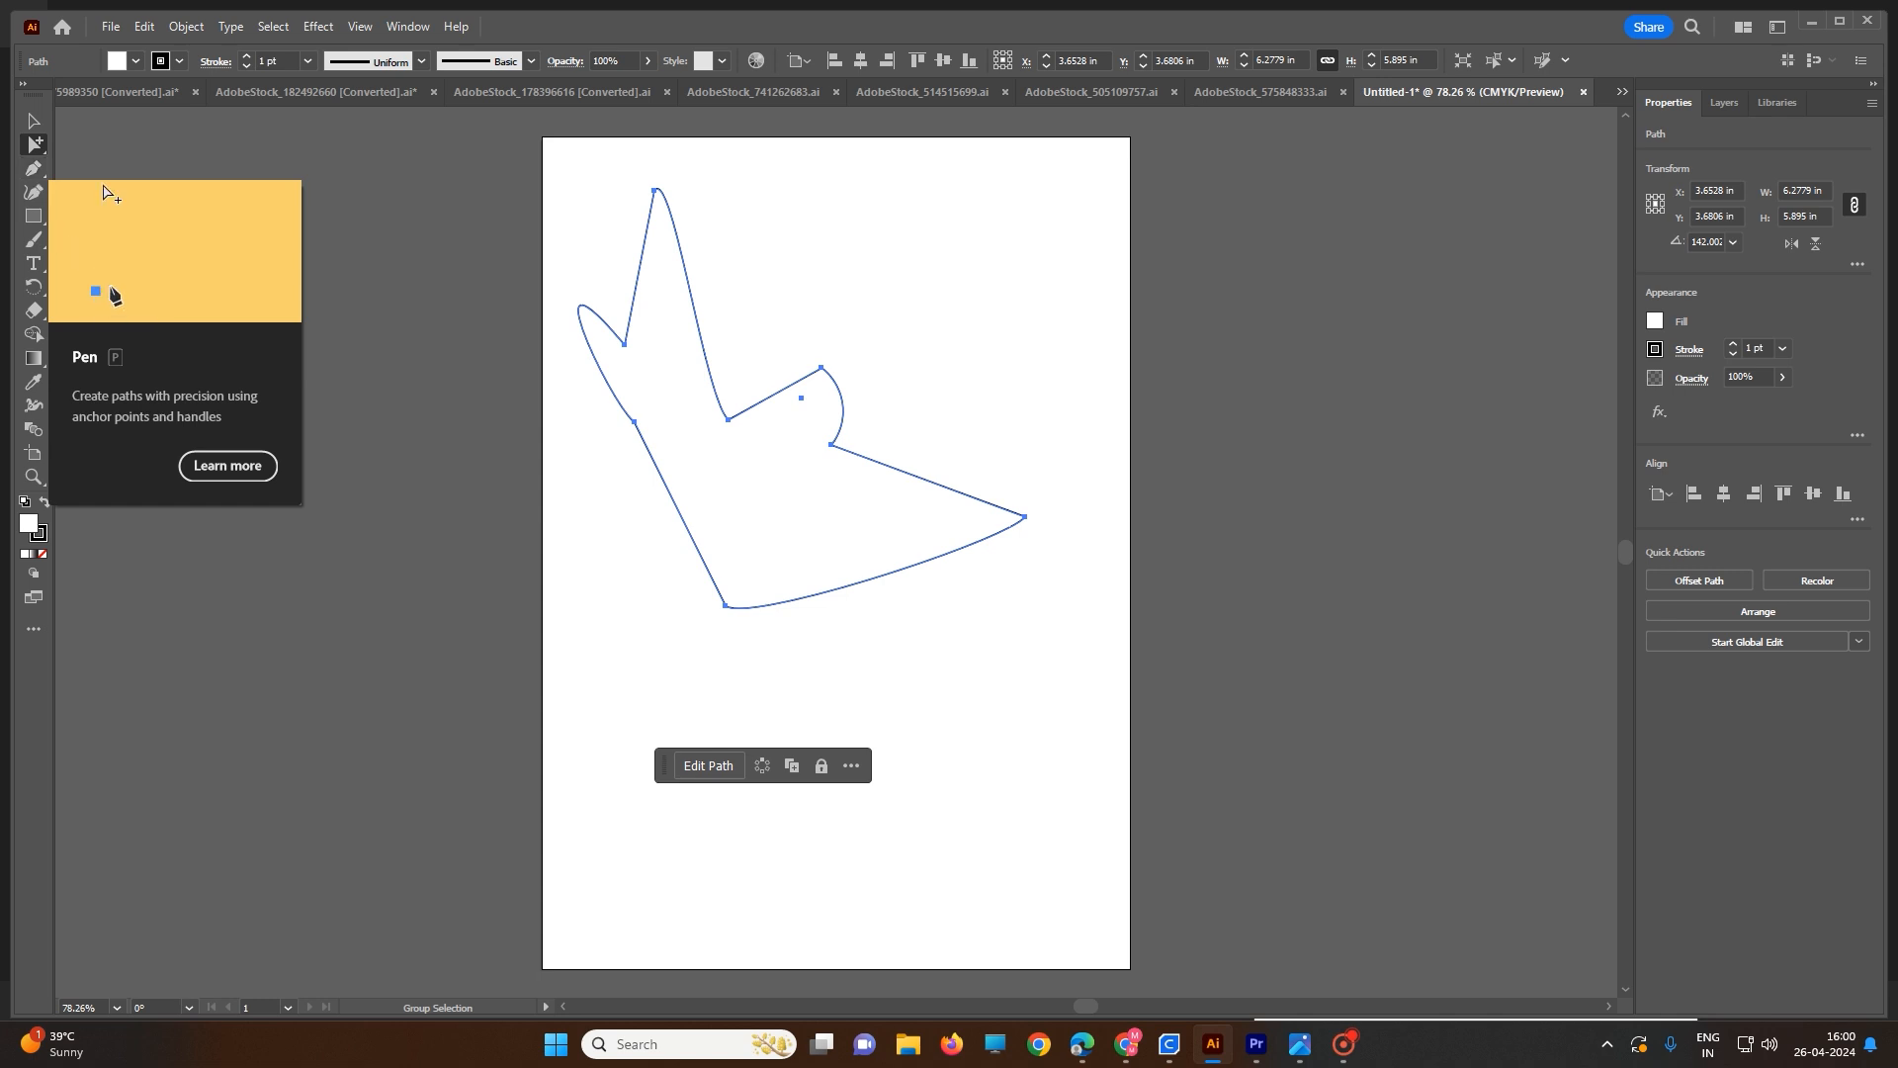
- Draw an open Pen path with one curved segment and five straight segments, ending on the spiky shape's far tip
click(35, 172)
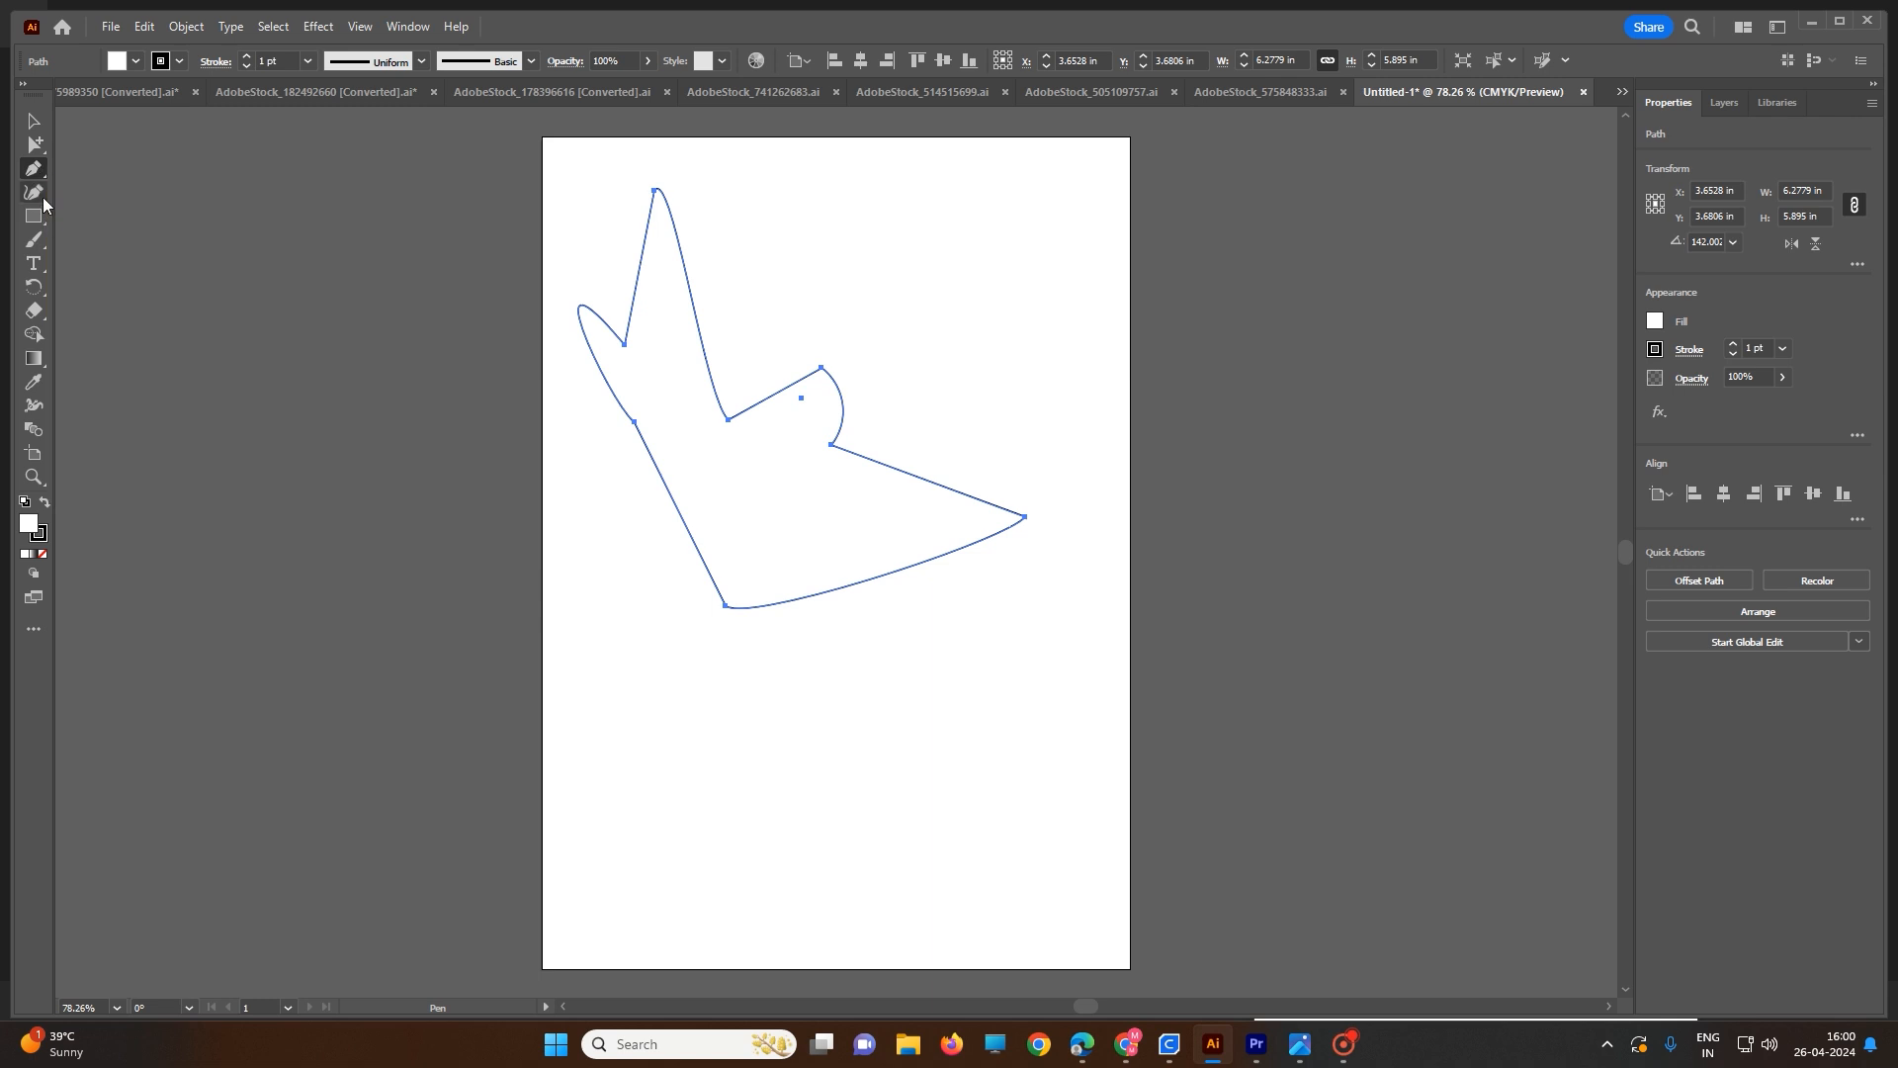
click(865, 211)
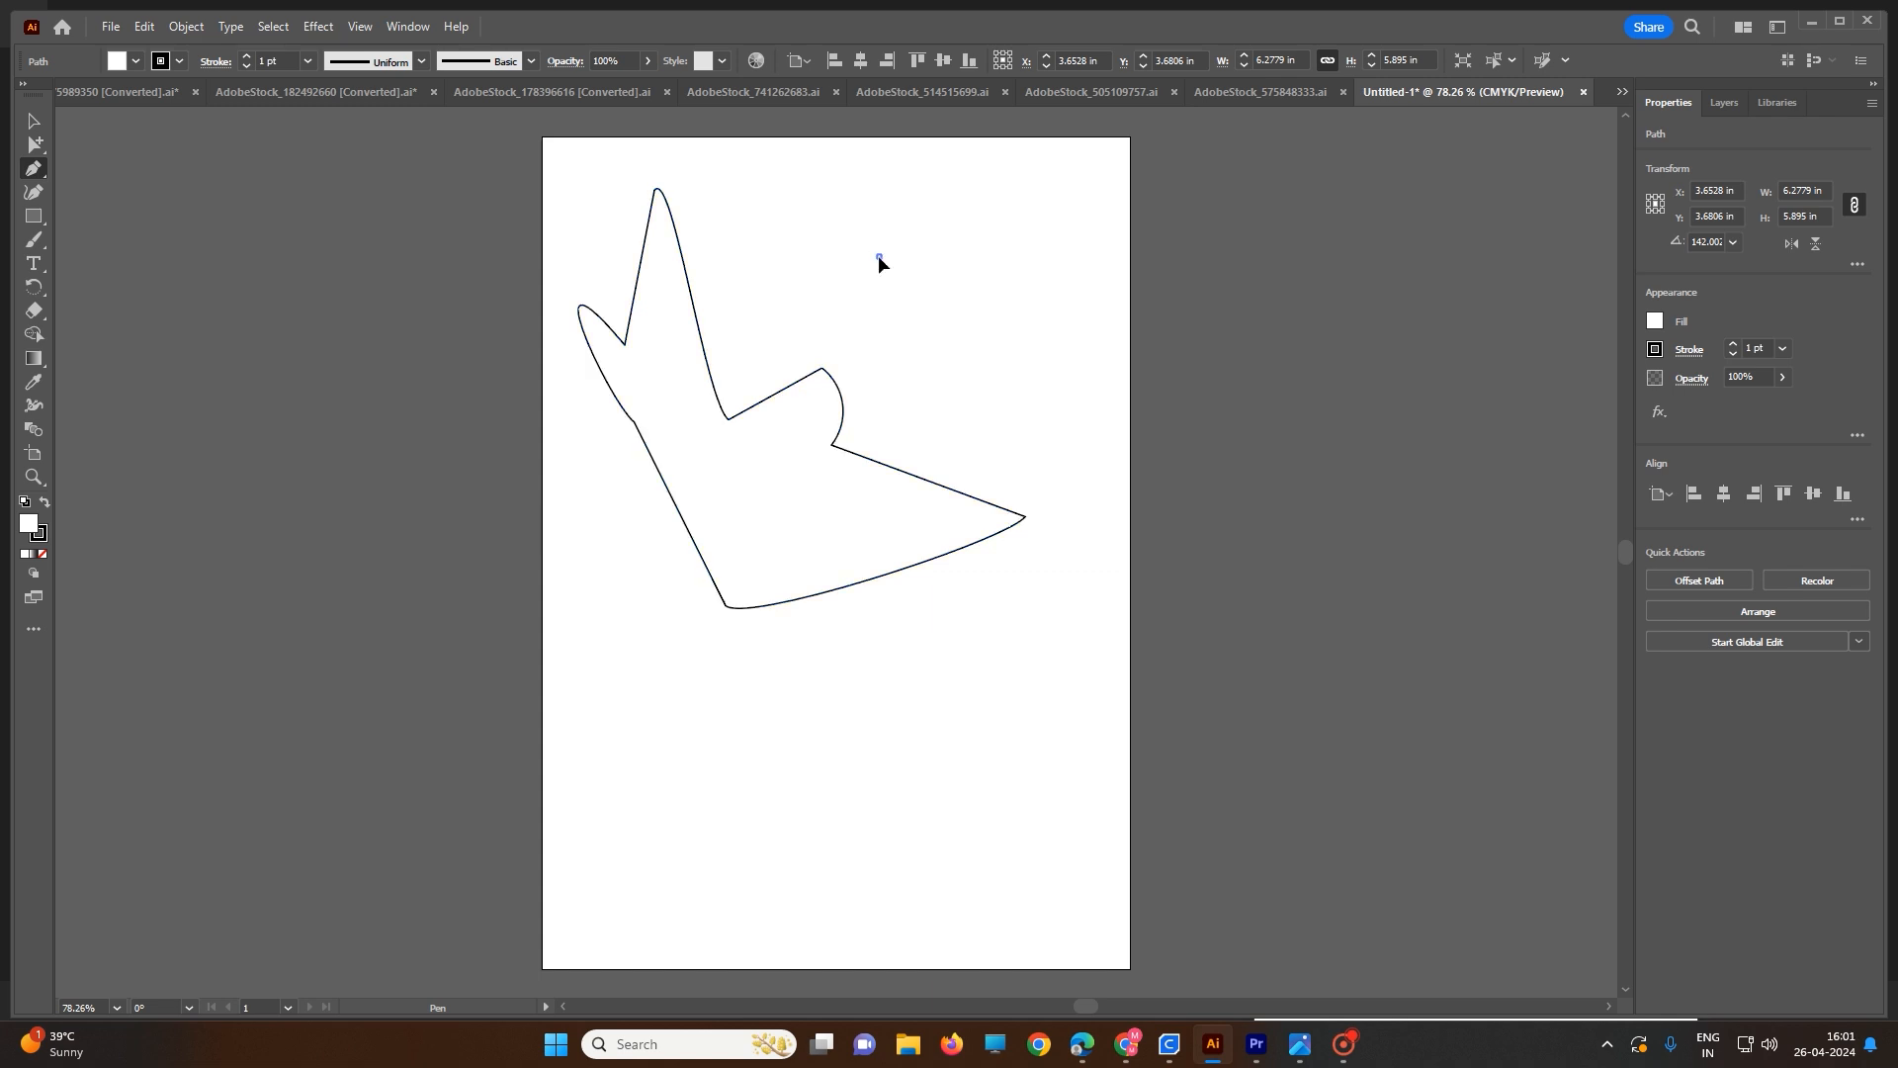
click(879, 256)
click(893, 302)
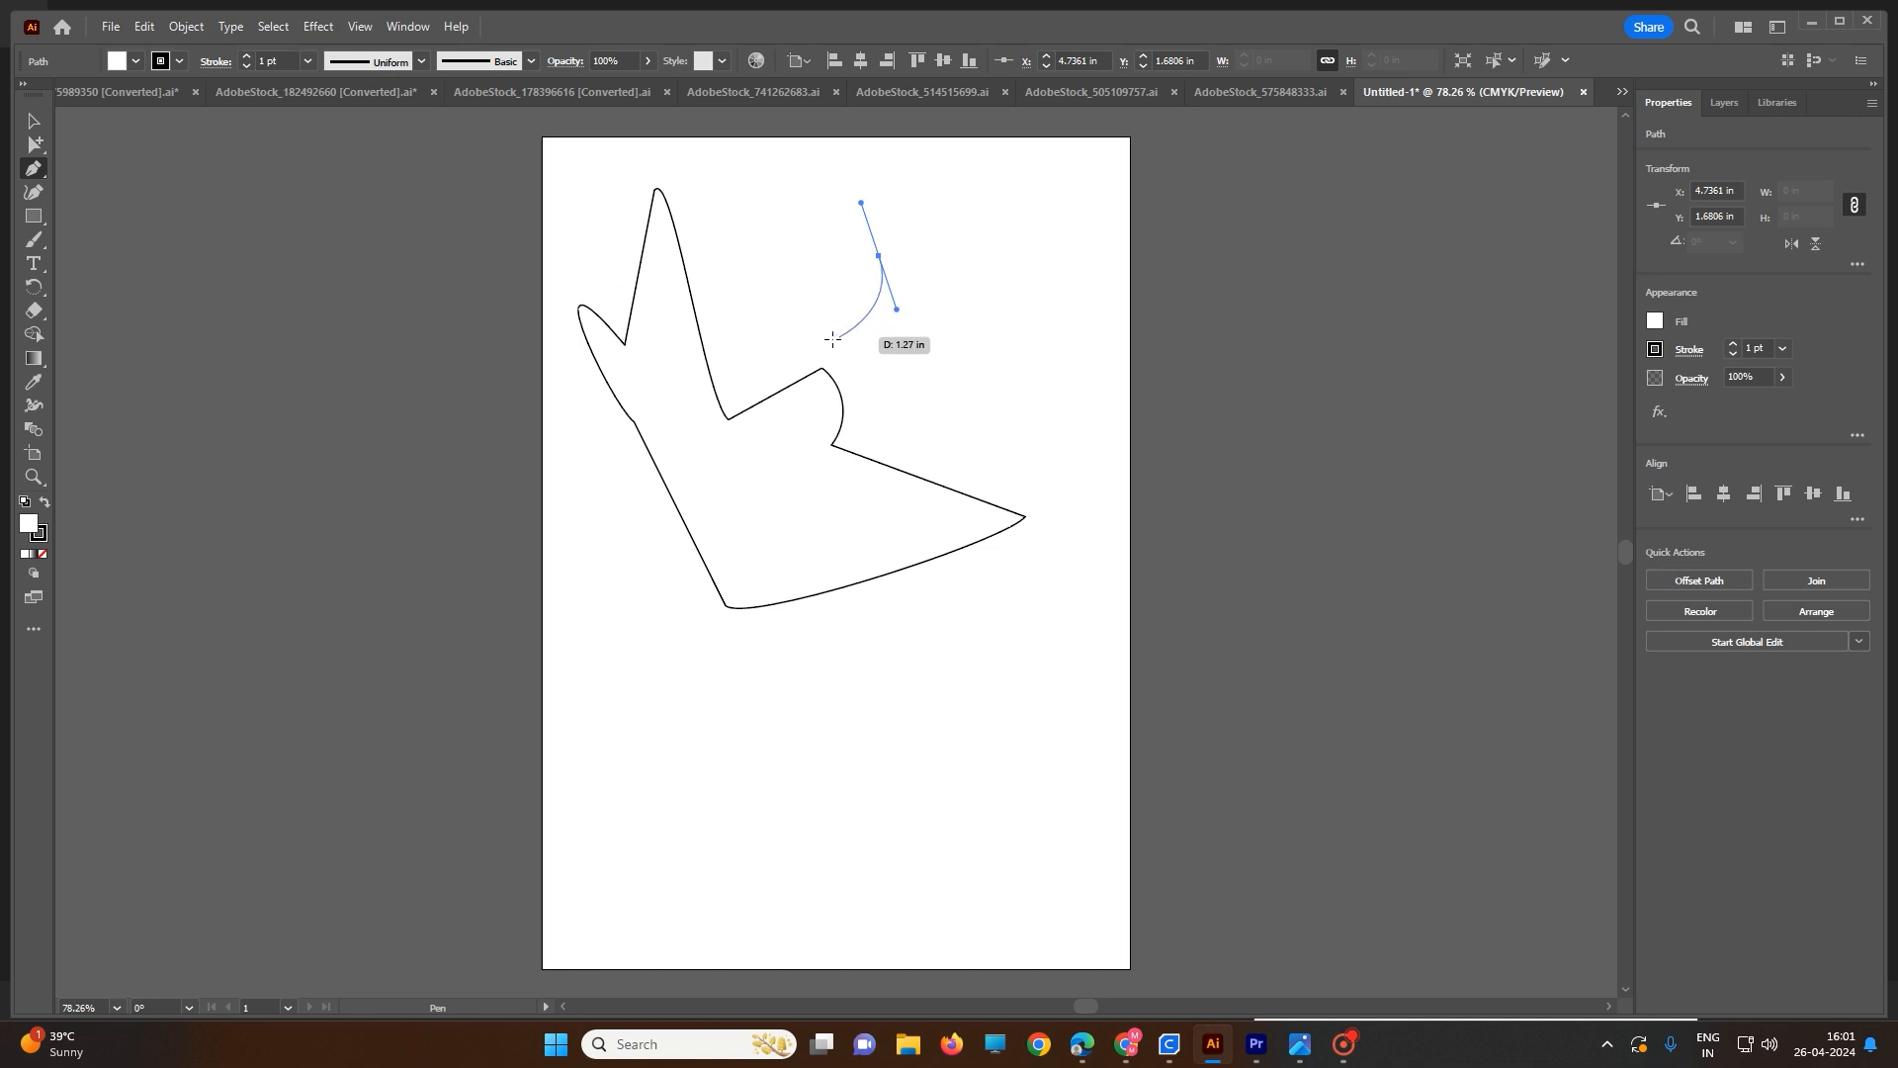
drag(810, 339, 802, 263)
click(801, 262)
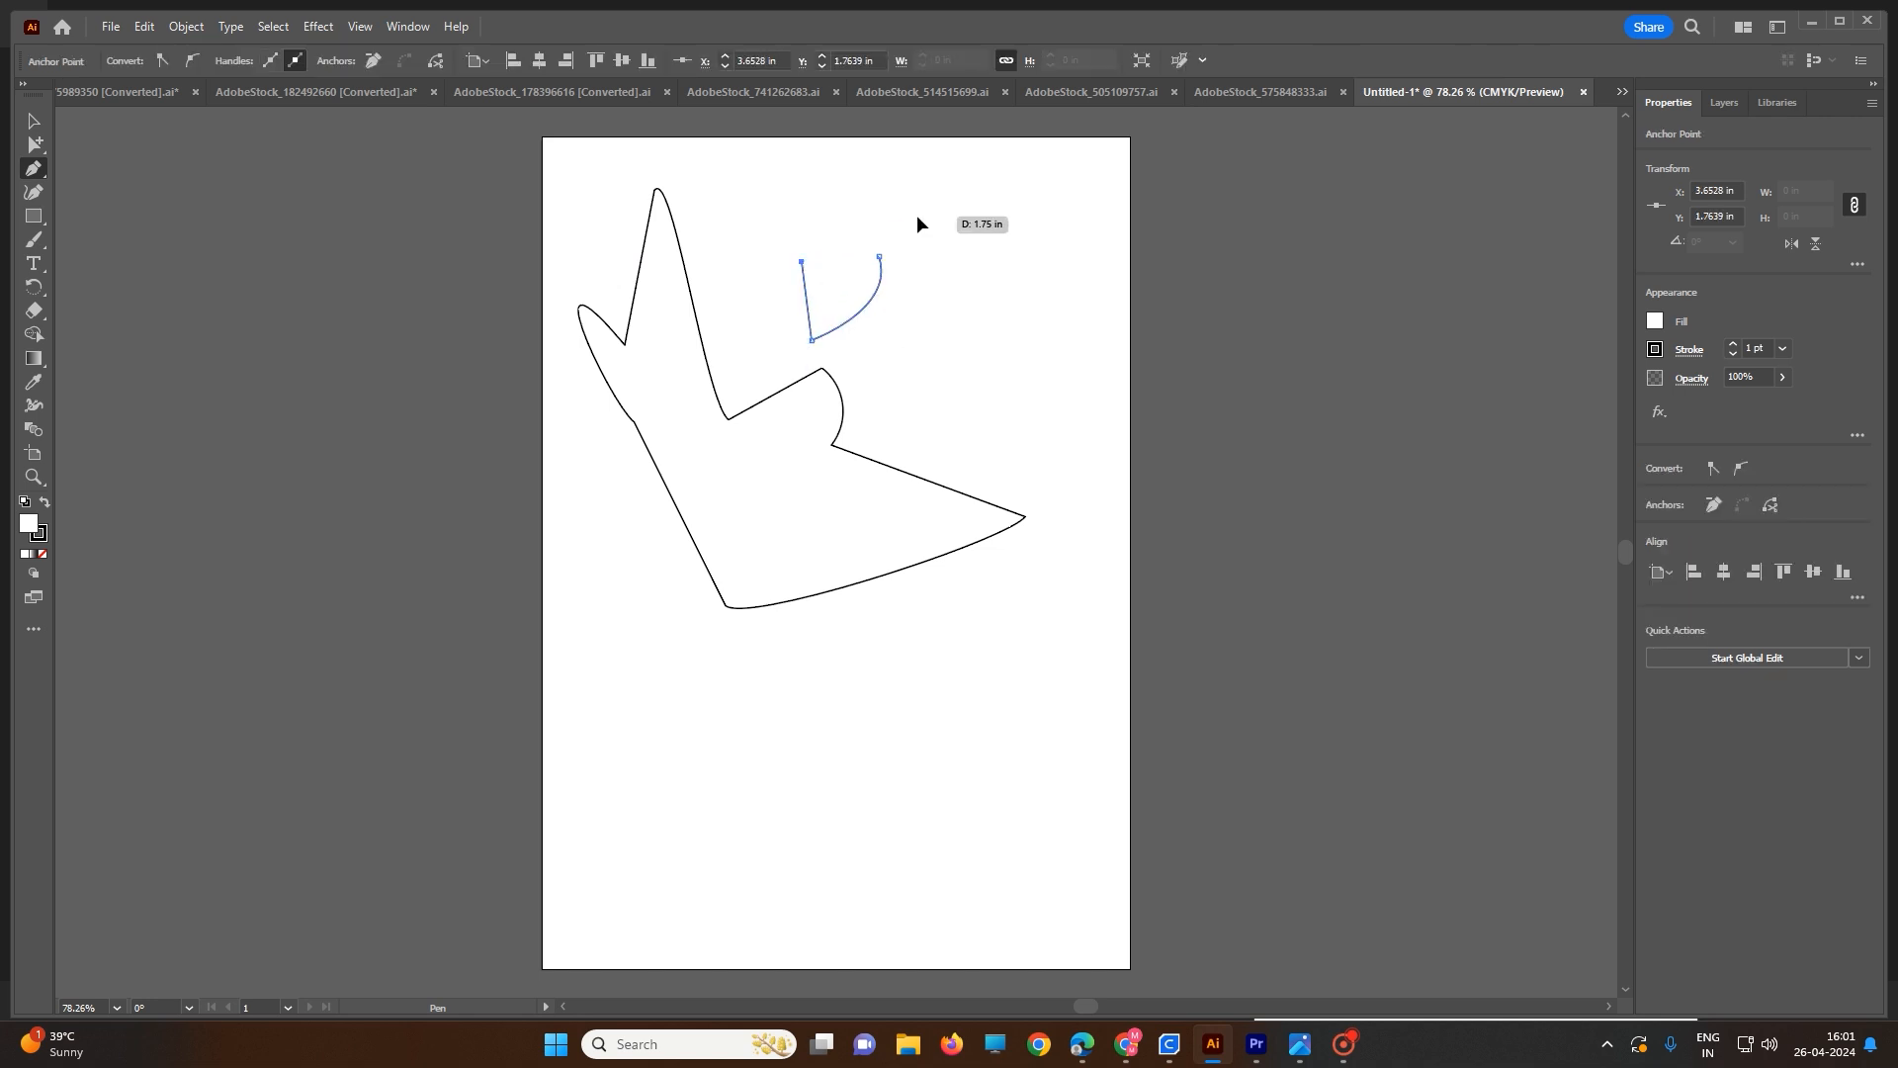
click(917, 216)
click(953, 324)
click(971, 421)
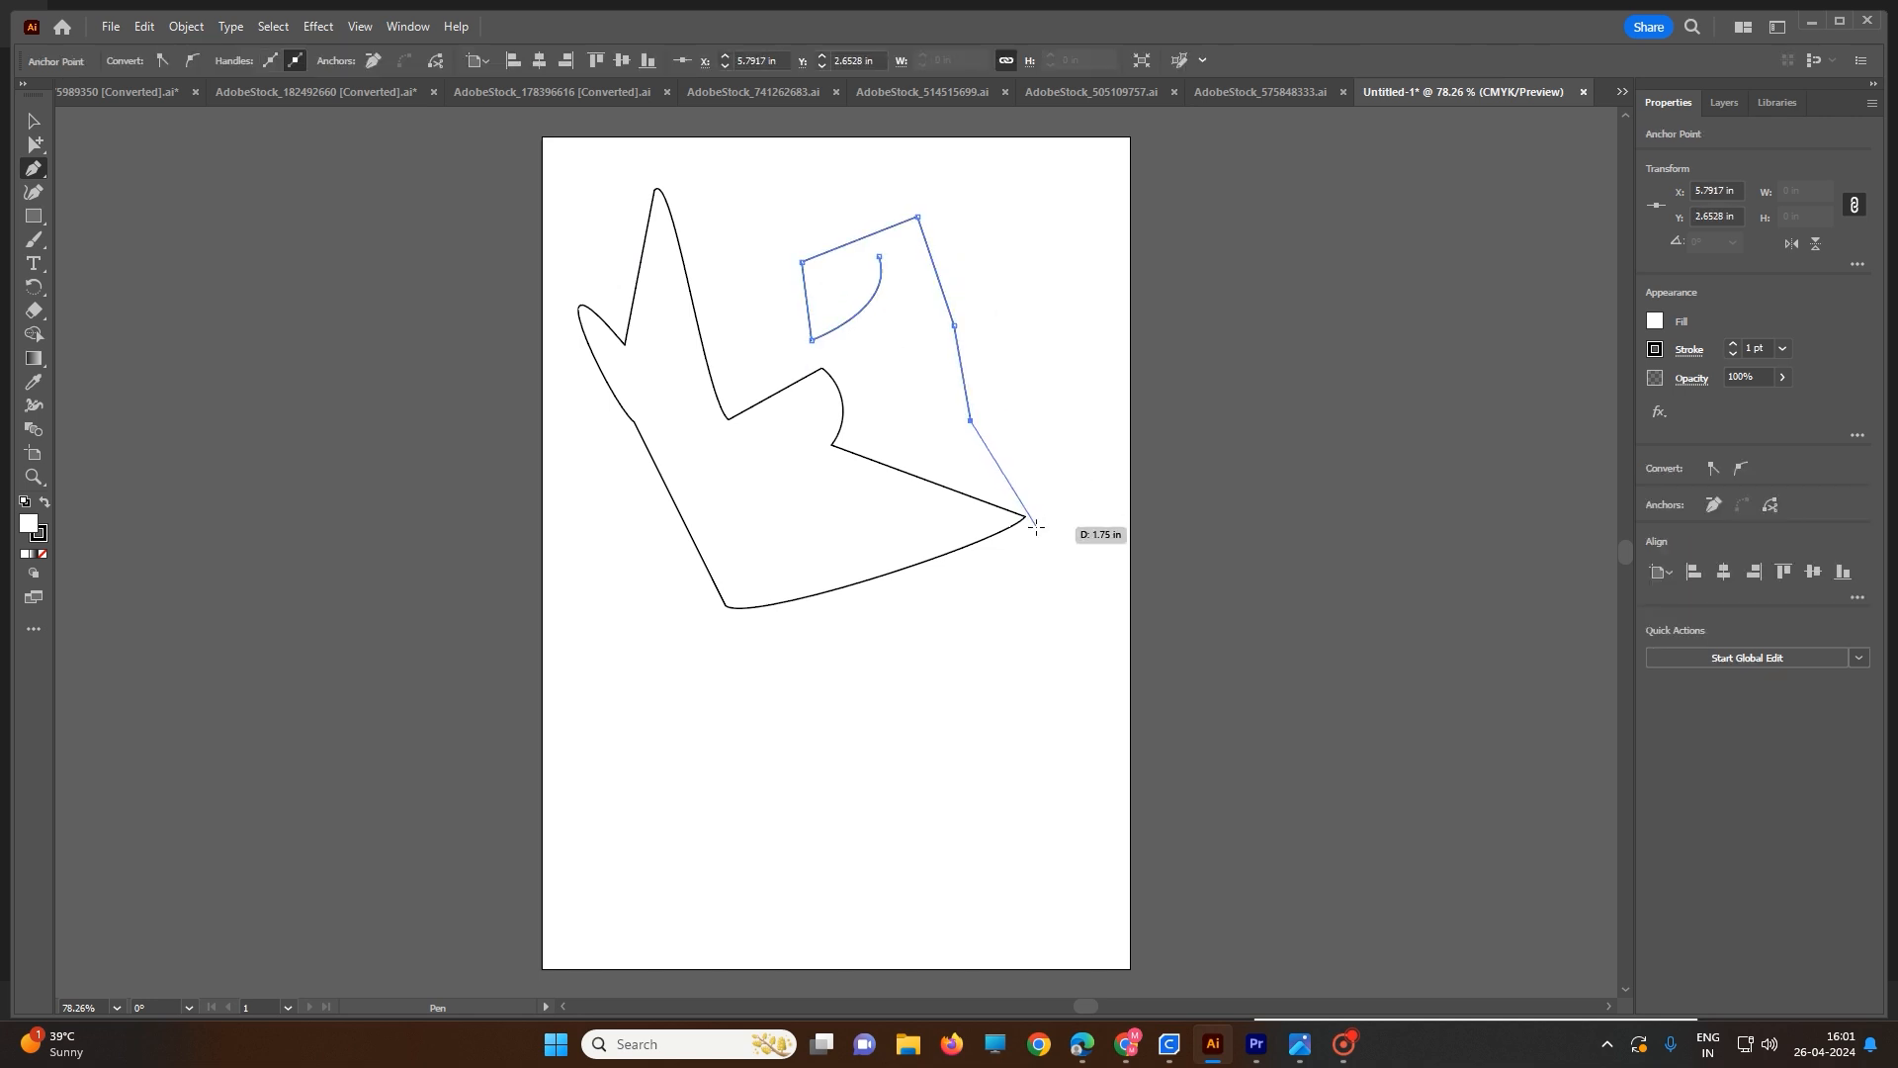
click(1026, 515)
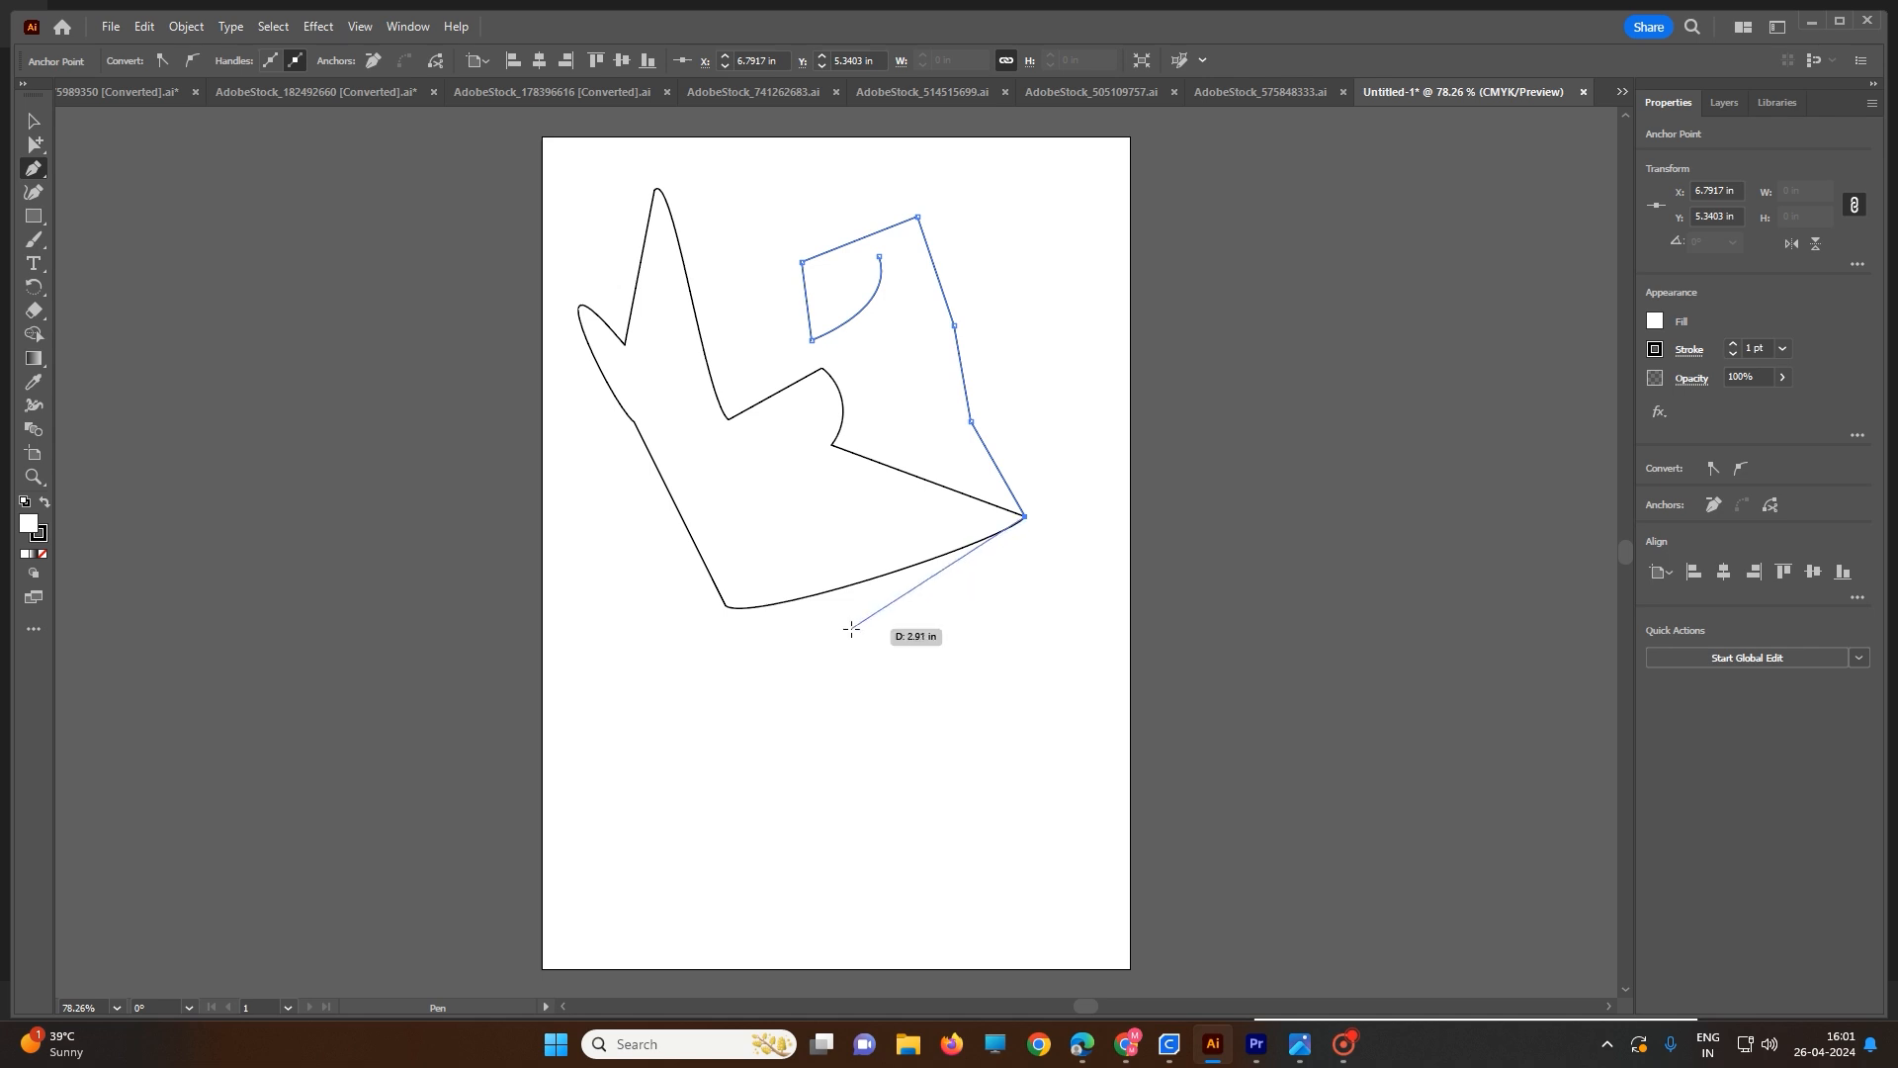
- In the AdobeStock_178396616 document, trace the first roll-up banner with a closed rectangular Pen path and start a curved path over it
click(552, 92)
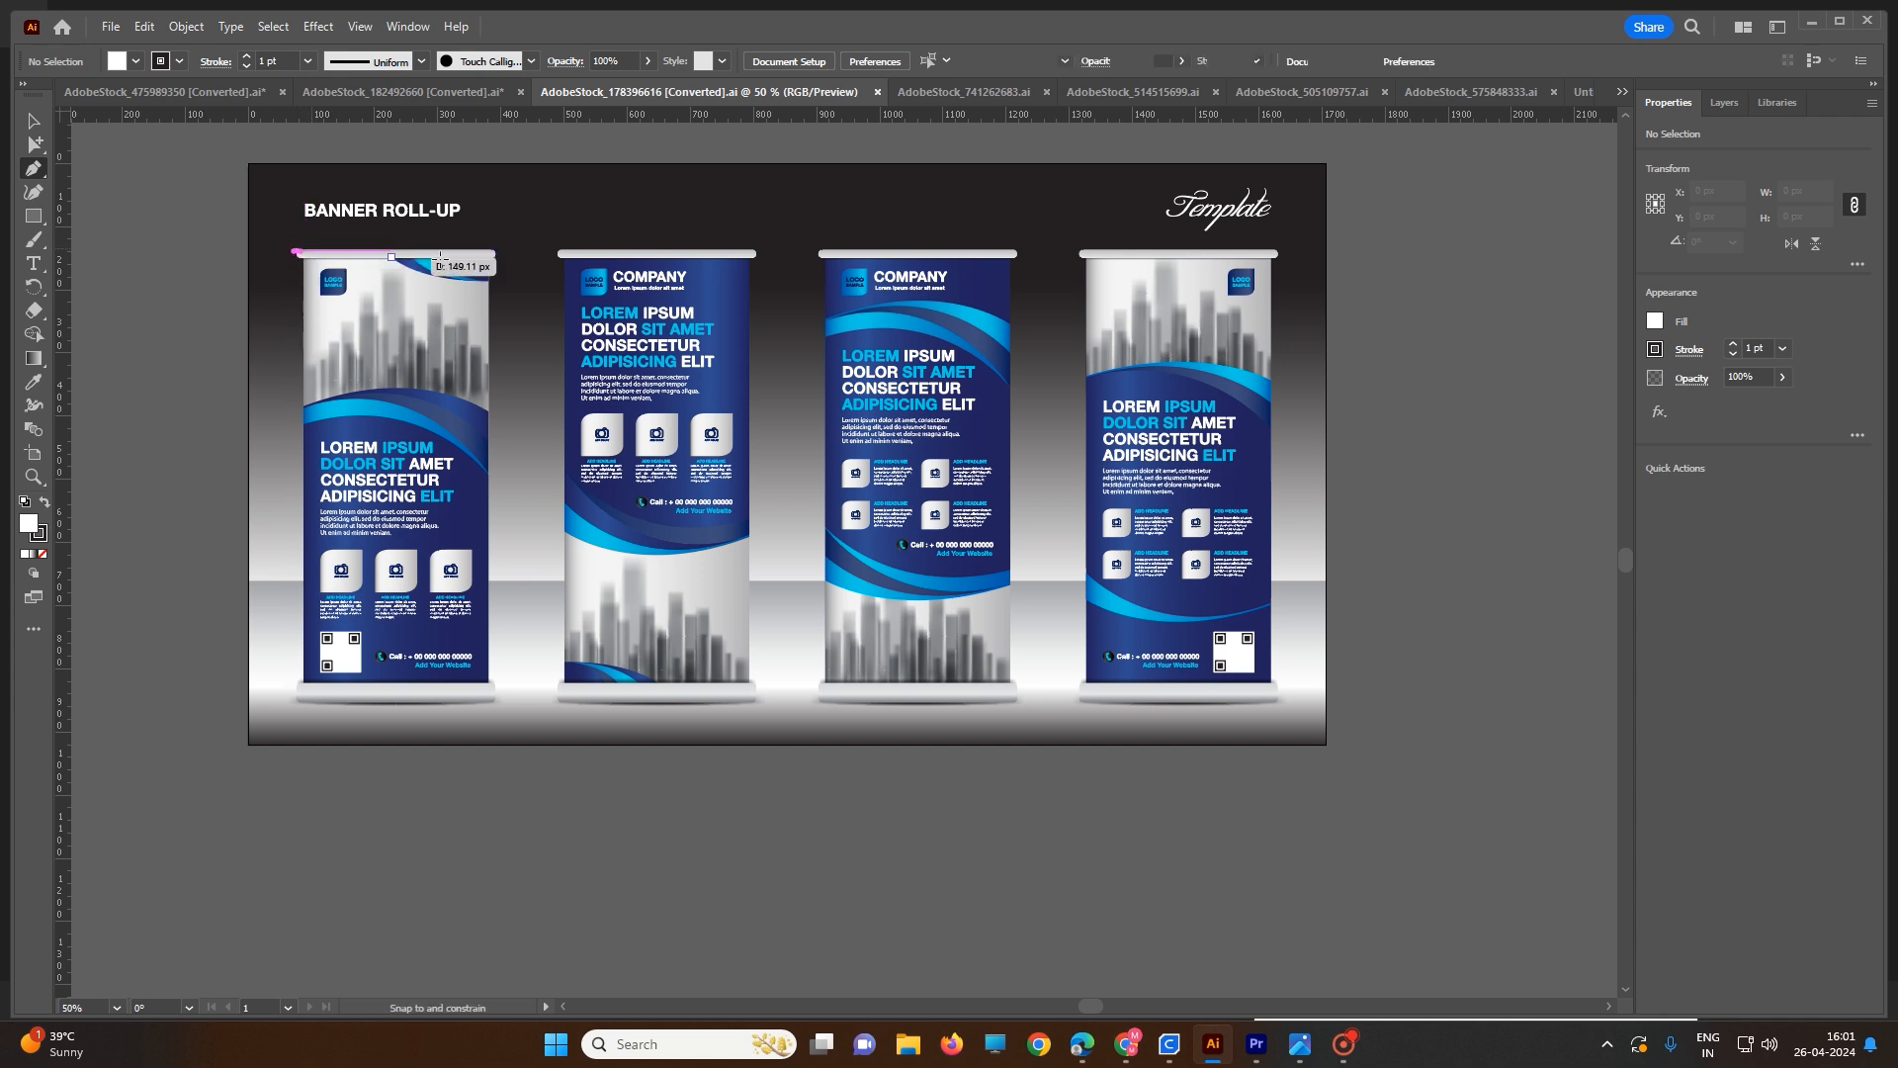
click(494, 253)
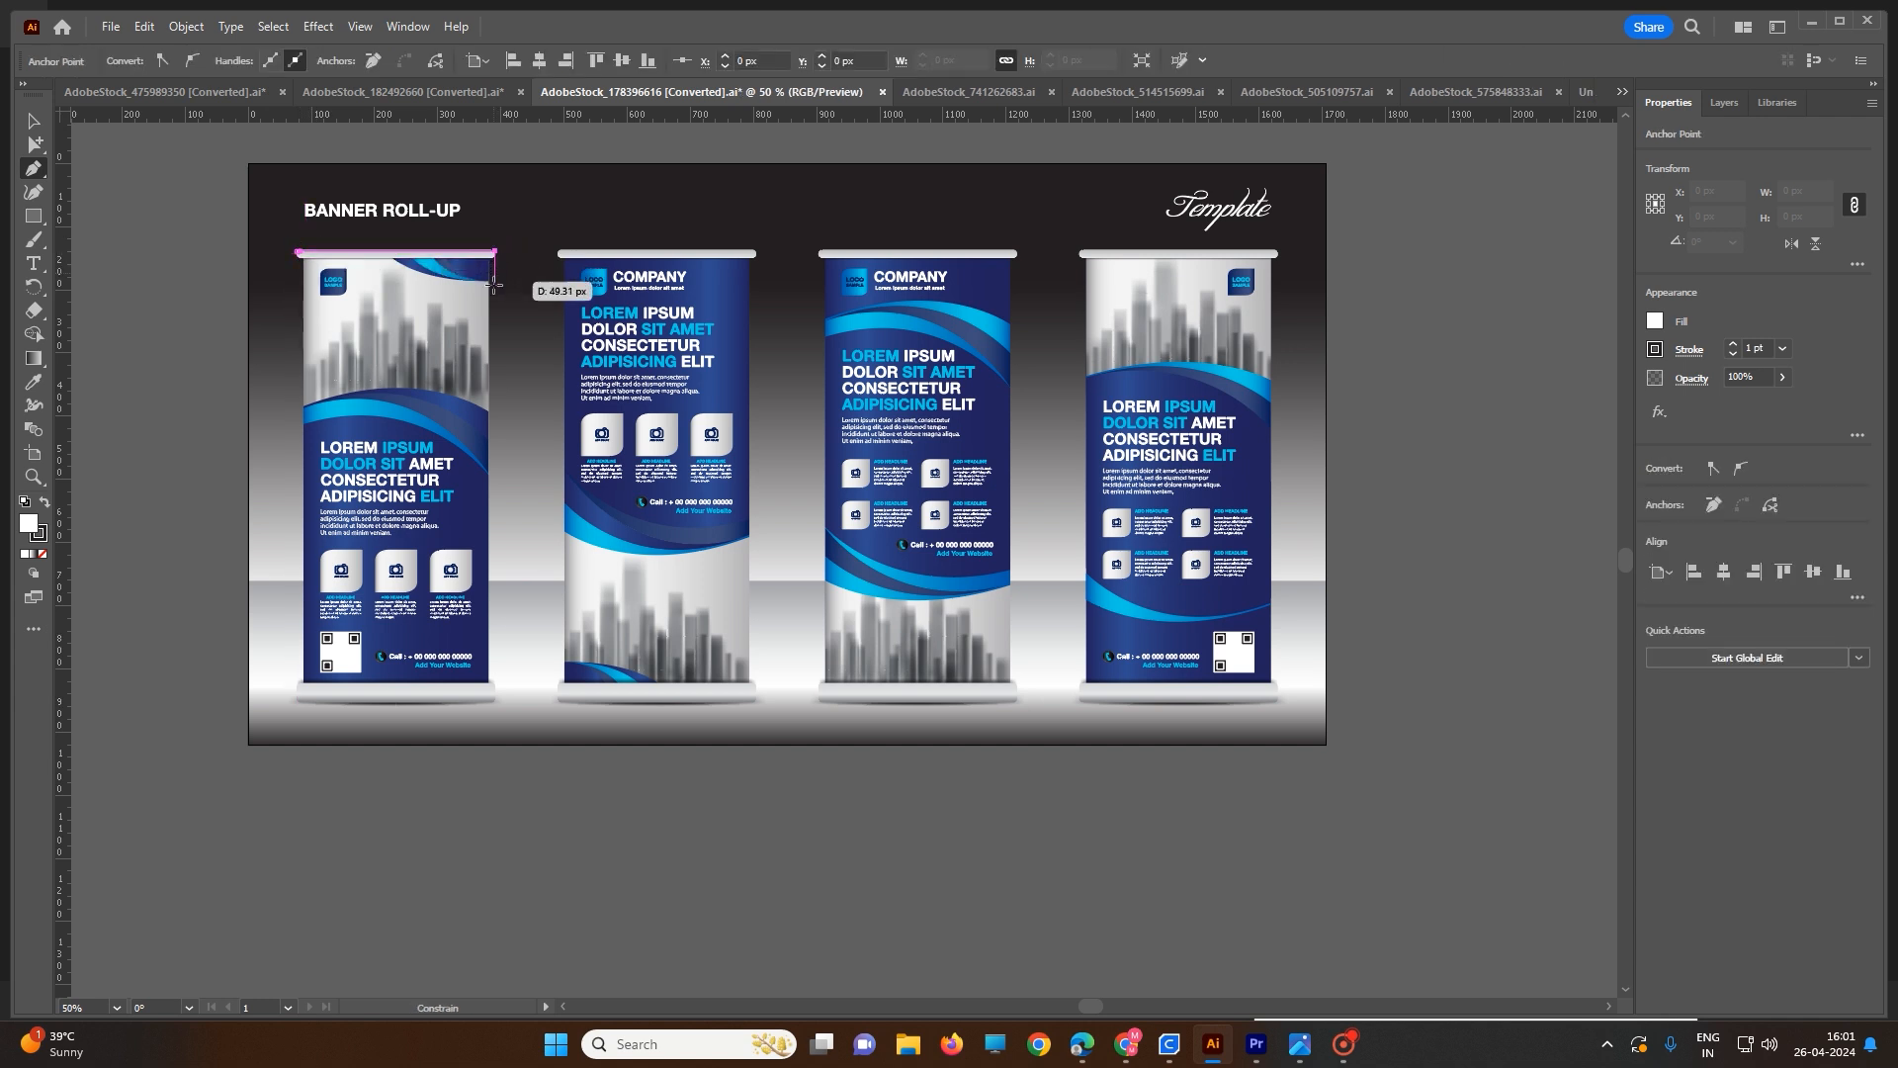
click(495, 682)
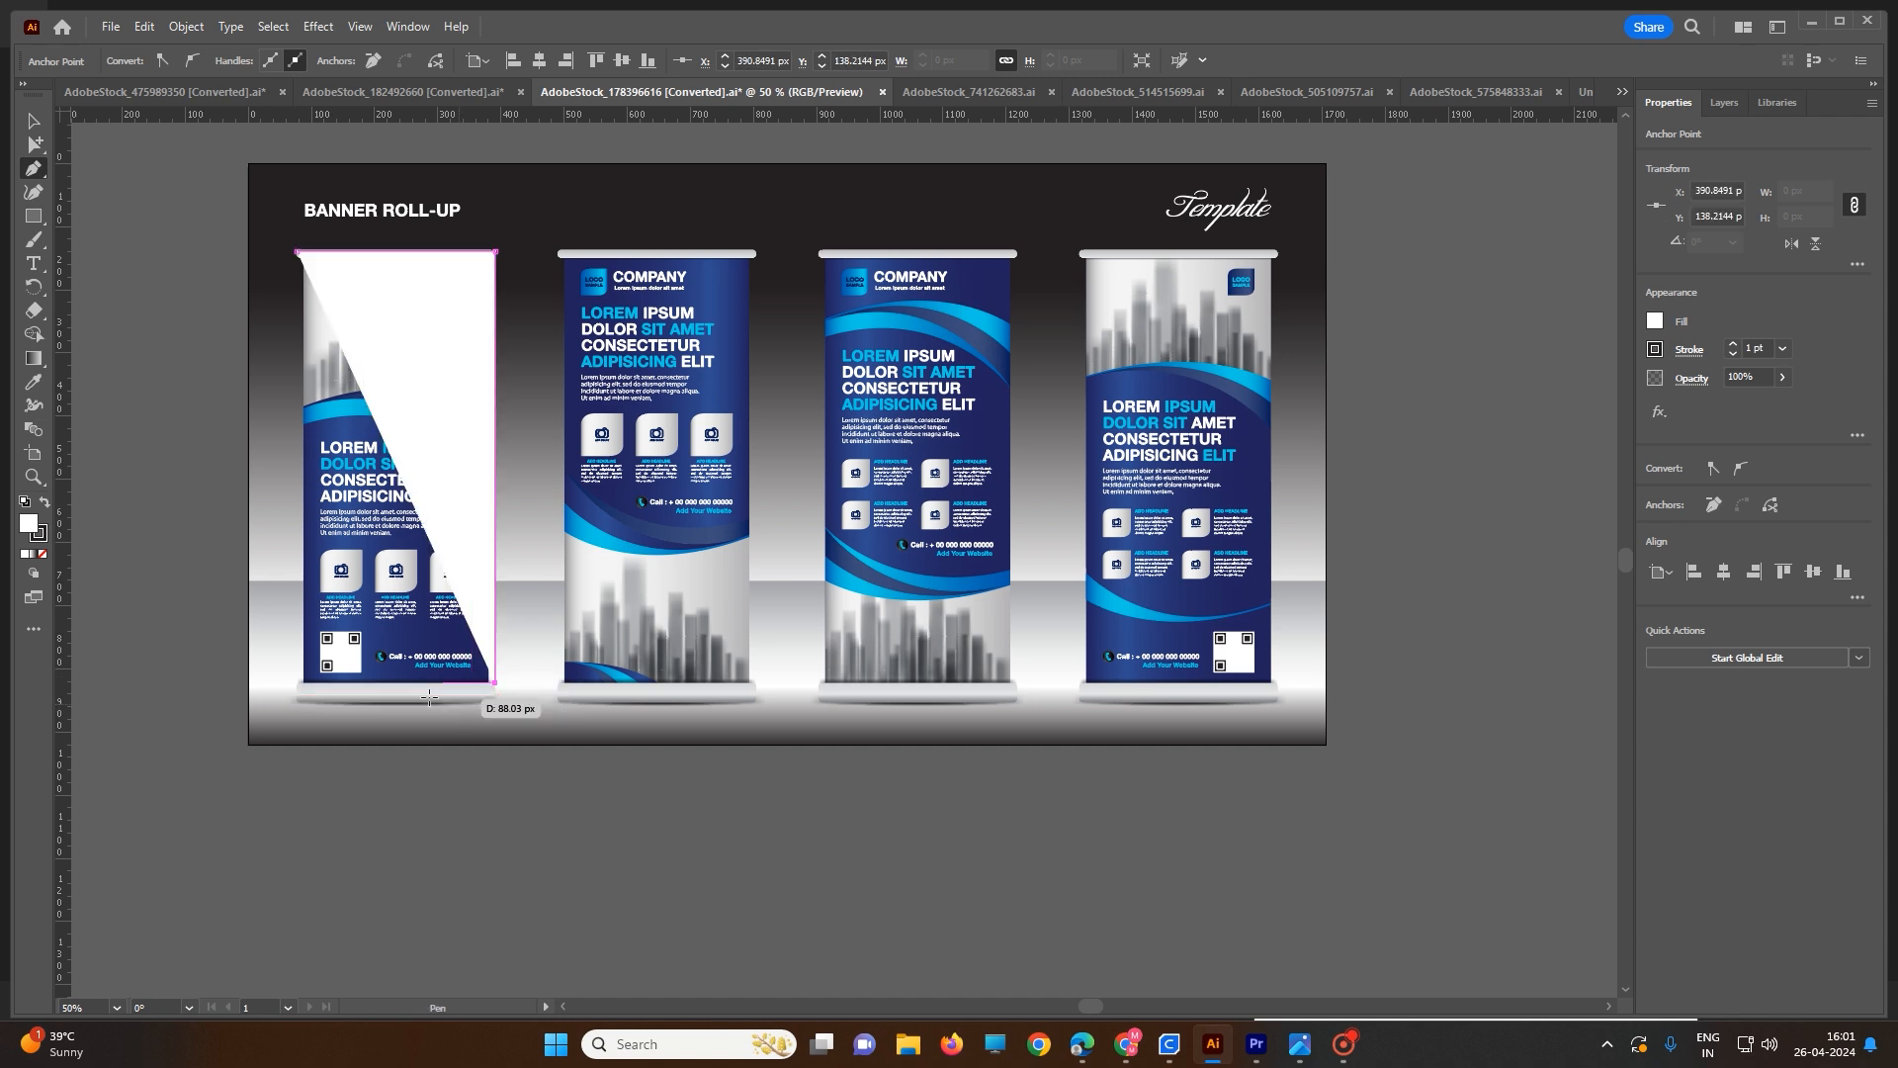
click(298, 682)
click(297, 251)
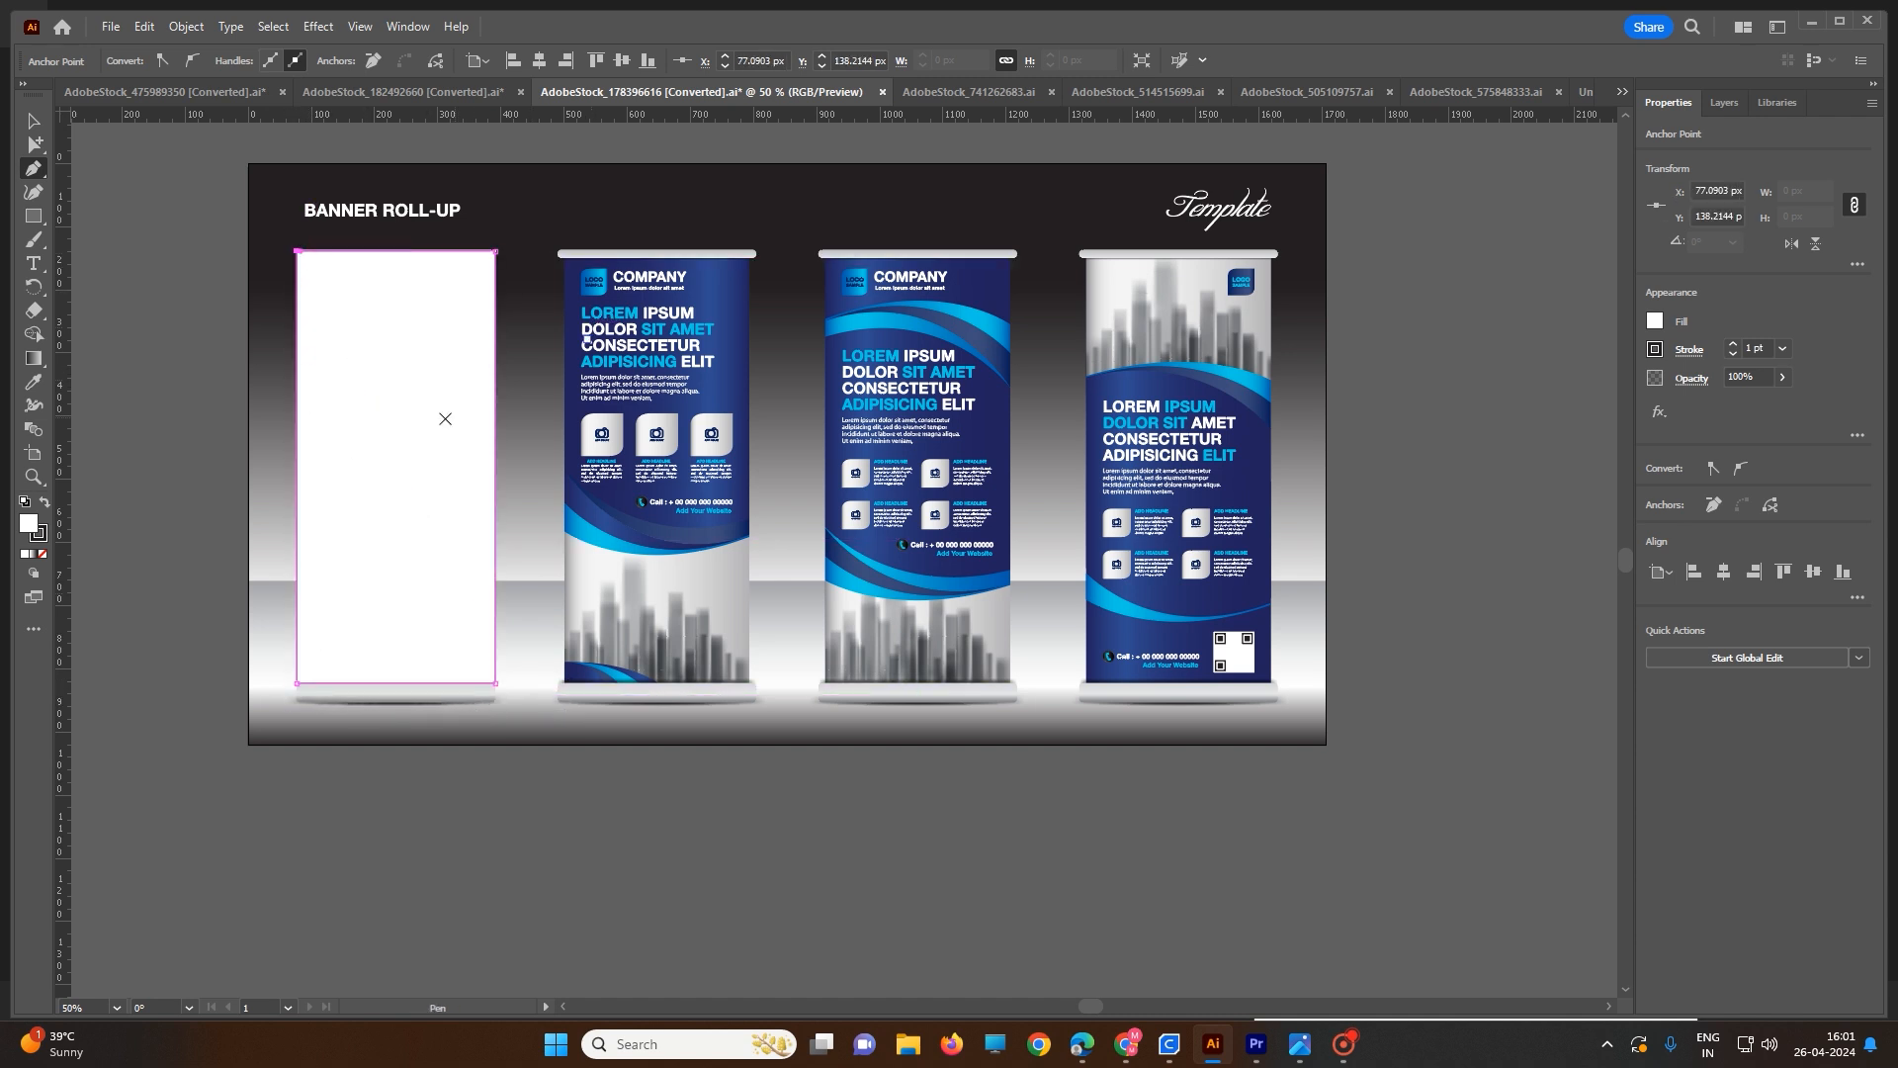
click(109, 302)
click(714, 472)
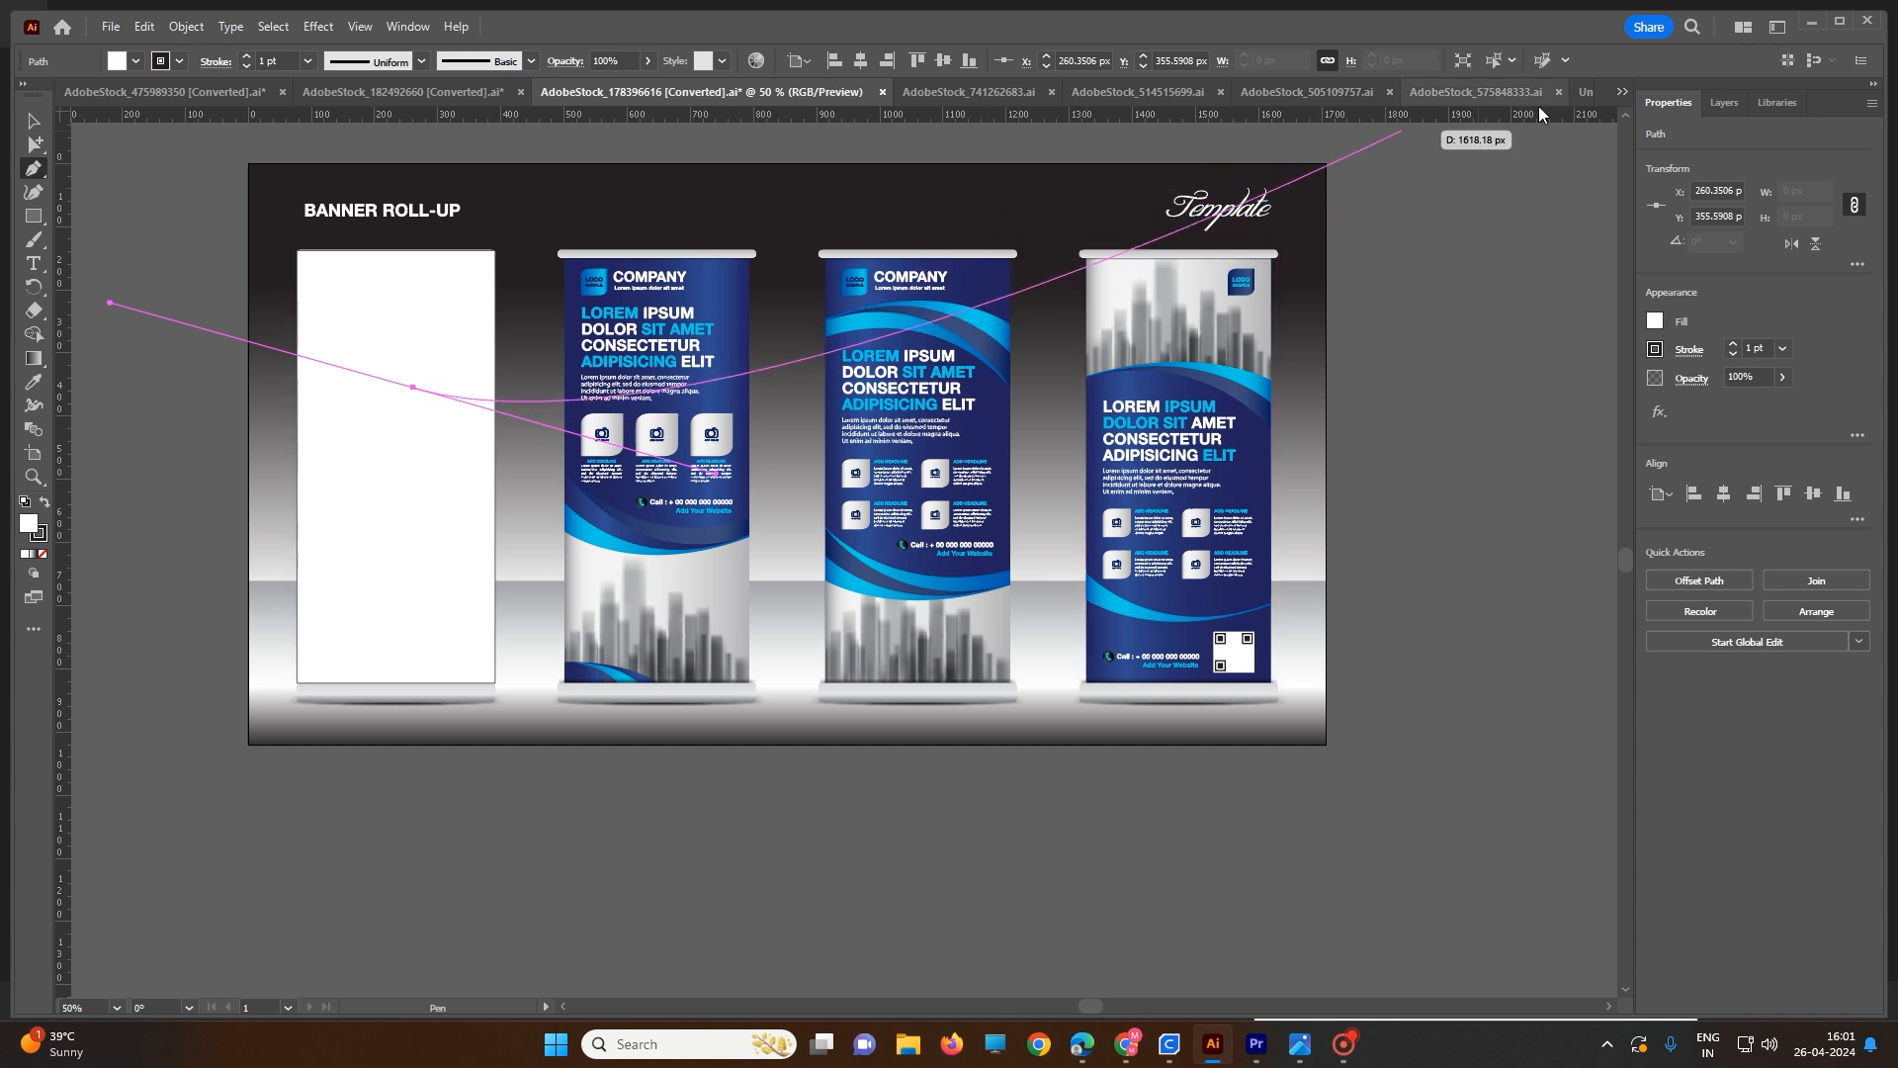
- Back in Untitled-1, extend the open path with the Curvature tool into a double spiral over the artboard's lower half and deselect it
click(1577, 92)
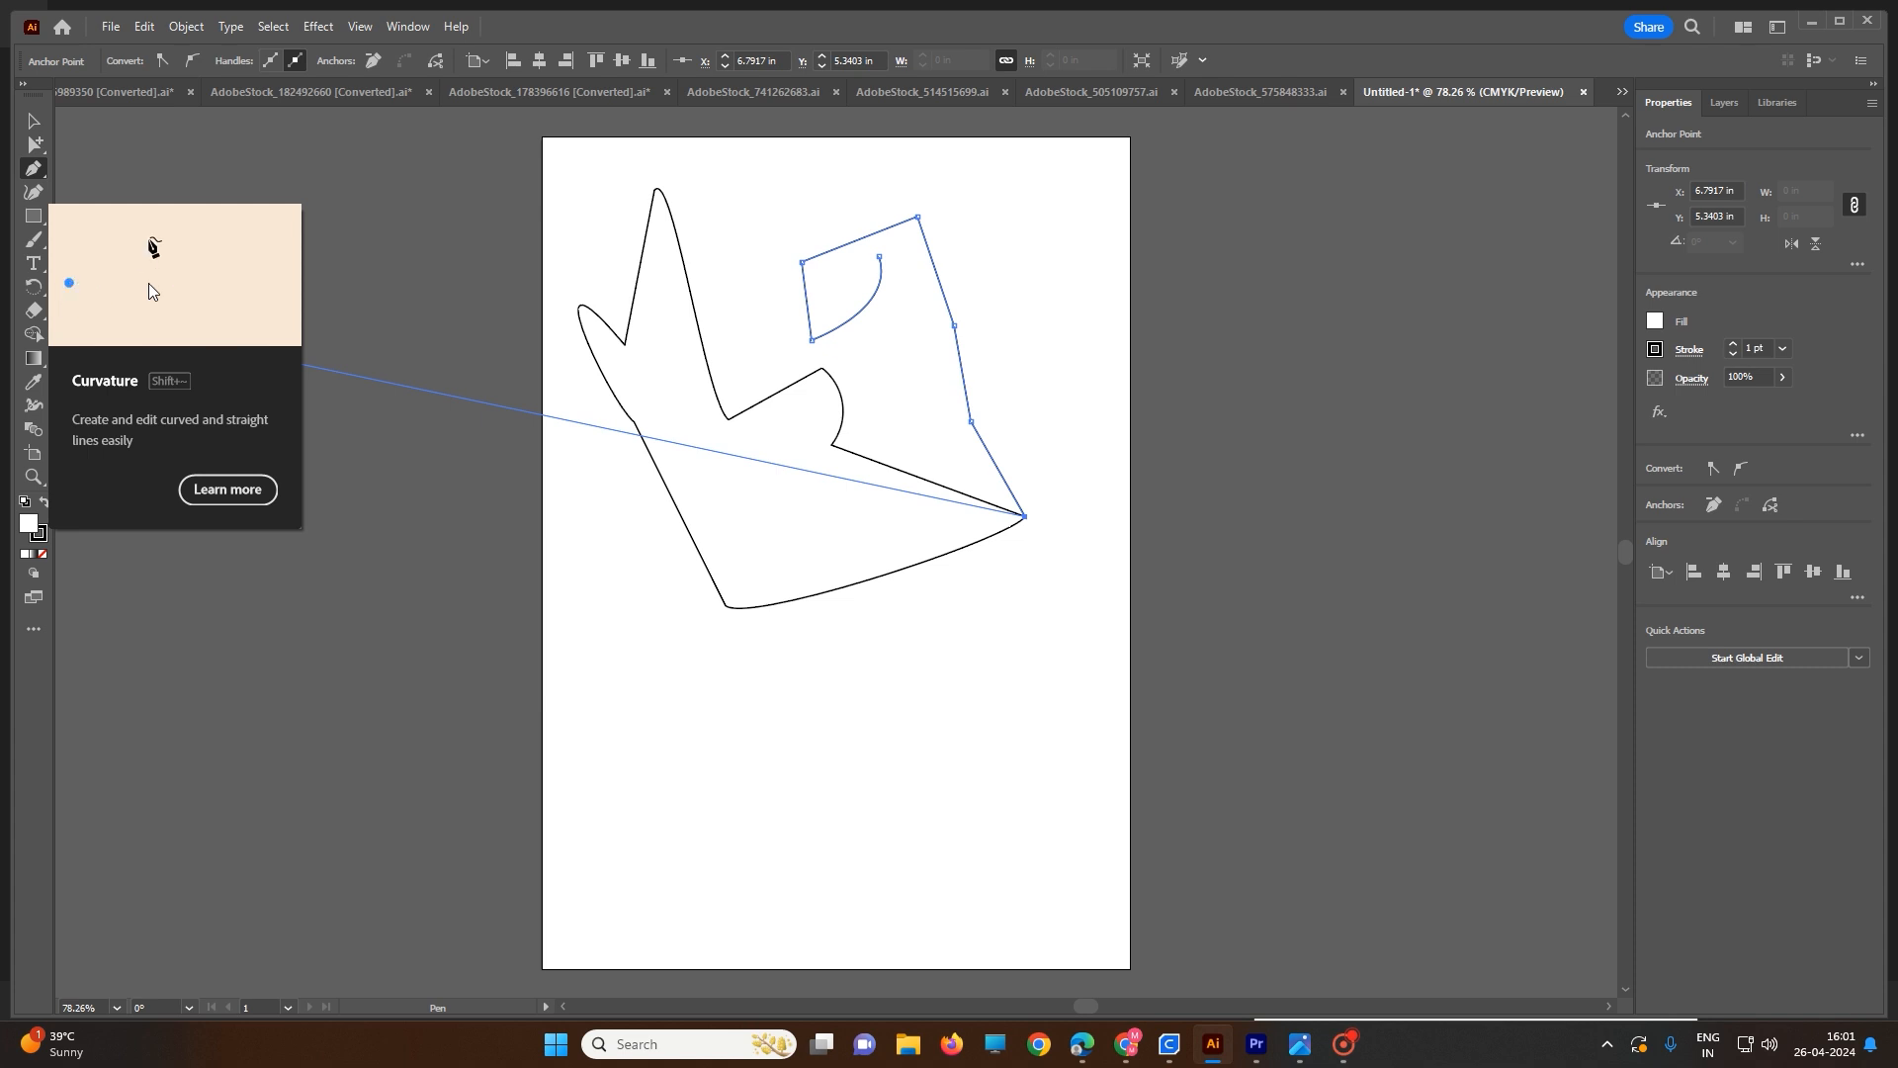
click(32, 192)
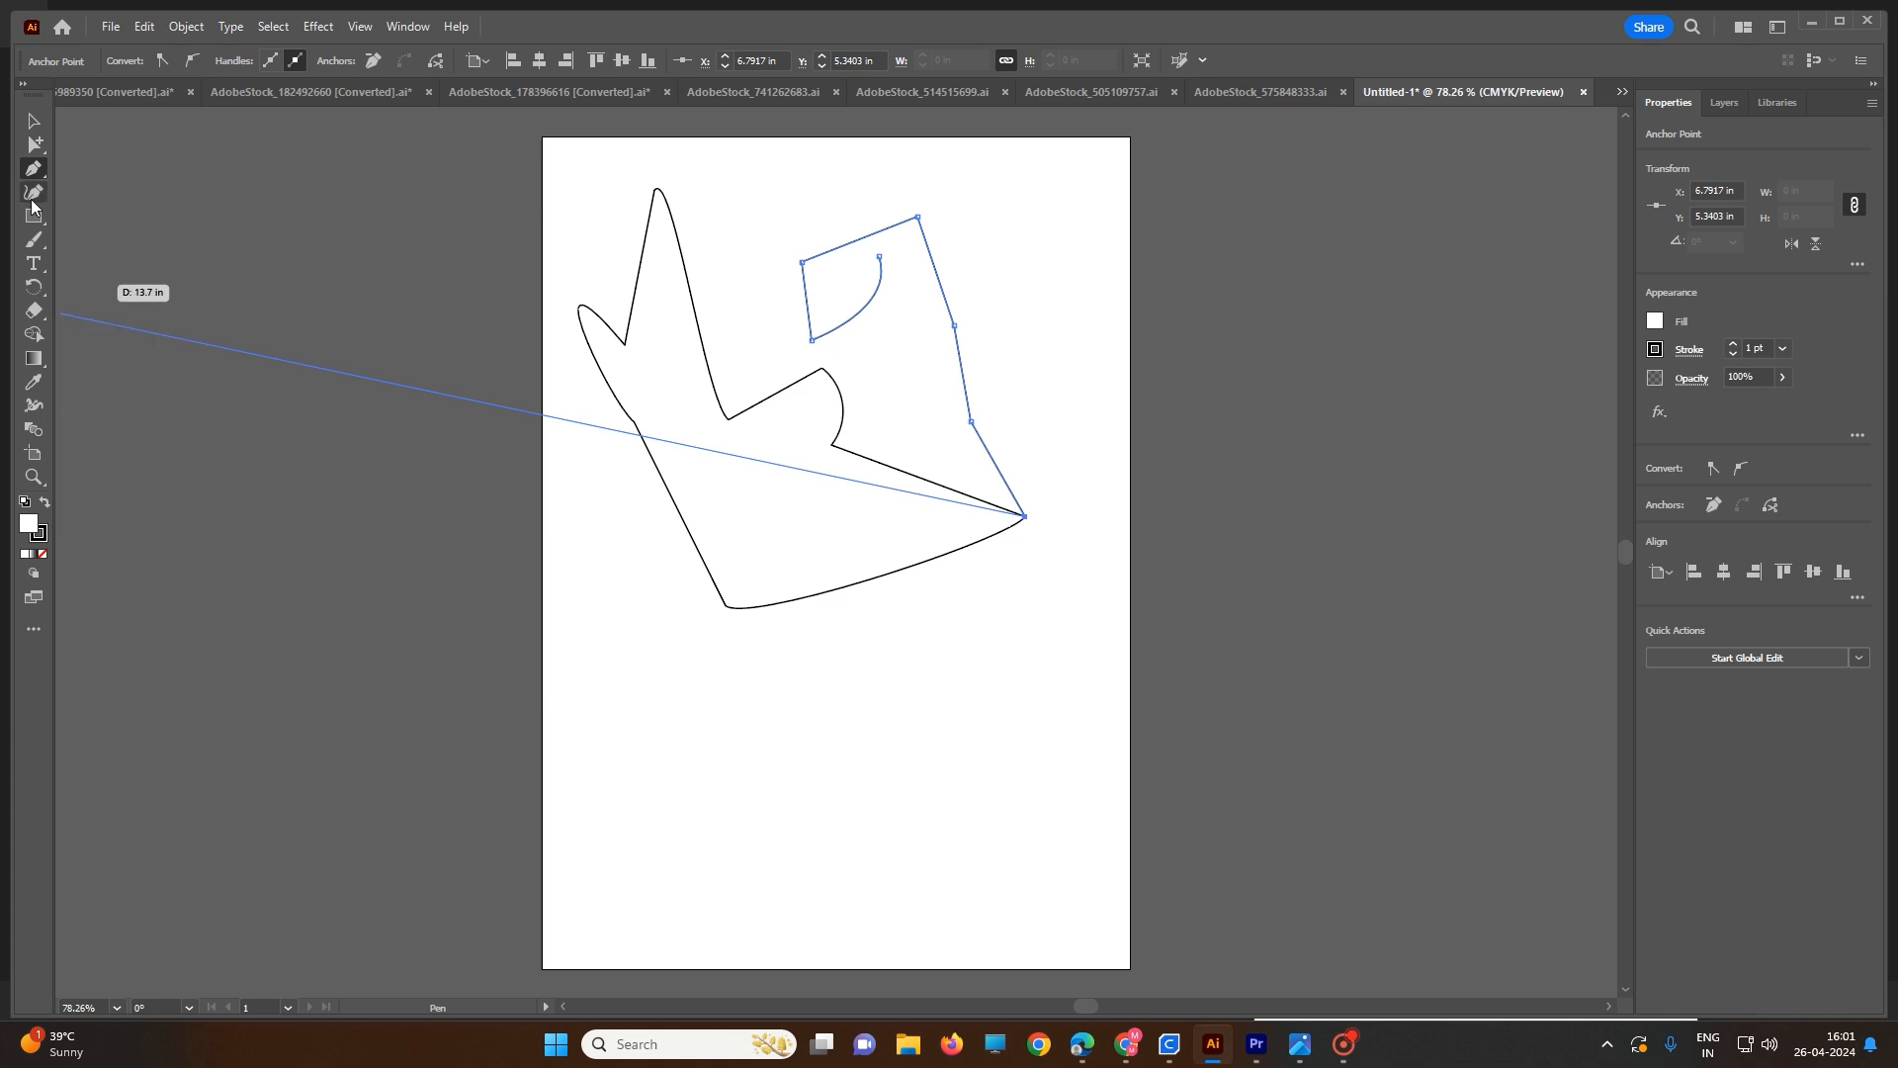
click(732, 736)
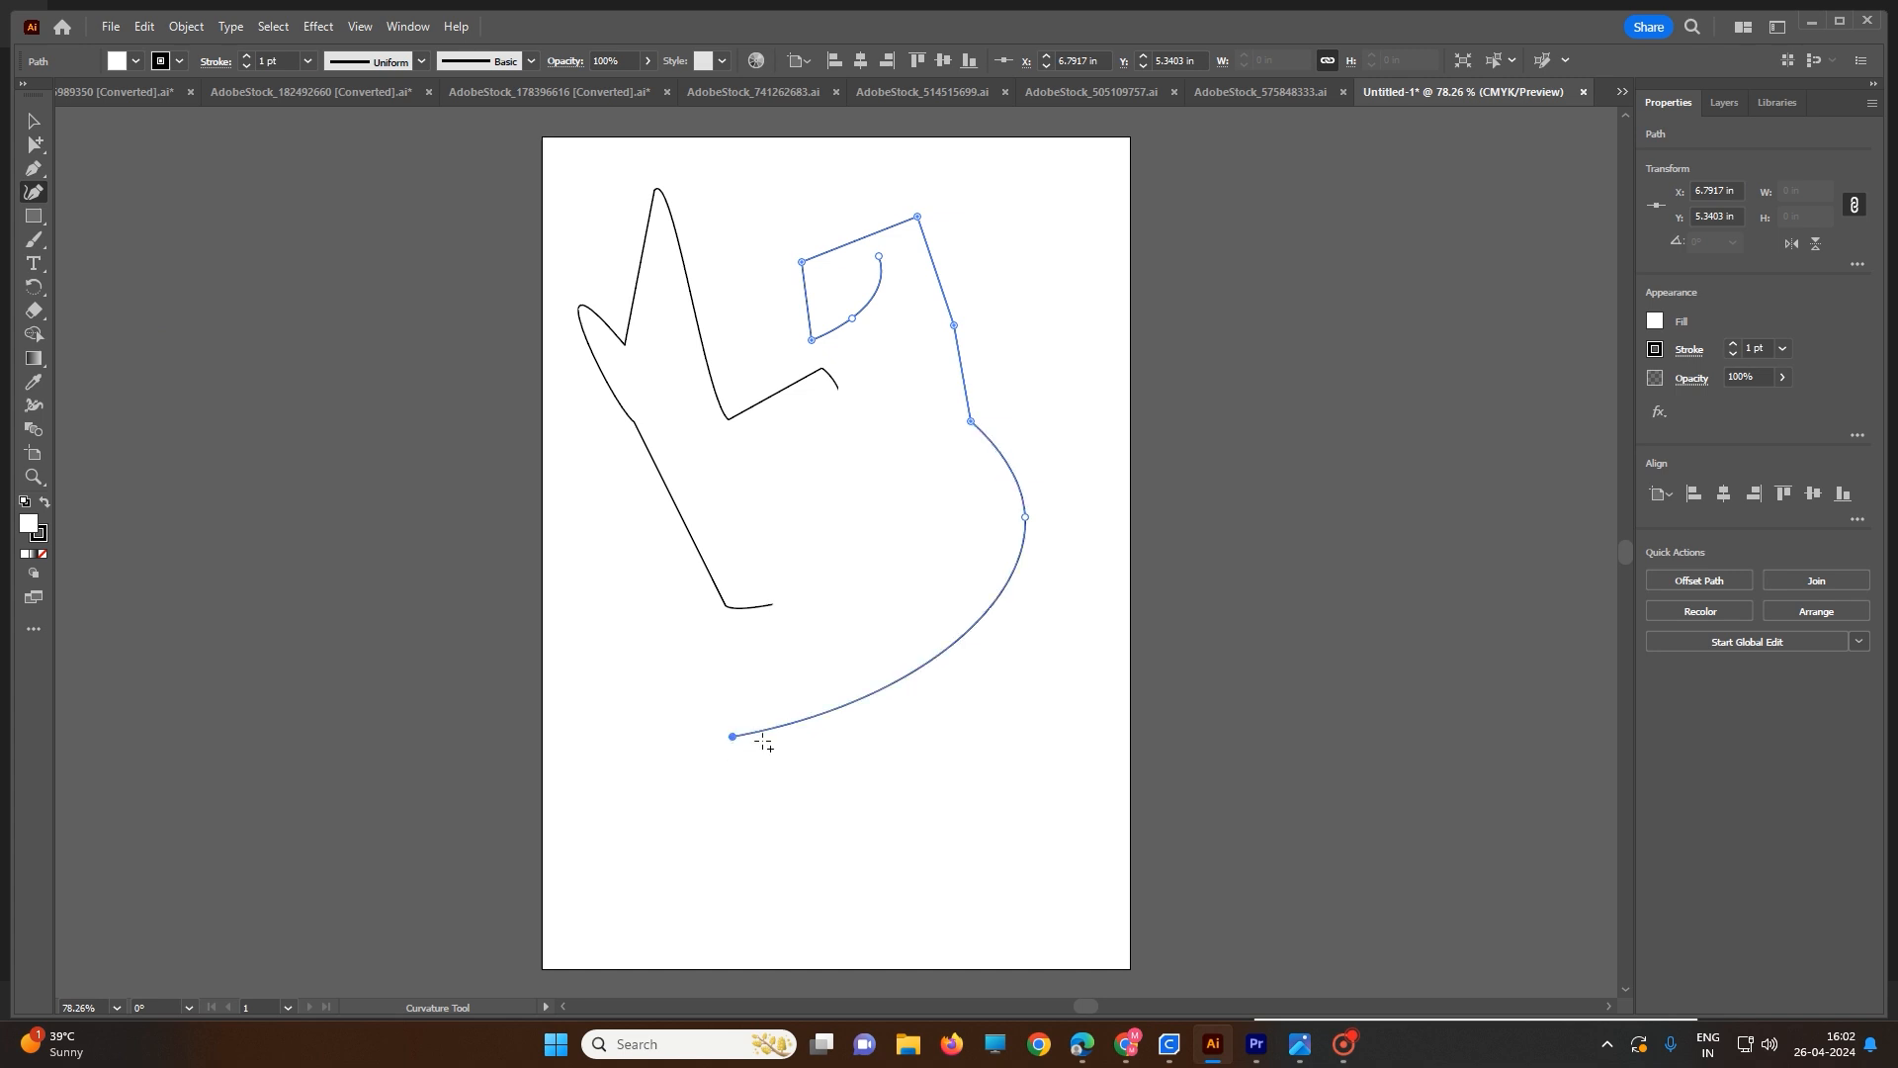
click(859, 798)
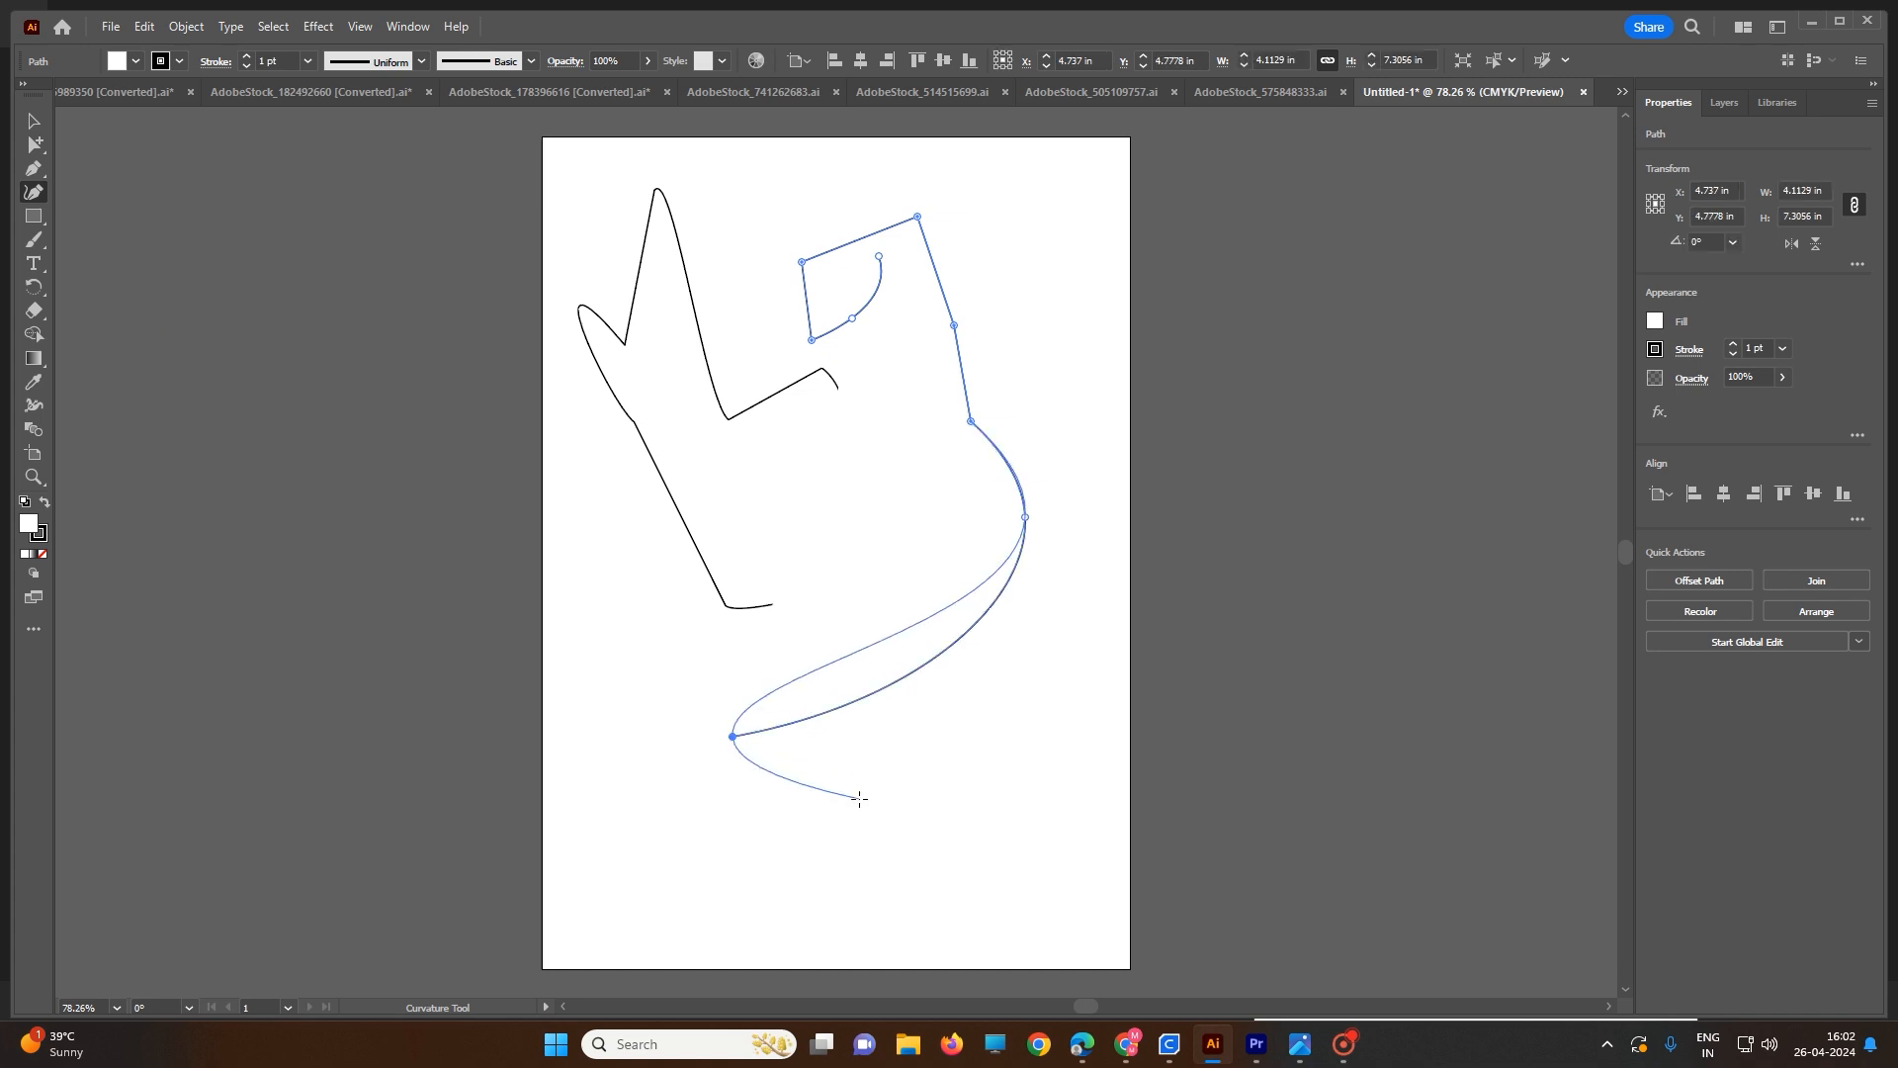
click(974, 673)
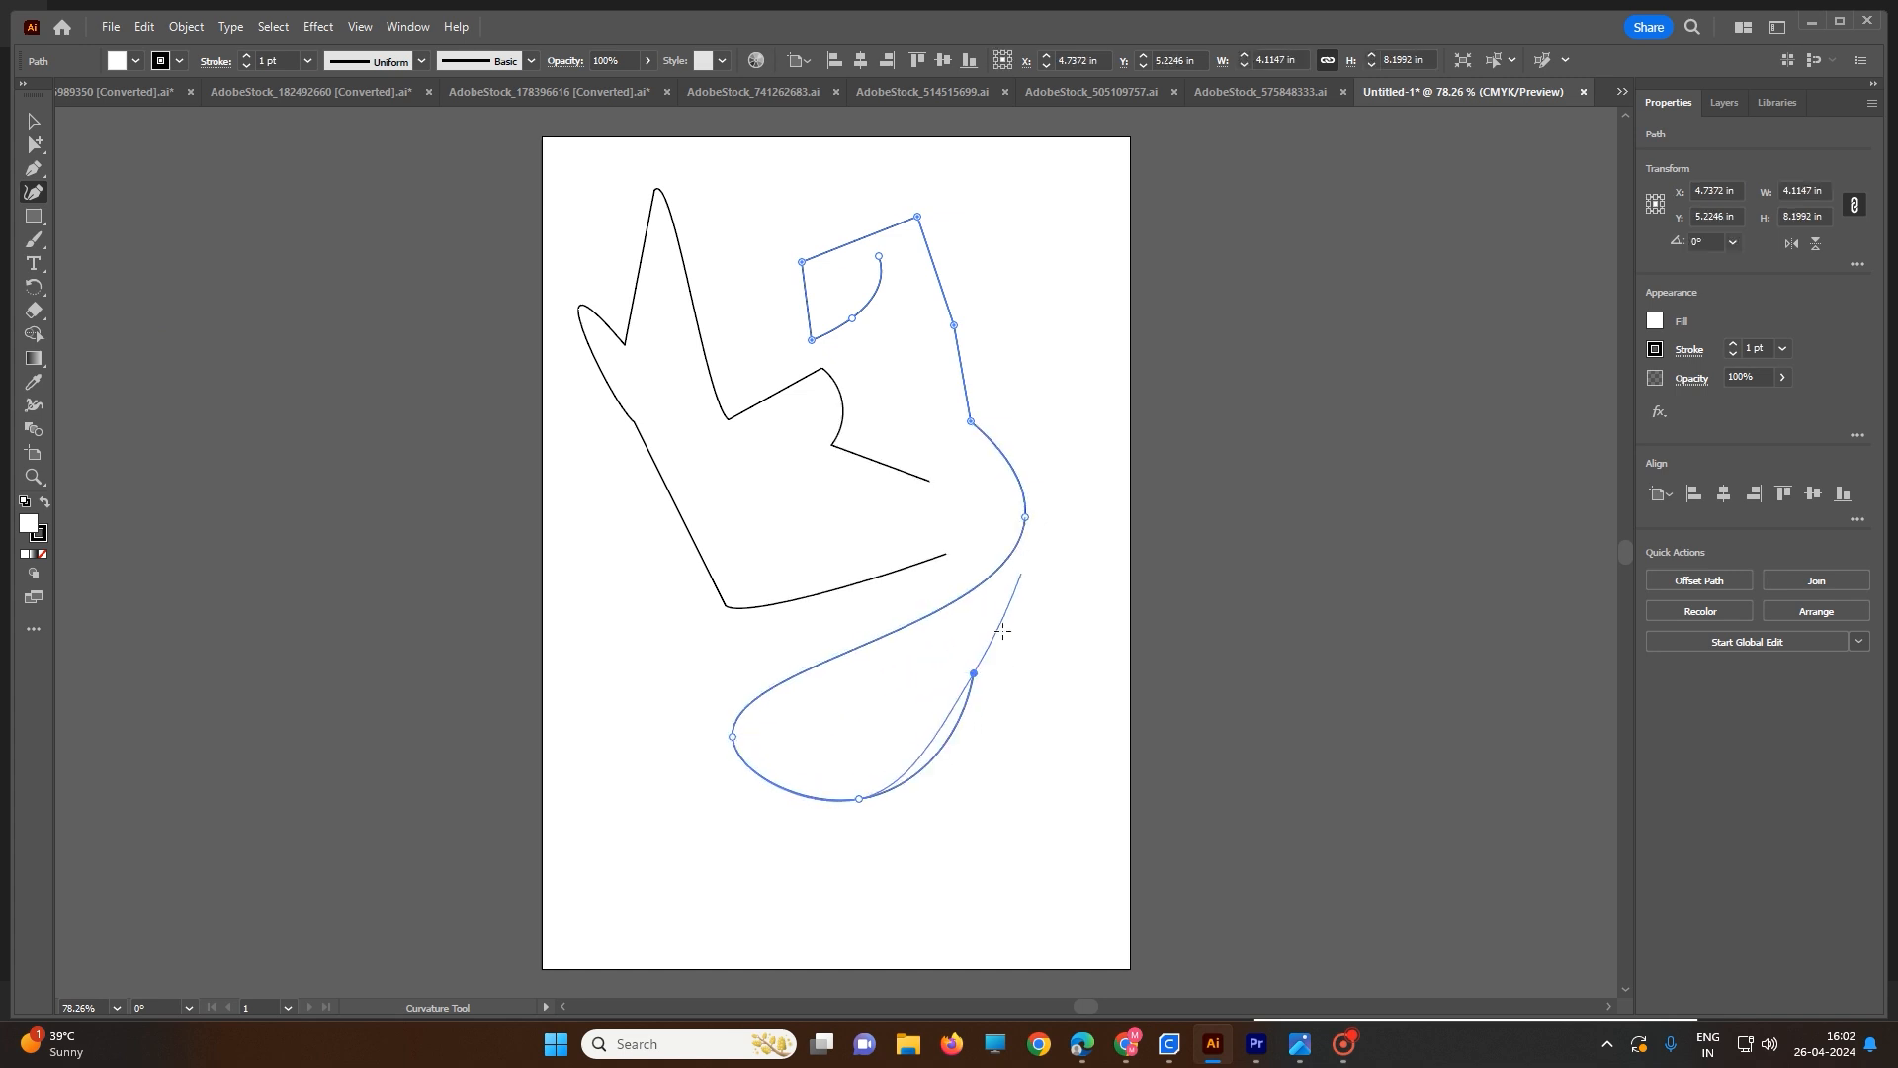
click(872, 602)
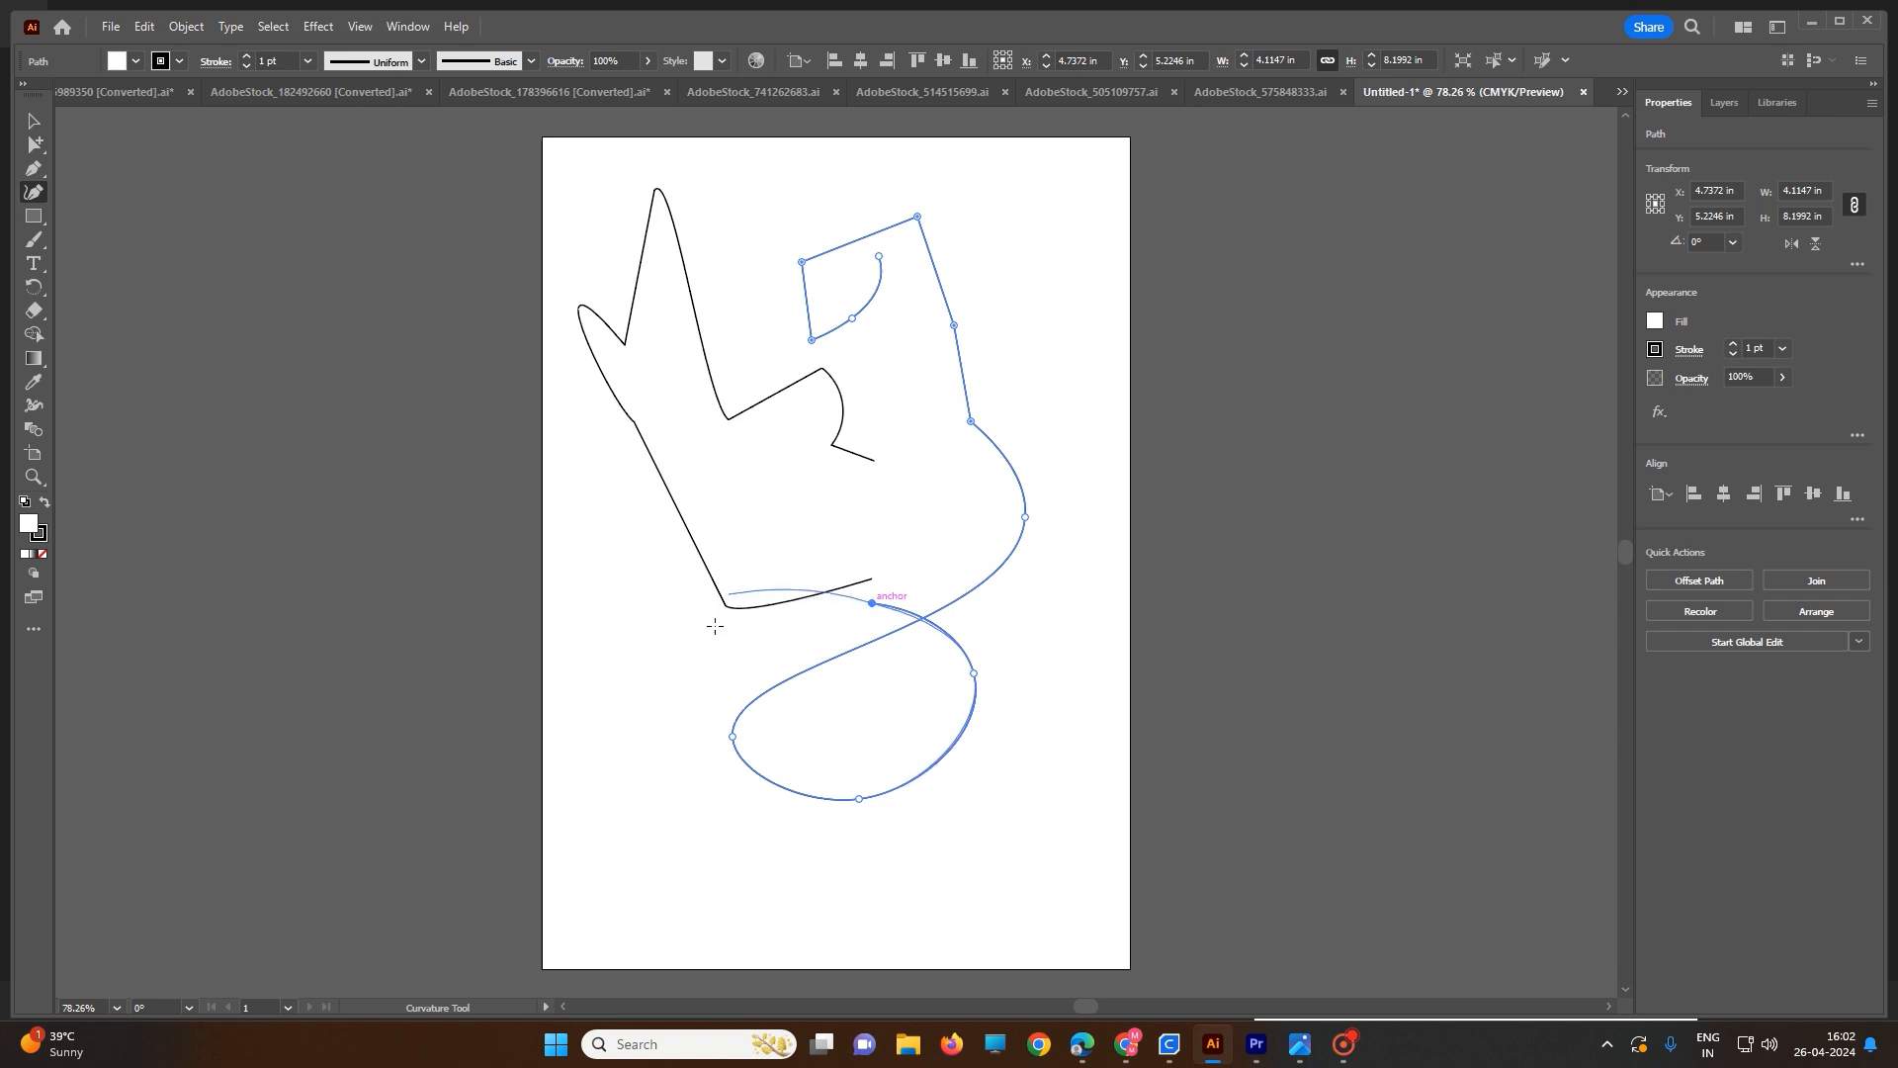
click(666, 655)
click(682, 791)
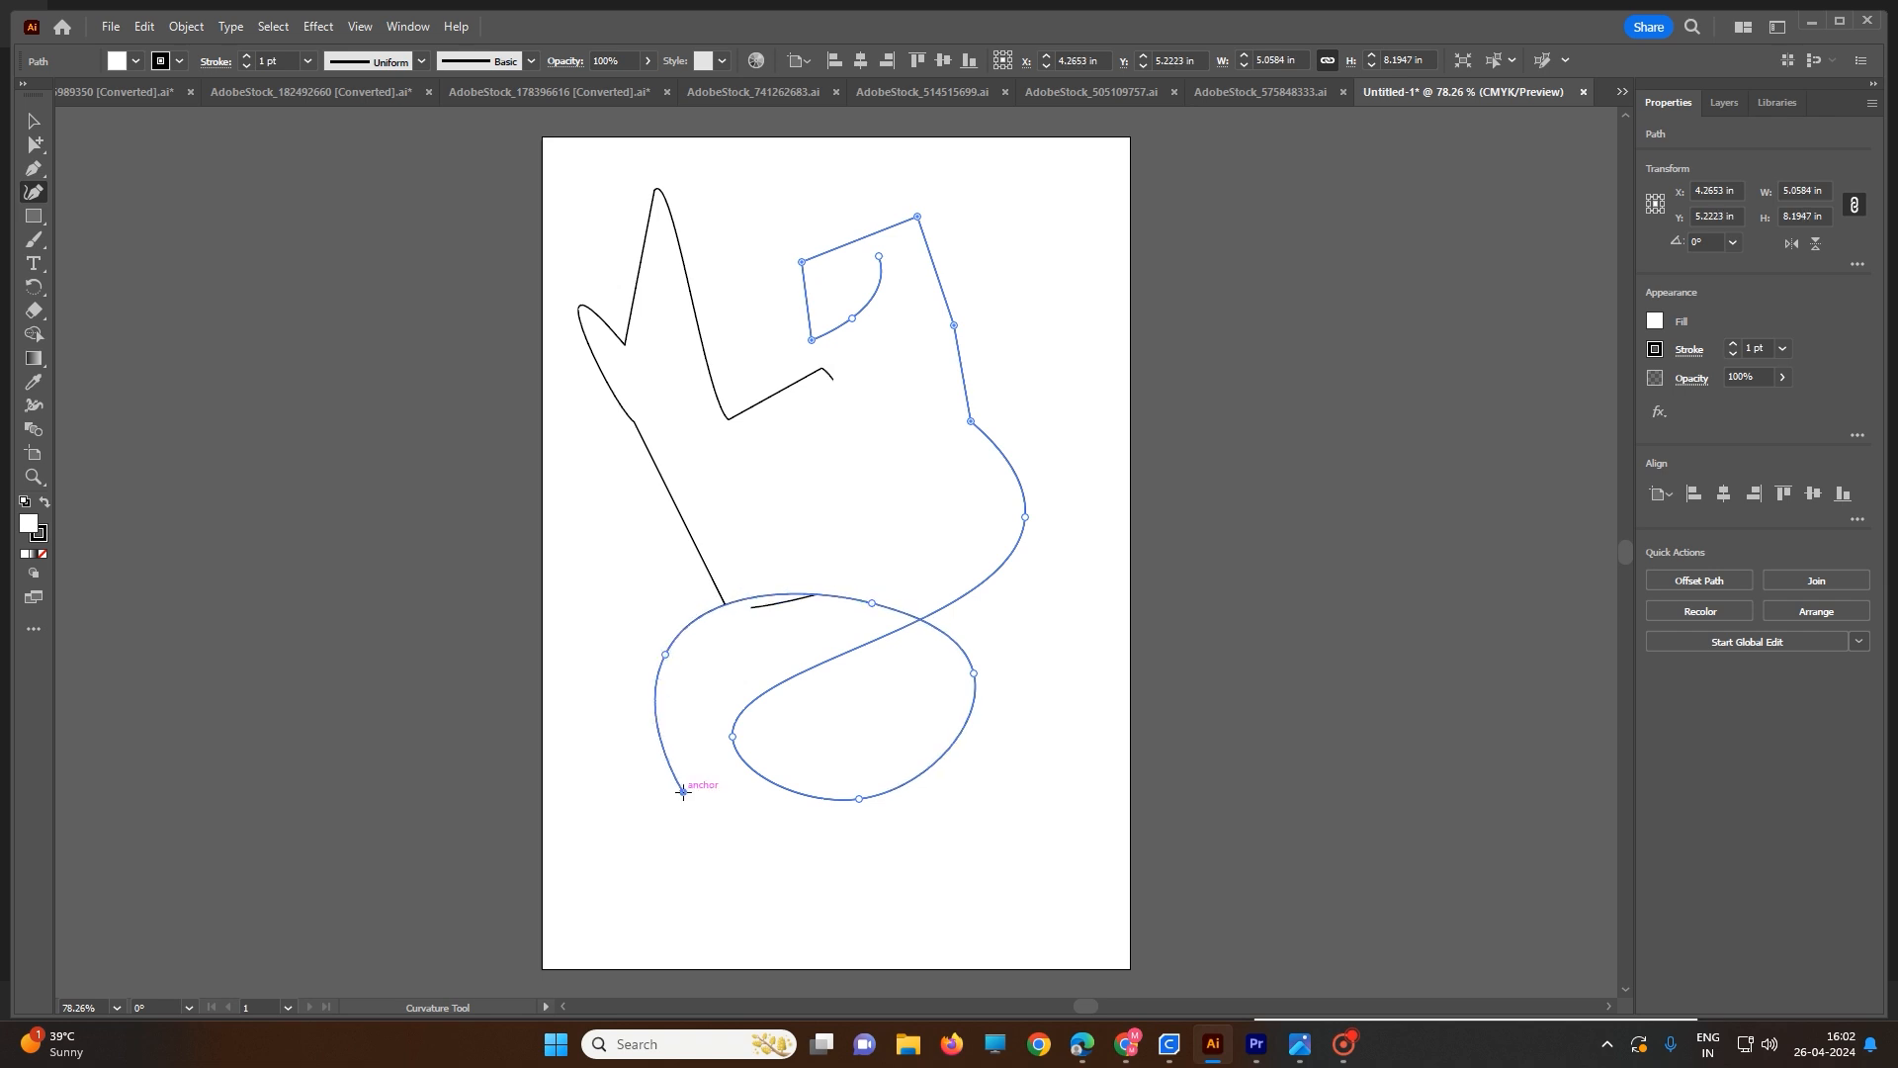
click(863, 872)
click(1030, 713)
click(914, 577)
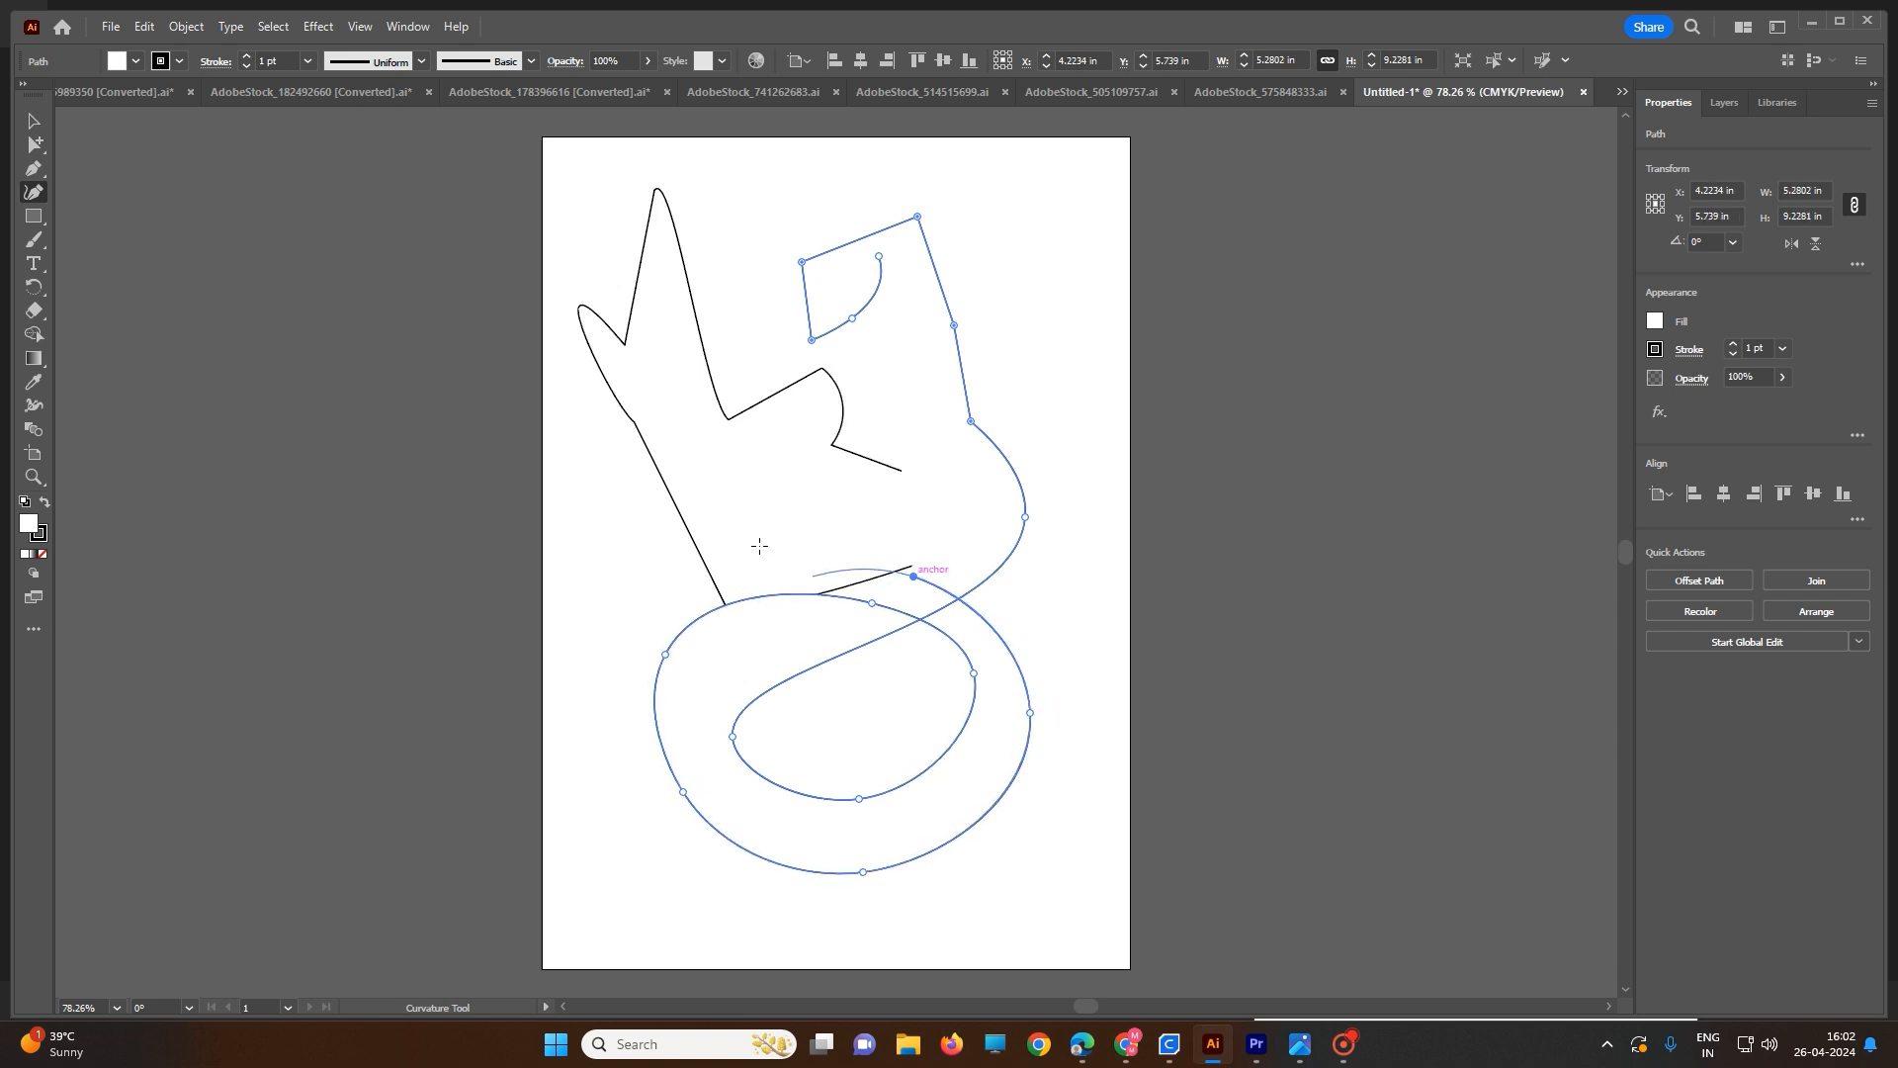
click(734, 576)
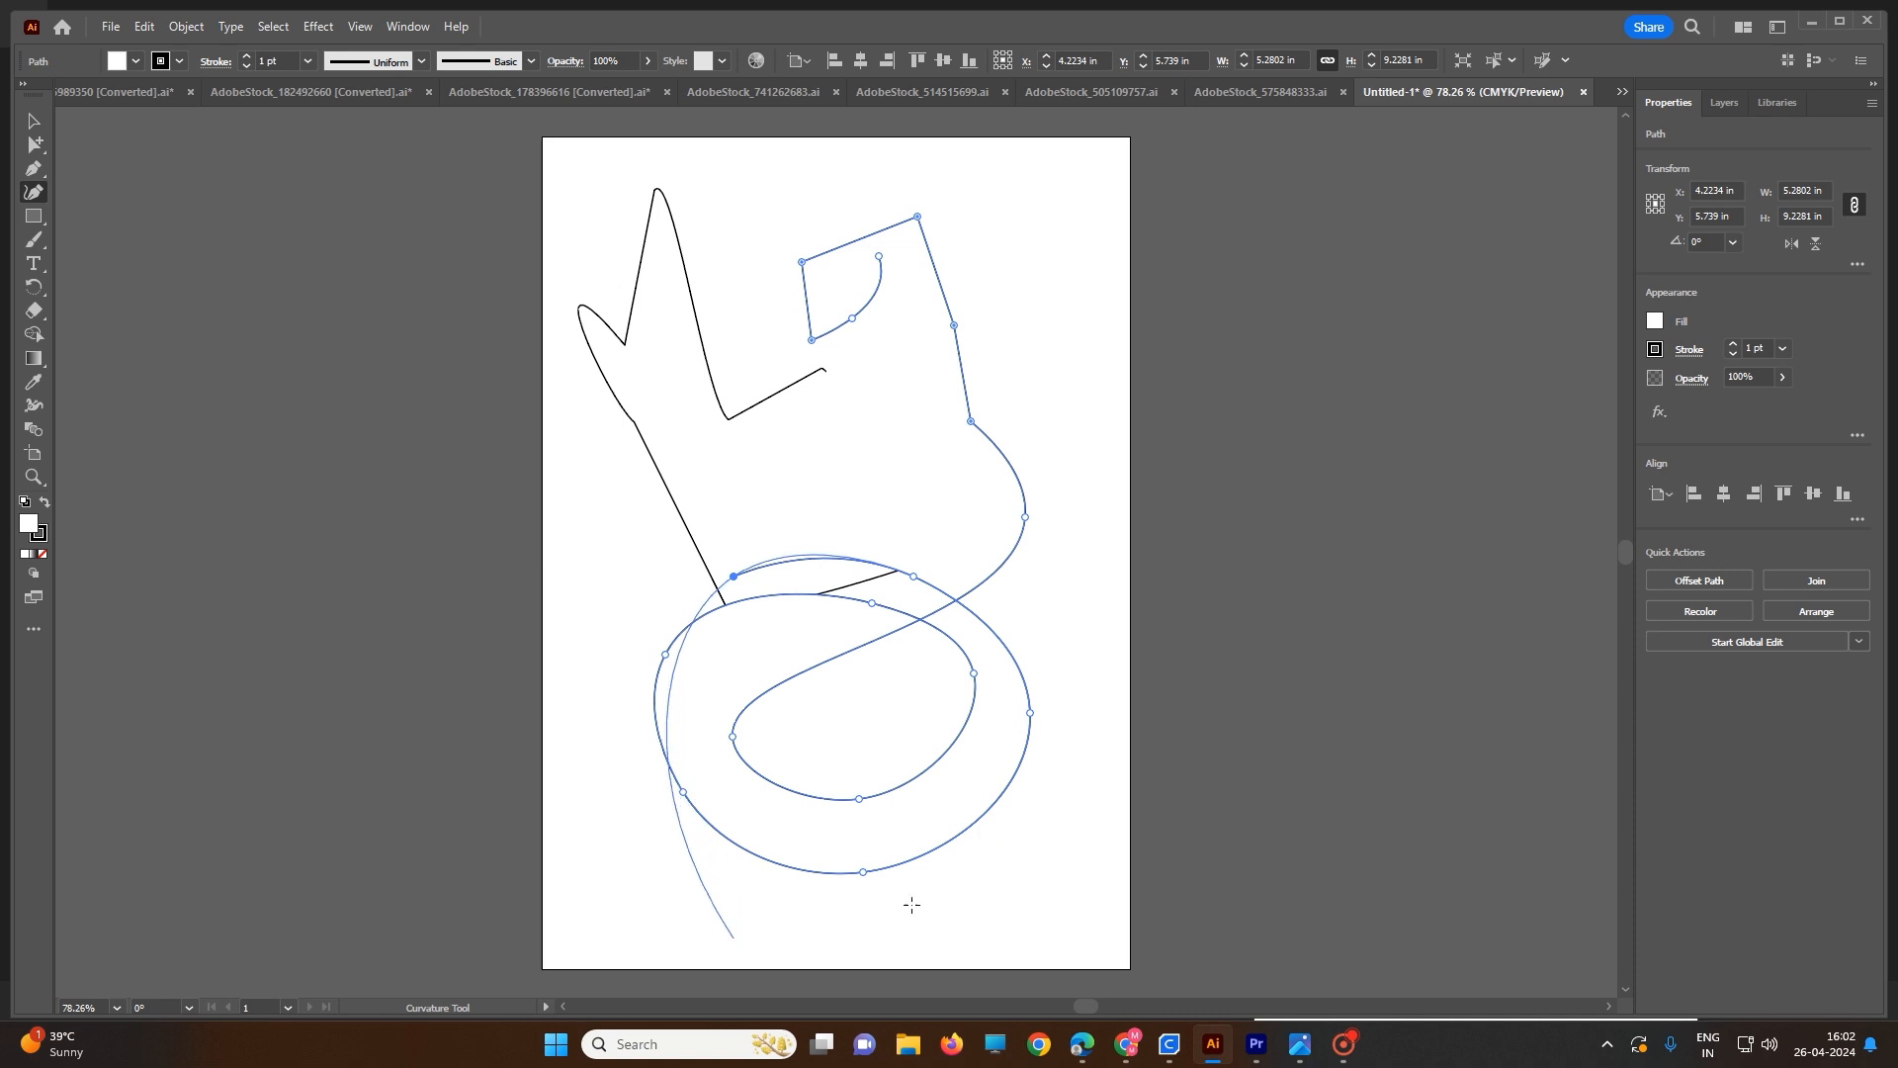
click(906, 404)
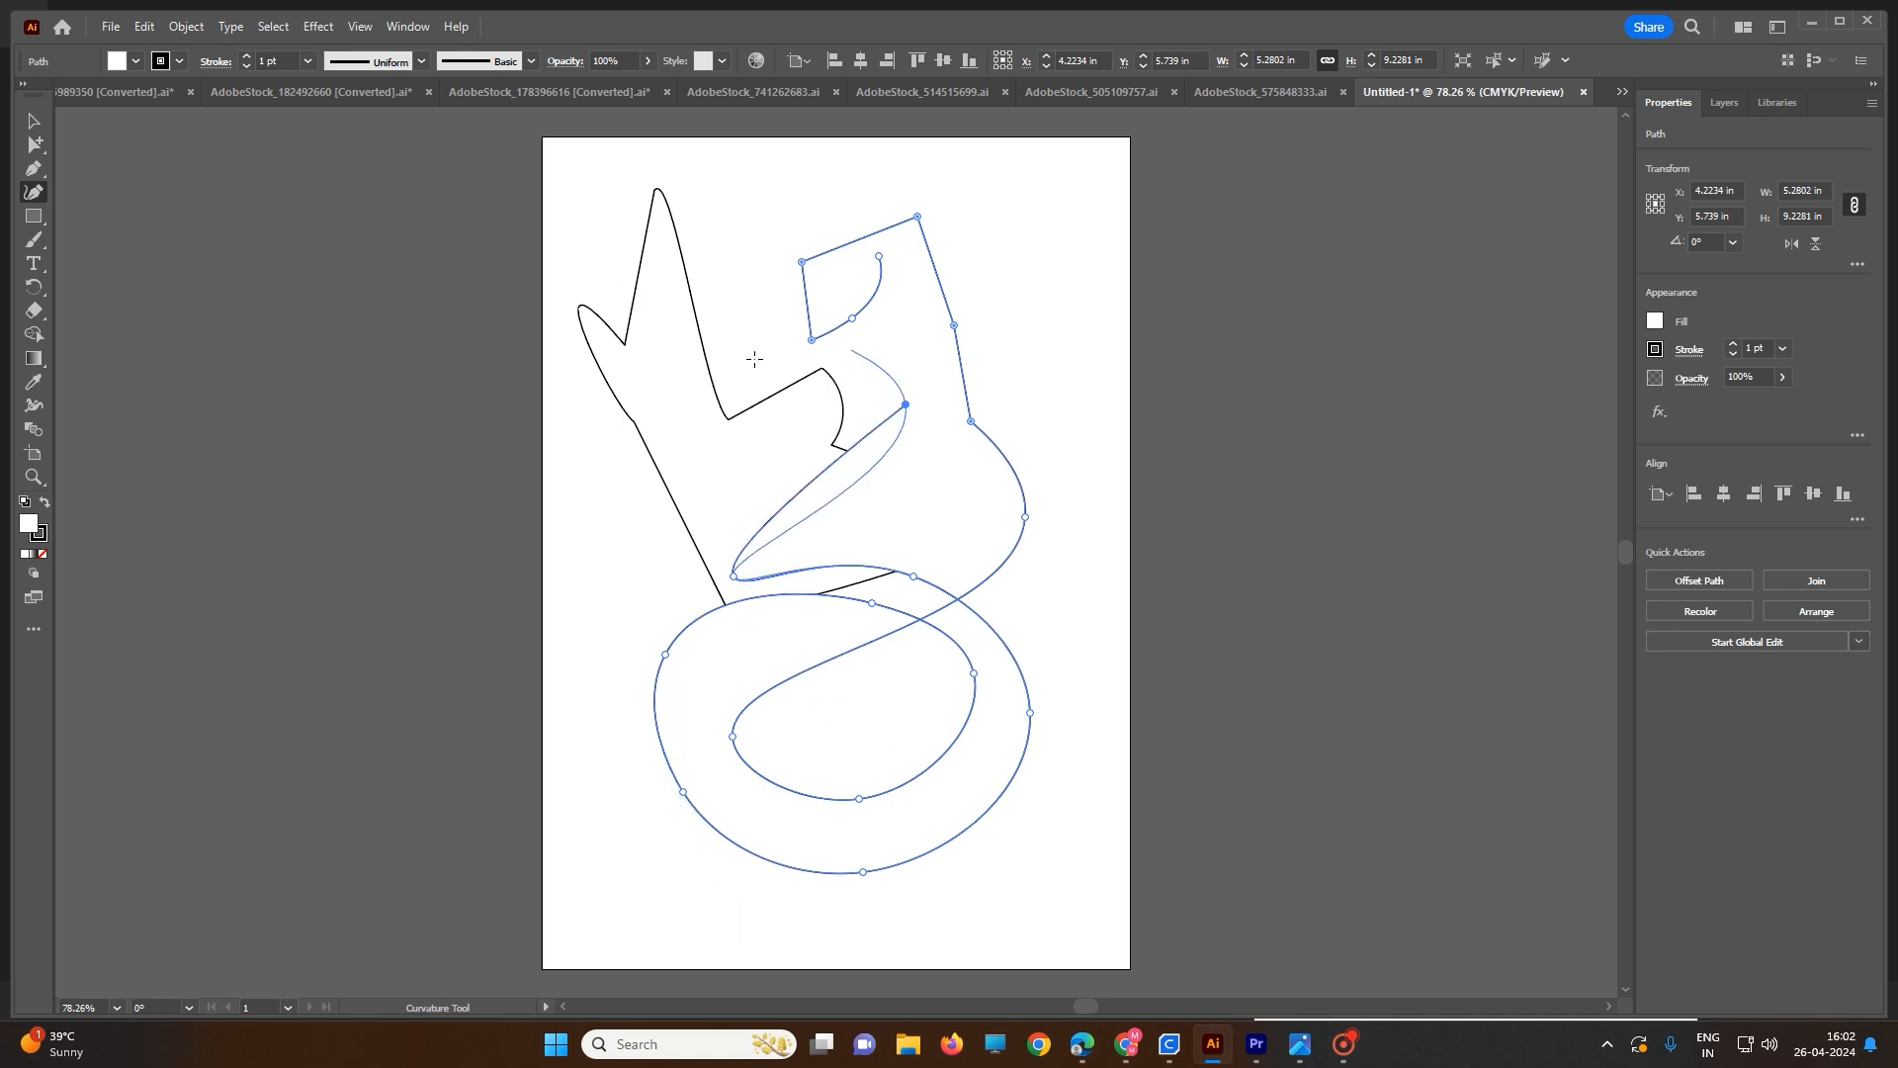
ctrl+click(669, 492)
- Start a new Curvature path that sweeps around the outside of the spiral, down to the lower part of the artboard
click(623, 588)
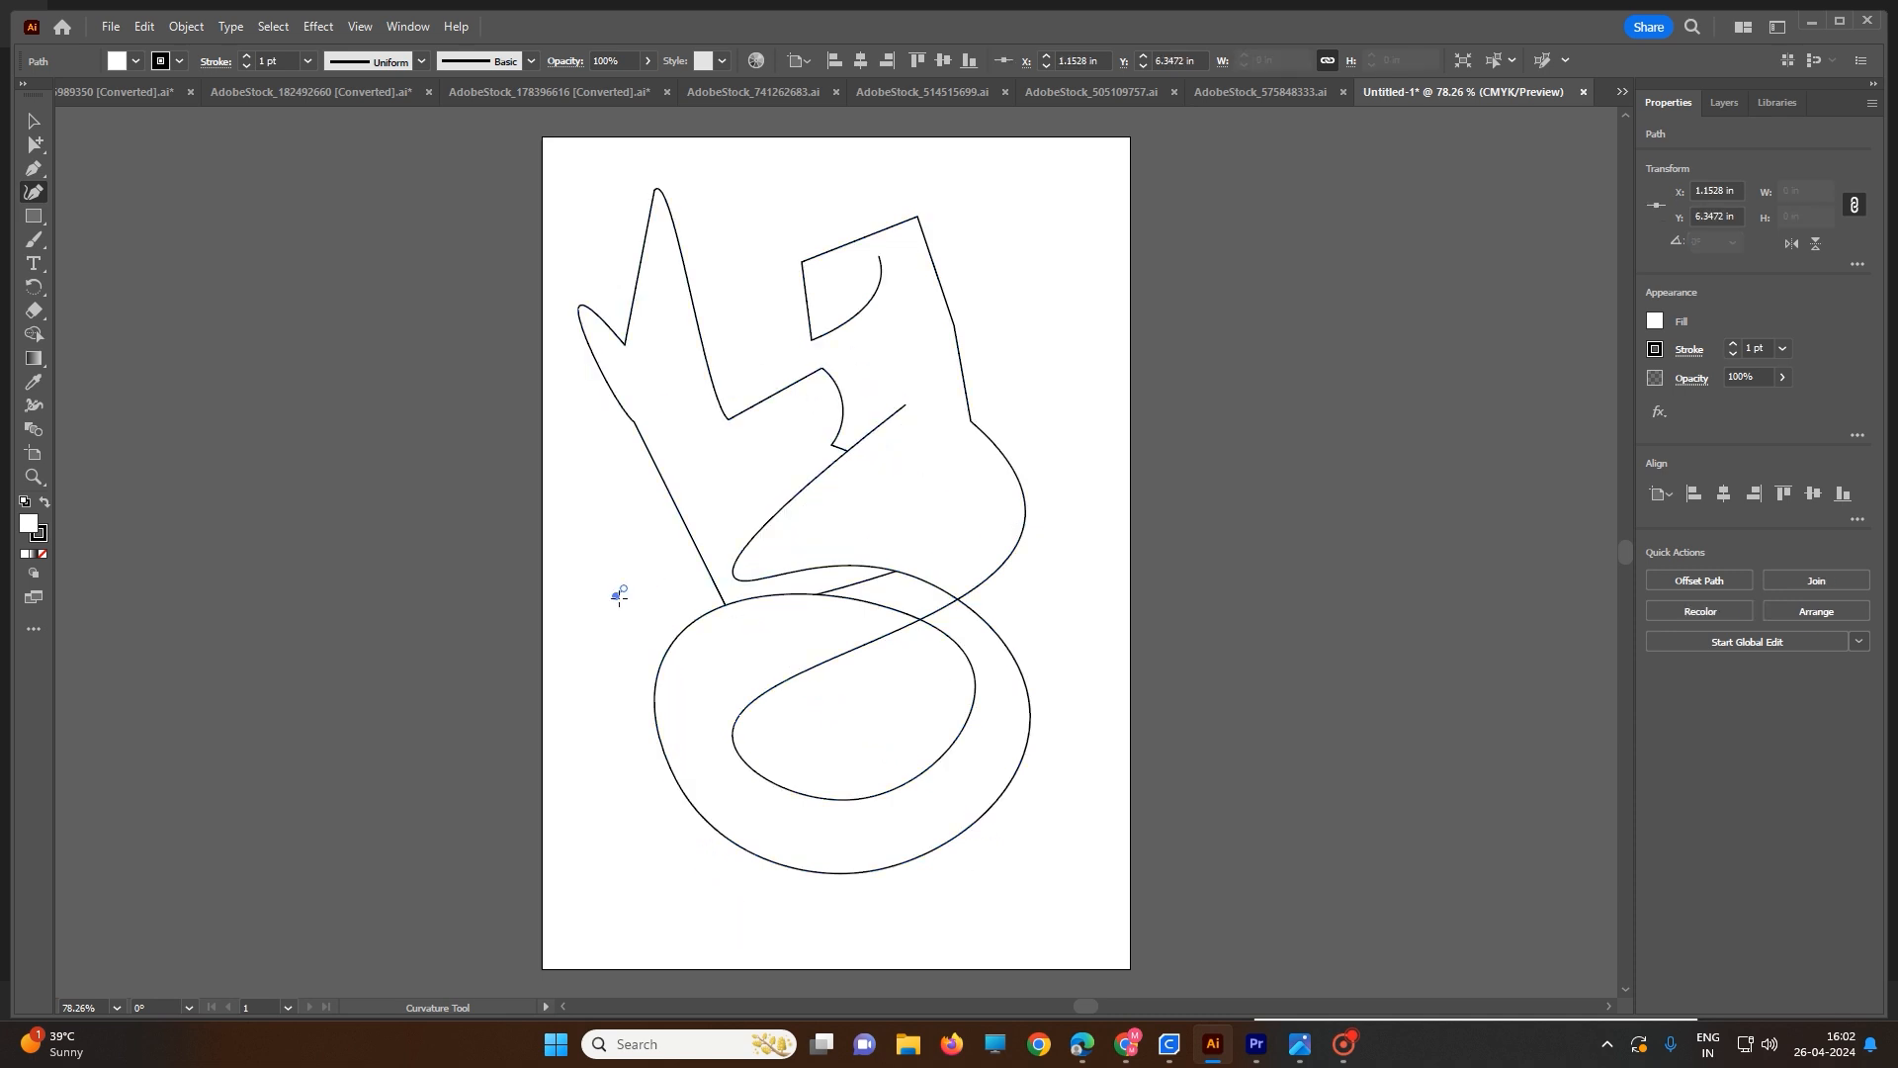
click(615, 765)
click(747, 895)
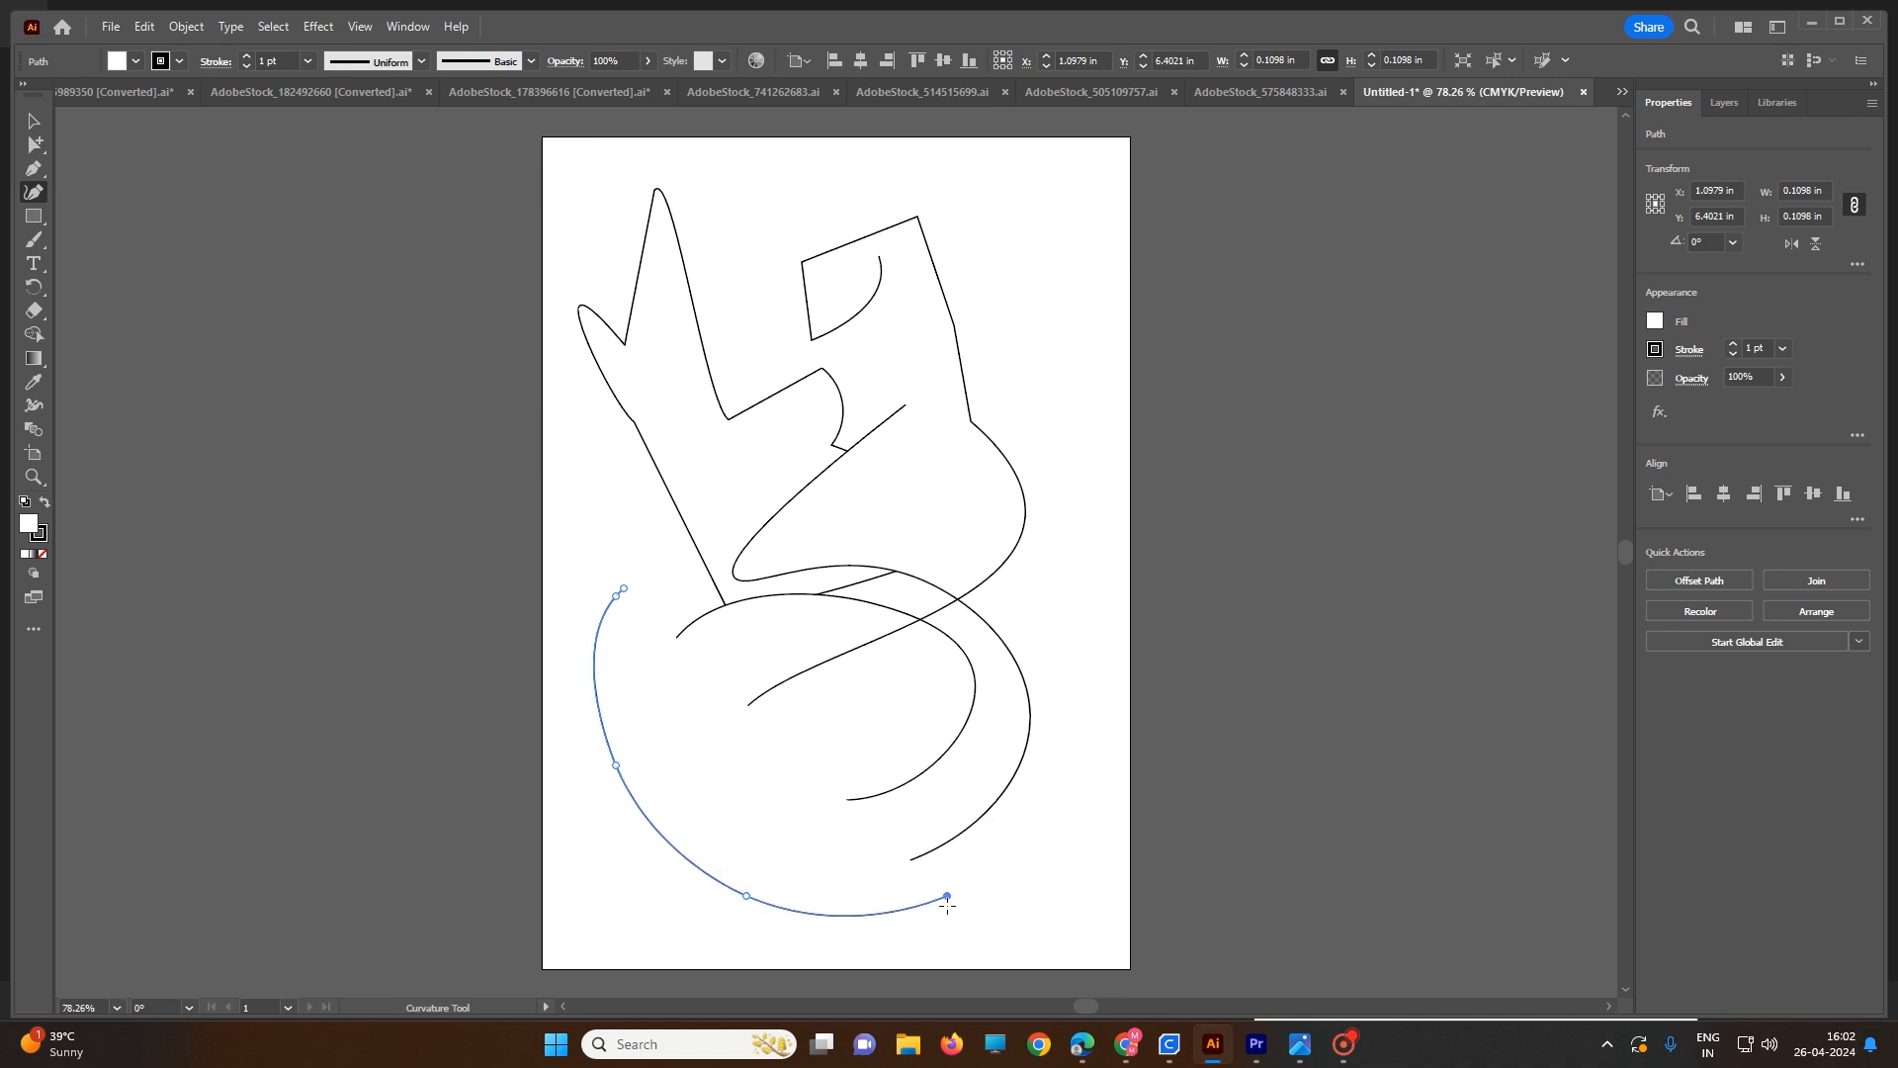
click(947, 895)
- Continue the outer curve through a small inner loop and close it at its starting point
click(806, 753)
click(726, 833)
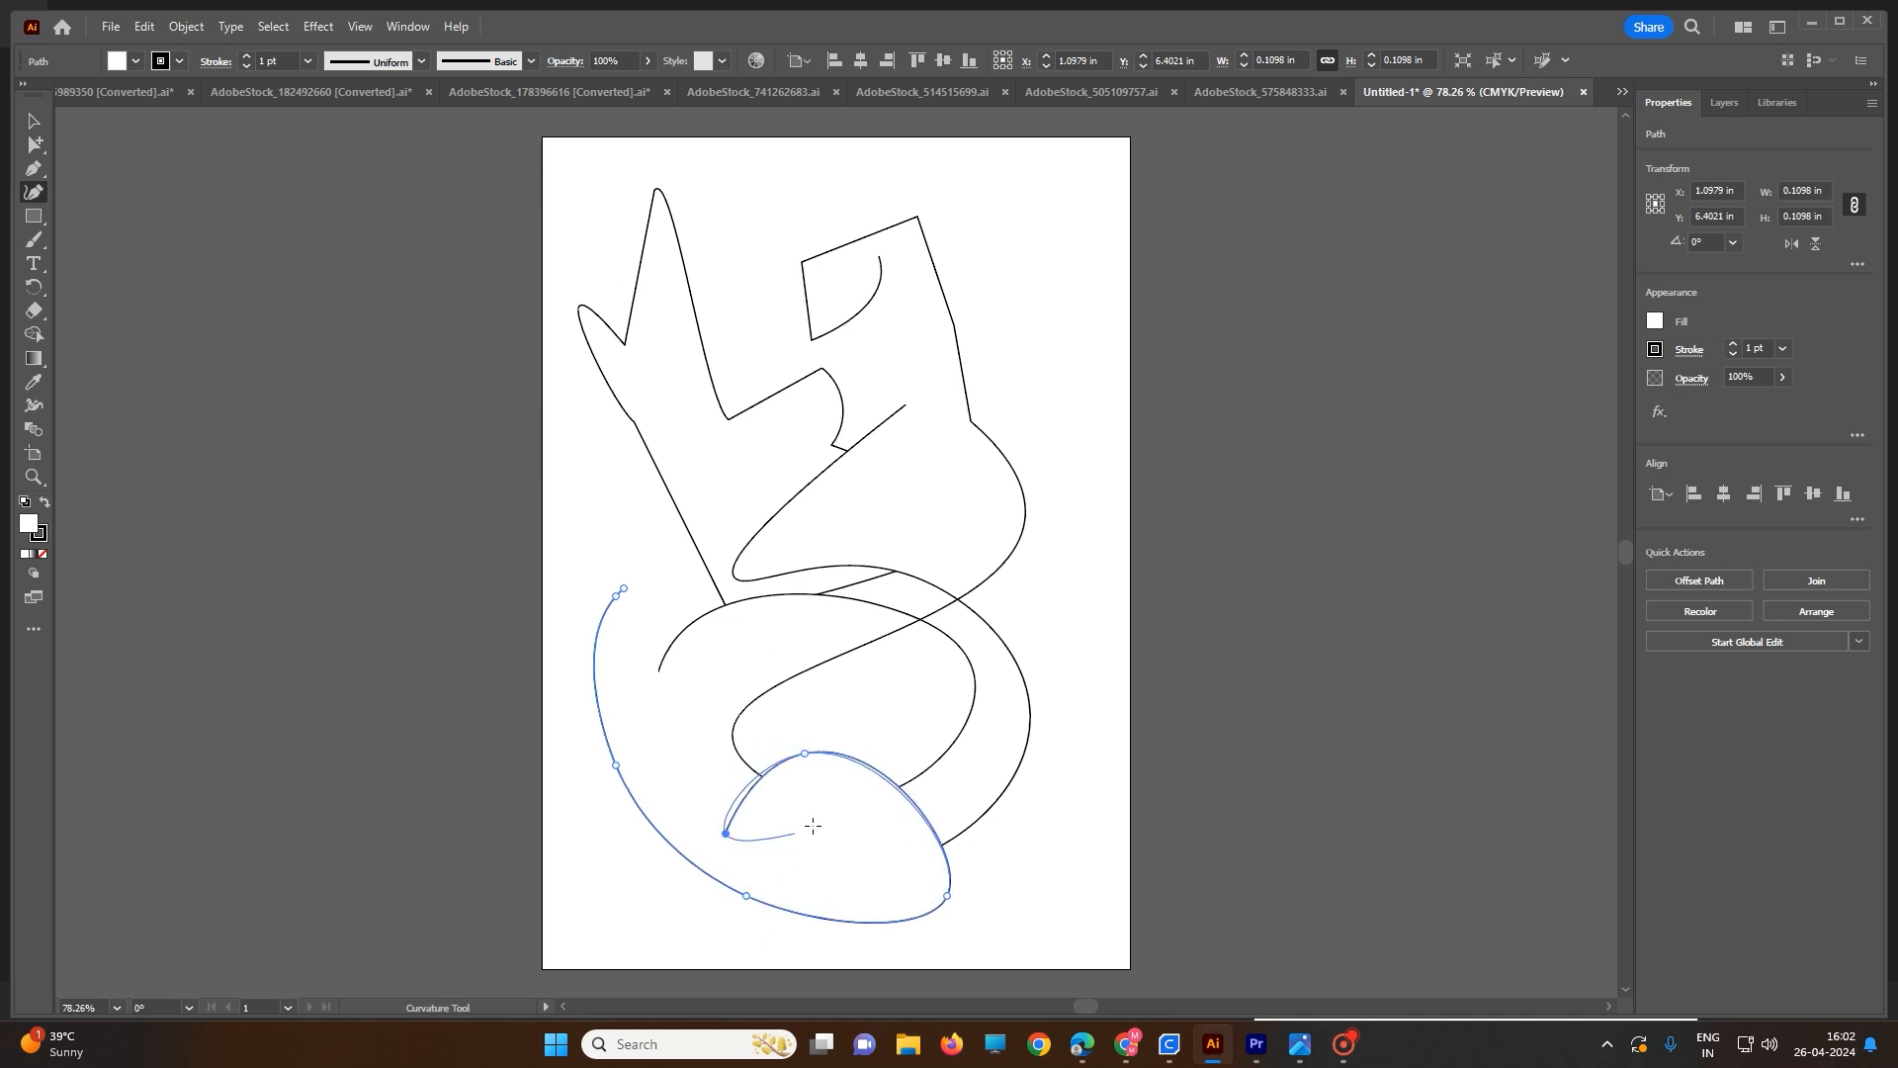
click(814, 833)
click(694, 712)
click(627, 645)
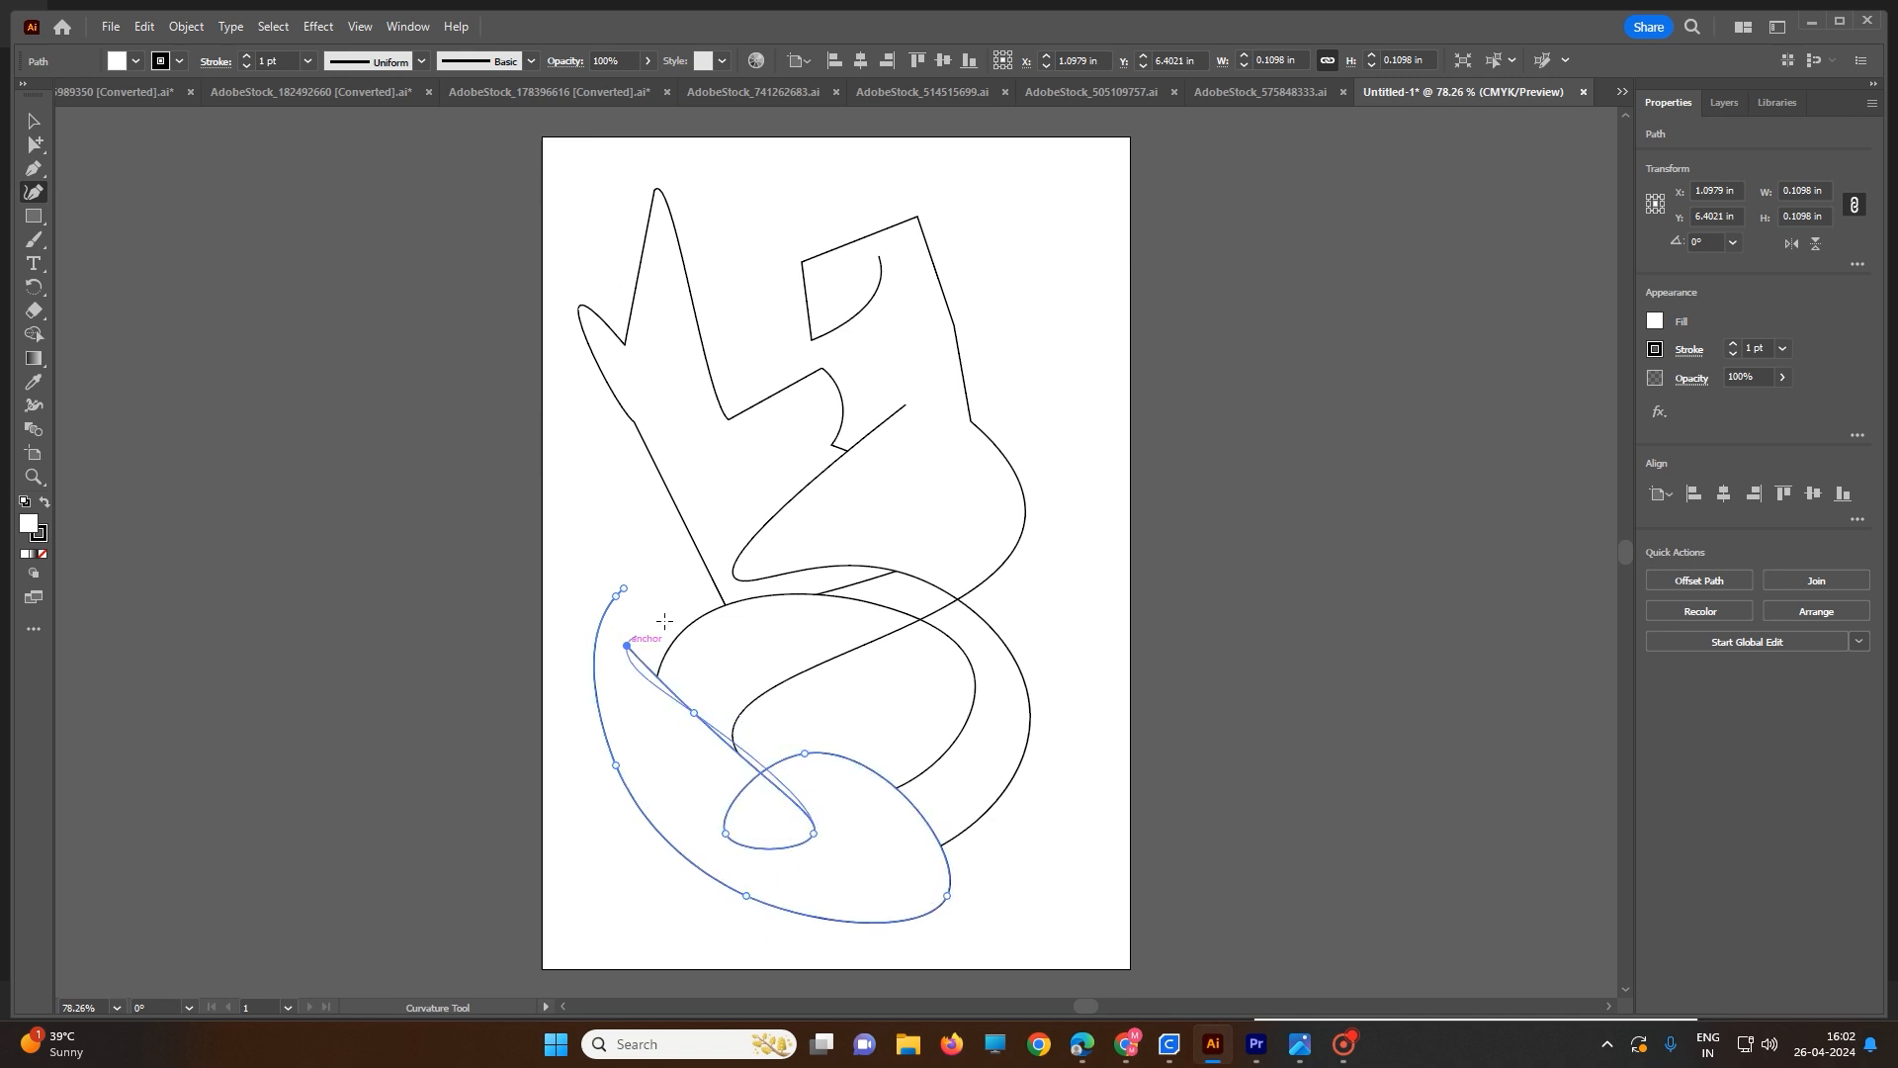
click(676, 596)
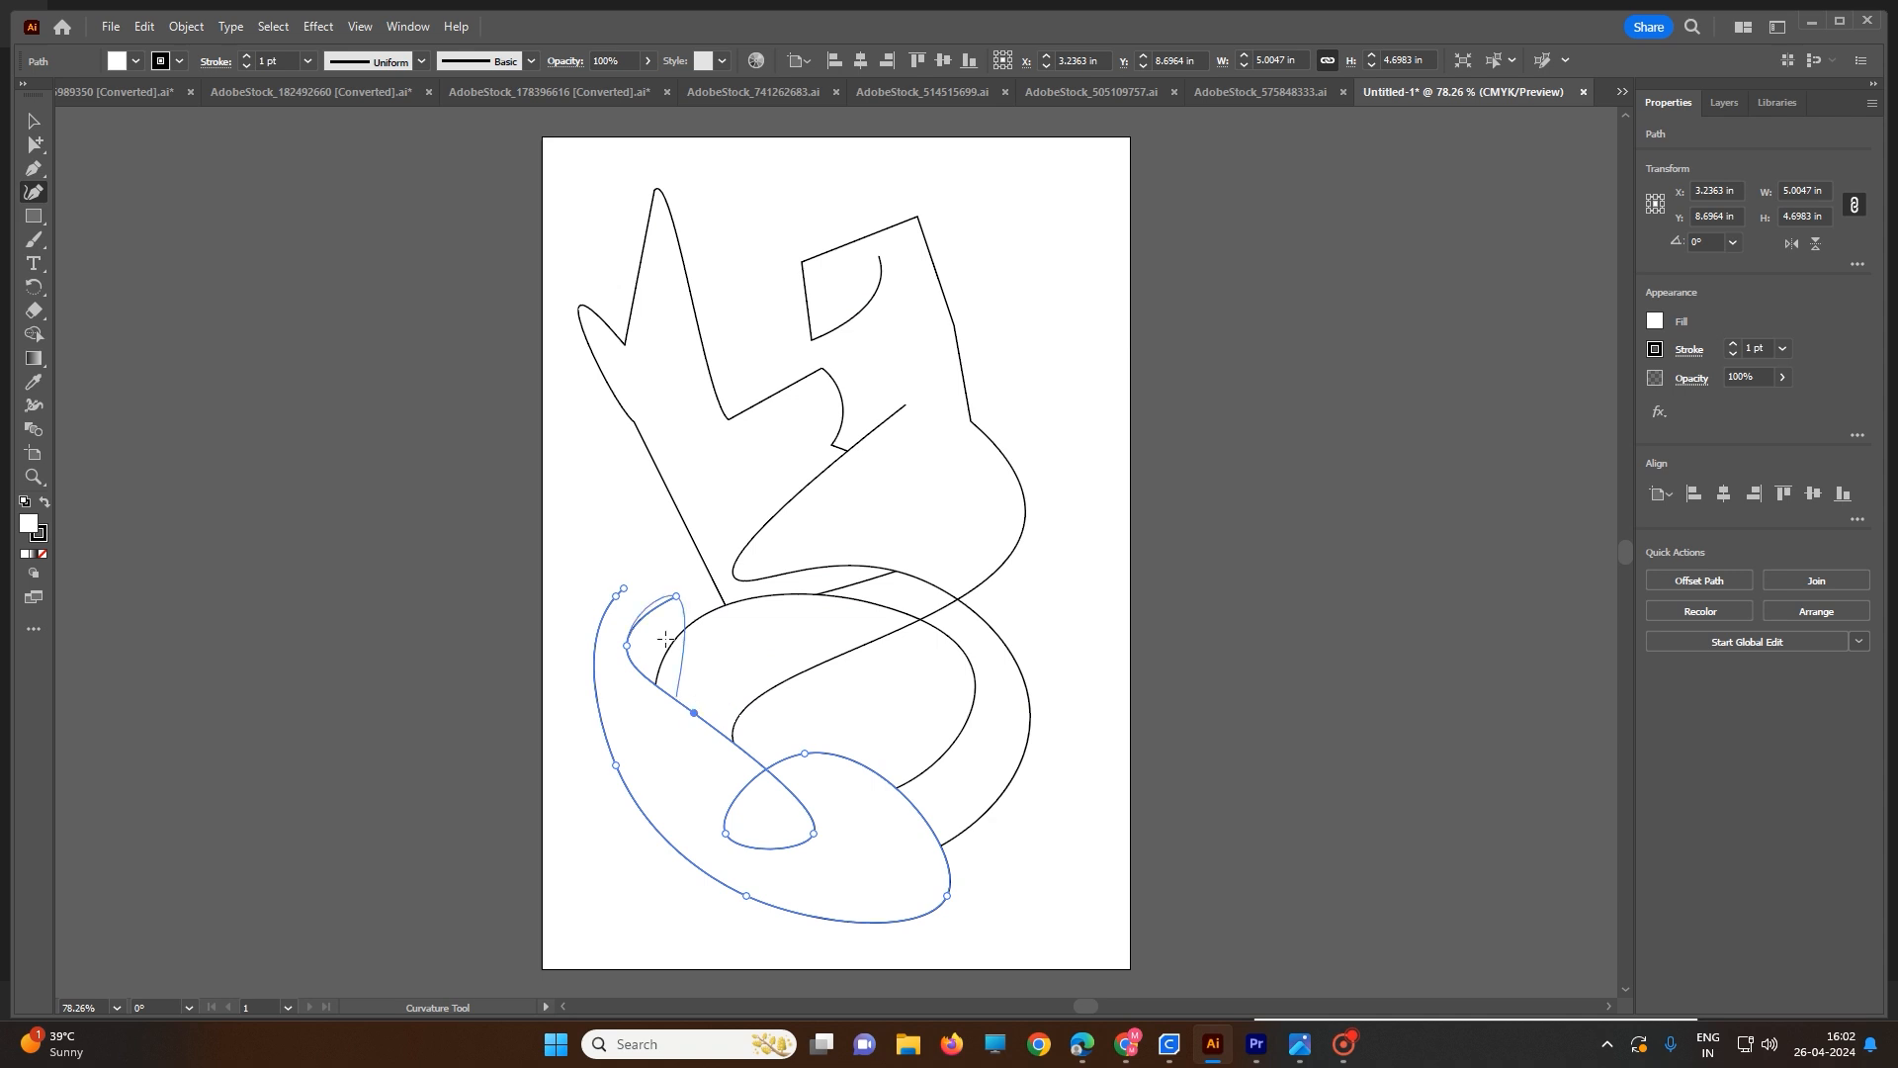
click(623, 588)
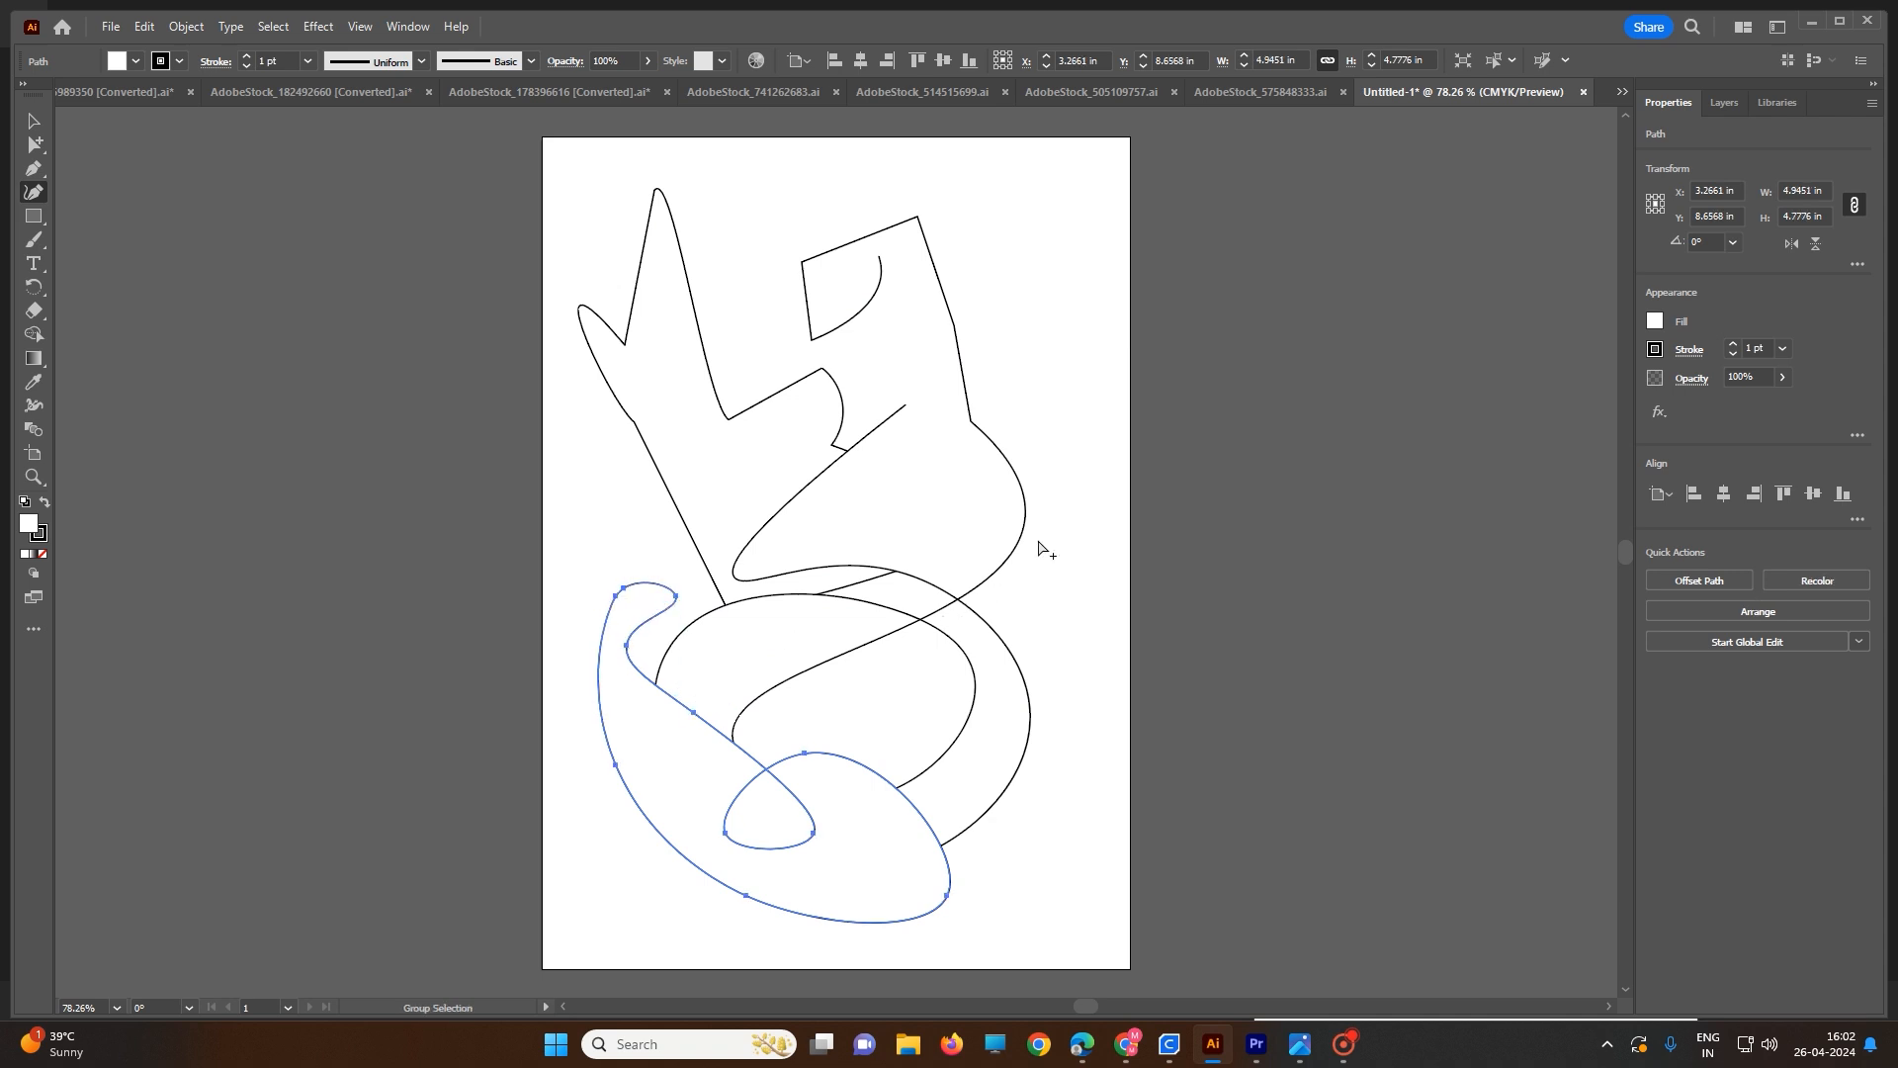
- Undo the closure and the last six points of the outer curve
key(ctrl+z)
key(ctrl+z)
key(ctrl+z)
key(ctrl+z)
key(ctrl+z)
key(ctrl+z)
key(ctrl+z)
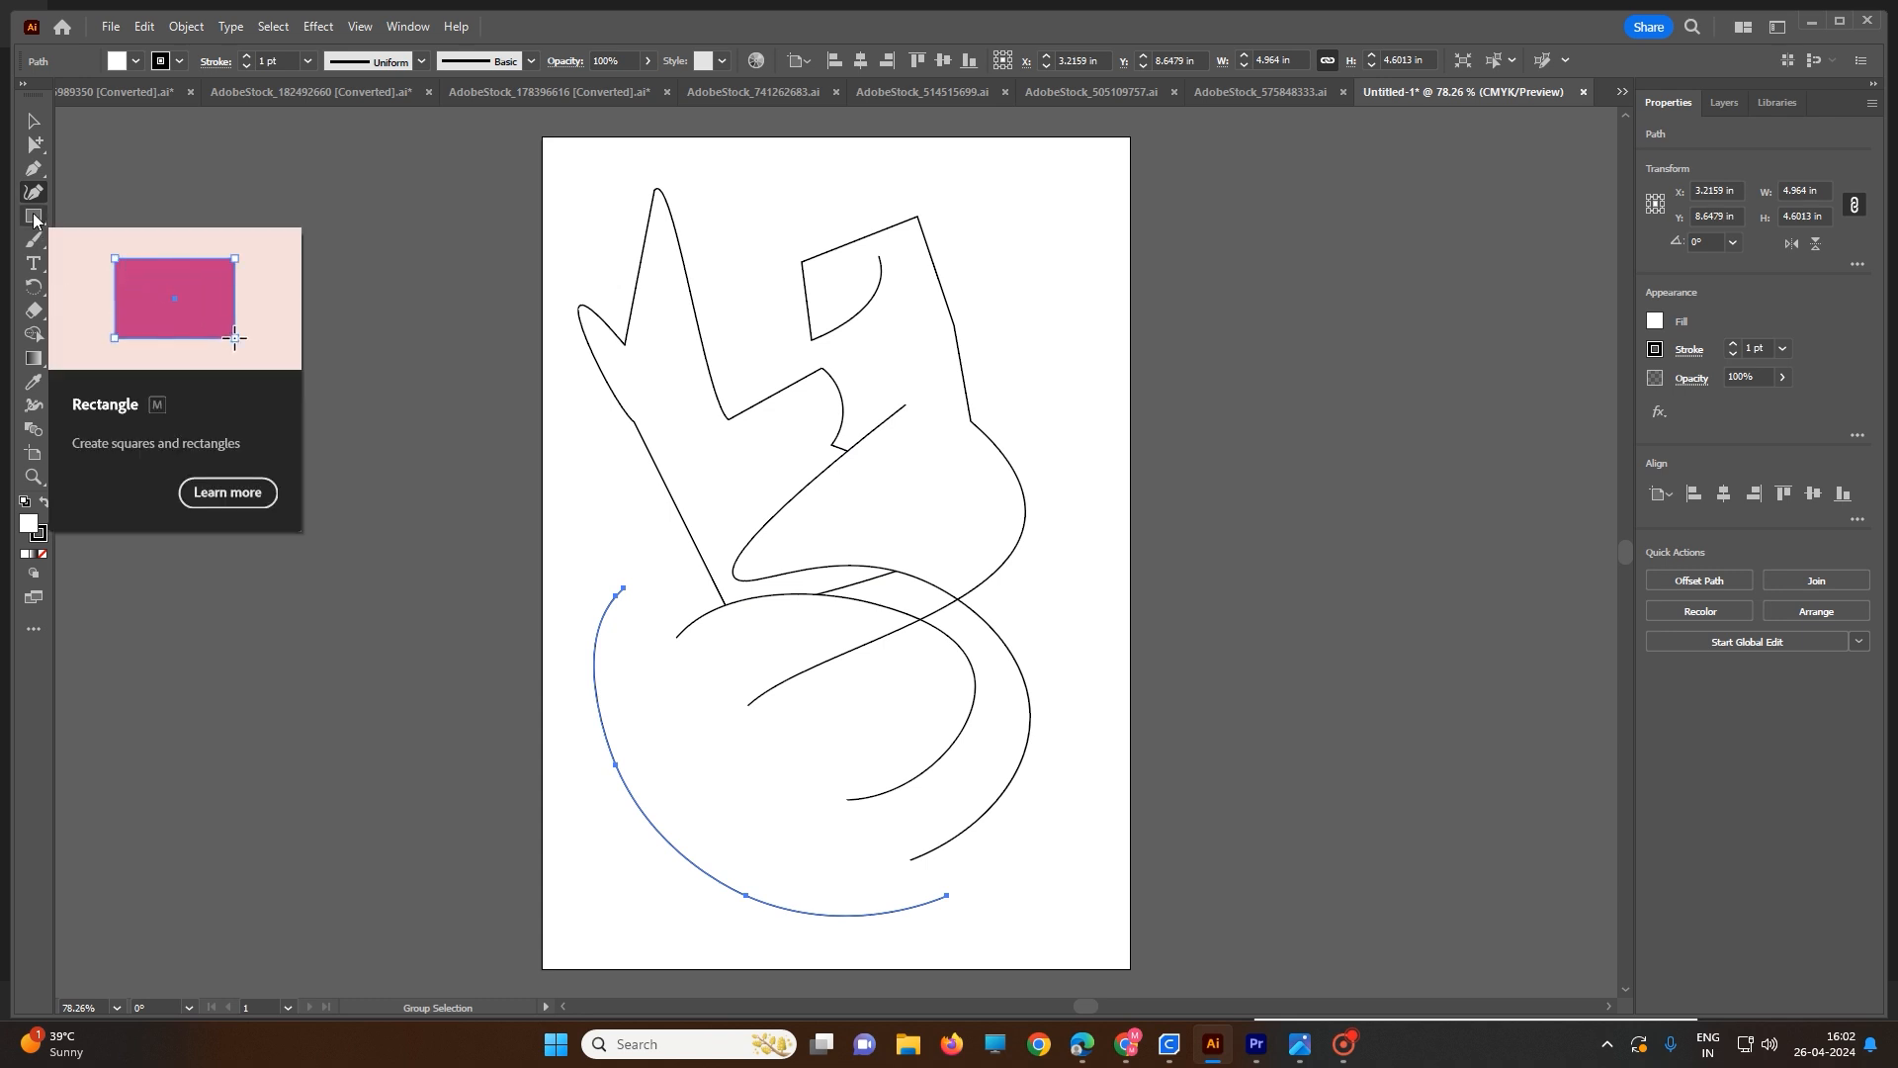
- Draw a flat ellipse about 3.66 × 1.38 in just above the spiral with the Ellipse tool
click(35, 219)
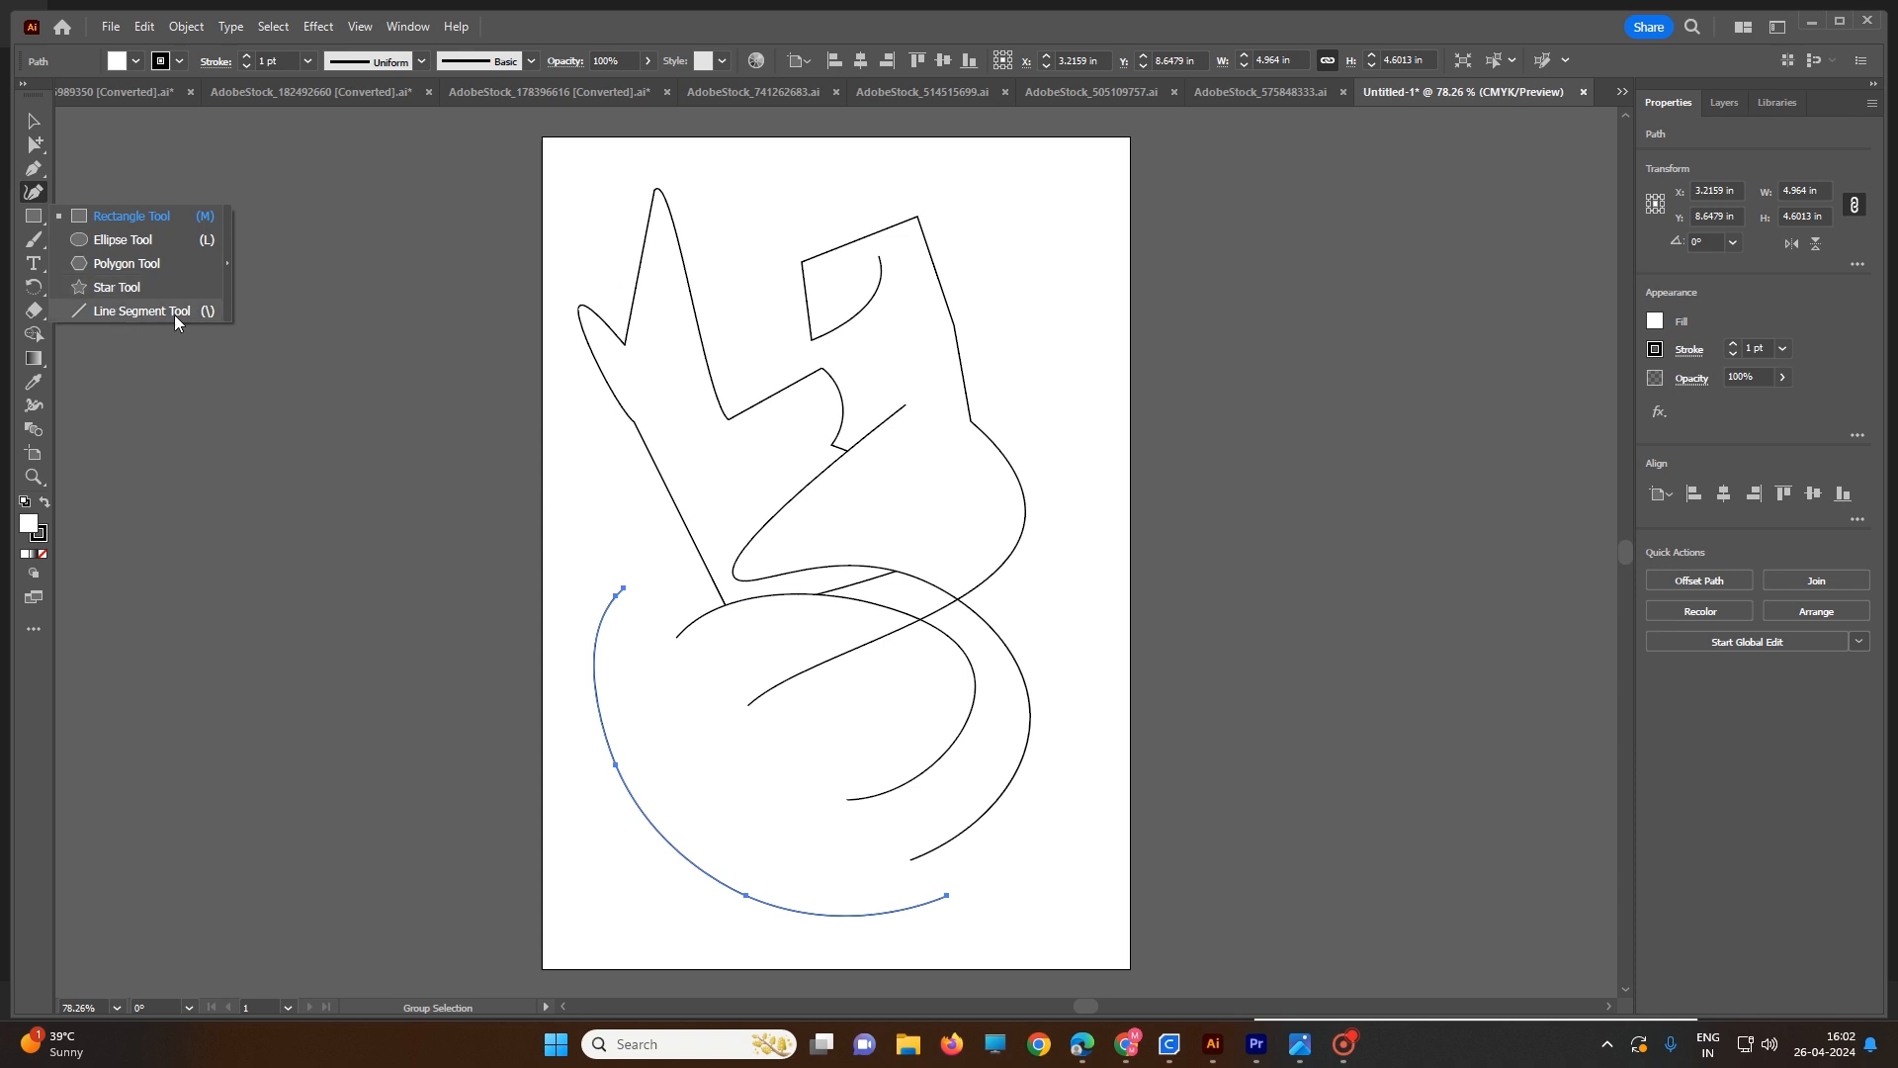
click(116, 239)
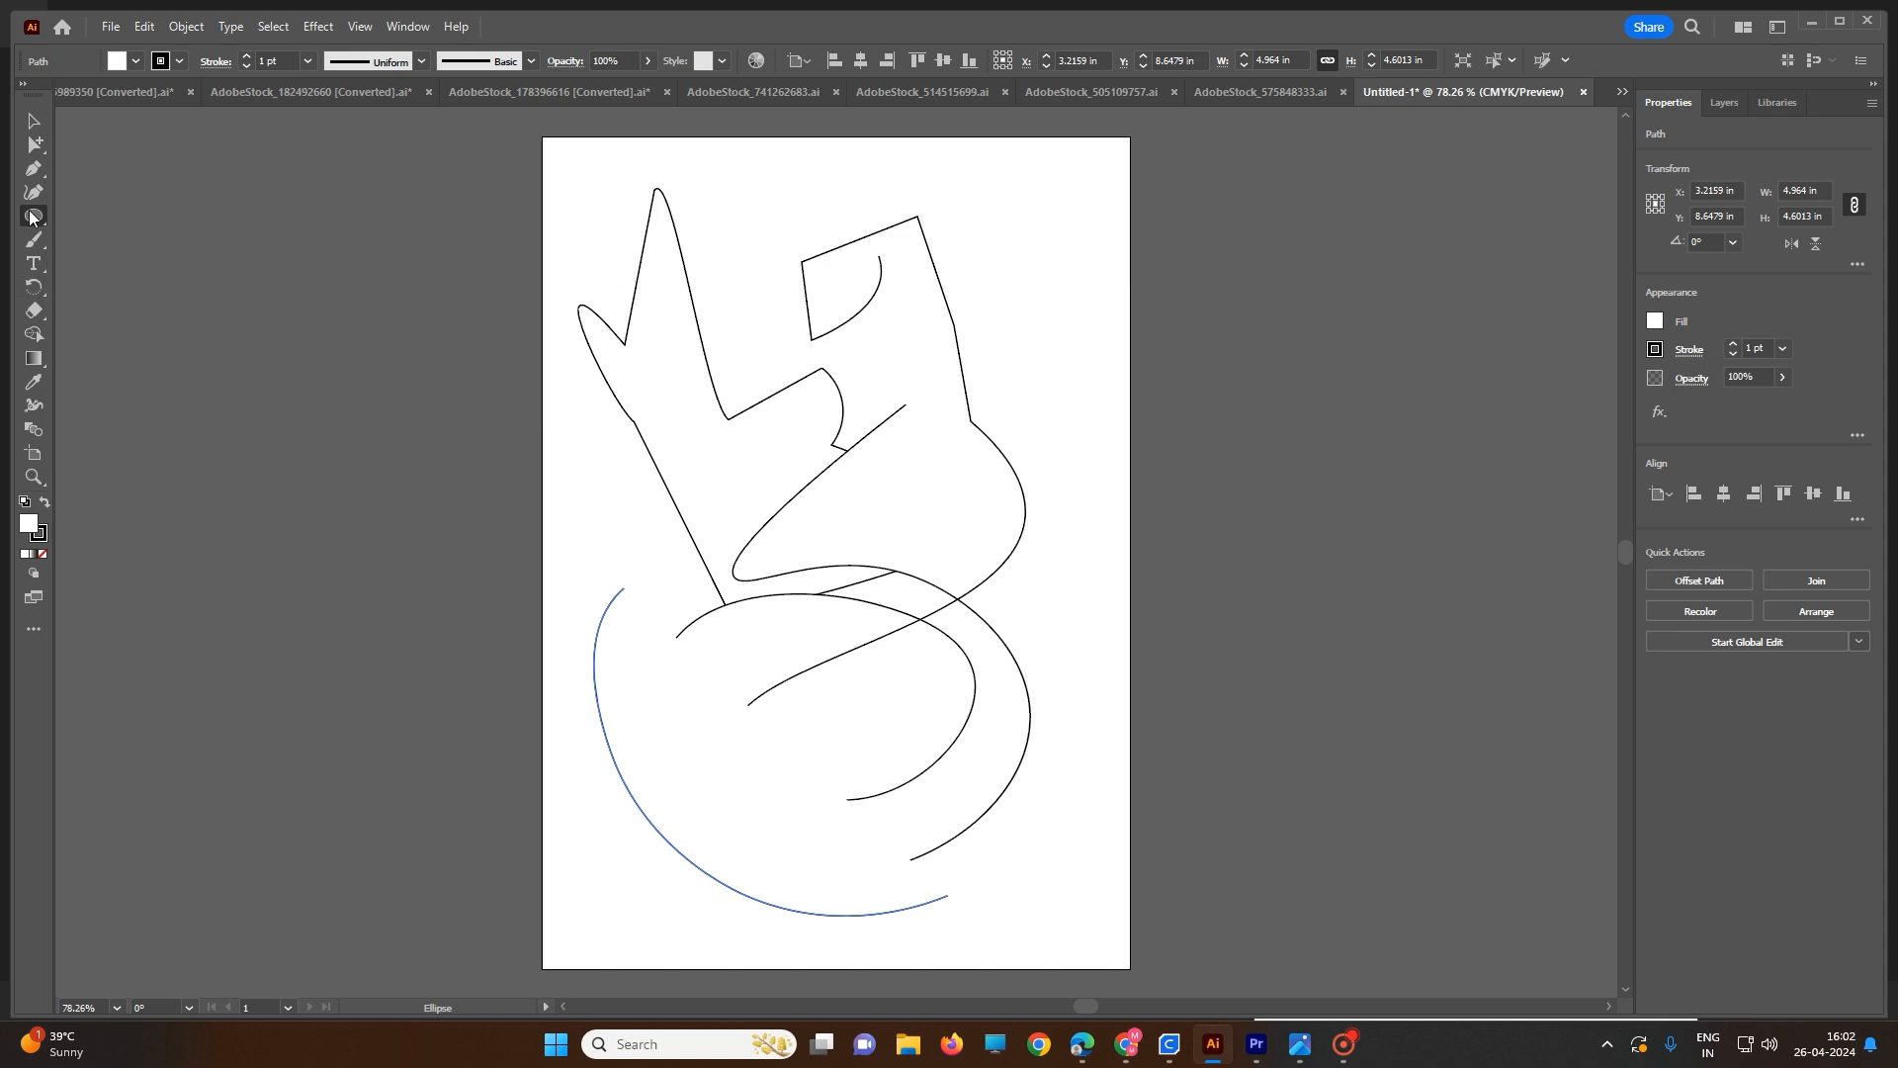
drag(614, 479, 875, 577)
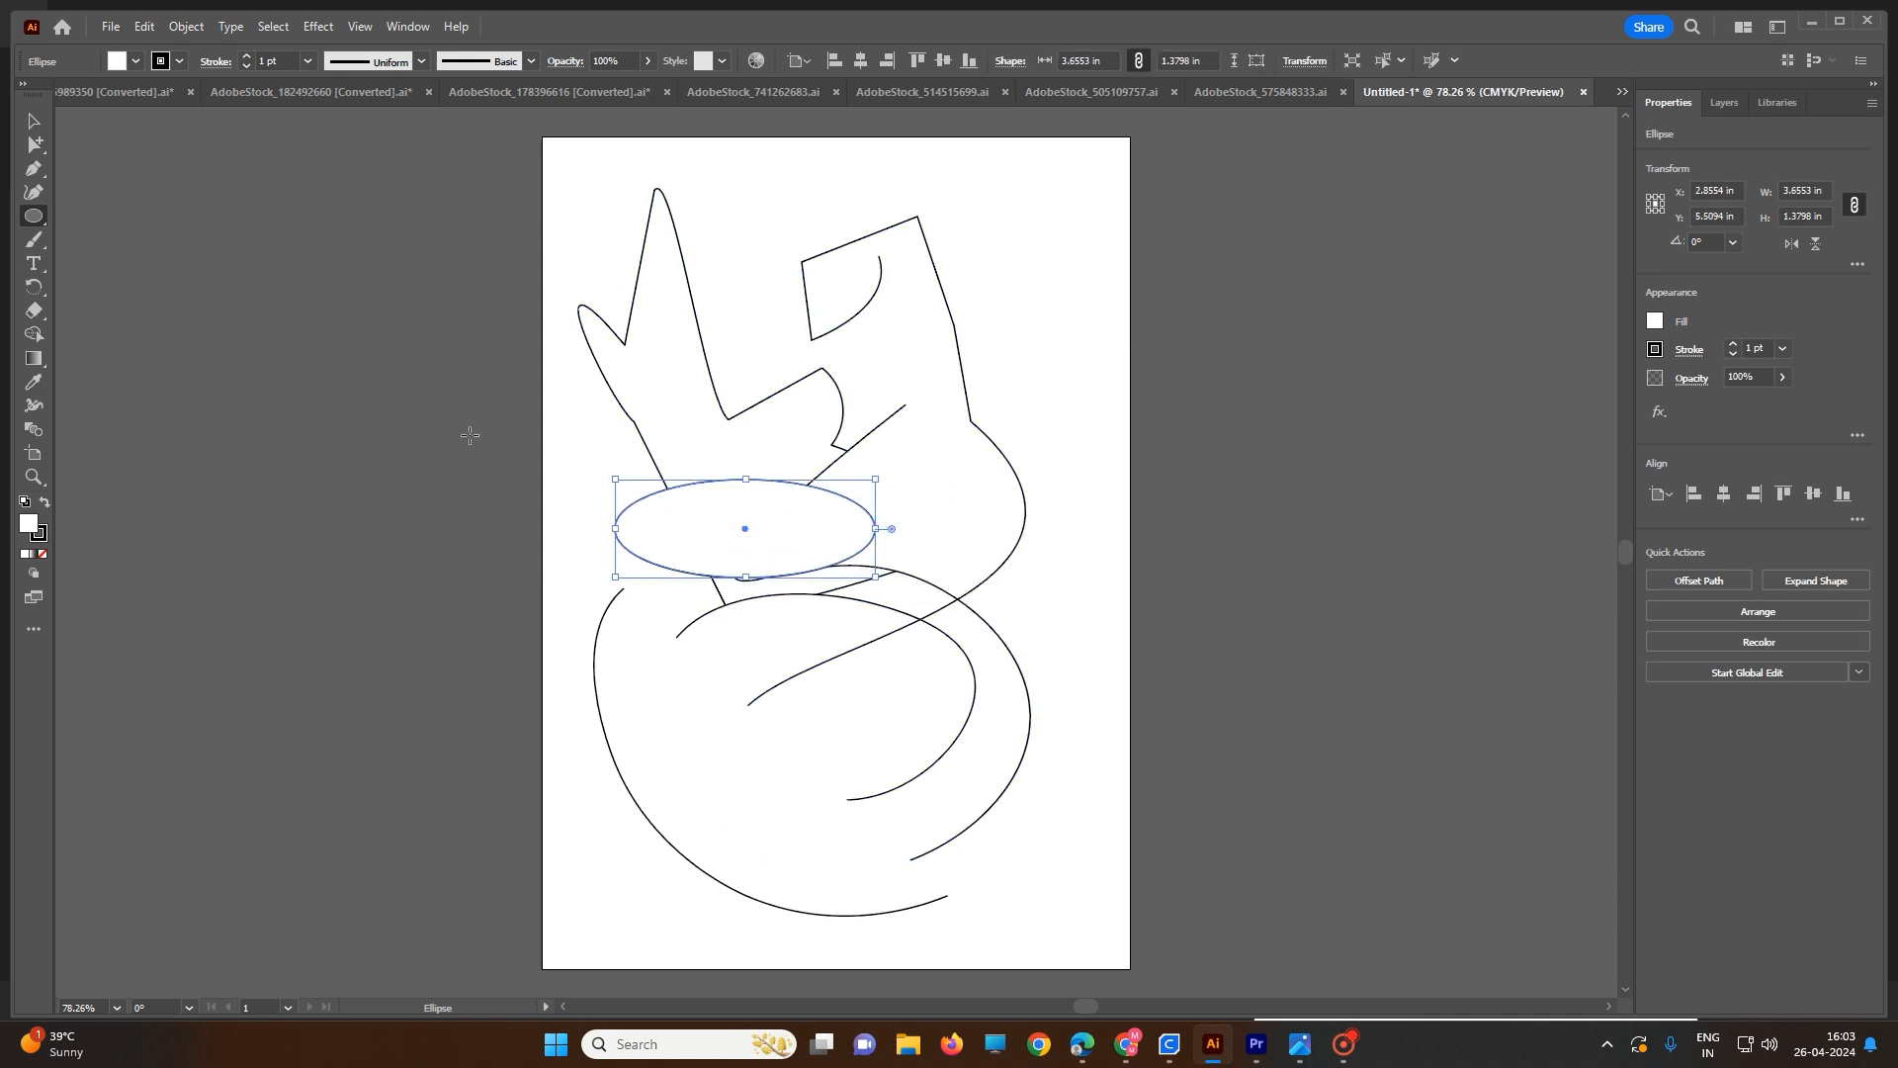
- Narrow the ellipse to about 2.83 in wide and move it to about X 6 in, Y 3.26 in with the Group Selection tool
click(30, 124)
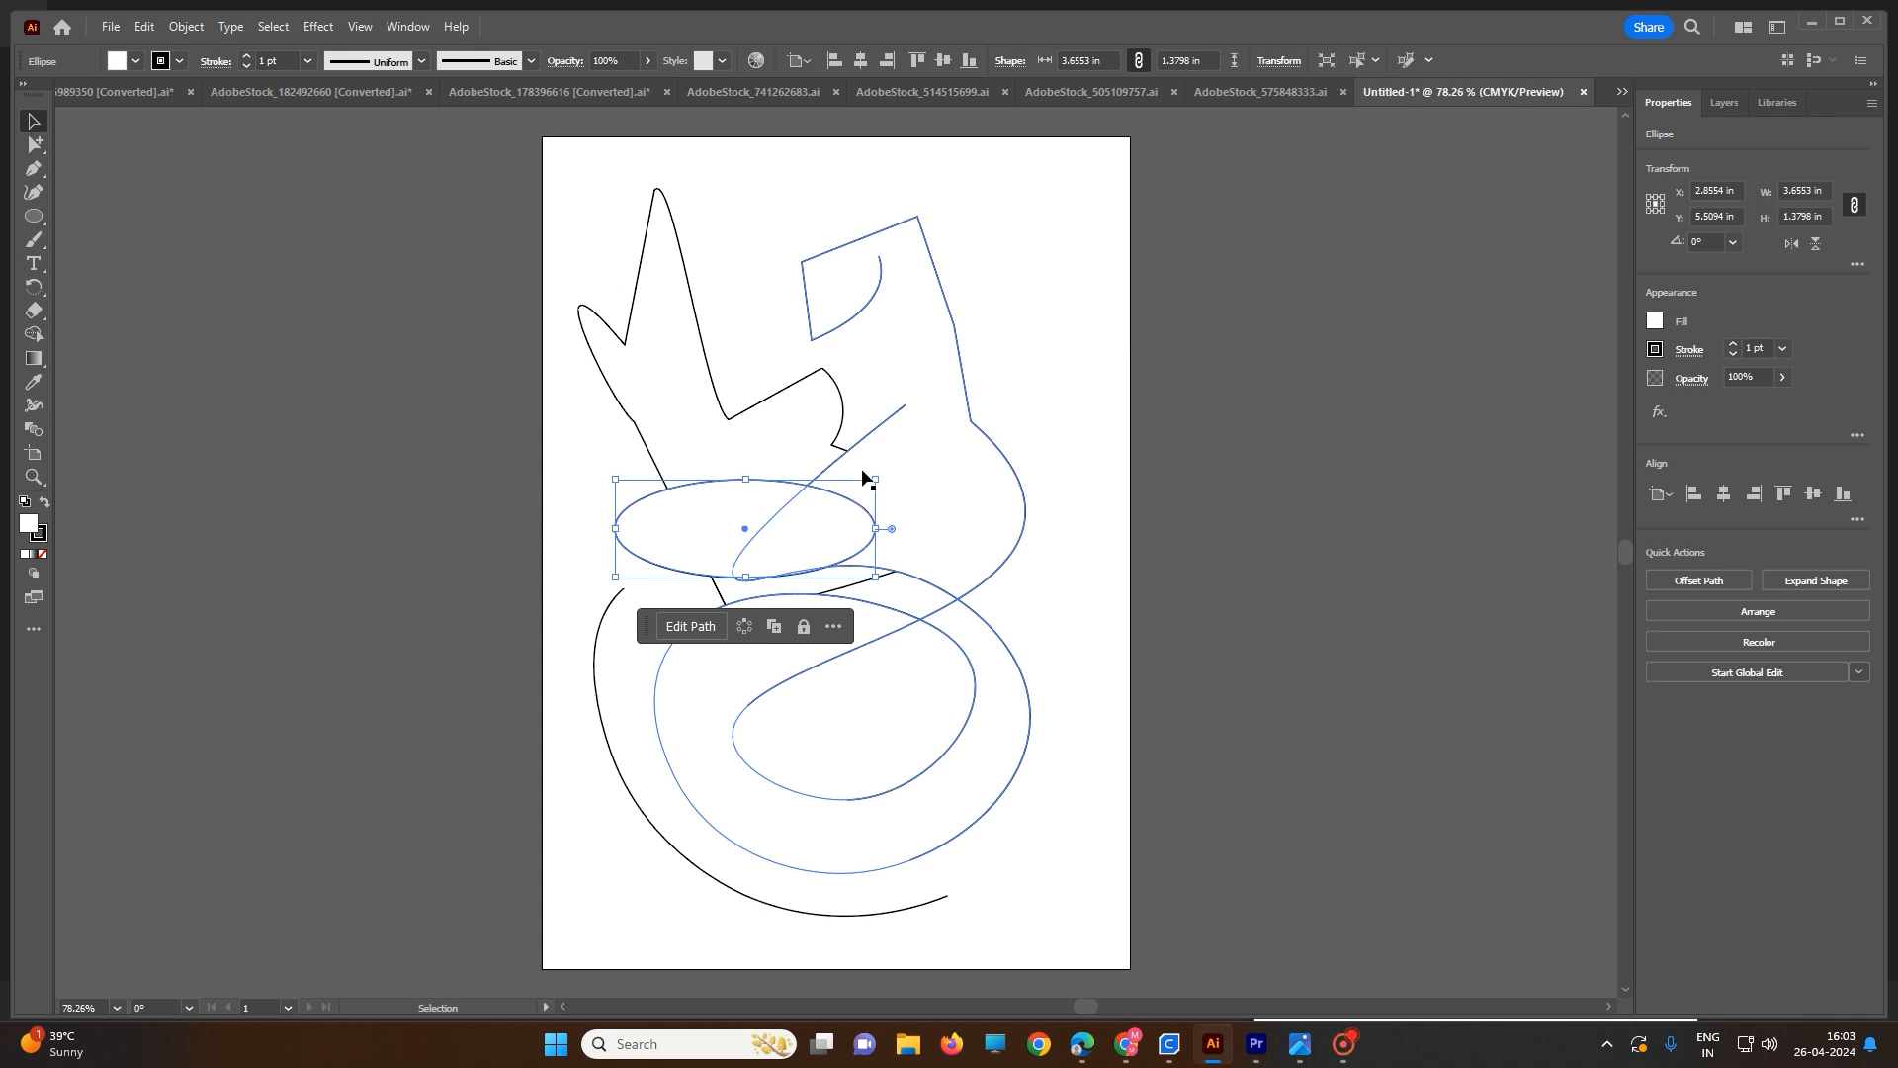
drag(875, 478, 718, 515)
drag(993, 483, 817, 528)
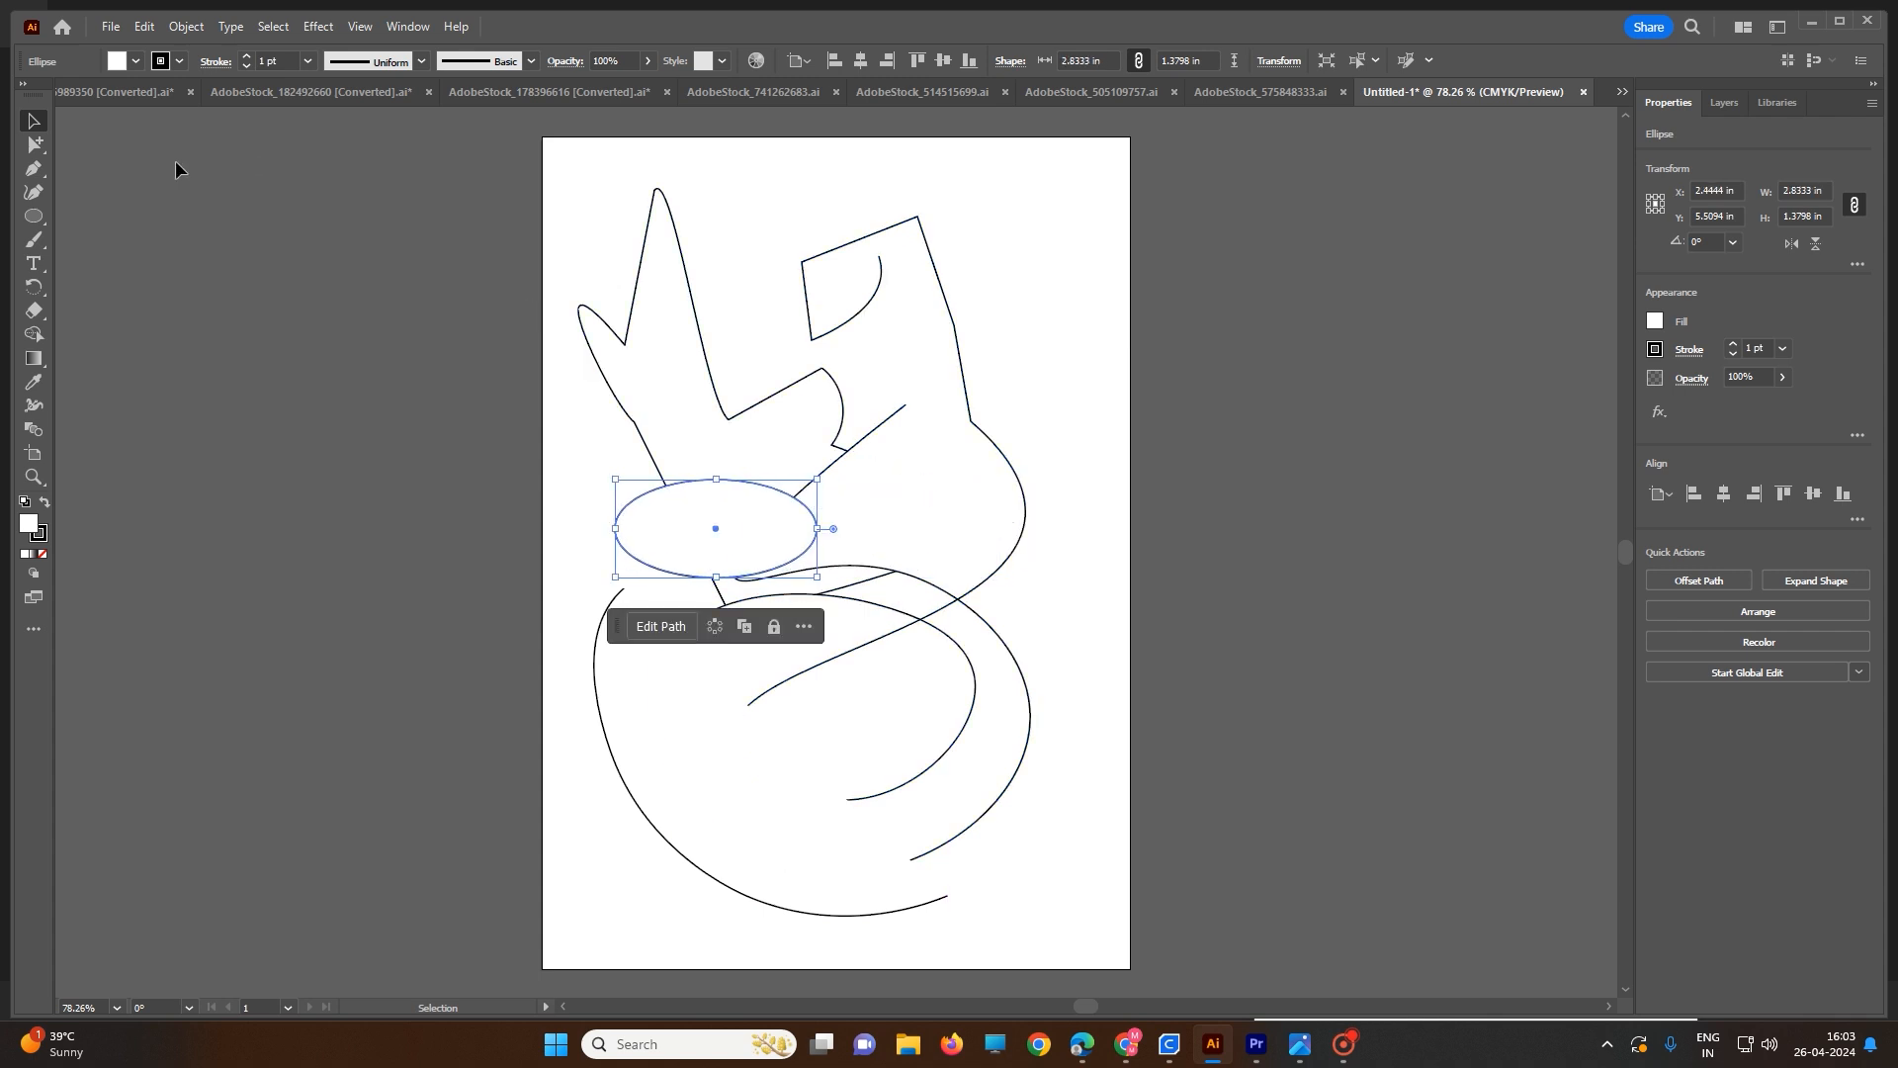
click(36, 145)
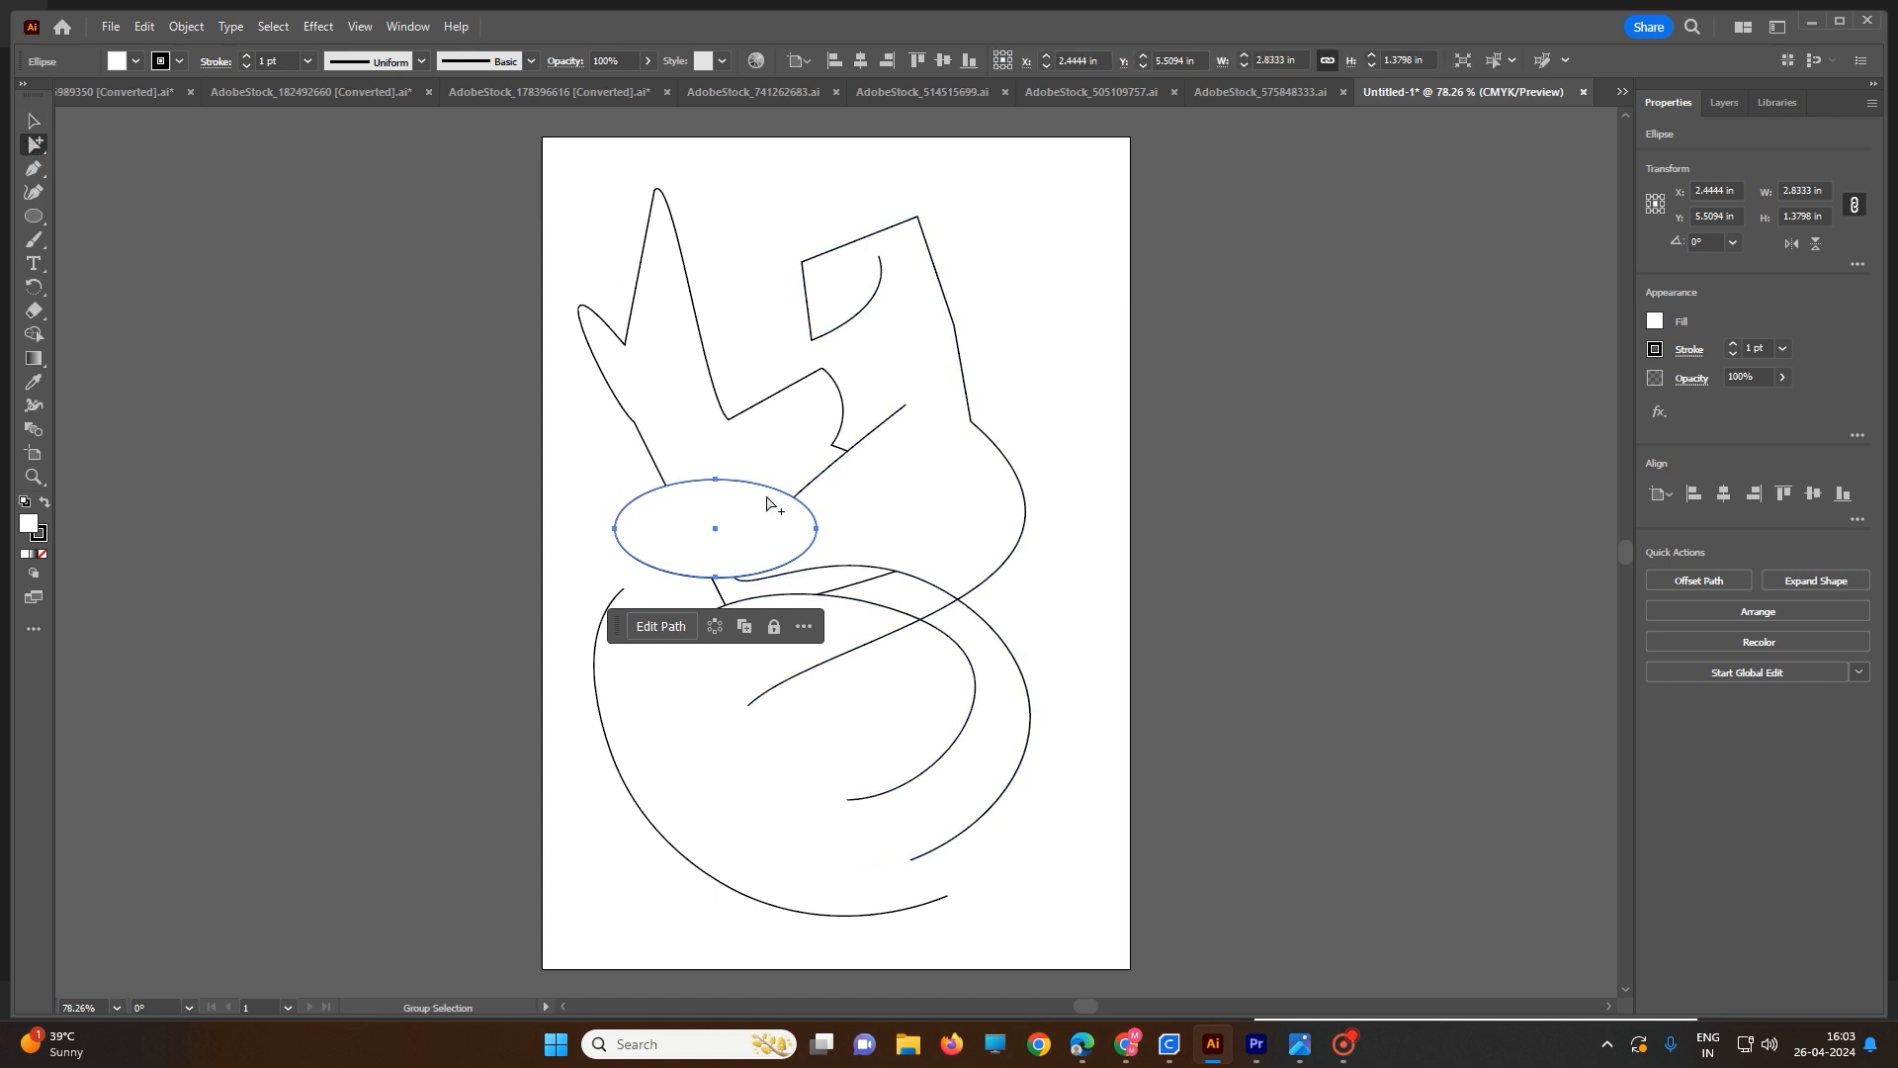
drag(717, 483, 971, 369)
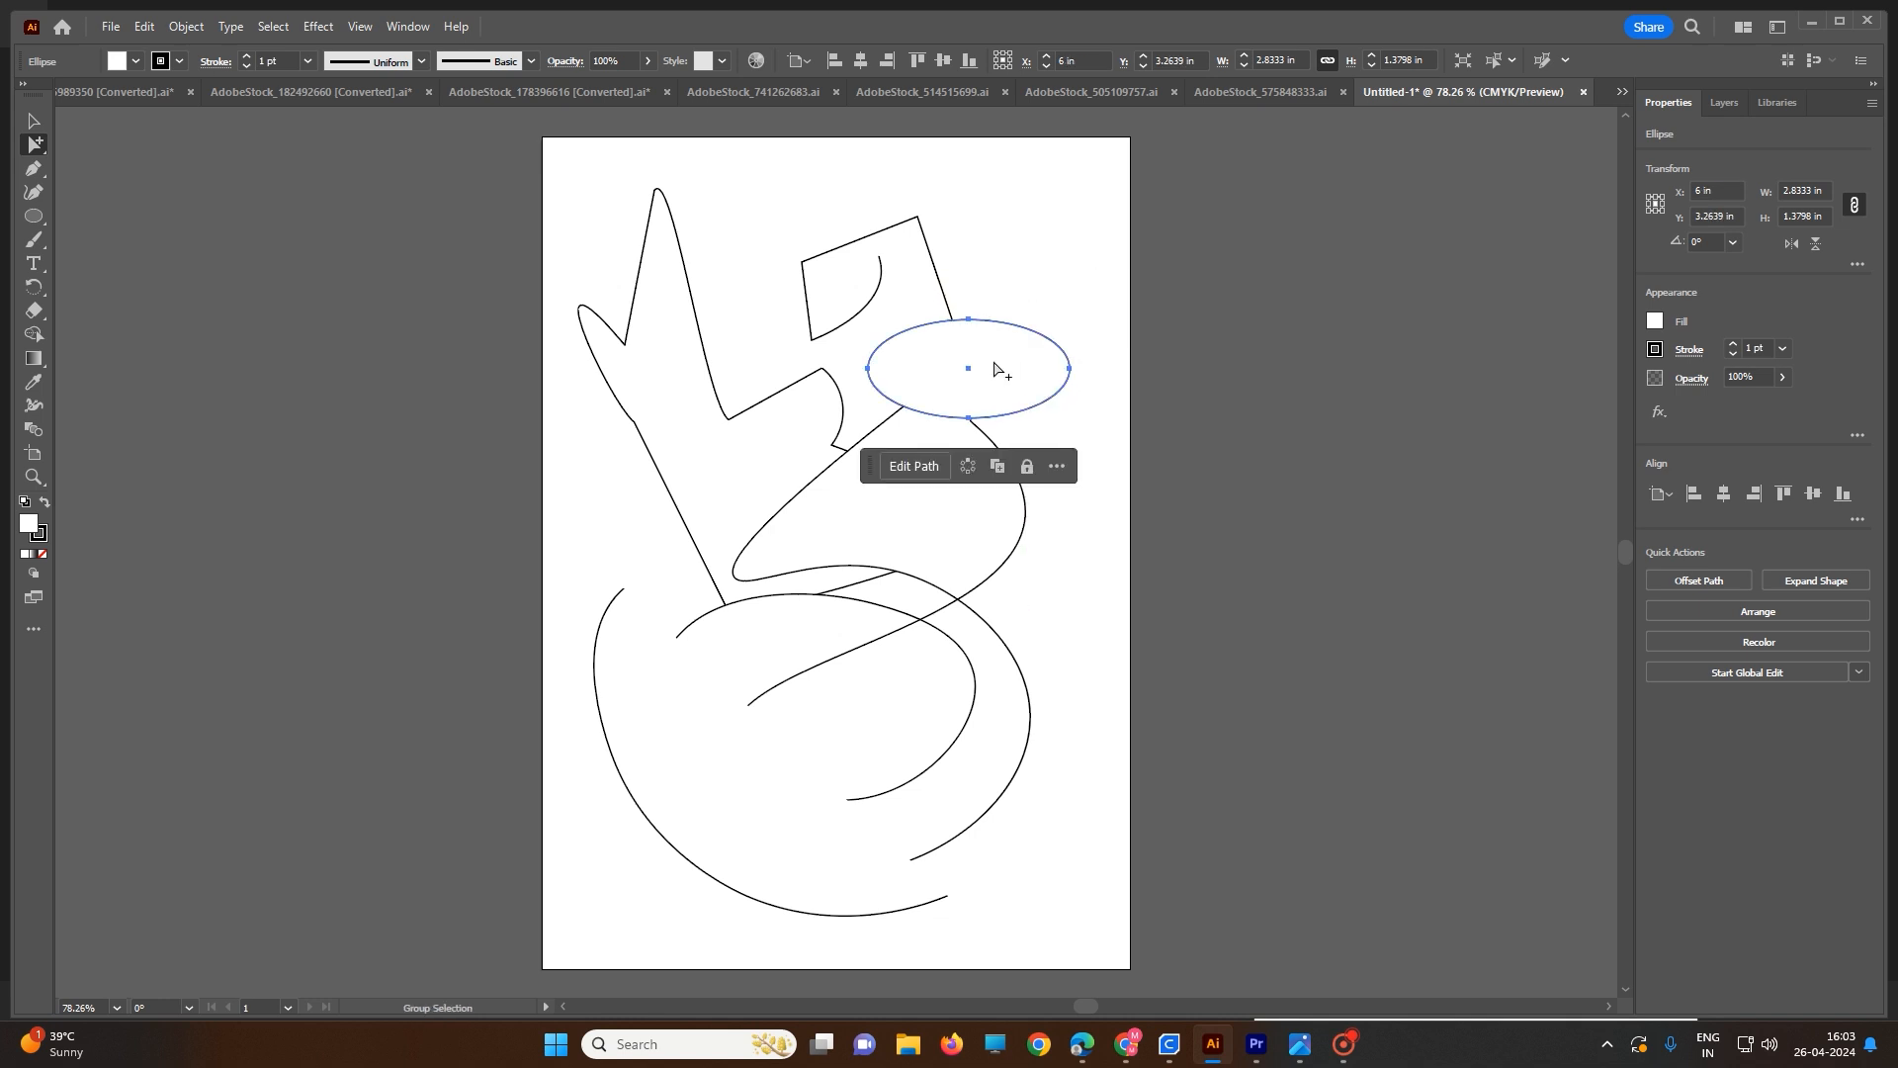
click(1344, 1044)
click(1378, 996)
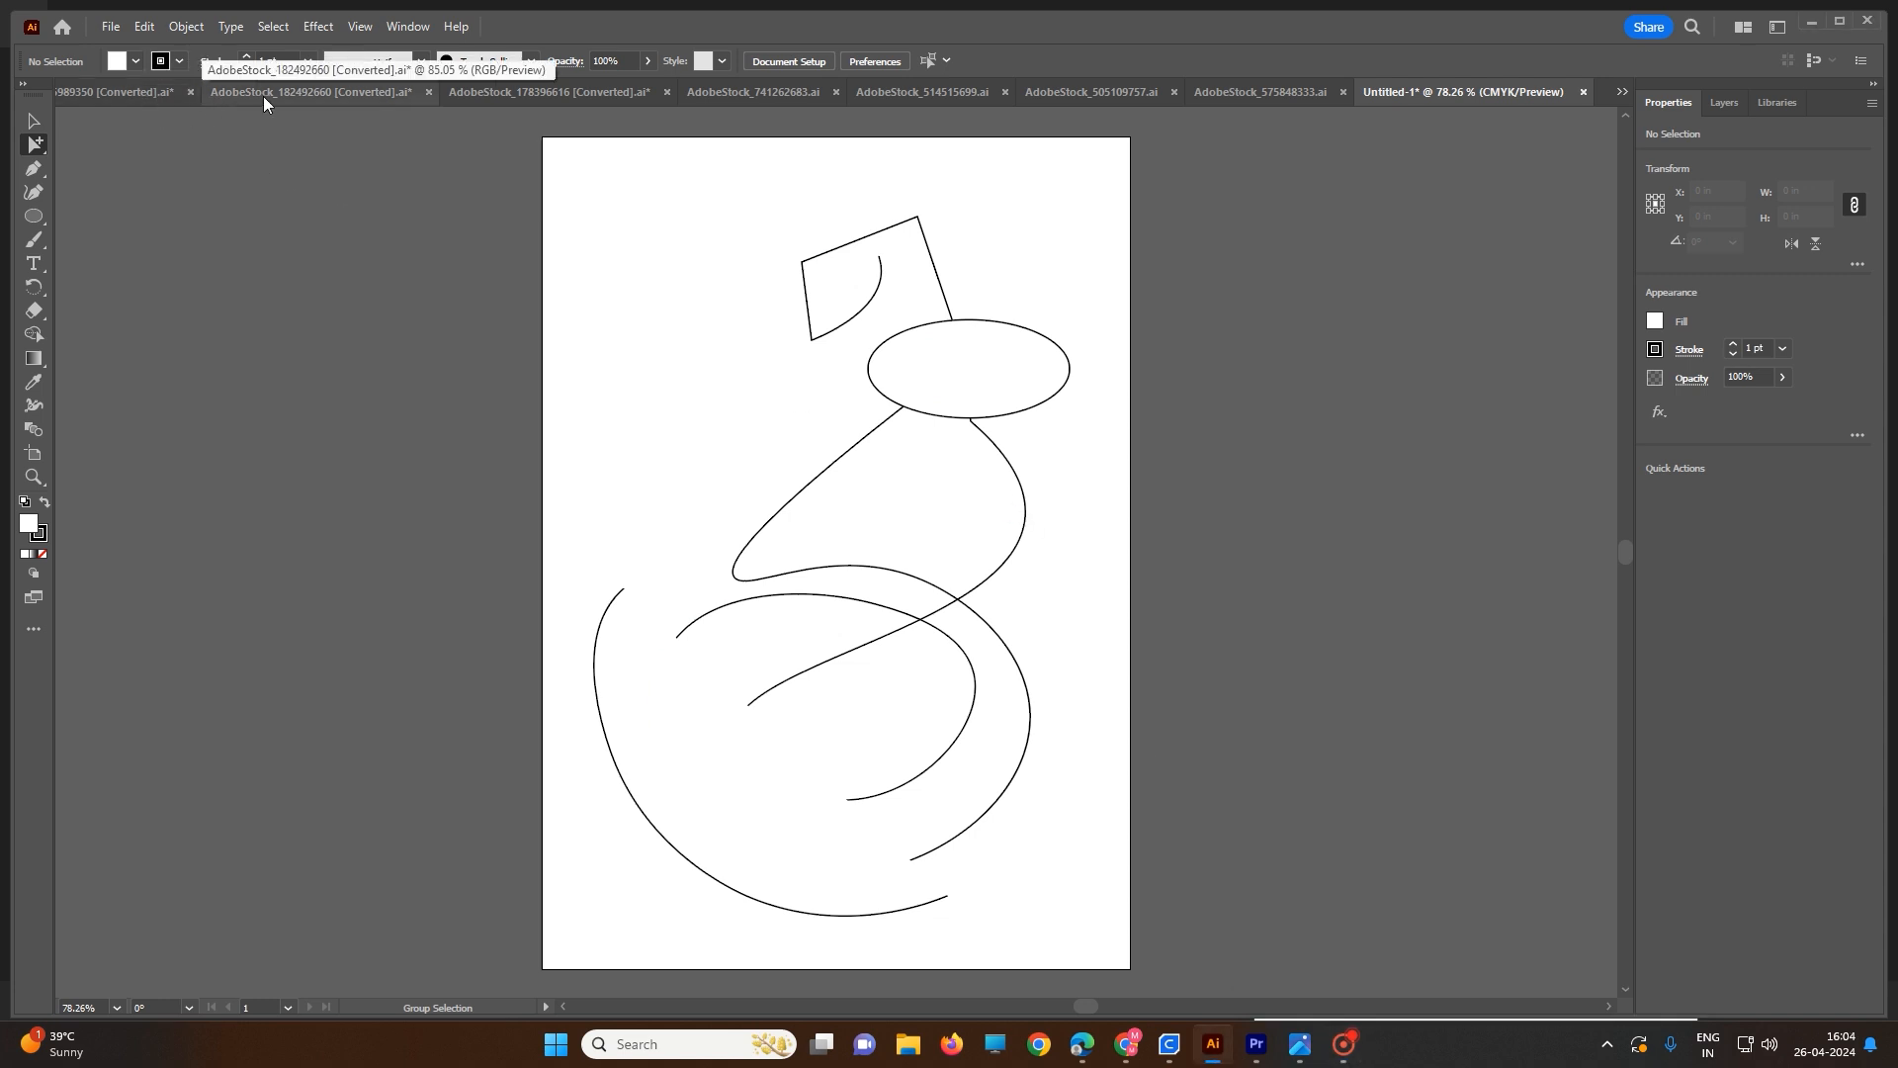
- Move the ellipse clear of the drawing and delete the spiral path and the remaining outer curve
click(915, 392)
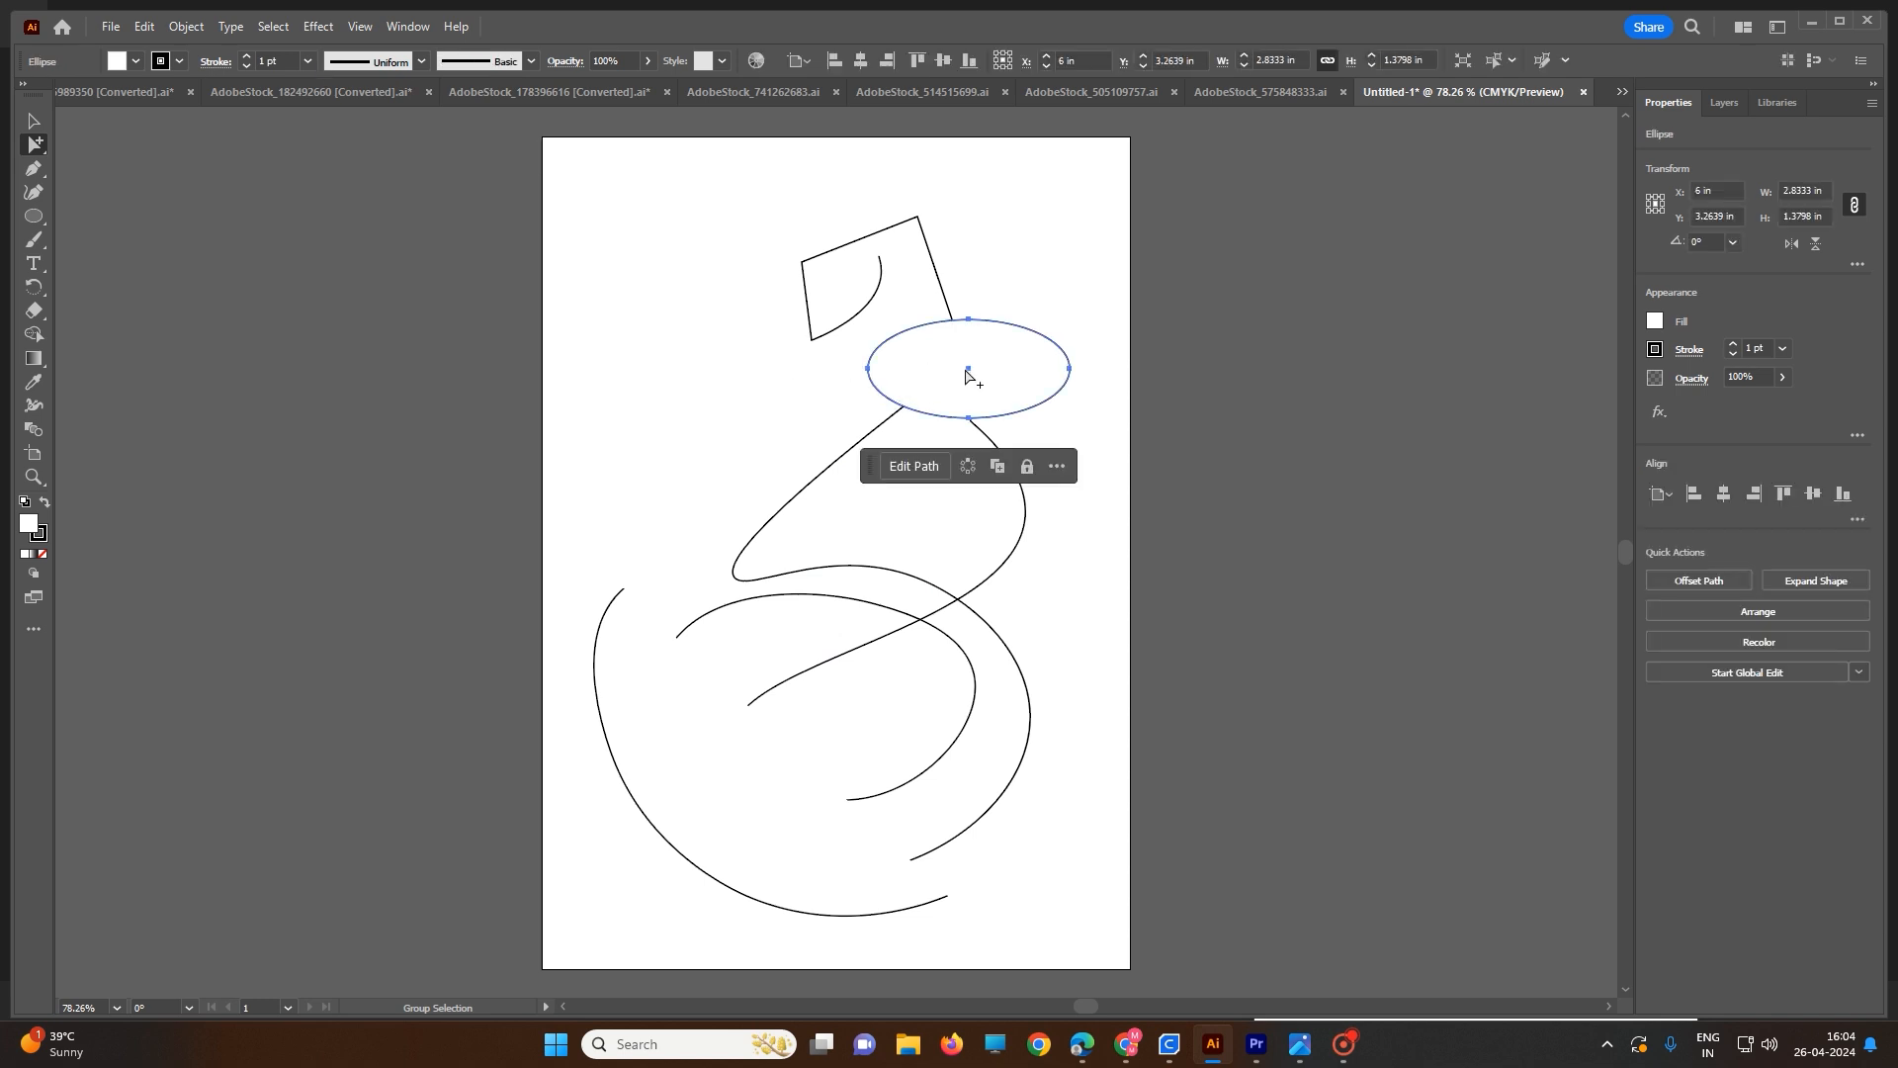
drag(966, 369, 623, 303)
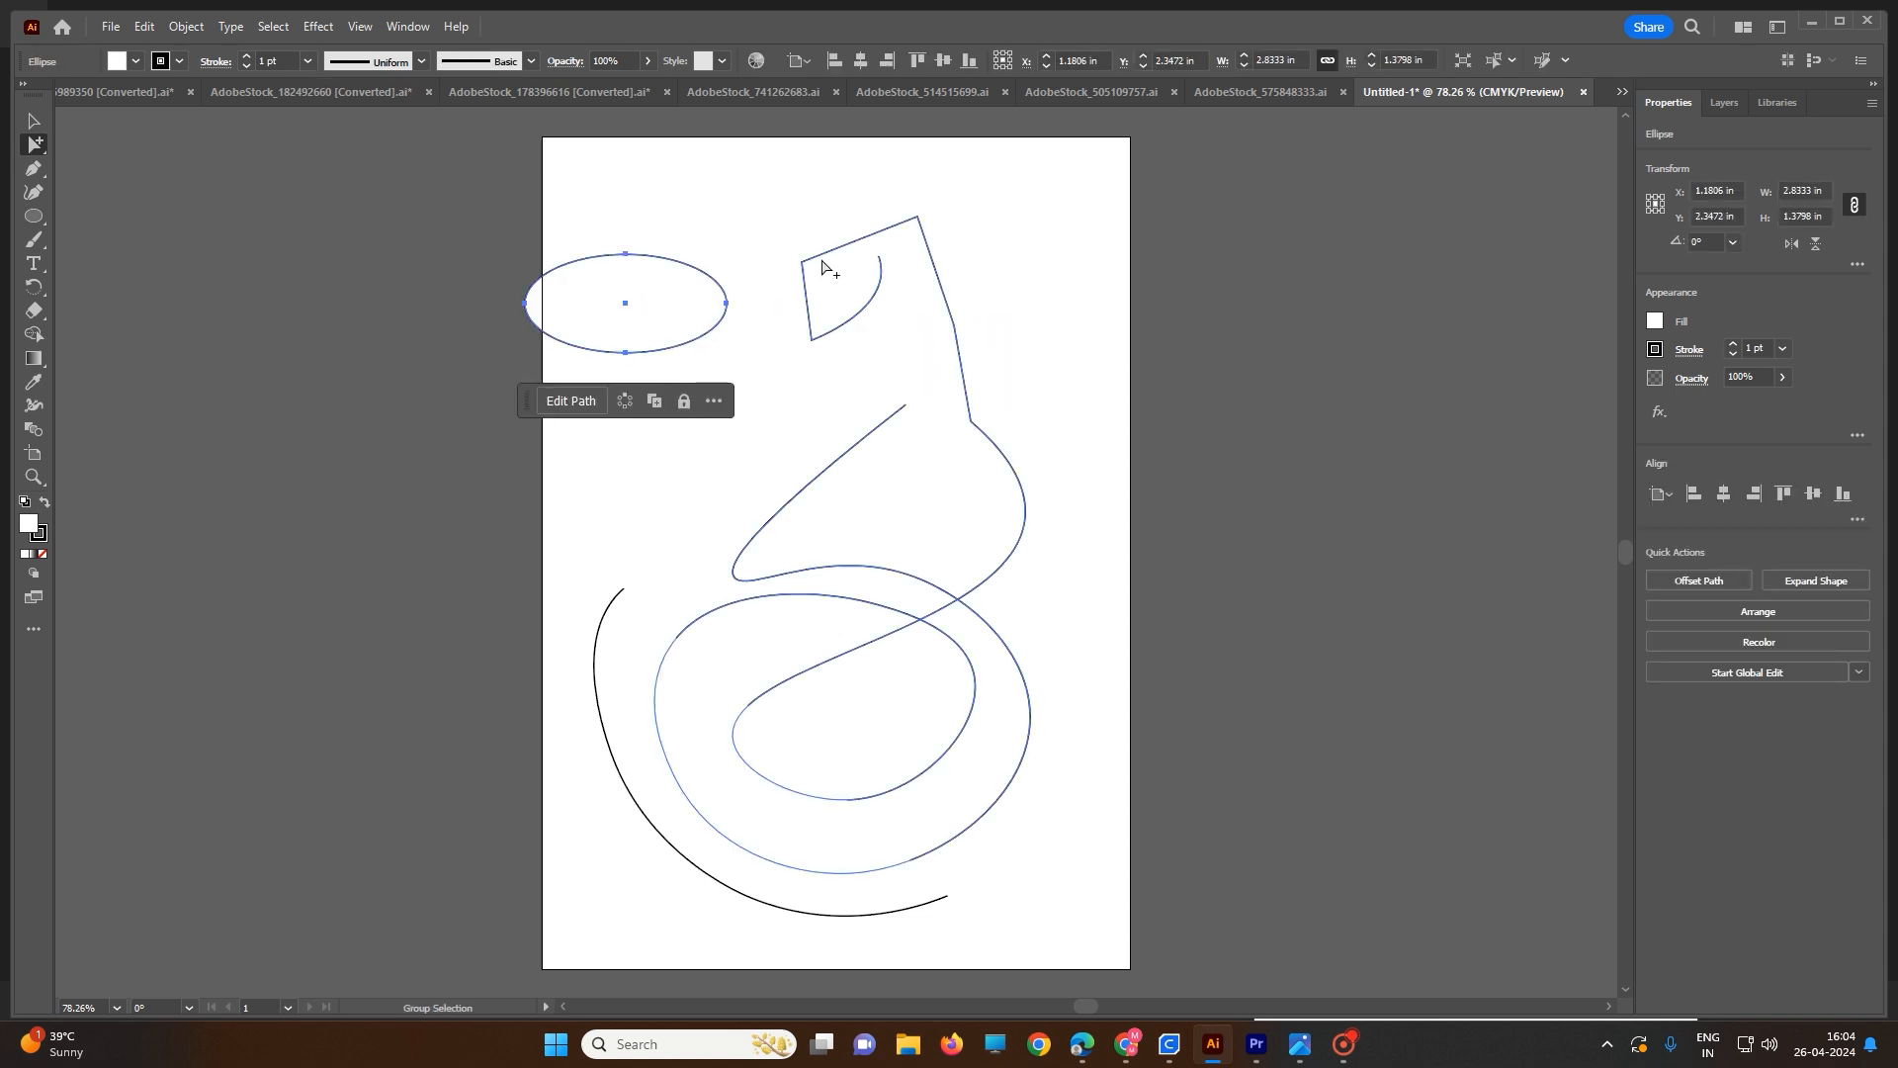
click(827, 263)
key(Delete)
click(615, 601)
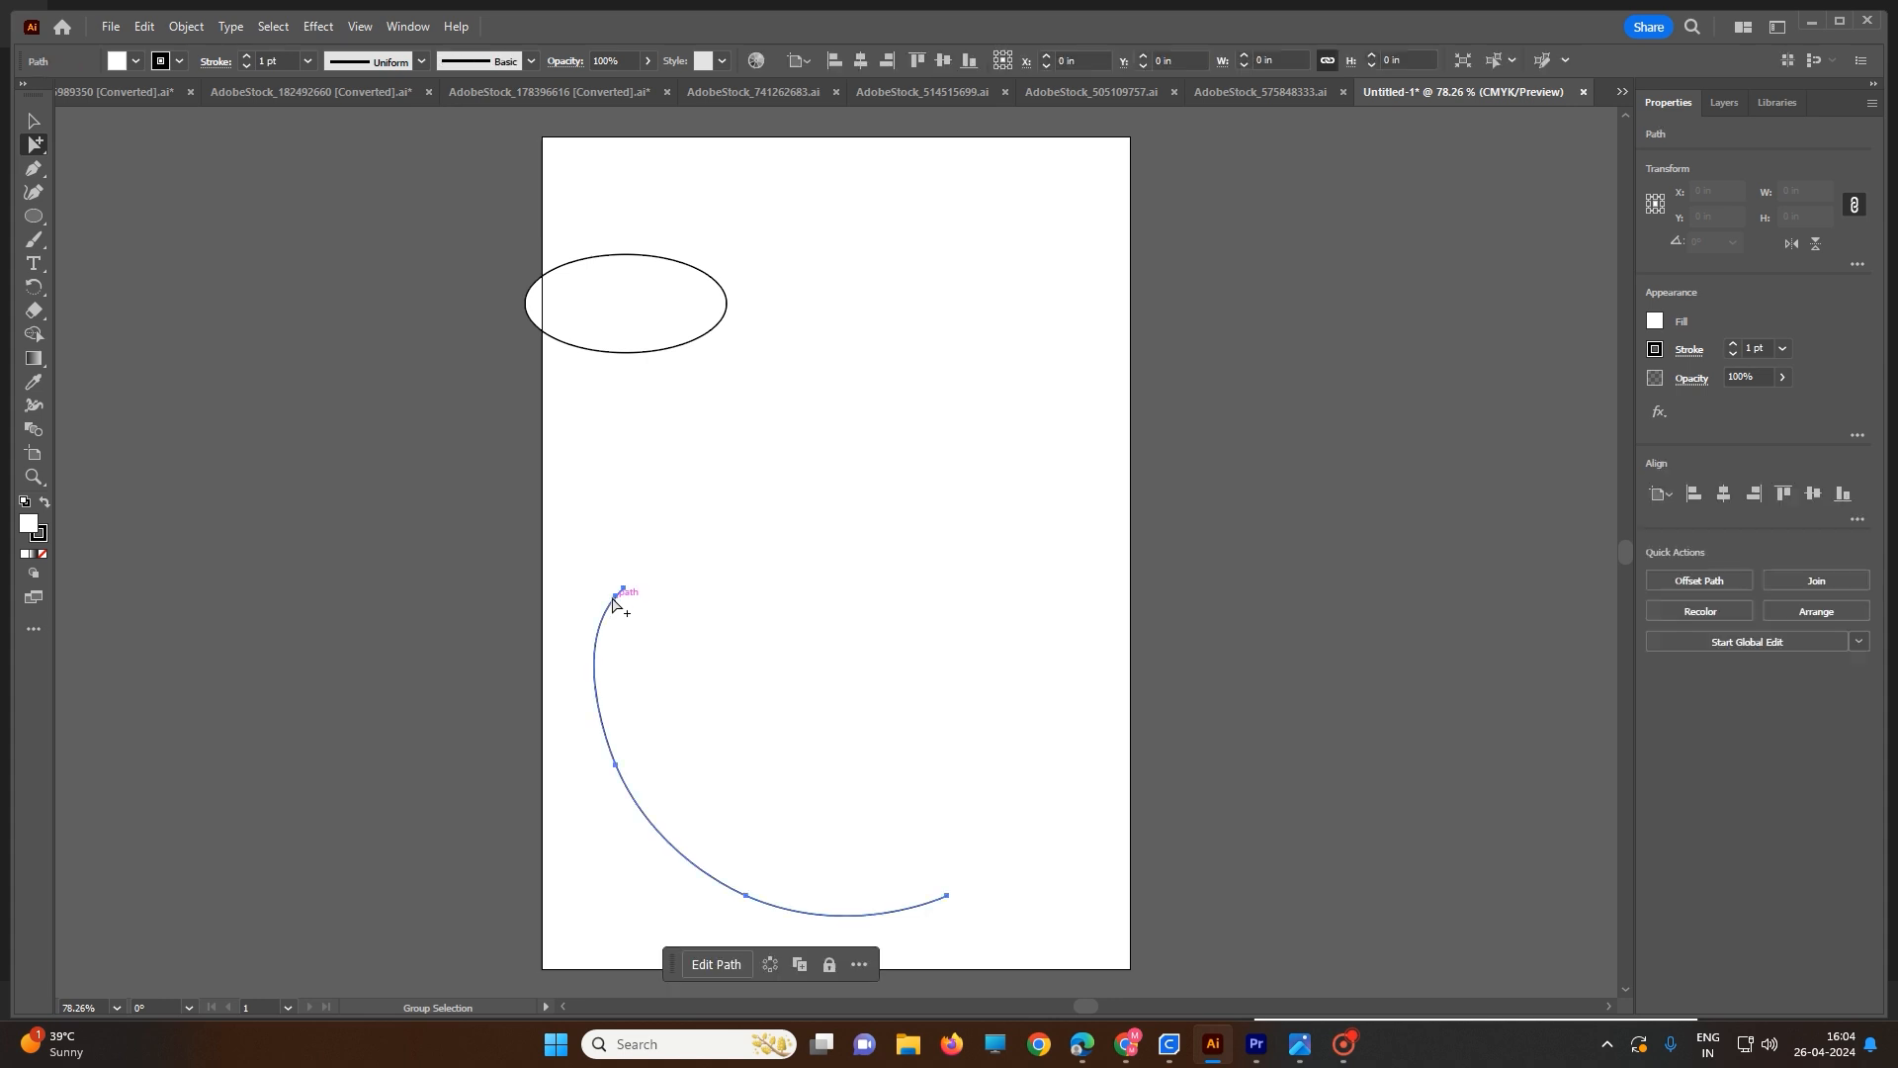
key(Delete)
- Move the ellipse to about X 3.65 in, Y 3.43 in and set its stroke weight to 9 pt
click(635, 353)
drag(634, 307, 808, 376)
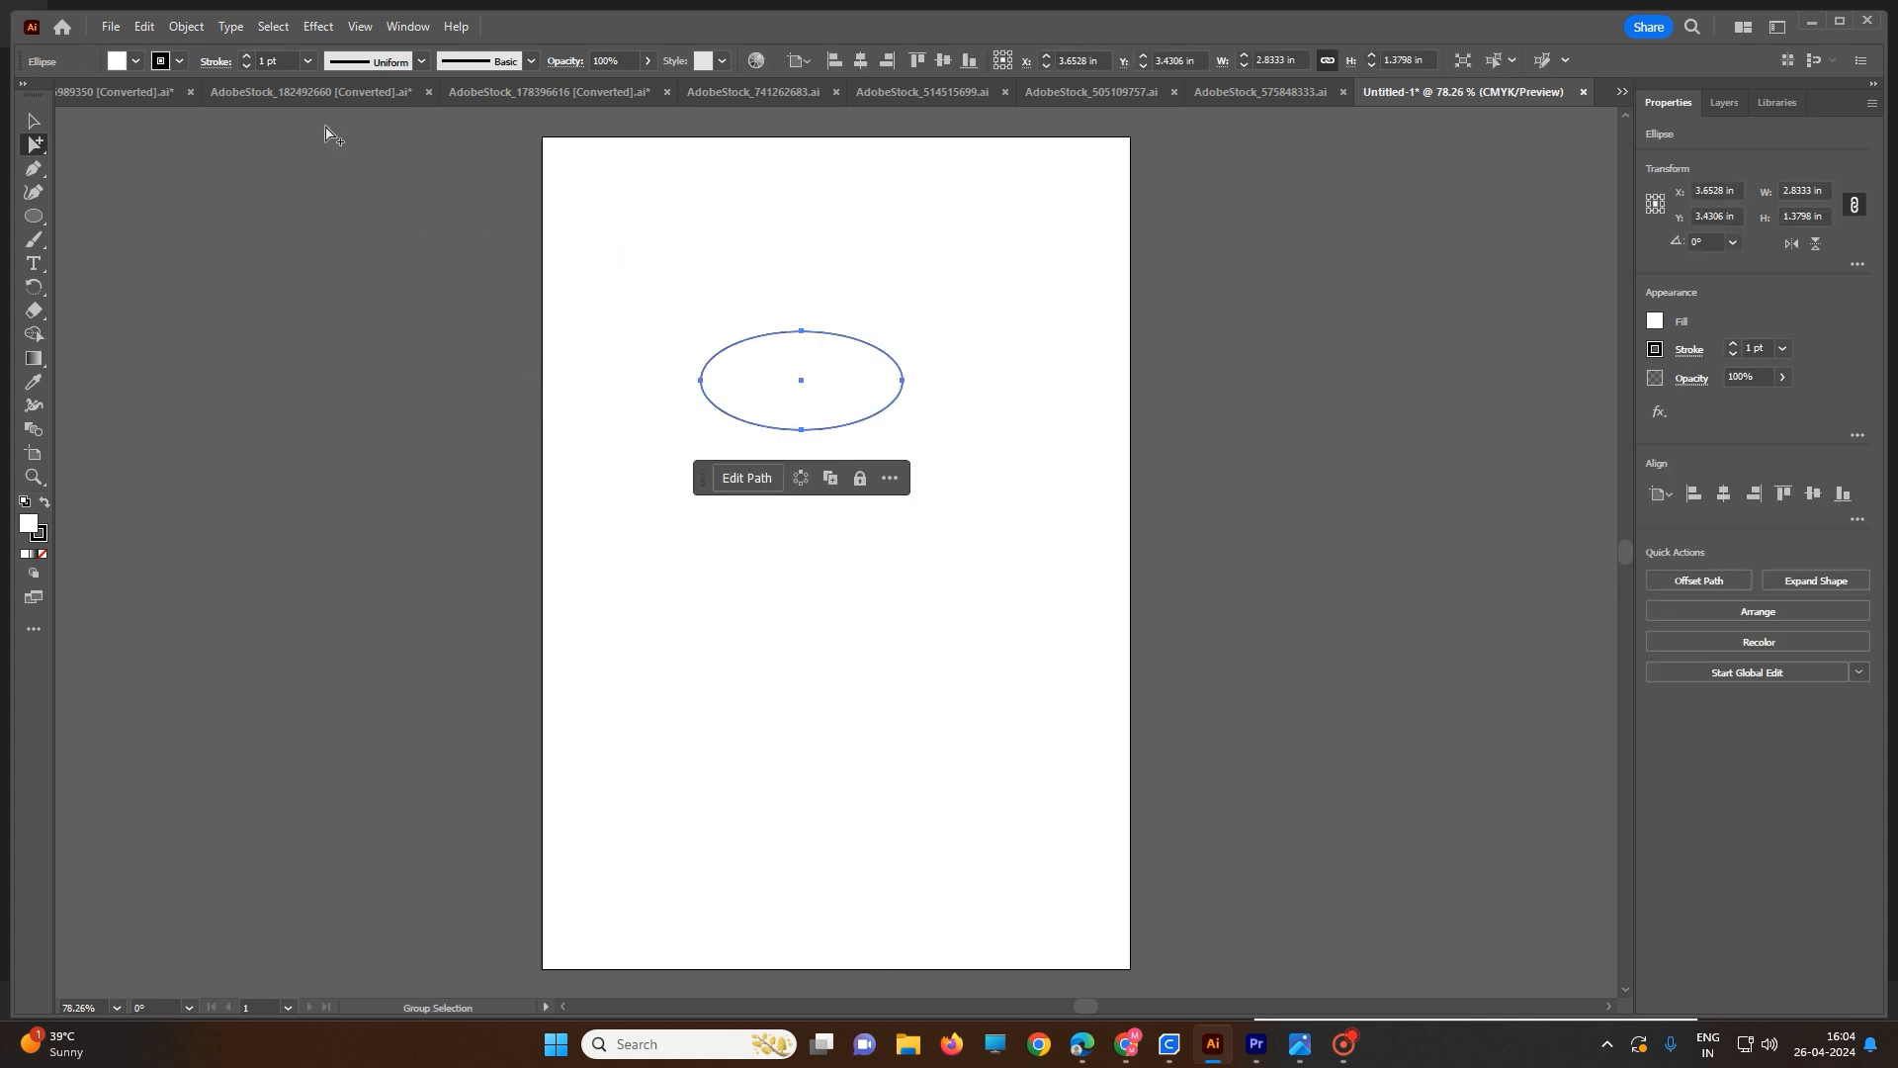
click(251, 55)
click(250, 55)
click(250, 55)
click(250, 56)
click(250, 56)
click(250, 55)
click(250, 55)
click(250, 55)
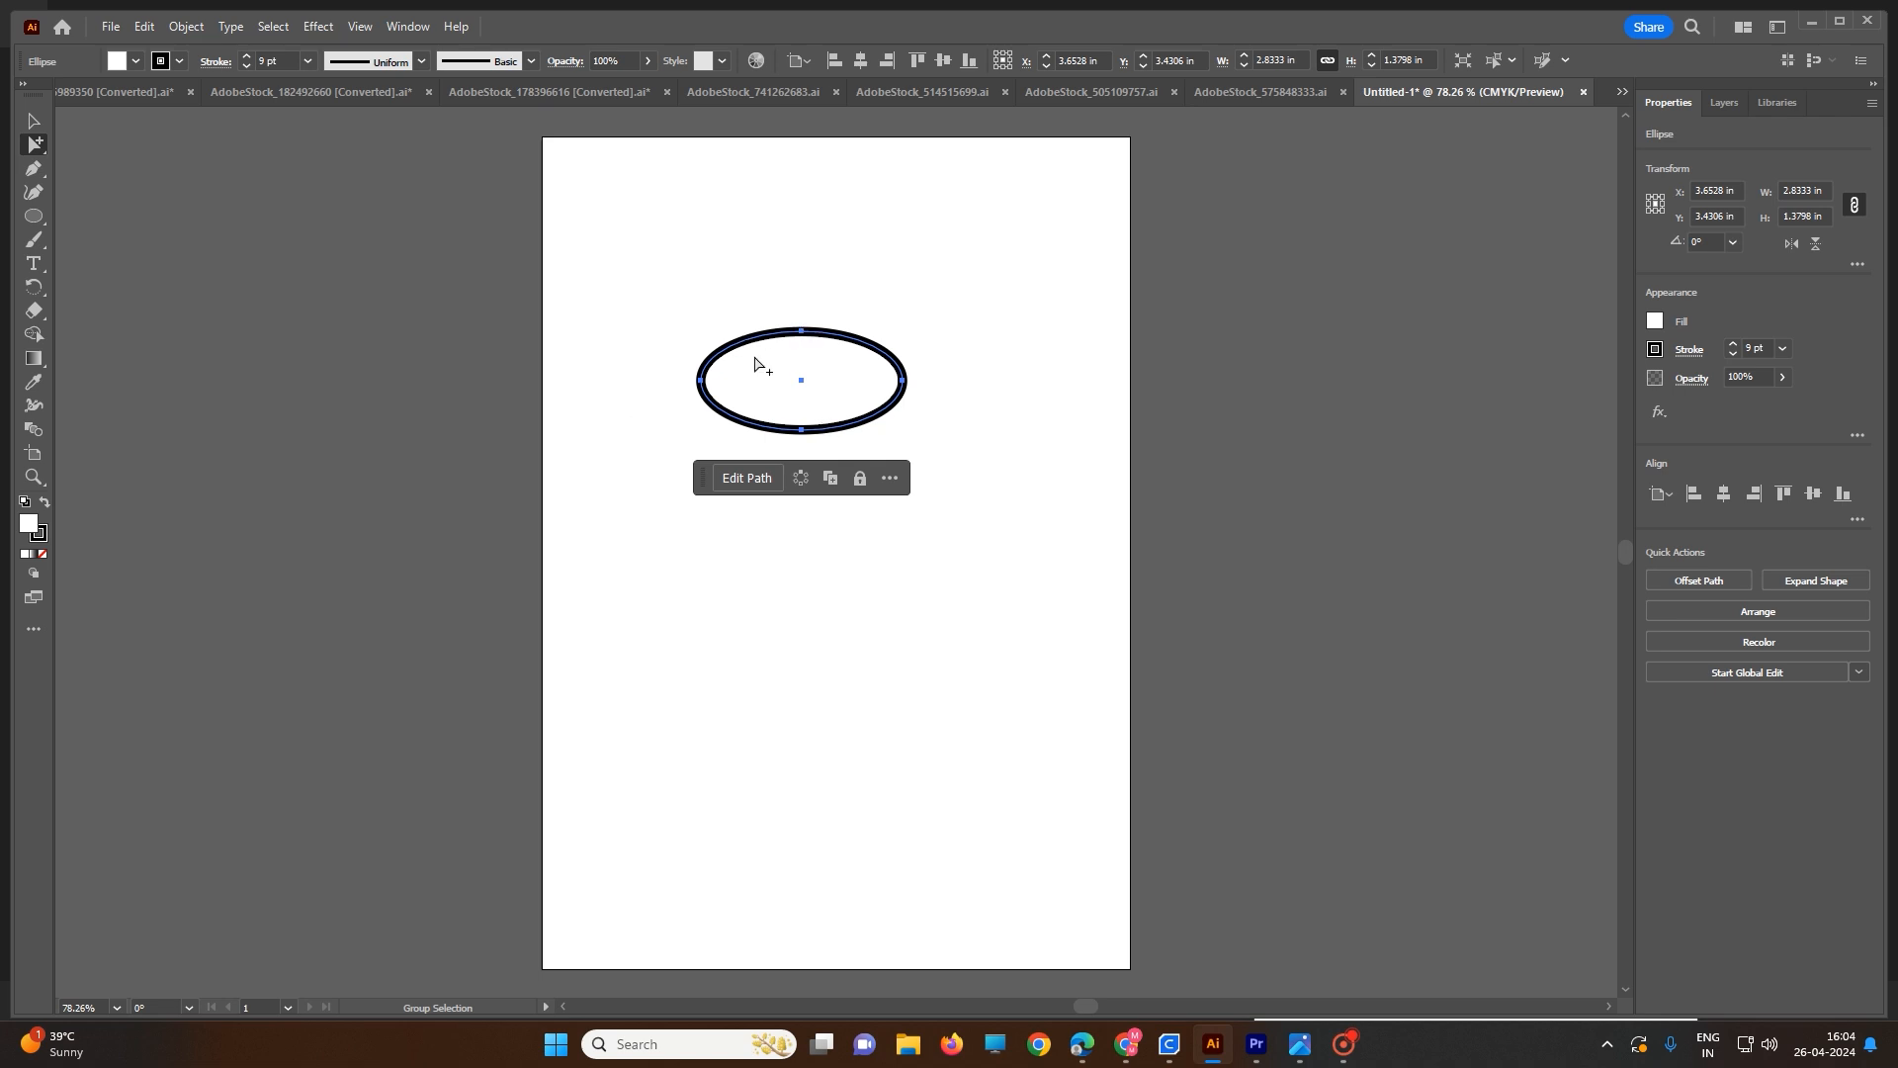
- Try the half-dome width profile on the ellipse's stroke and replace it with the flat profile with tapered ends
click(424, 64)
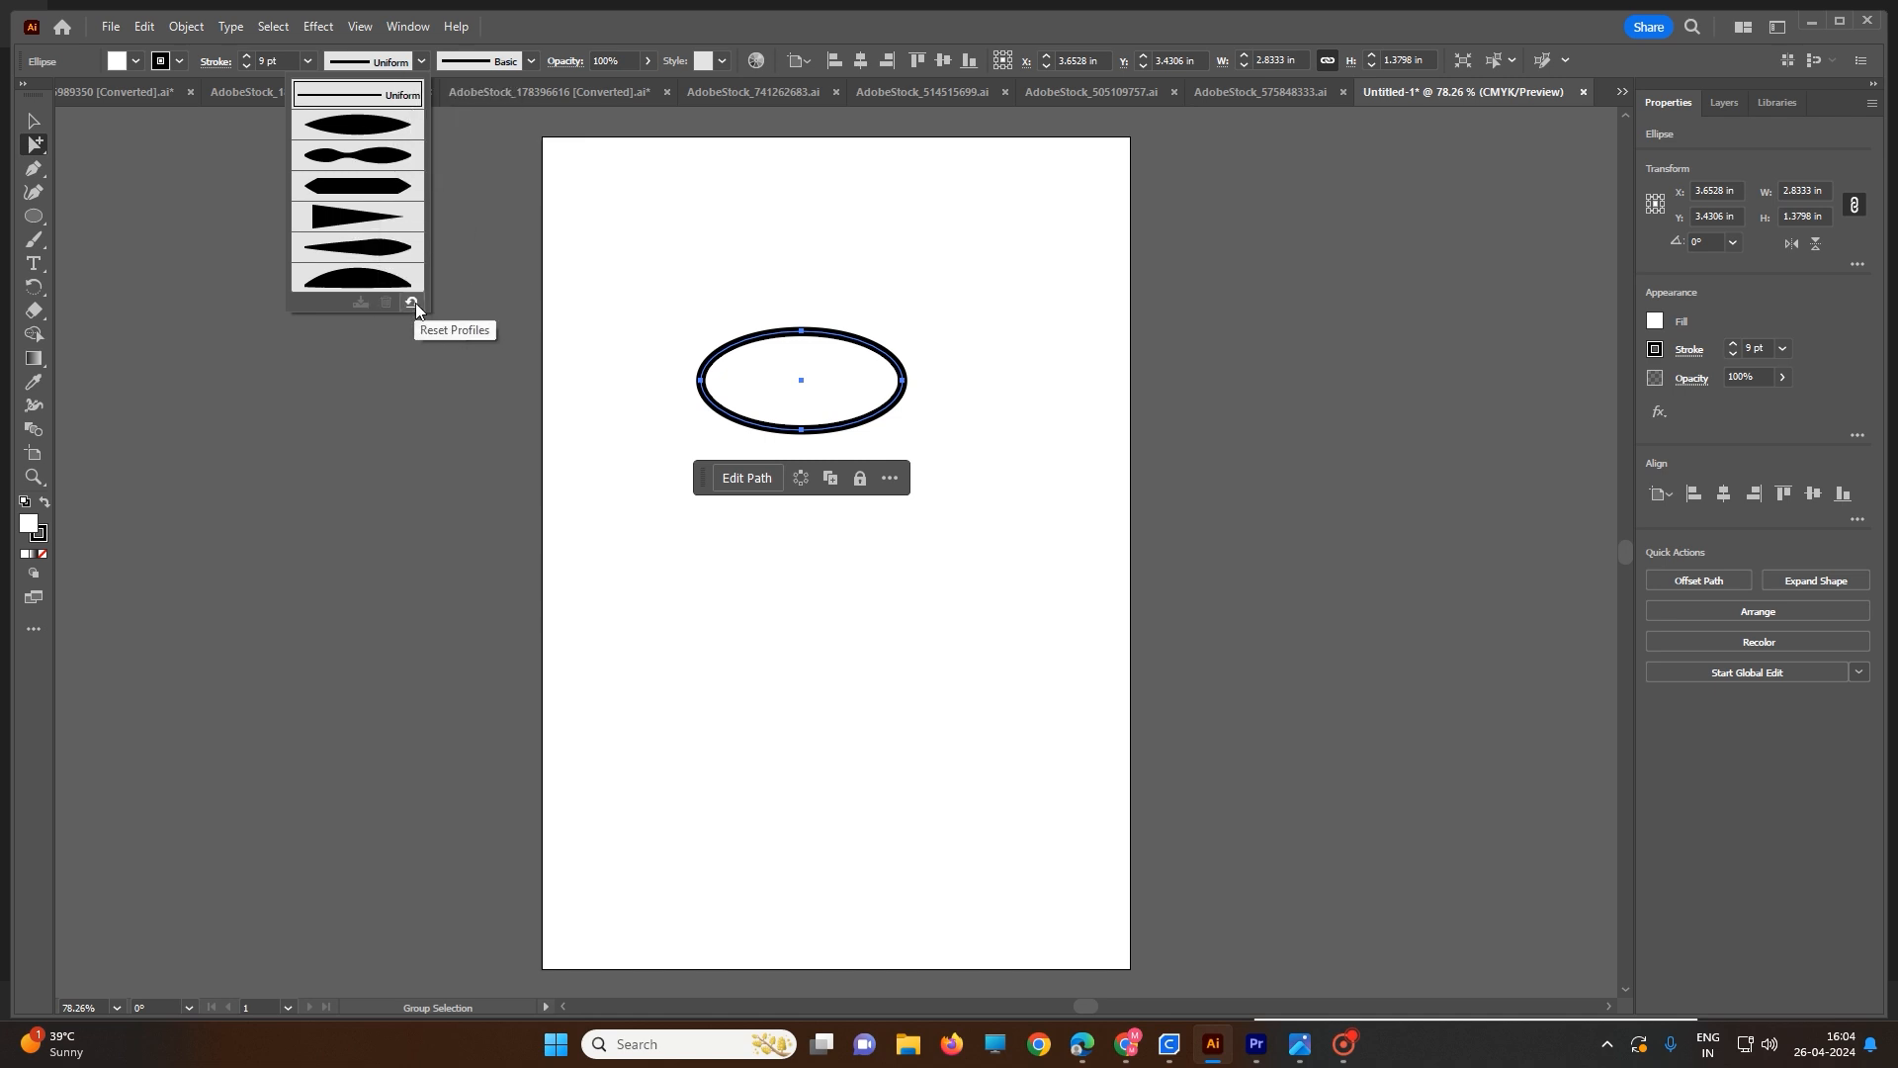
click(372, 279)
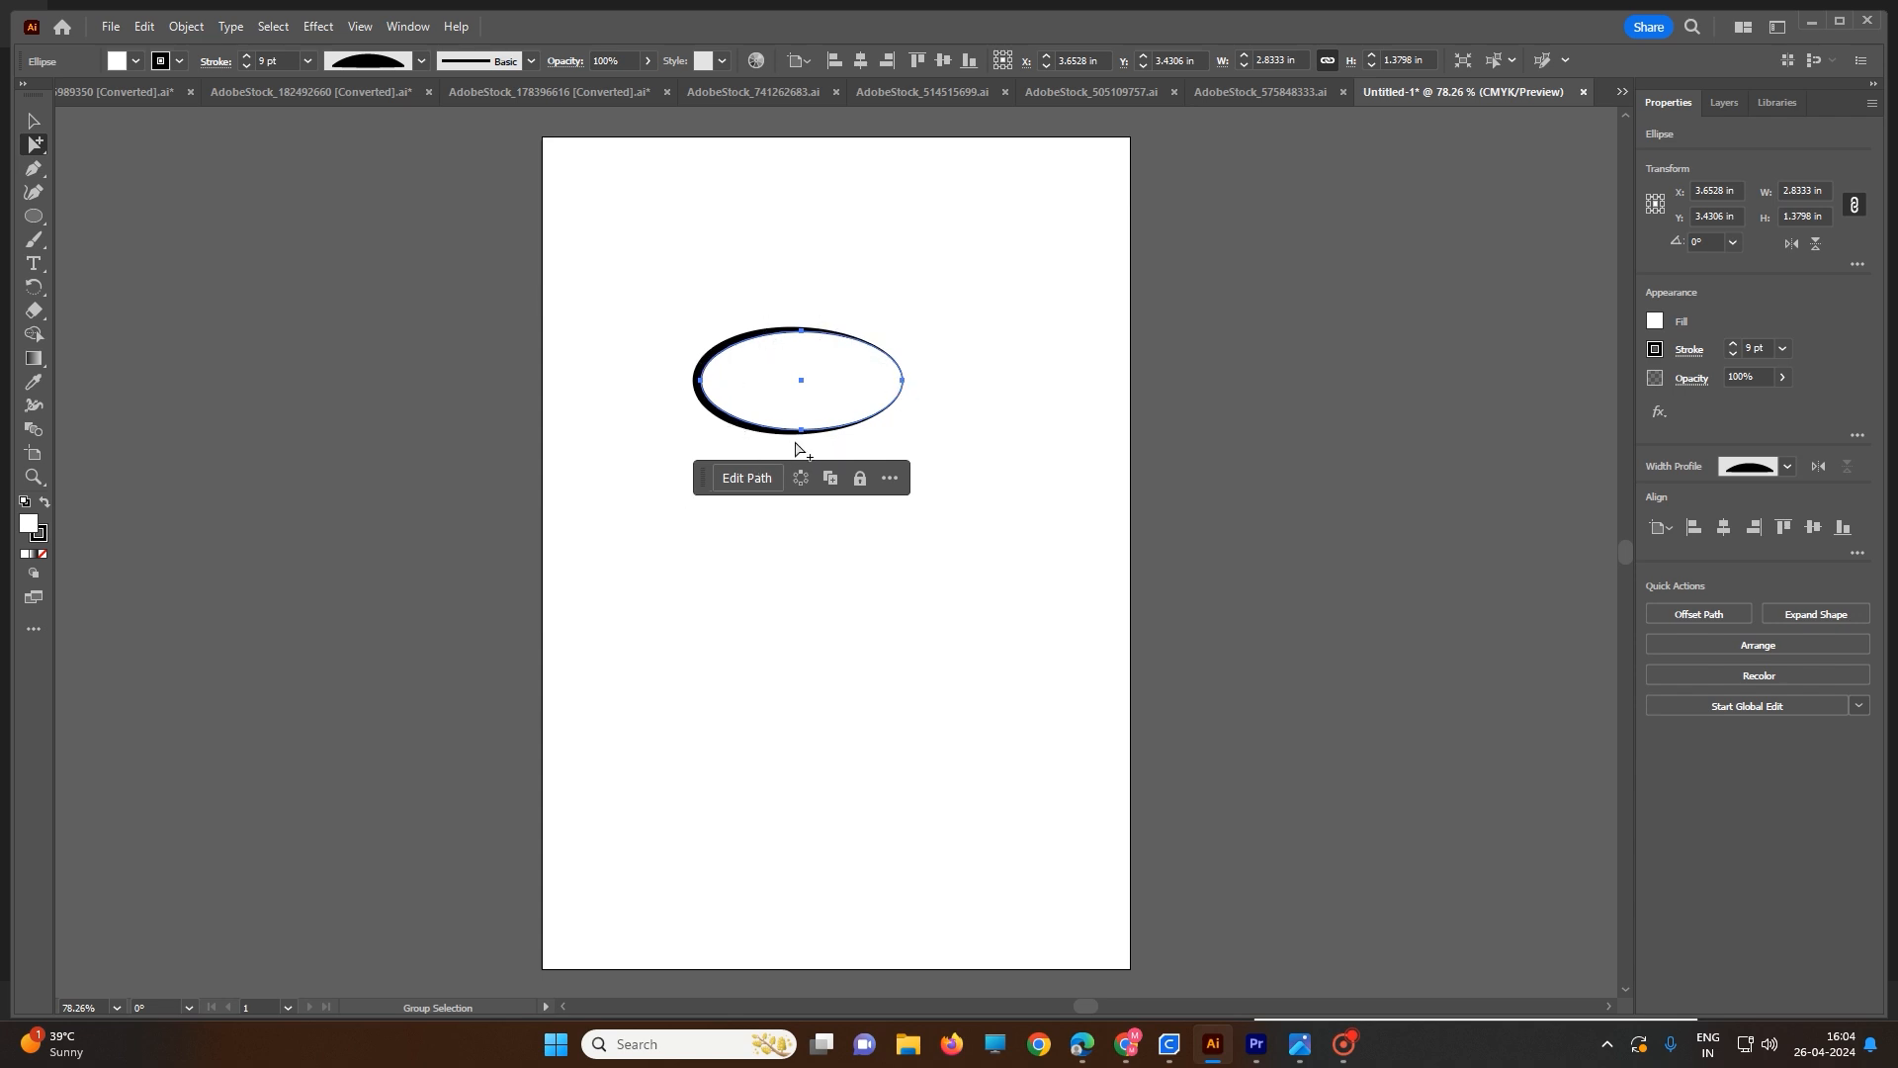
click(422, 60)
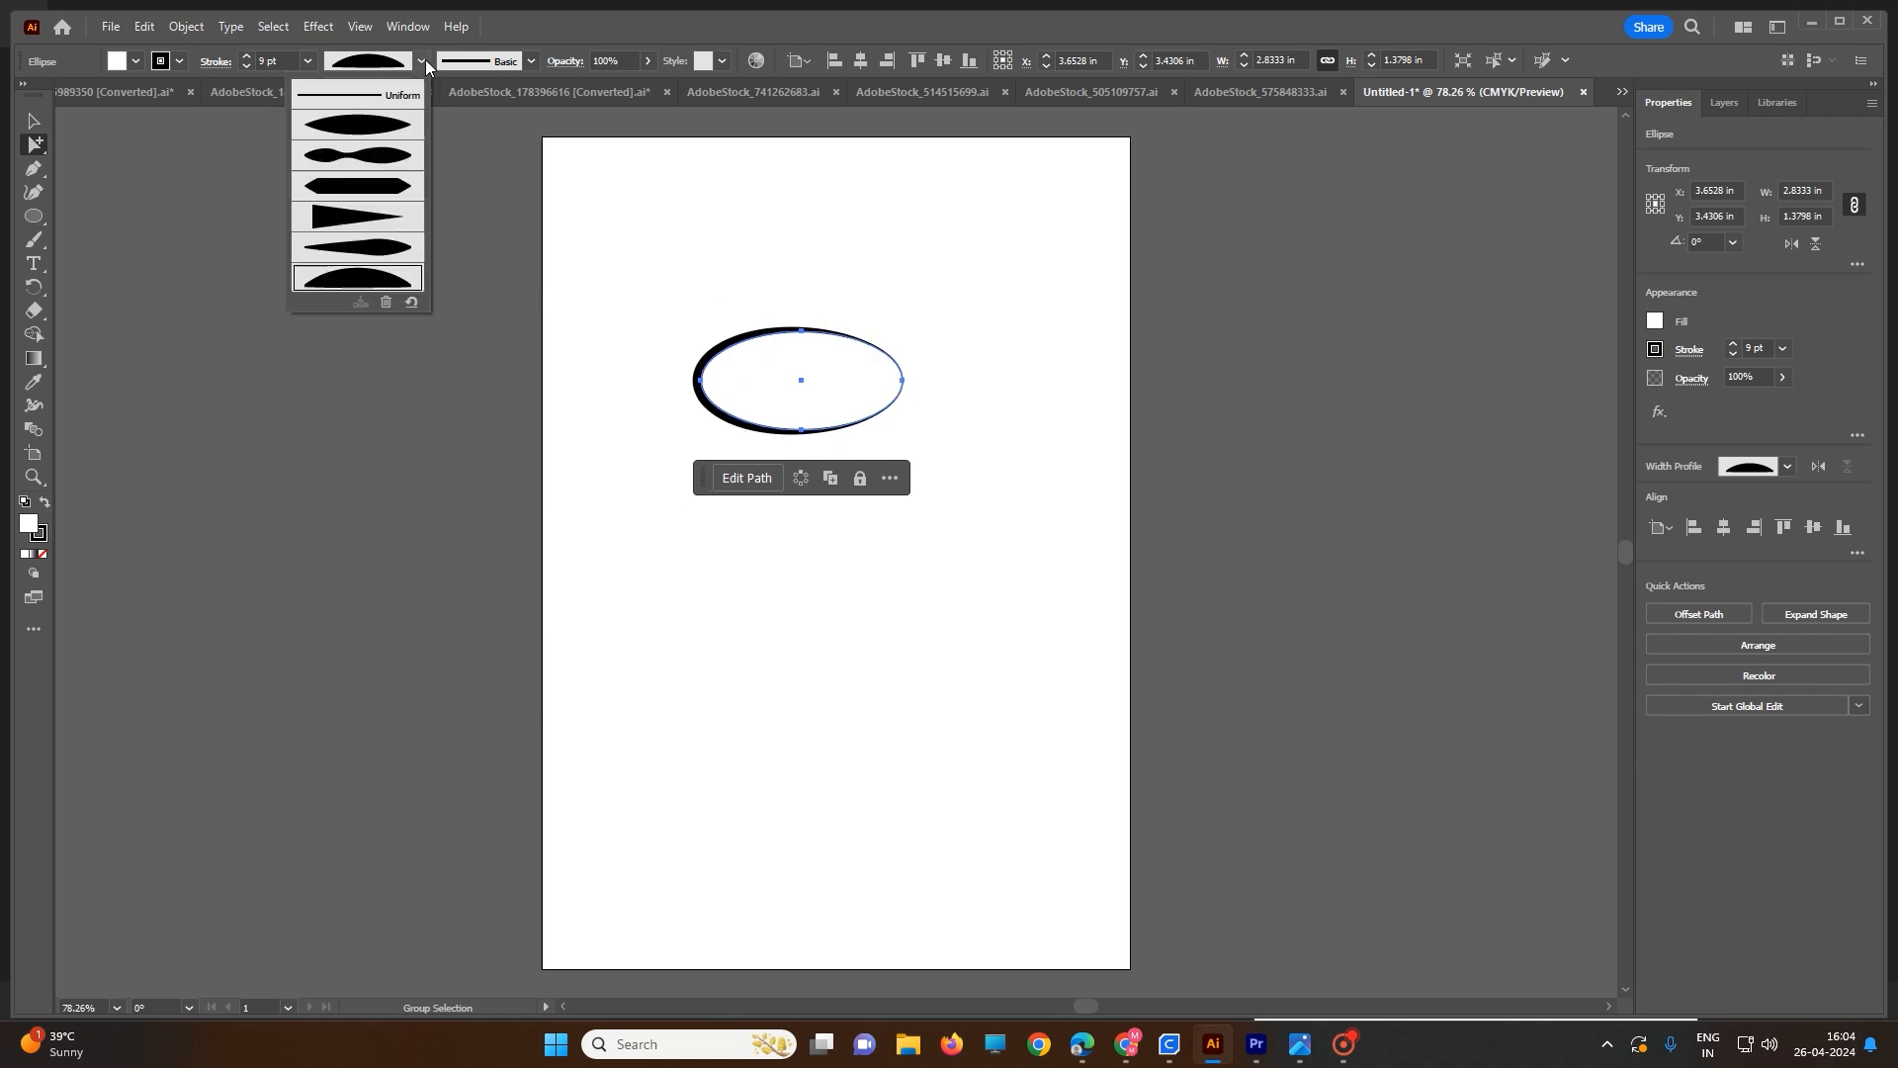
click(368, 204)
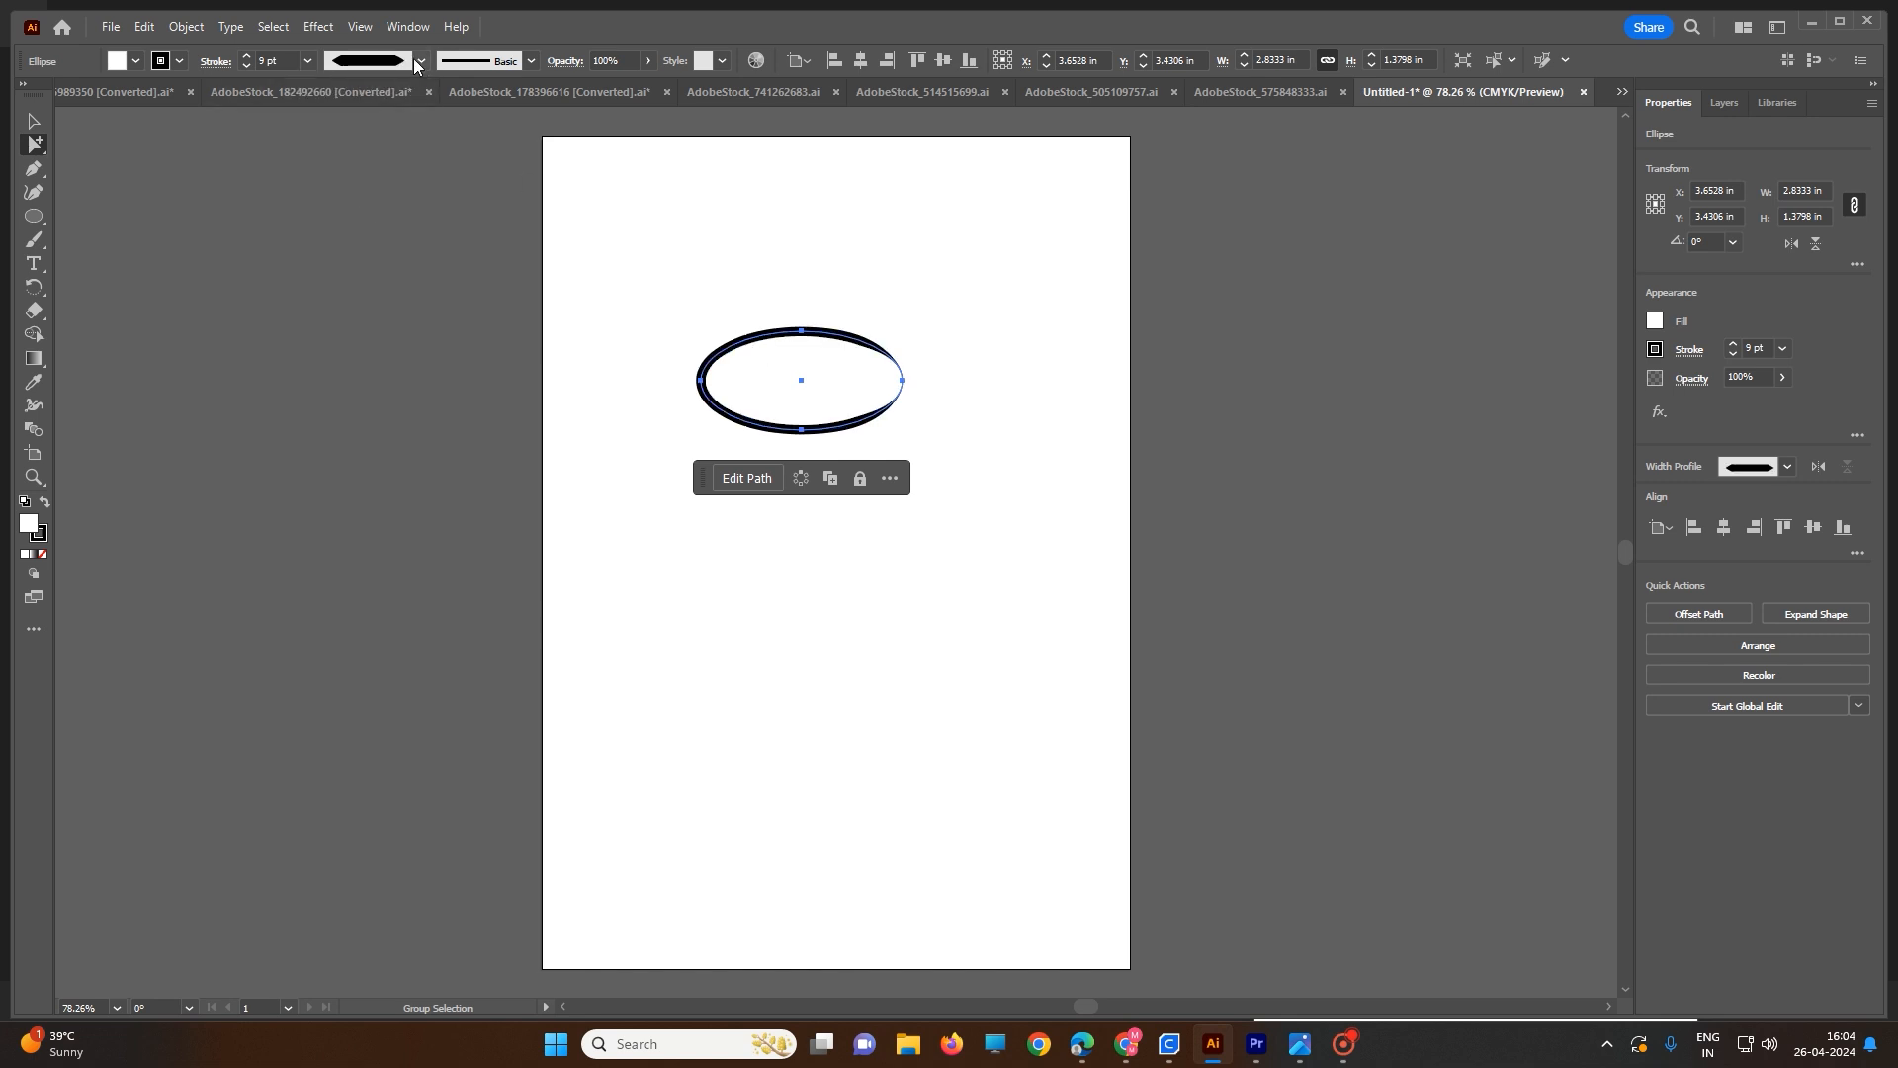
- Apply the blue denim pattern brush with stitched seams to the ellipse's stroke and inspect it up close
click(473, 62)
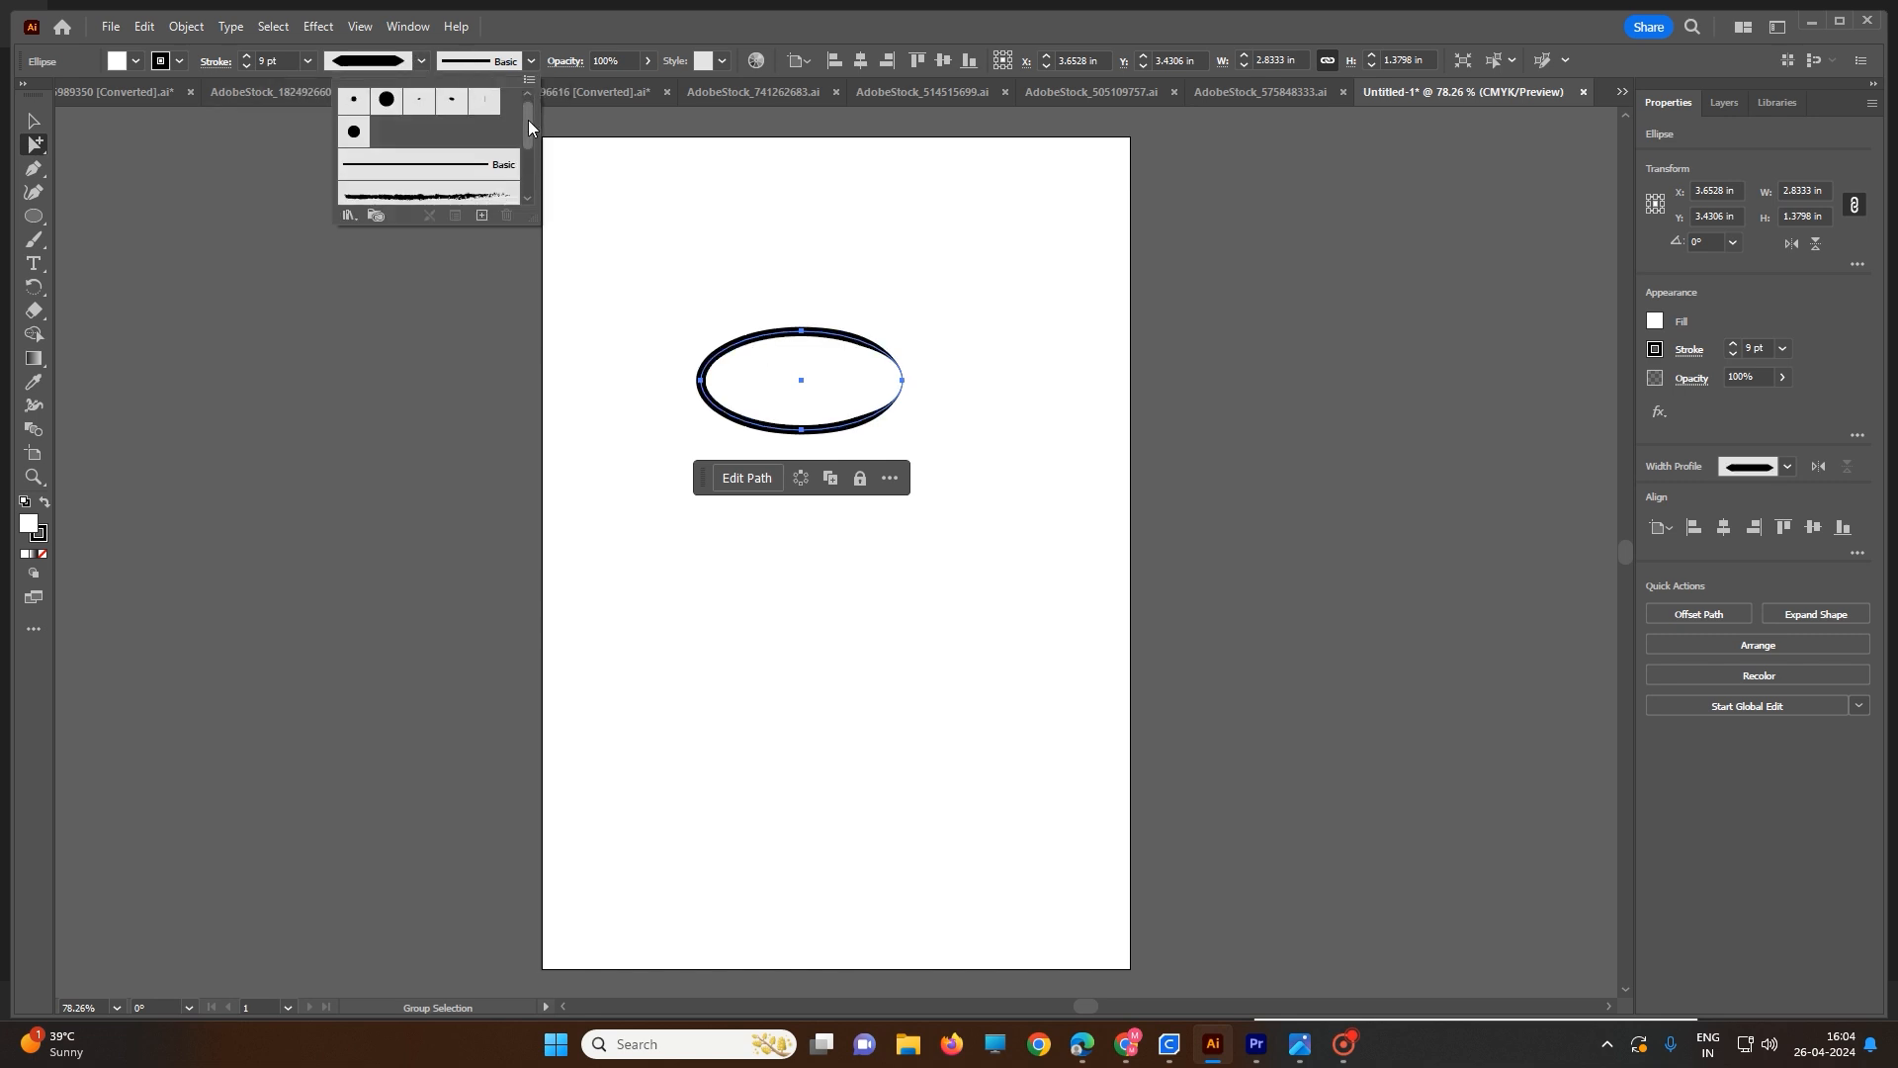
drag(528, 120, 526, 175)
click(432, 187)
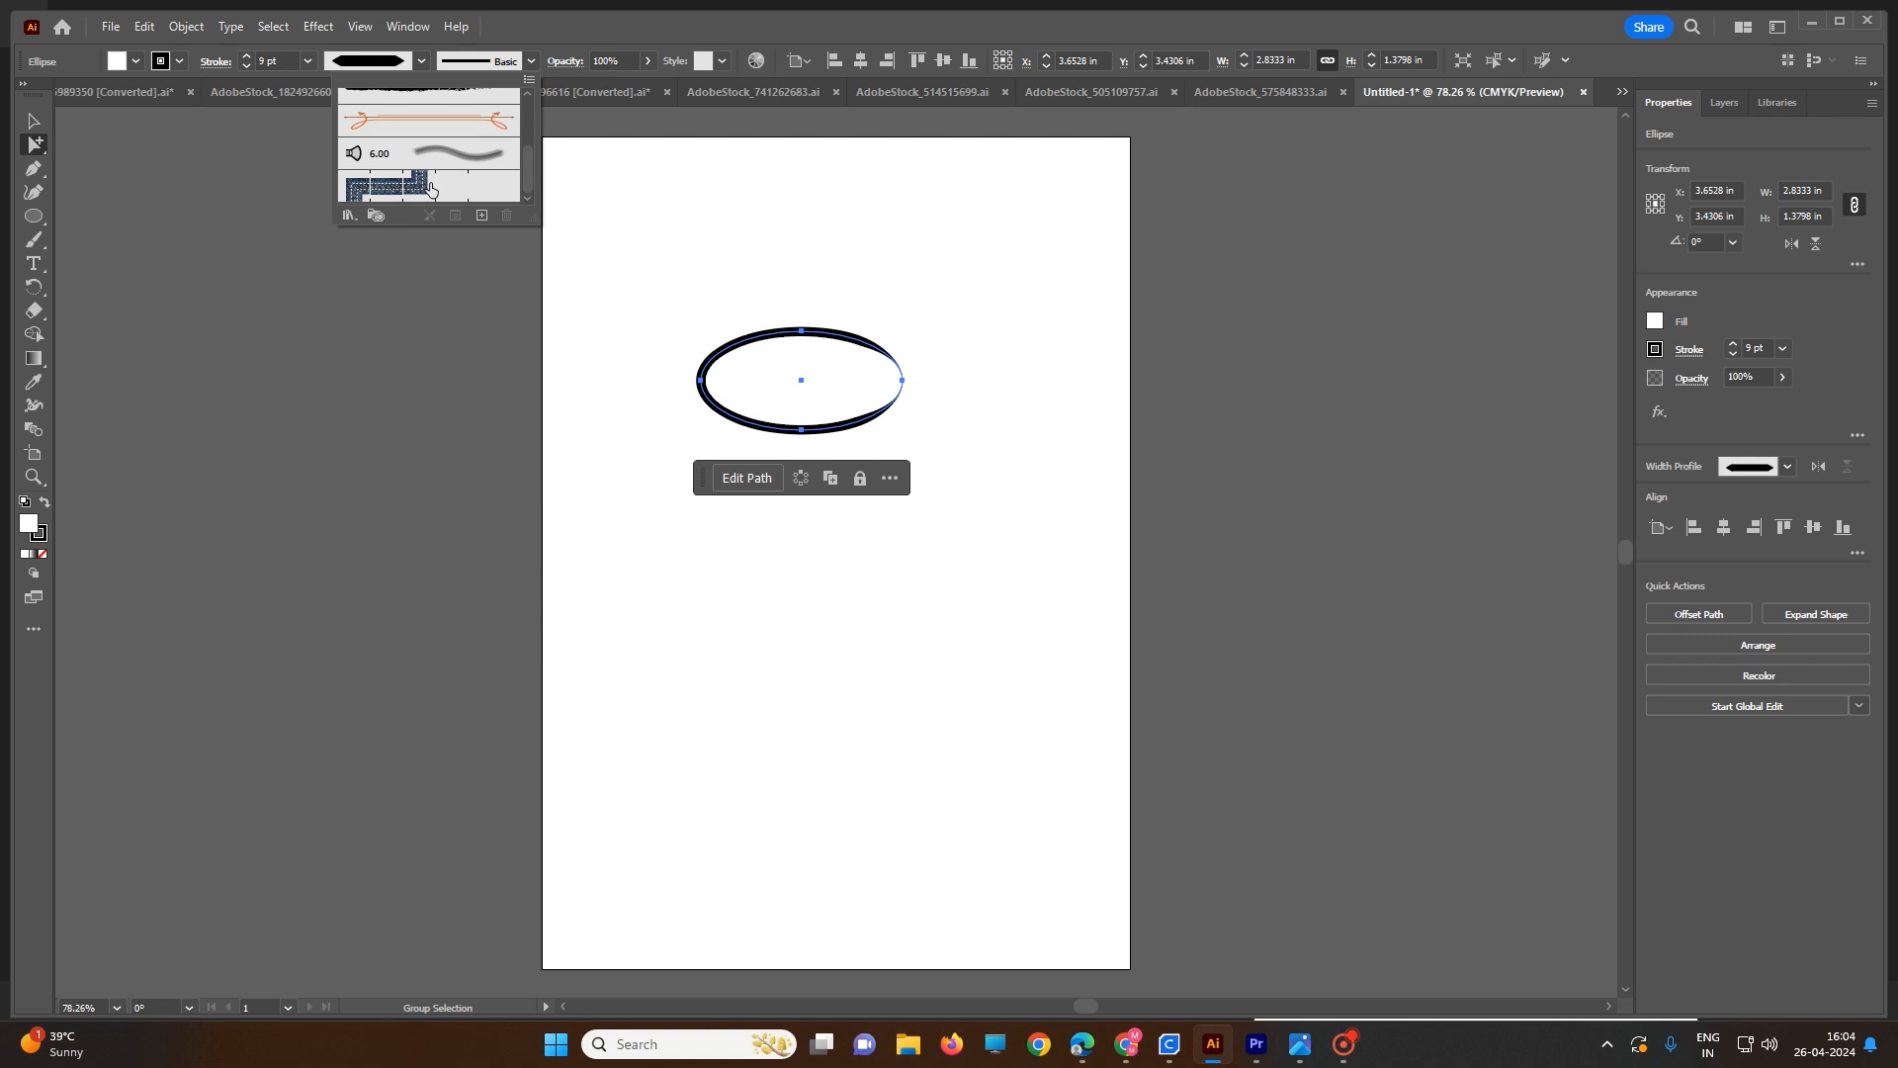
click(983, 409)
scroll(914, 415, up, 5)
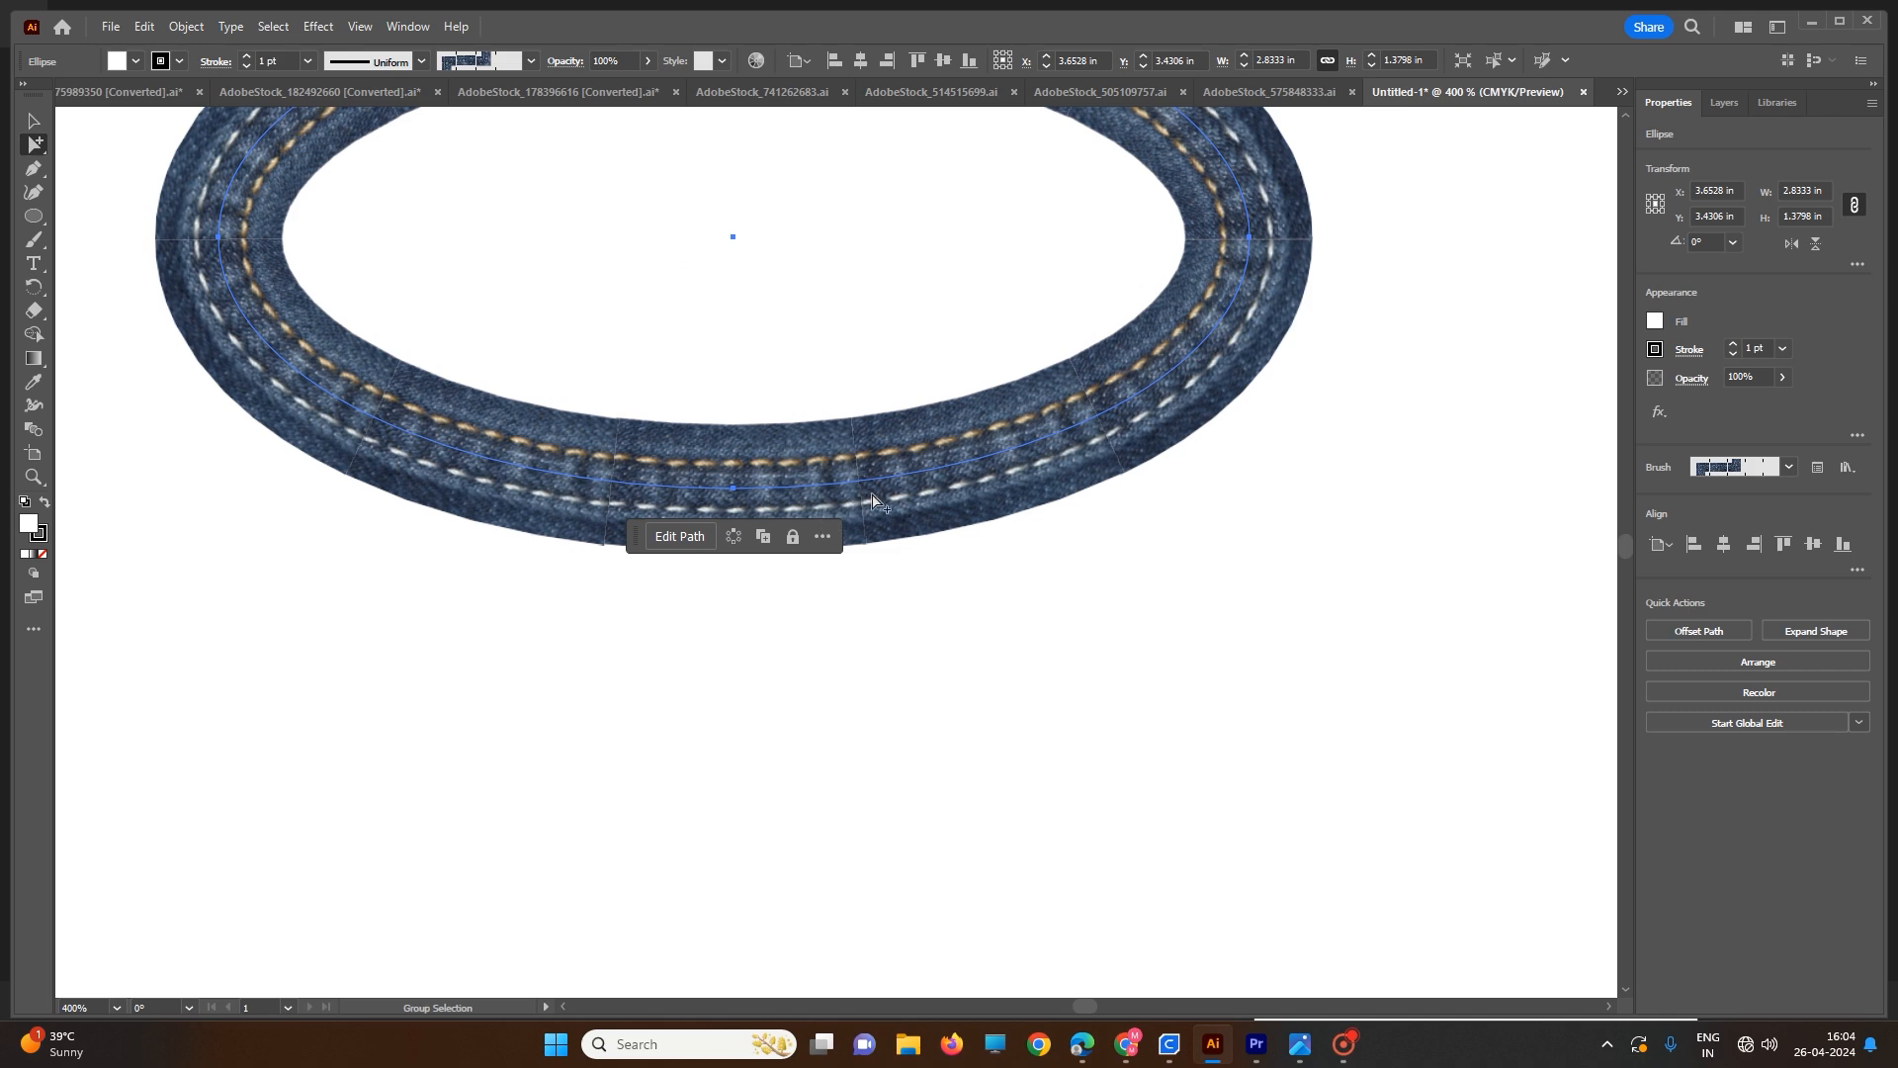
scroll(930, 473, down, 2)
scroll(934, 473, down, 2)
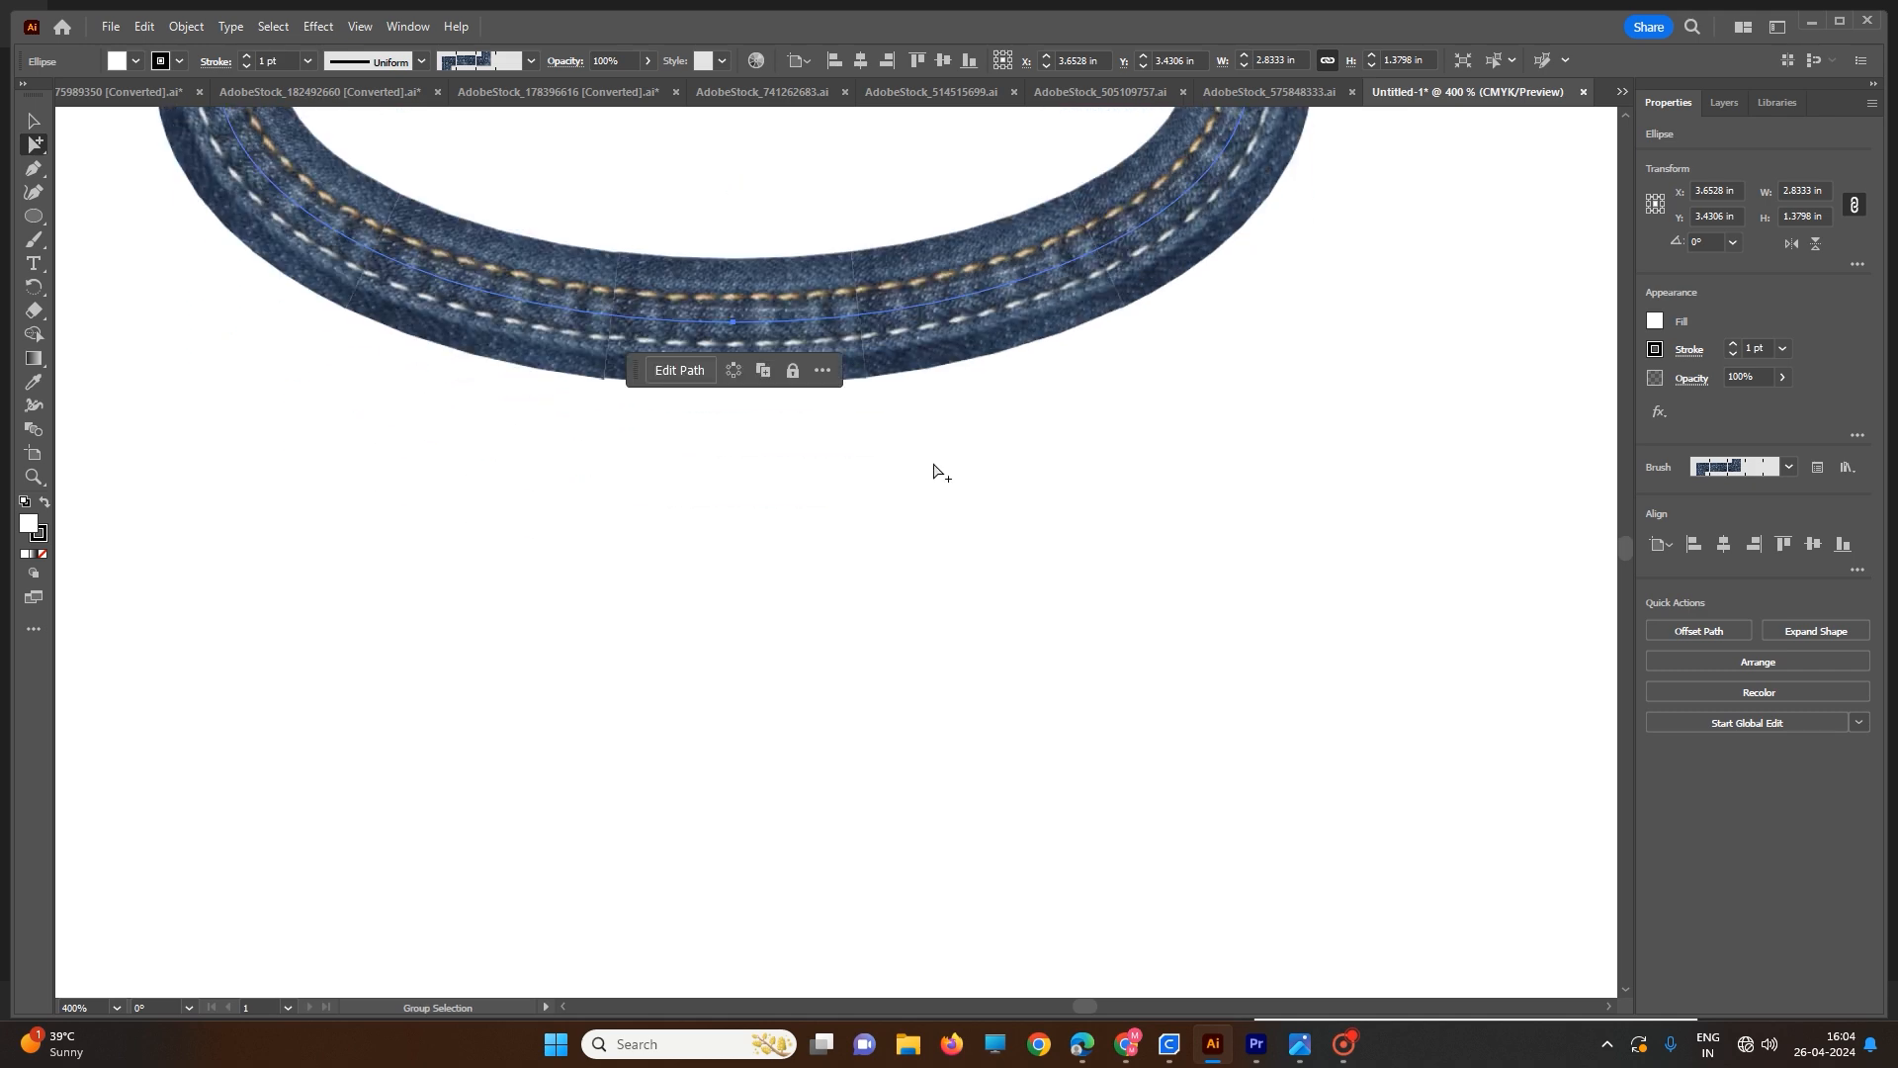
scroll(930, 470, down, 4)
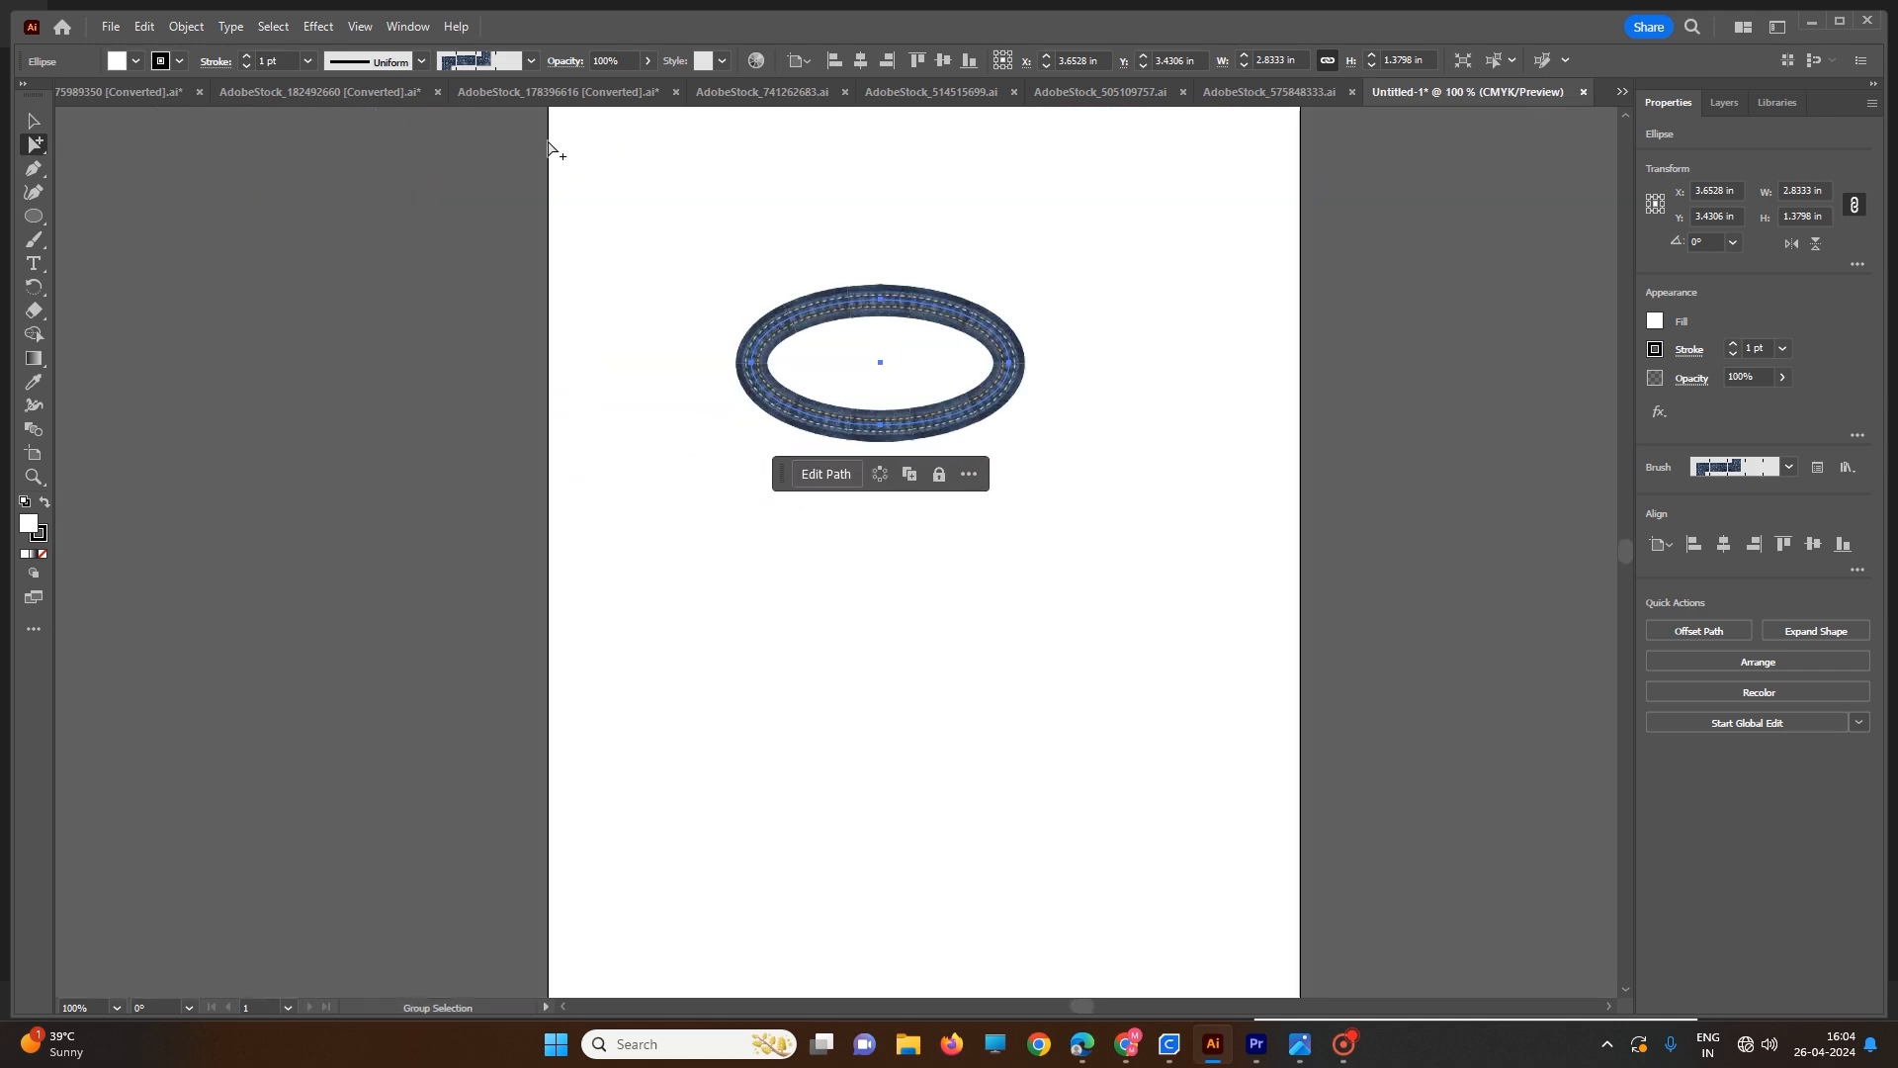
click(514, 63)
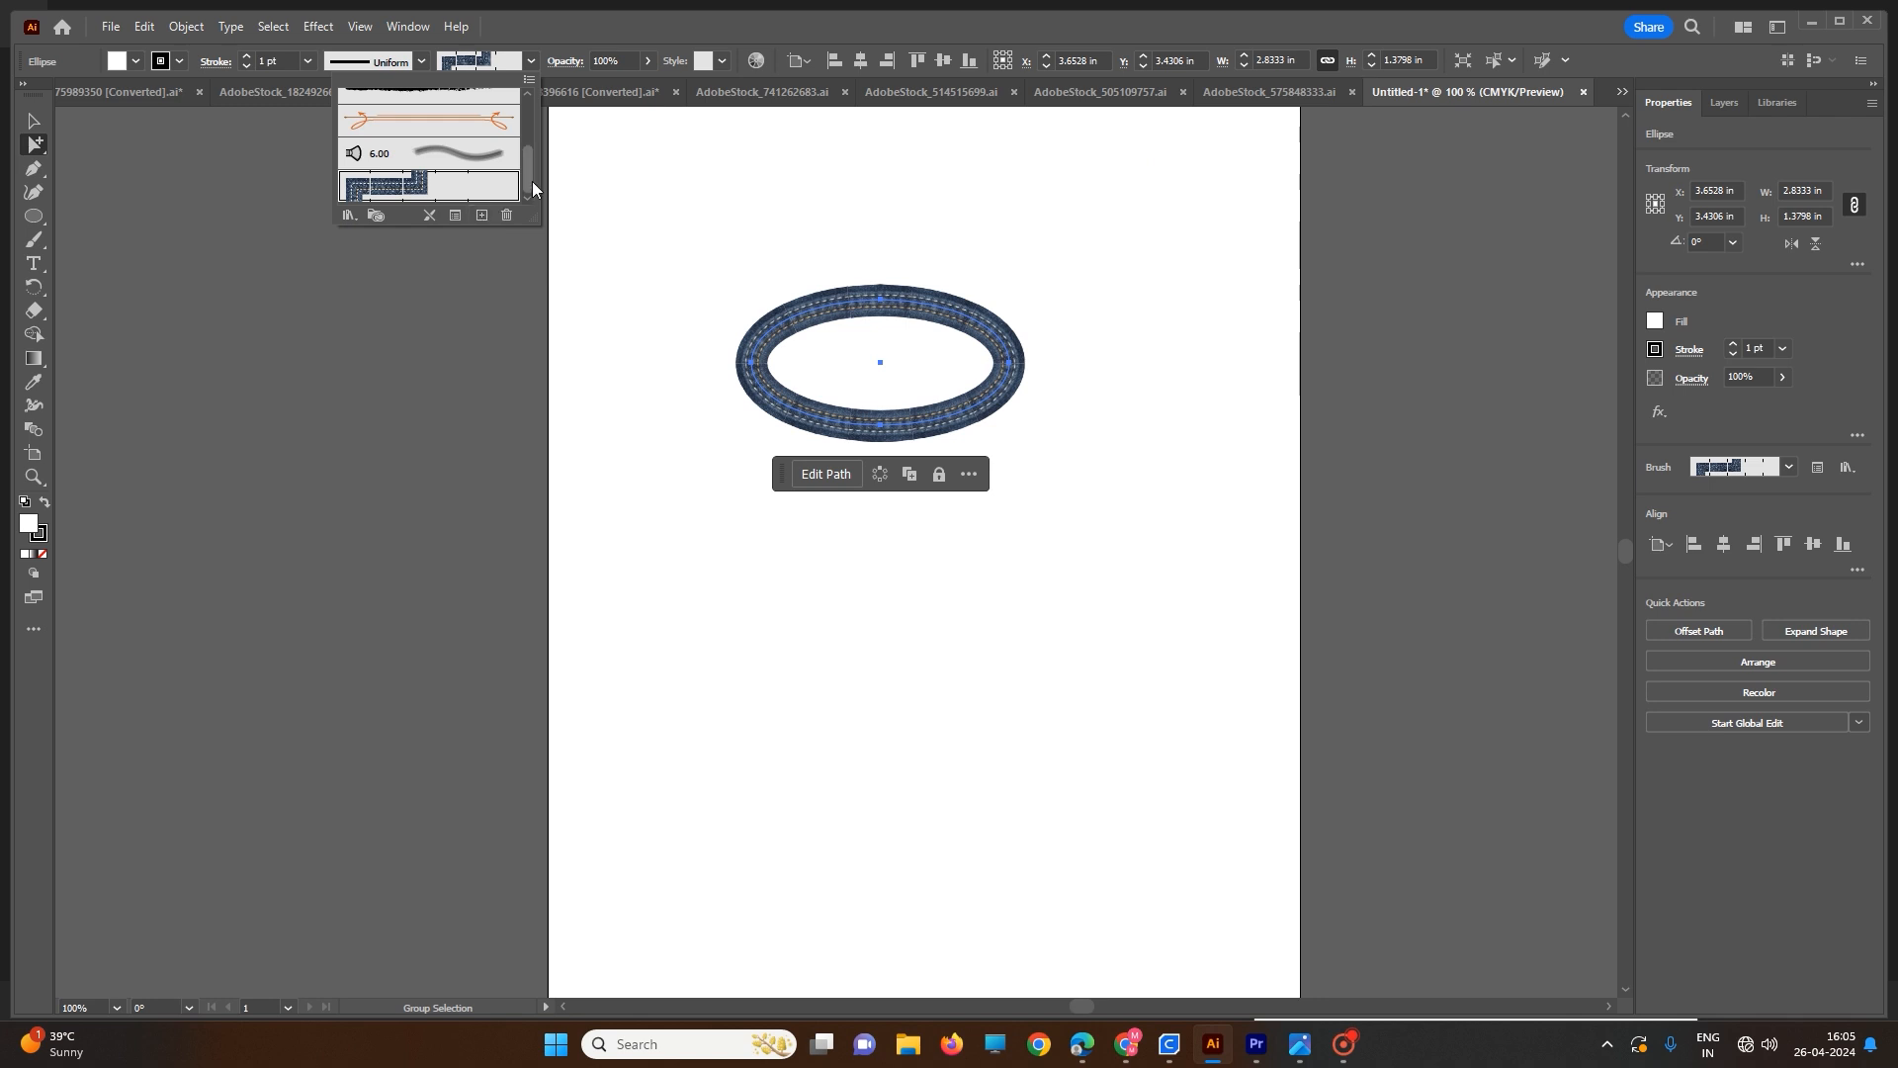
drag(529, 183, 526, 122)
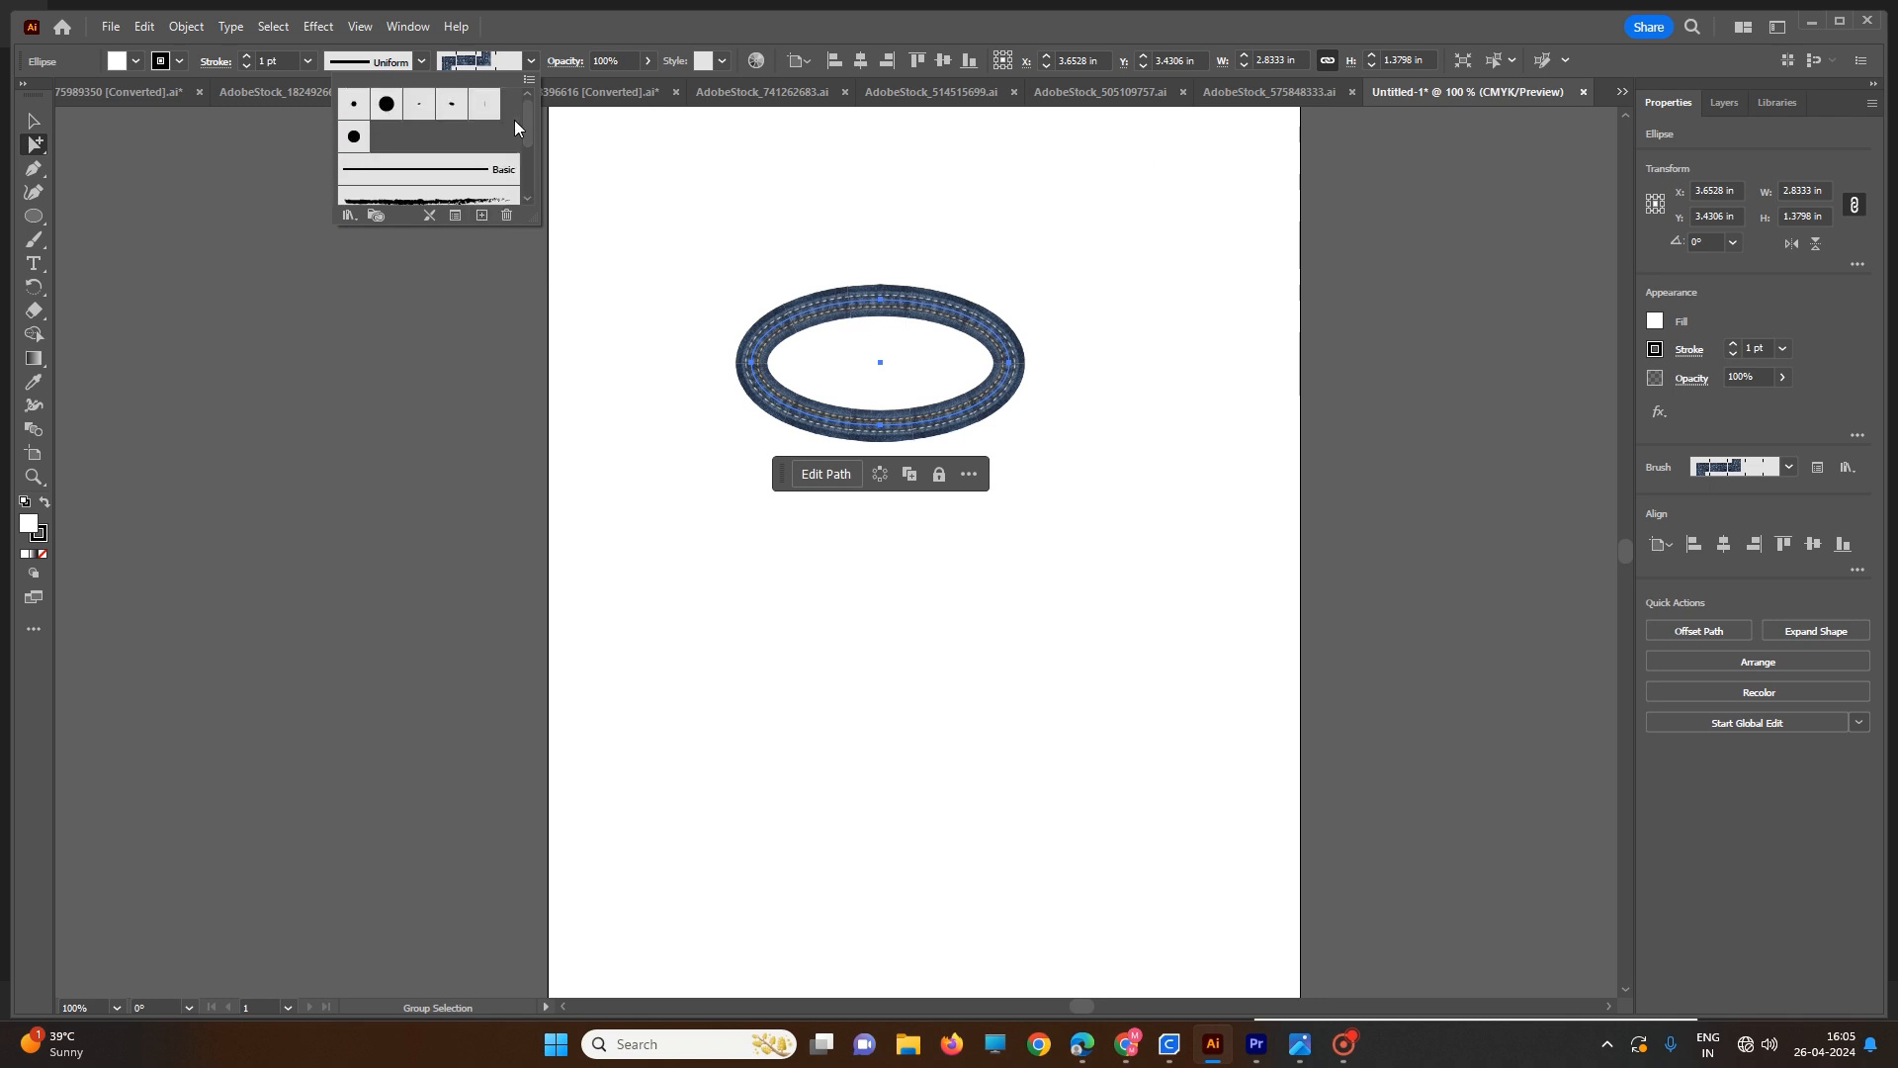
click(216, 62)
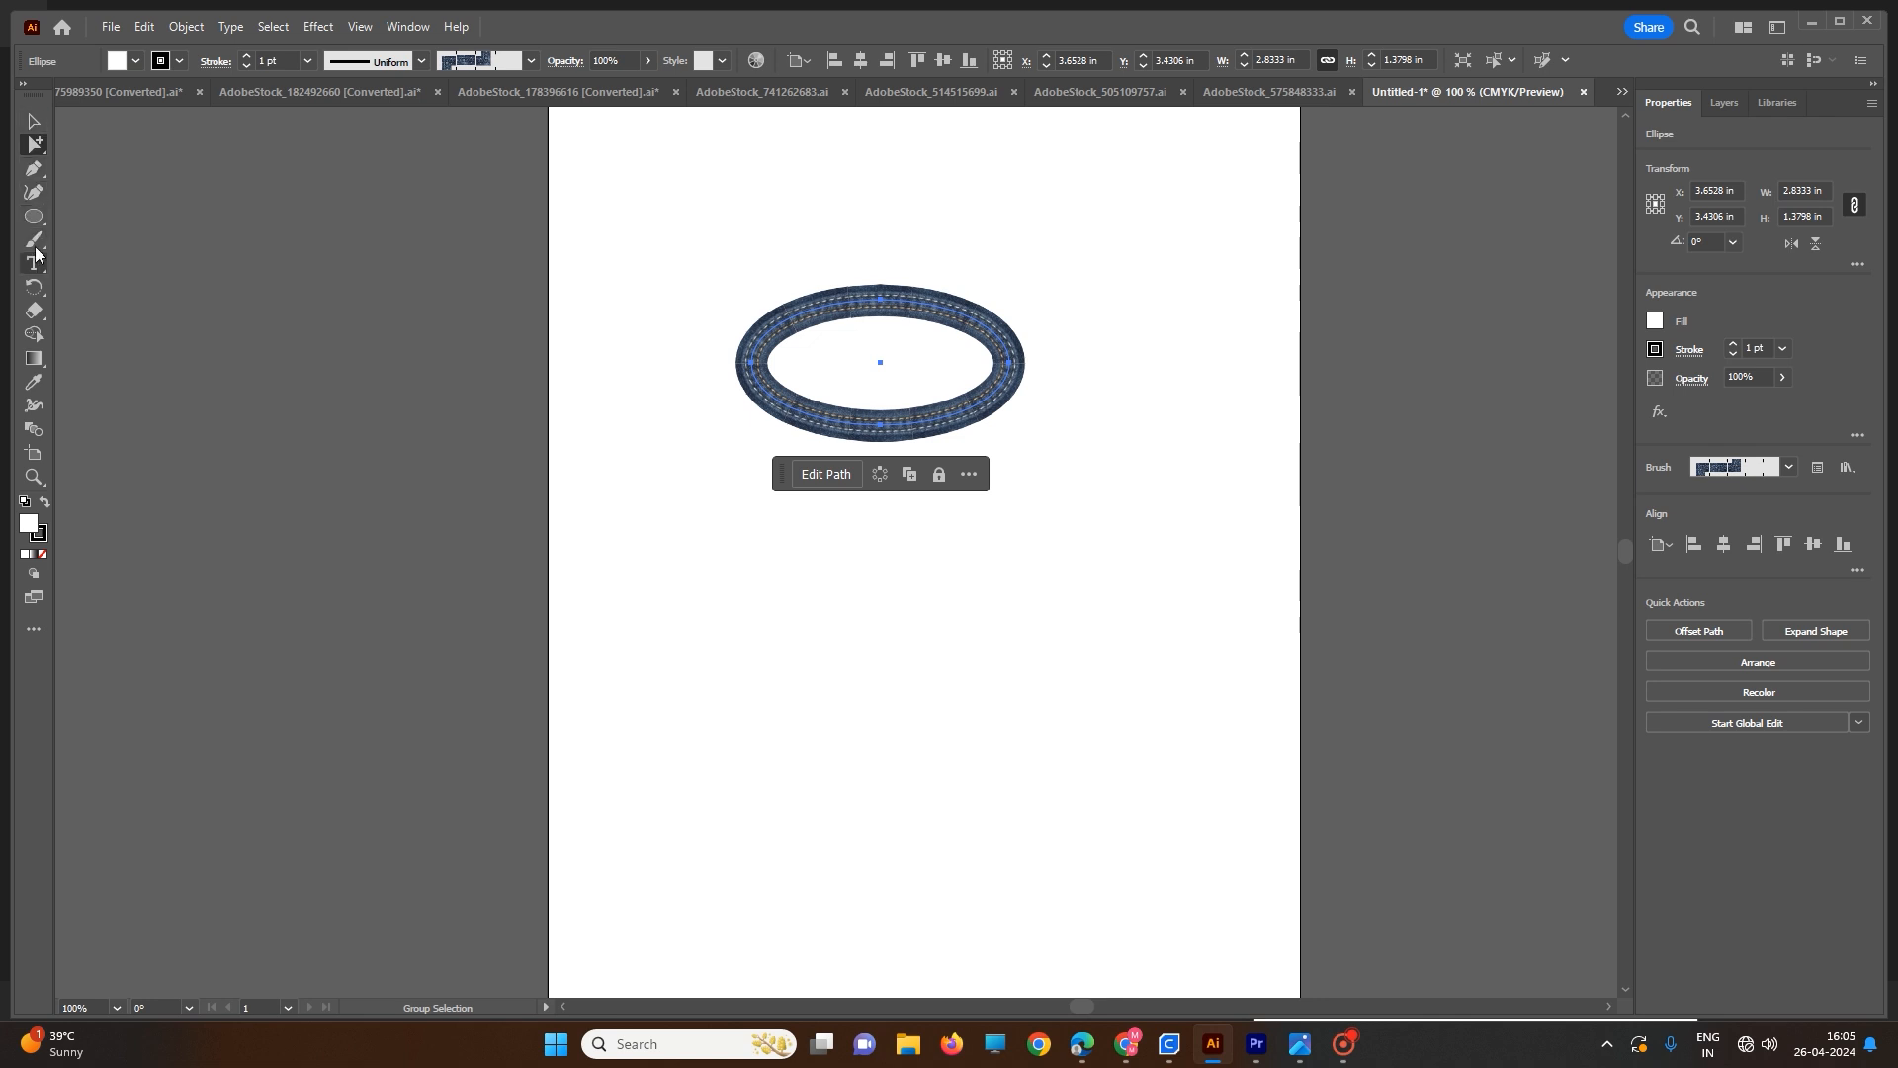
- Draw a rectangle about 3.40 × 2.96 in below the ellipse and round all its corners to about 1.46 in
drag(43, 217, 117, 220)
drag(727, 517, 1036, 785)
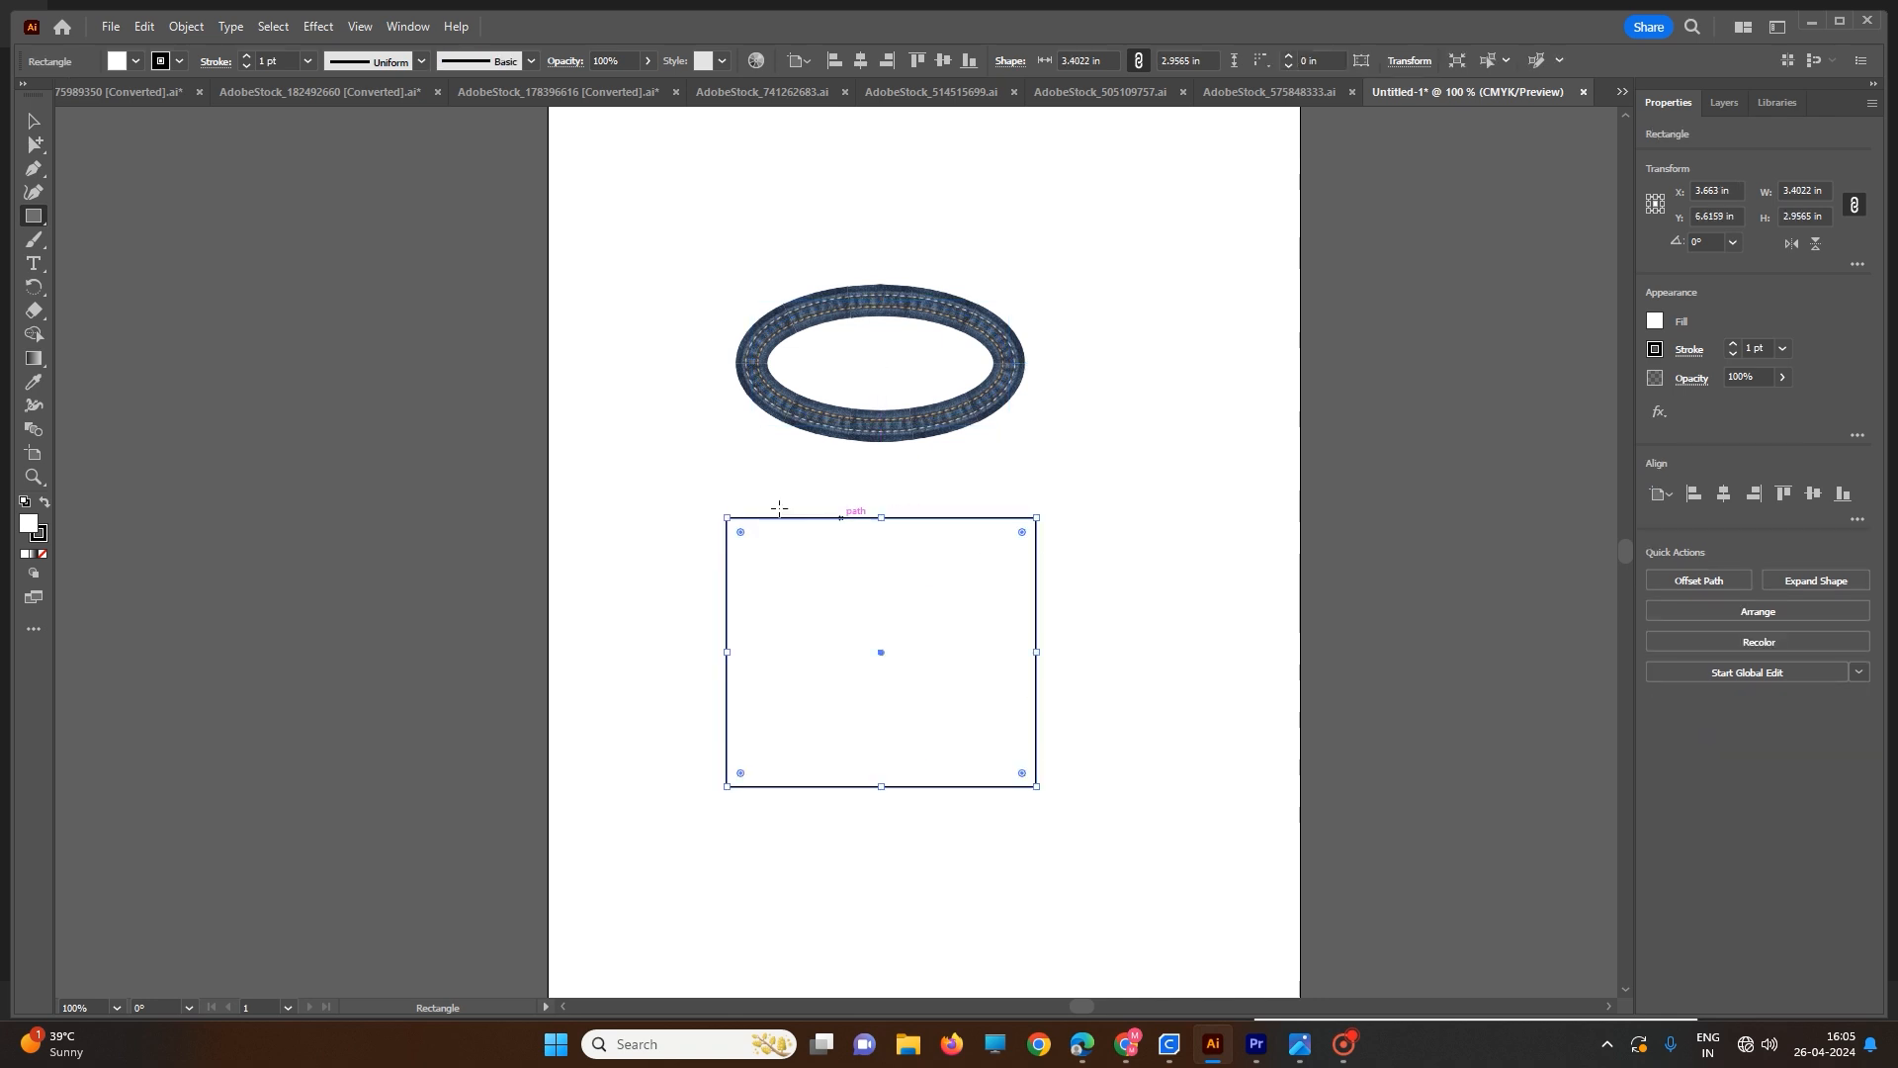
click(35, 126)
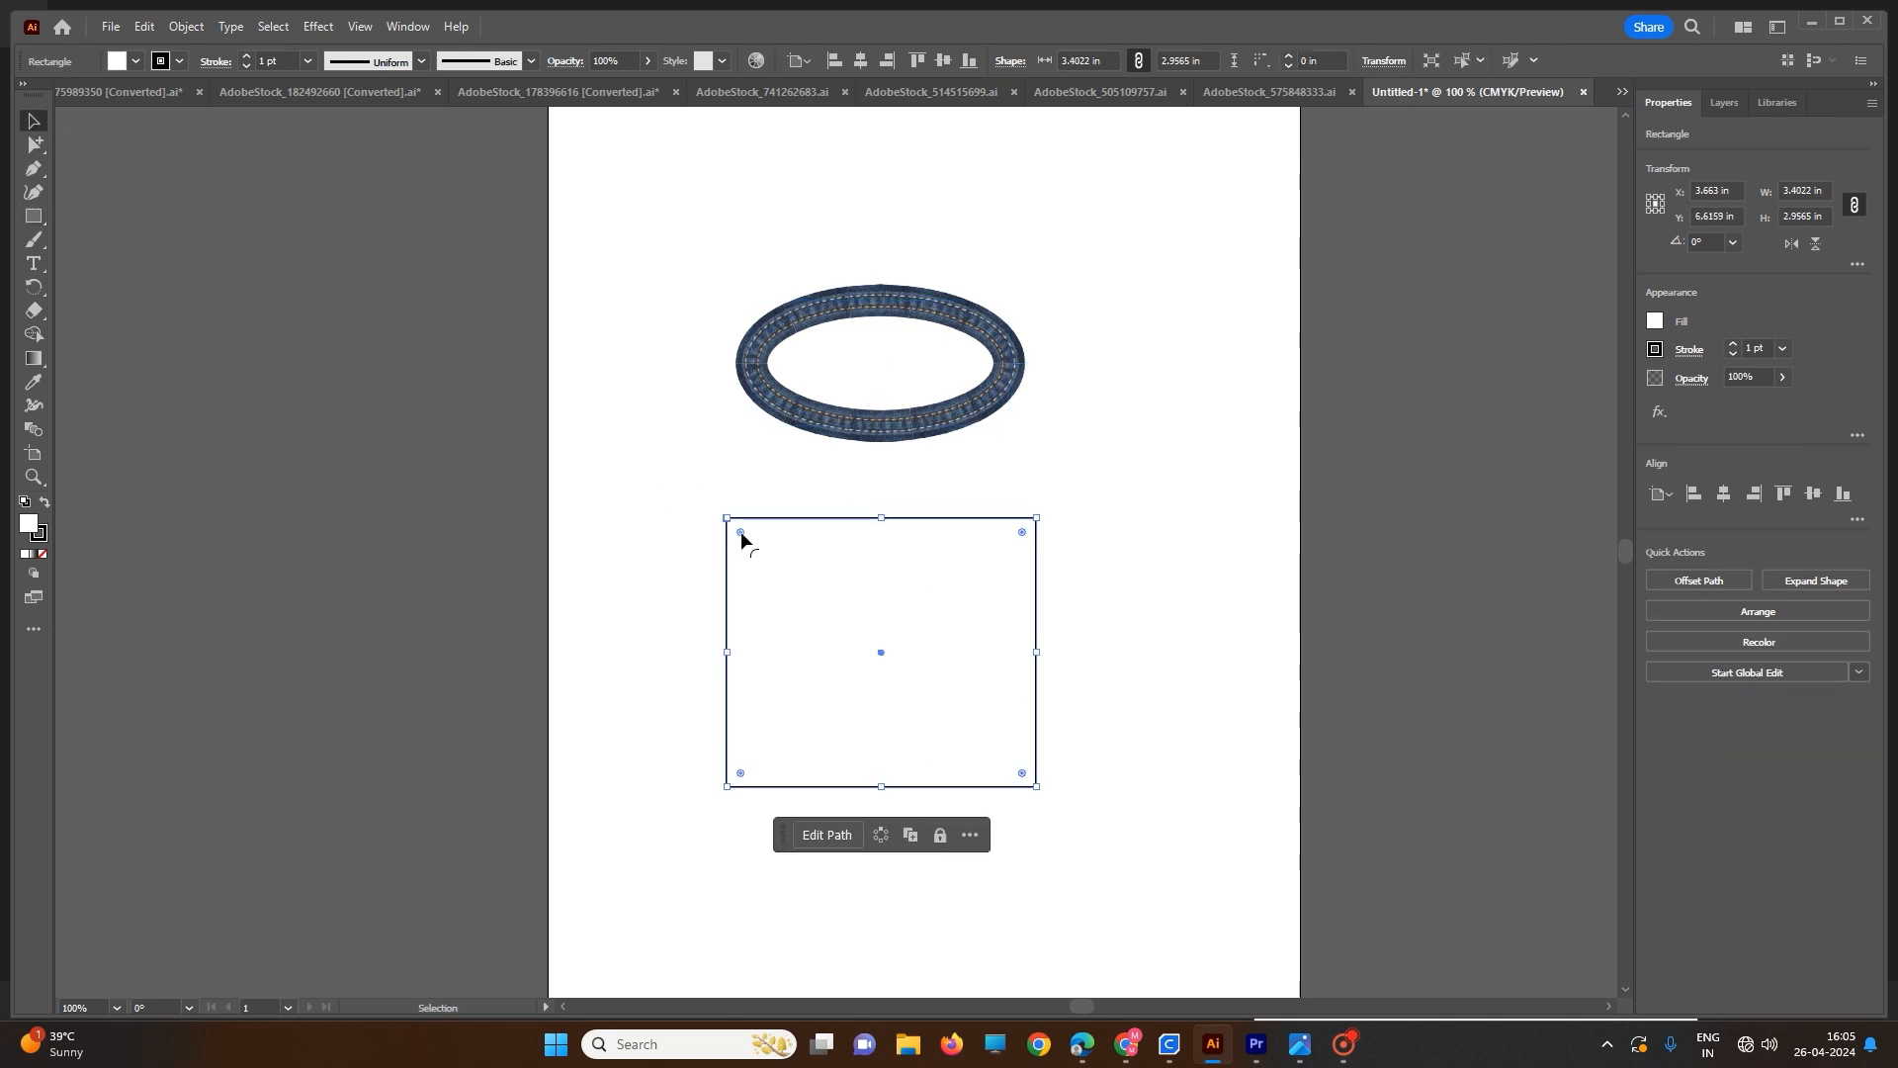
drag(740, 531, 882, 625)
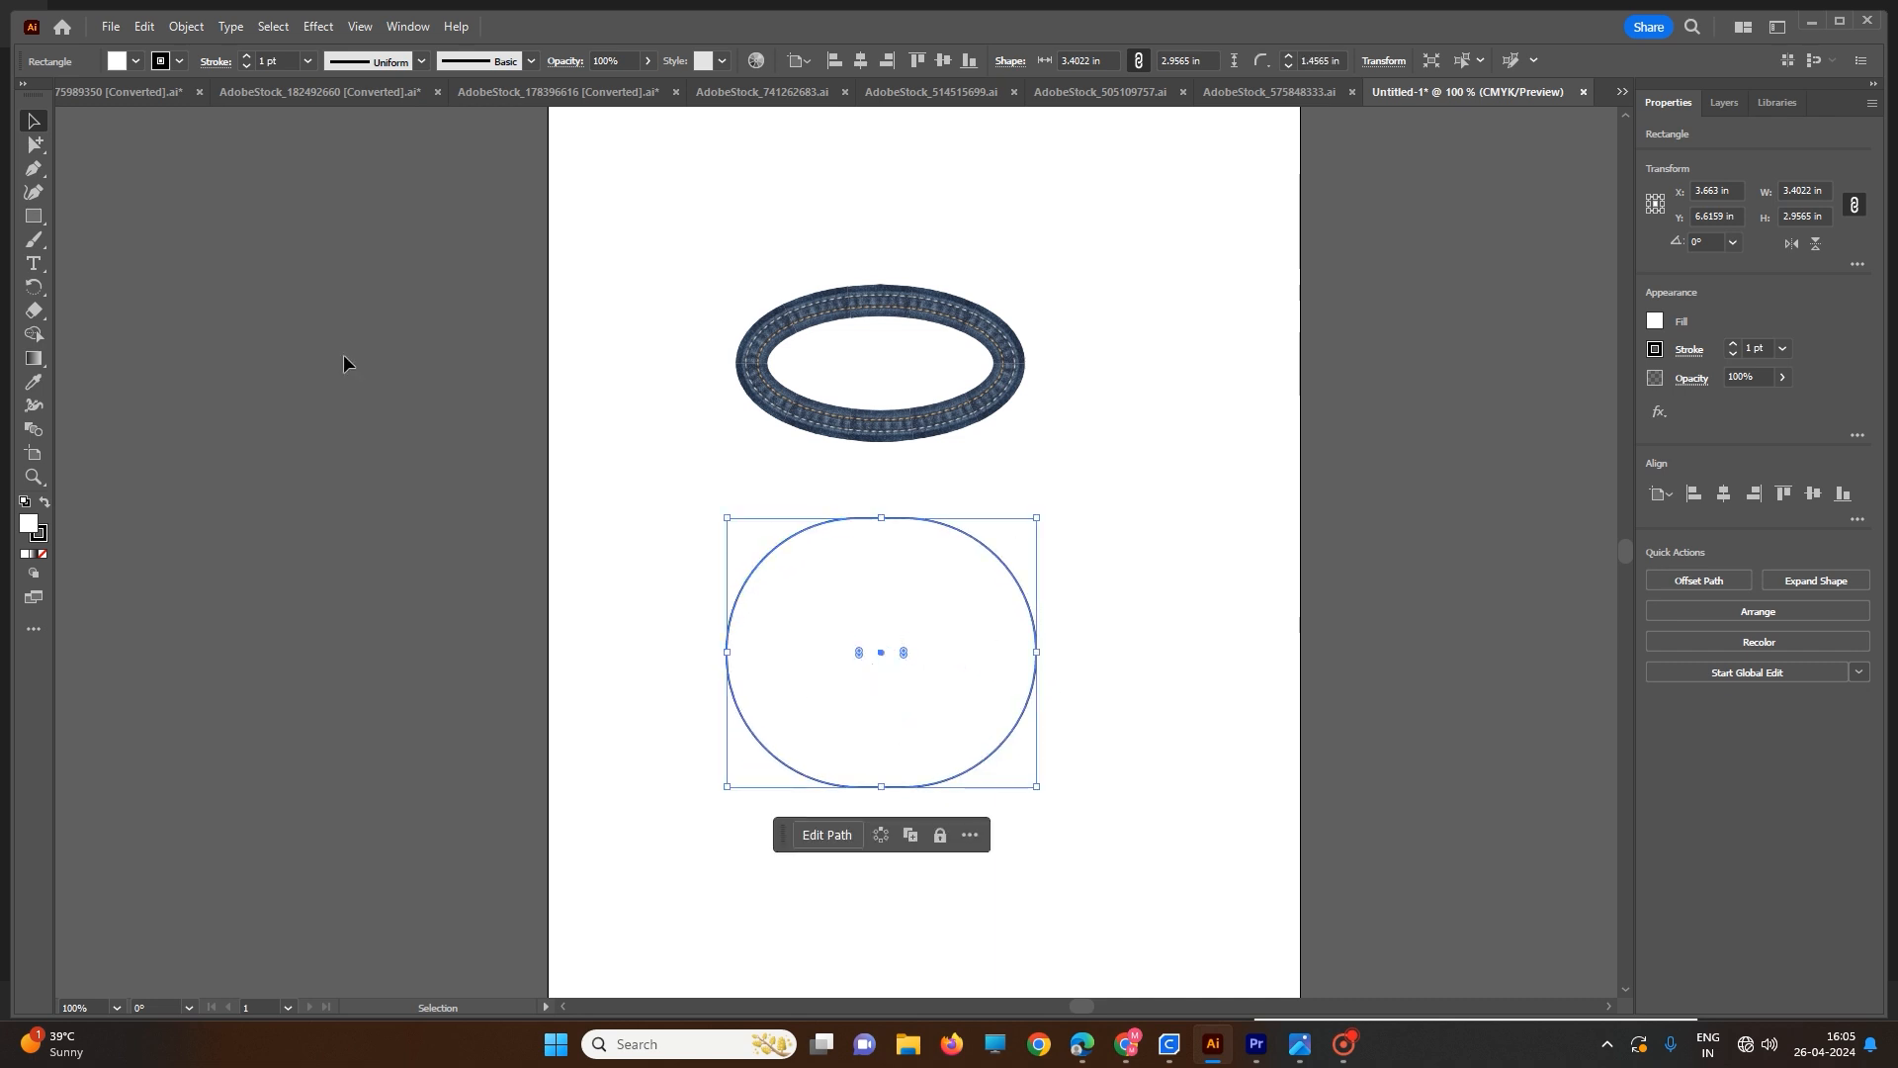
- Give the rounded rectangle a red C=15 M=100 Y=90 K=10 stroke and a magenta fill from the swatches
click(176, 62)
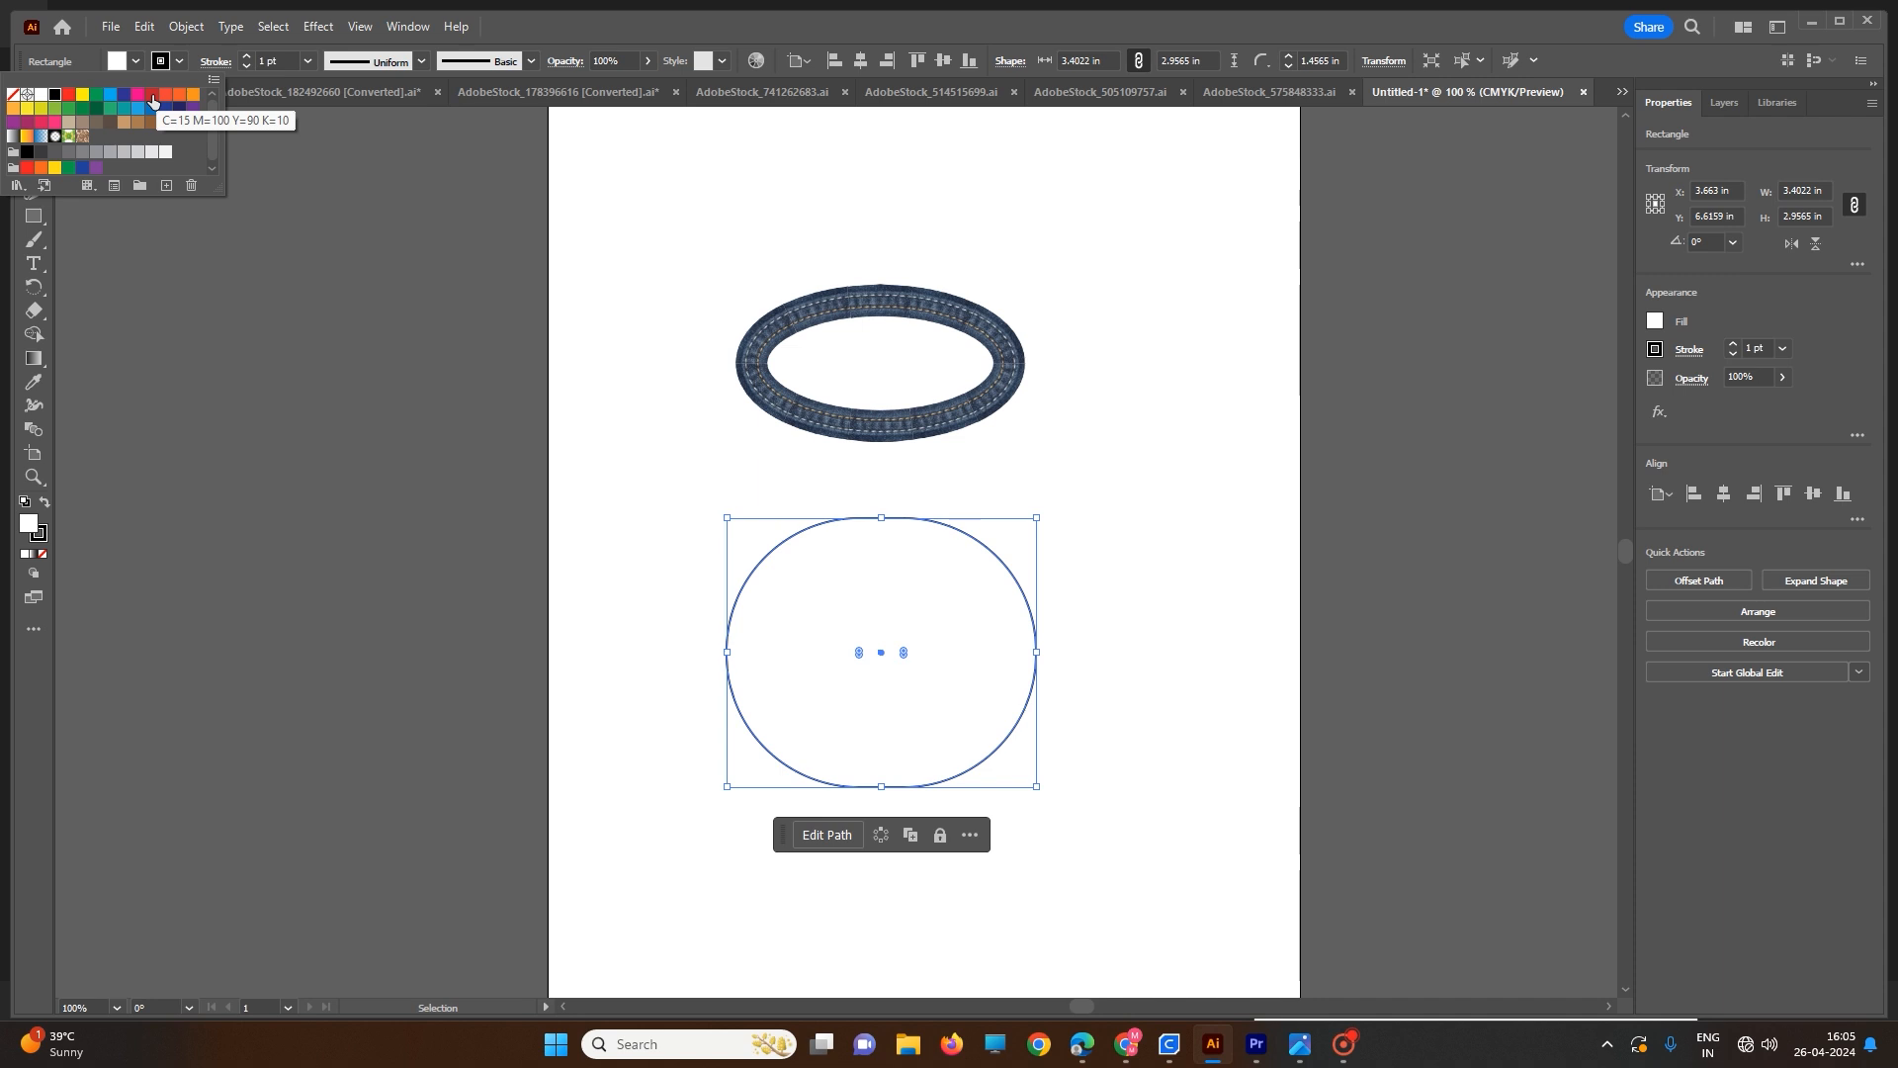
click(153, 96)
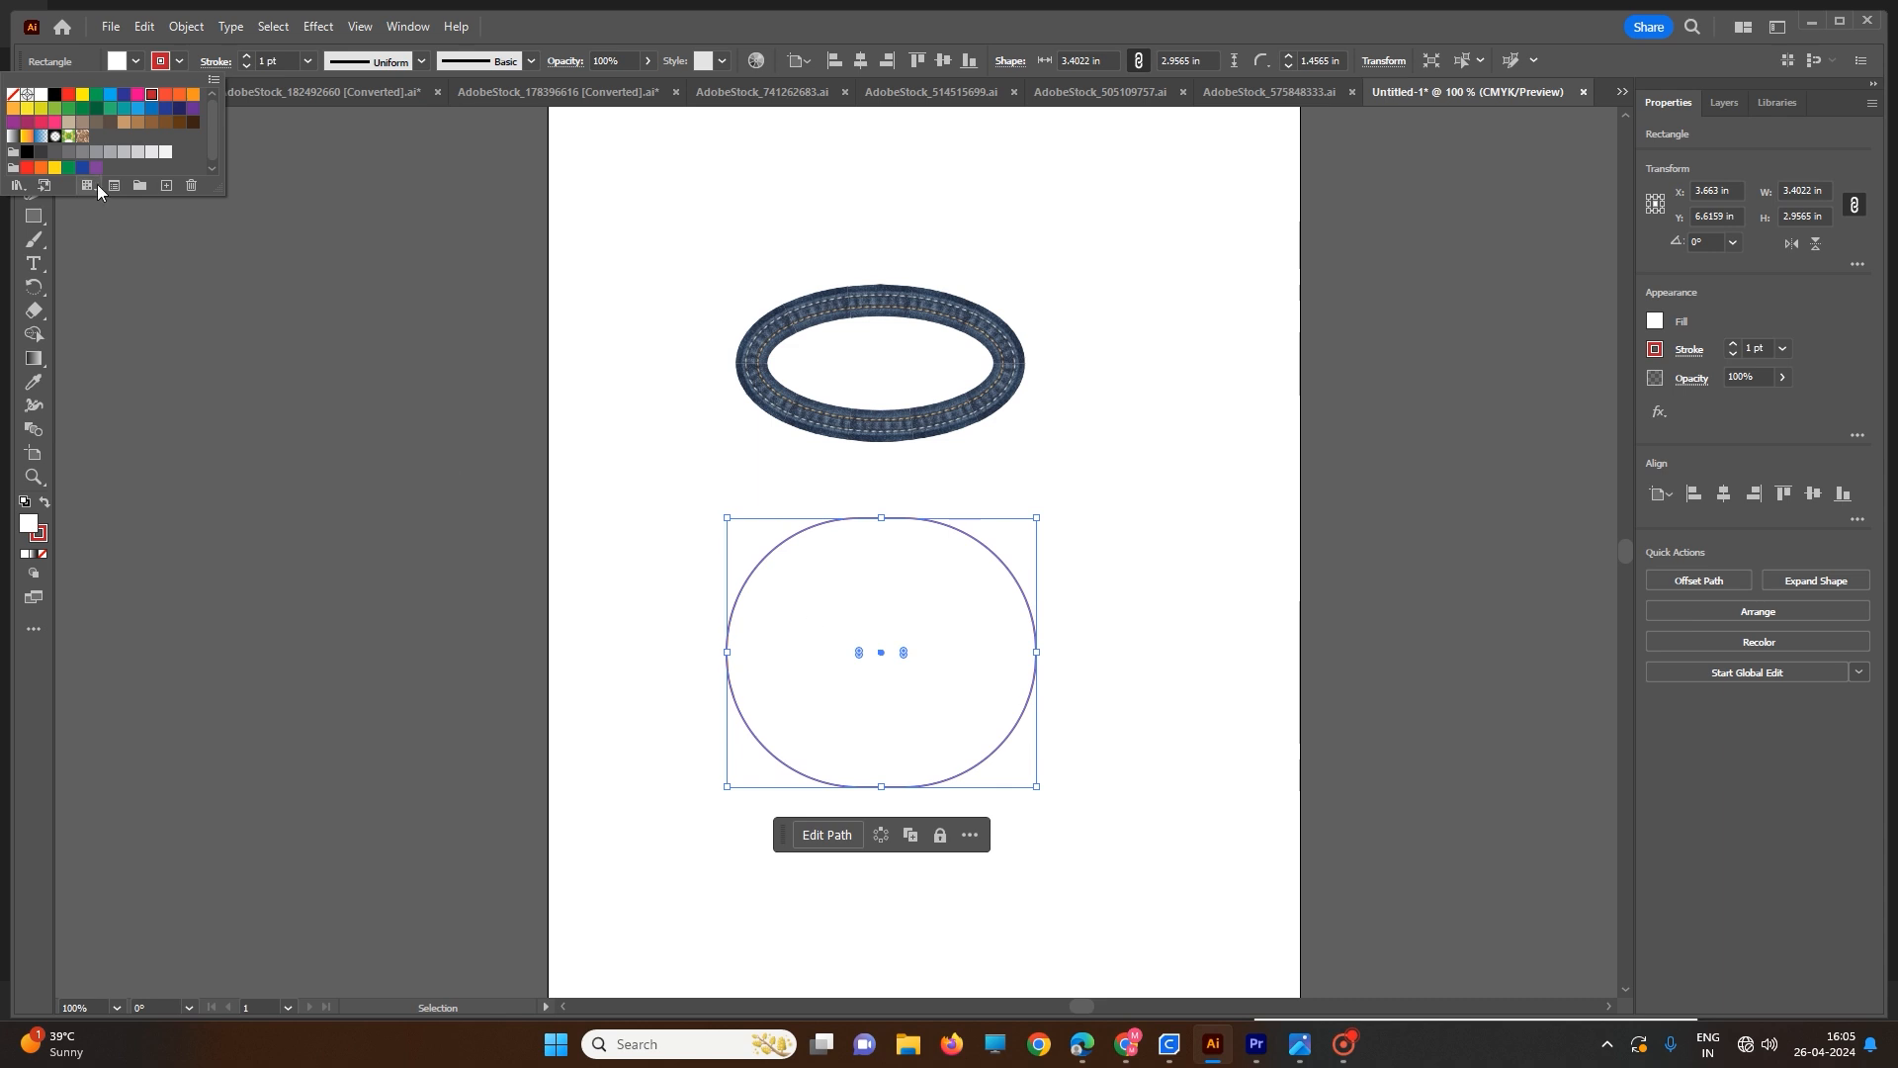
click(132, 61)
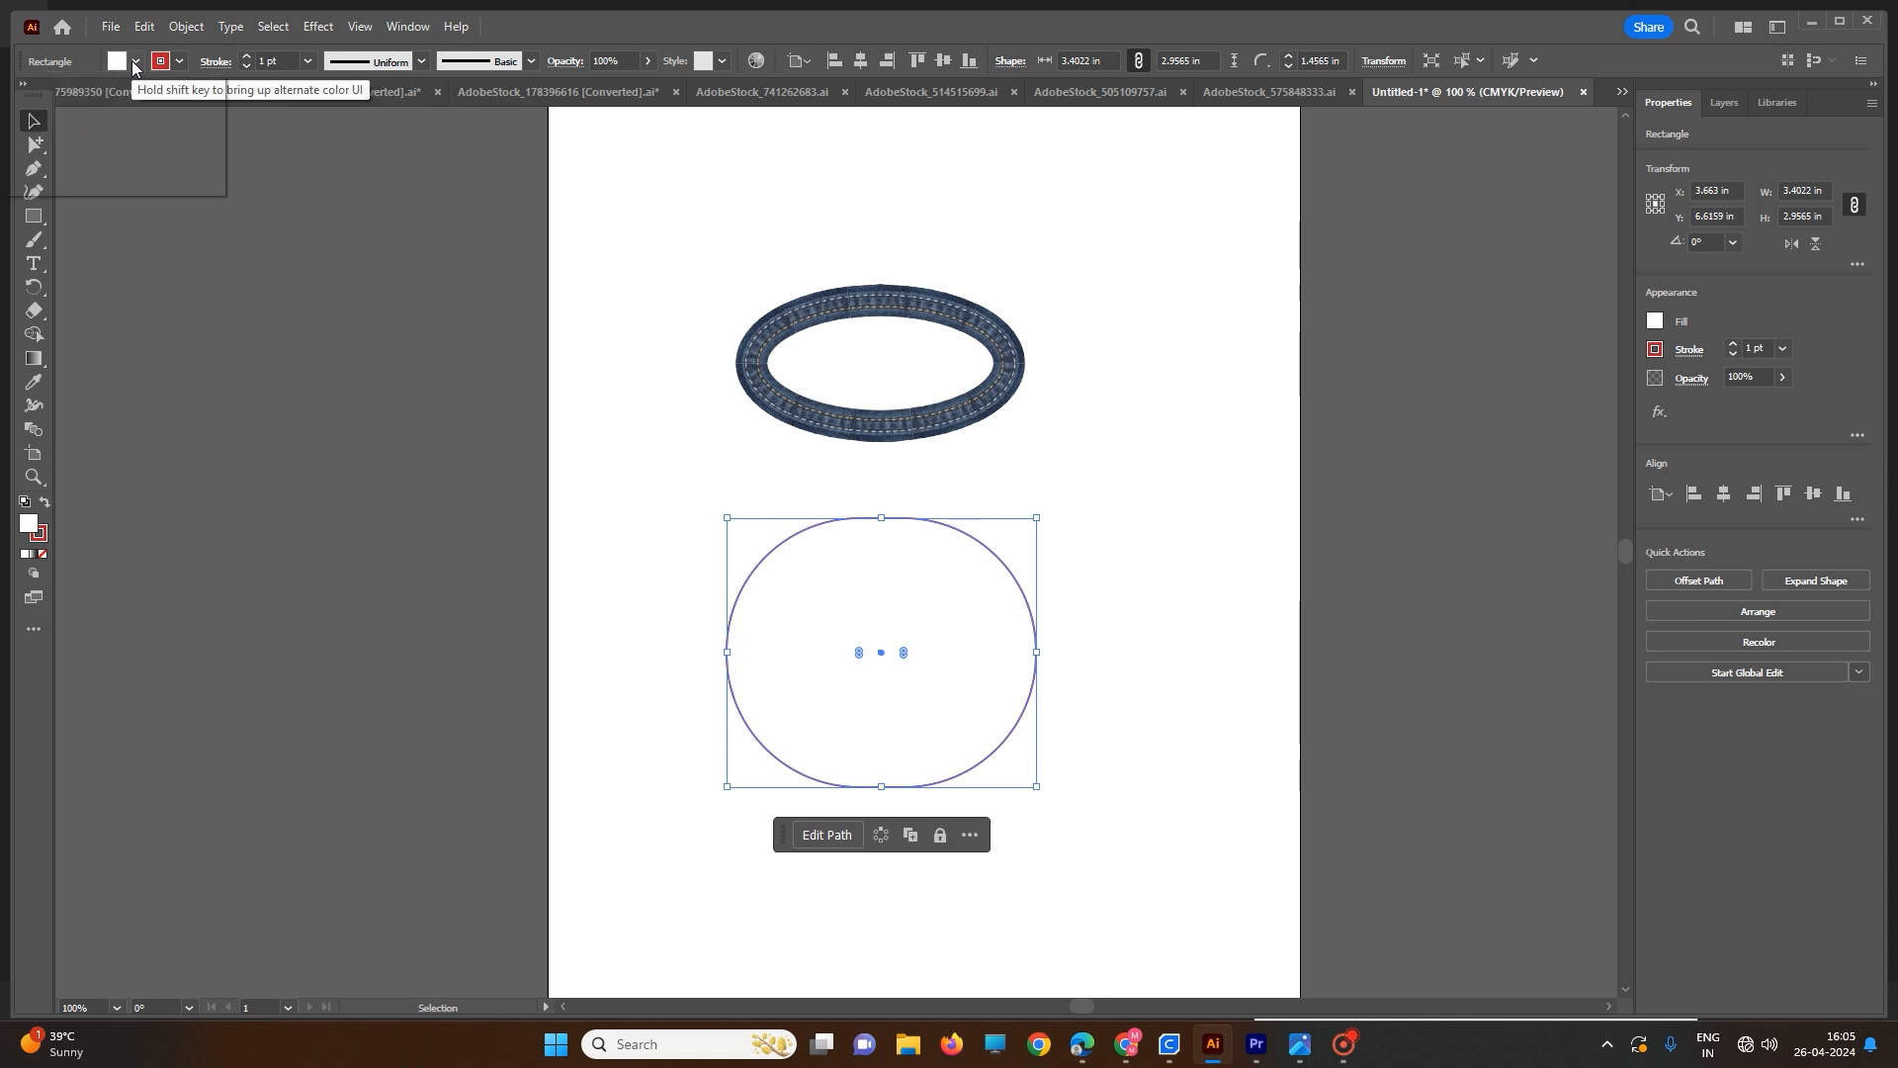
click(132, 61)
click(138, 100)
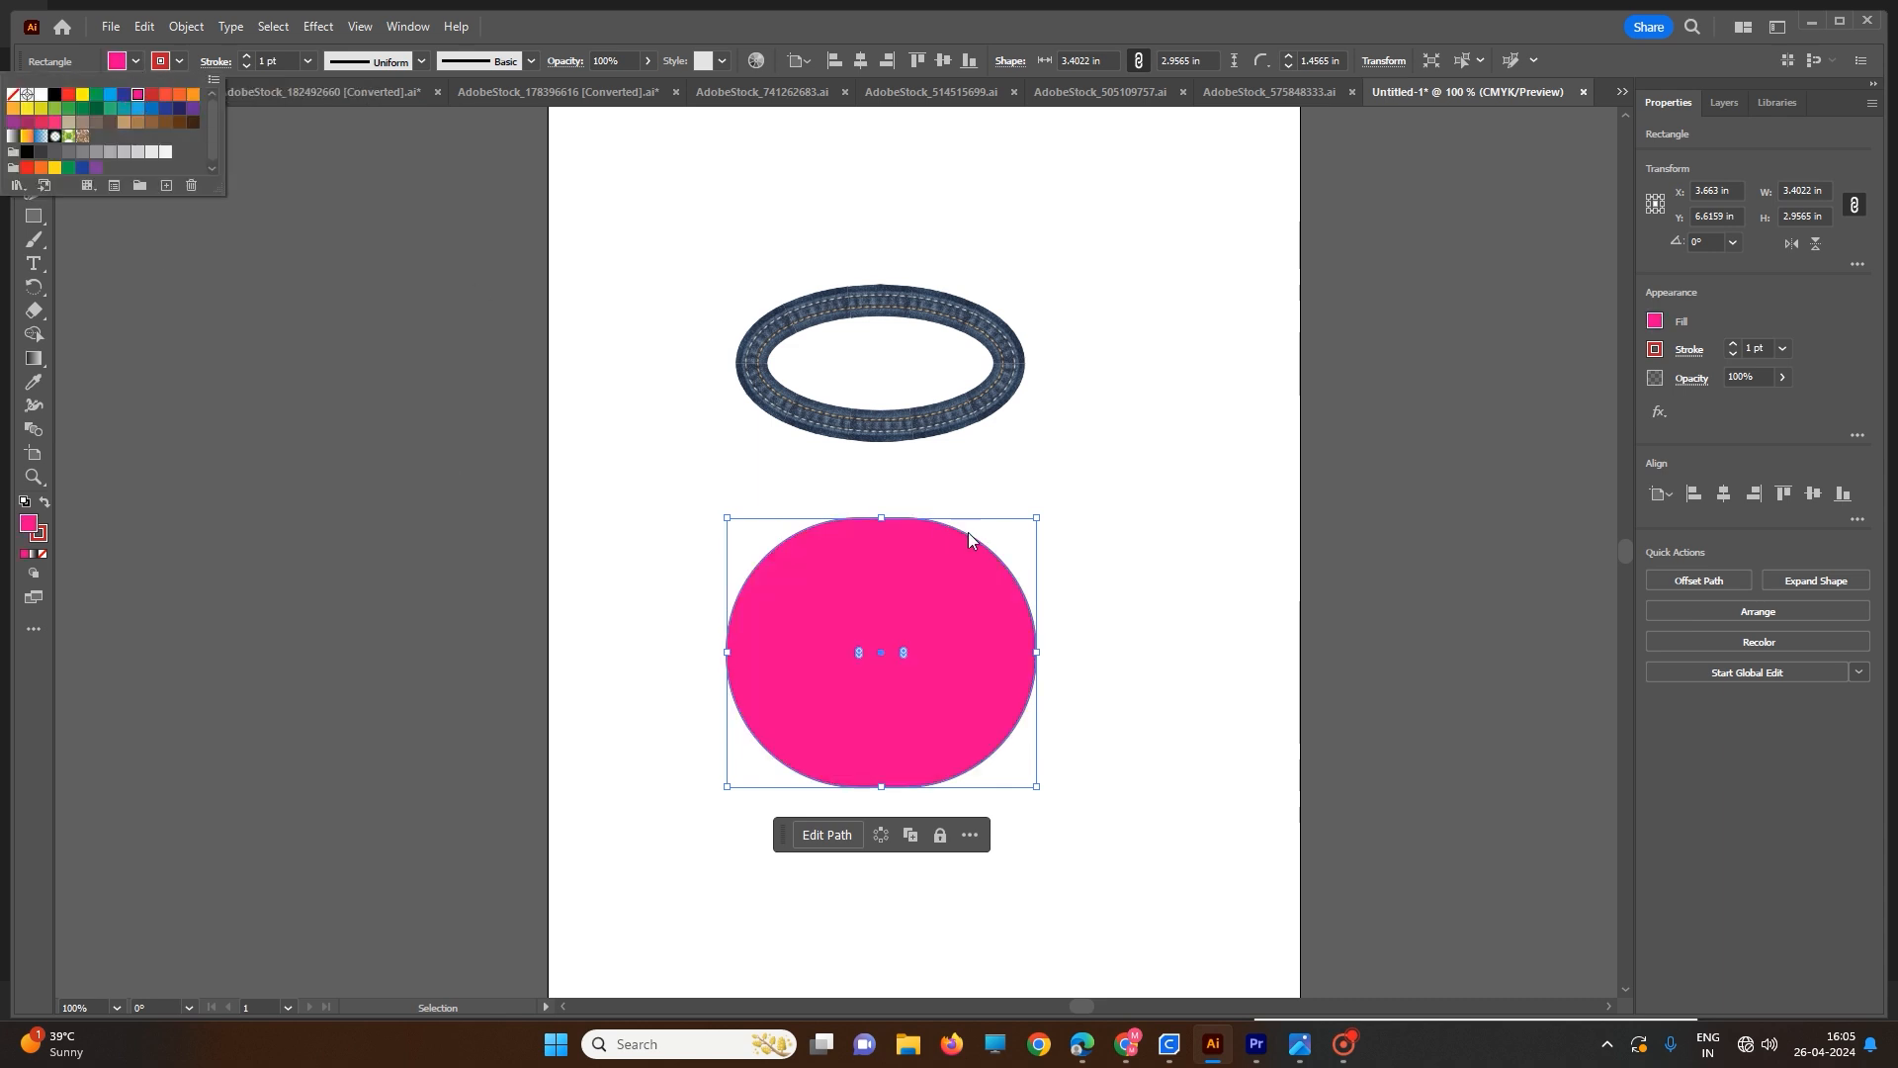
click(1093, 547)
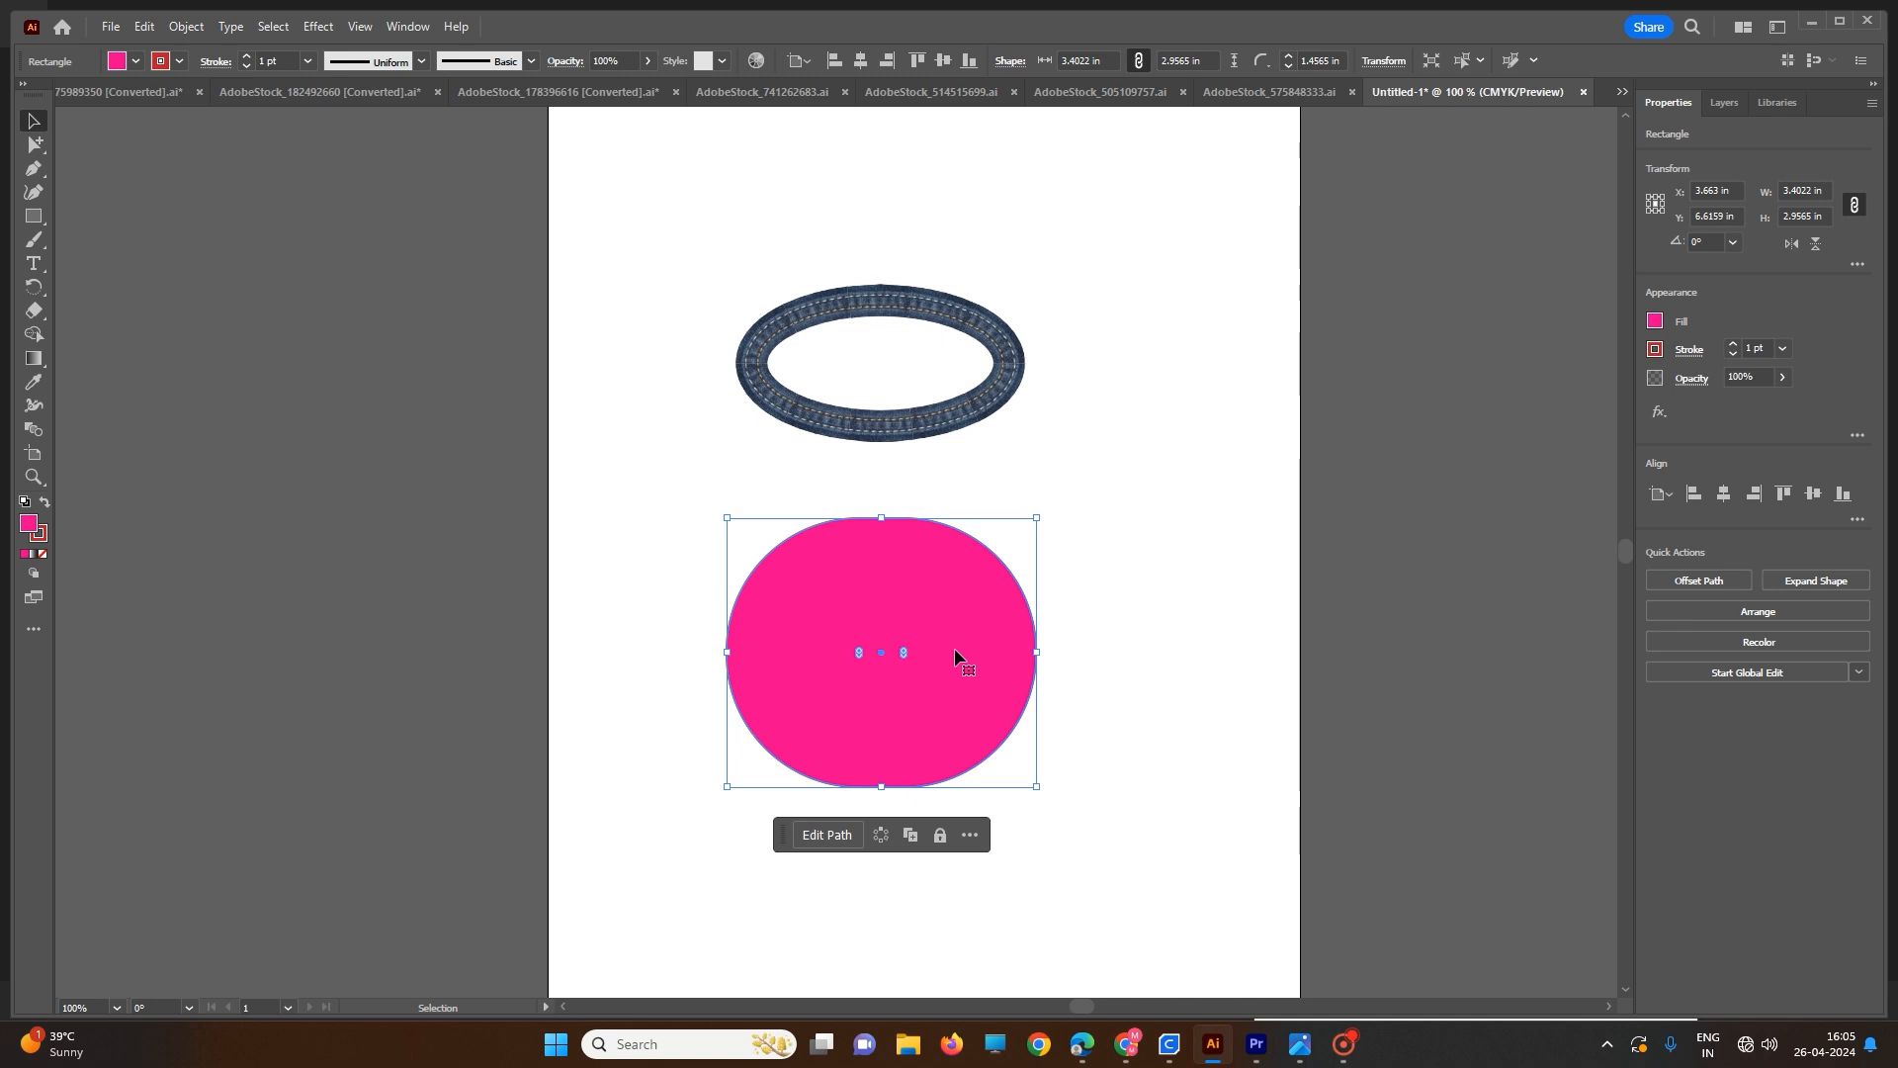
- Try Color Guide shades on the rounded rectangle's stroke and set it to green 67BD45 from the colour spectrum
click(40, 534)
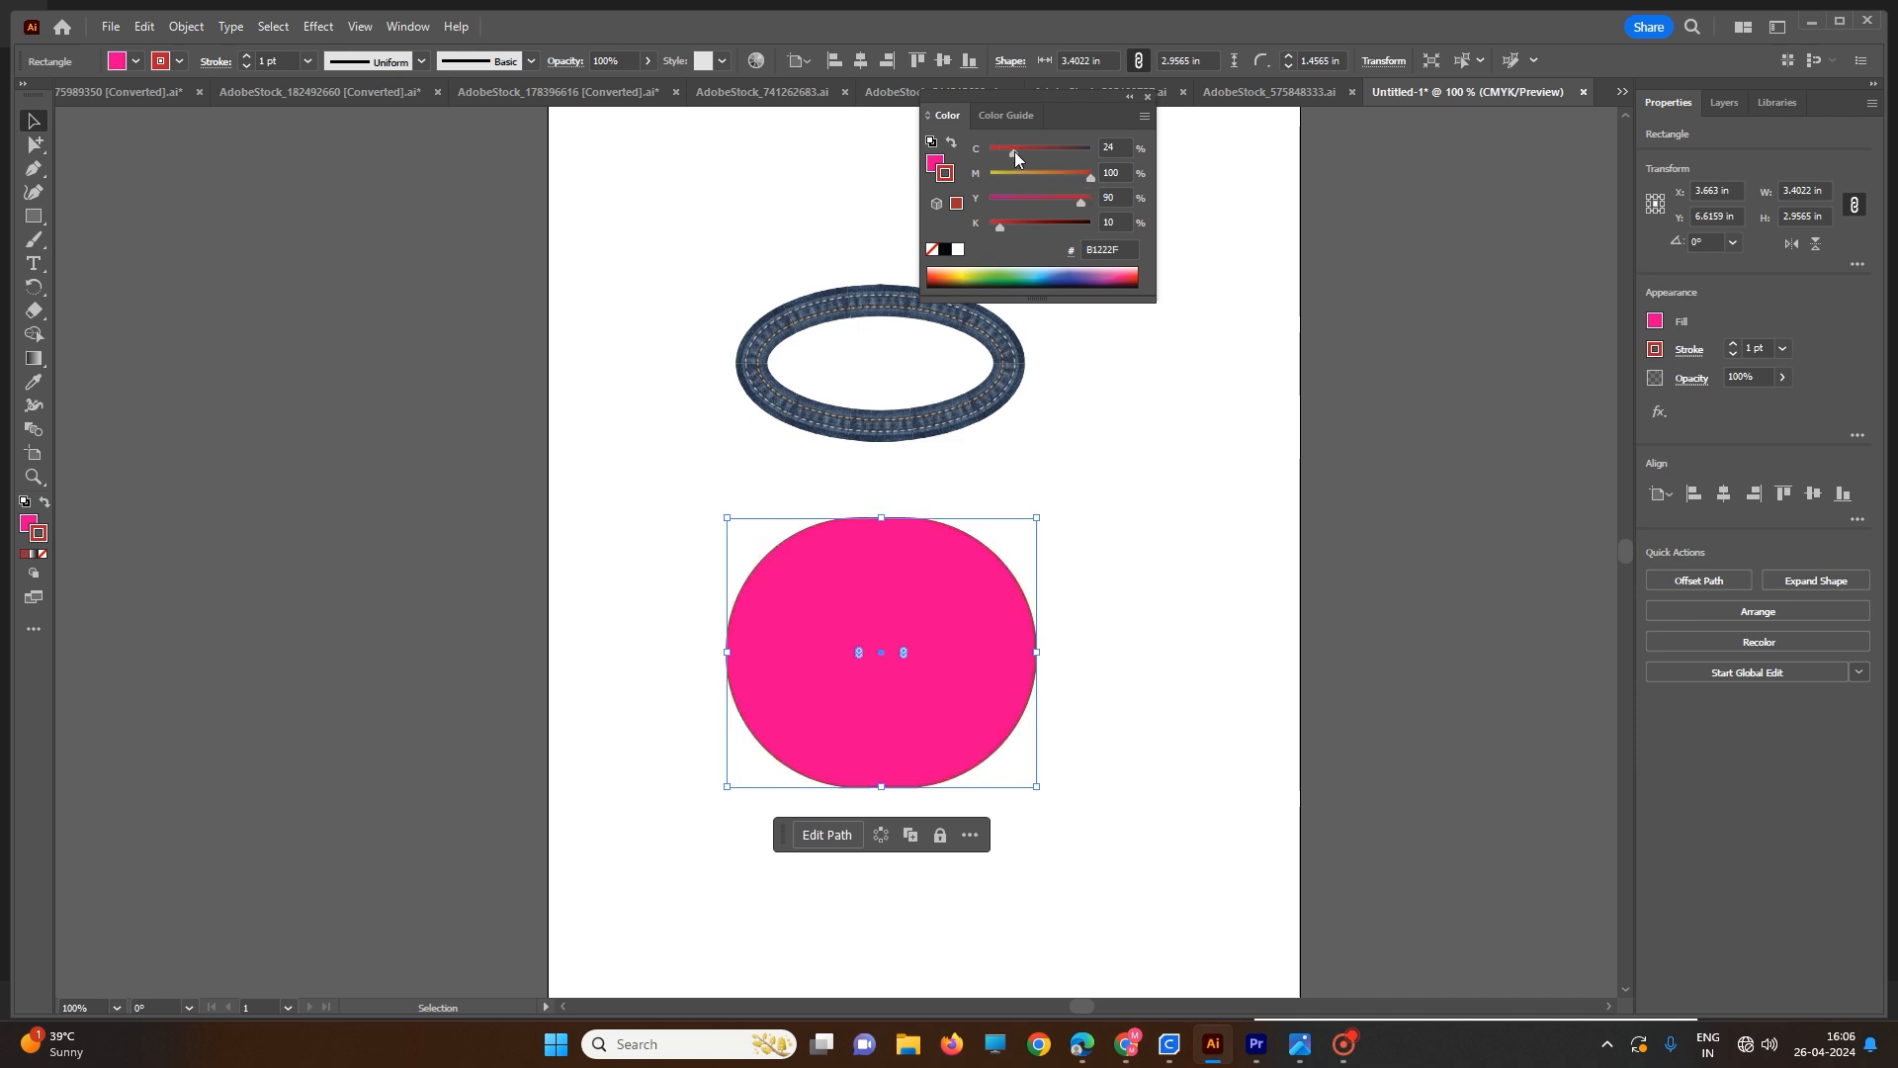
click(1005, 114)
click(1033, 213)
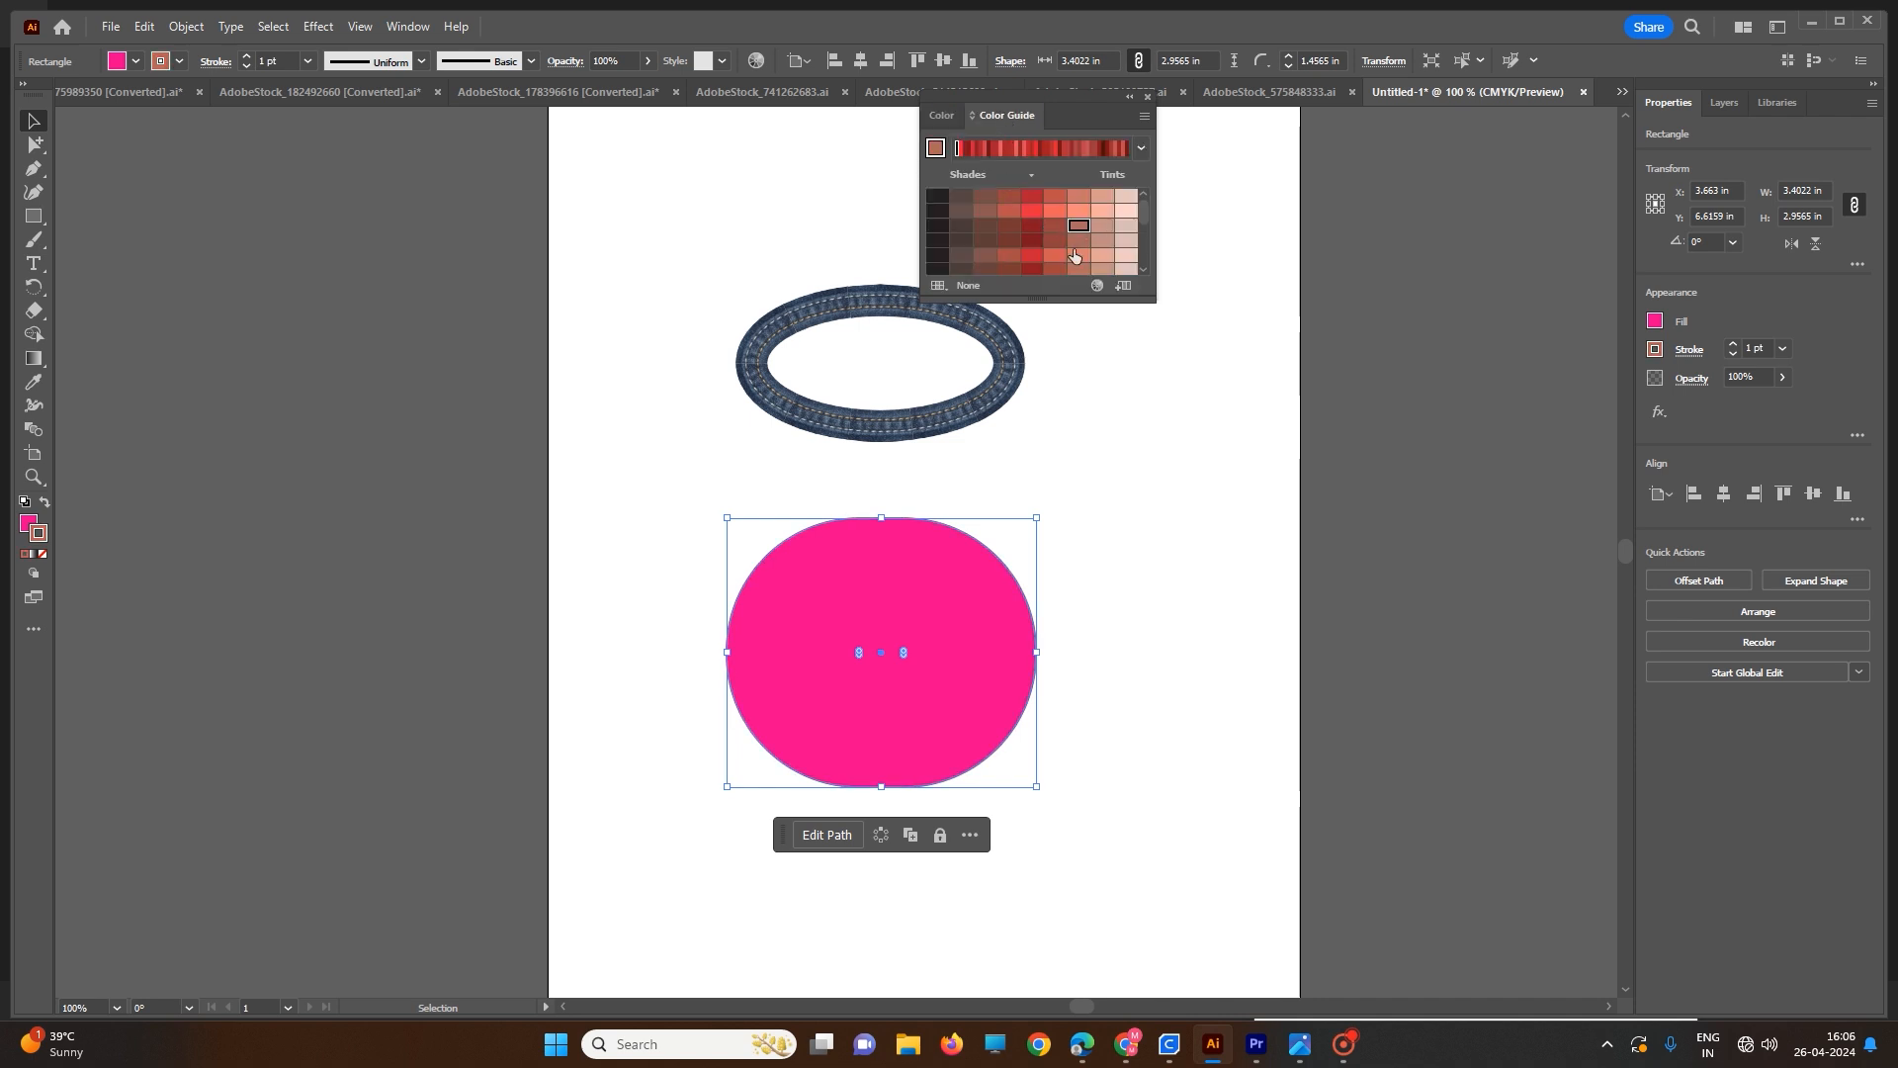
click(1053, 268)
click(945, 115)
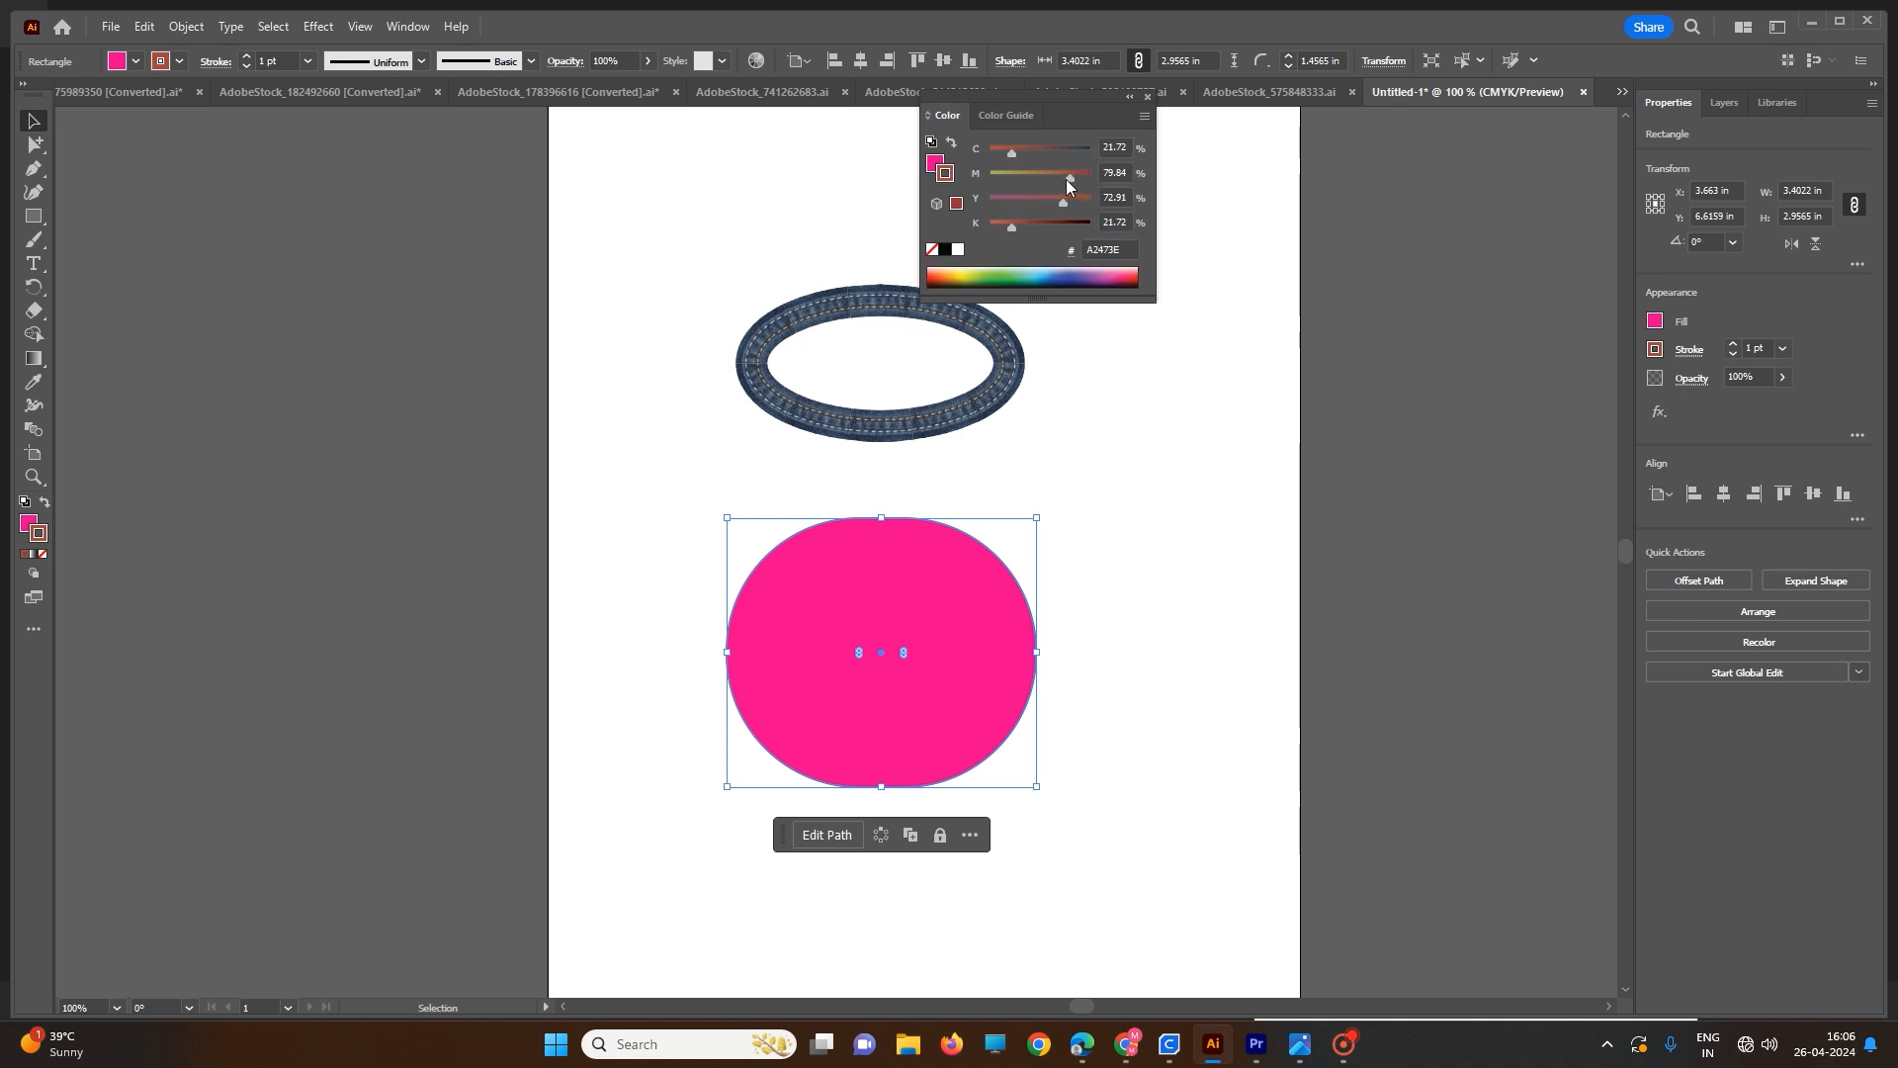
mouse_move(1038, 273)
mouse_down()
mouse_move(949, 274)
mouse_move(974, 272)
mouse_up()
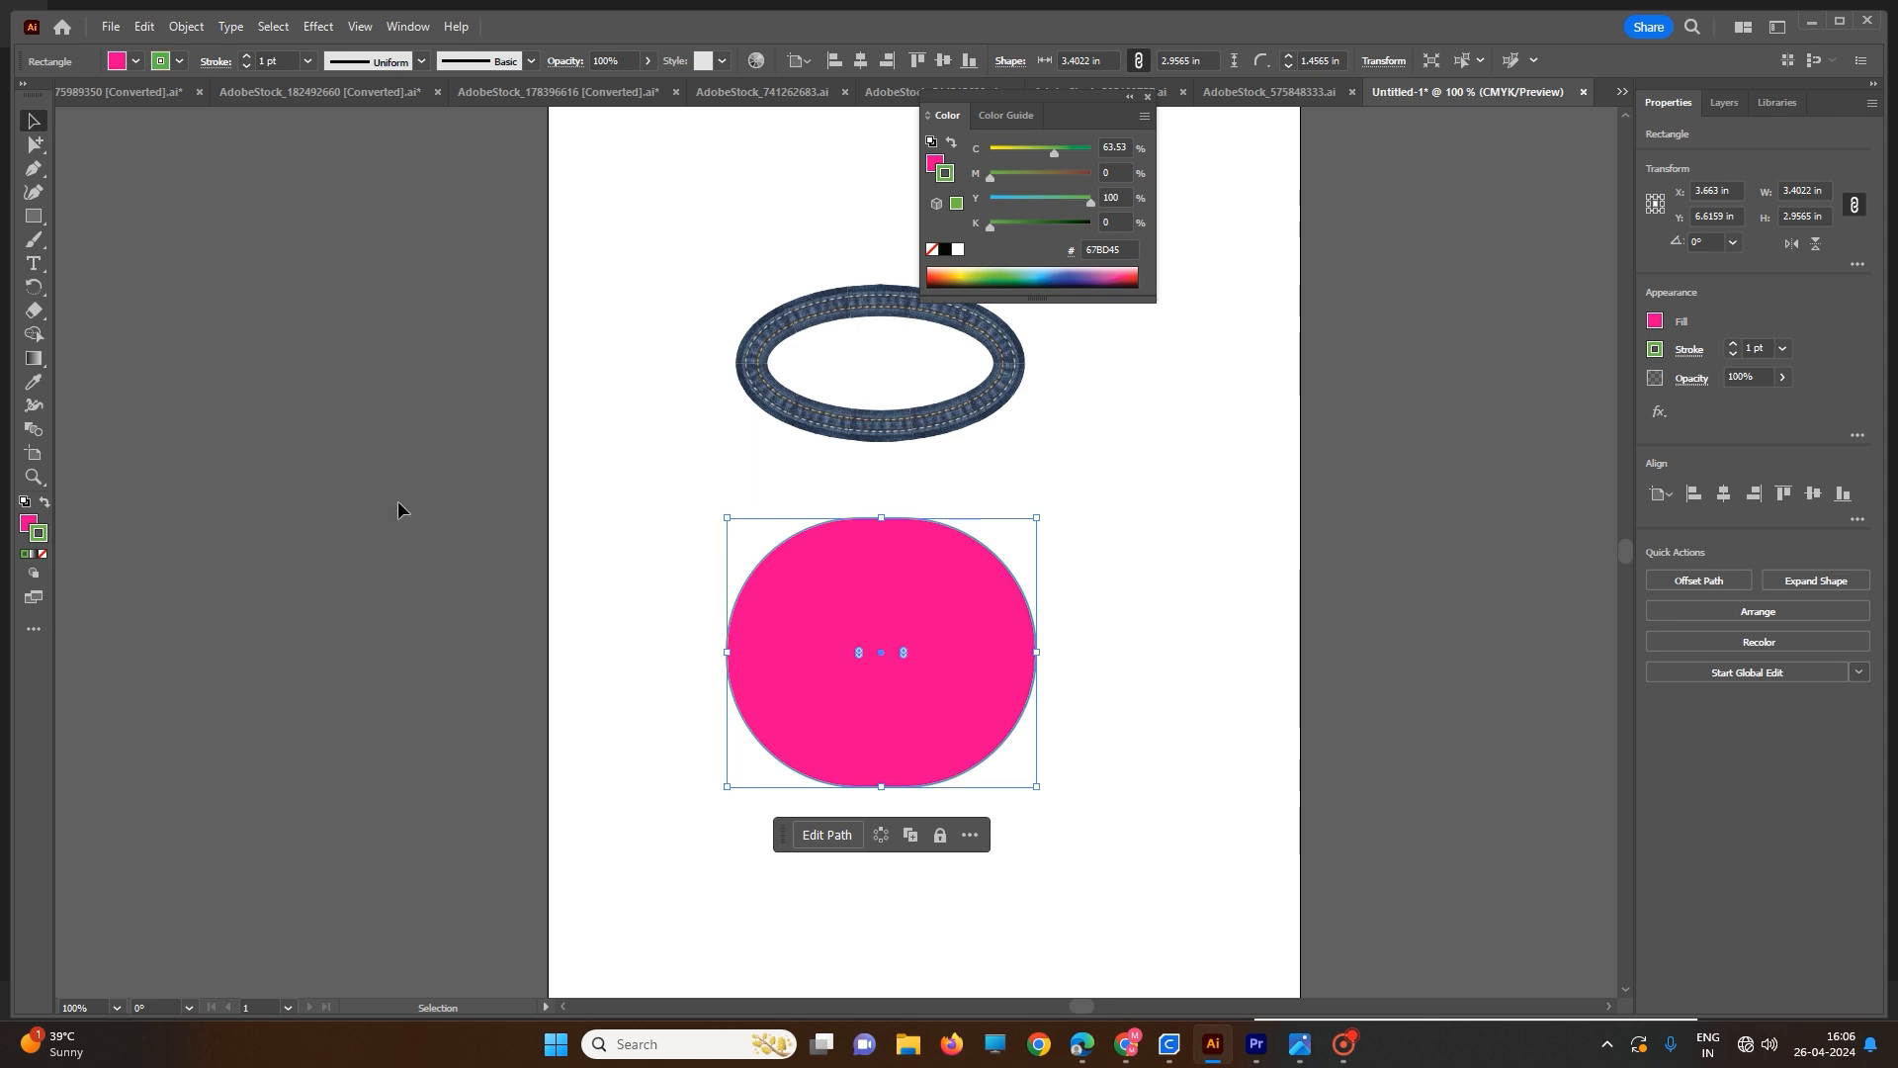
- Set the rounded rectangle's fill to dark blue 0D09AF with the Color Picker and deselect it to inspect its outline
click(30, 525)
click(42, 537)
double_click(29, 523)
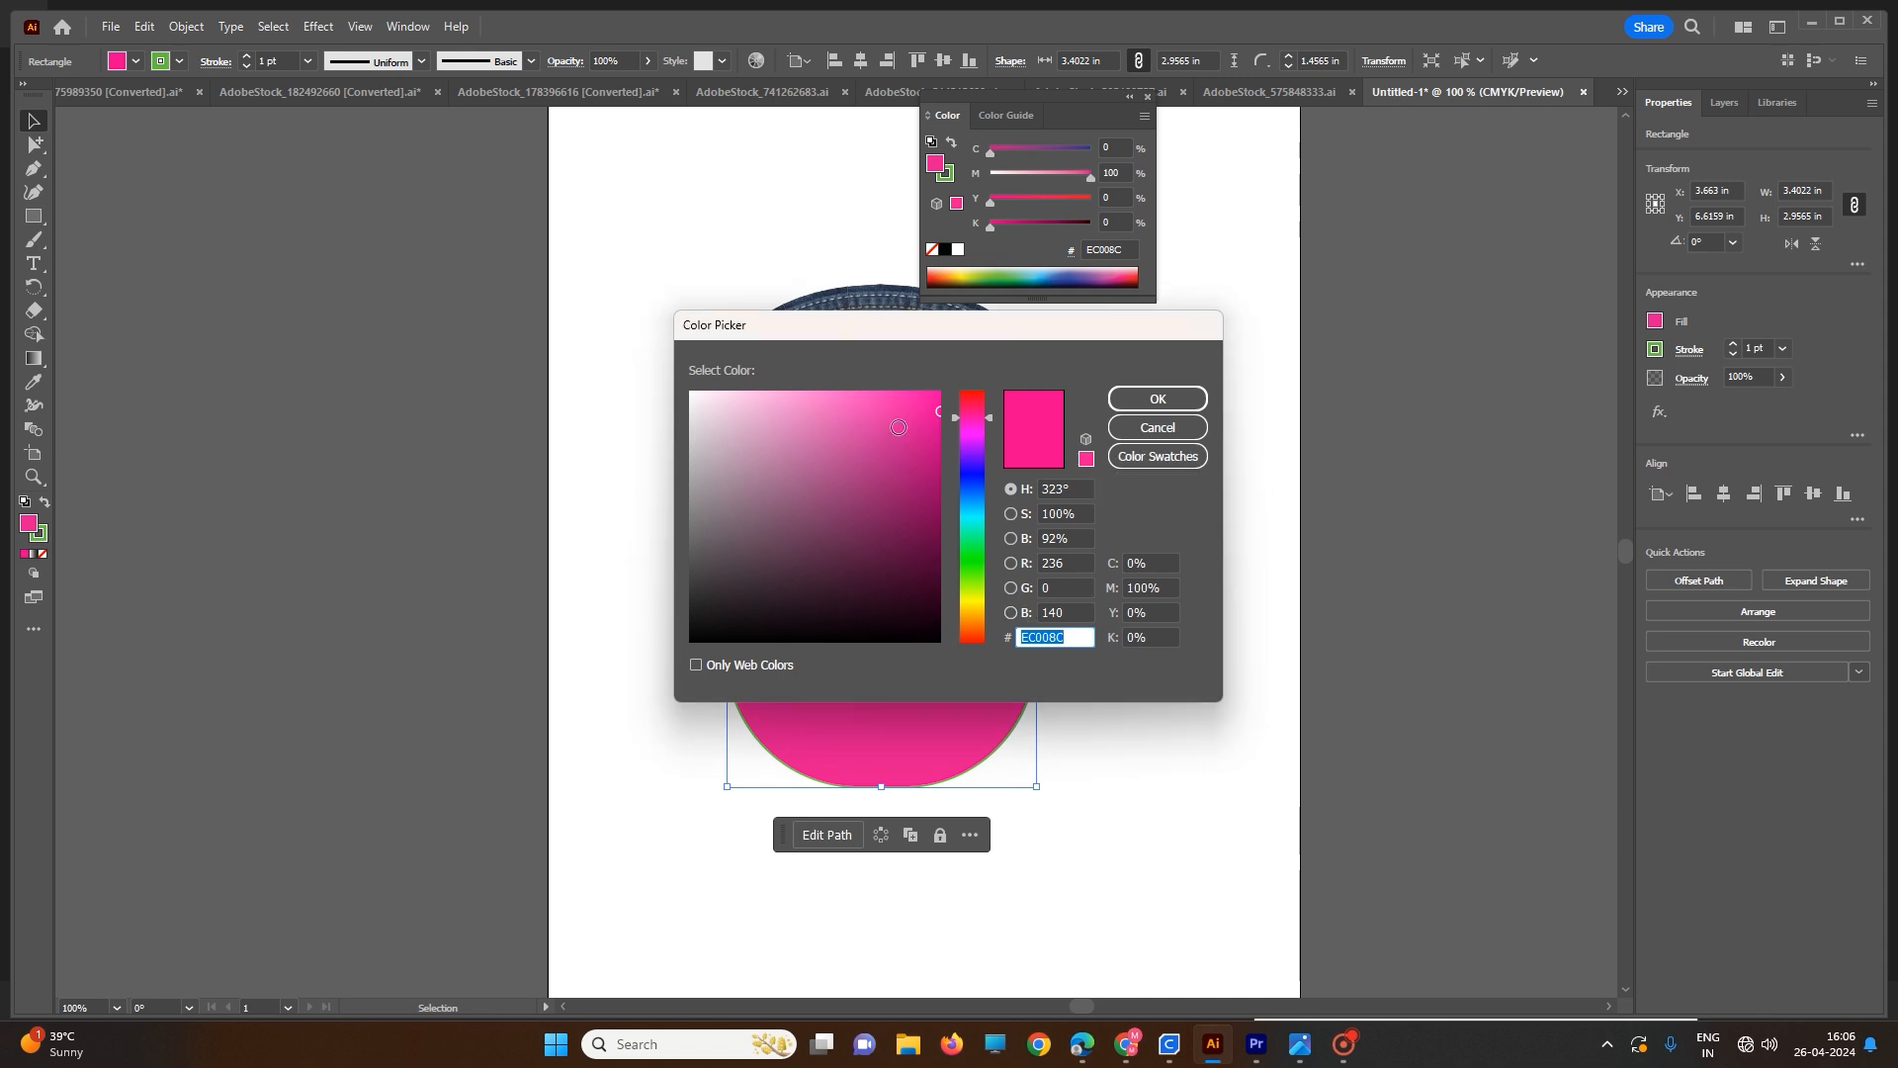
mouse_move(771, 420)
mouse_down()
mouse_move(839, 538)
mouse_move(928, 470)
mouse_up()
drag(1167, 321, 666, 363)
drag(484, 473, 481, 515)
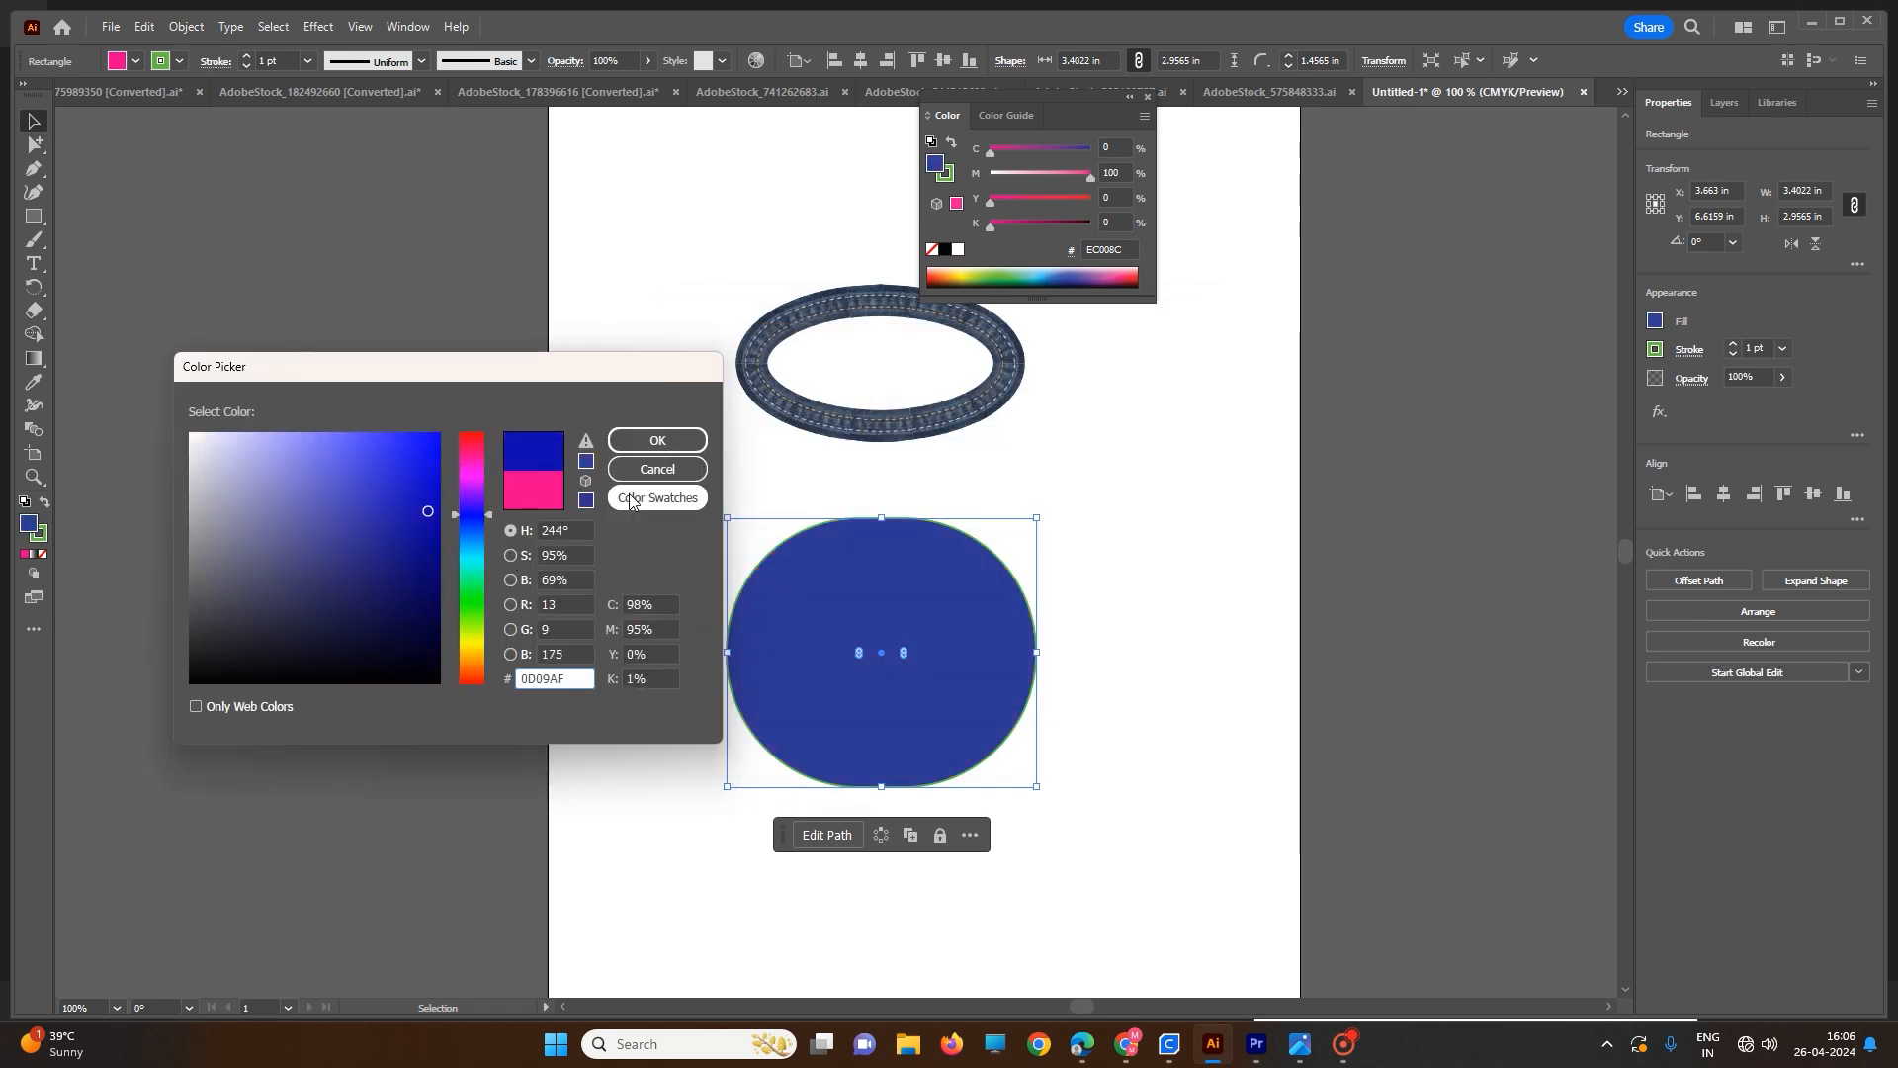
click(656, 442)
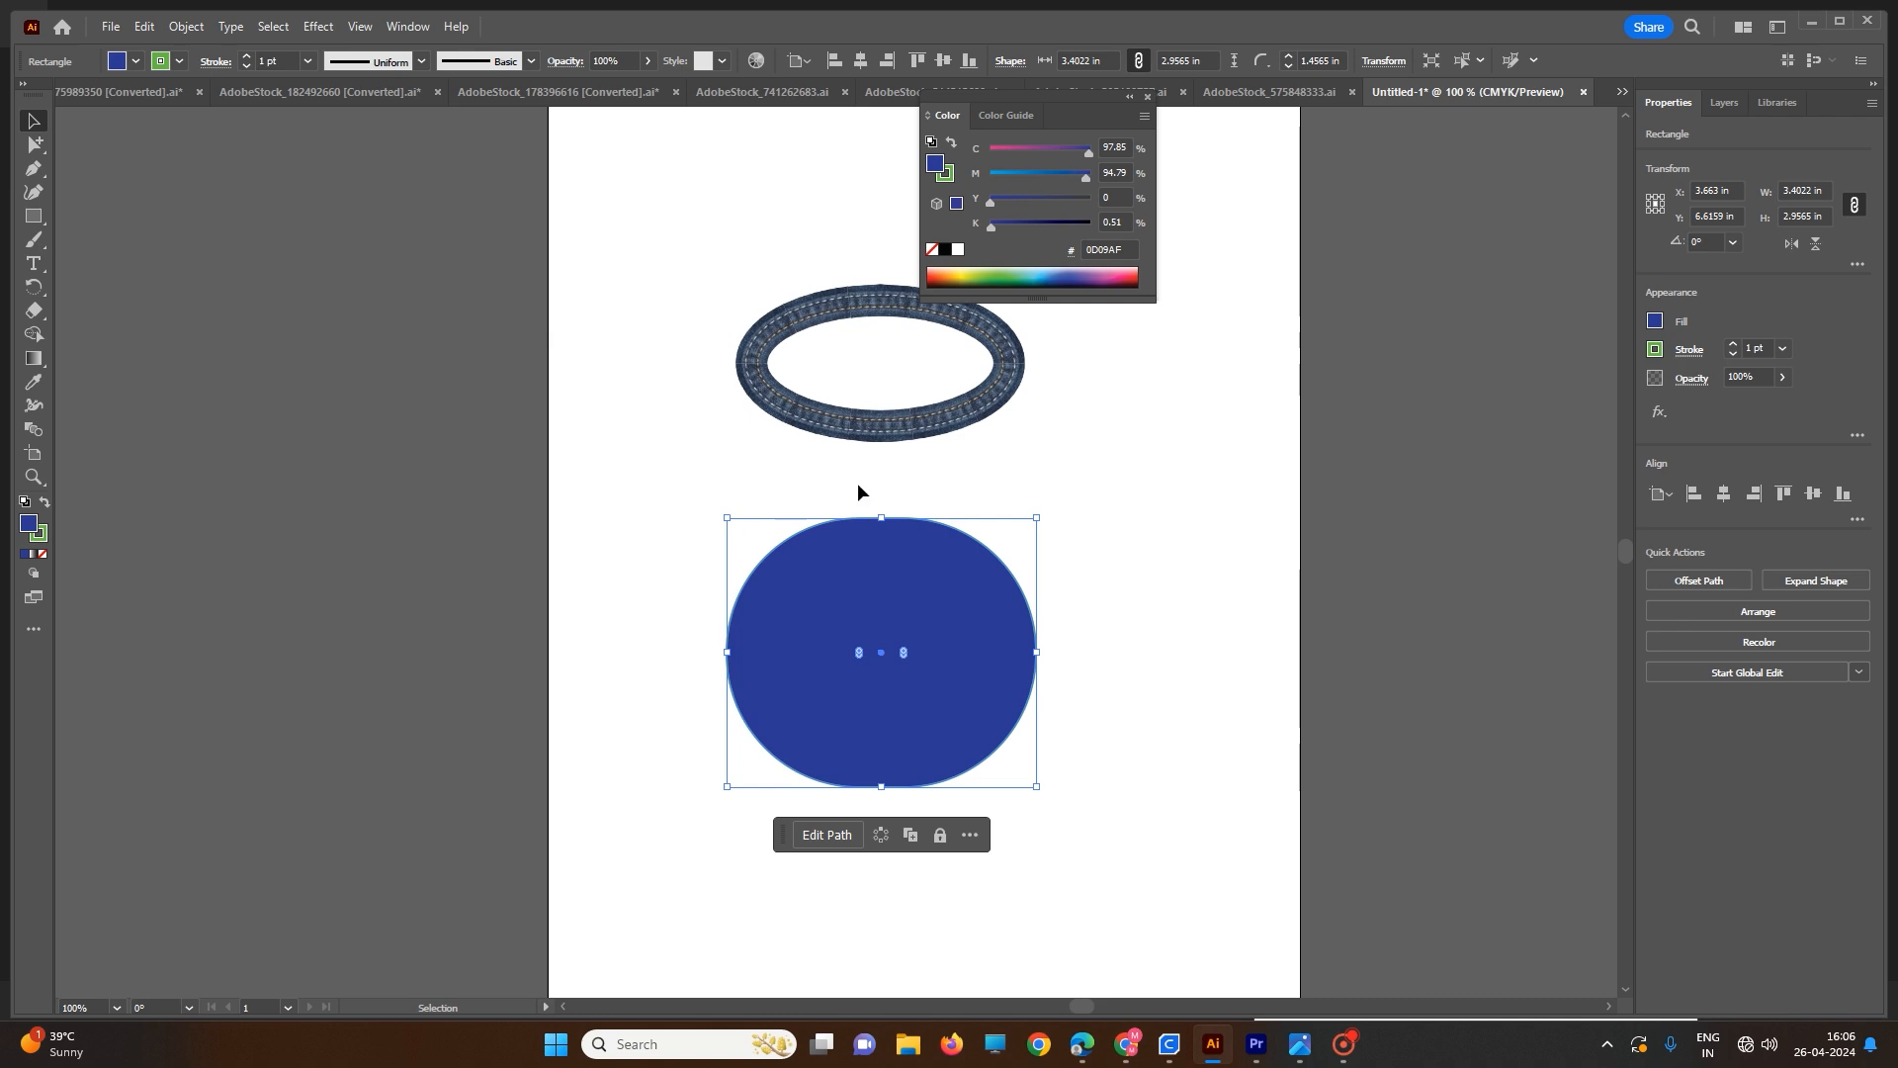
click(857, 492)
scroll(797, 580, up, 2)
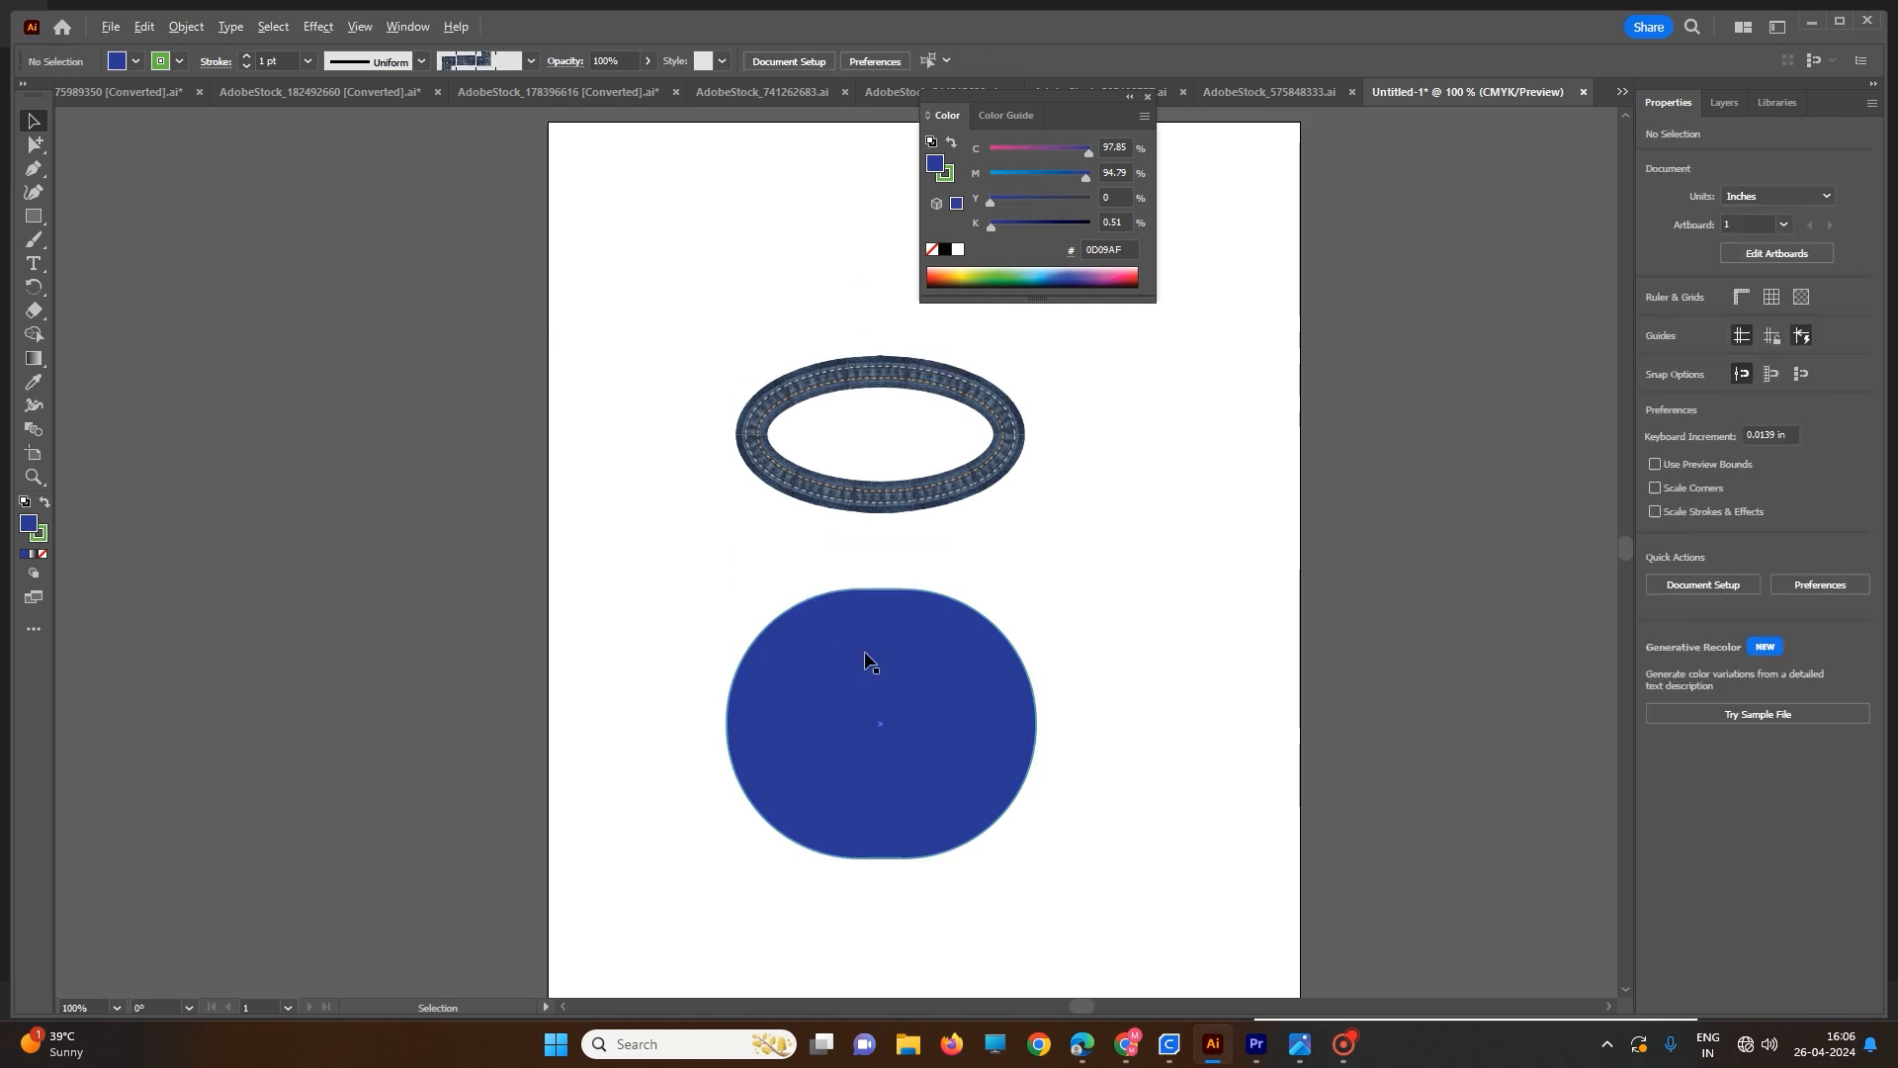
scroll(766, 583, up, 7)
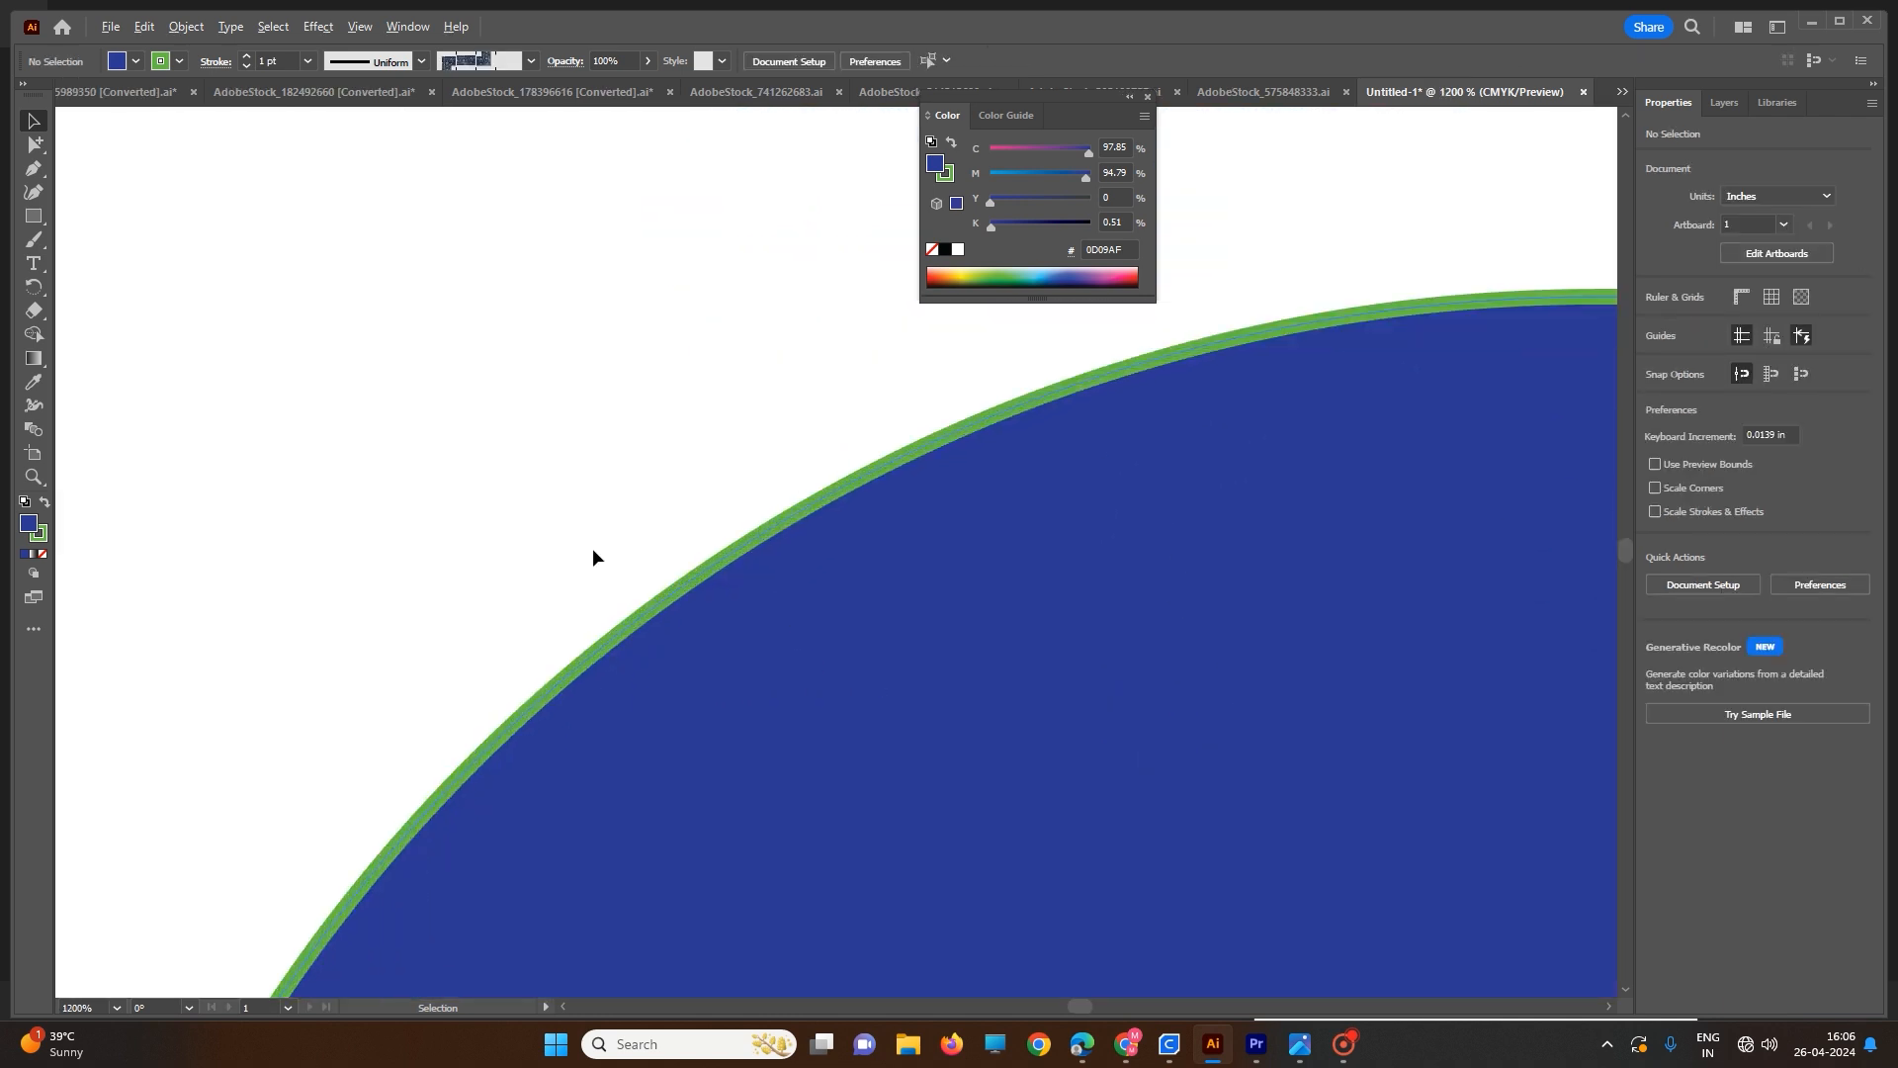
- Set the stroke colour to near-black 070707 with the Color Picker while nothing is selected
double_click(38, 539)
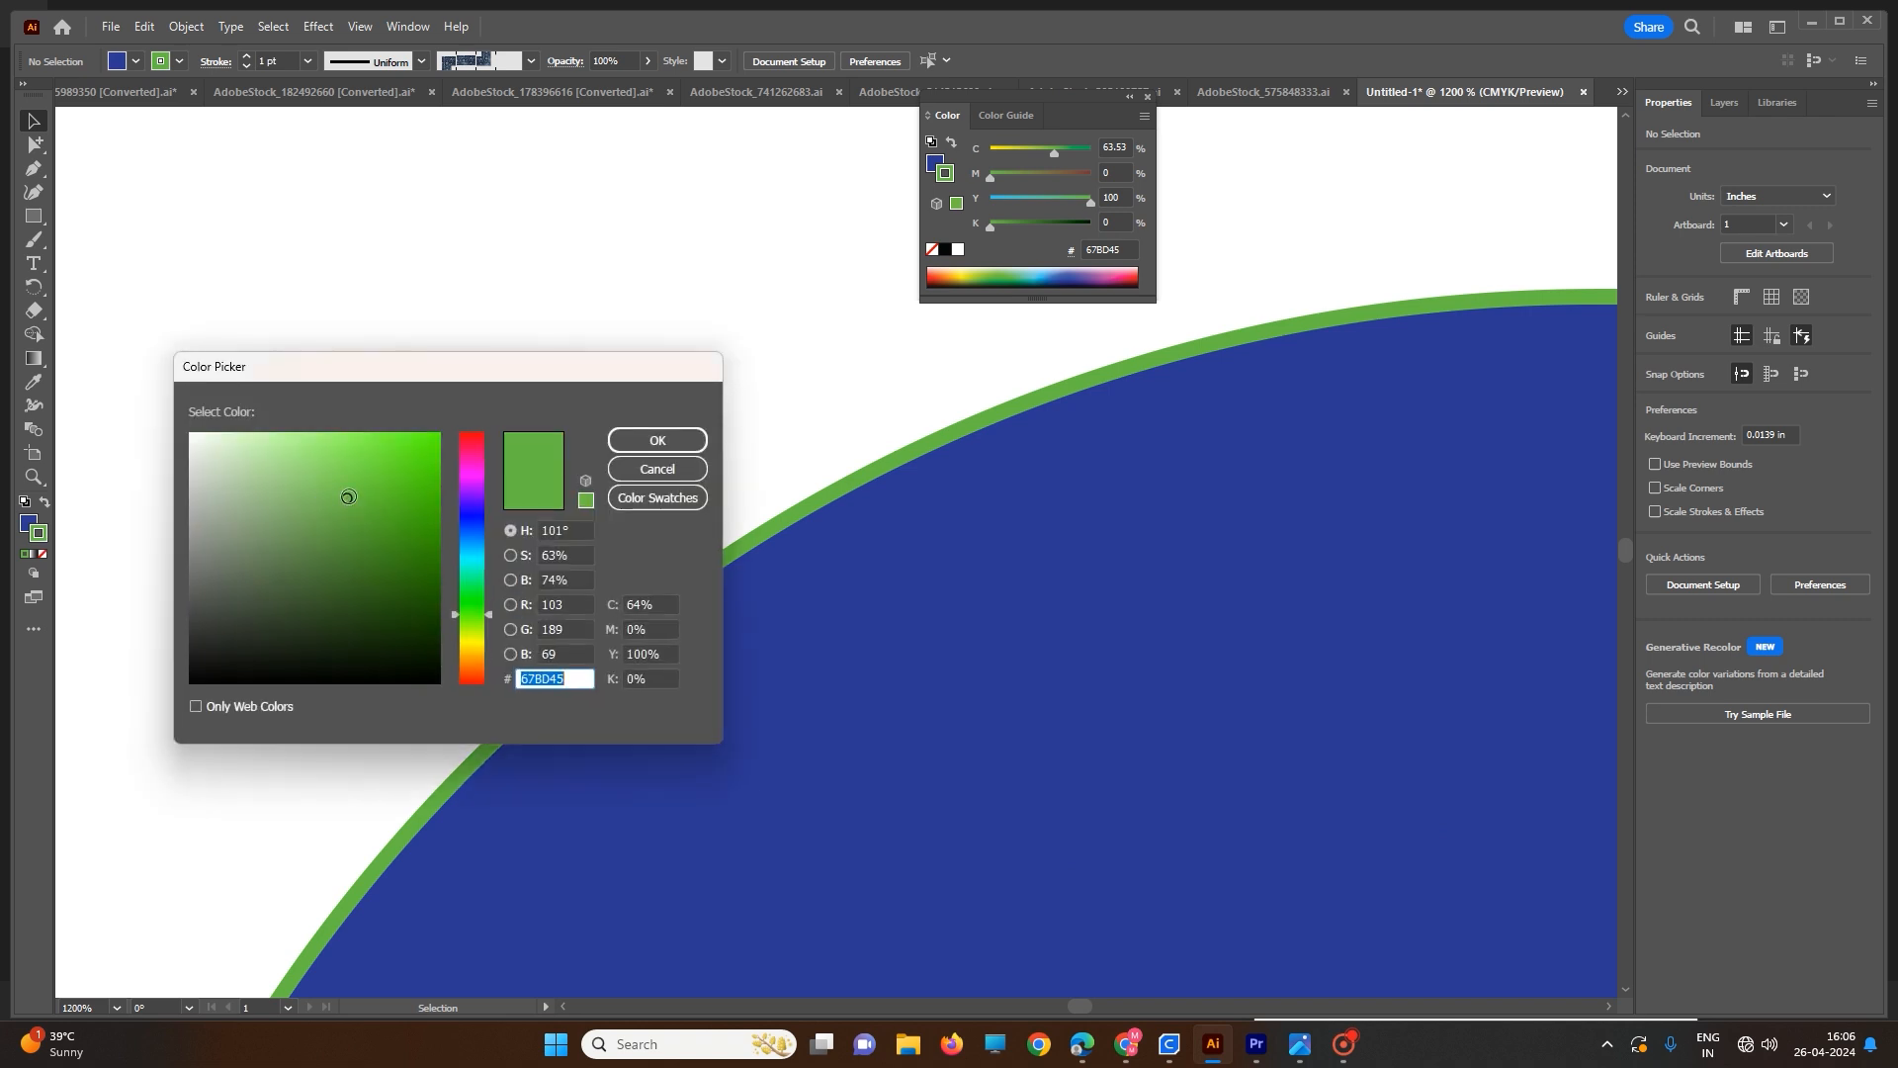
mouse_move(348, 496)
mouse_down()
mouse_move(233, 585)
mouse_move(191, 676)
mouse_up()
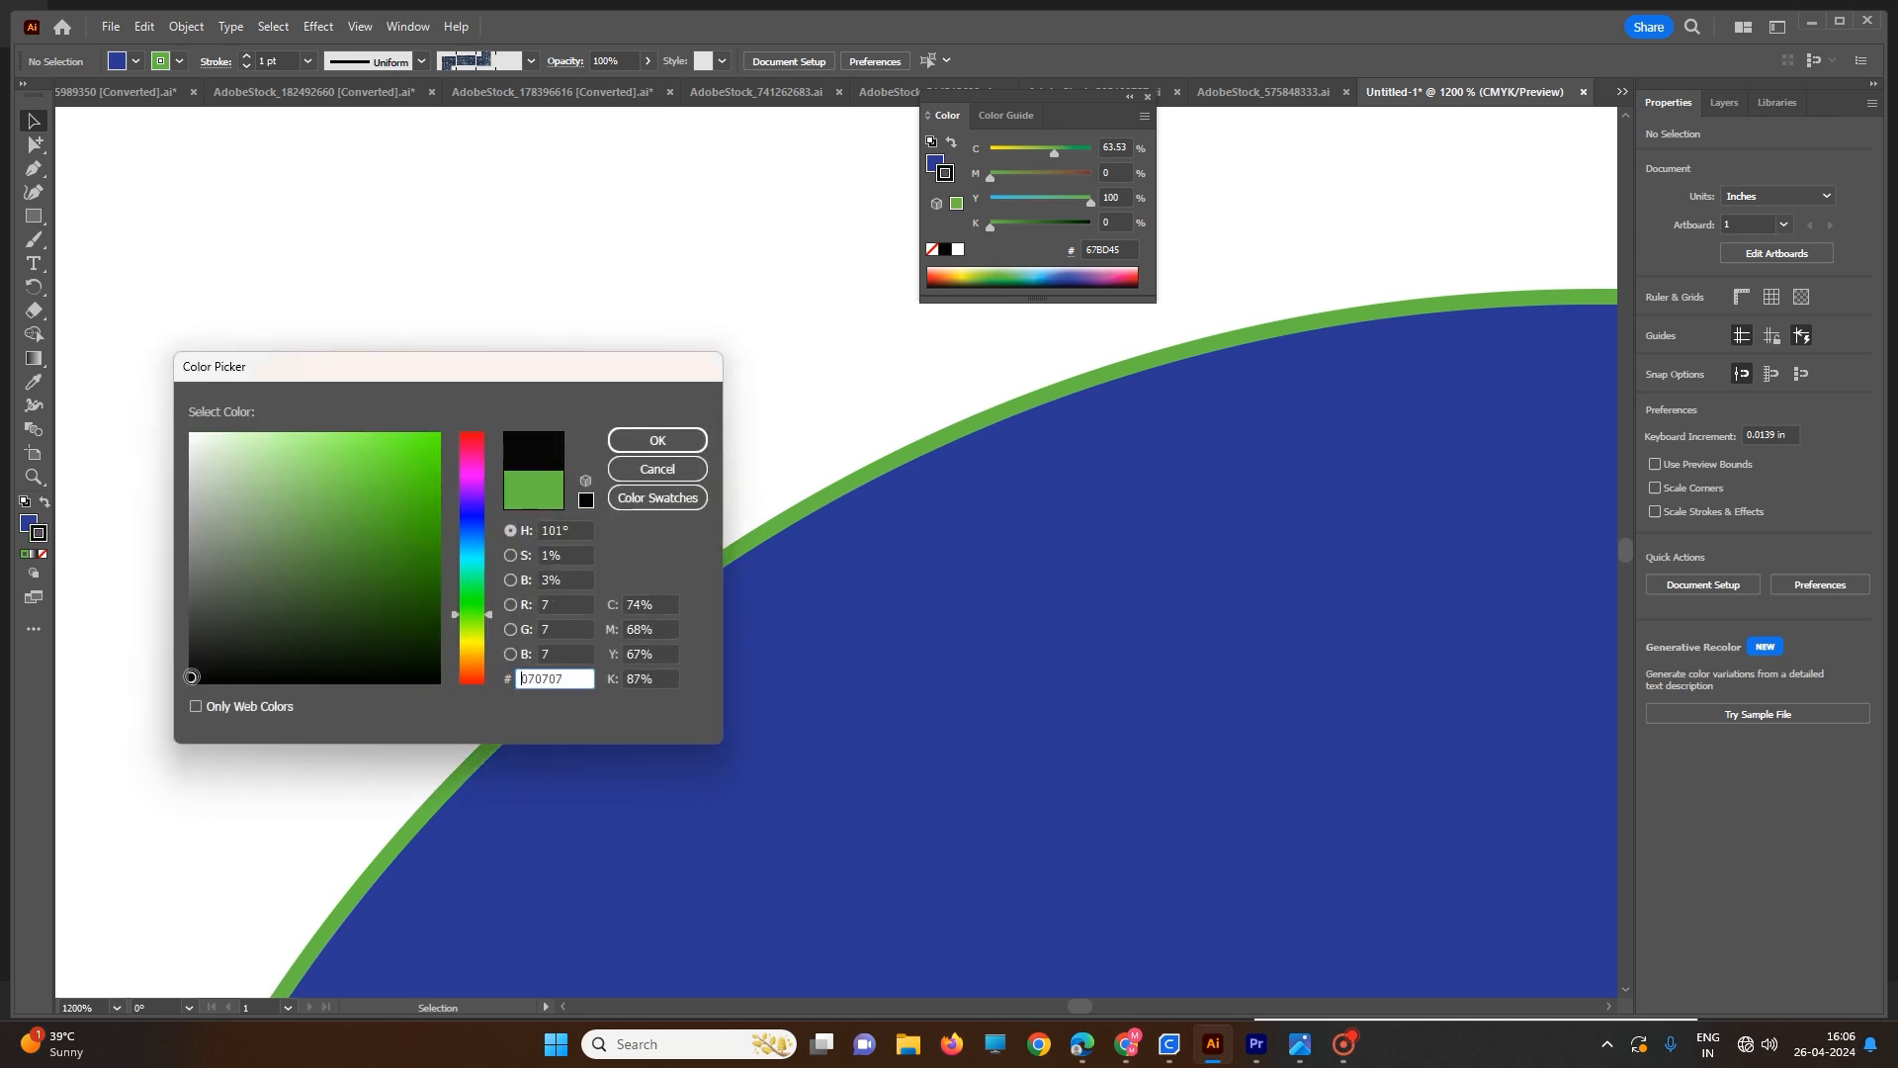
click(658, 440)
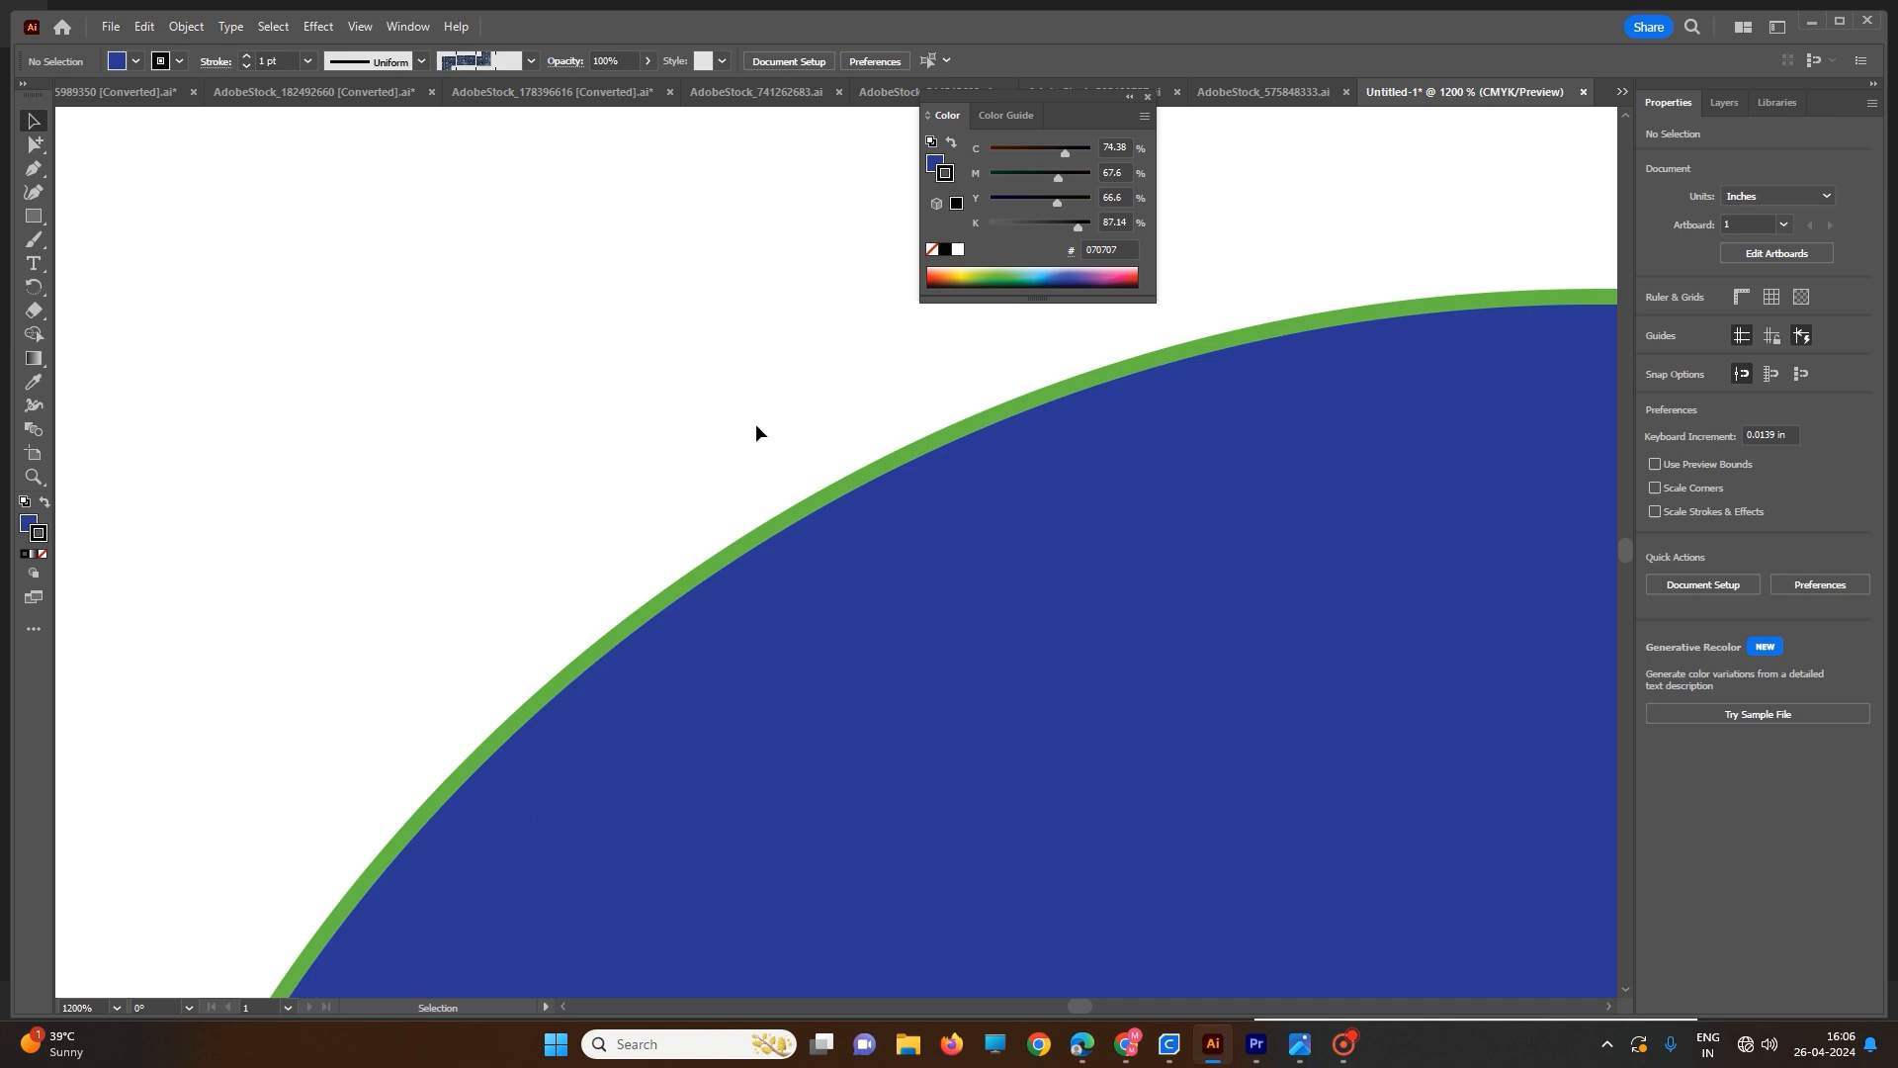
- Select the rounded rectangle and give its stroke the black swatch
click(934, 462)
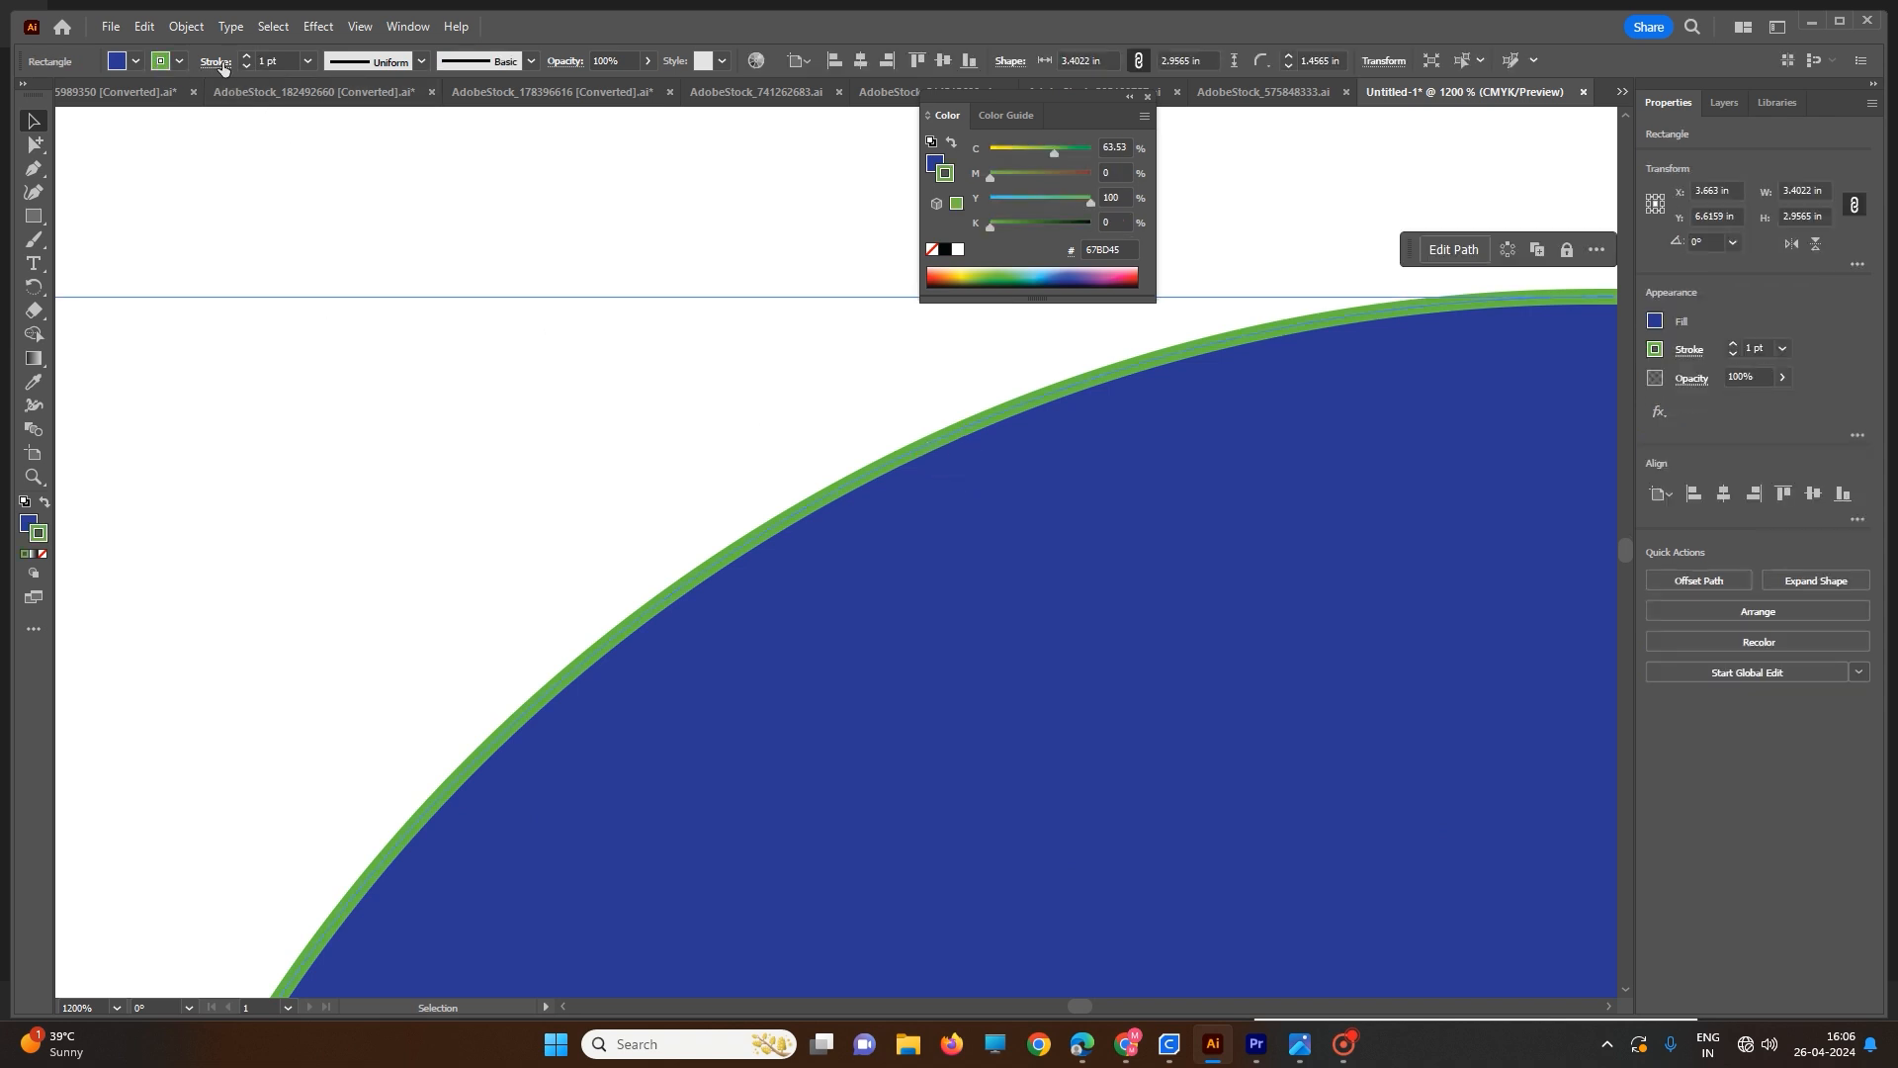
click(166, 65)
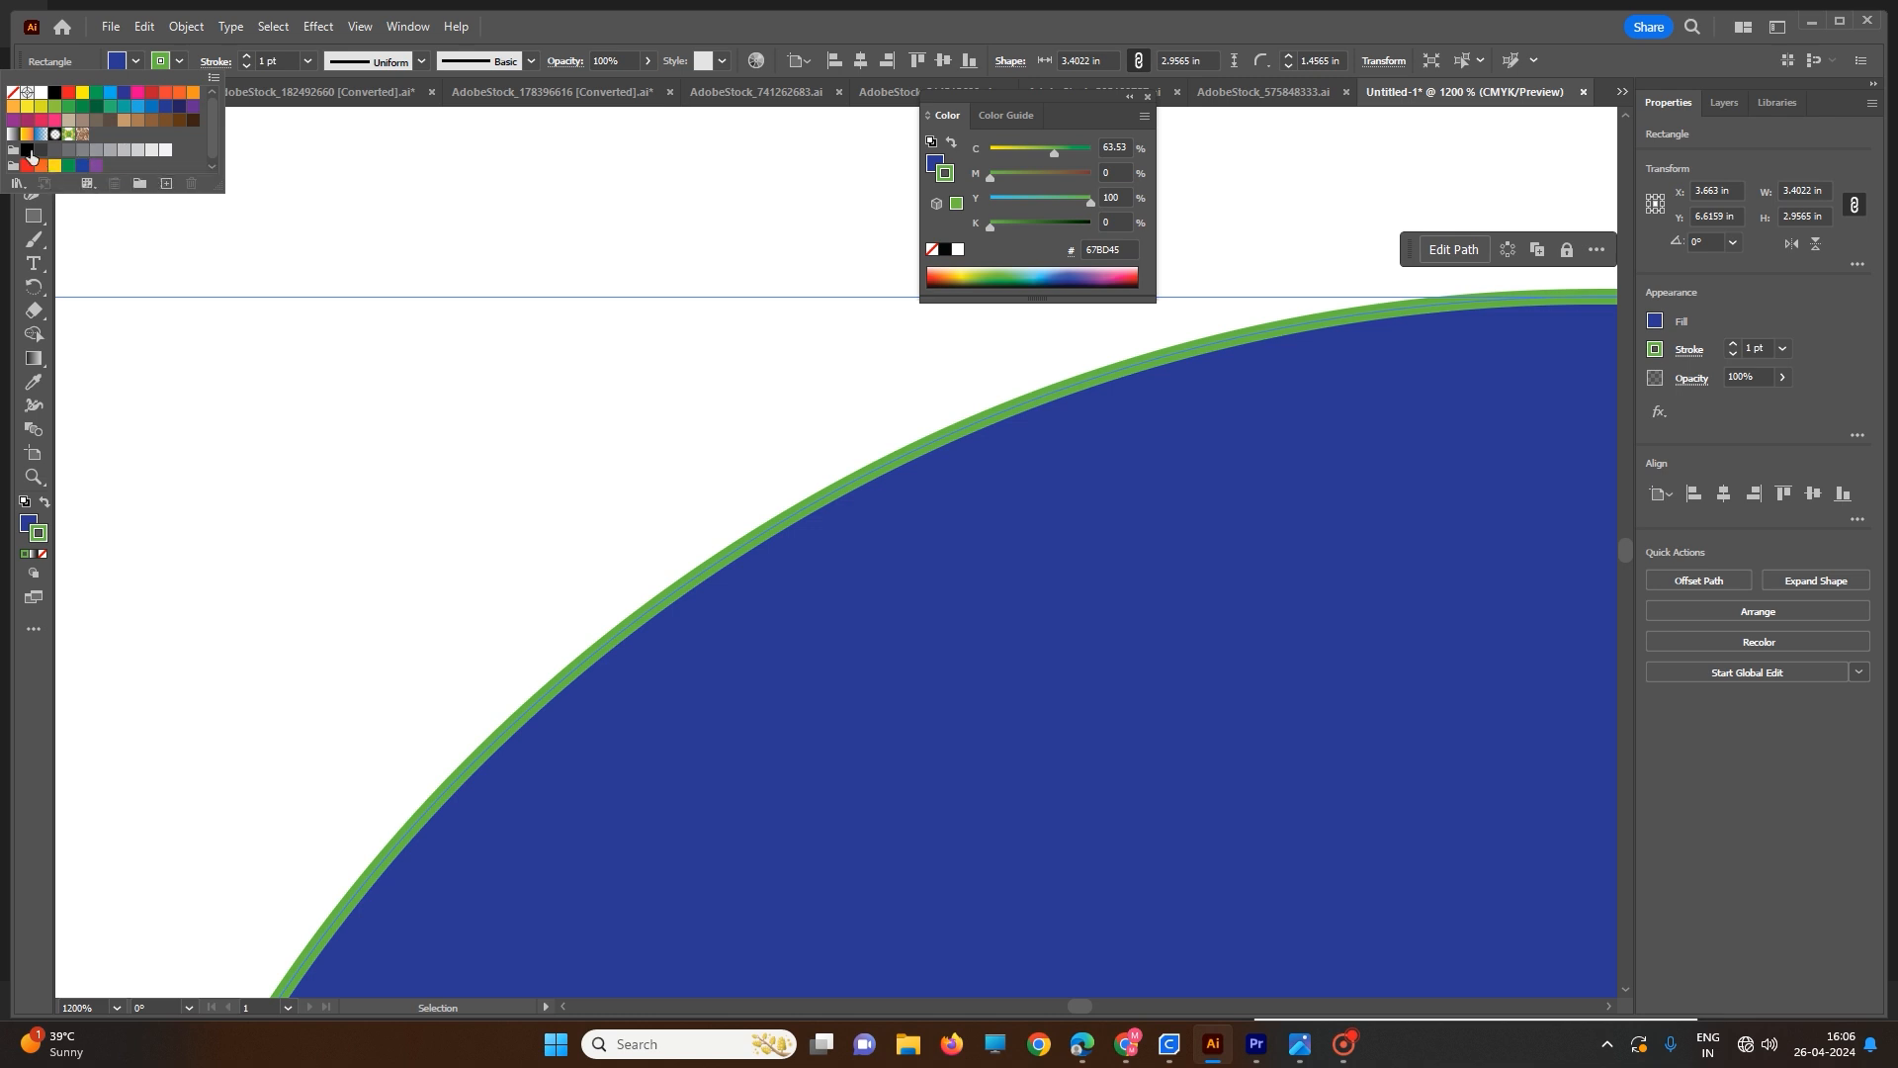
click(29, 153)
scroll(613, 301, down, 5)
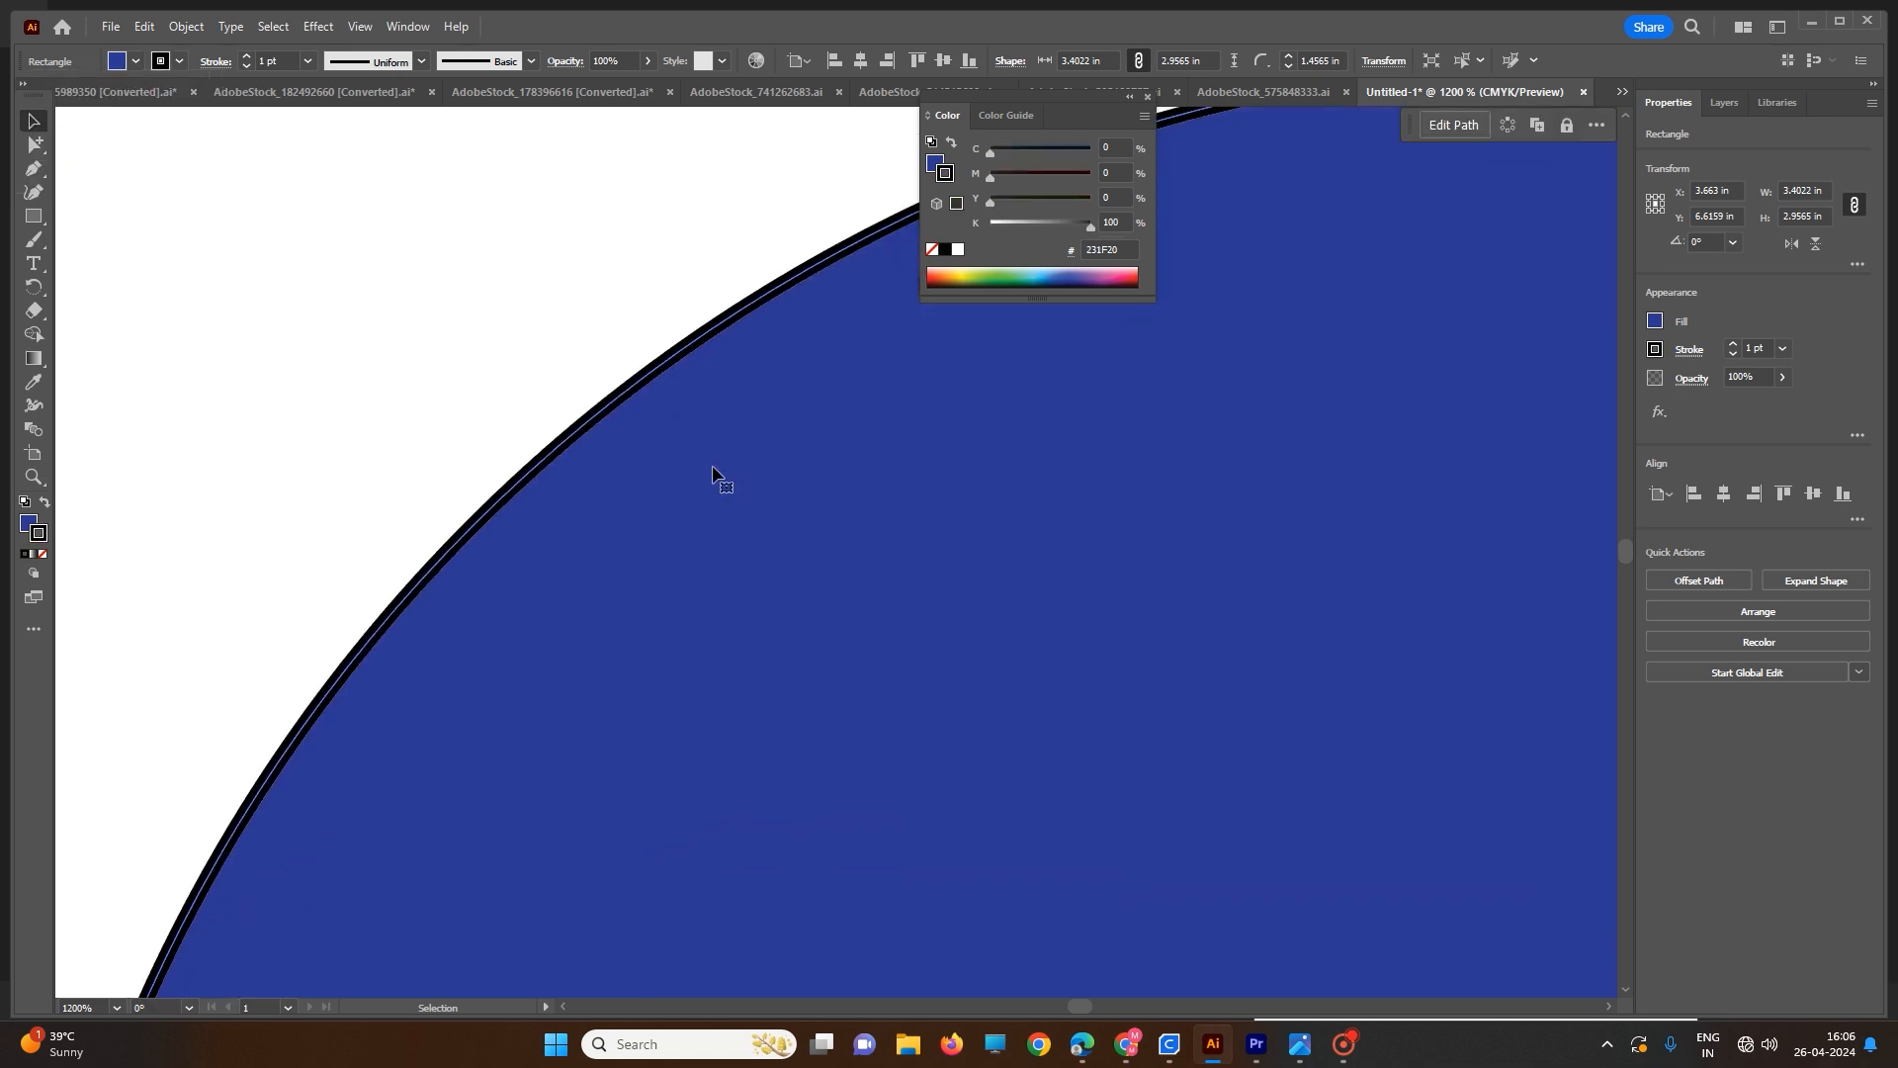
- Set the rounded rectangle's fill to None and deselect it to inspect the plain black outline
click(124, 64)
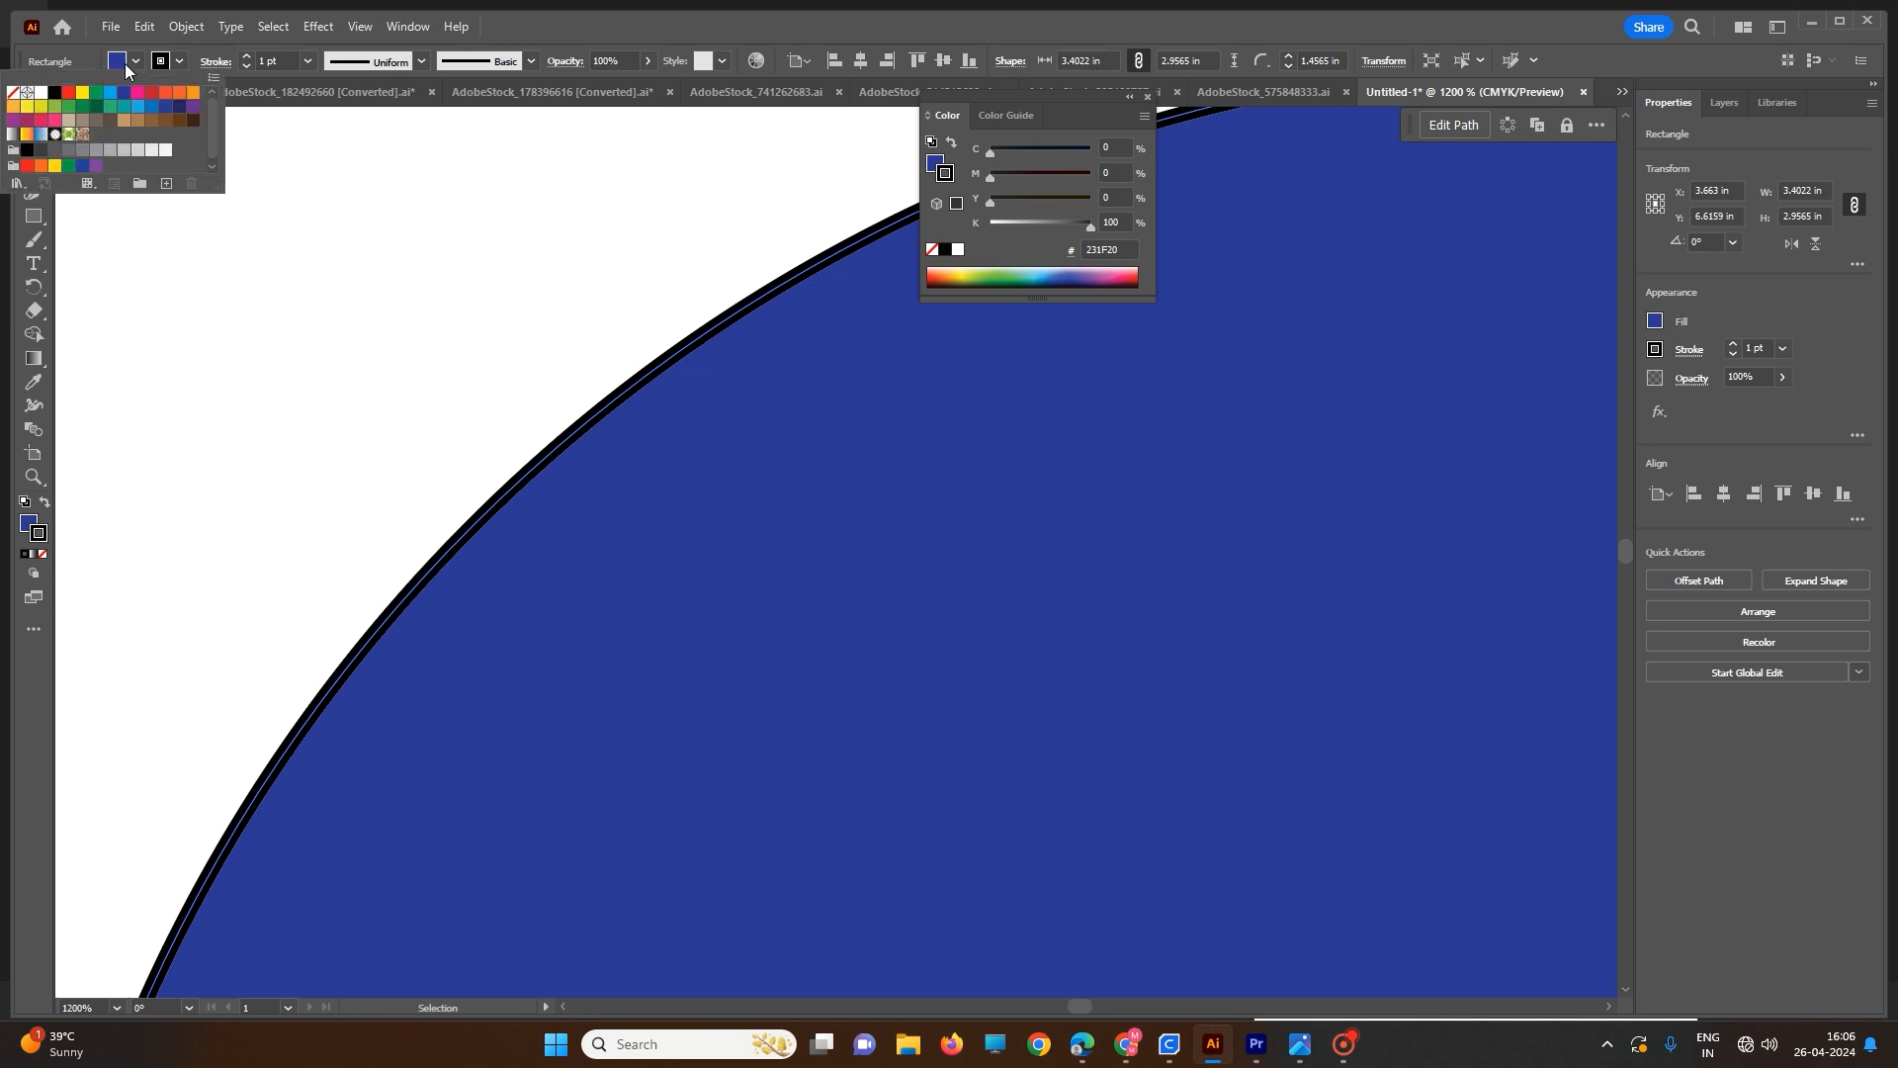
click(13, 93)
click(524, 328)
scroll(524, 328, down, 7)
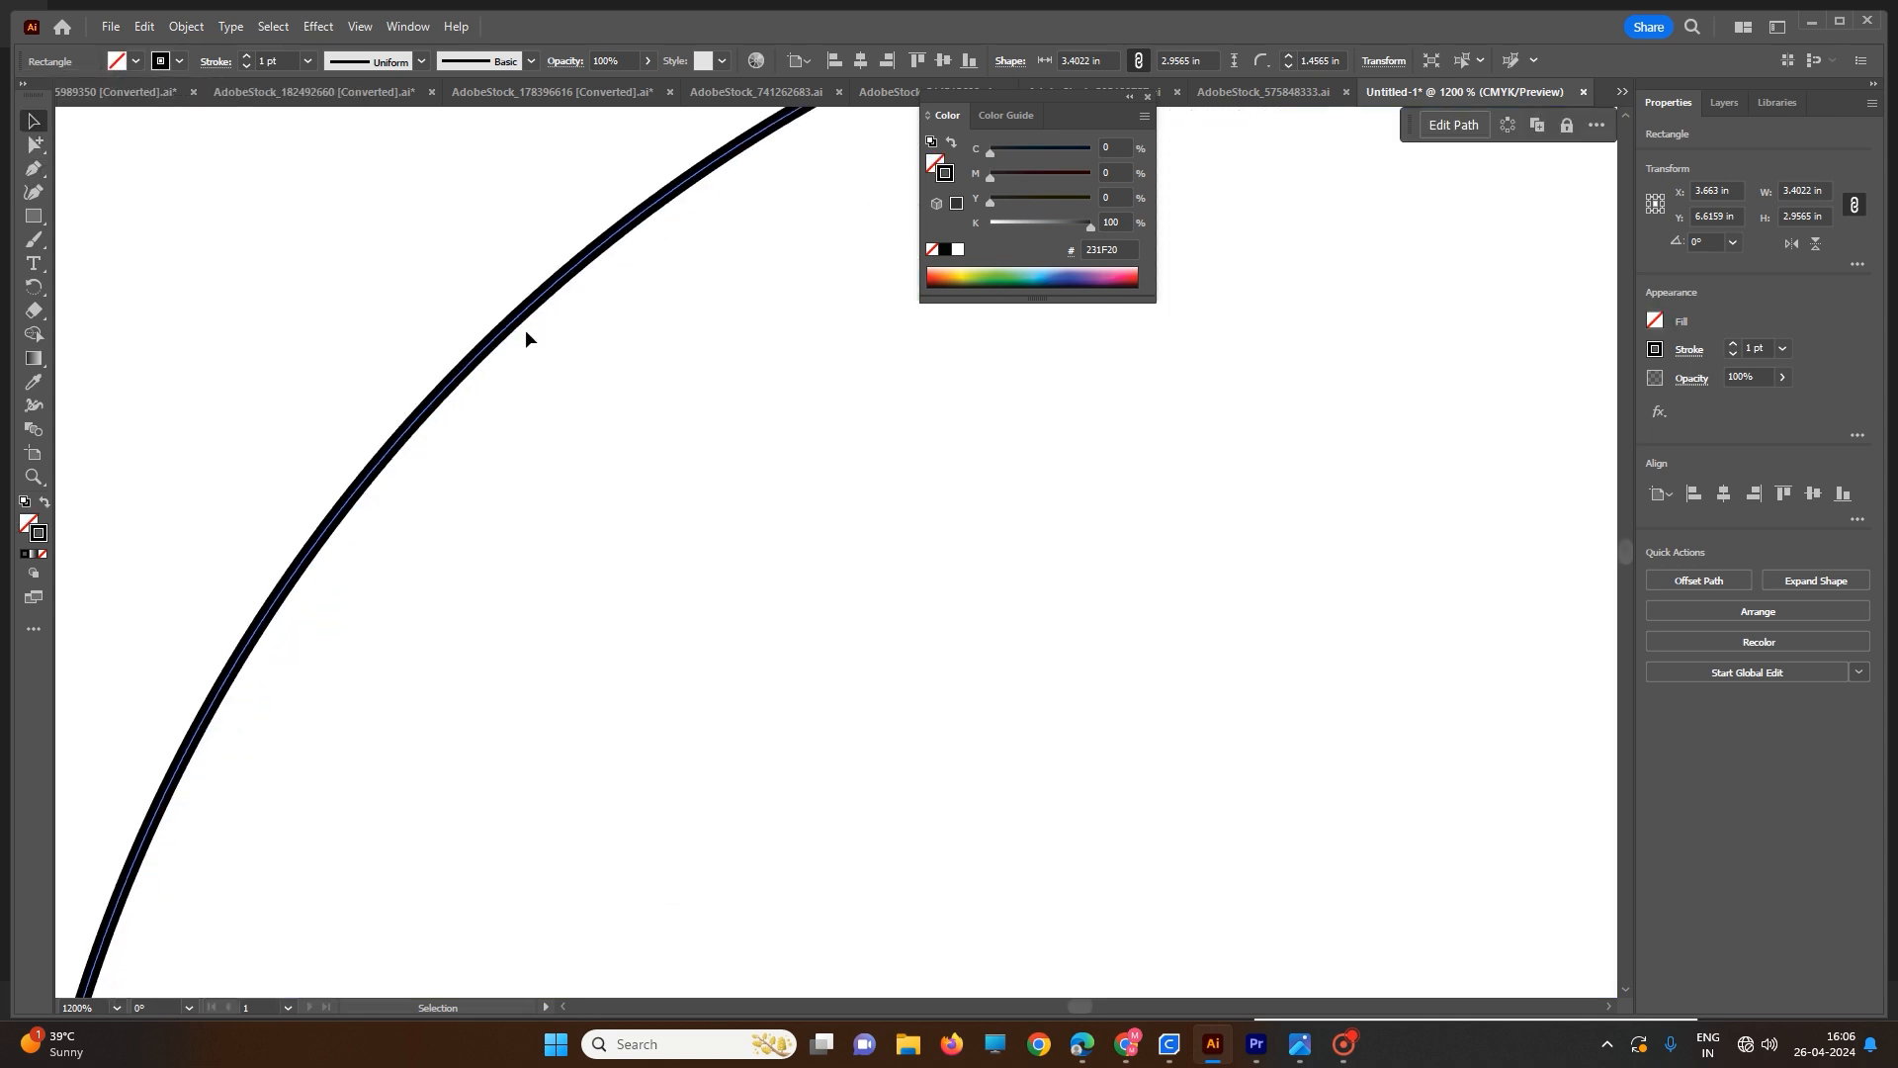
scroll(532, 330, up, 4)
scroll(532, 329, up, 3)
click(532, 329)
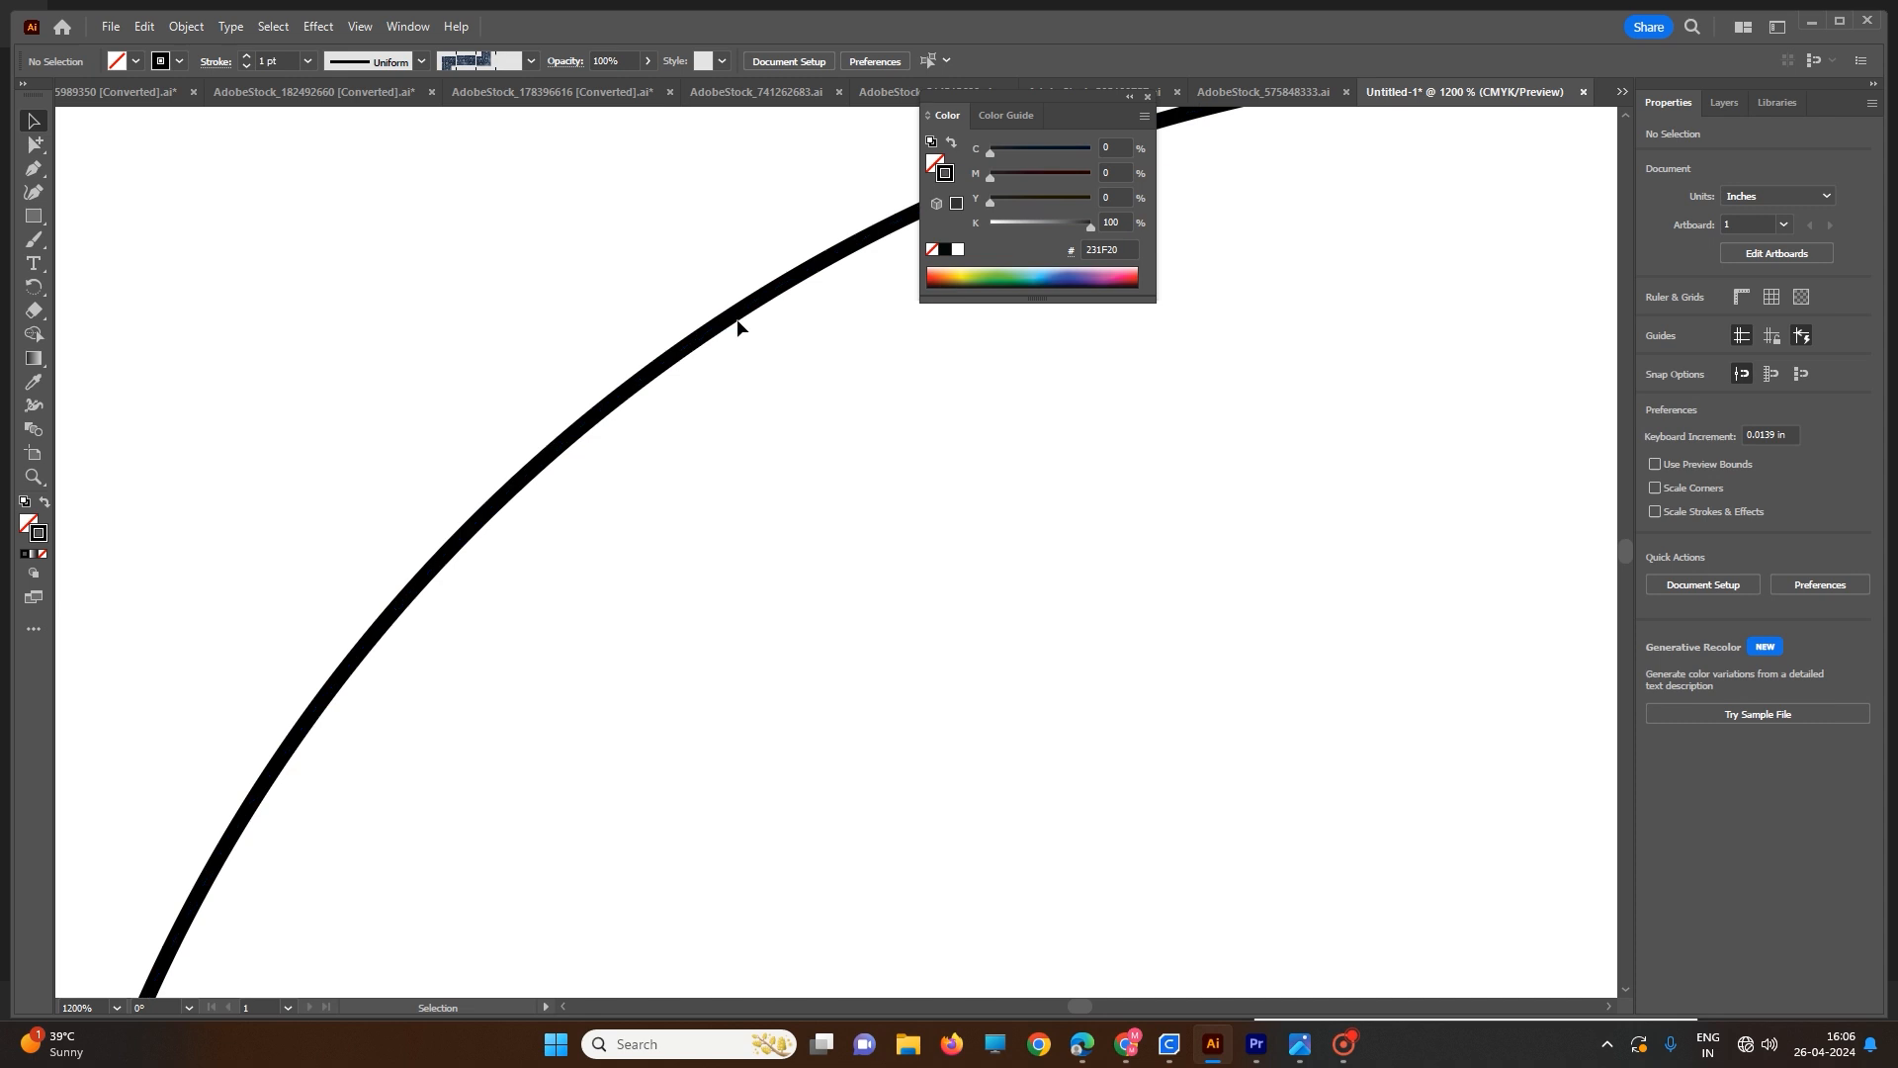
- Turn on a dashed line for the rounded rectangle's stroke with a 12 pt dash and a 10 pt gap
click(736, 323)
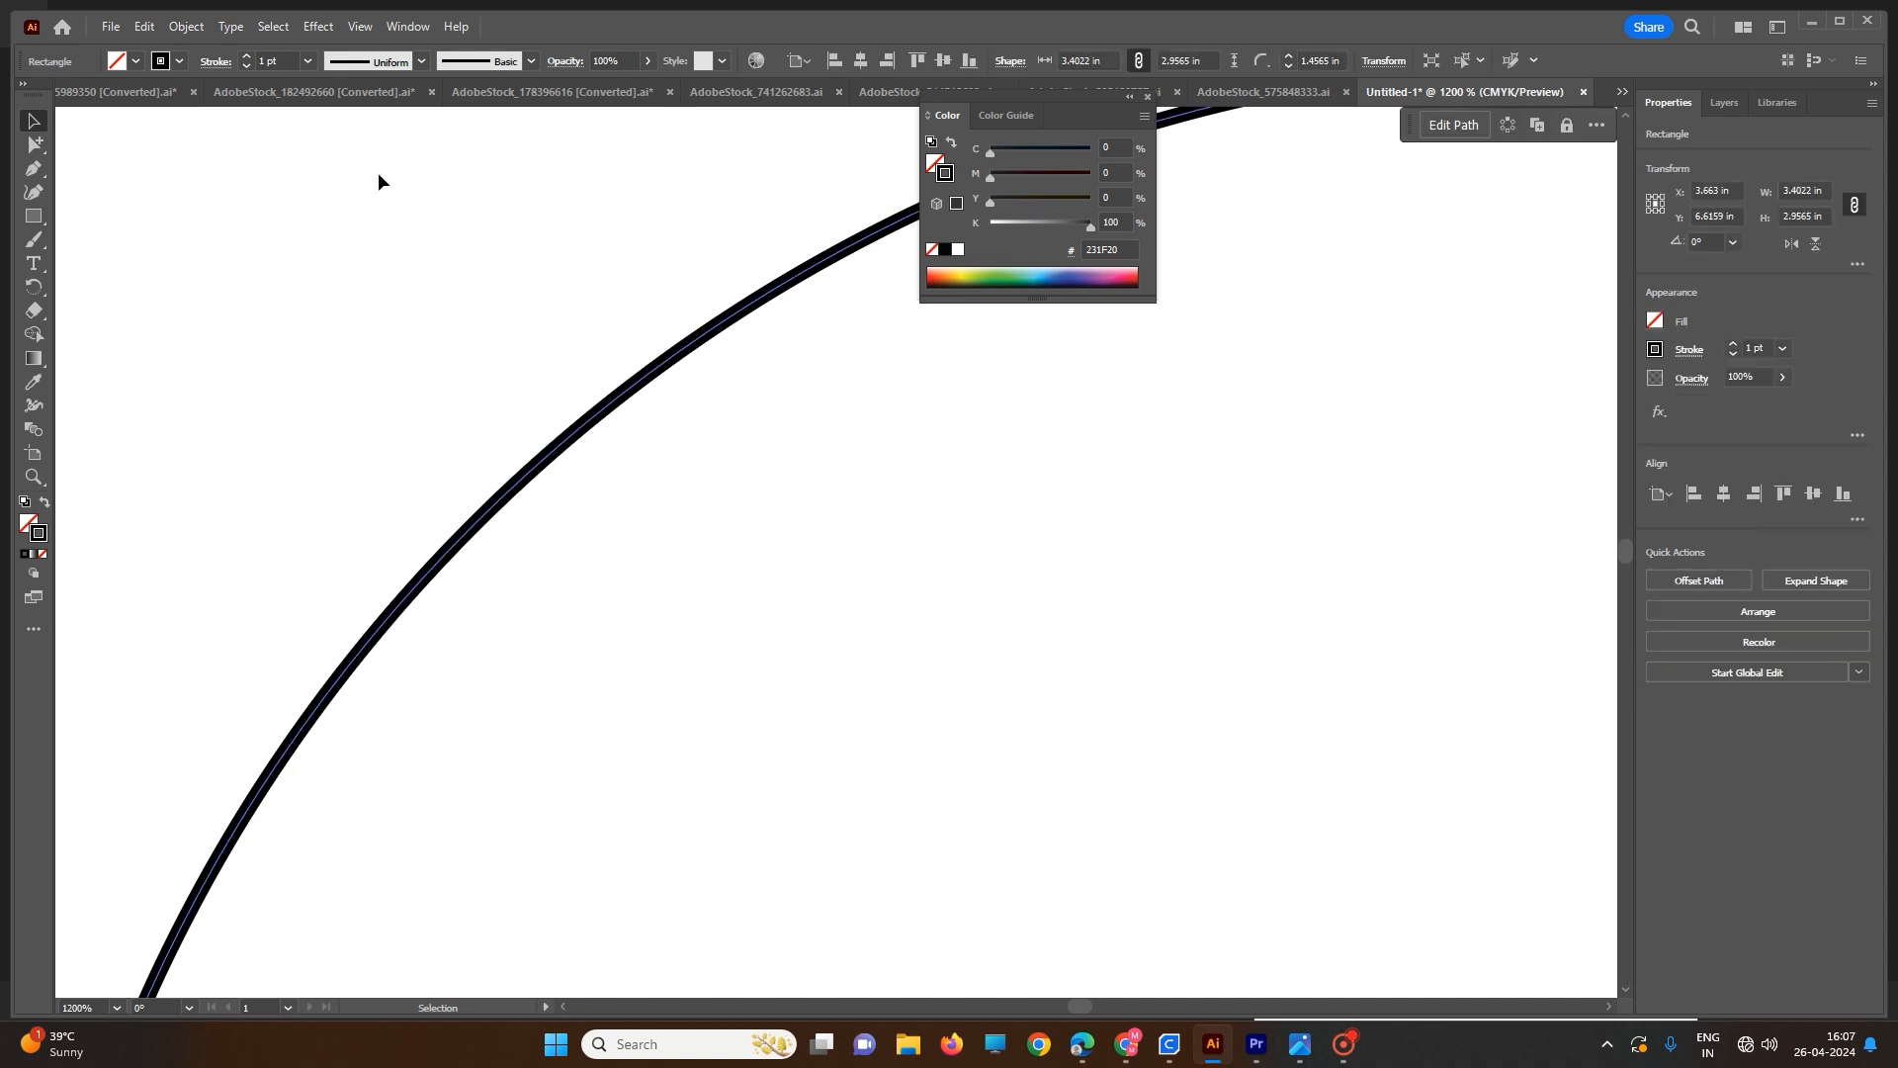
click(202, 63)
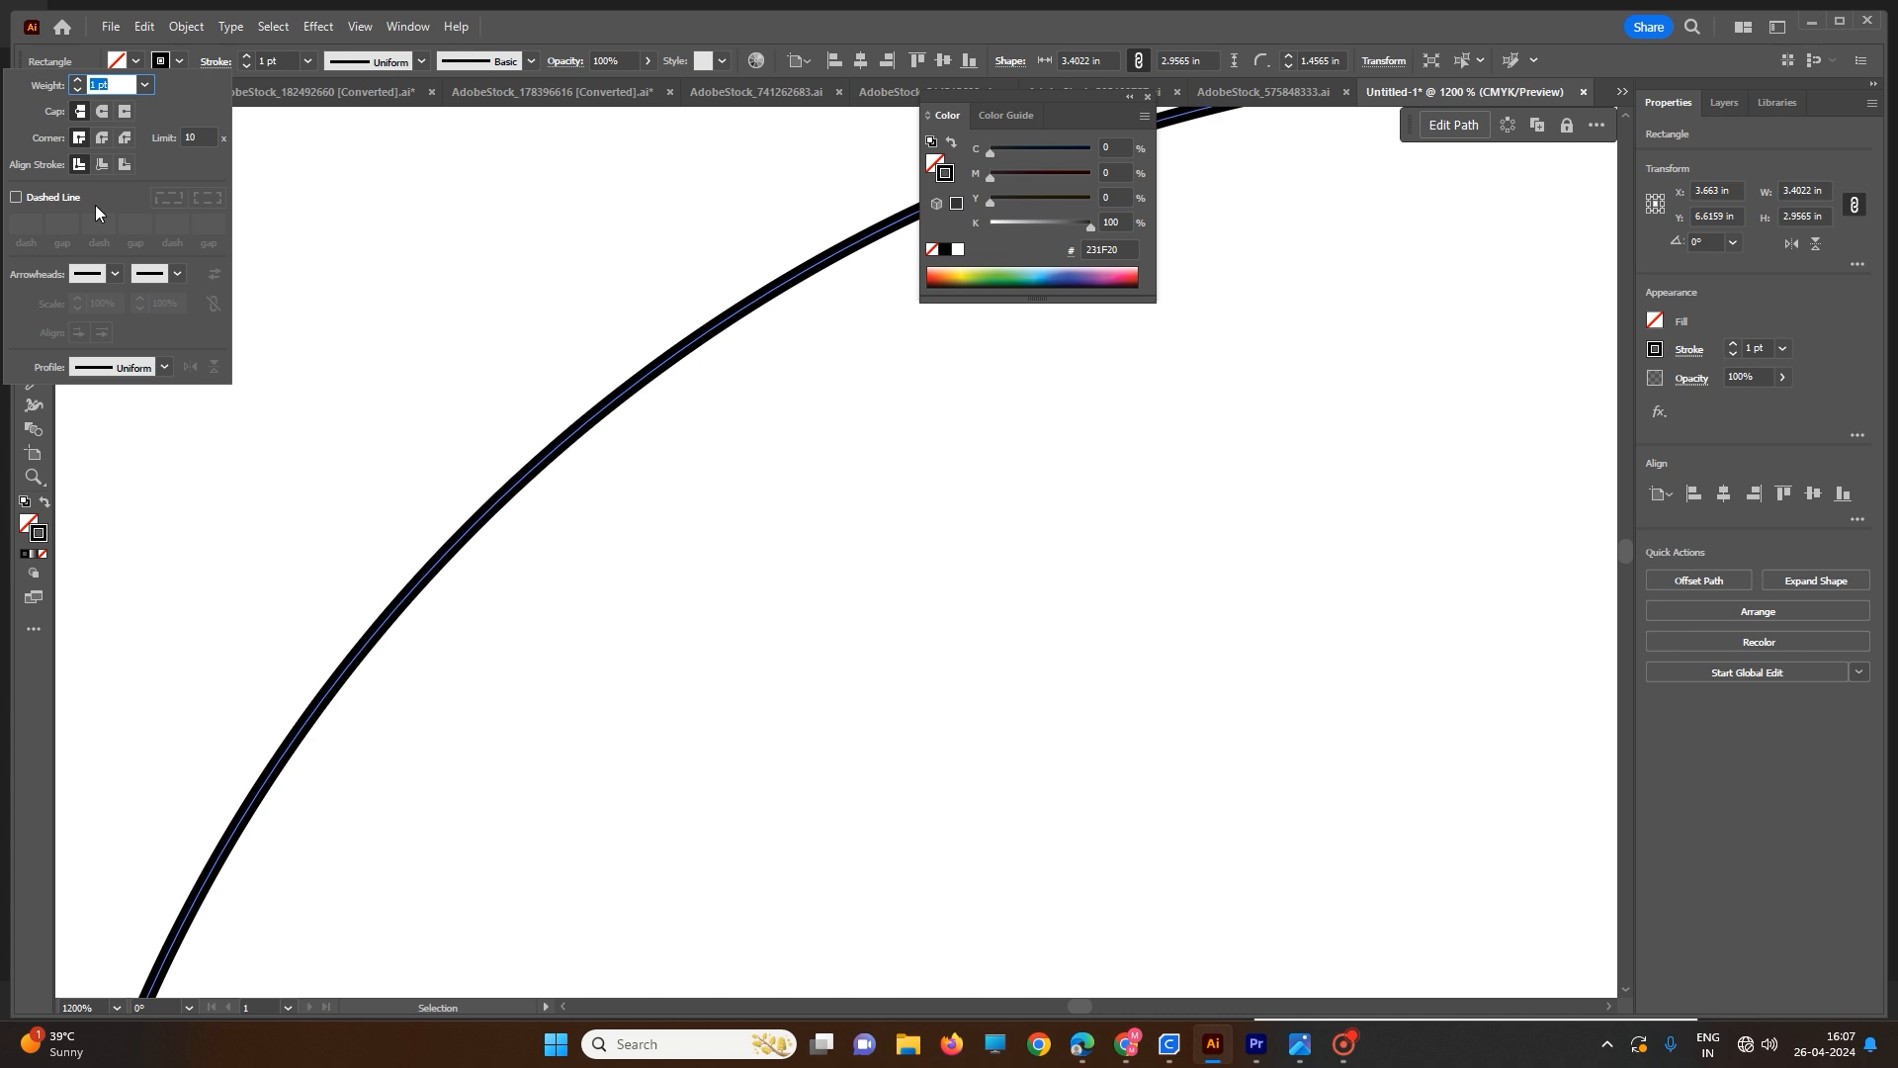
click(17, 197)
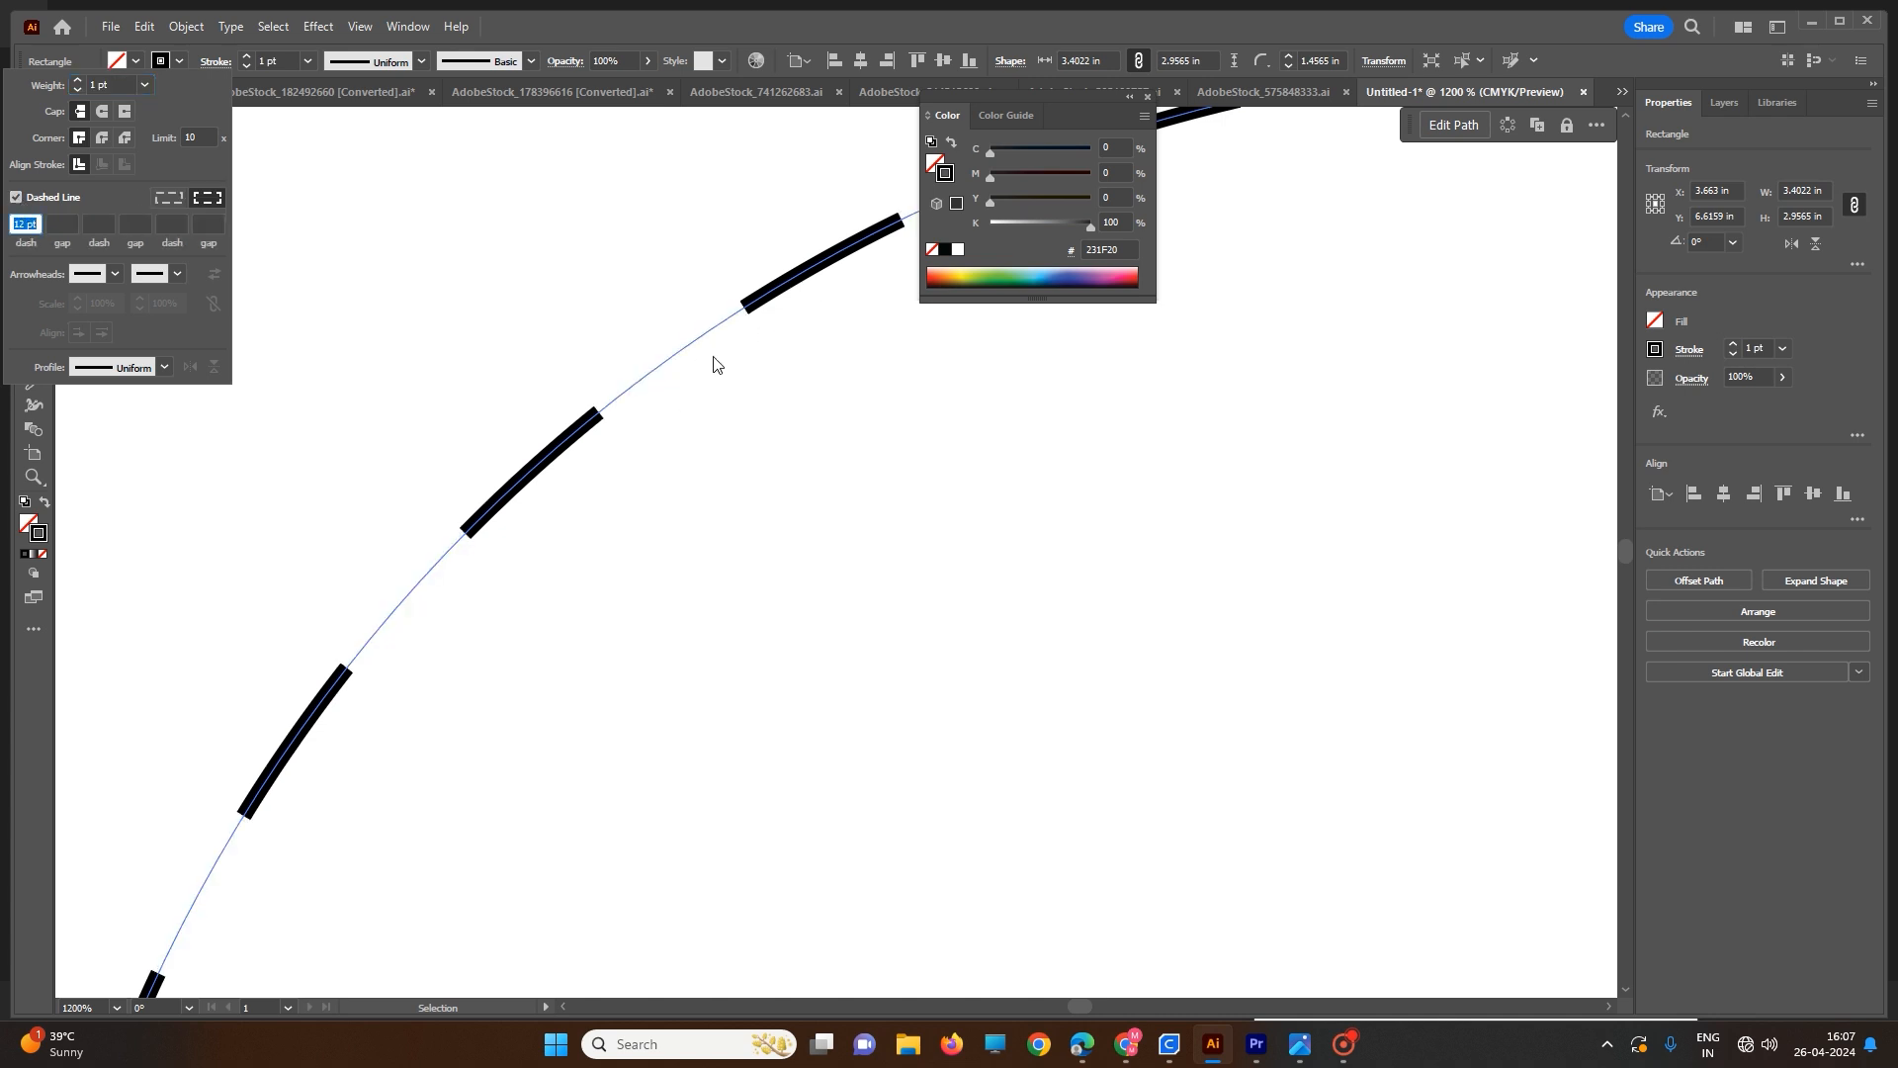
click(61, 224)
key(Return)
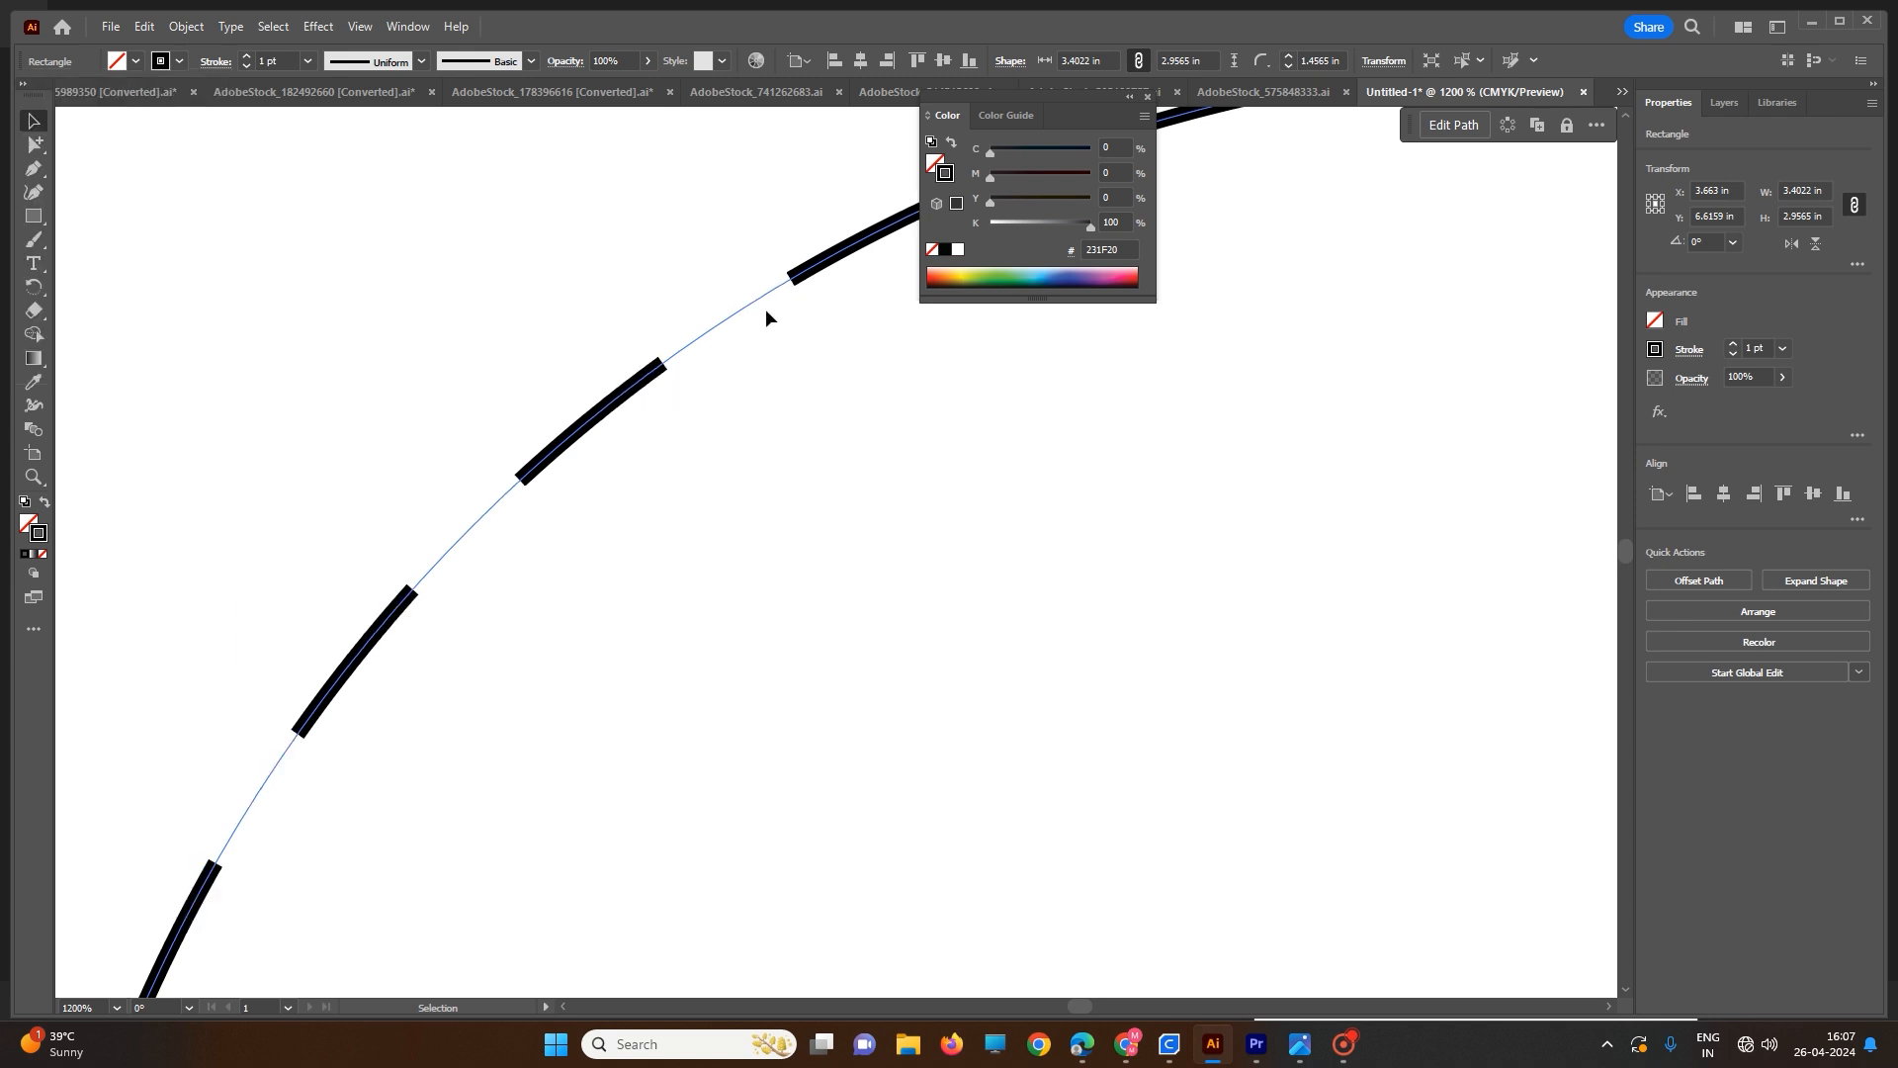
- Fill in the remaining dash pattern values of the stroke with 12 pt dashes and 15 pt gaps
click(216, 61)
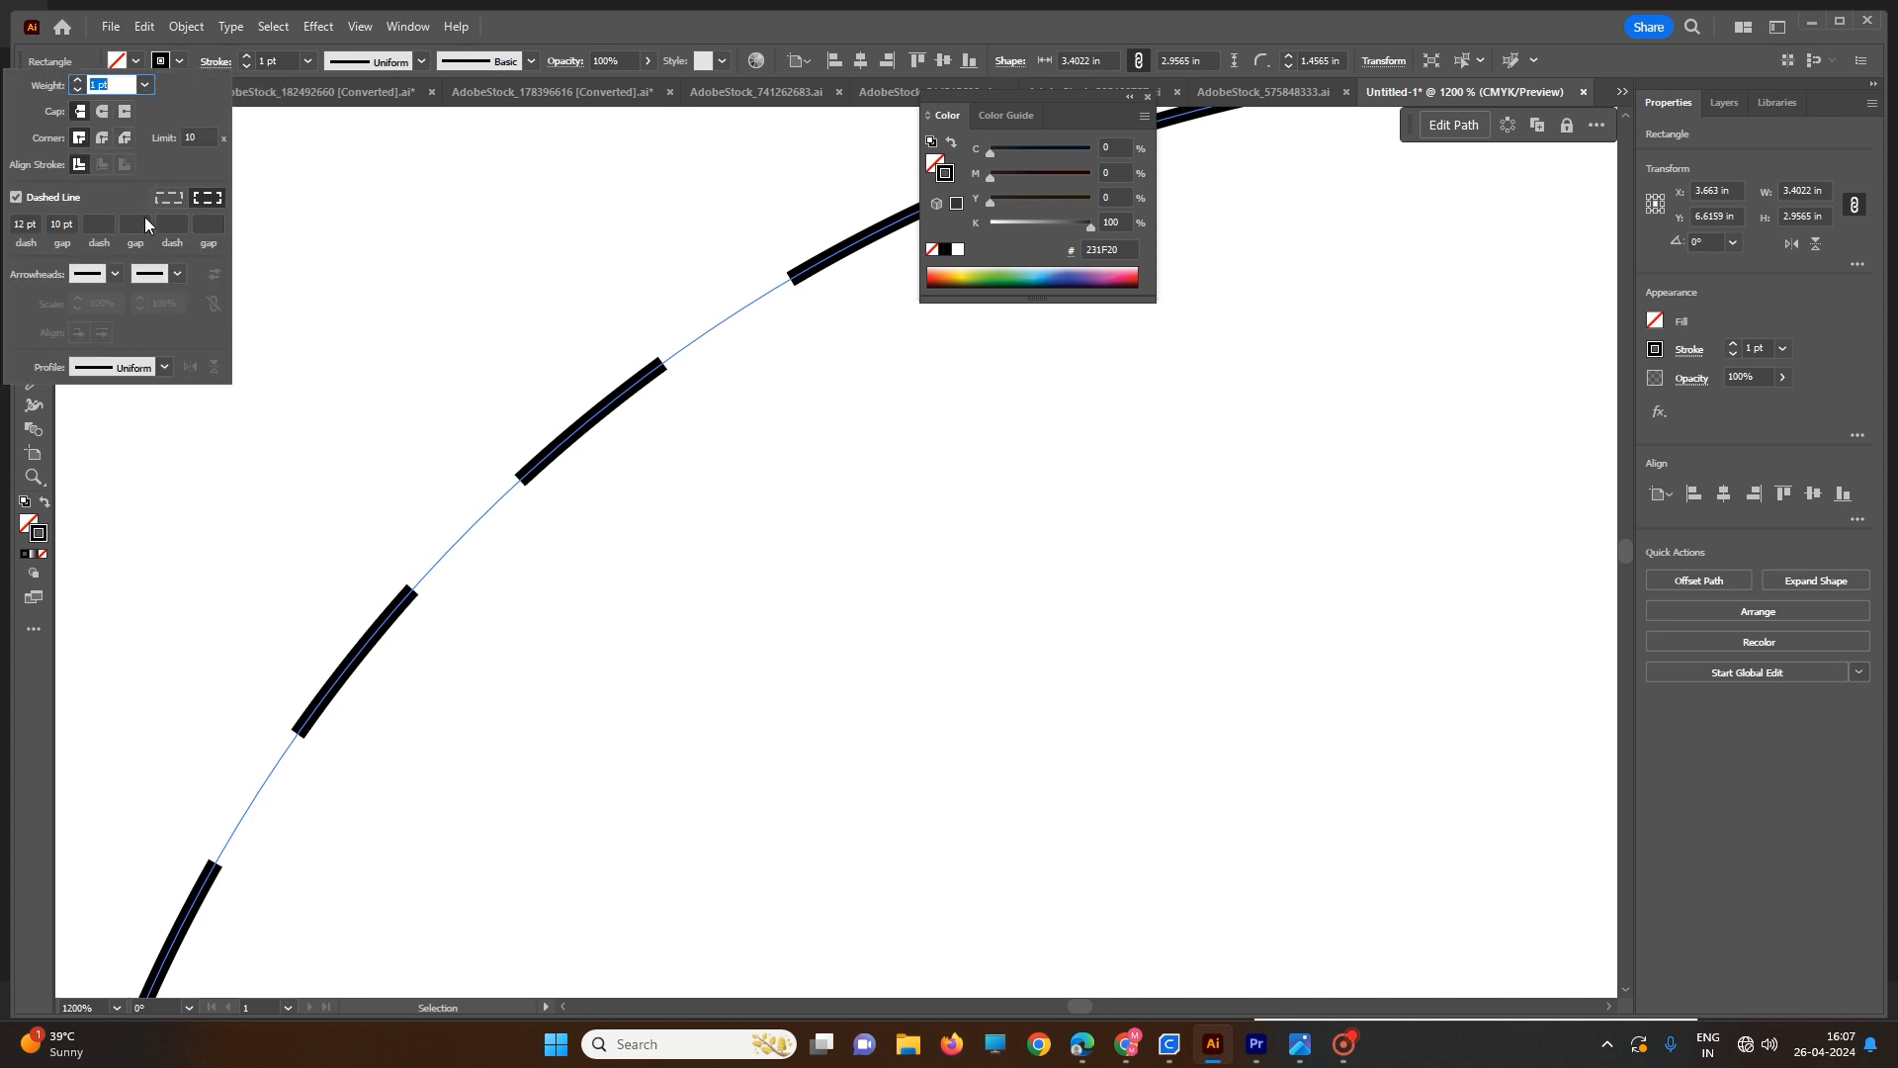
click(98, 224)
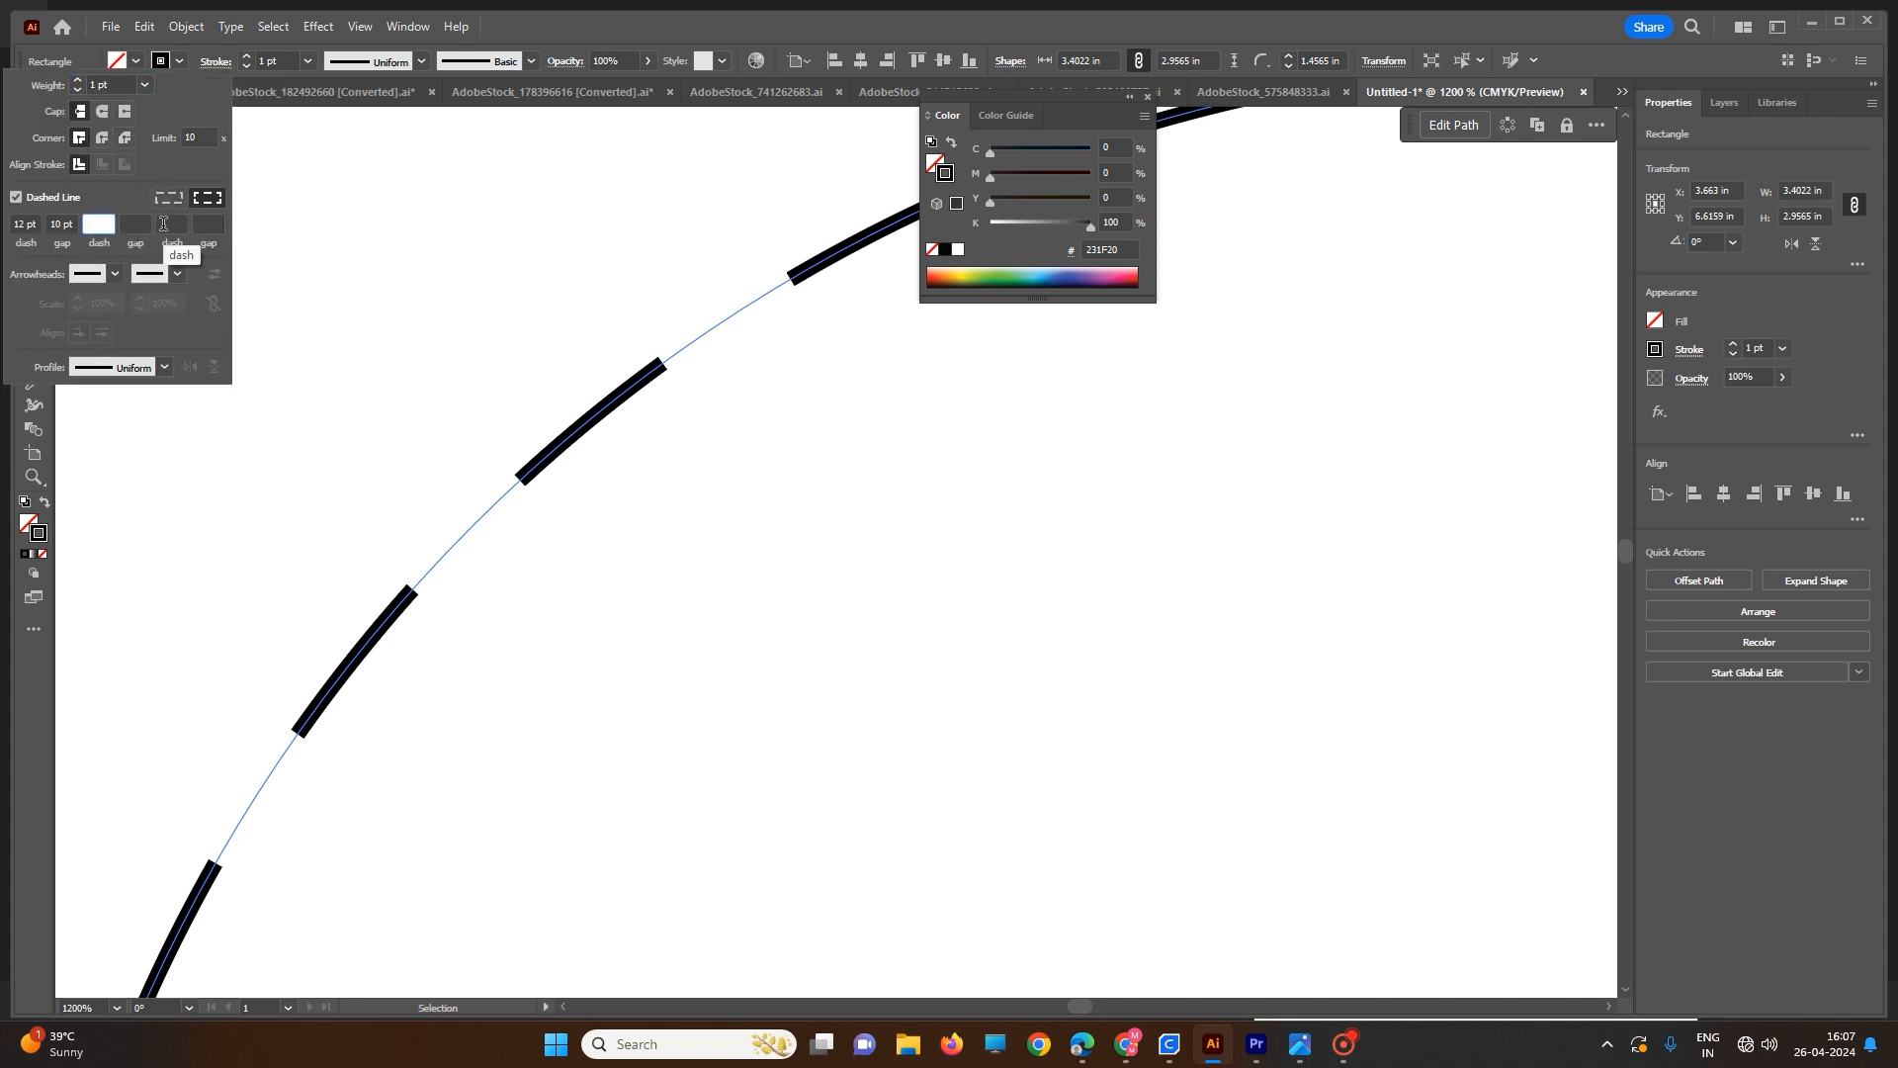
click(134, 224)
click(170, 224)
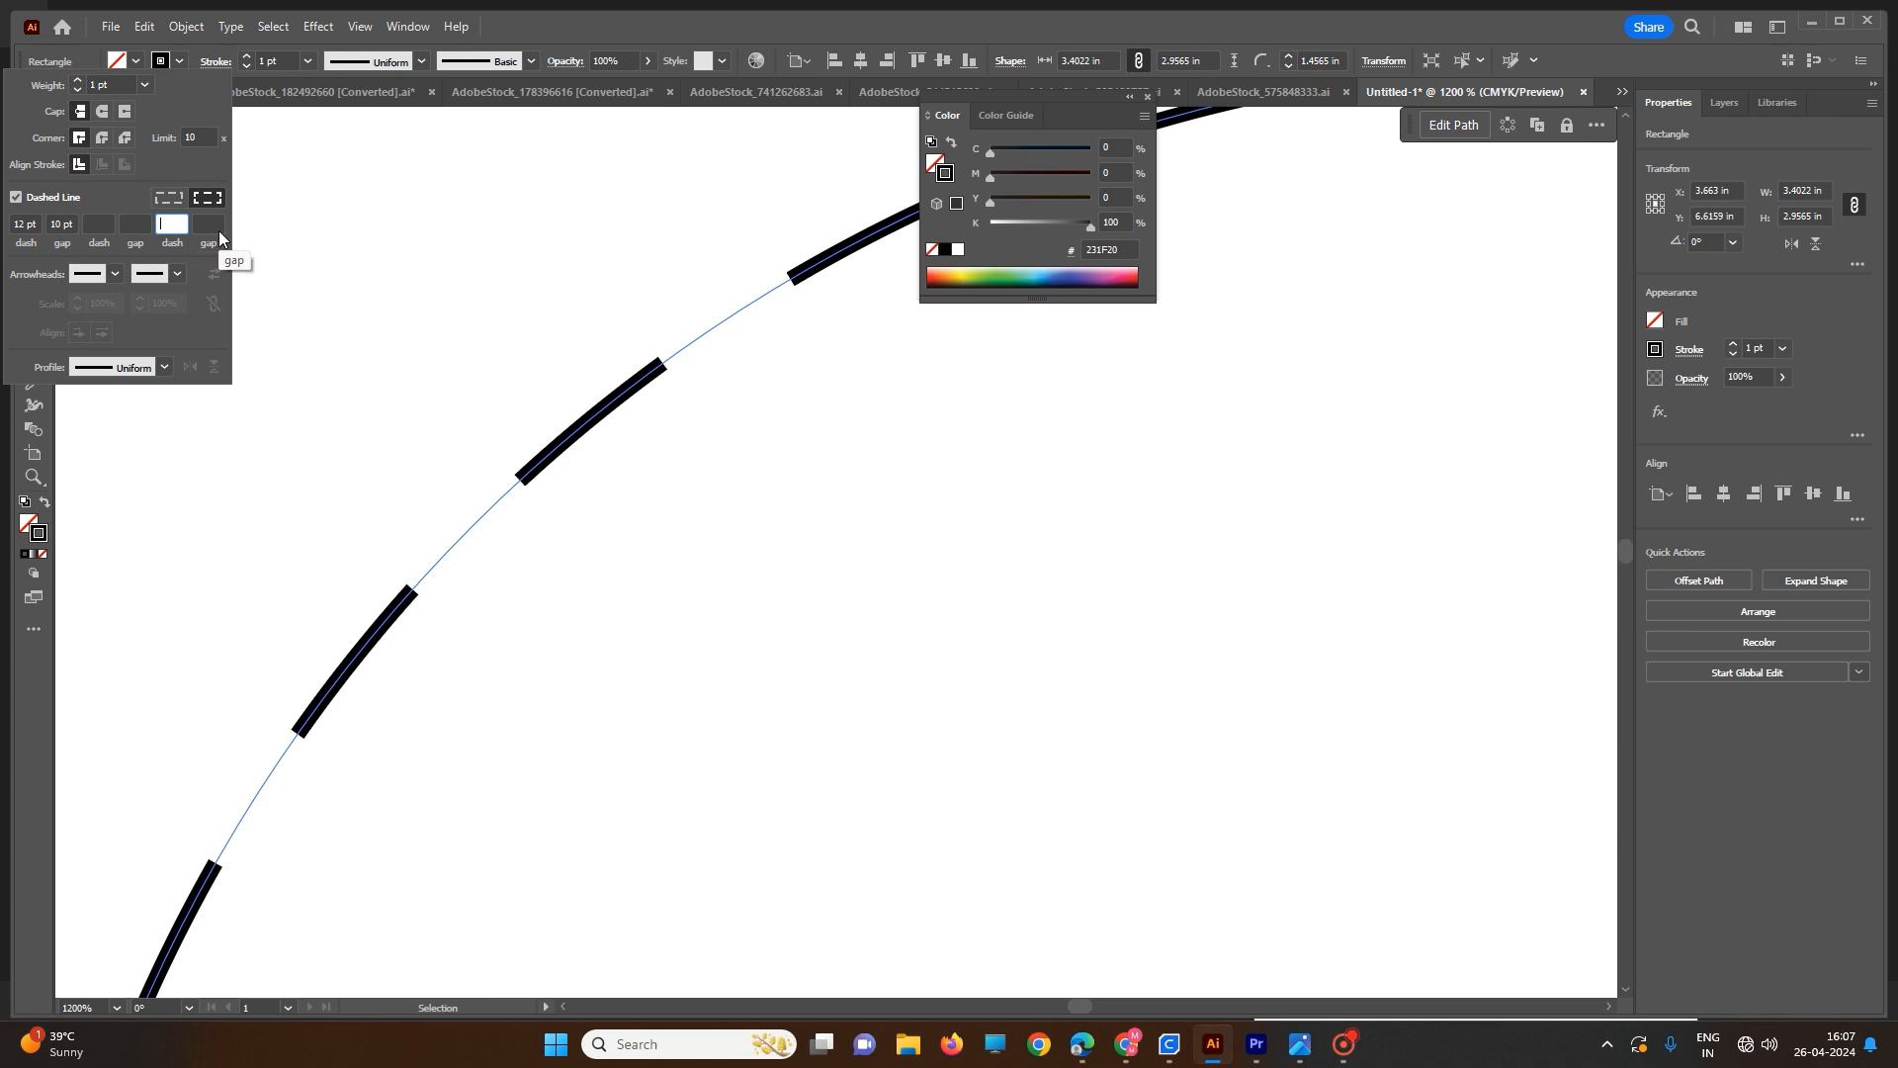
click(202, 223)
click(99, 224)
key(Tab)
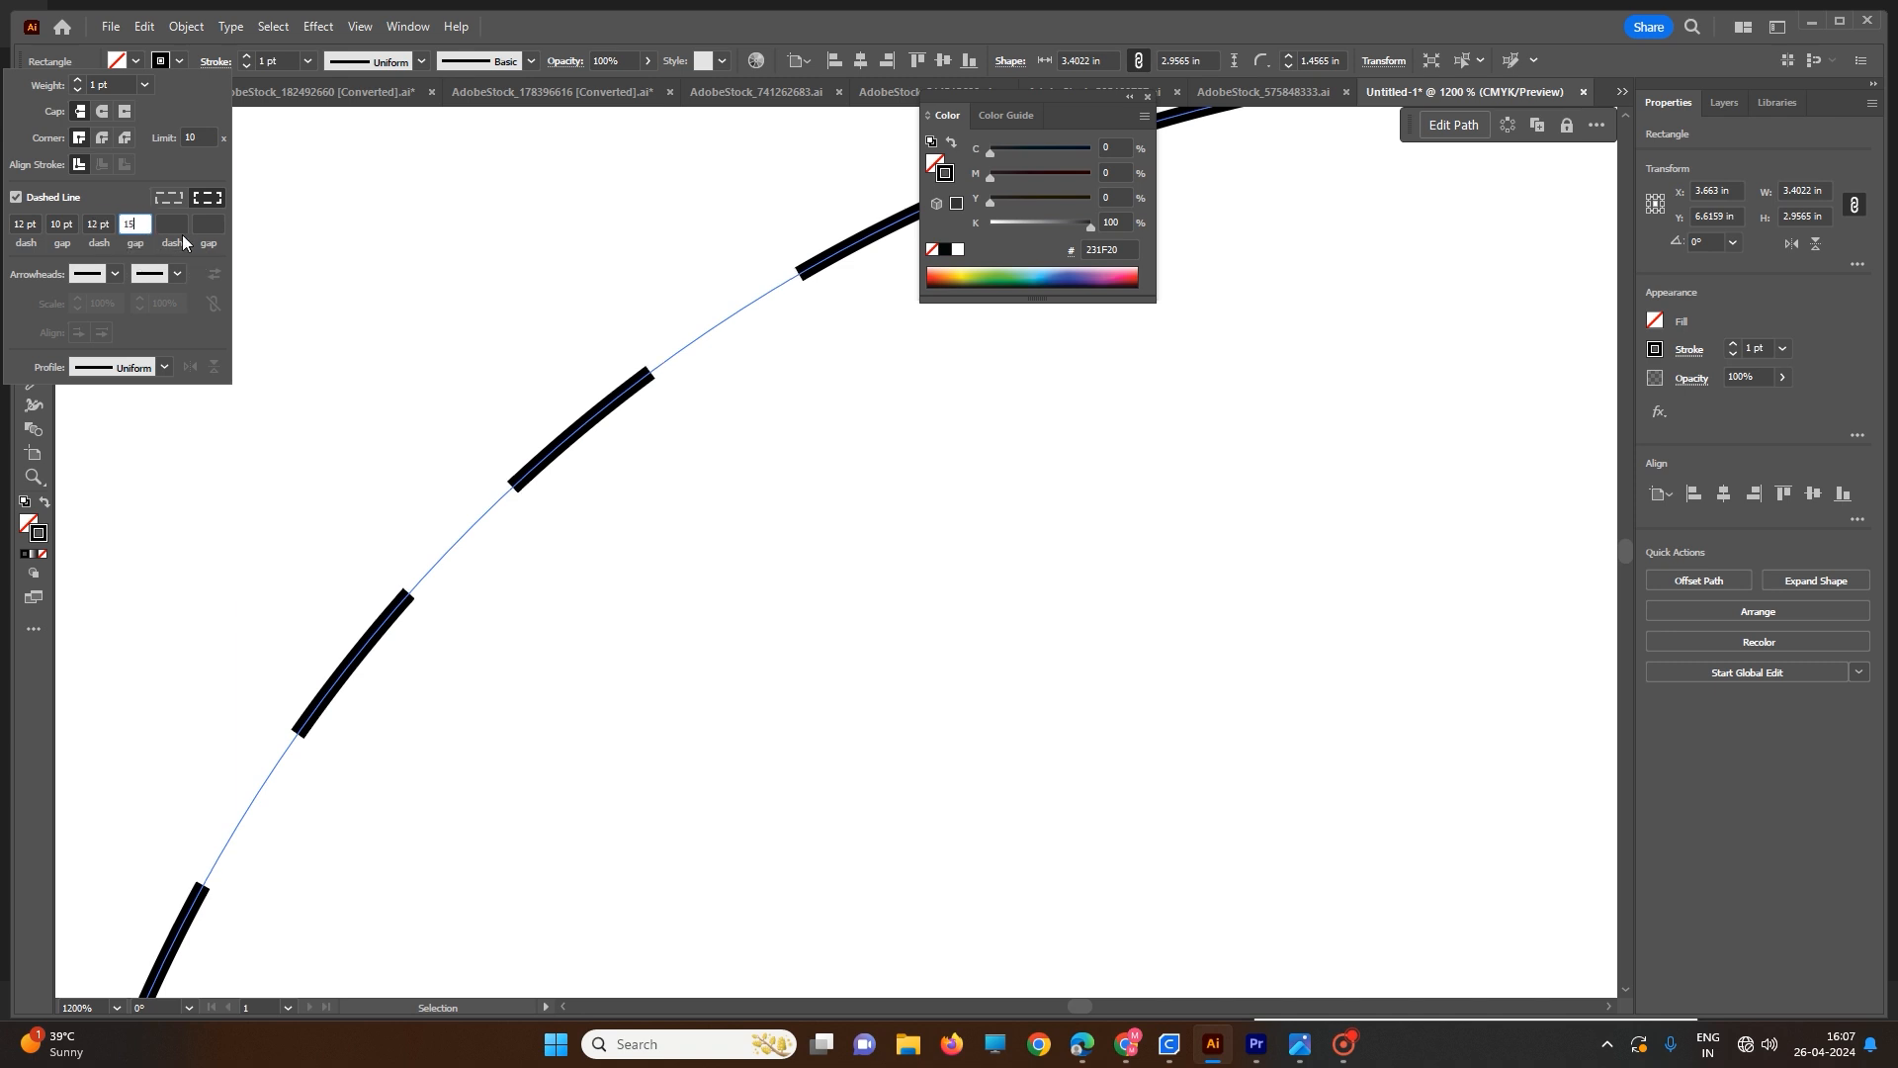
text(15)
key(Tab)
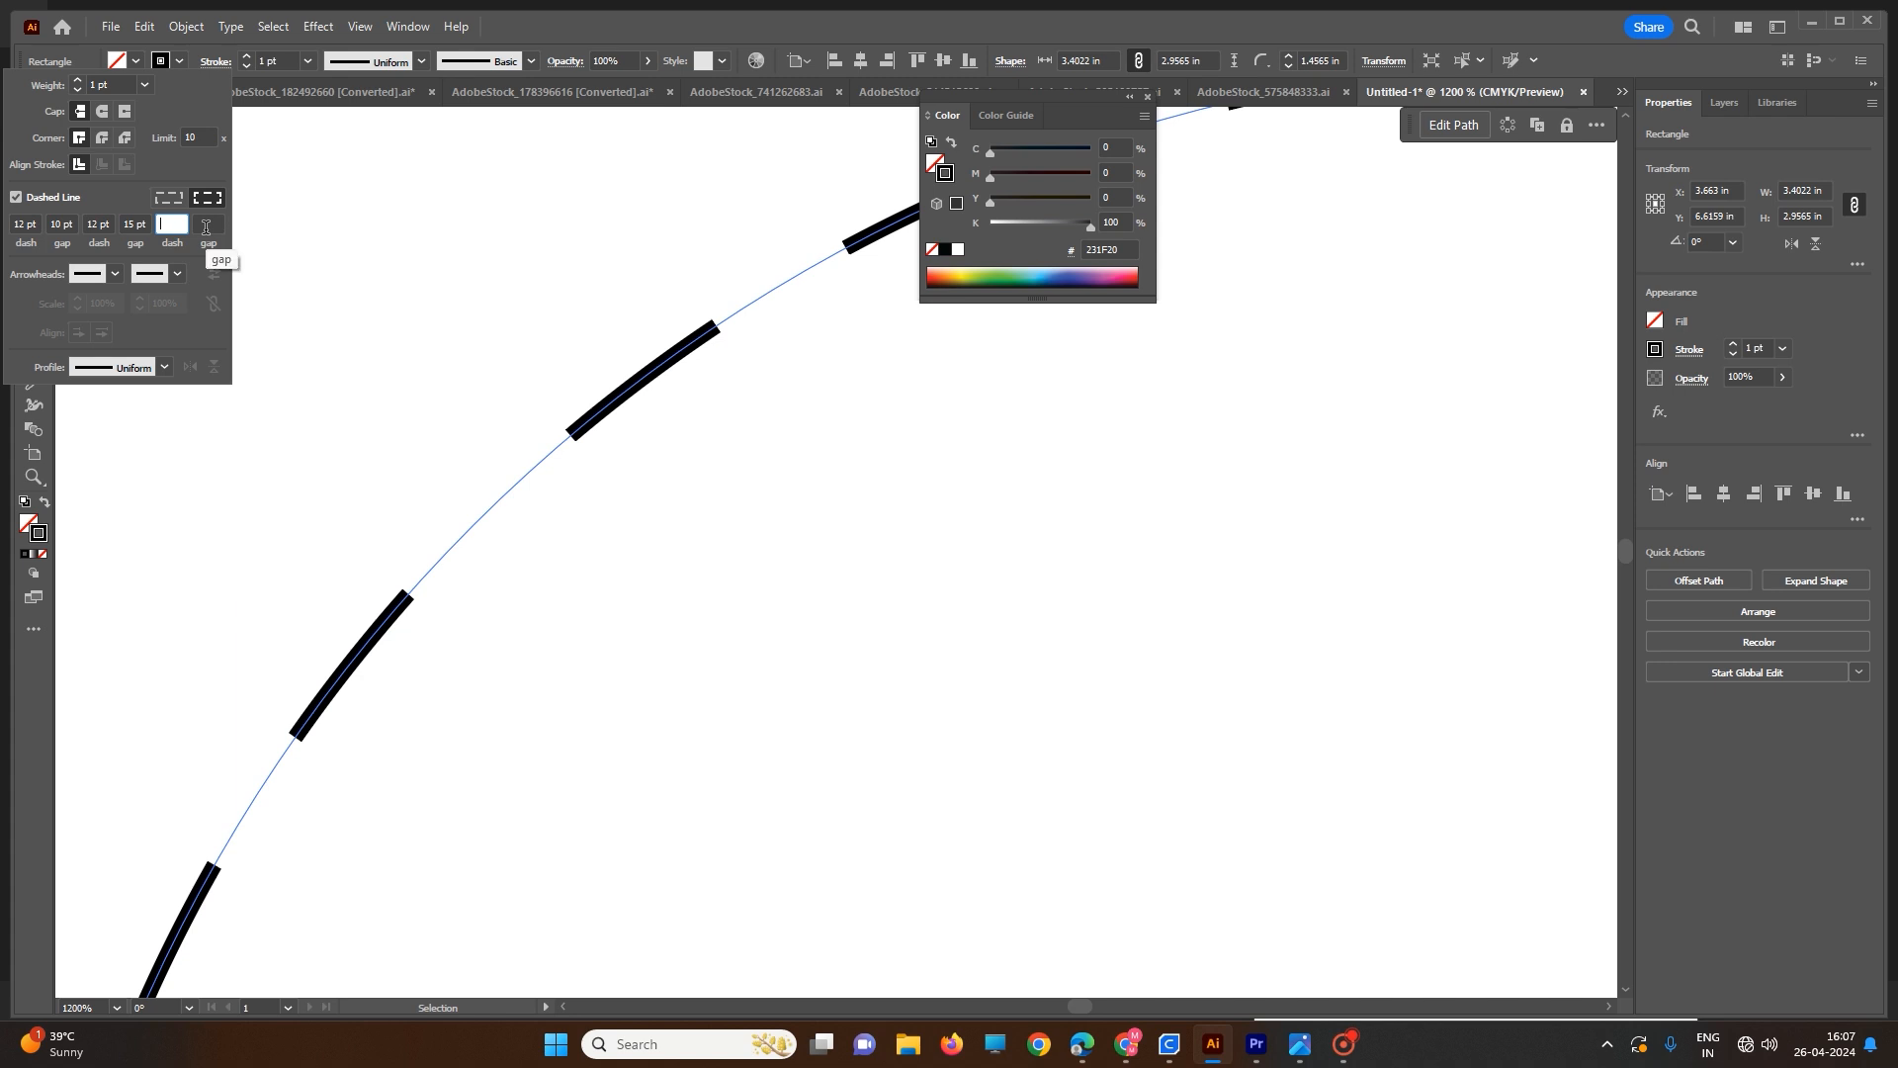
key(Tab)
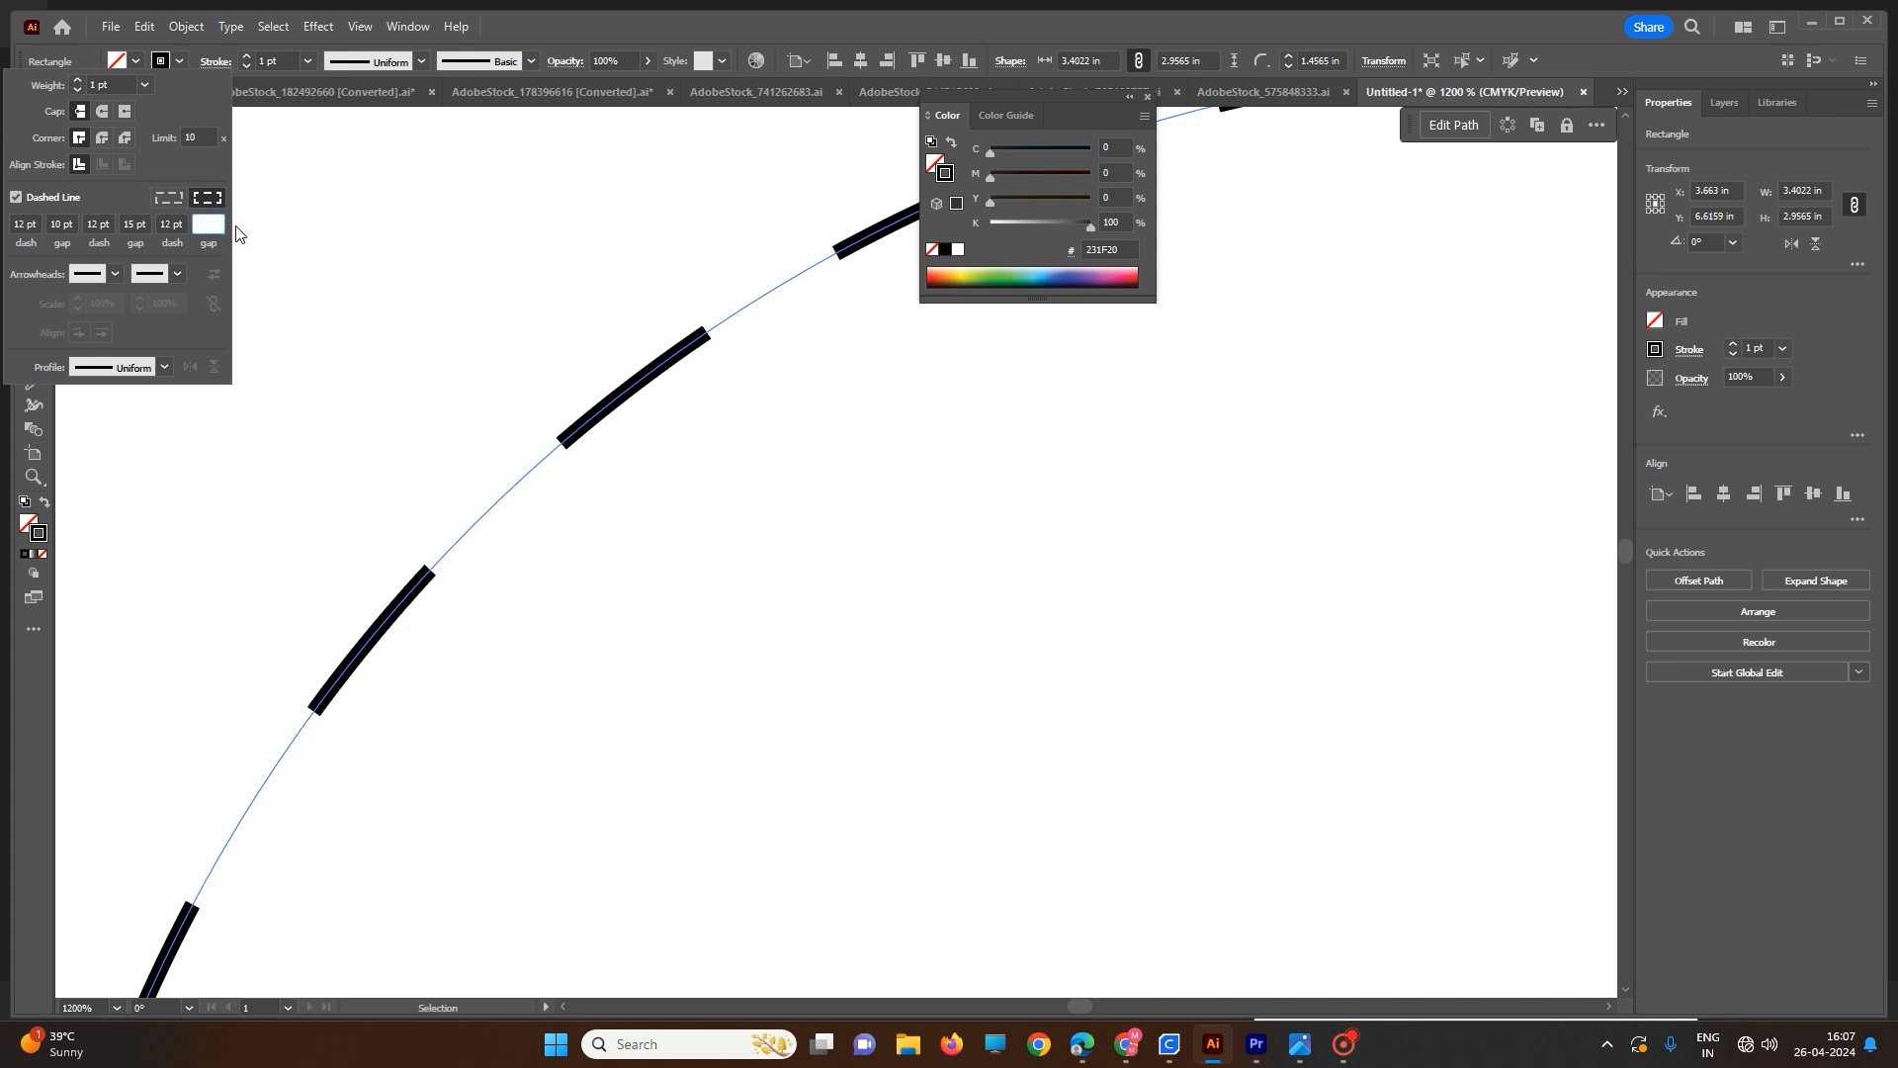
key(Return)
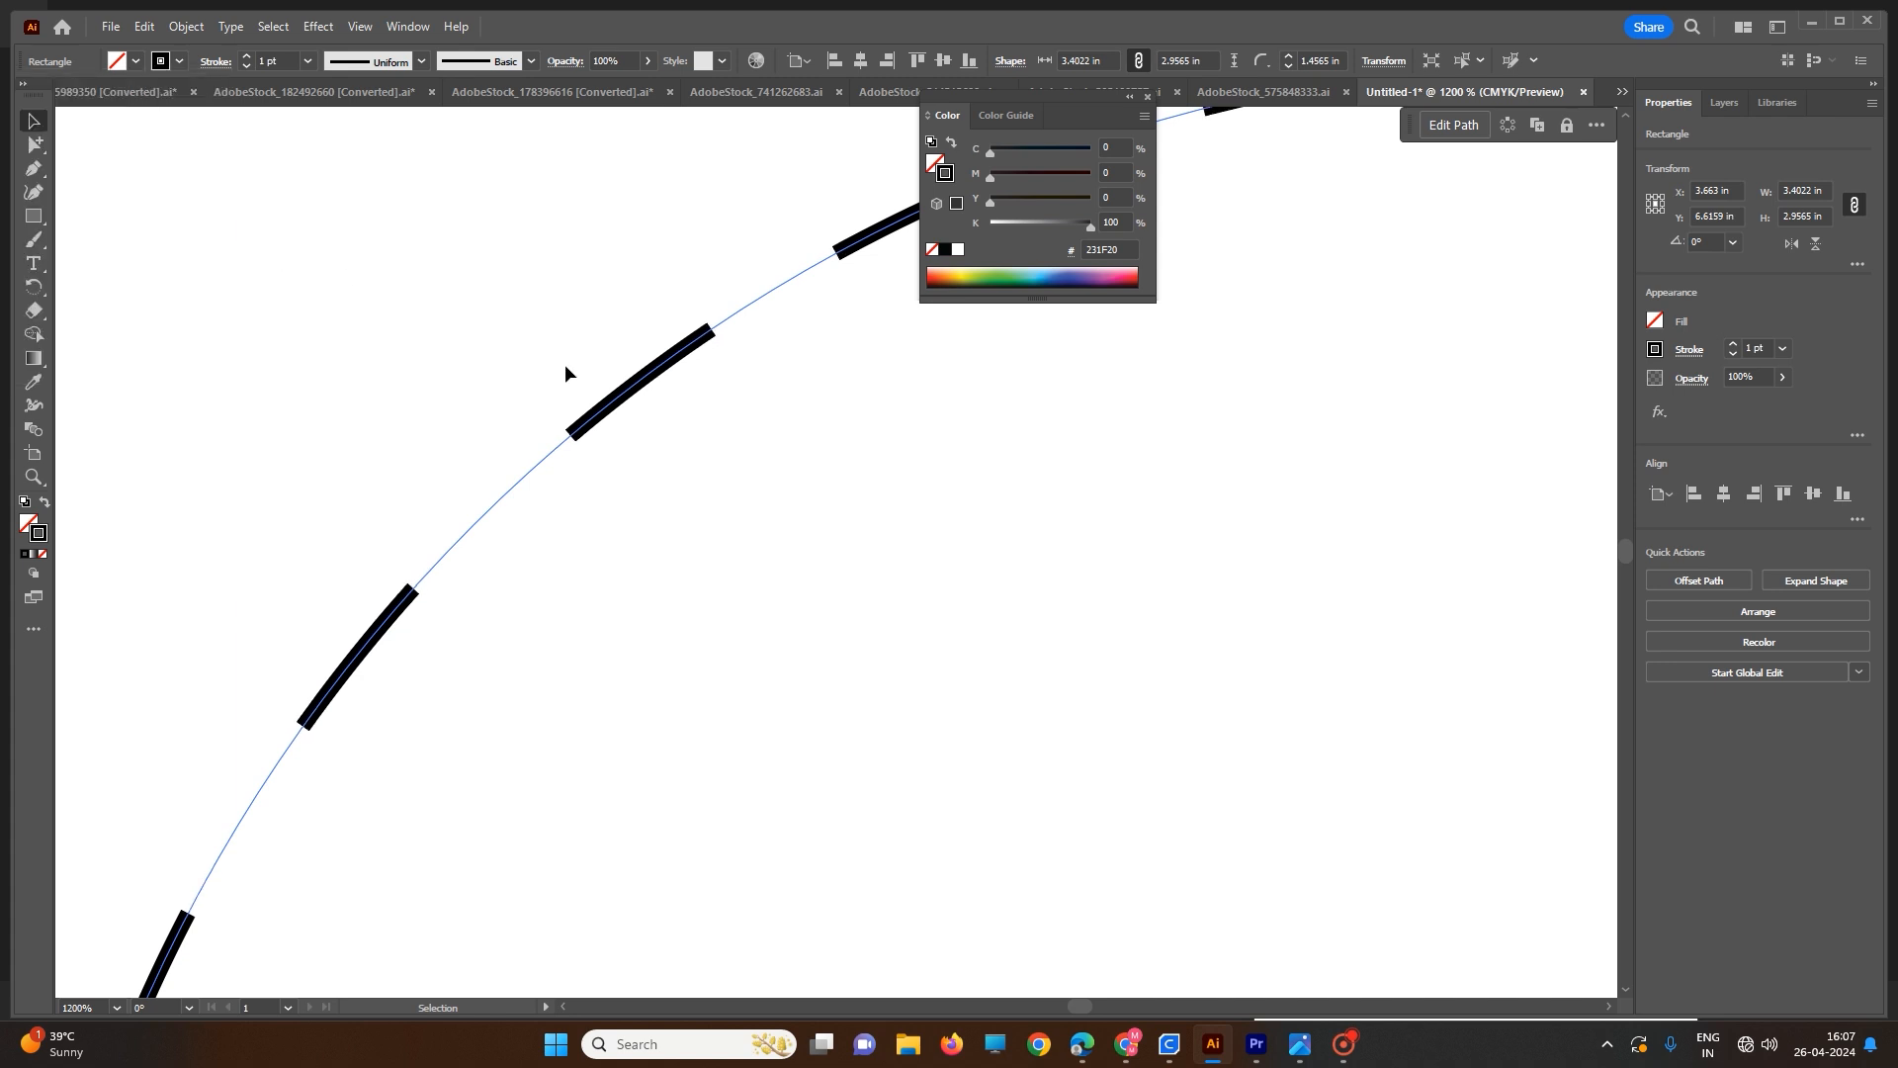
- Inspect the dashes around the rounded rectangle and turn off the dashed line for its stroke
scroll(565, 366, down, 3)
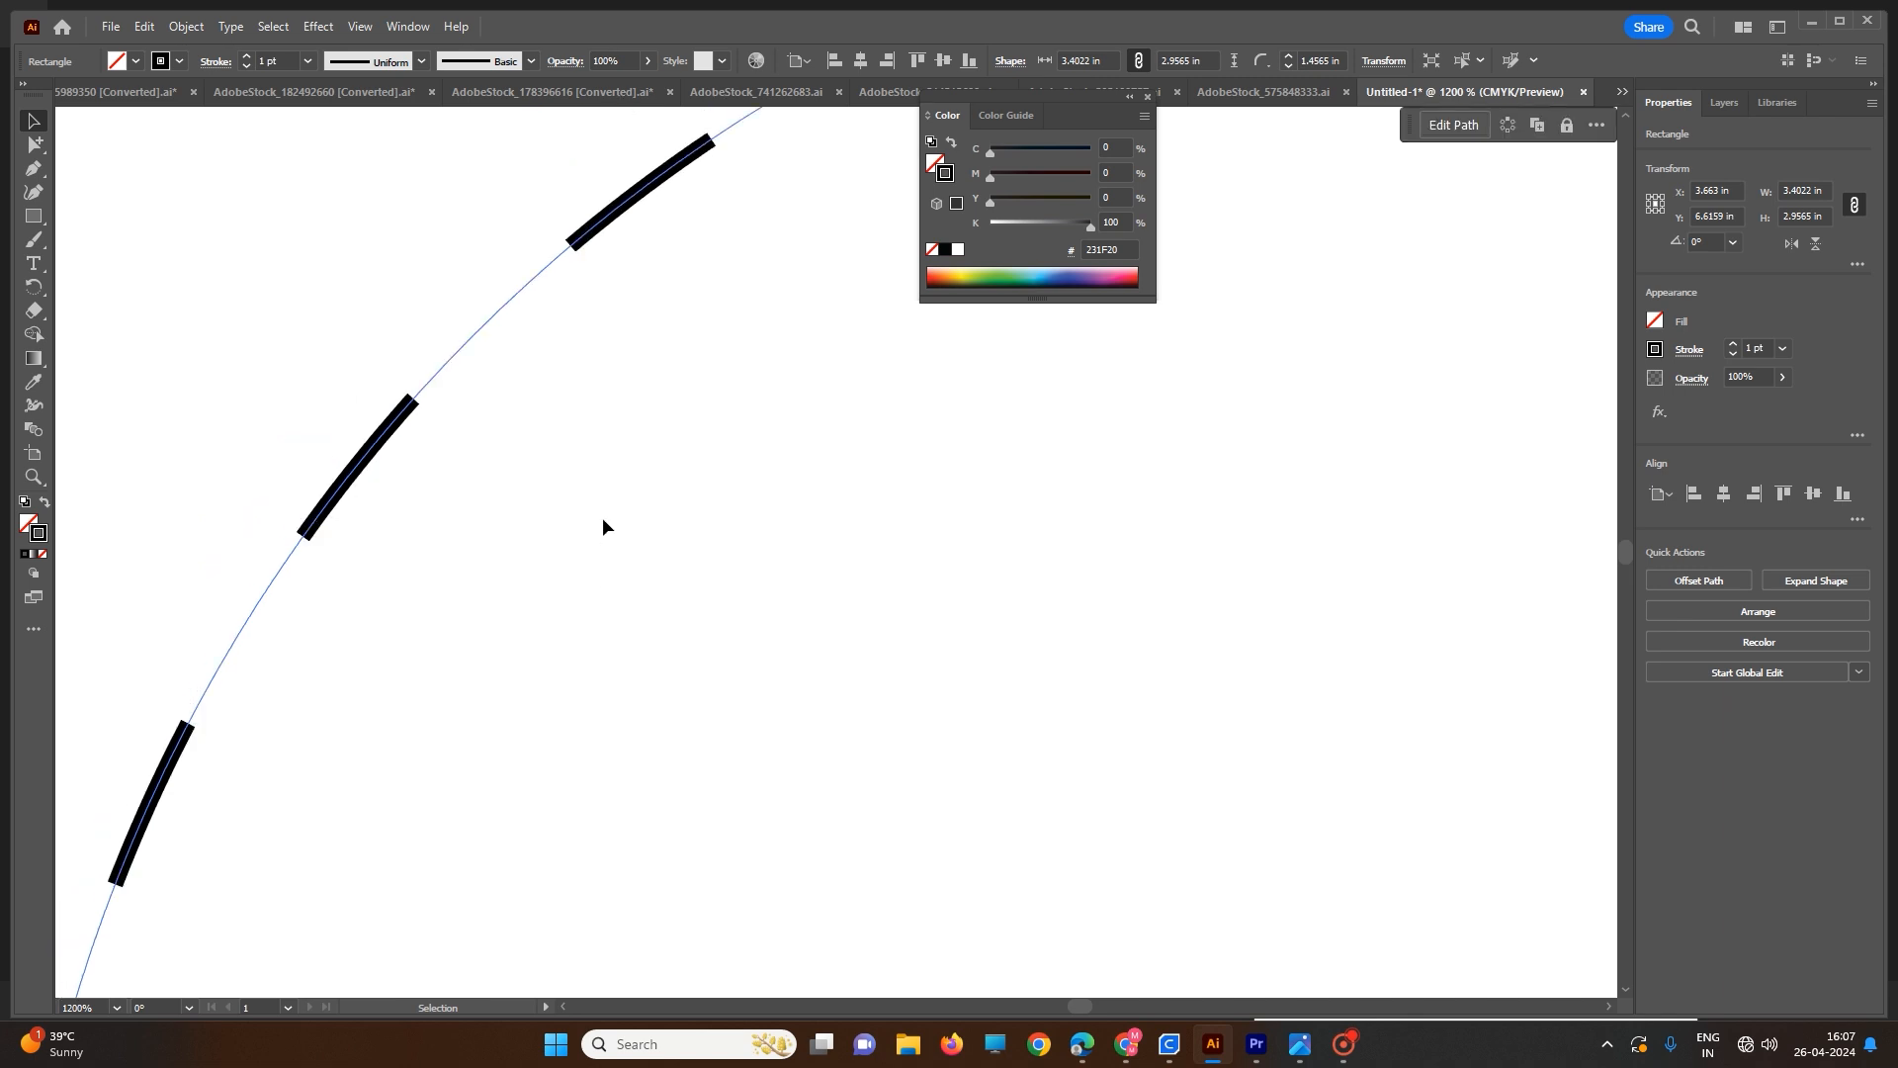
scroll(602, 518, down, 6)
scroll(858, 514, up, 2)
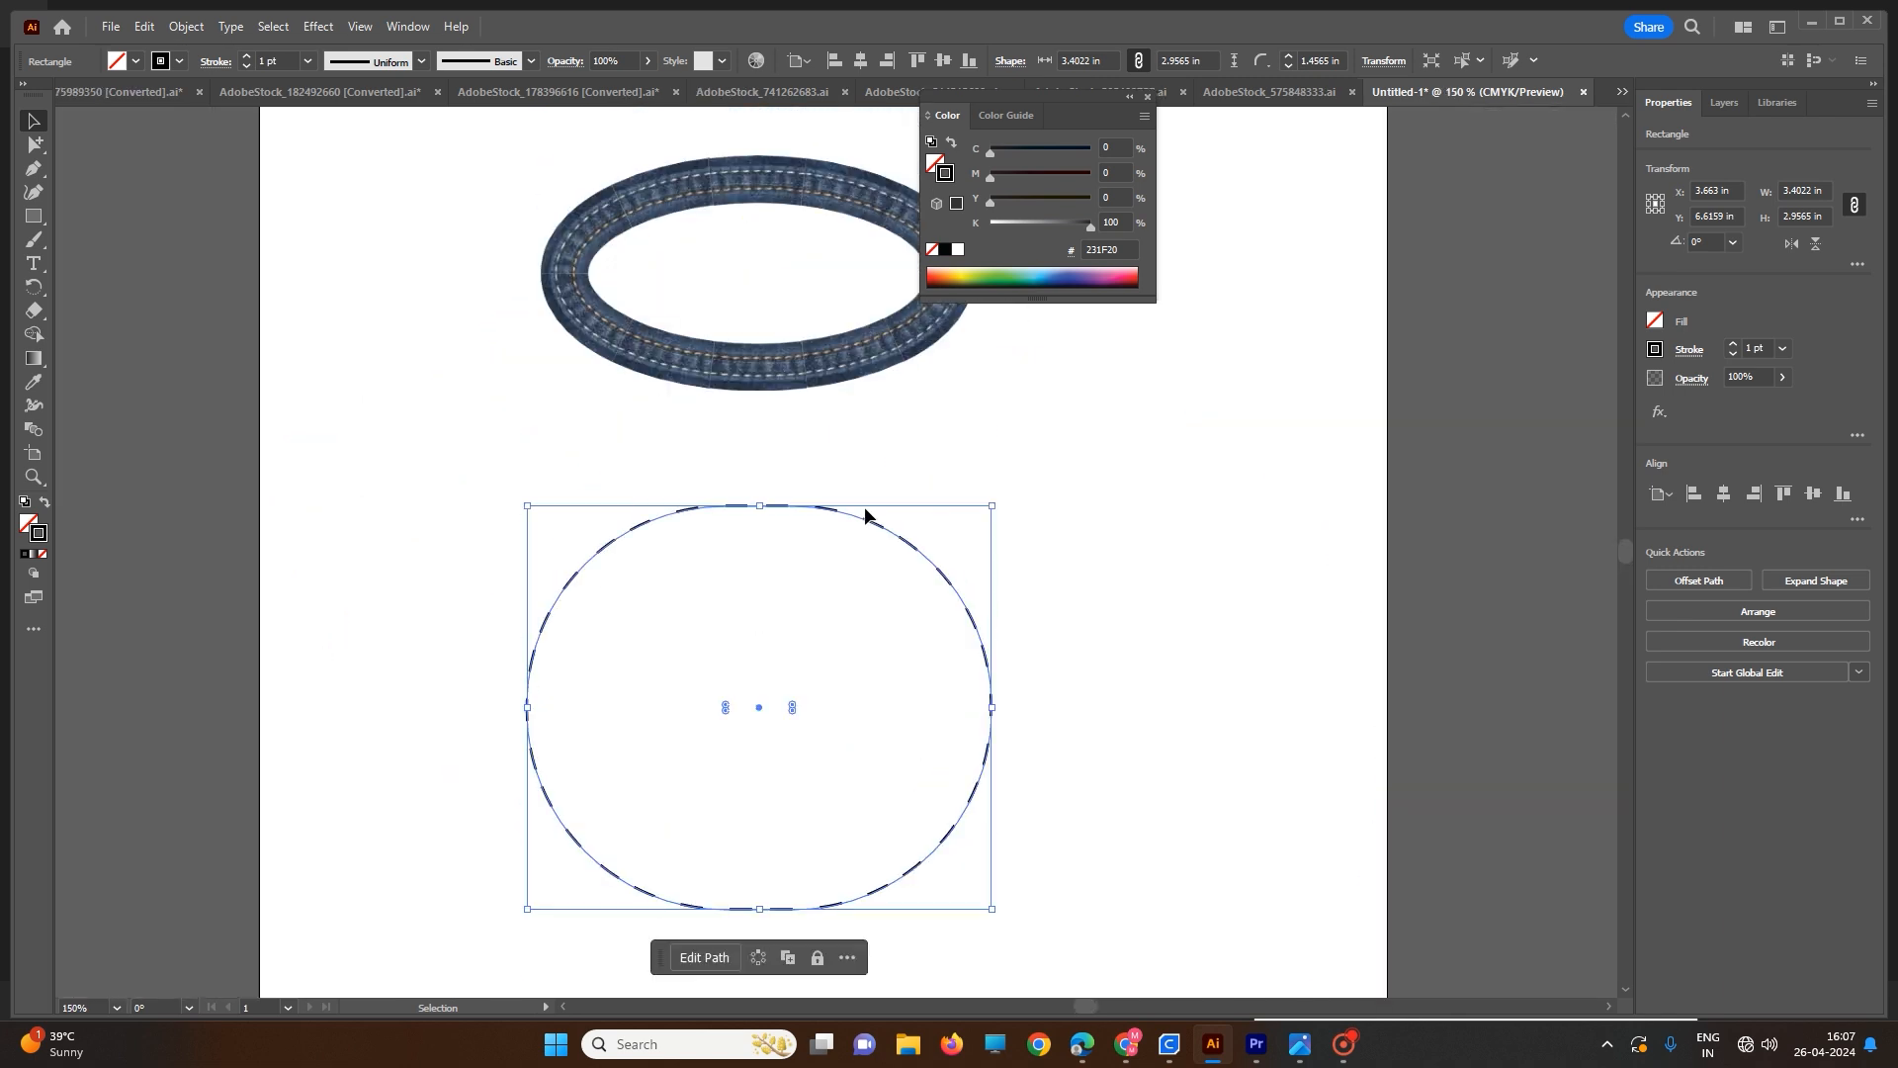
scroll(828, 514, up, 2)
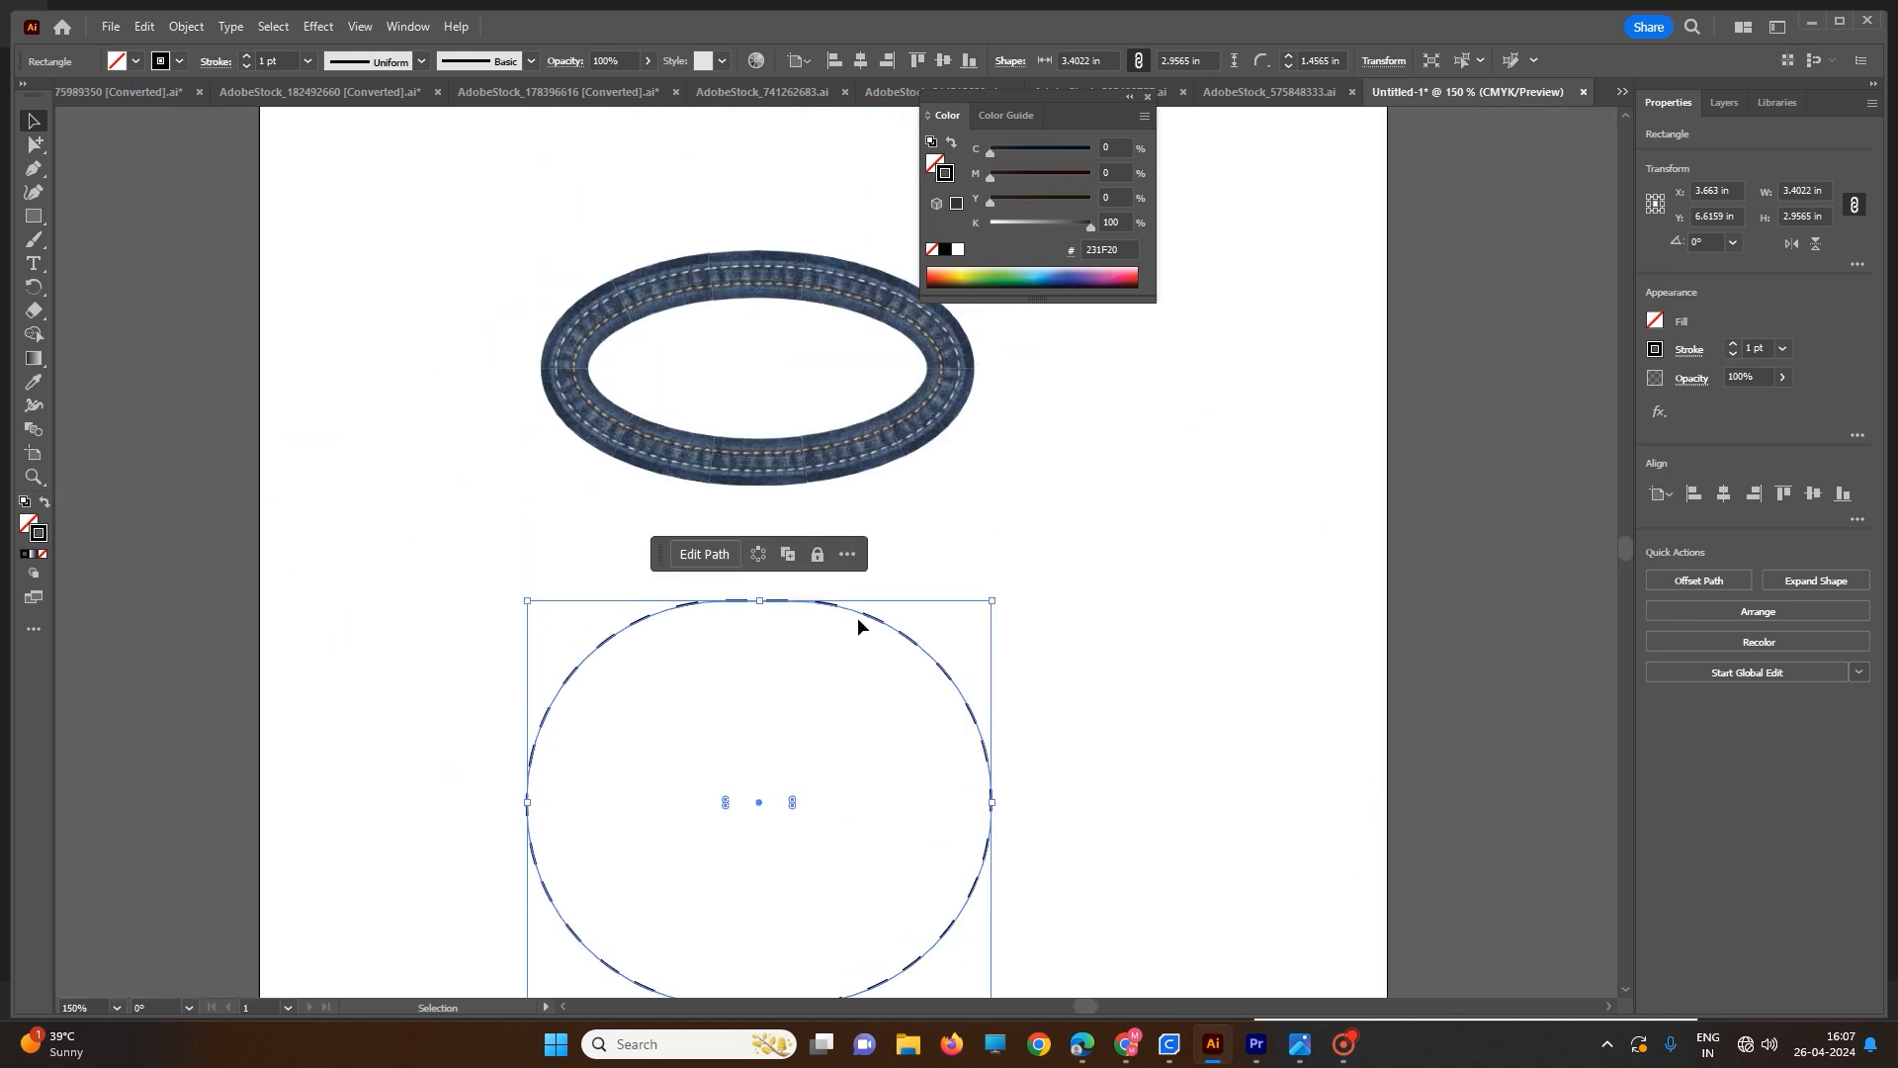
scroll(857, 617, up, 6)
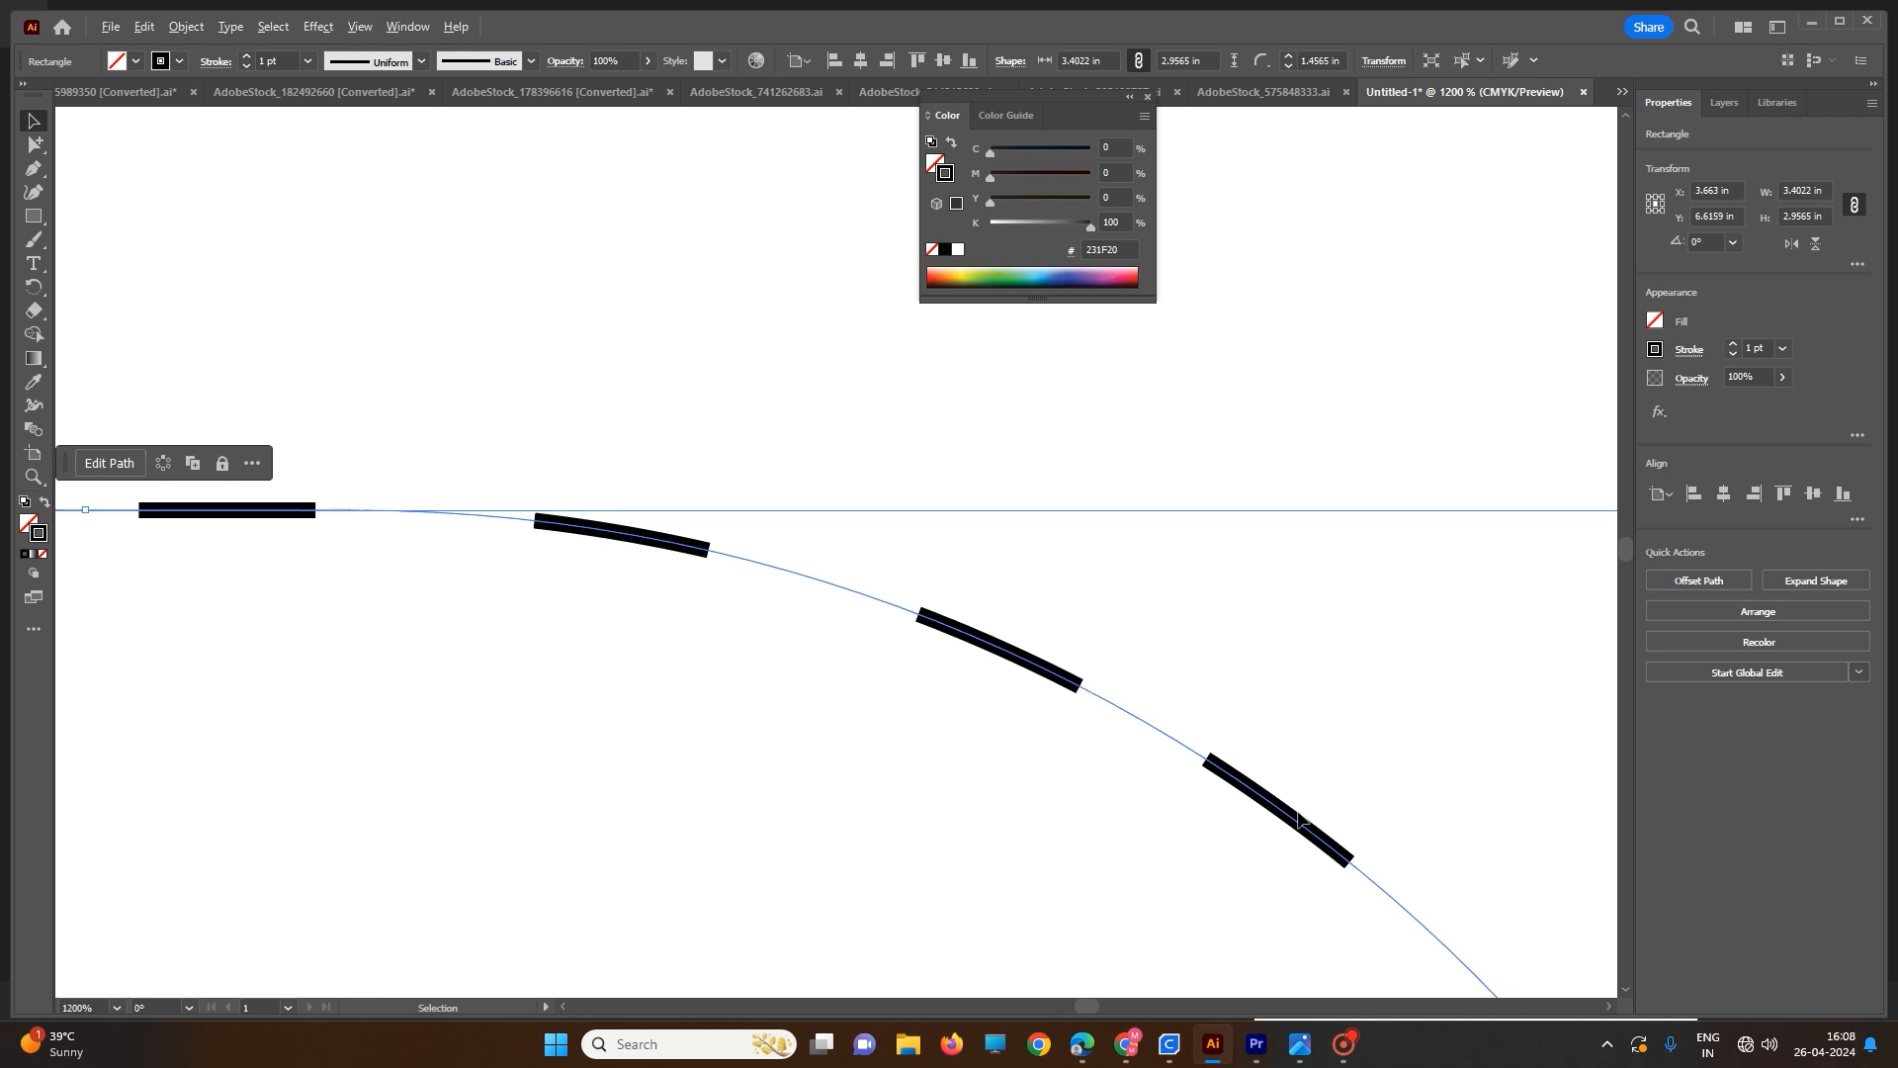
scroll(1477, 870, down, 3)
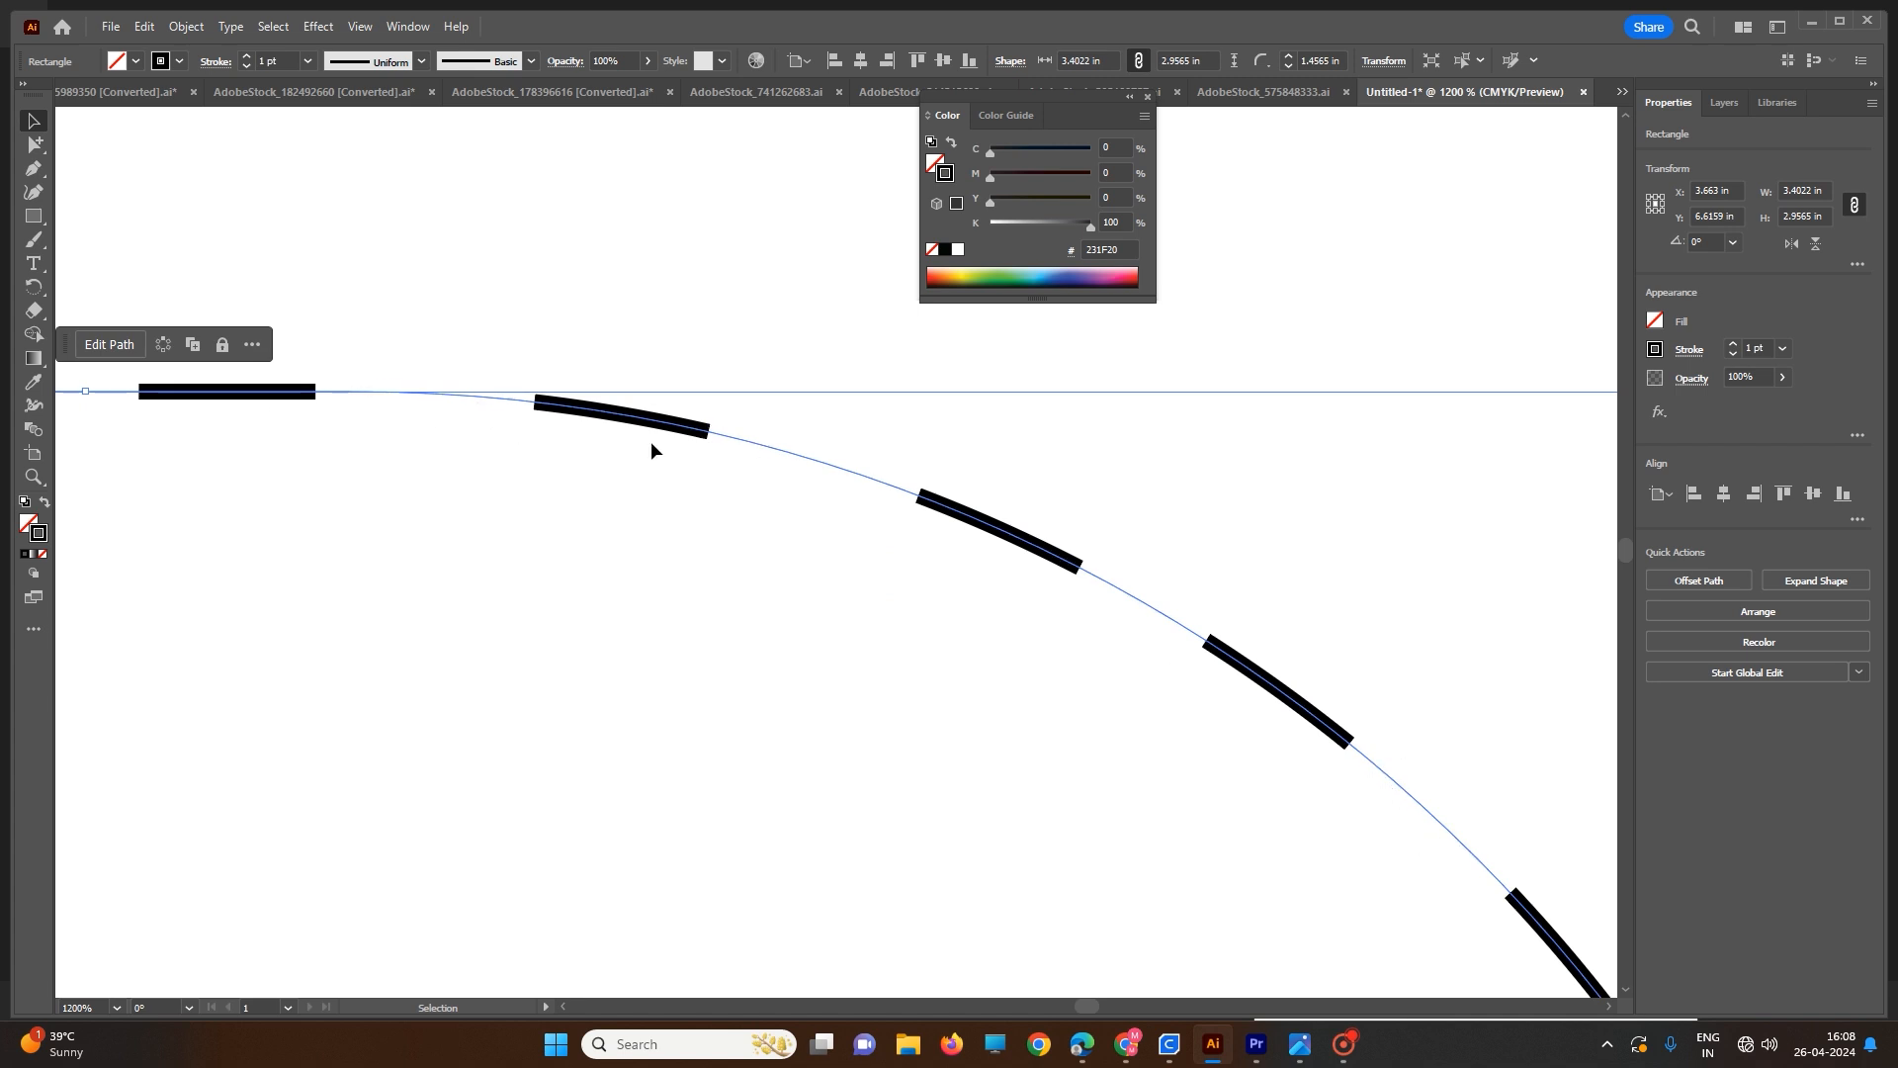
scroll(614, 443, down, 1)
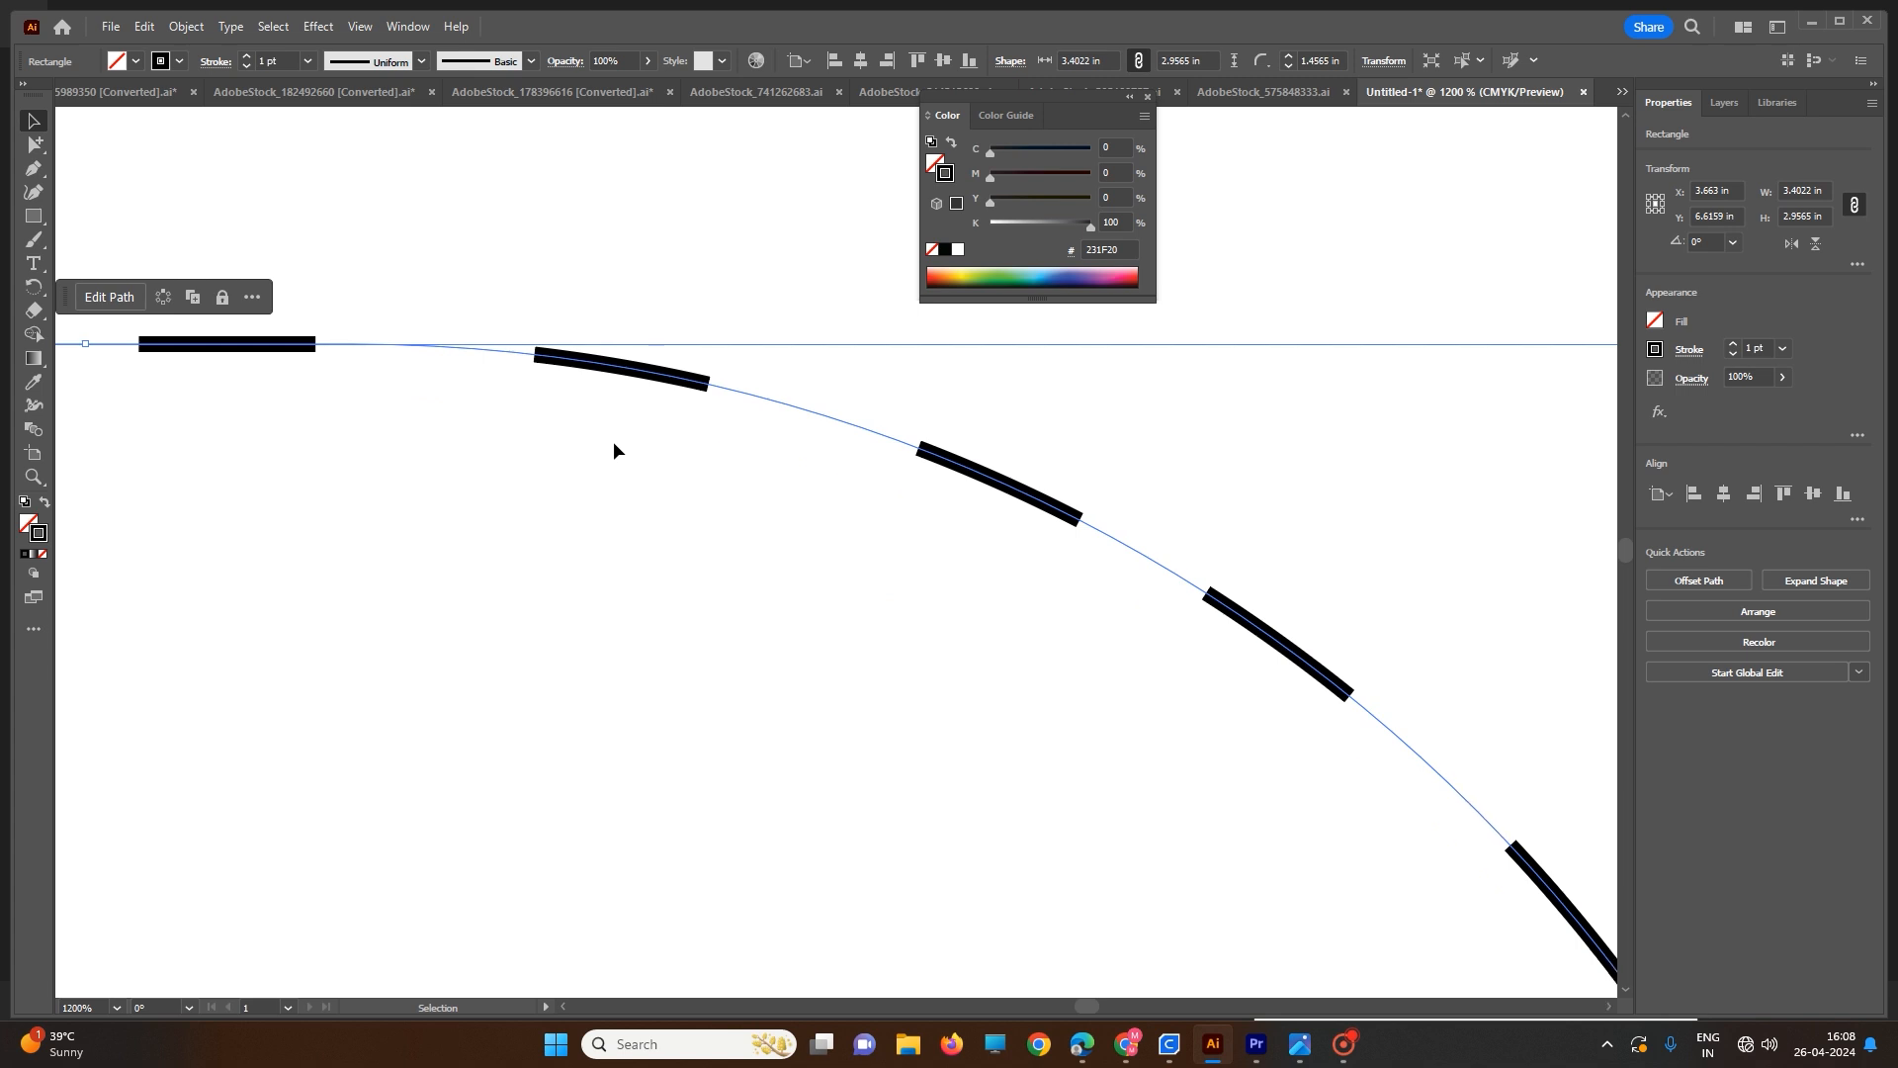
click(216, 61)
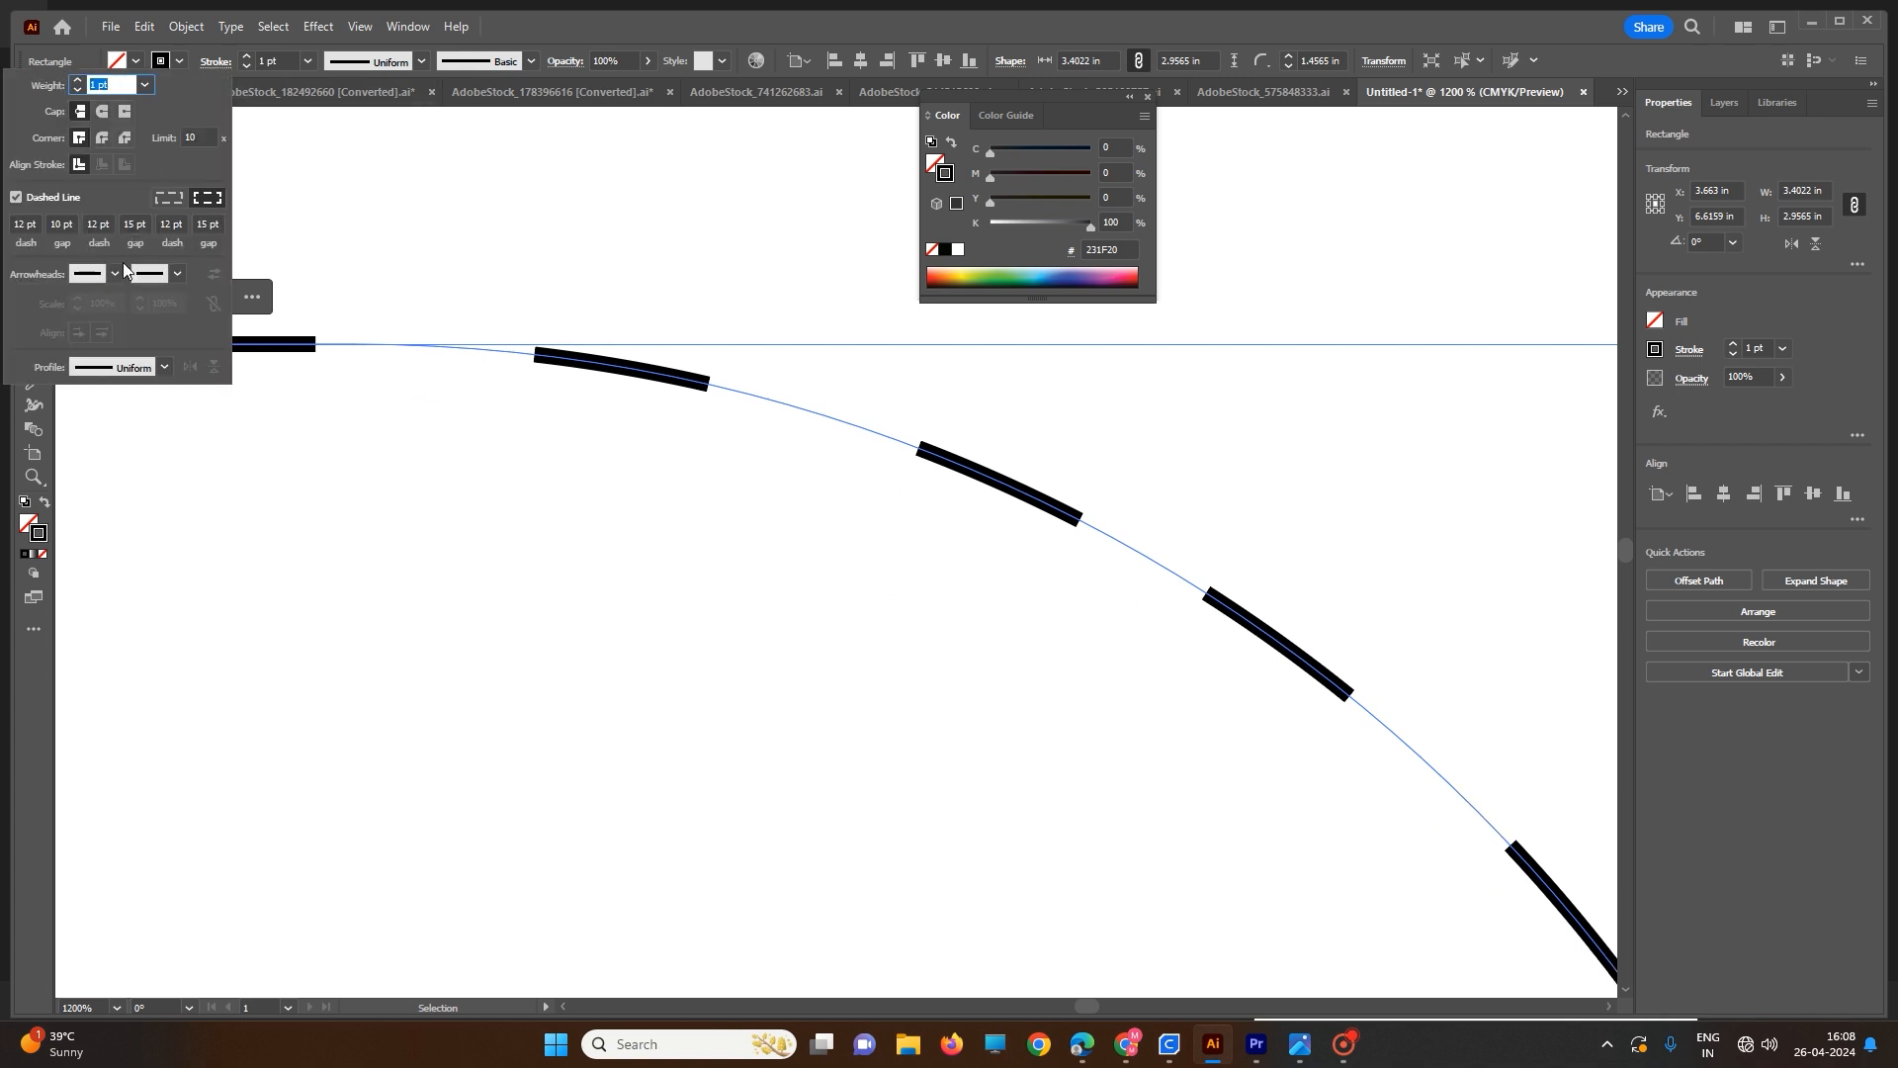
click(16, 196)
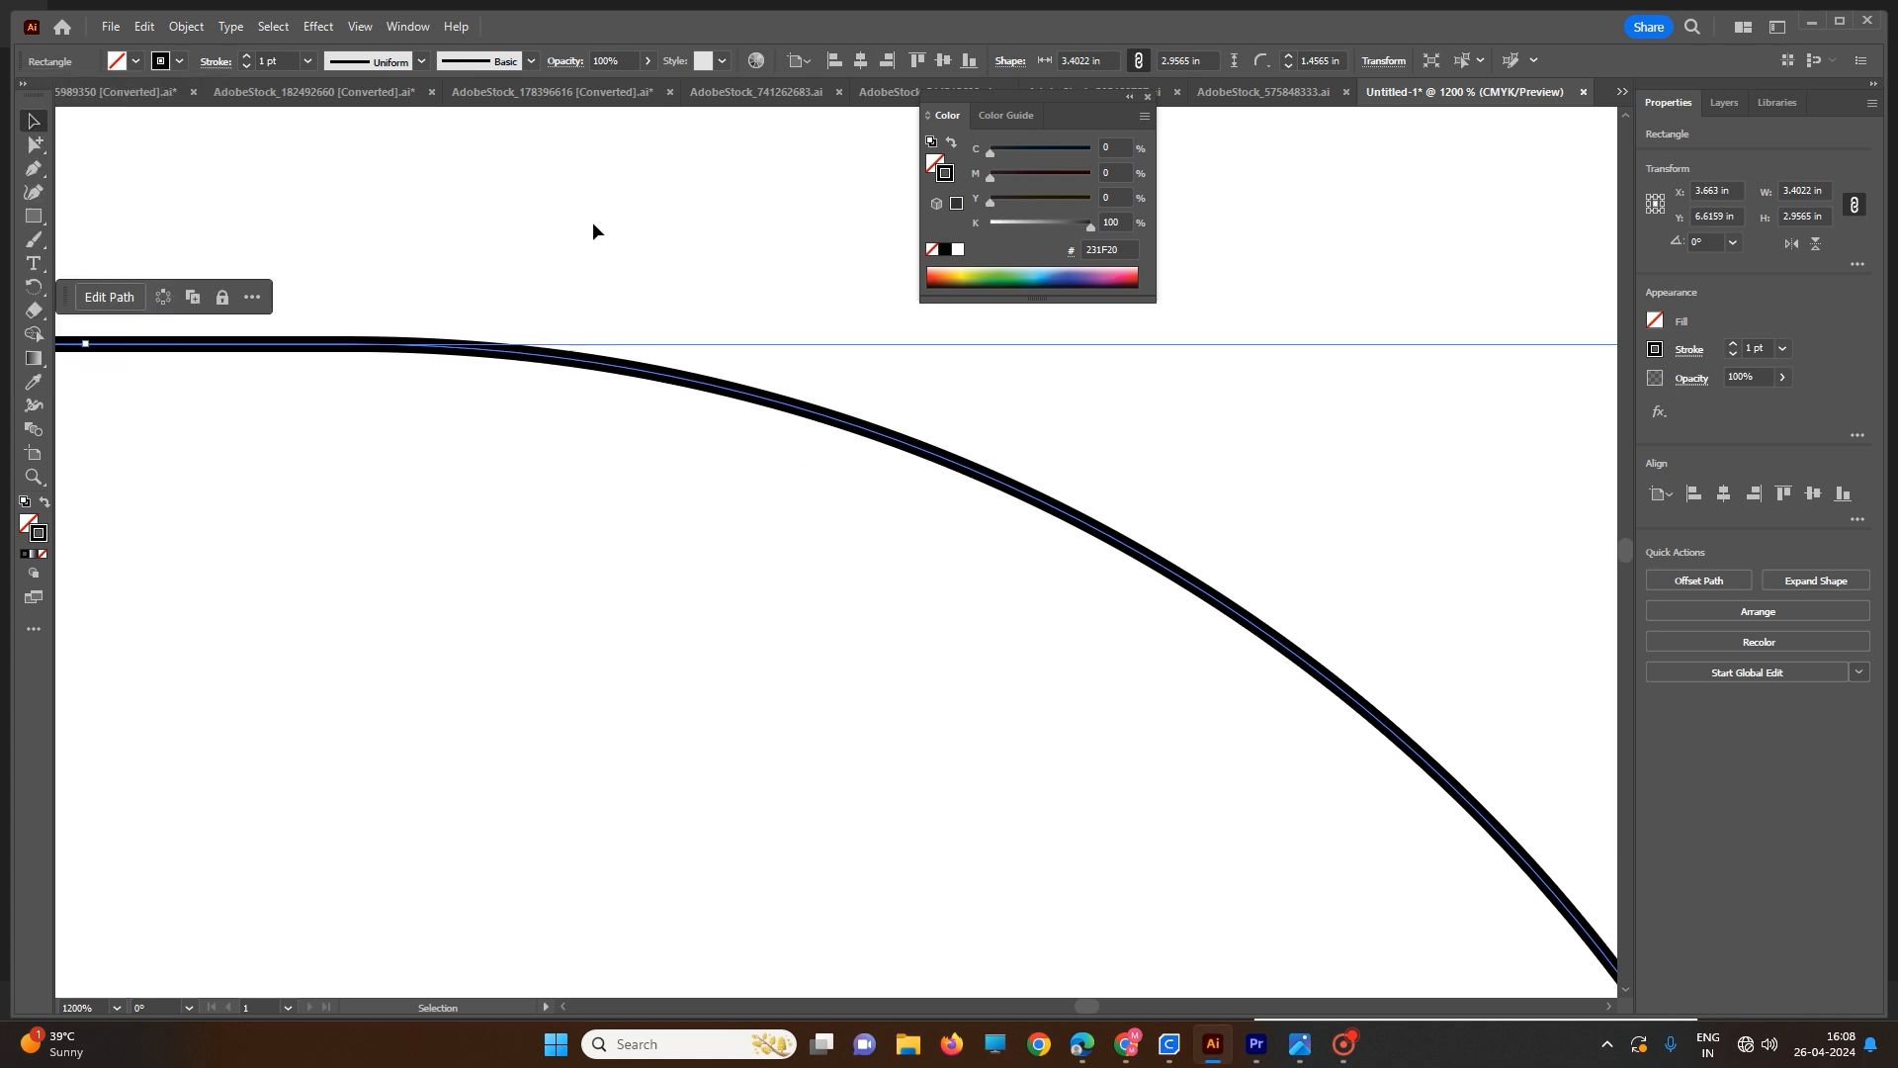
- Try the rough charcoal-style brush on the rounded rectangle's stroke, apply the stitched denim pattern brush instead, and deselect the shape
click(497, 61)
scroll(448, 178, down, 1)
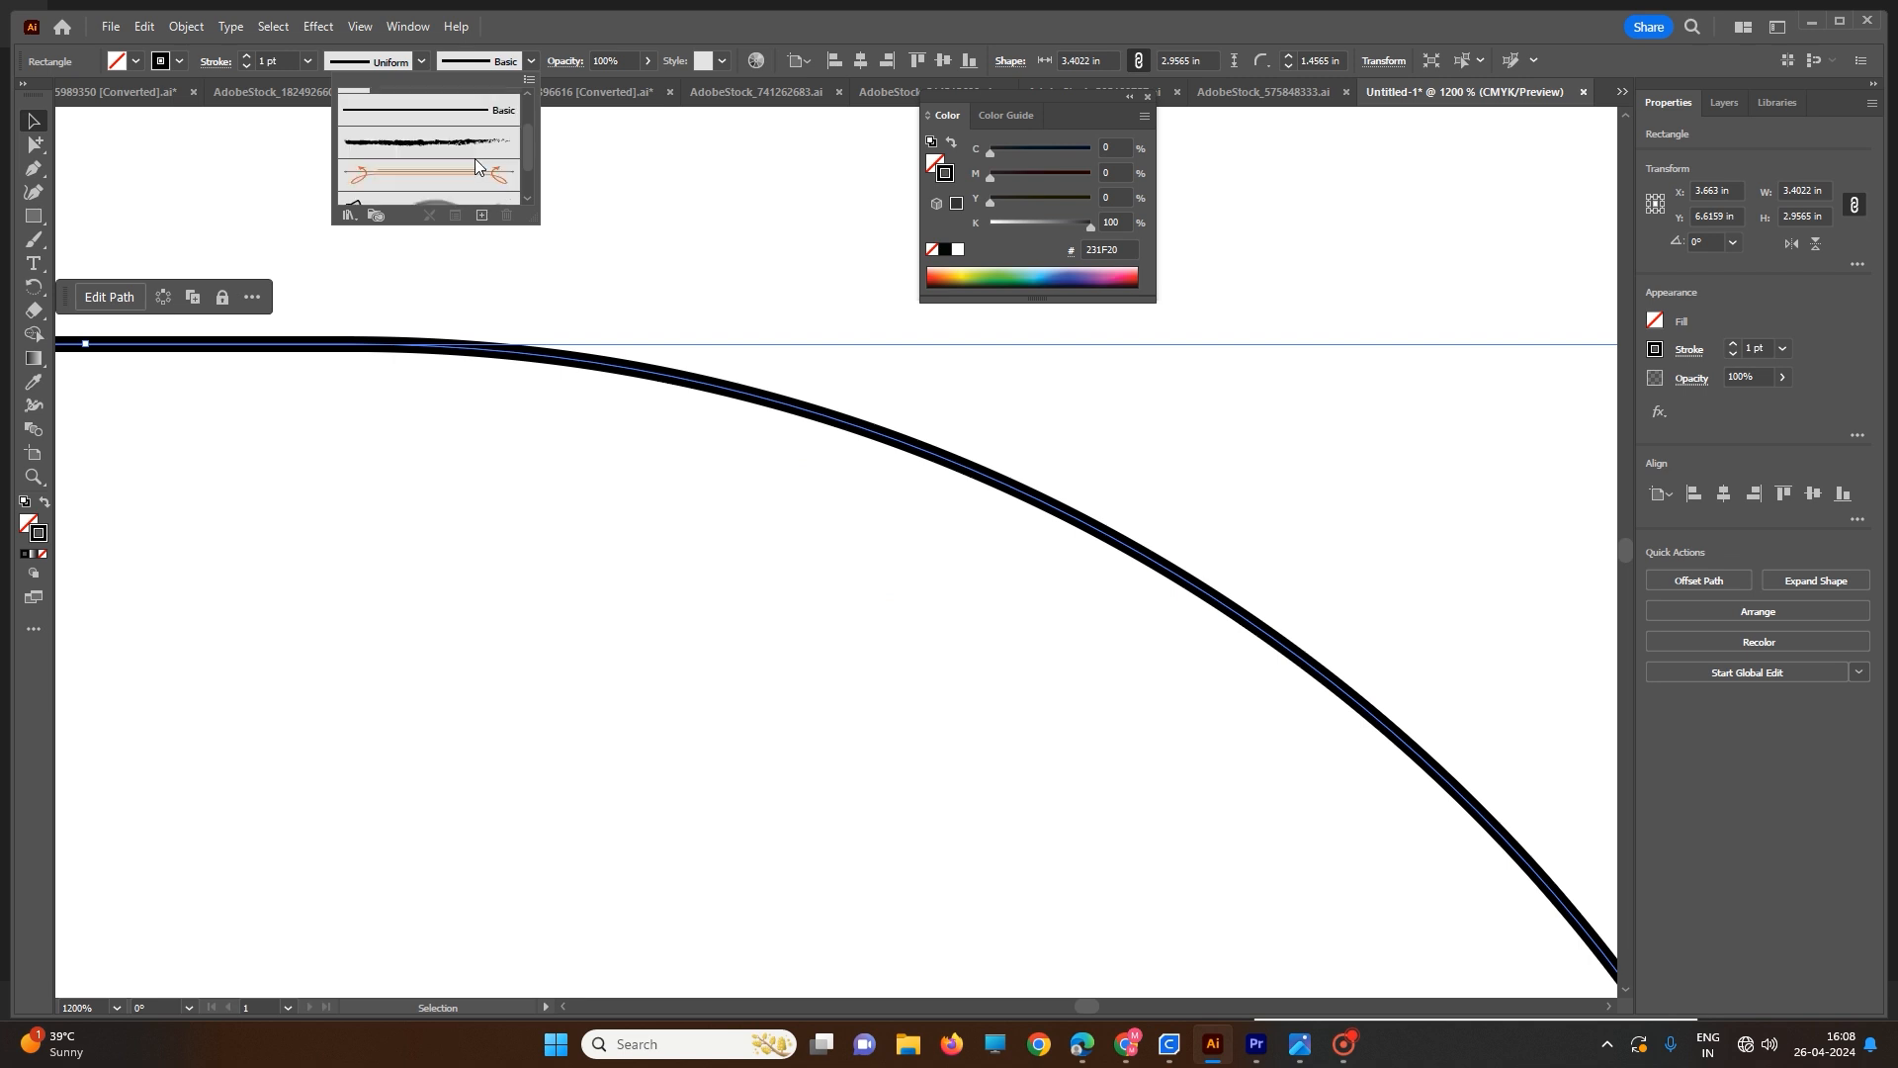
click(397, 147)
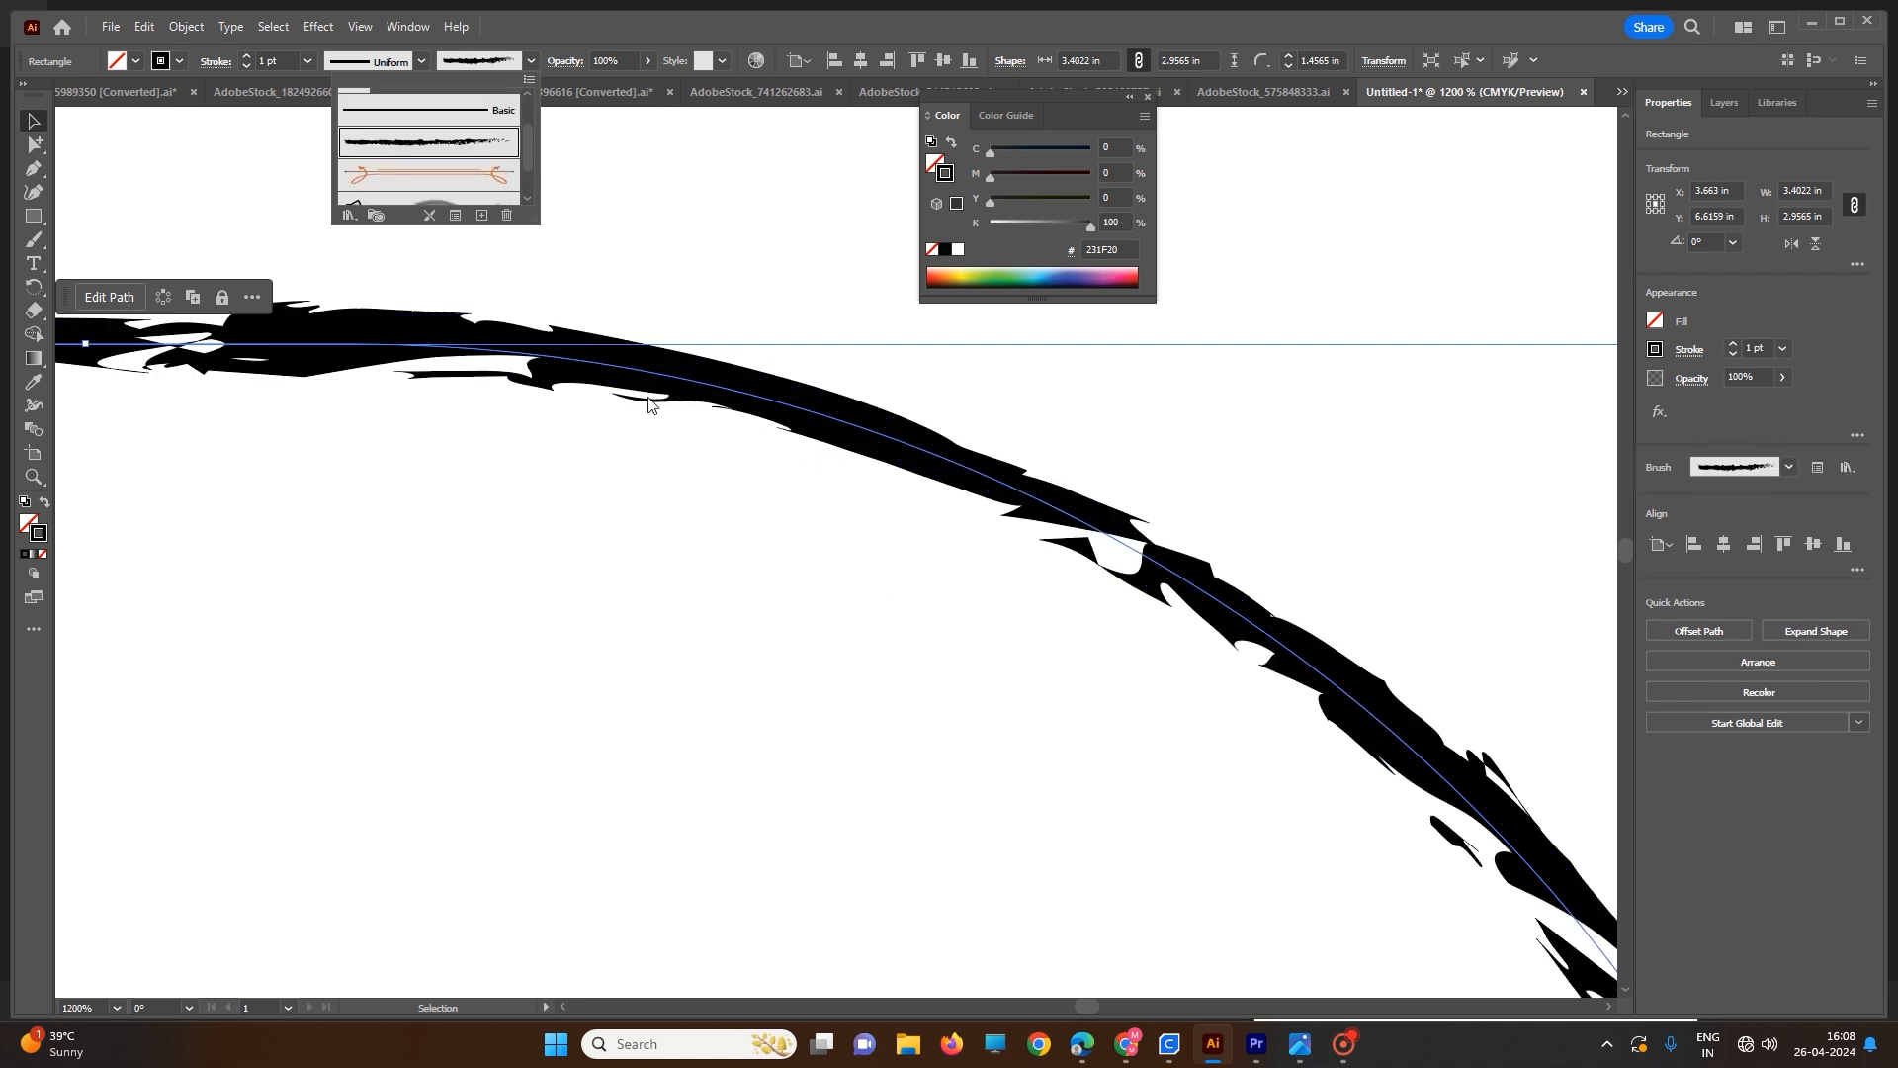
scroll(466, 175, down, 1)
click(393, 182)
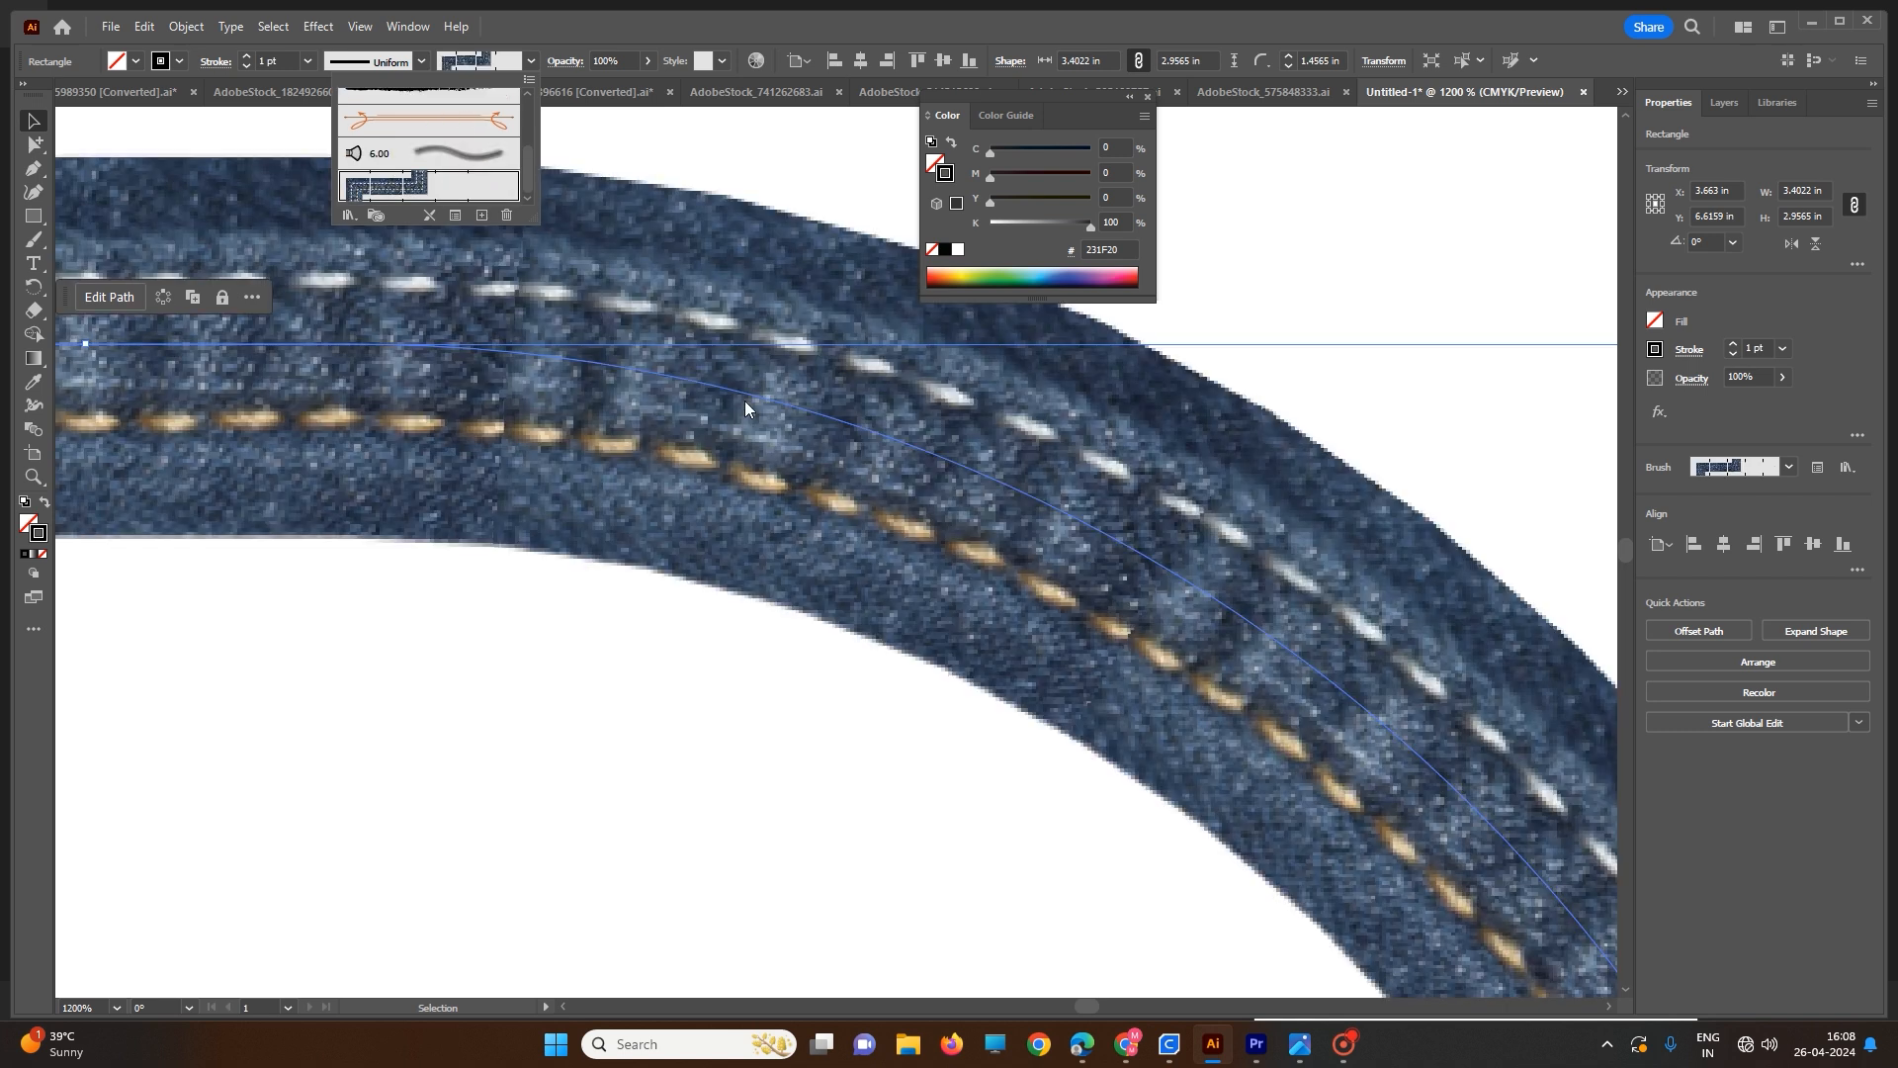
click(707, 534)
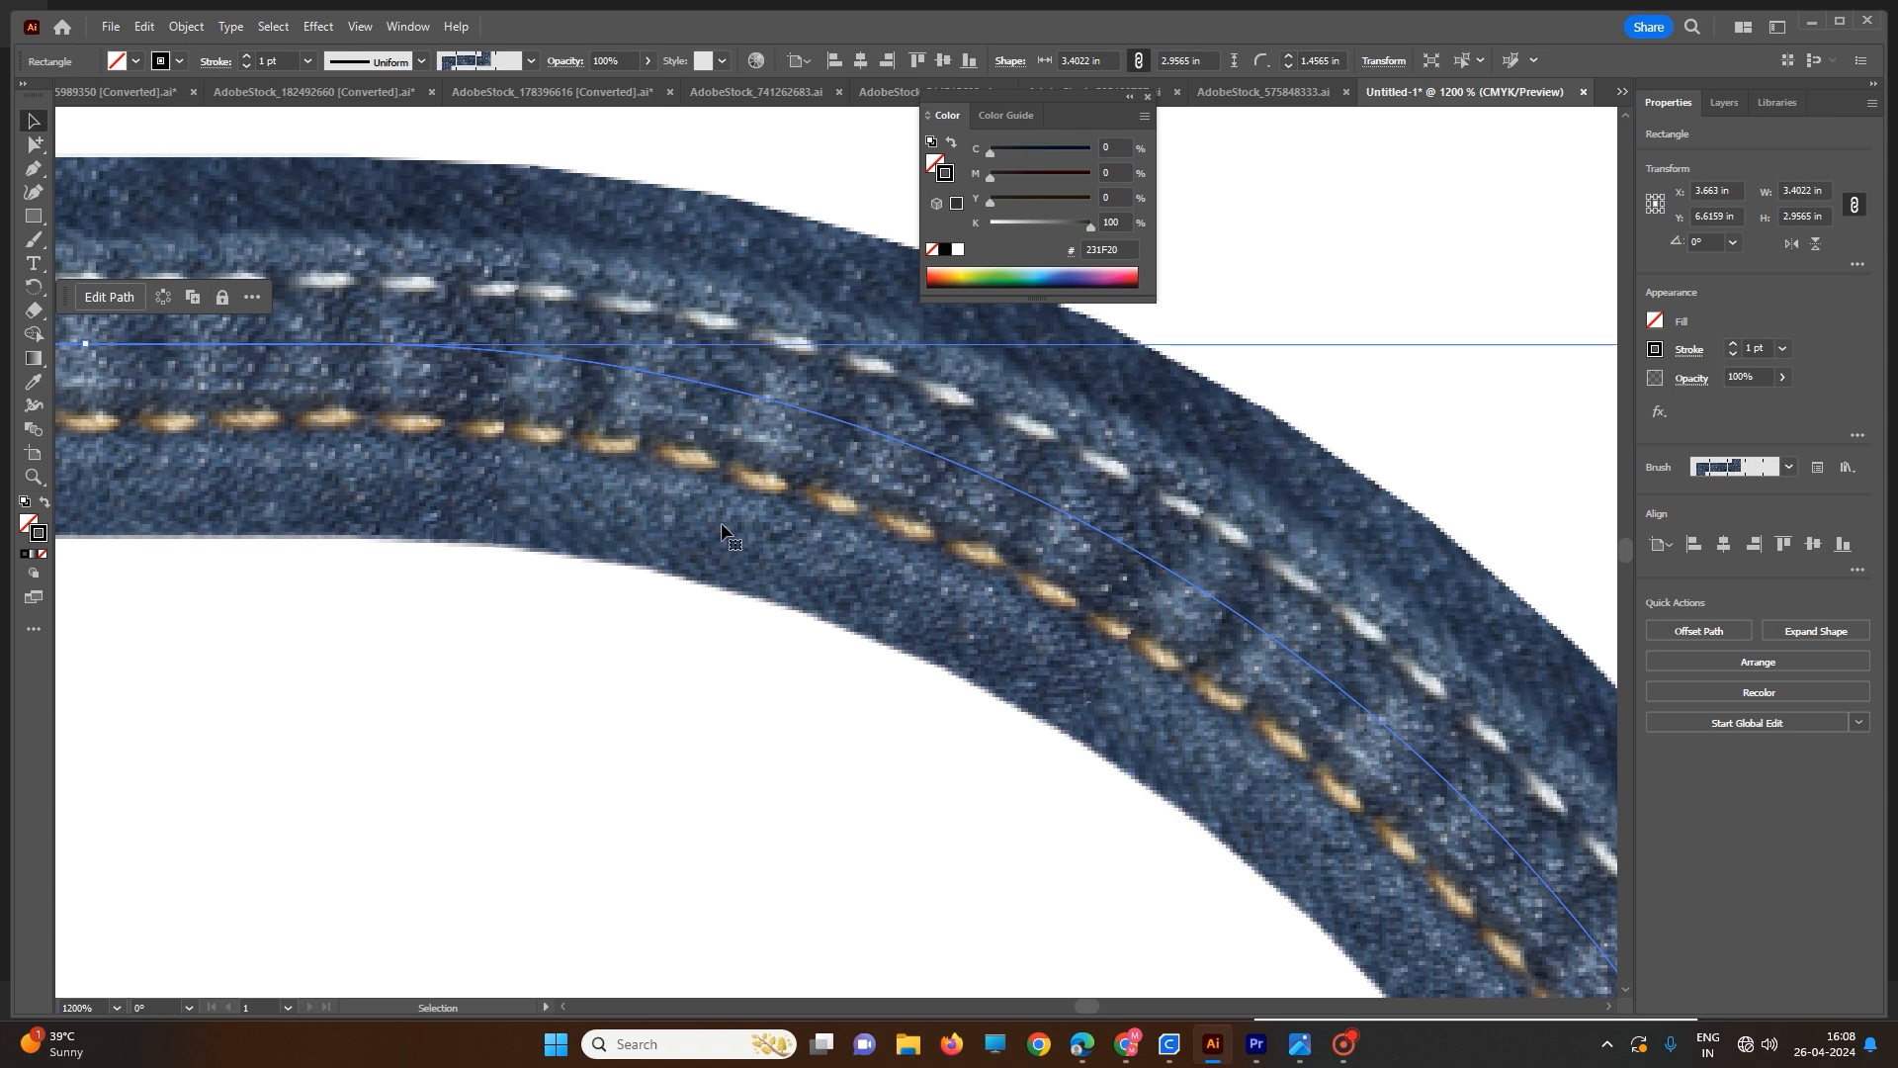
scroll(721, 522, down, 1)
scroll(722, 527, down, 7)
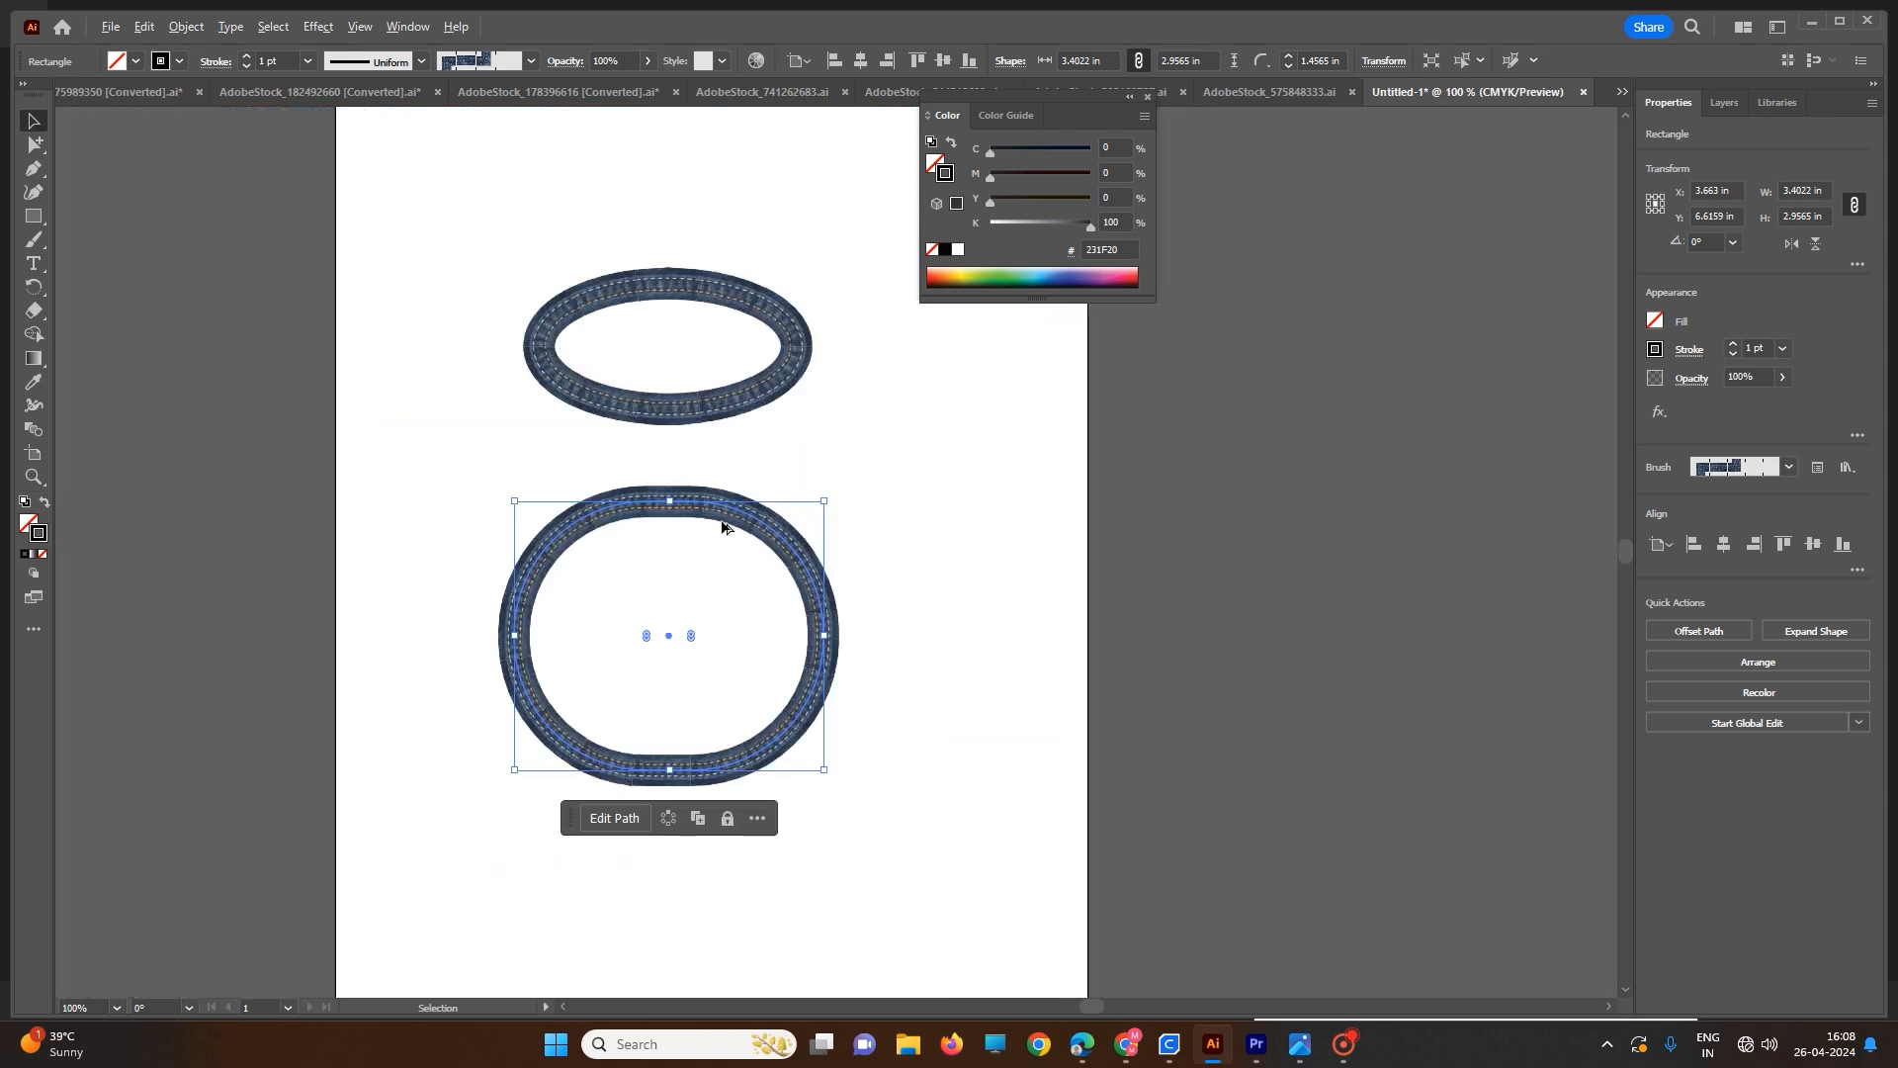
click(939, 497)
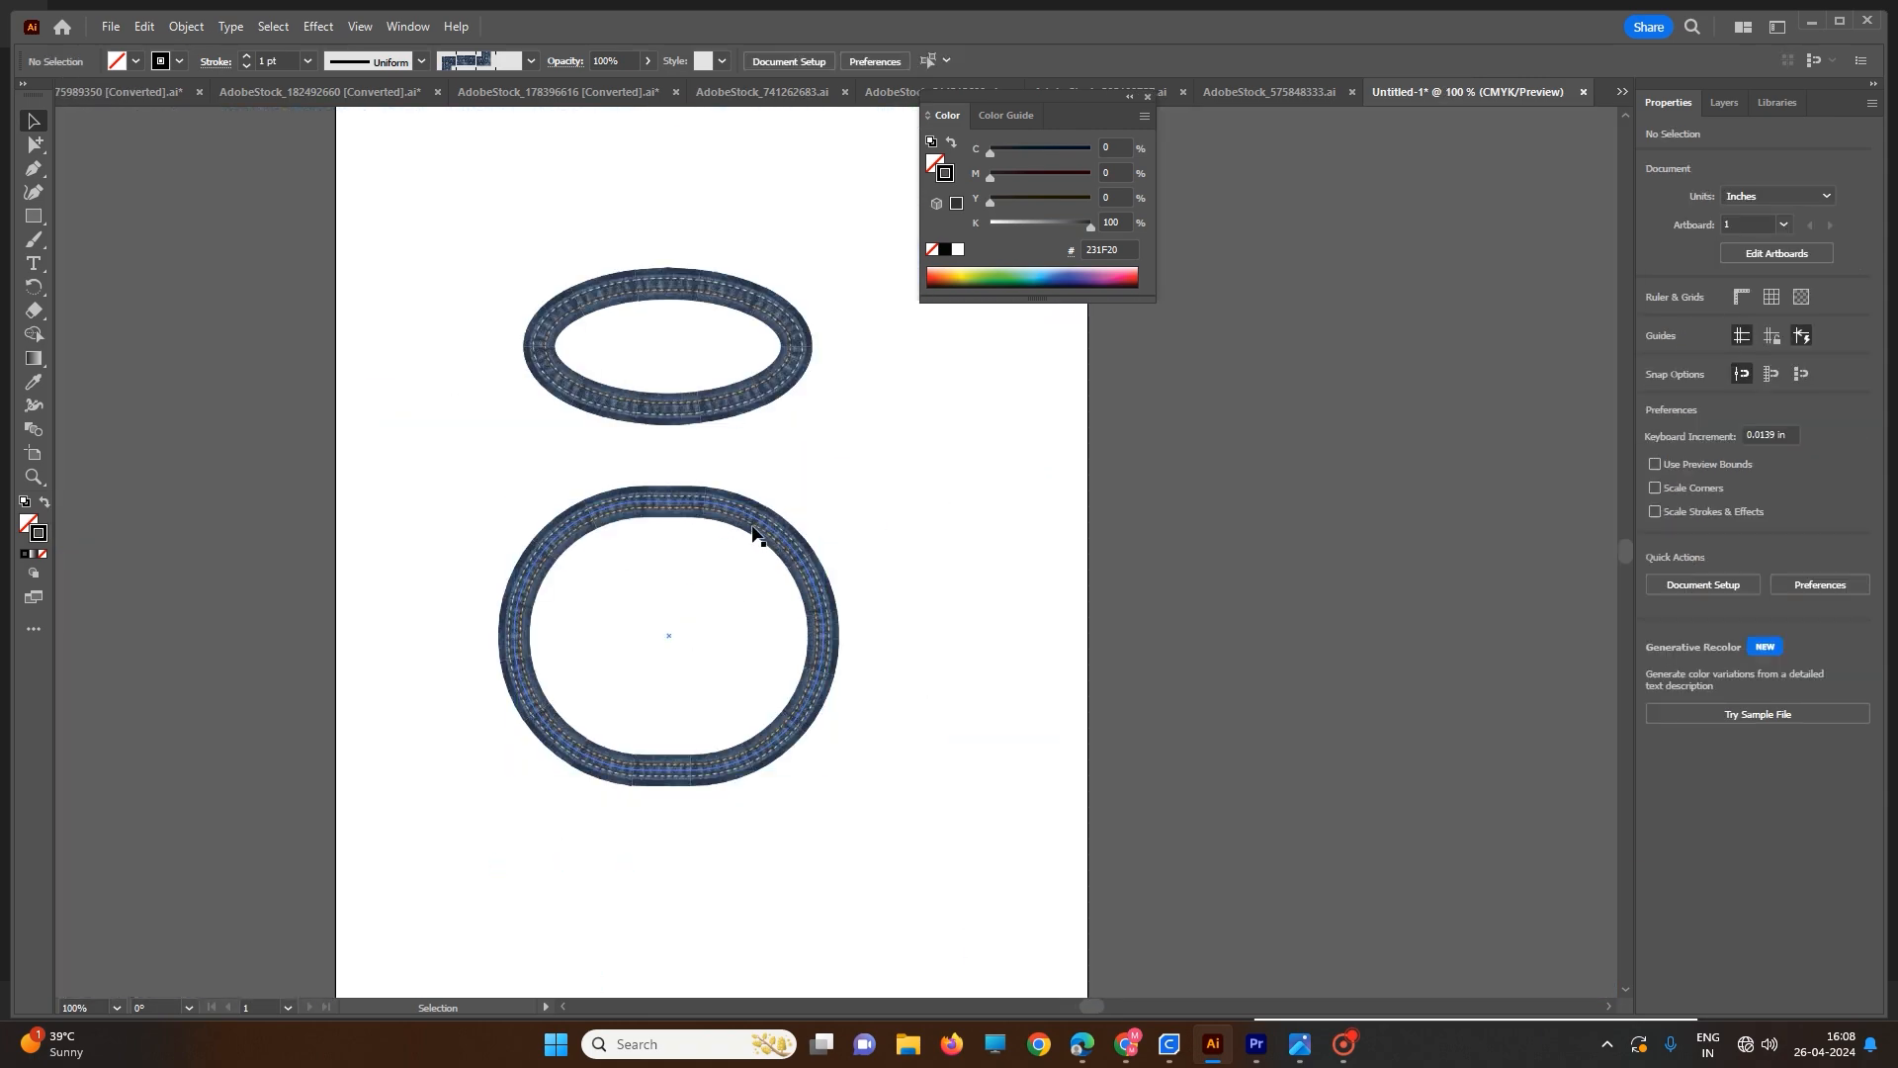
- Reset the upper ellipse's stroke from the denim pattern to the Basic brush
scroll(747, 529, up, 1)
click(719, 457)
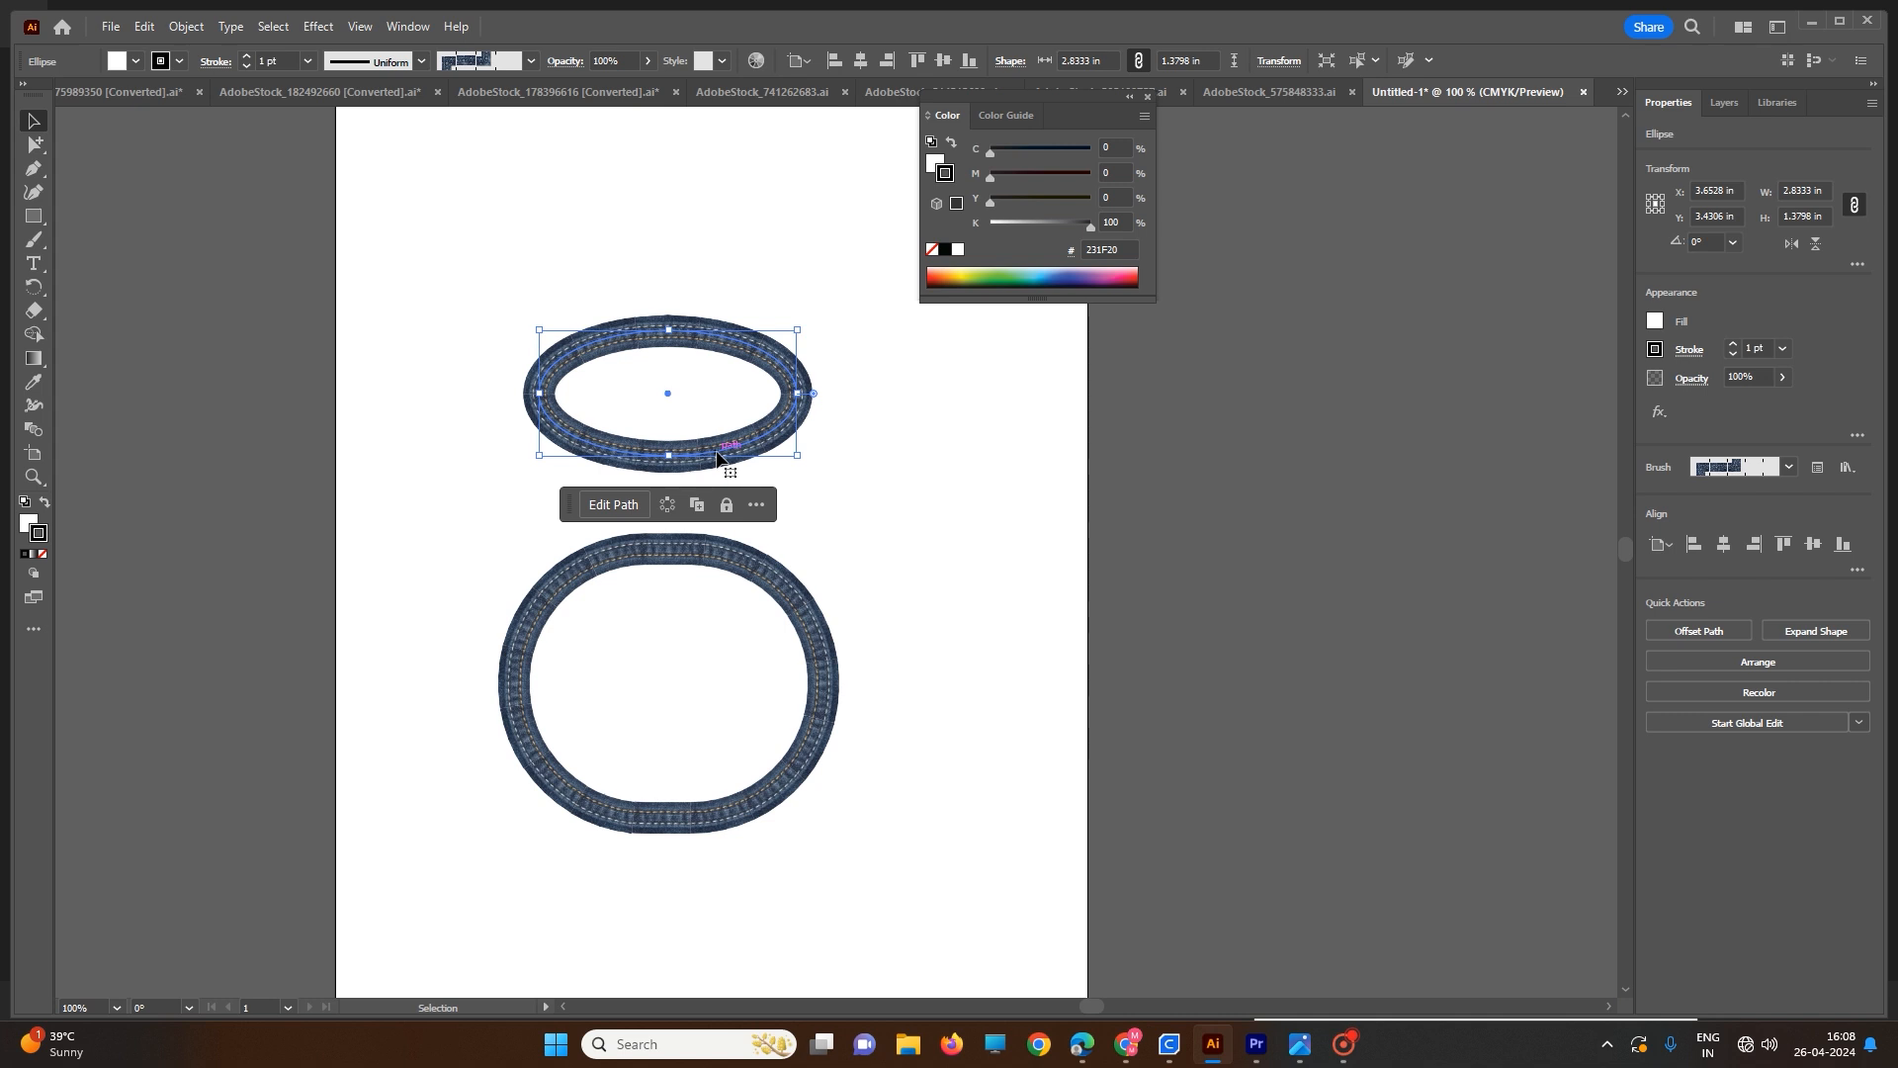
click(531, 61)
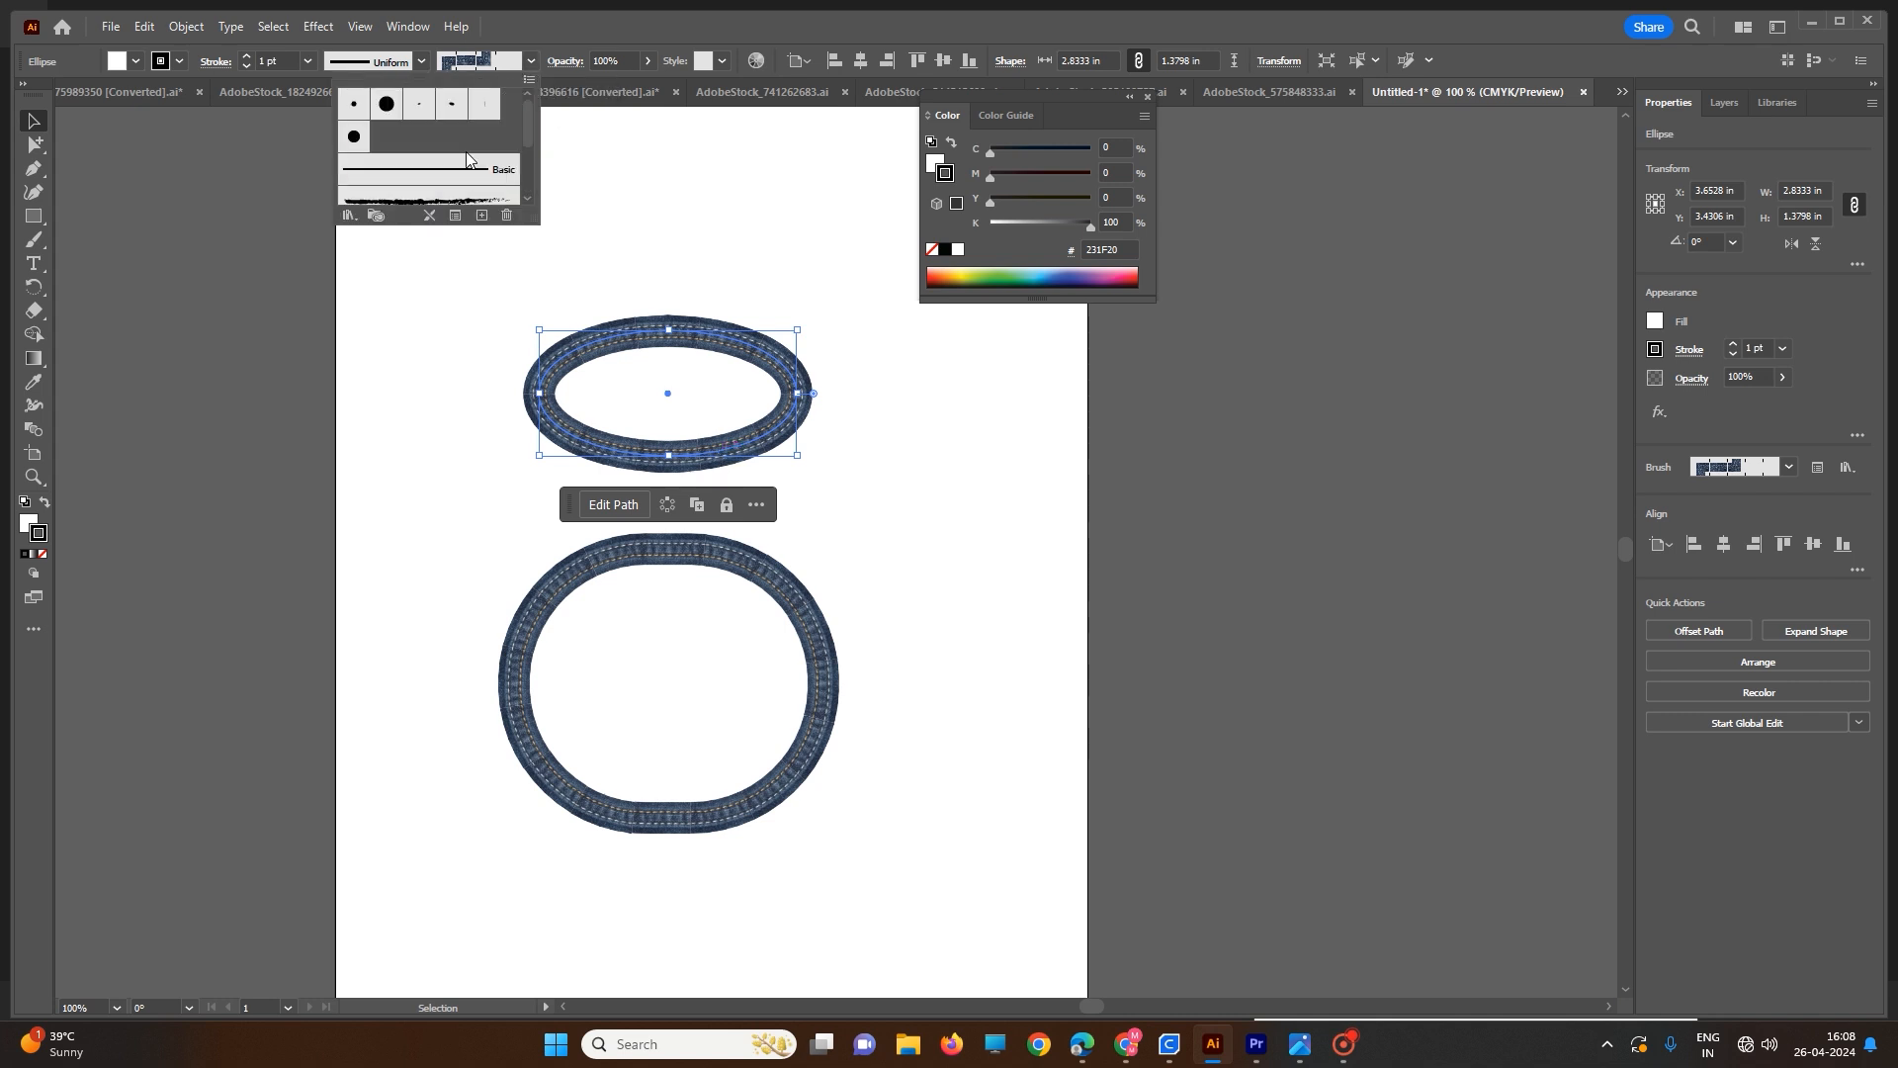
click(466, 164)
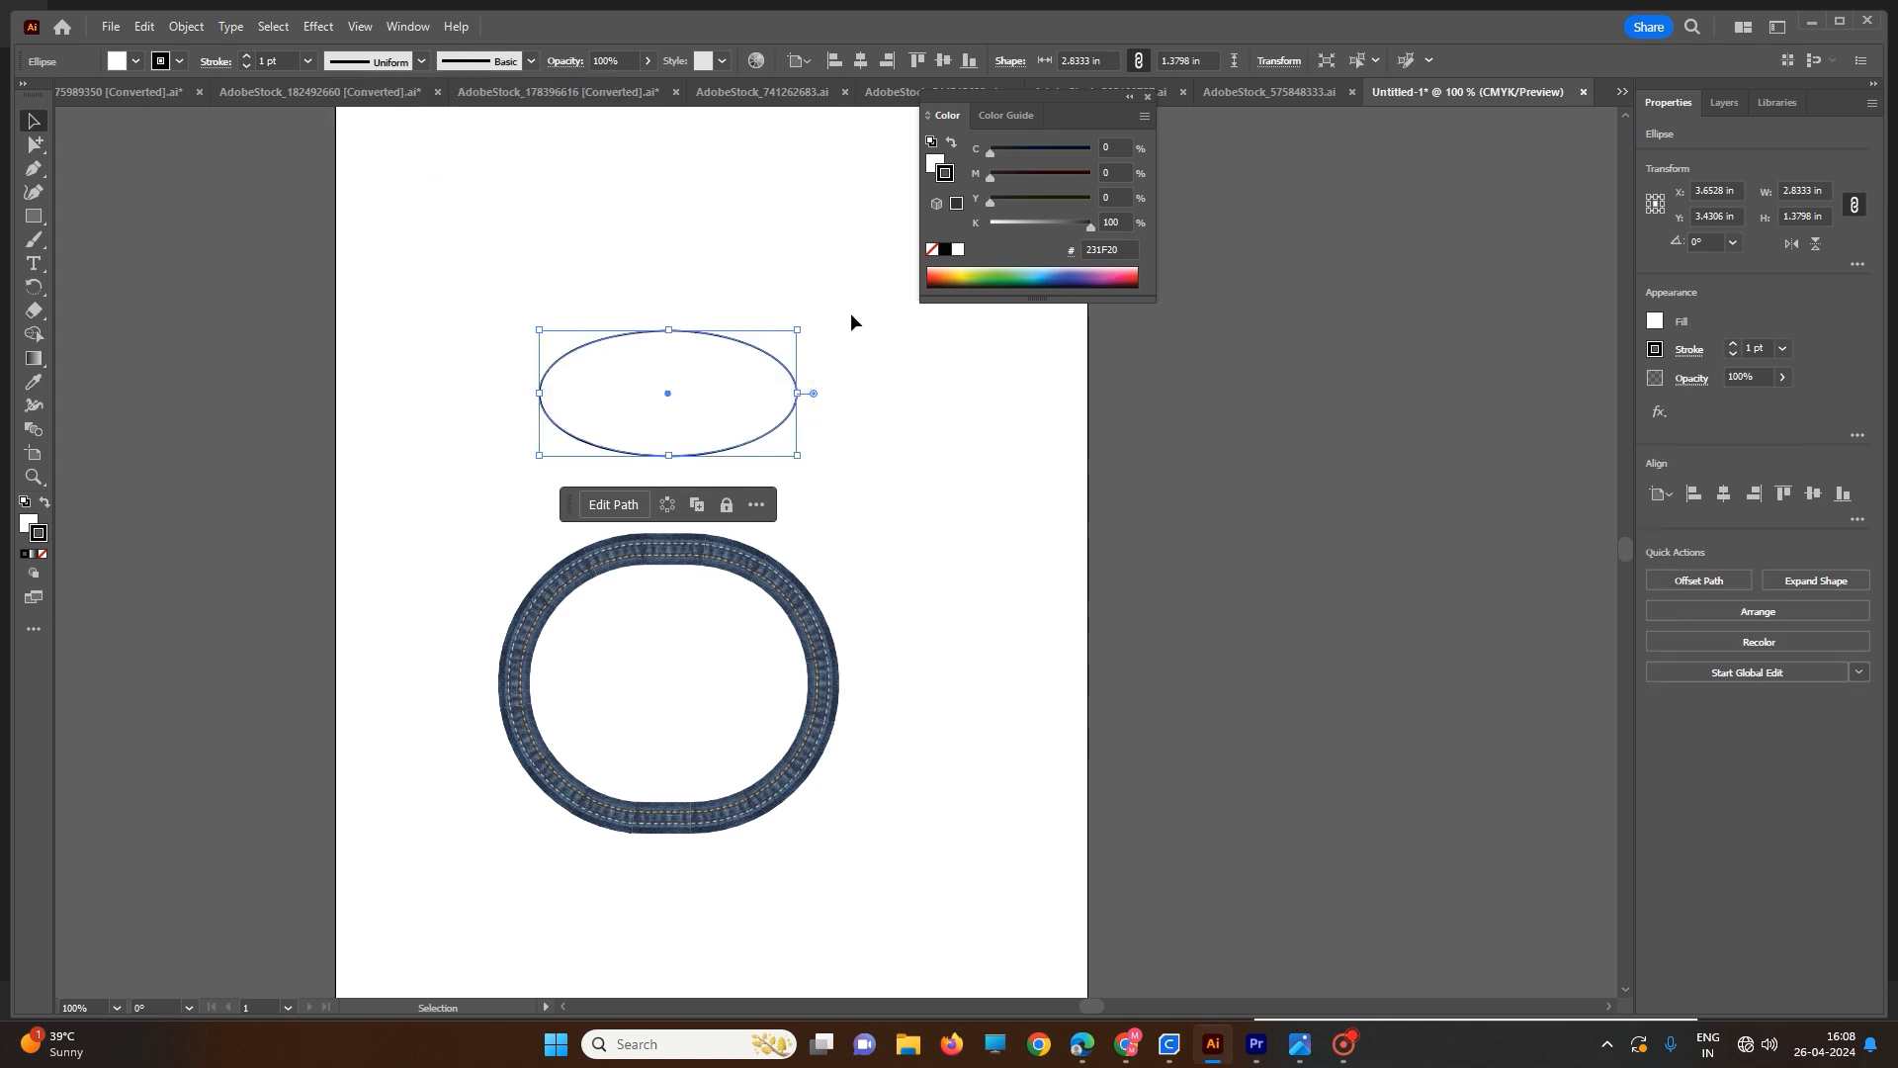
click(1358, 1045)
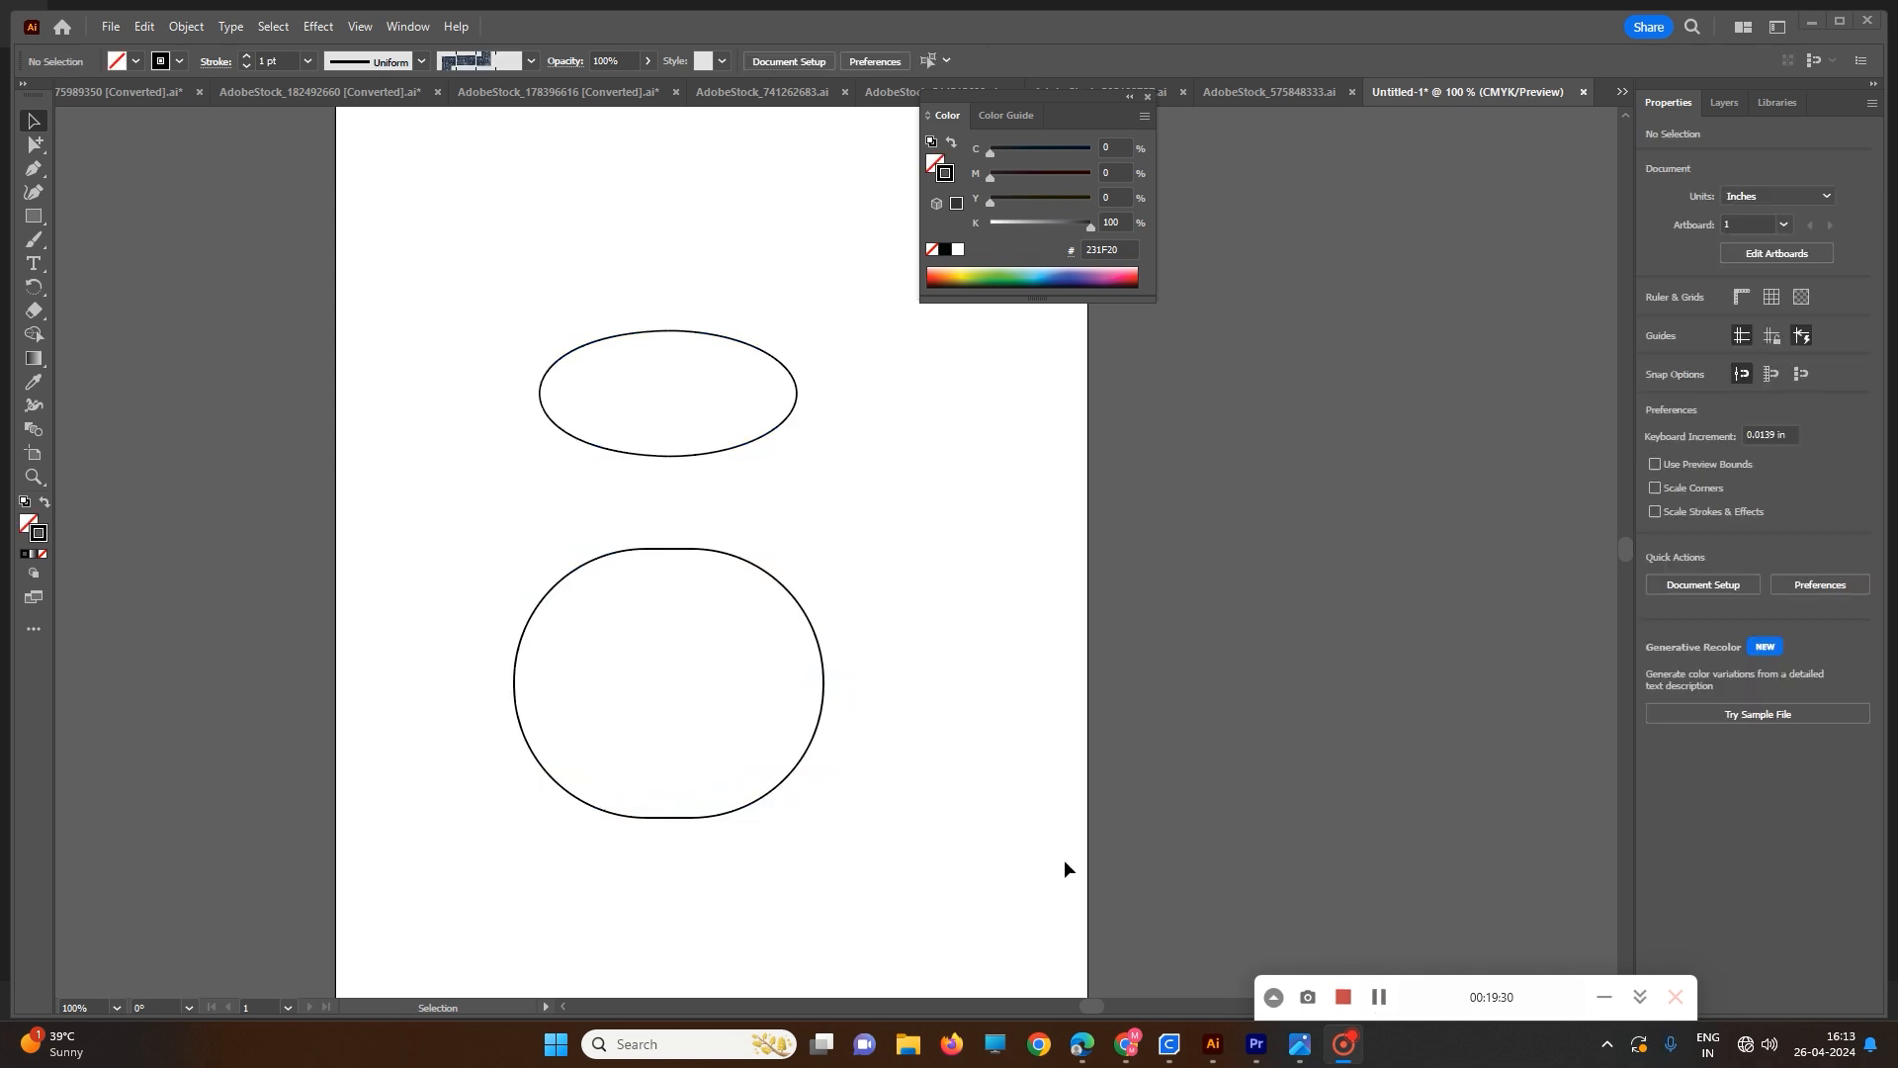
- Paint an open curve about 2.6 by 1.7 in over the ellipse using the Paintbrush with the denim pattern brush
click(36, 239)
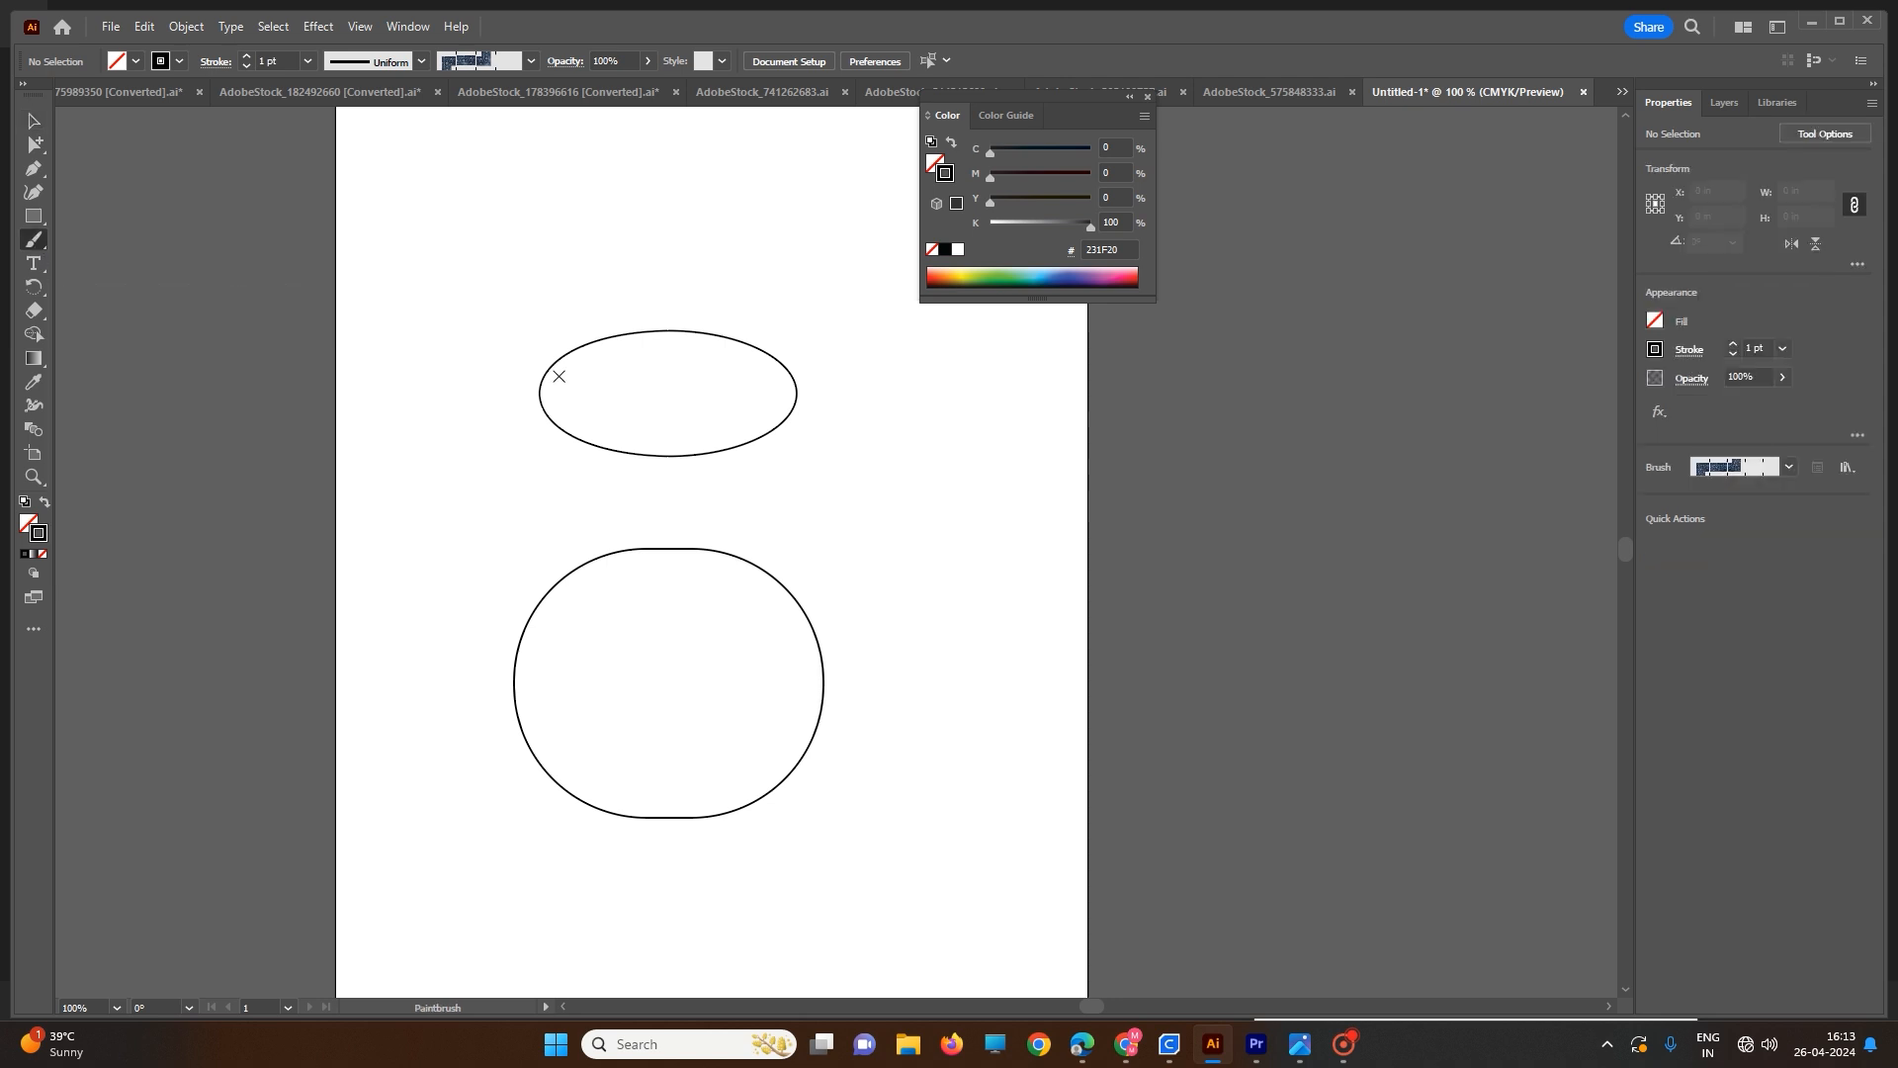
mouse_move(554, 364)
mouse_down()
mouse_move(673, 327)
mouse_move(773, 360)
mouse_move(788, 399)
mouse_move(756, 453)
mouse_move(659, 480)
mouse_up()
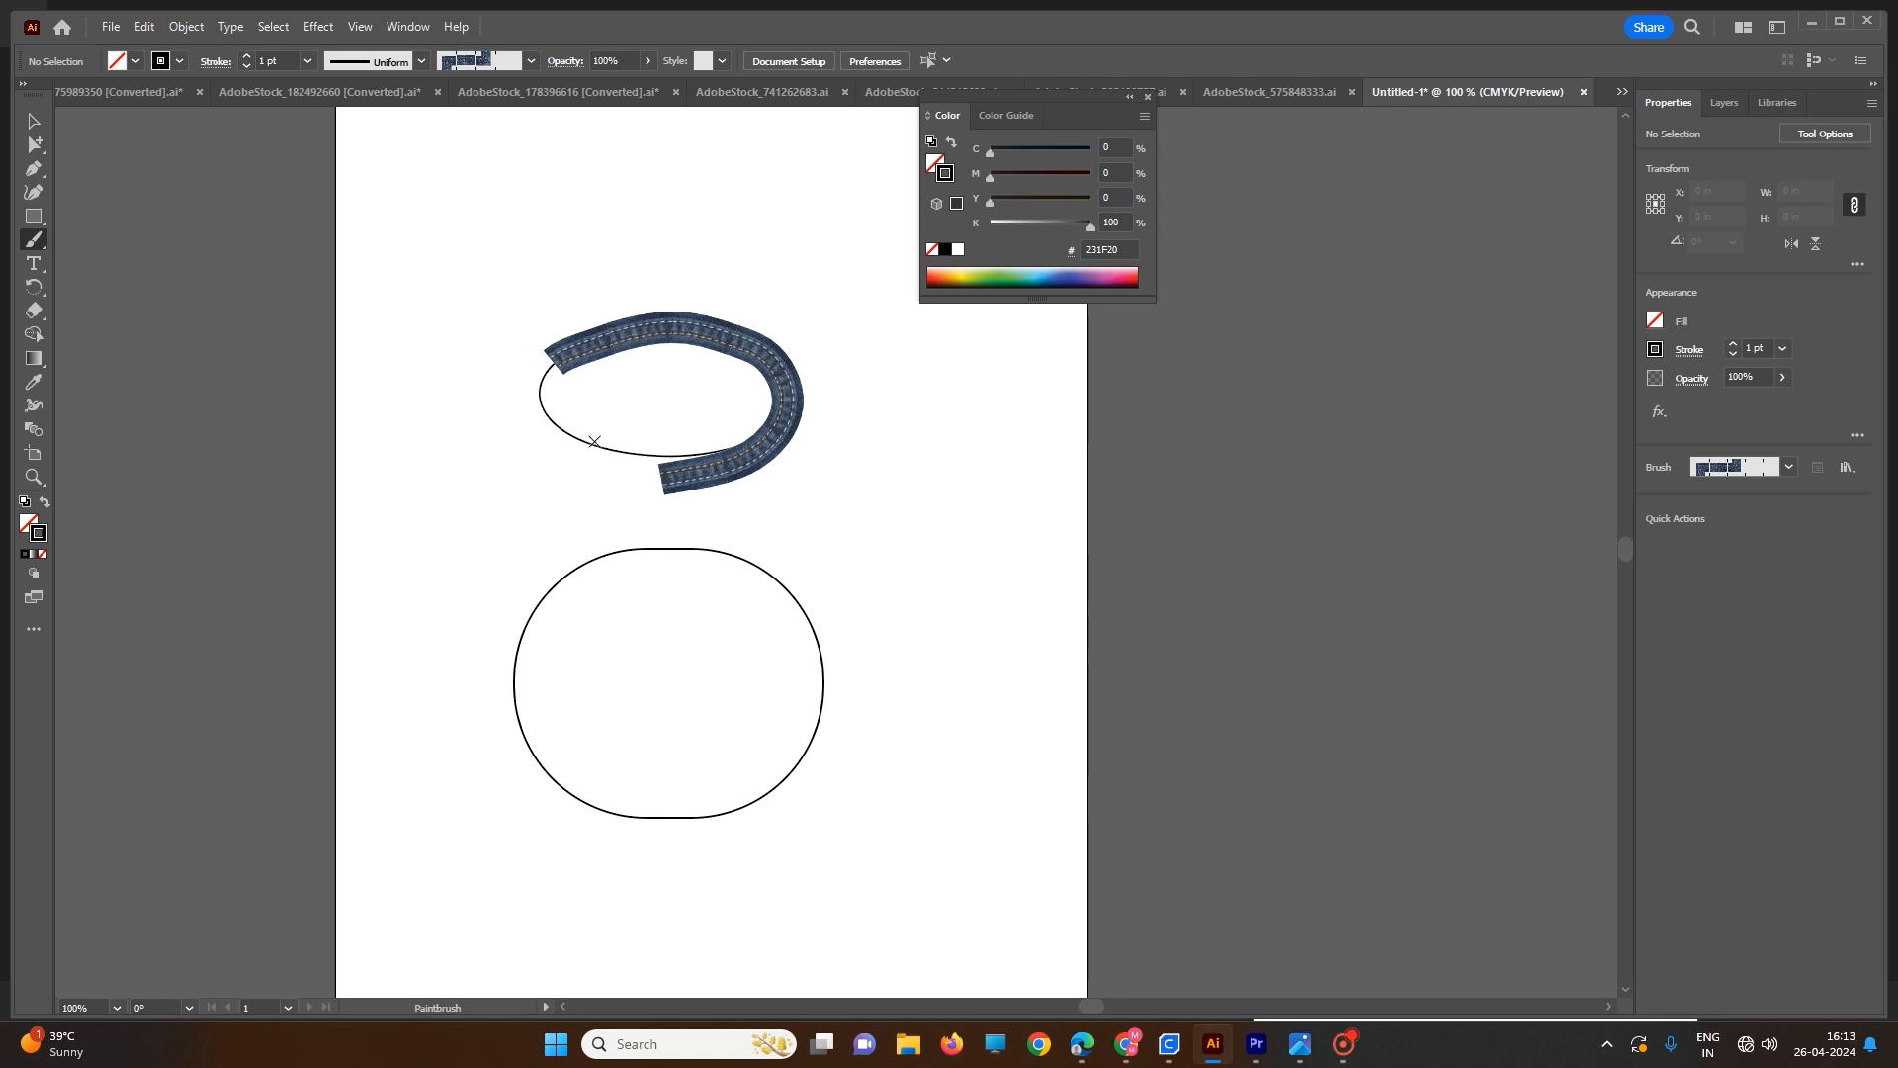
click(507, 61)
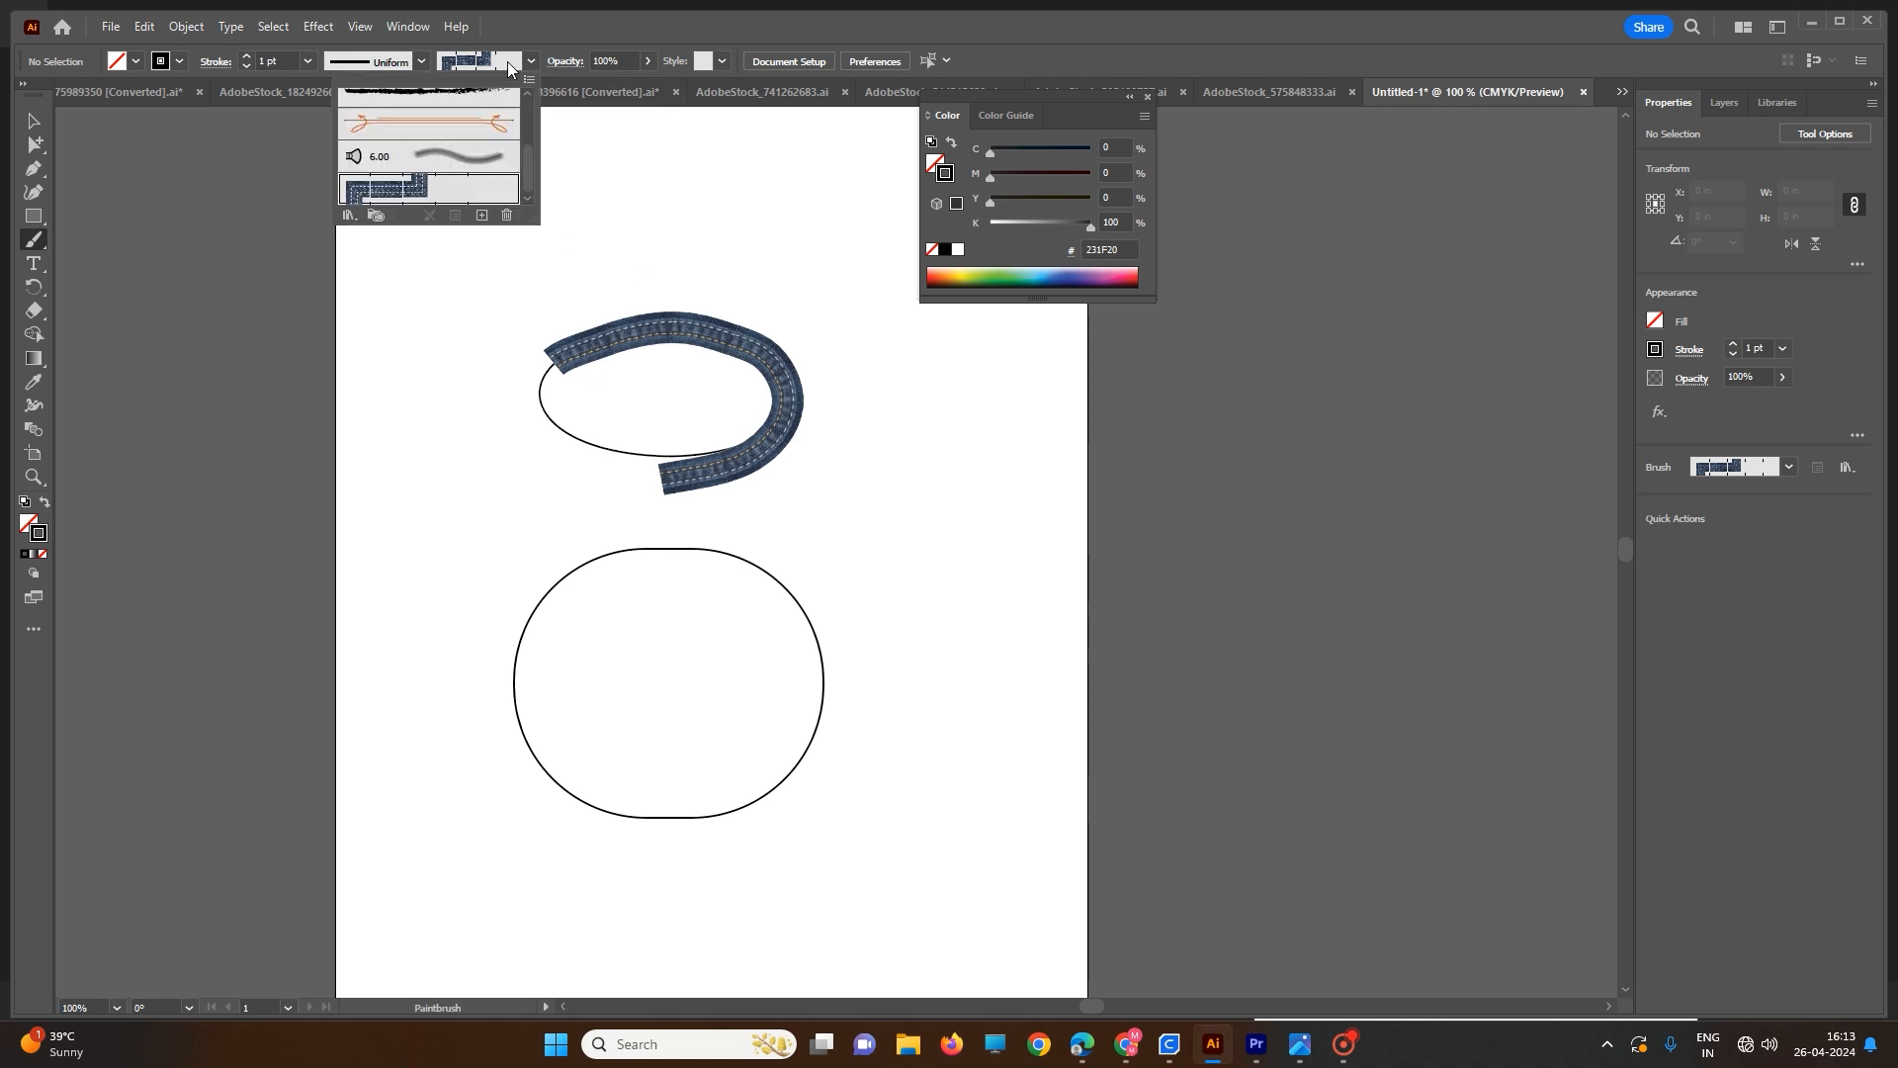
scroll(479, 164, up, 5)
click(416, 163)
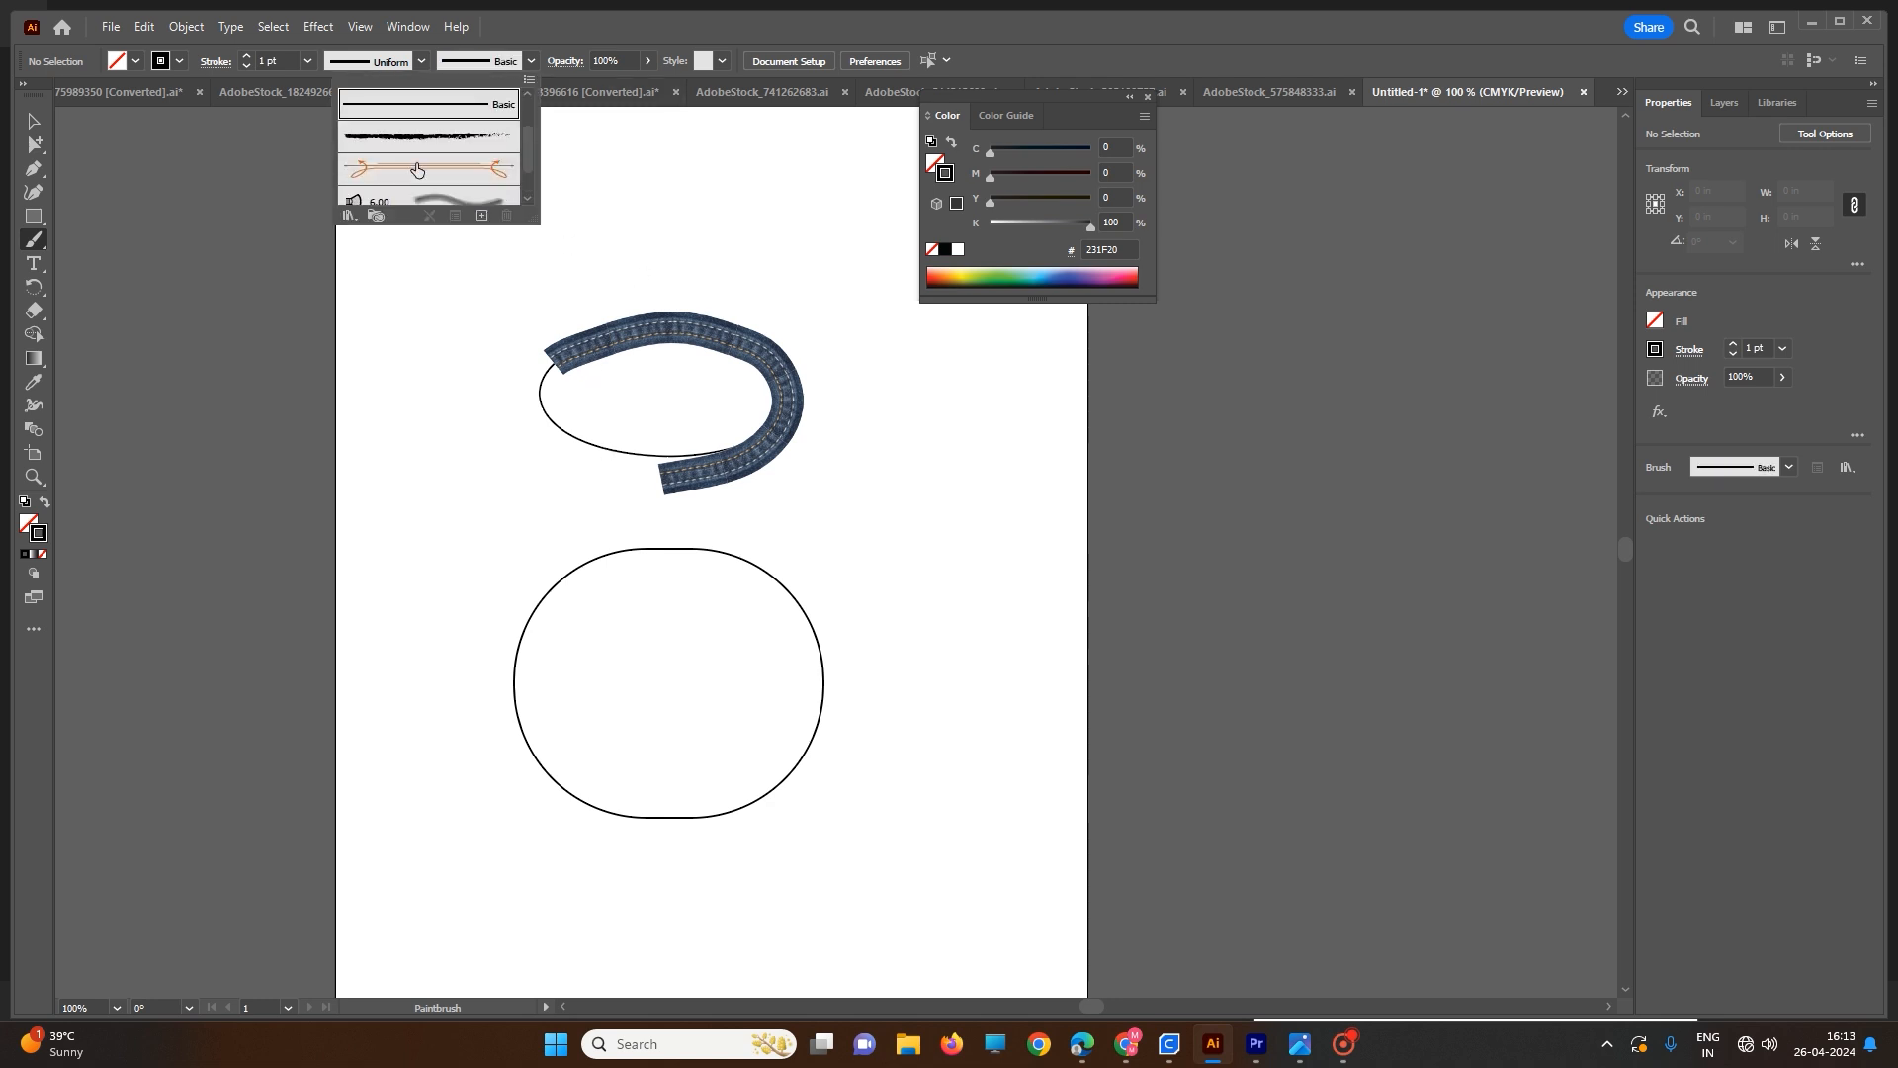
click(629, 325)
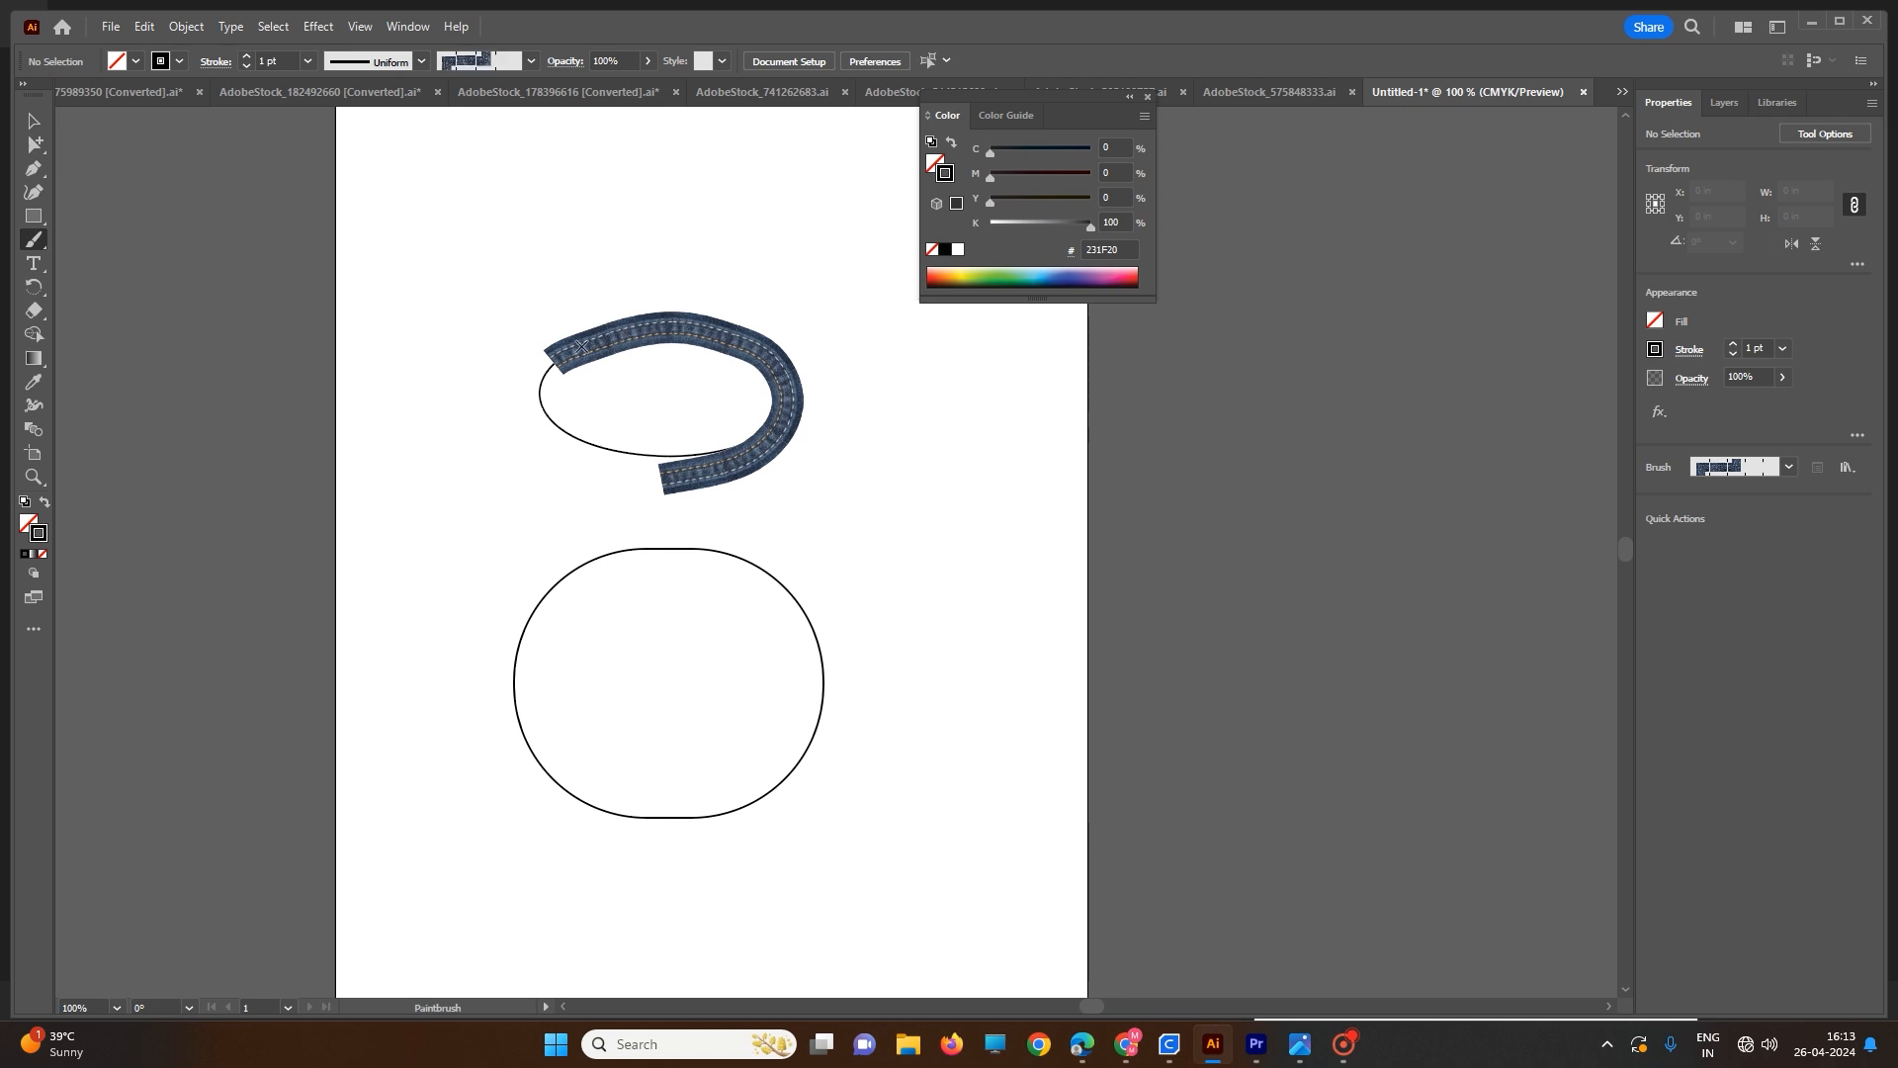
- Select the painted denim curve over the ellipse and apply the Basic brush to it
key(v)
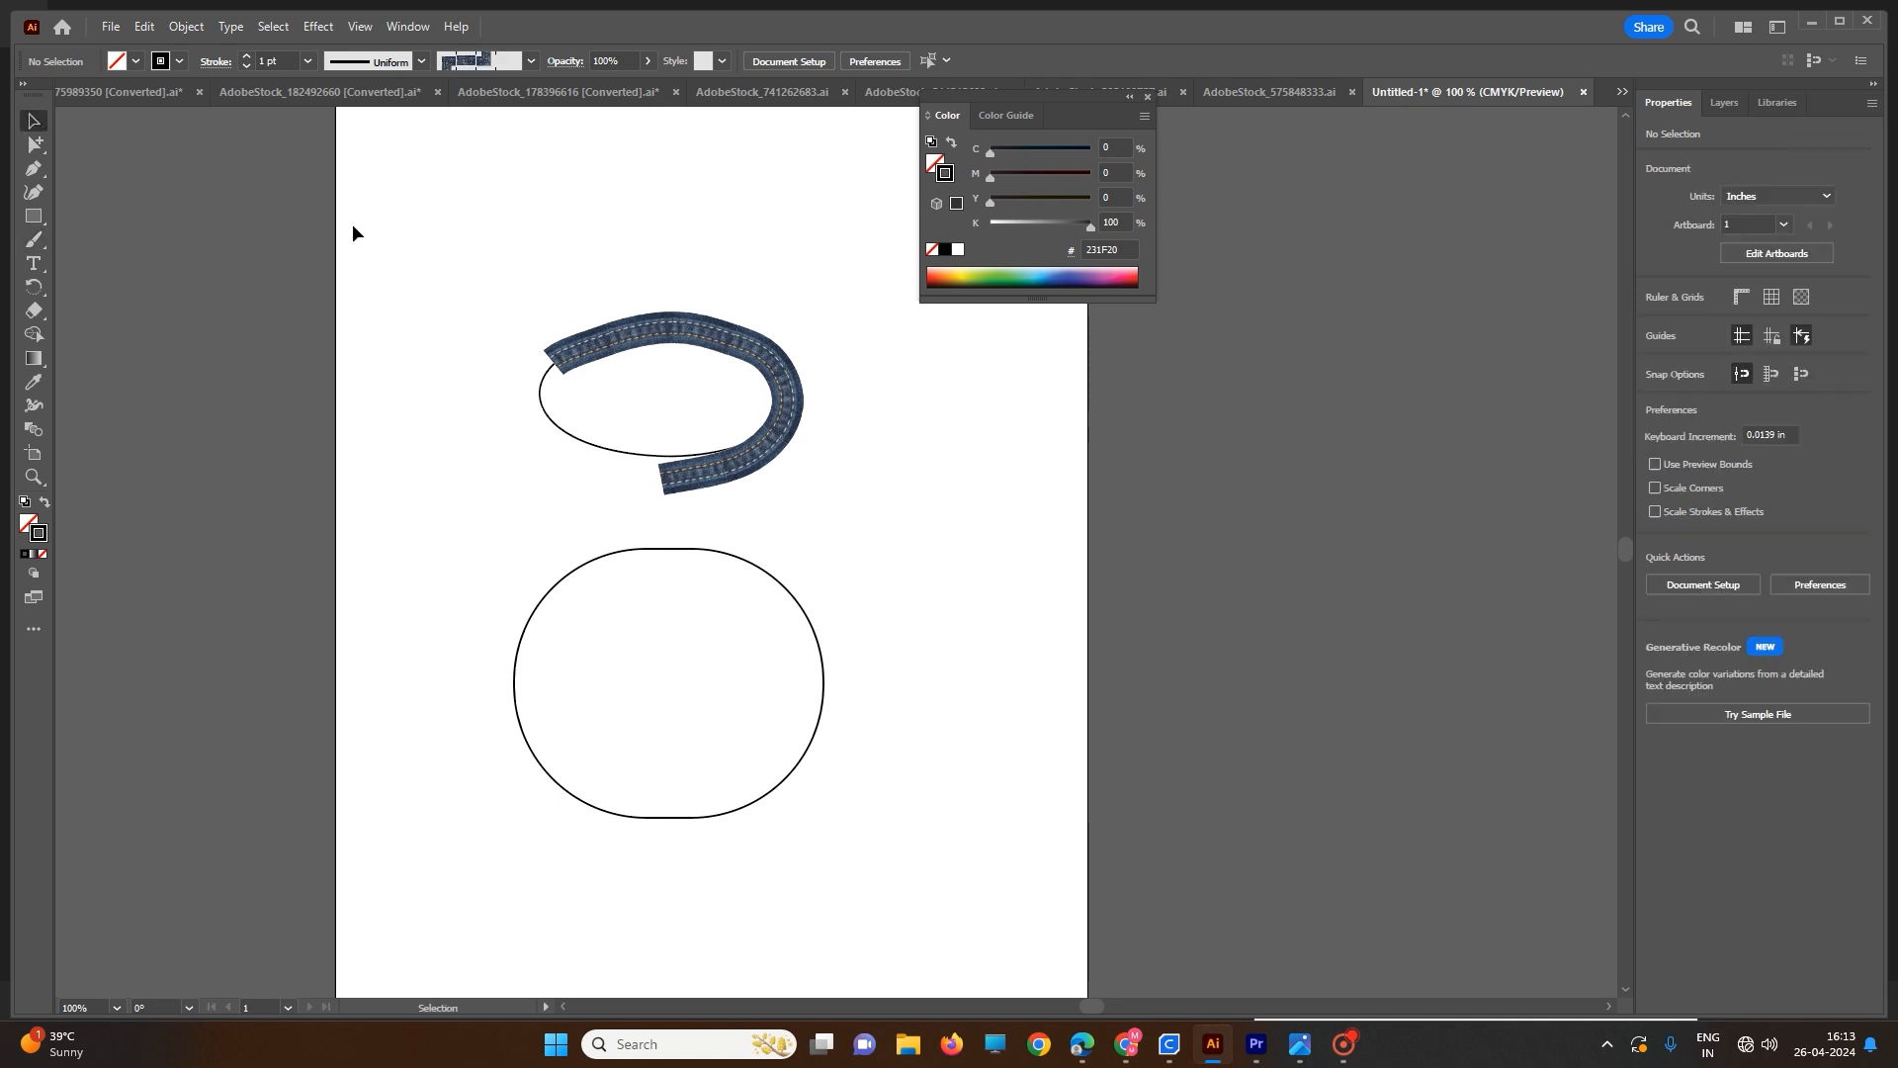
click(609, 326)
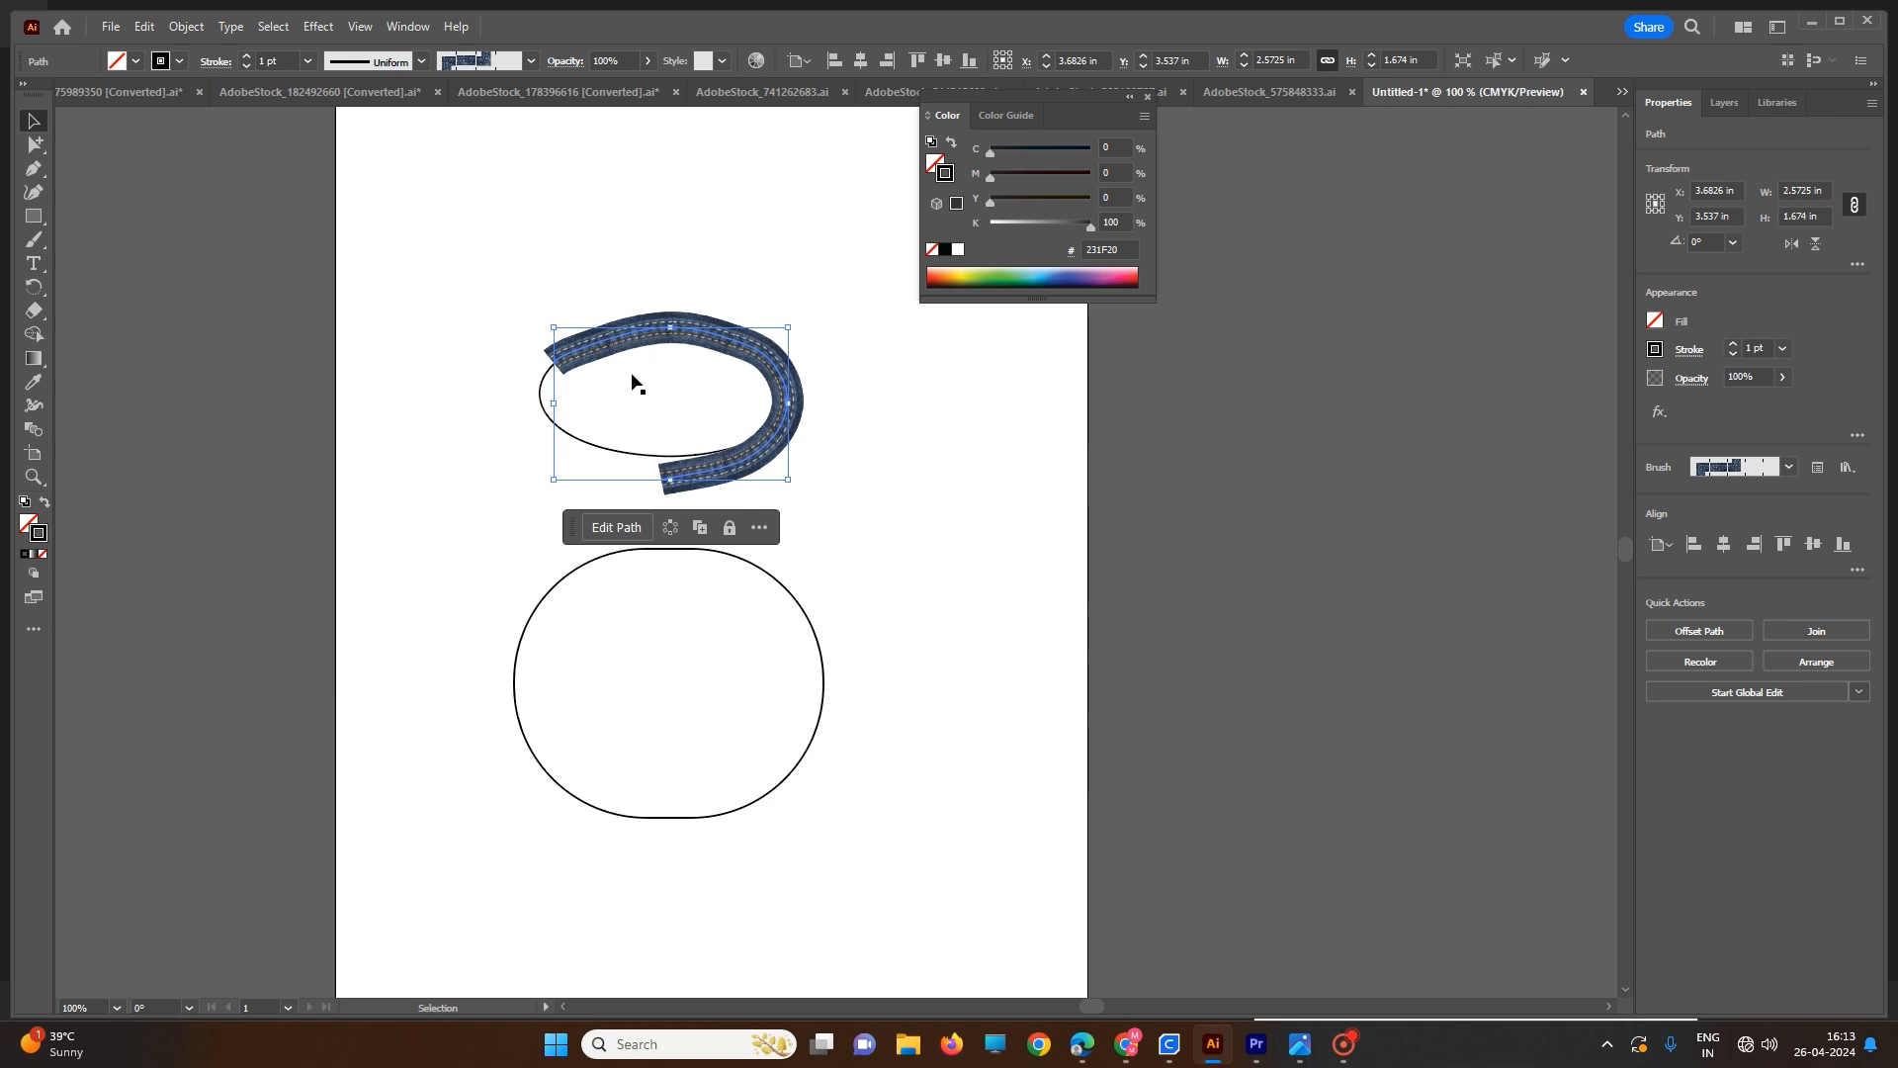
click(476, 61)
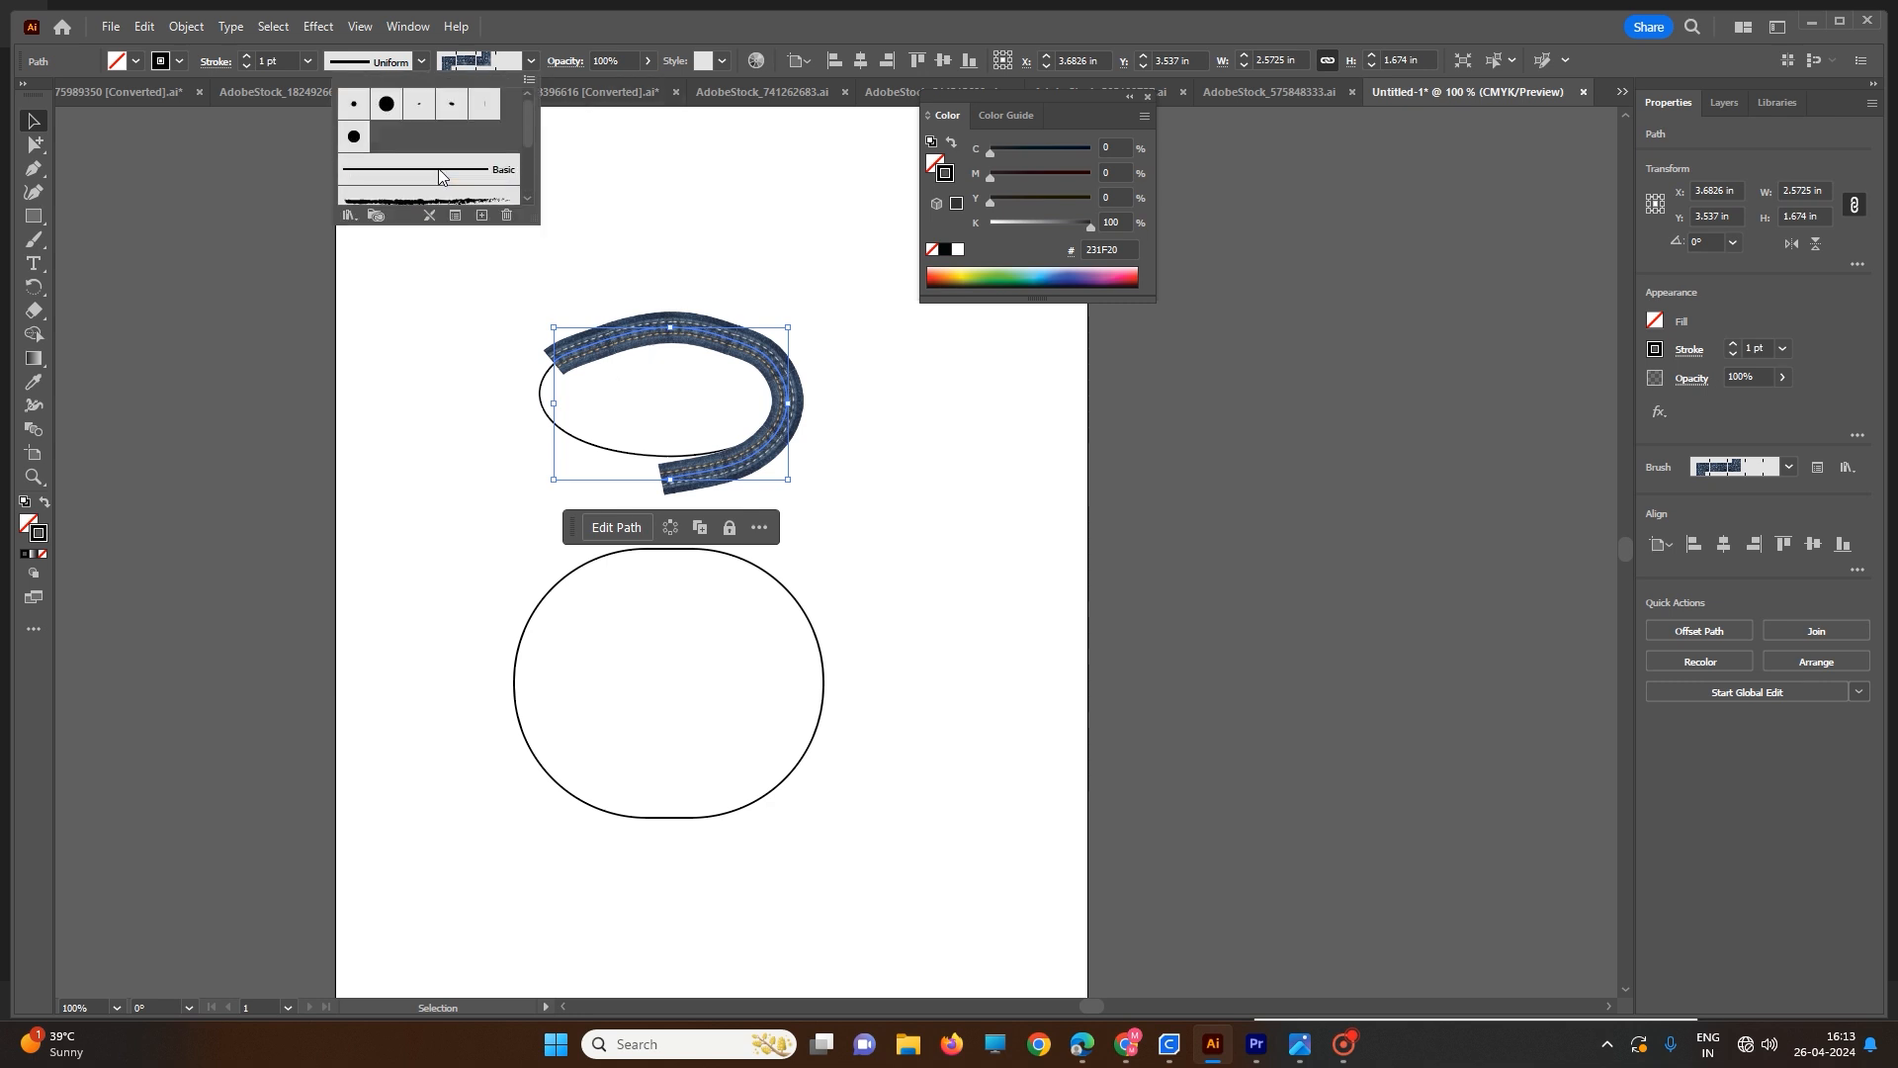
click(439, 180)
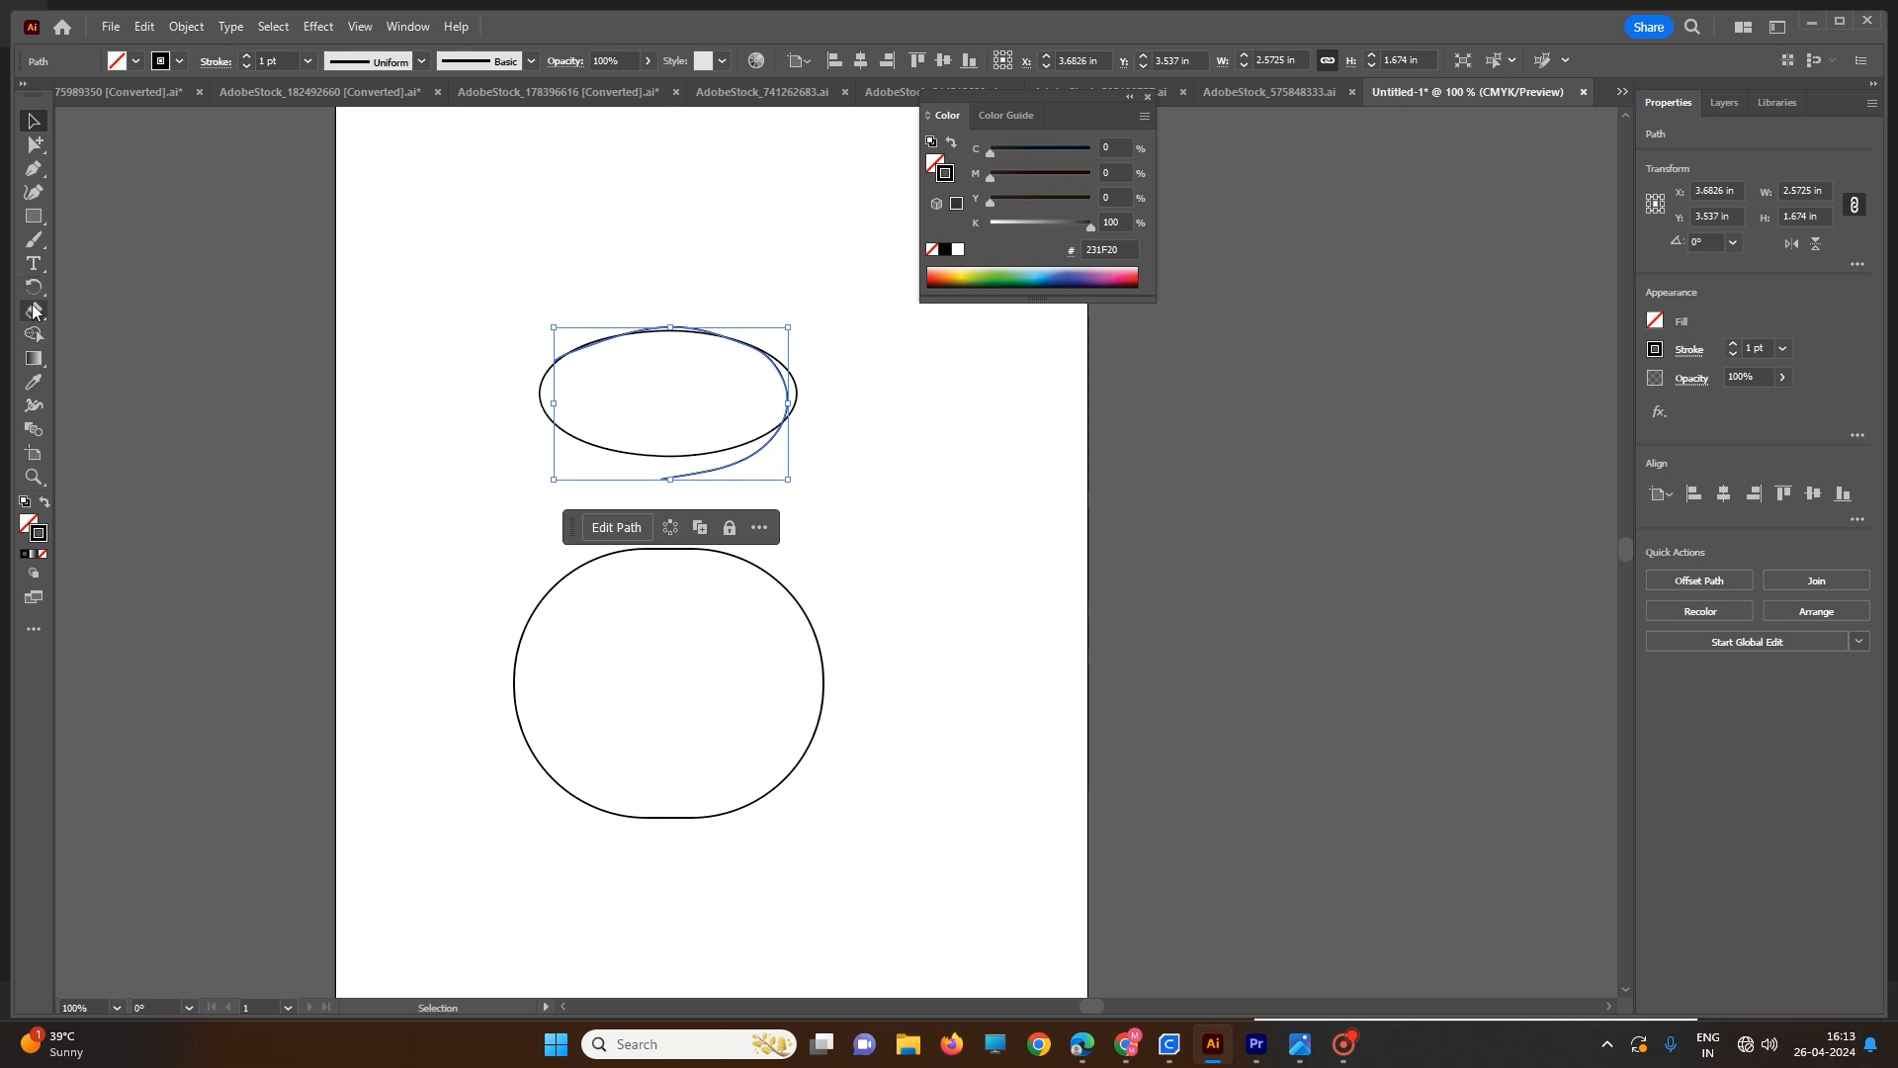
- Paint a looping scribble about 3.6 by 2.9 in above and beside the ellipse with the denim pattern brush
click(35, 242)
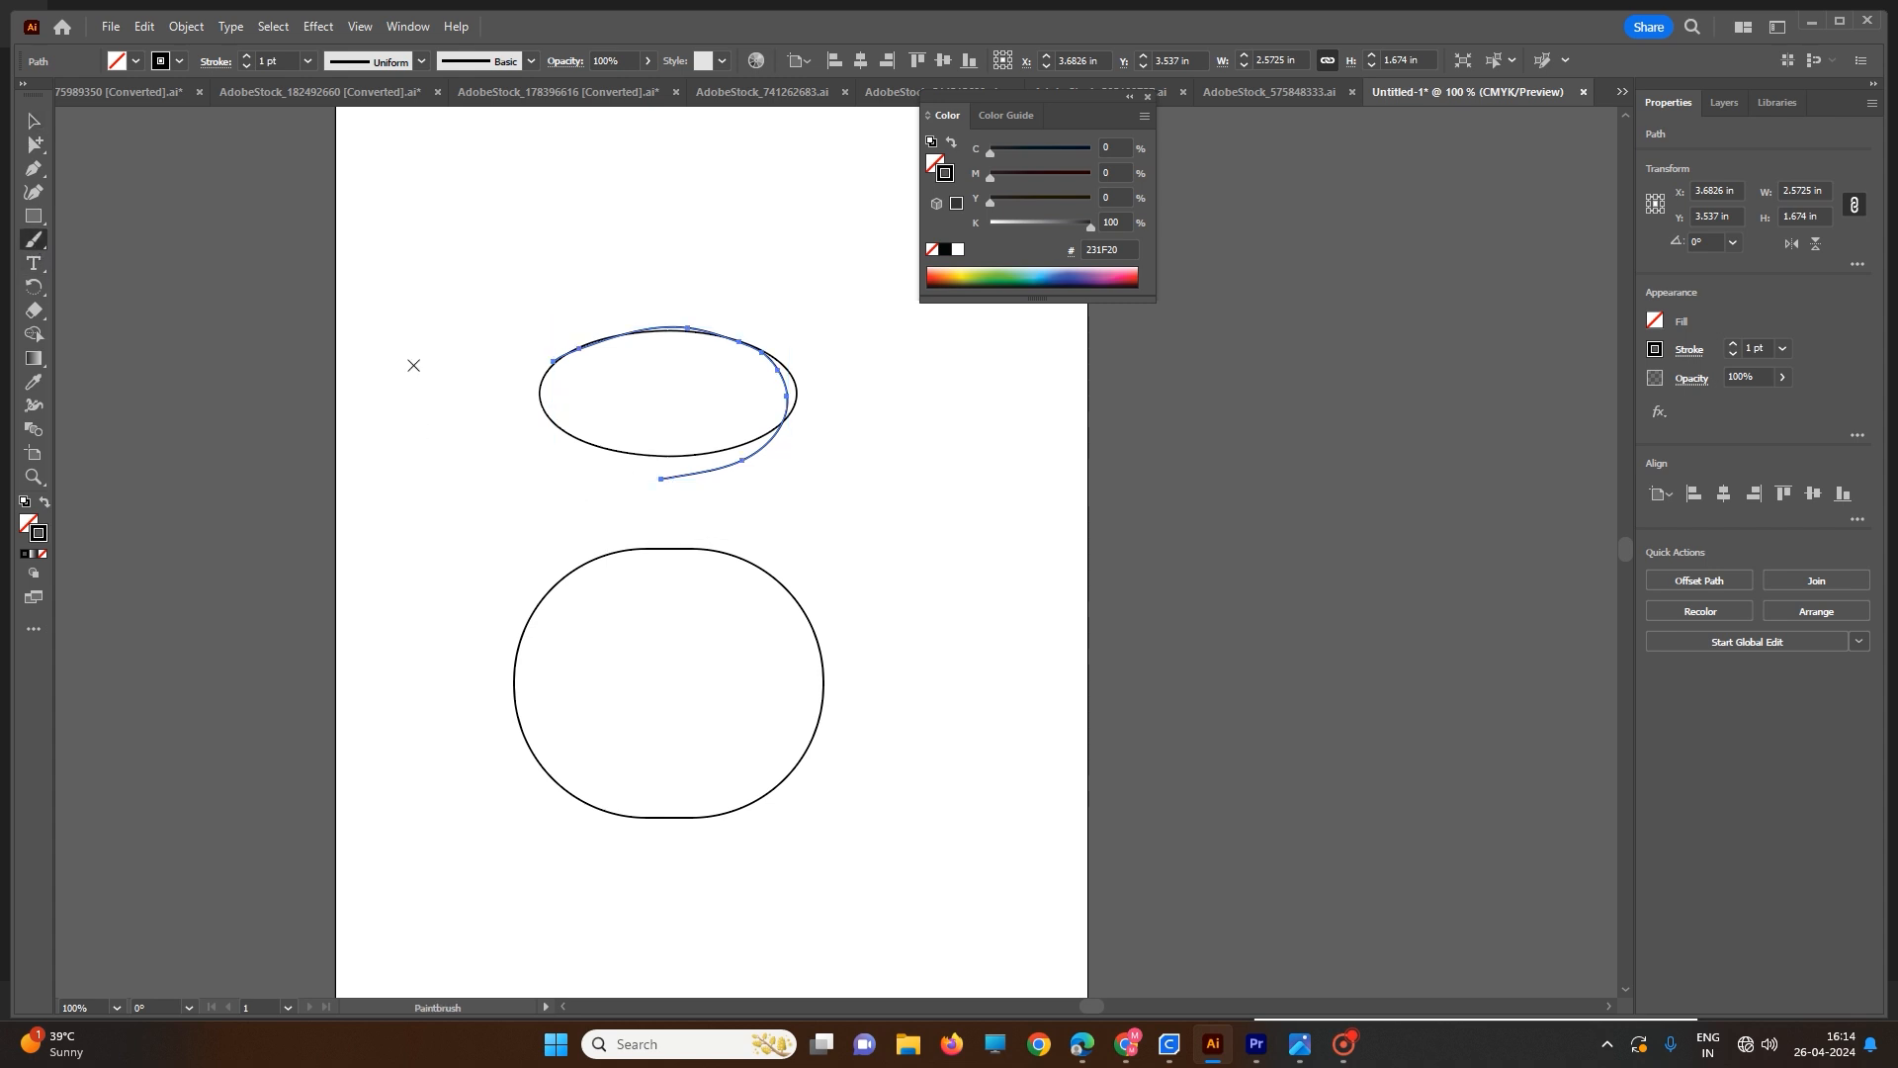
mouse_move(413, 365)
mouse_down()
mouse_move(416, 439)
mouse_move(478, 402)
mouse_move(412, 347)
mouse_move(508, 229)
mouse_move(559, 280)
mouse_move(656, 229)
mouse_move(511, 173)
mouse_up()
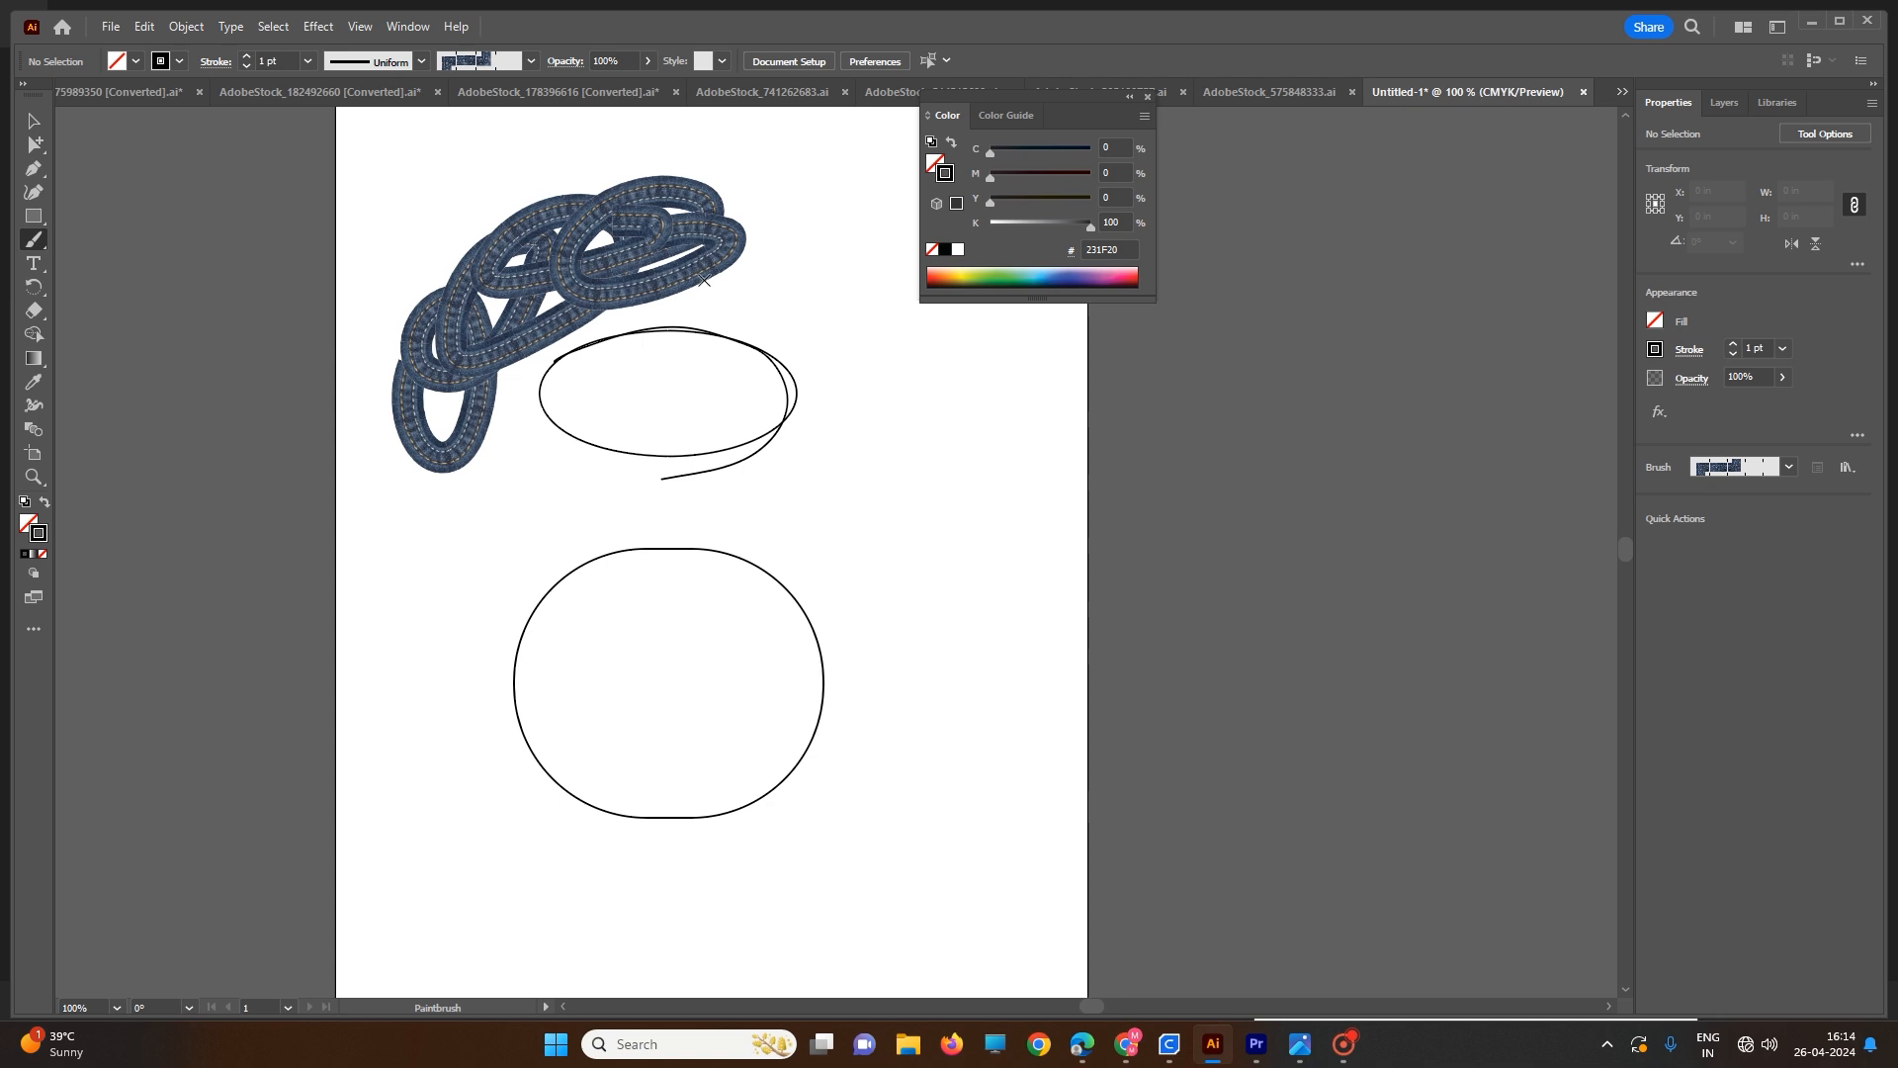
- Raise the stroke weight to 5 pt and paint a thick S-shaped denim stroke between the ellipse and the rounded rectangle
click(218, 63)
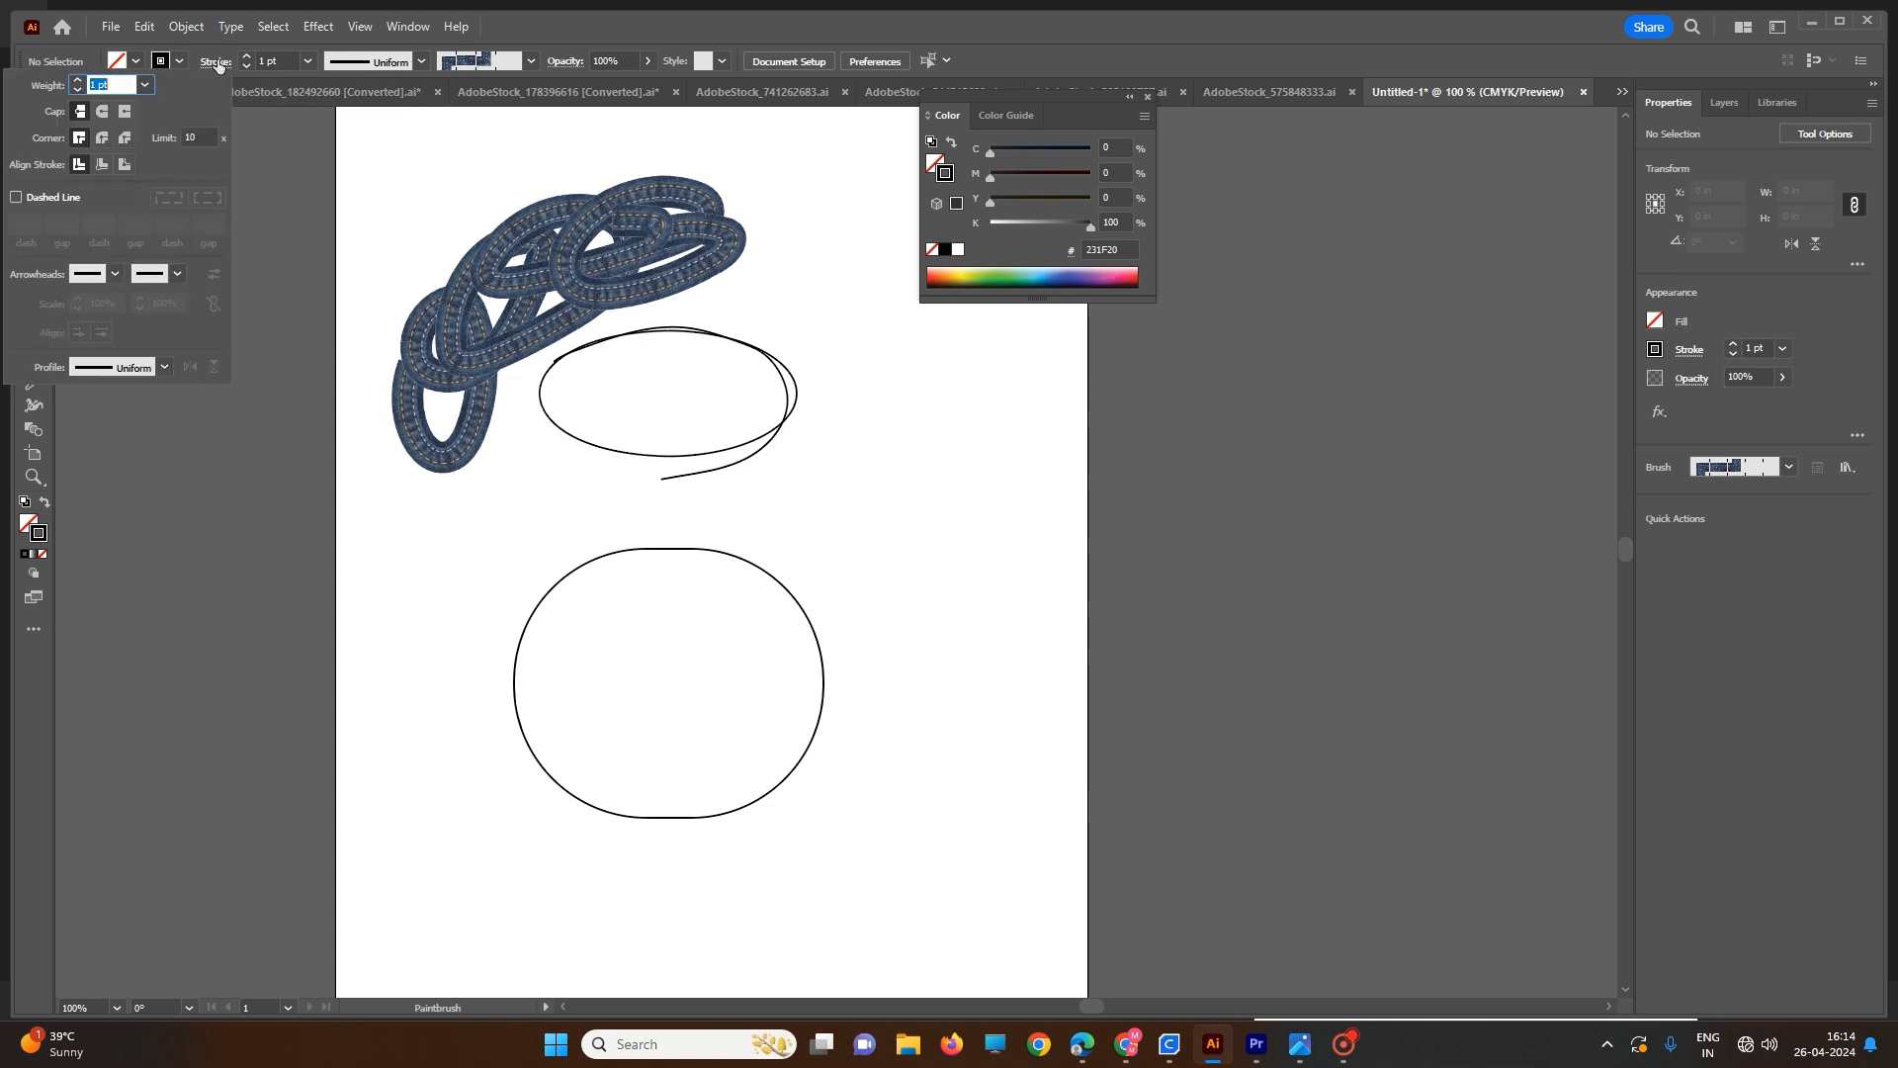
click(79, 81)
click(79, 82)
click(79, 81)
click(79, 81)
click(435, 356)
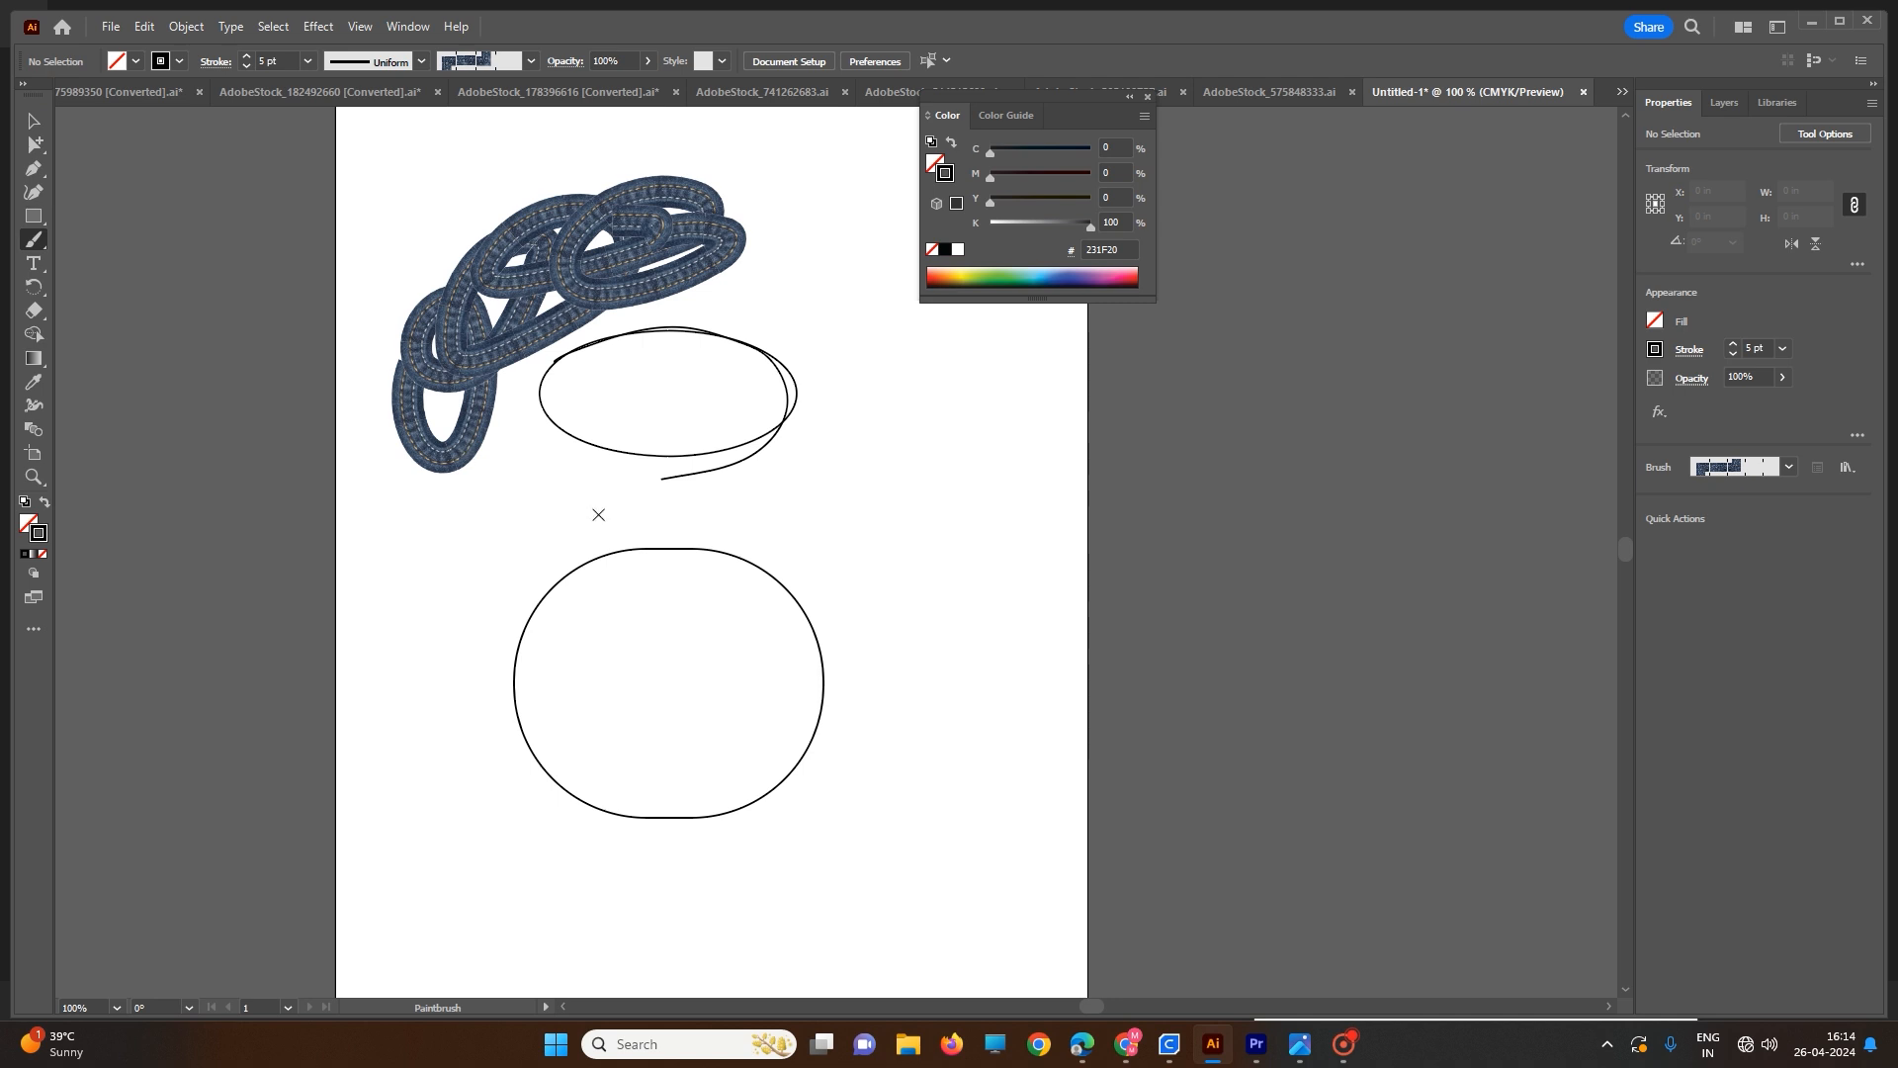
mouse_move(664, 492)
mouse_down()
mouse_move(647, 488)
mouse_move(814, 517)
mouse_move(783, 535)
mouse_up()
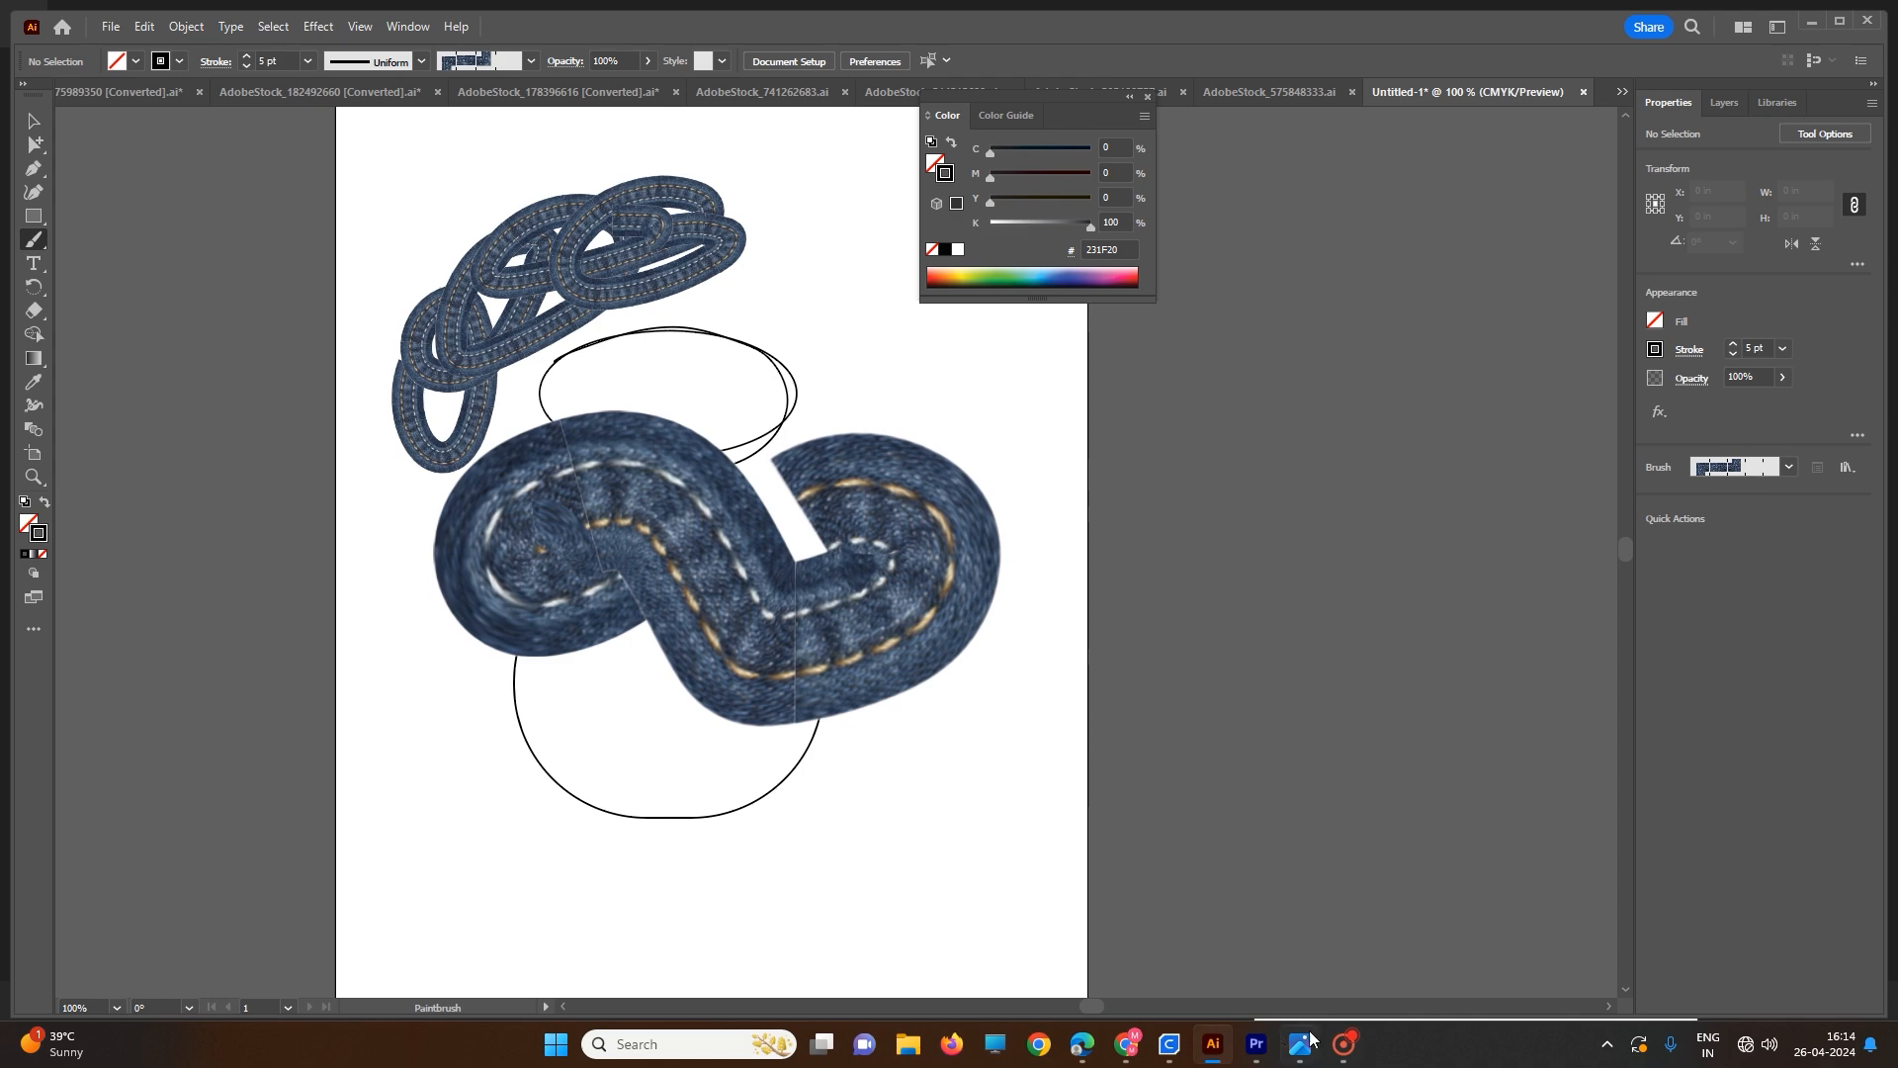
click(1344, 1043)
click(1379, 997)
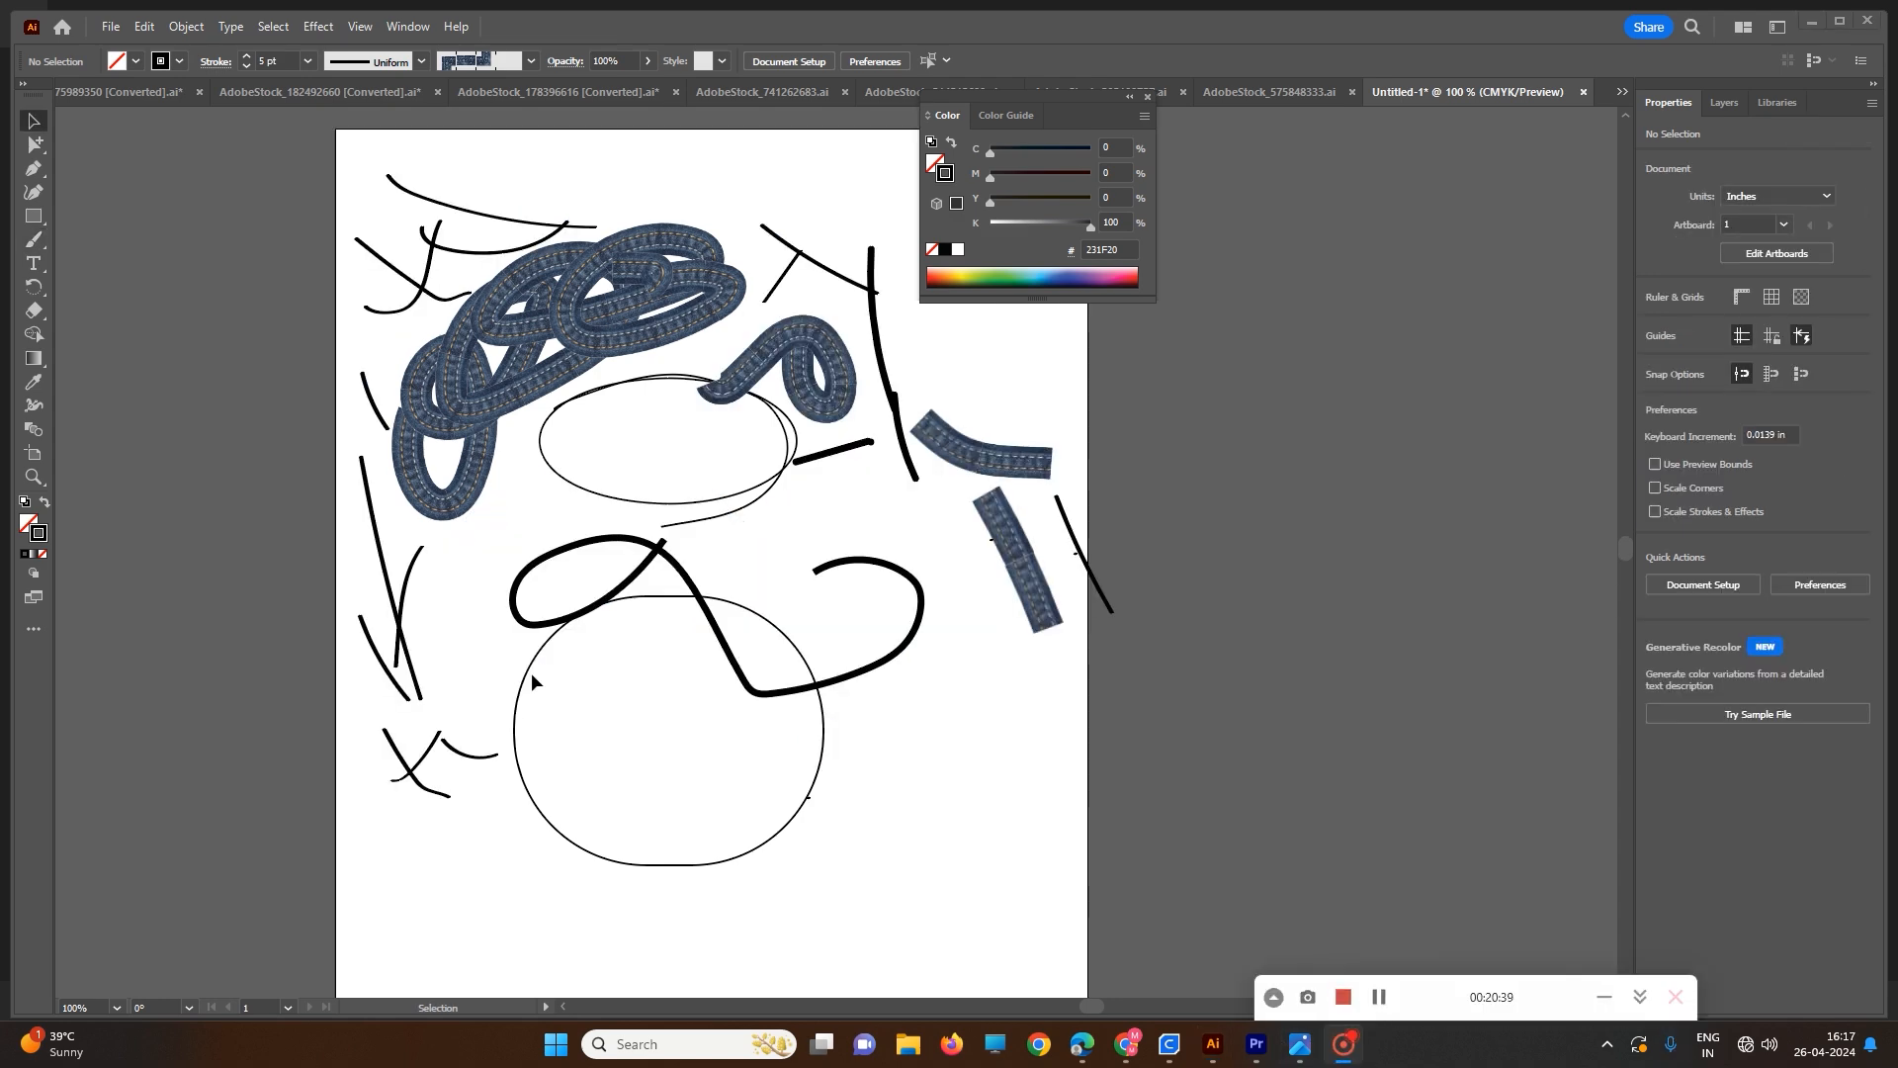
- Paint a looped denim stroke about 2.4 by 2.2 in overlapping the rounded rectangle and switch its brush to Basic
click(36, 241)
mouse_move(487, 523)
mouse_down()
mouse_move(477, 622)
mouse_move(505, 672)
mouse_move(613, 707)
mouse_move(643, 637)
mouse_move(619, 562)
mouse_move(537, 549)
mouse_move(427, 682)
mouse_move(509, 730)
mouse_up()
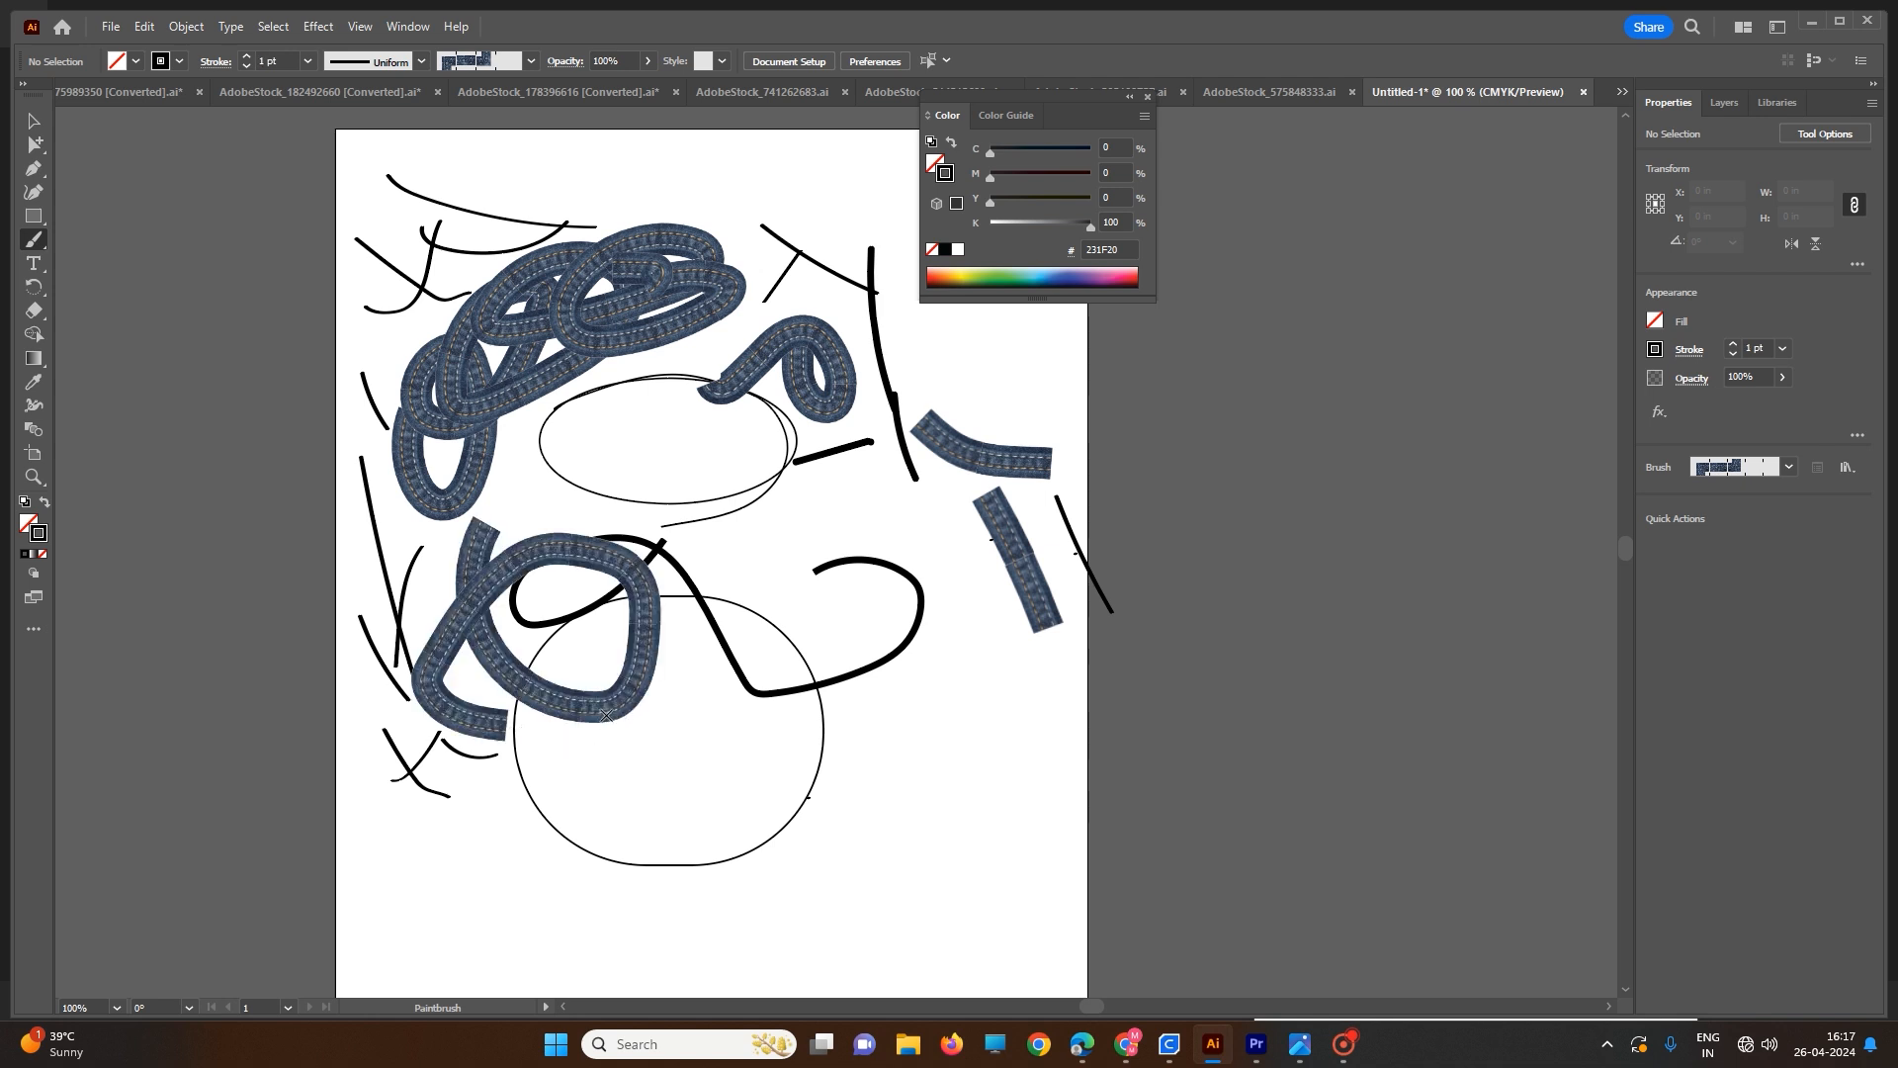
click(34, 121)
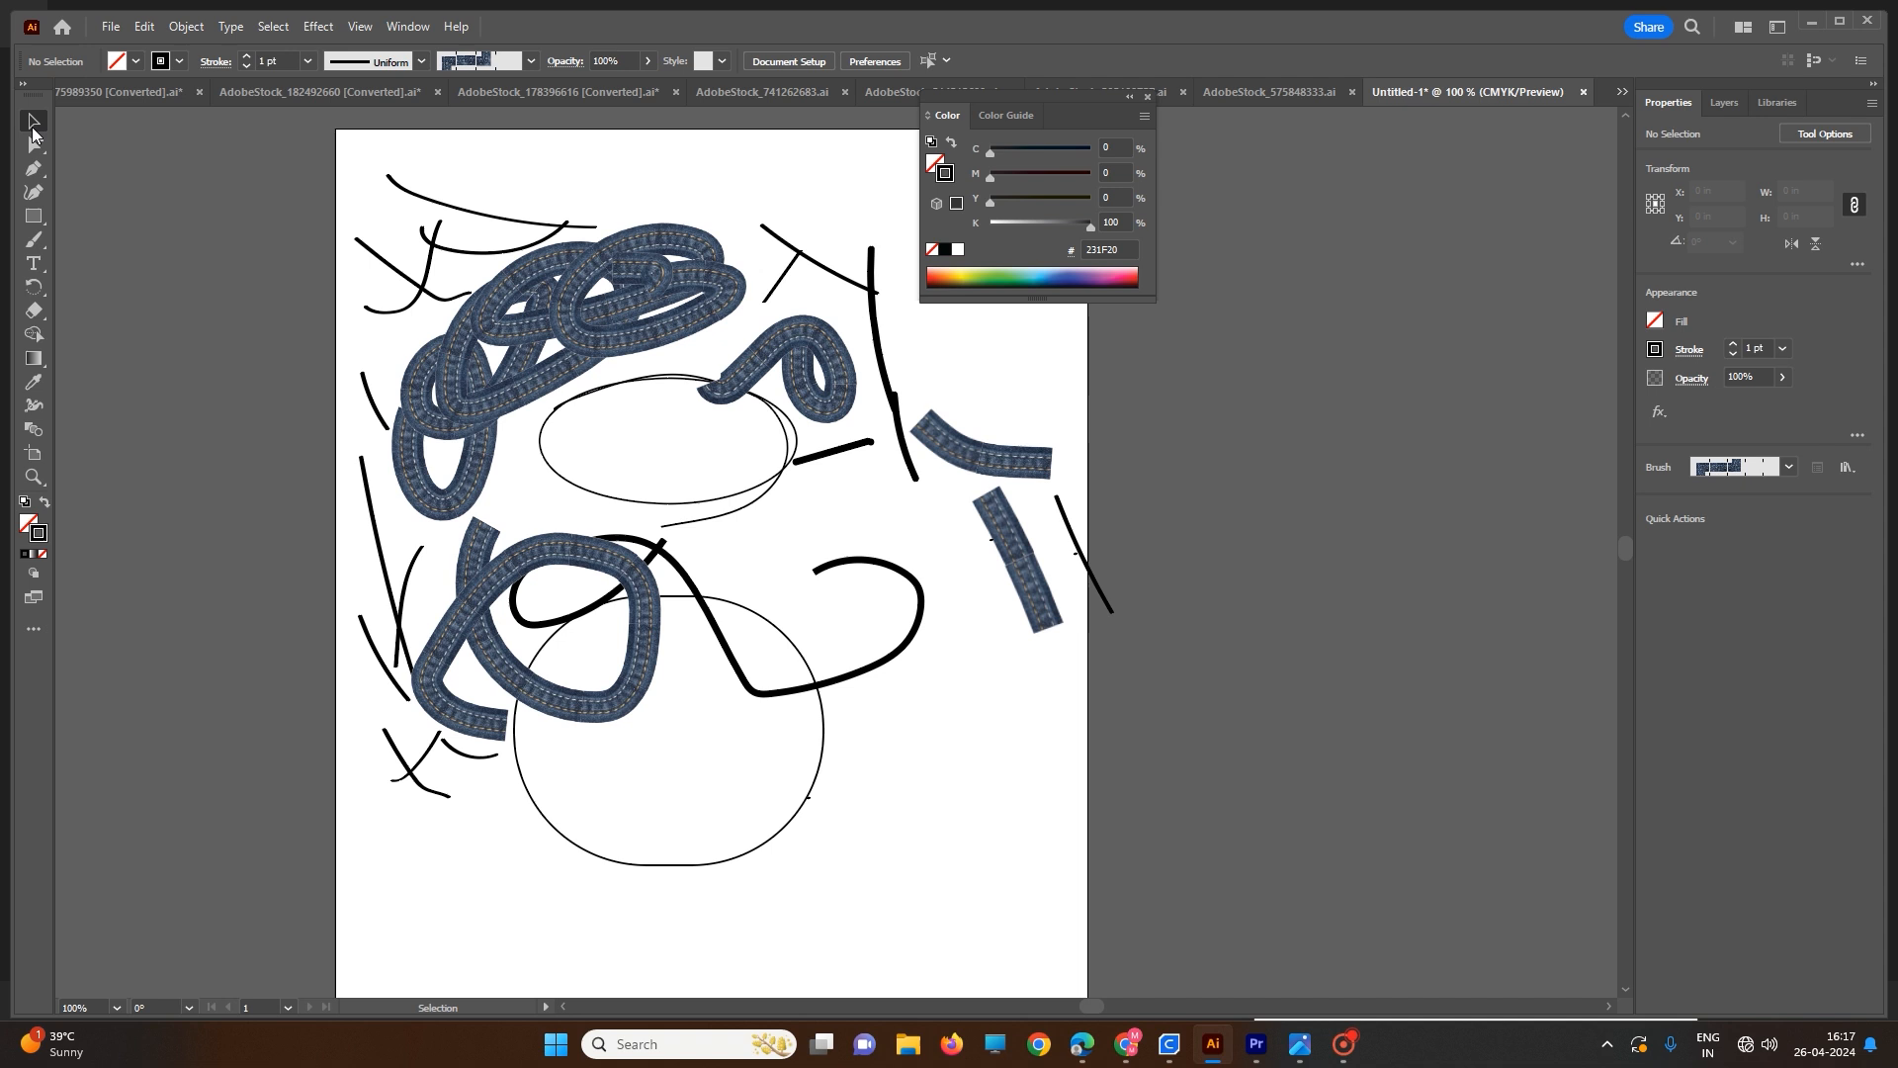
click(499, 648)
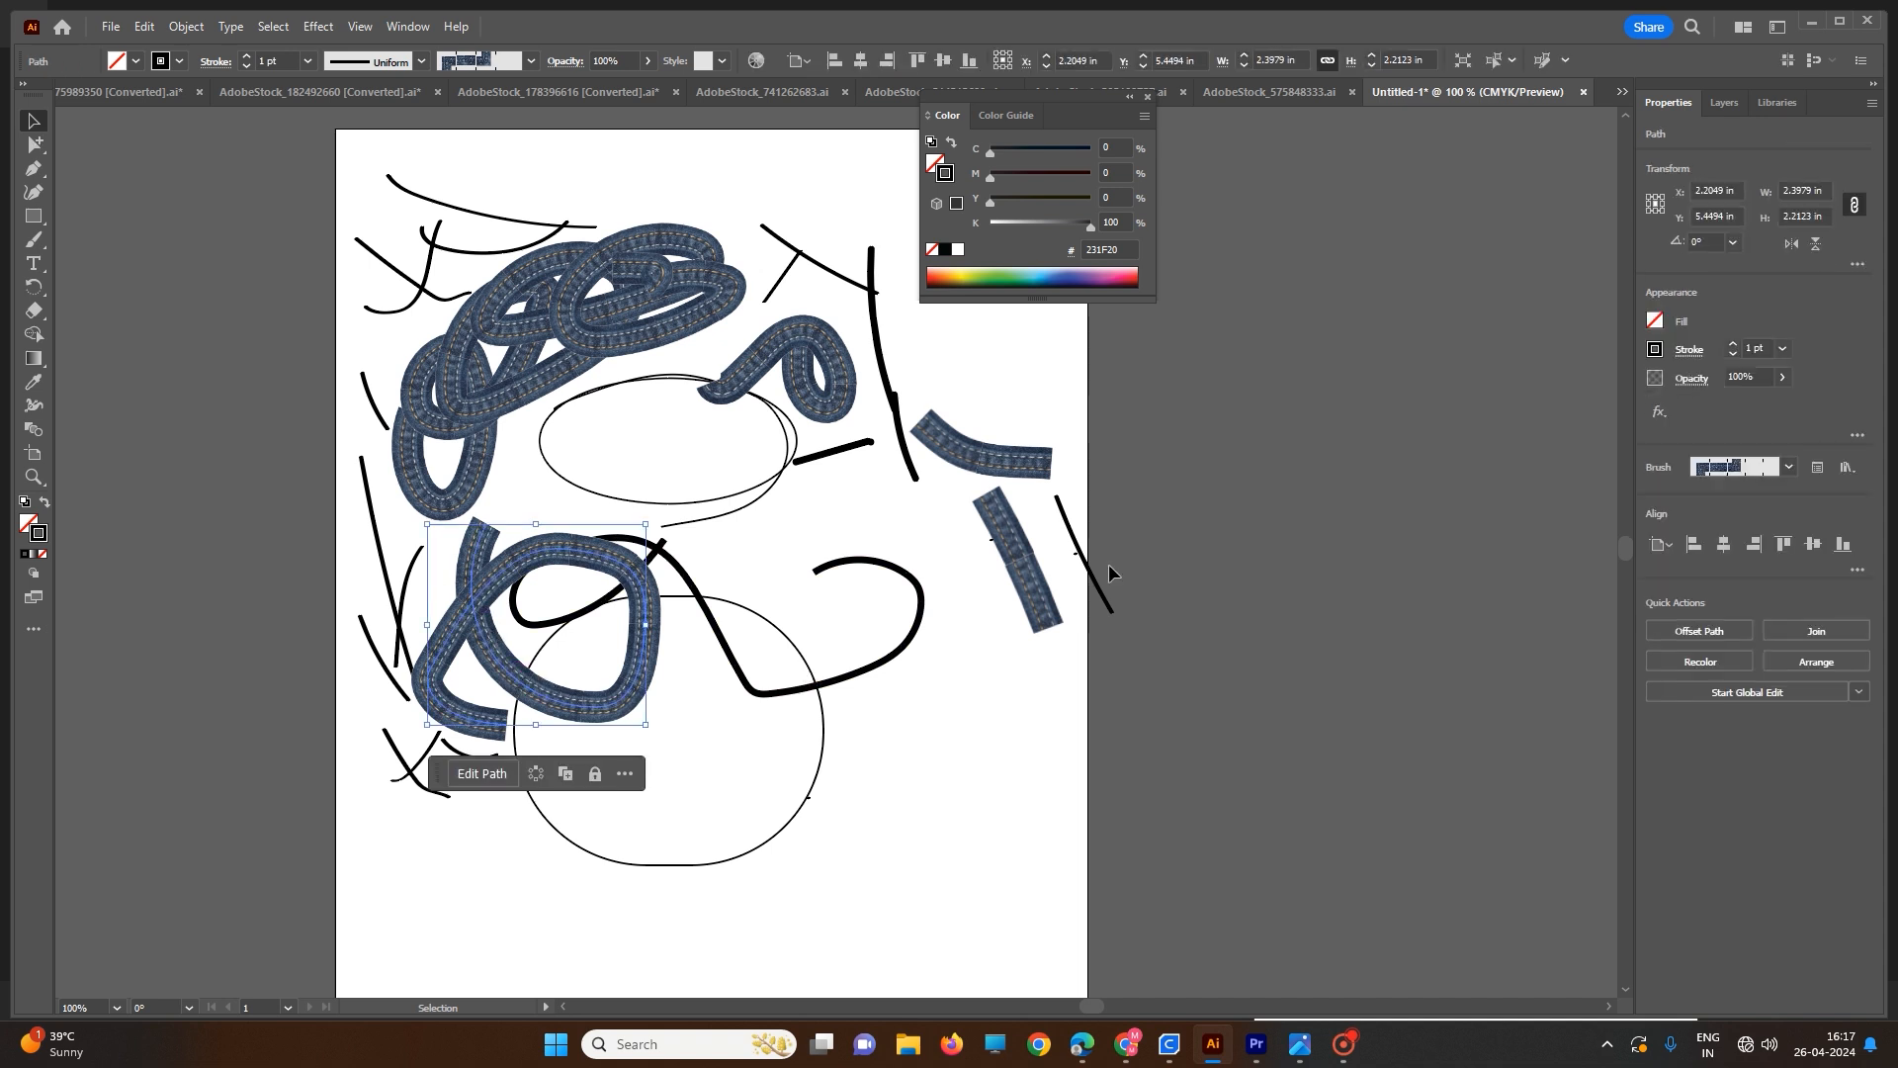
click(1790, 469)
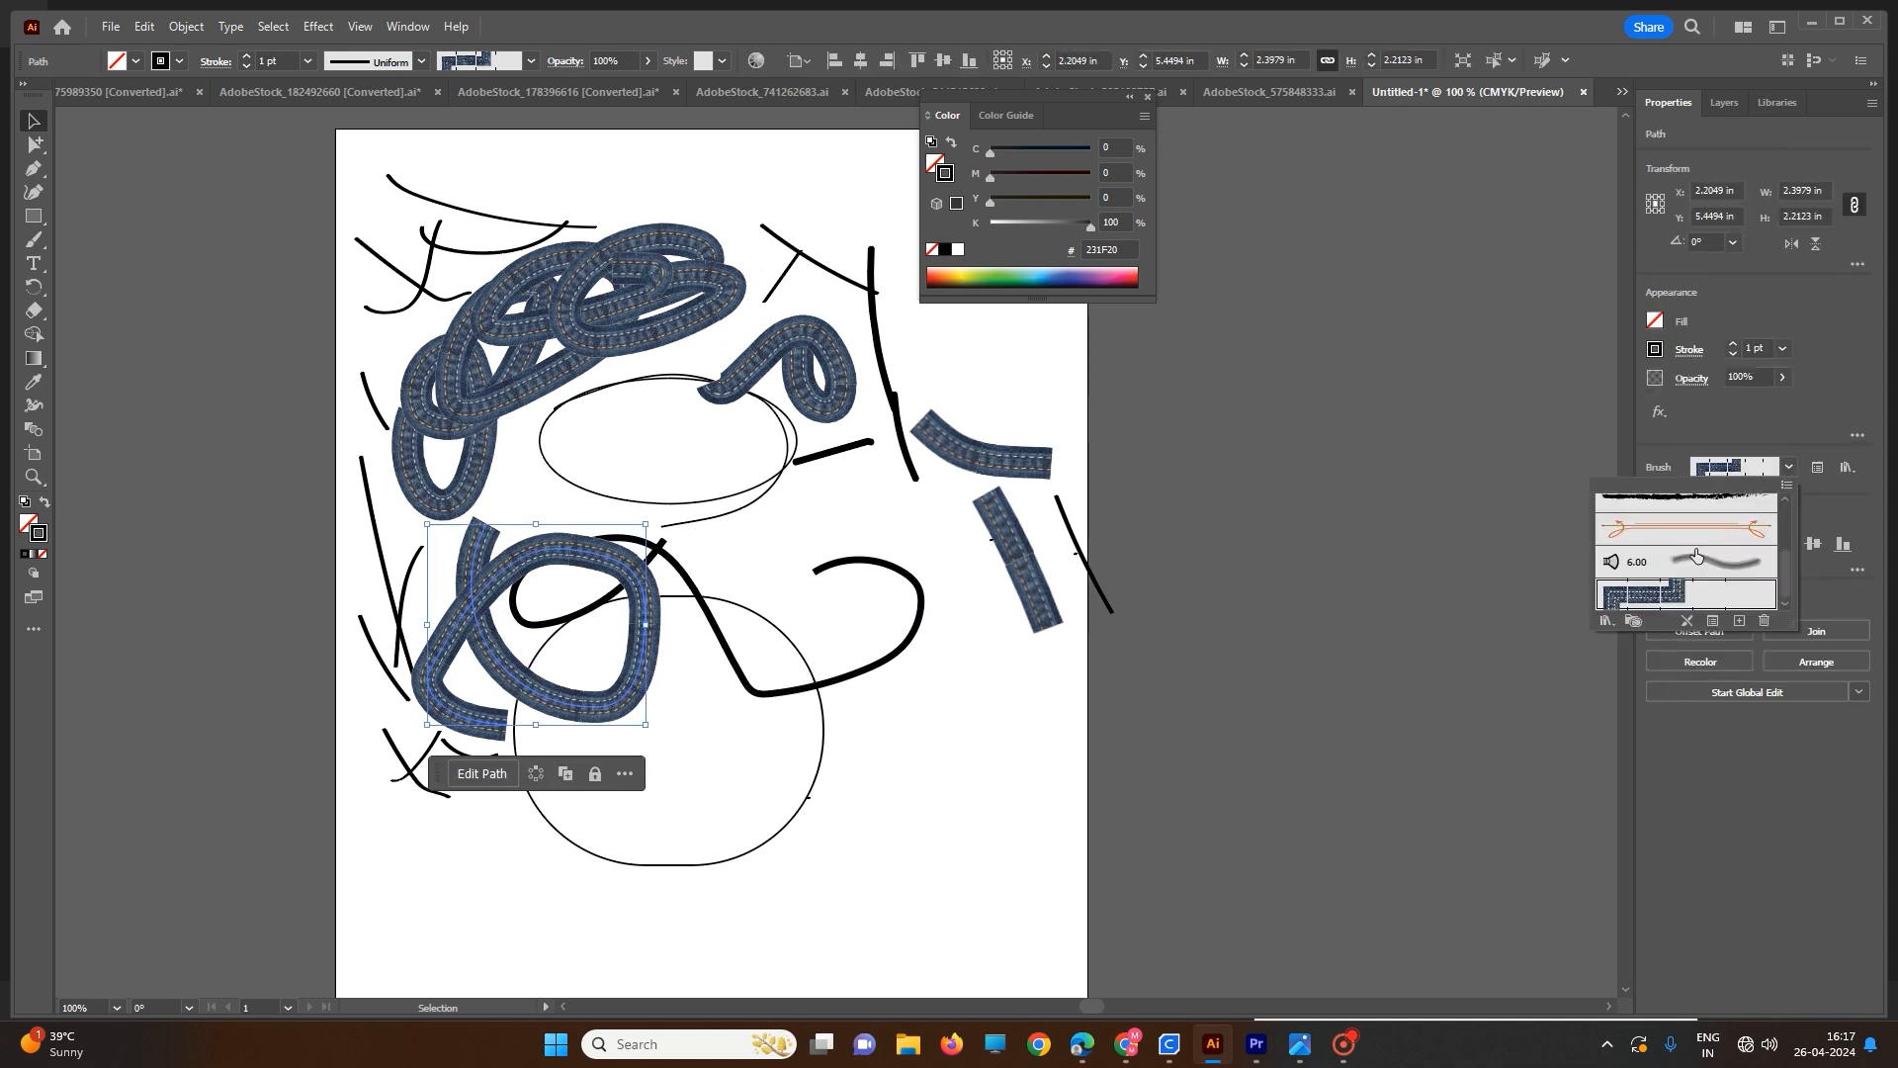
scroll(1664, 573, up, 3)
click(1664, 573)
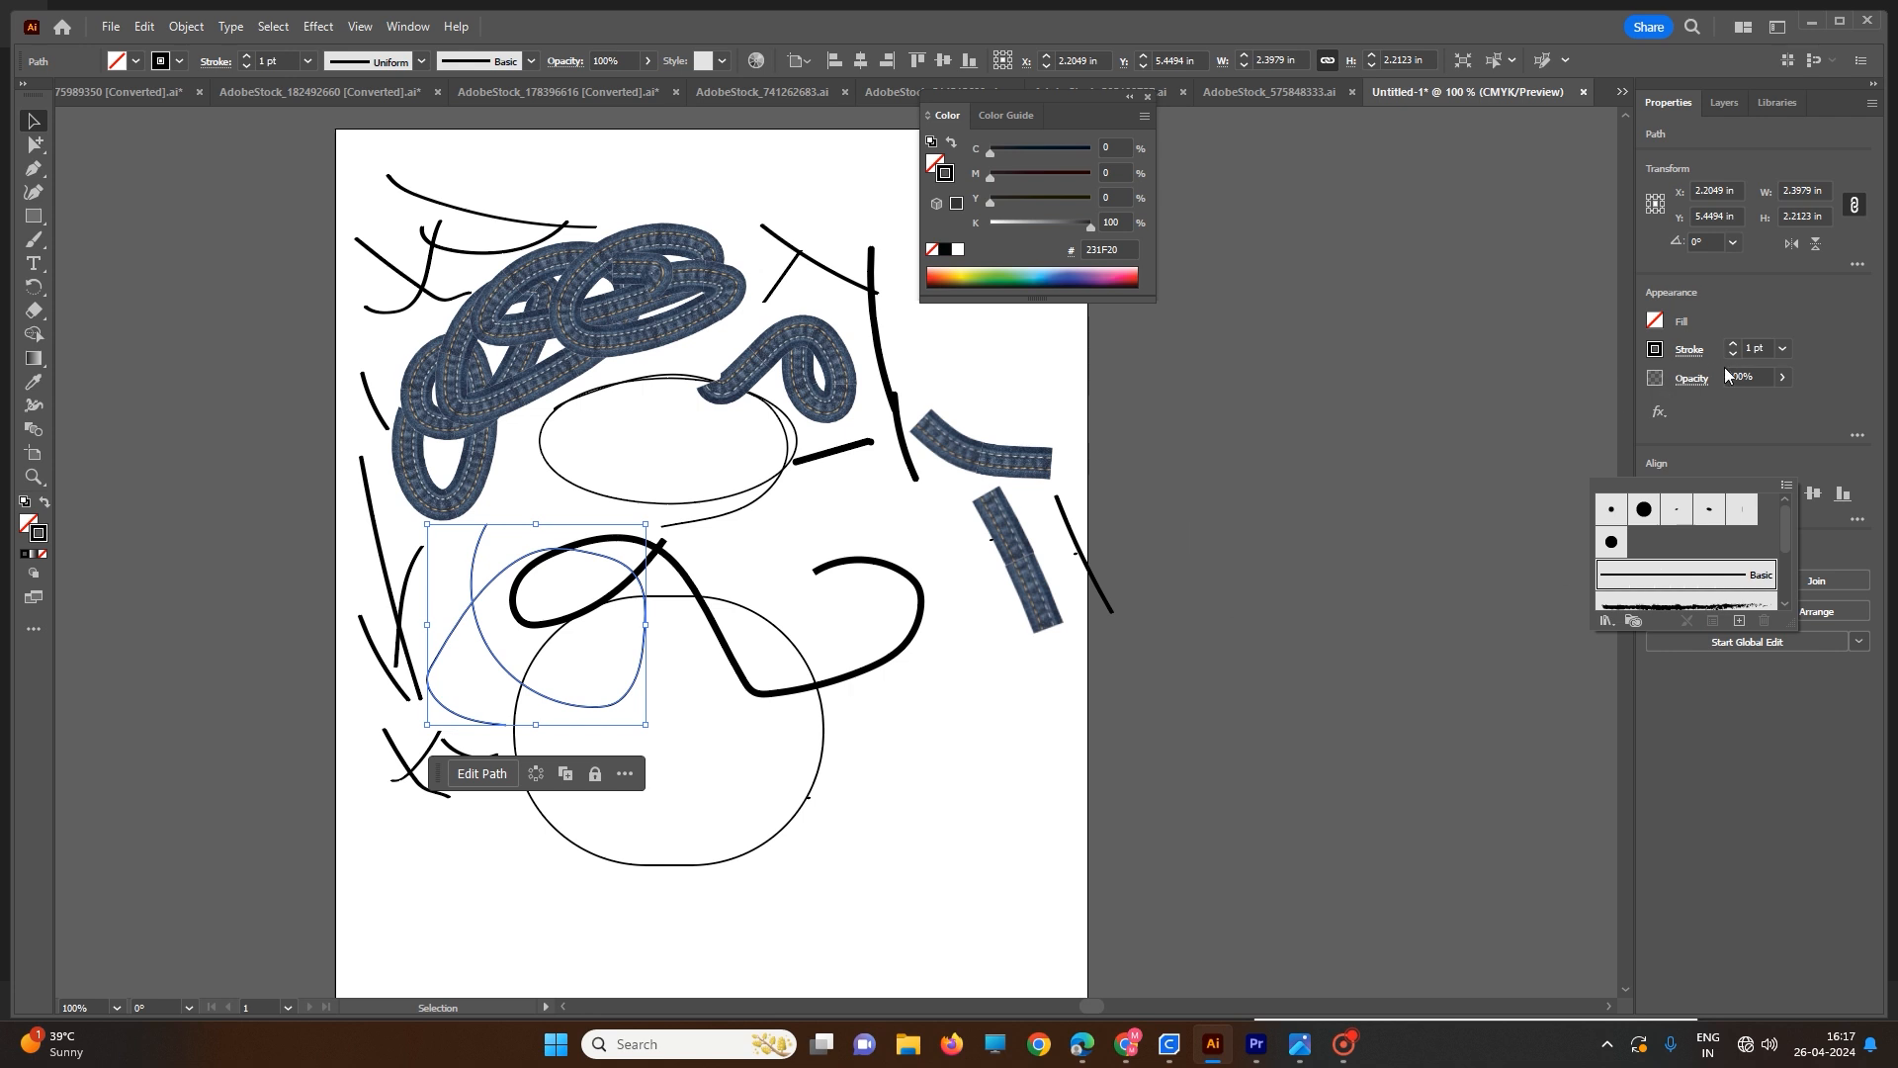
- Try a yellow fill on the looped path and set its fill to the red swatch with M=100 and Y=100
click(1661, 323)
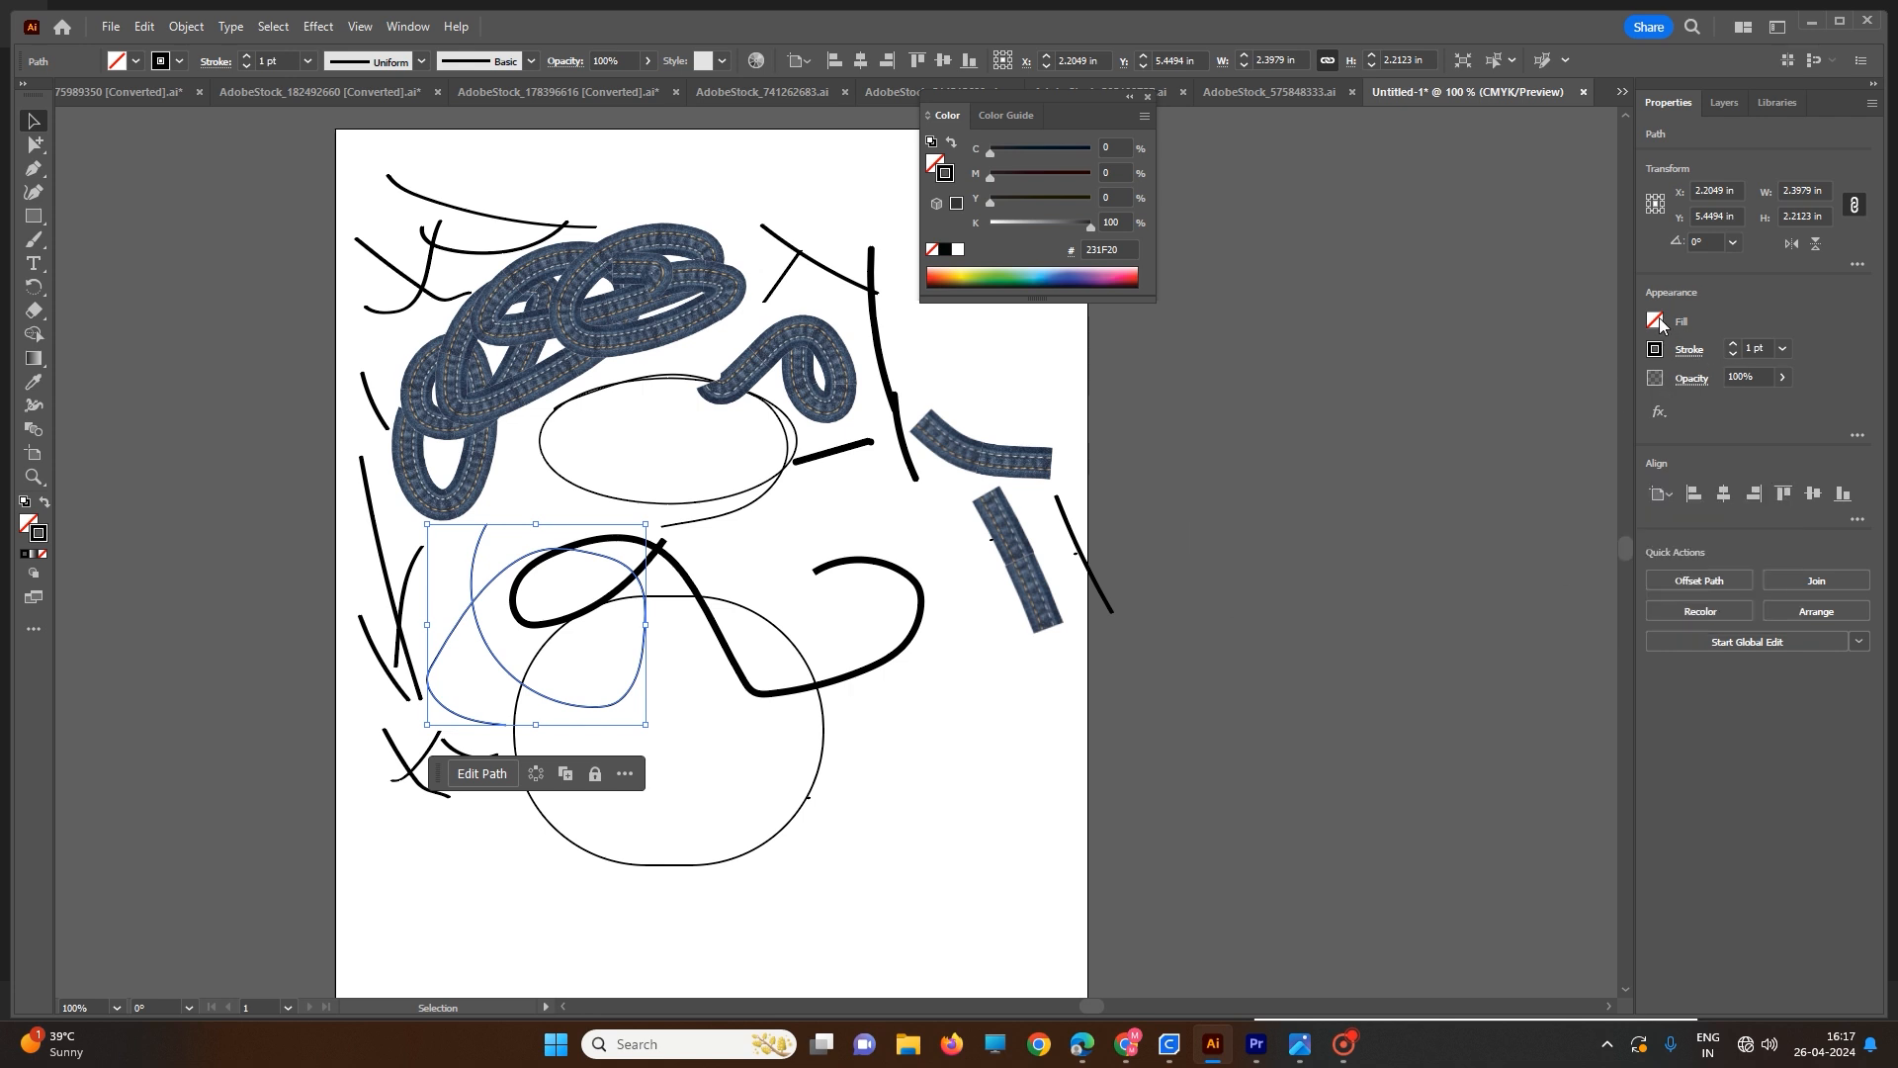
click(1661, 323)
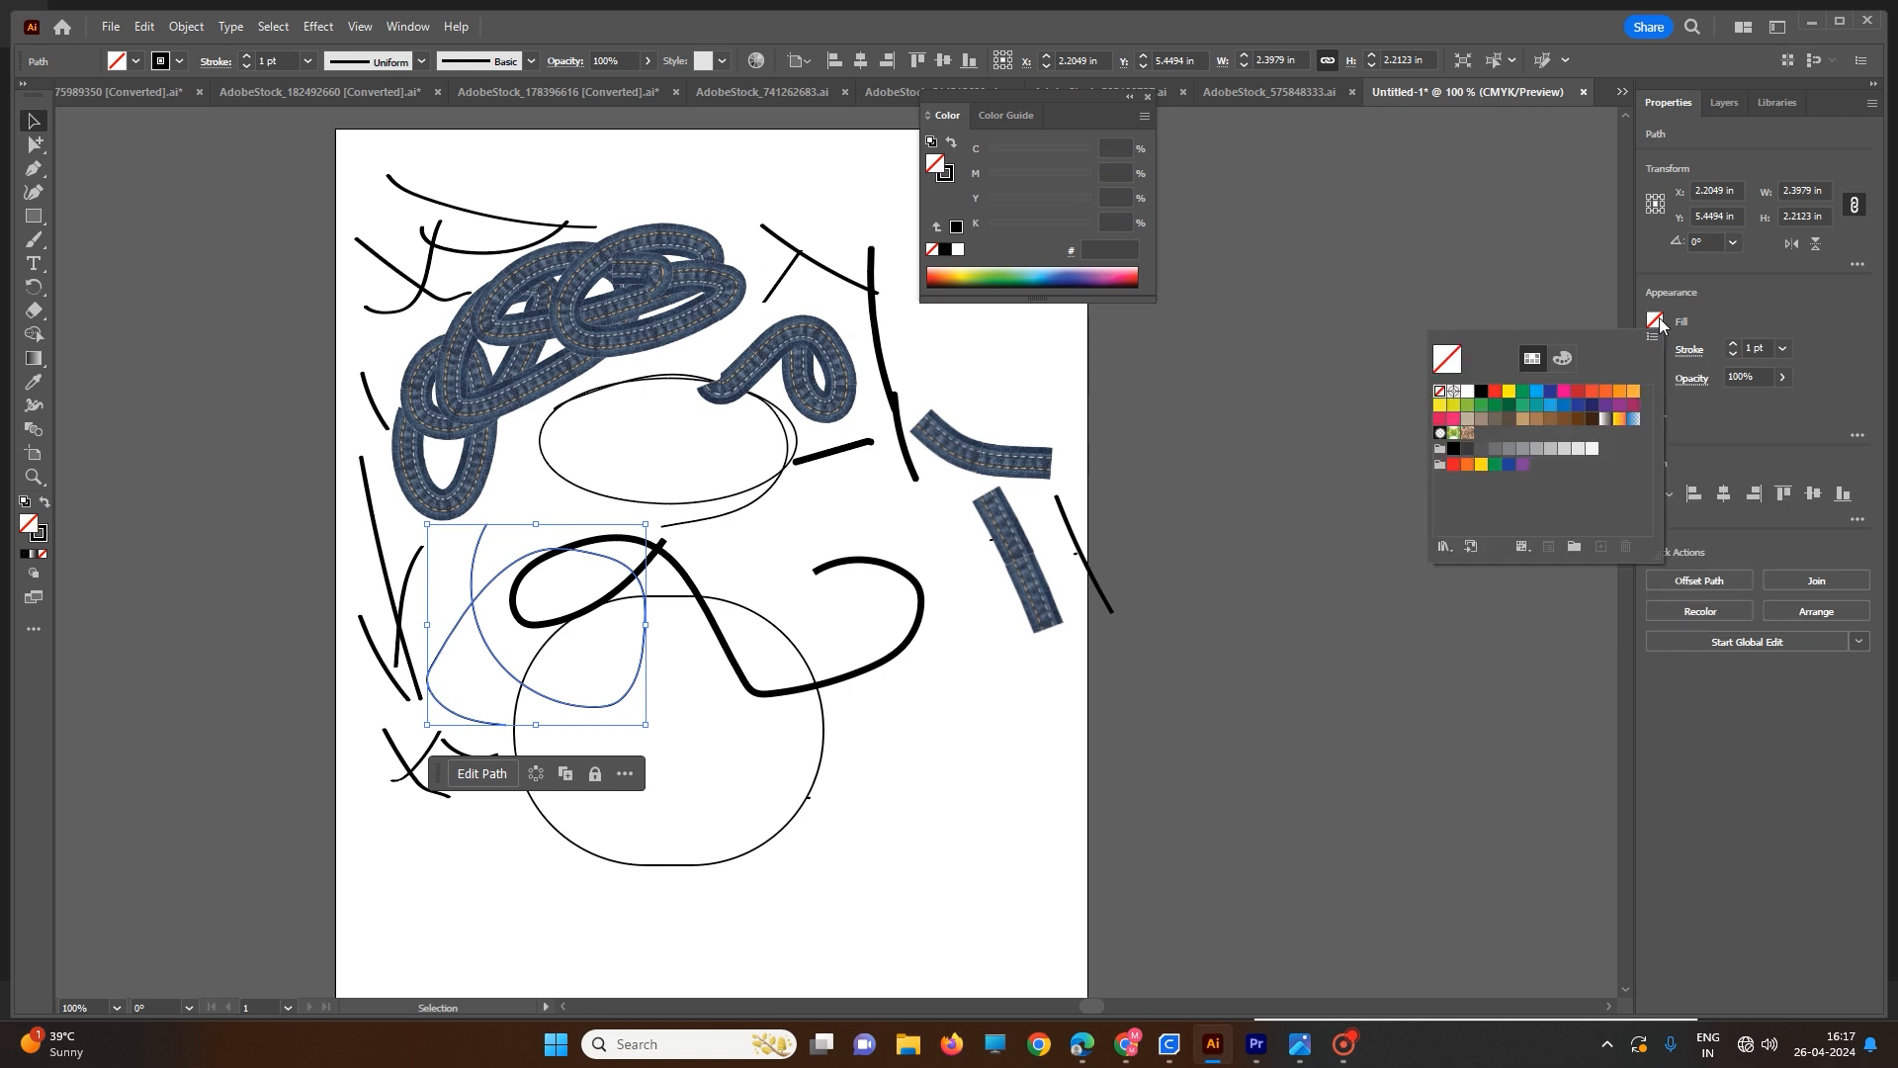
click(1510, 393)
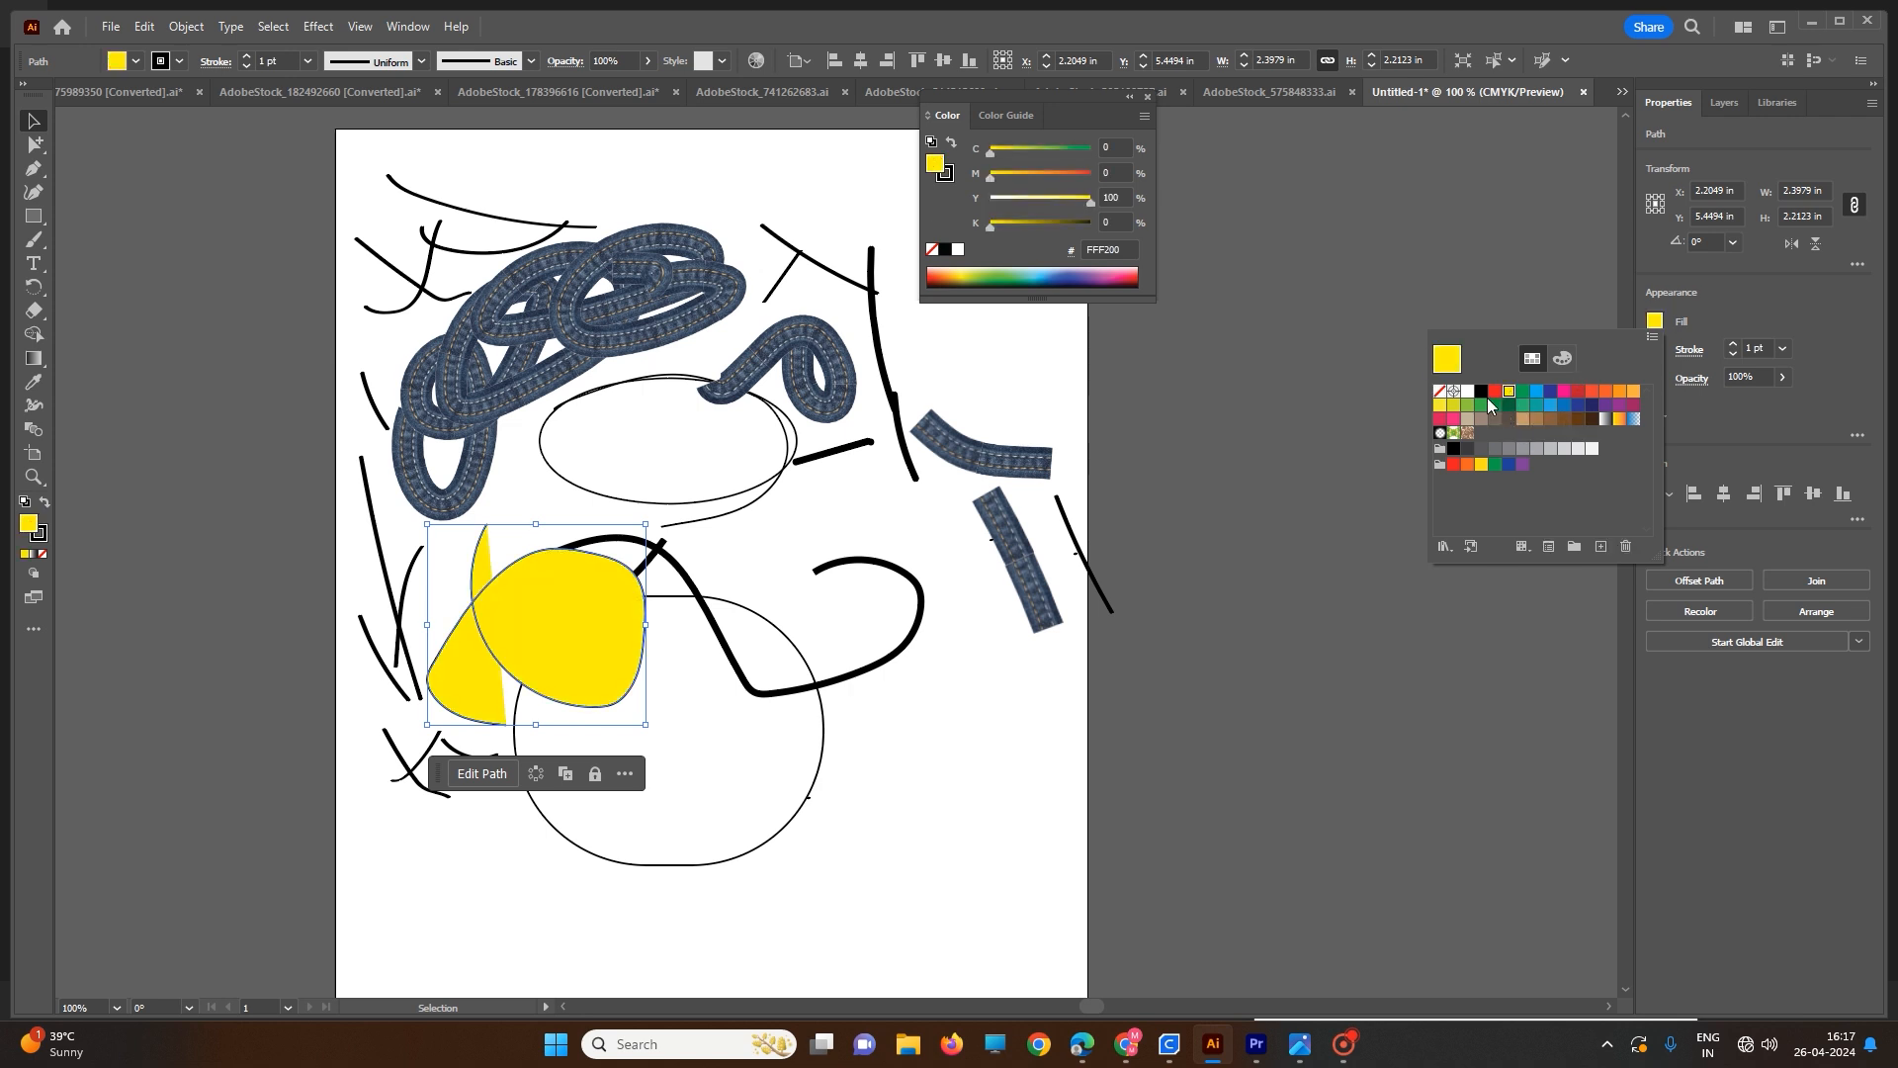
click(1484, 394)
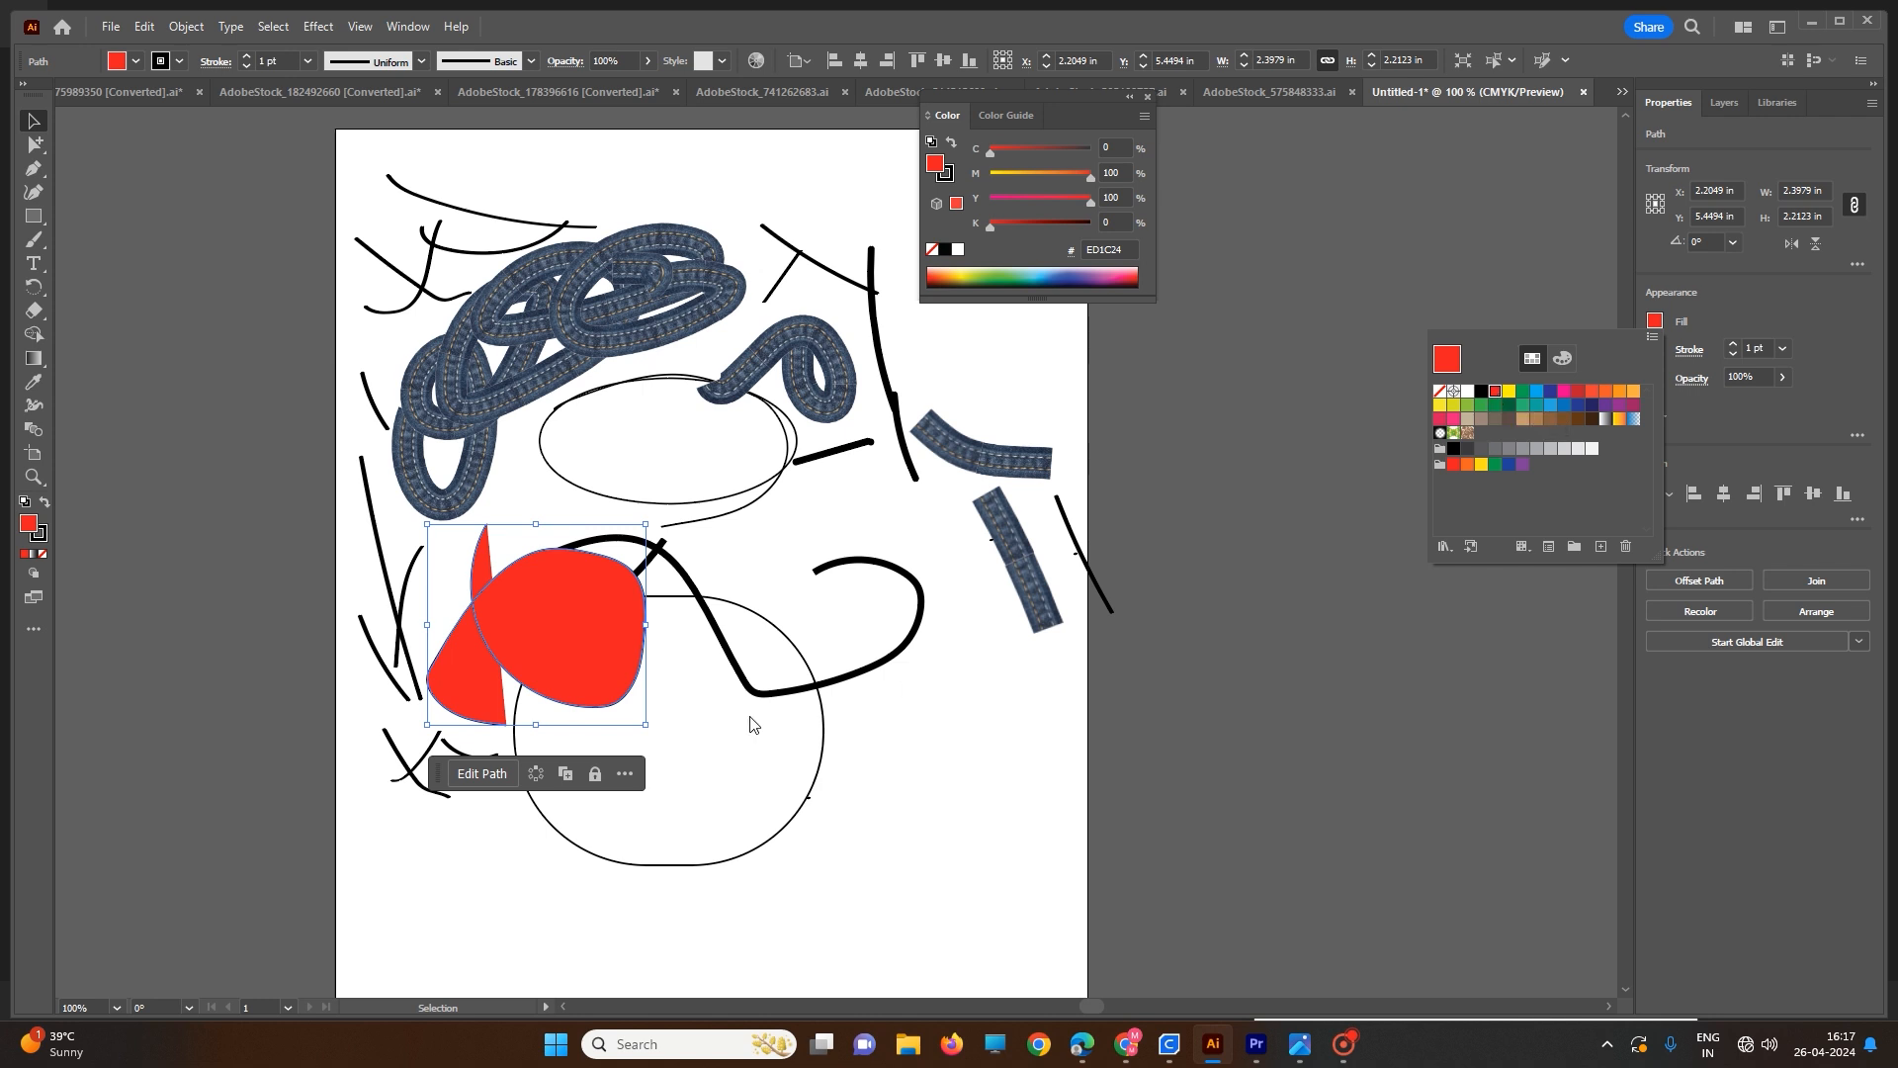
- Try a dark red fill on the large denim scribble and set its fill to the purple swatch with C=60 and M=90
click(615, 463)
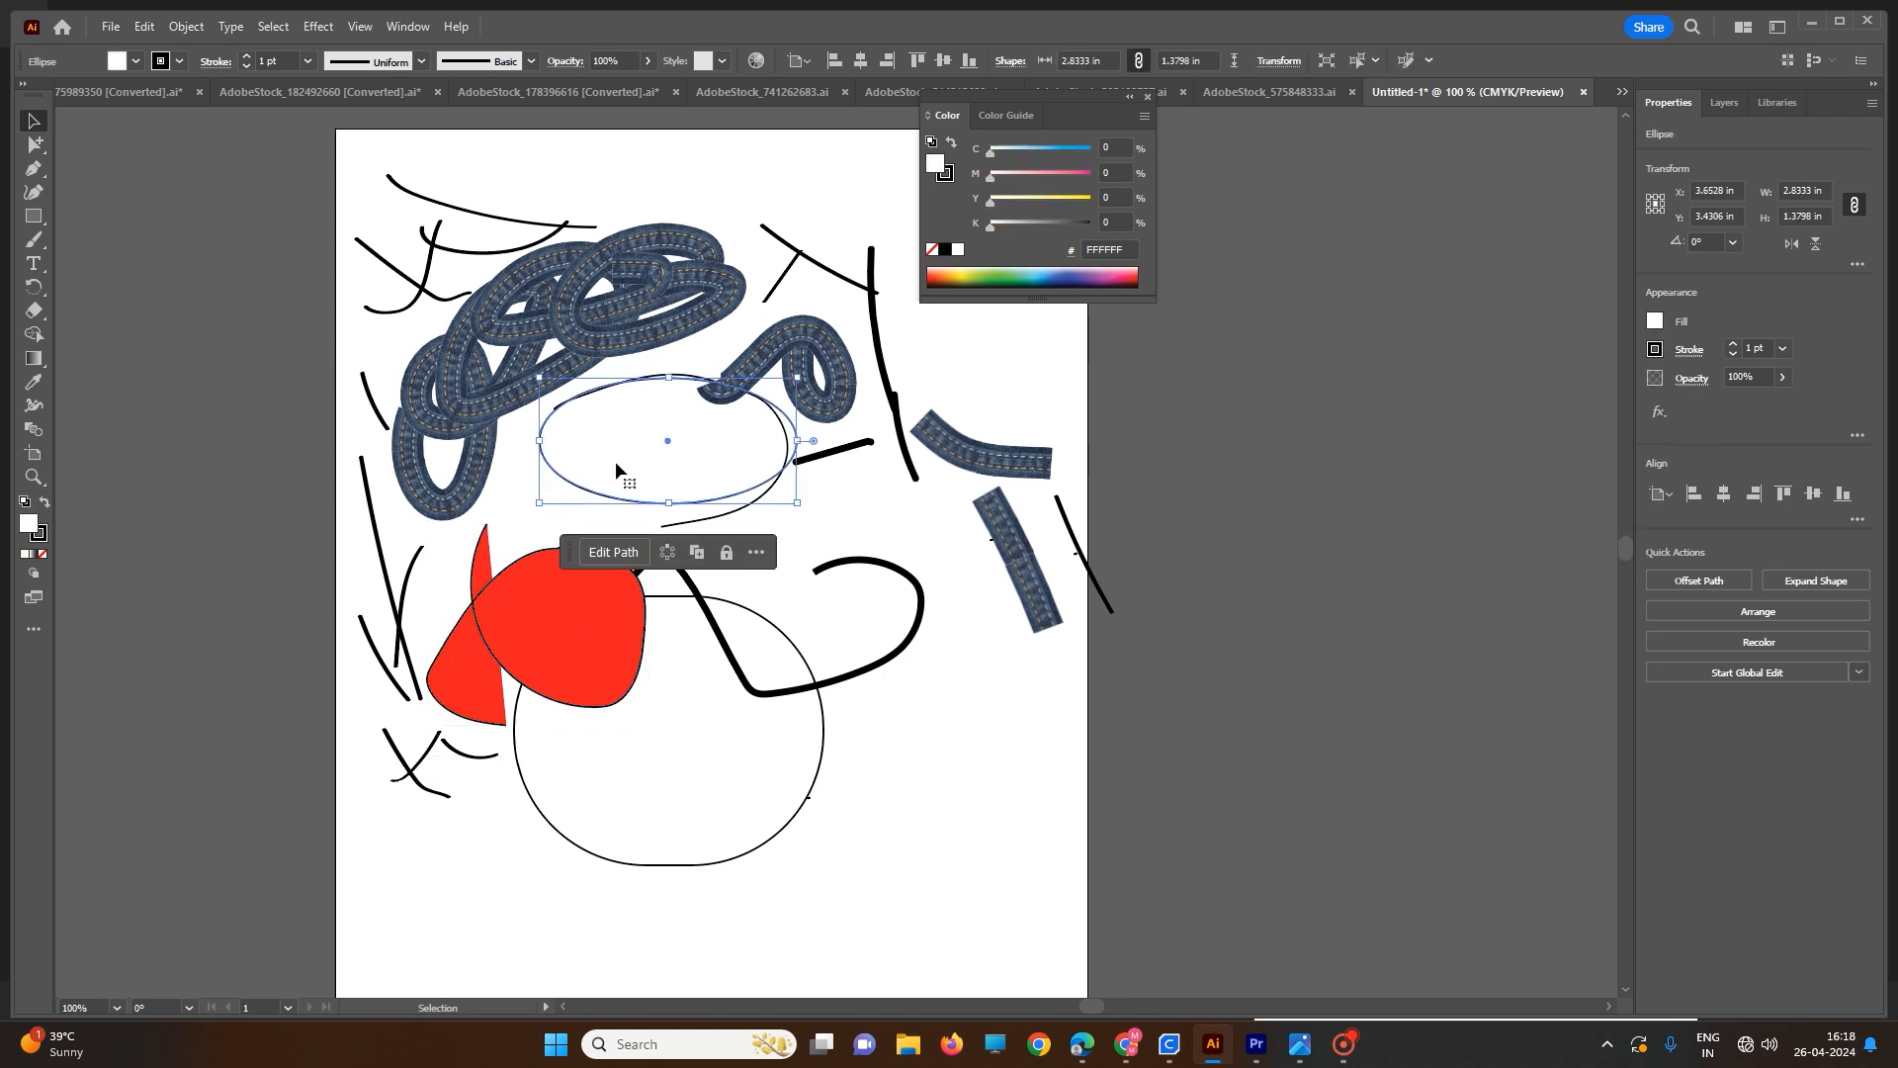
click(580, 330)
click(1655, 320)
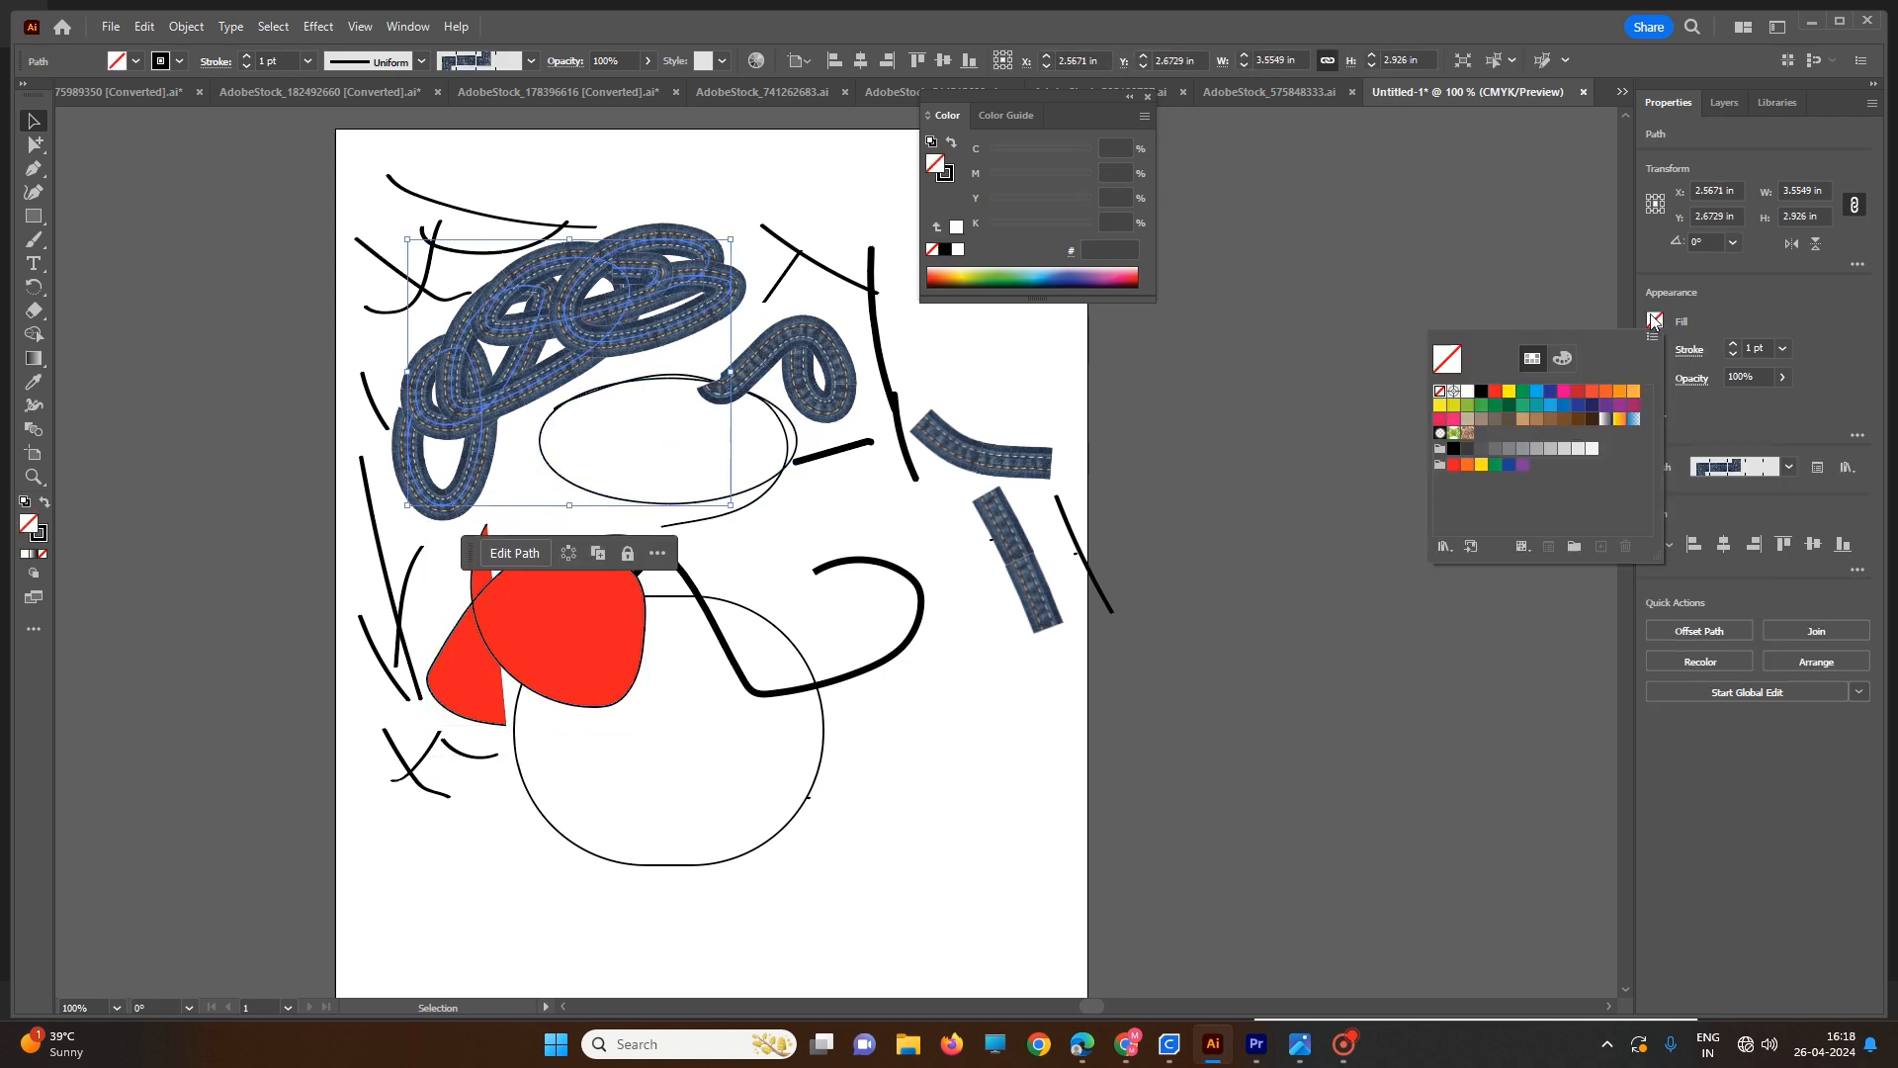
click(1578, 395)
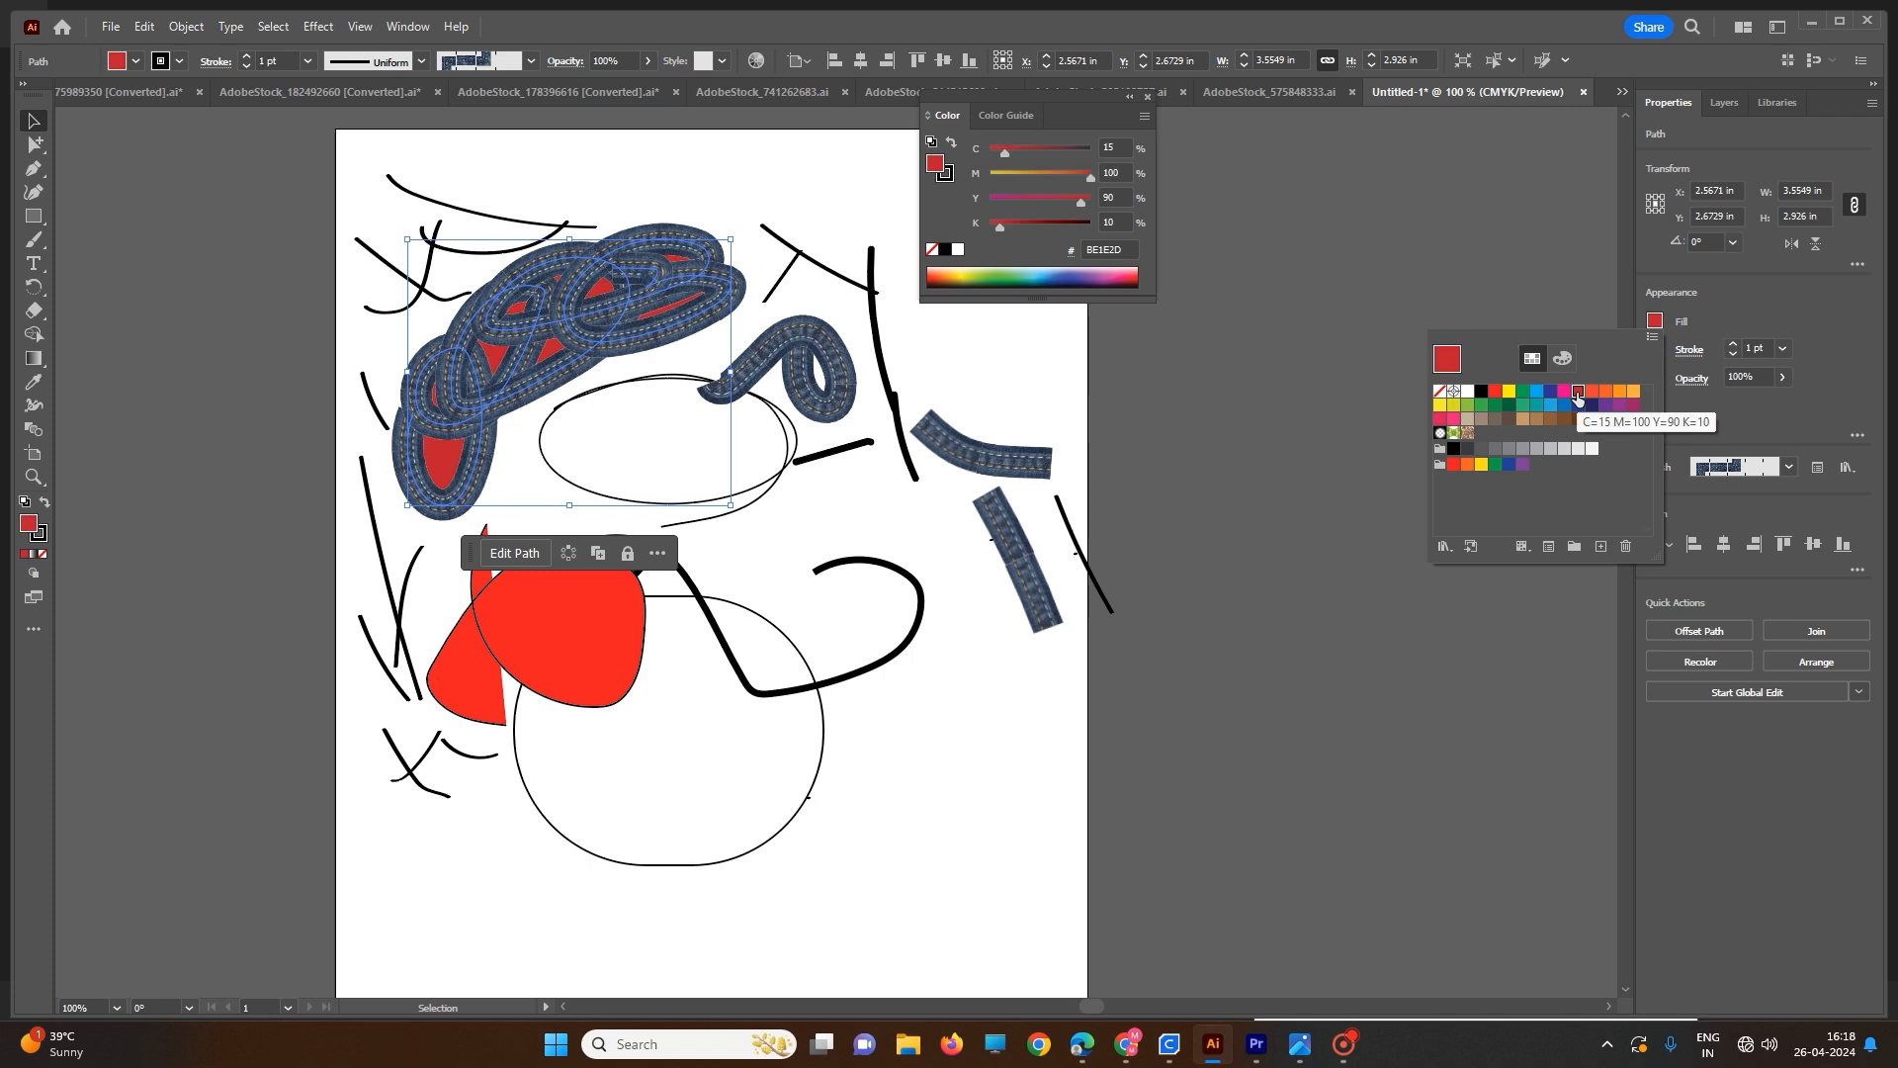
click(1522, 464)
click(784, 522)
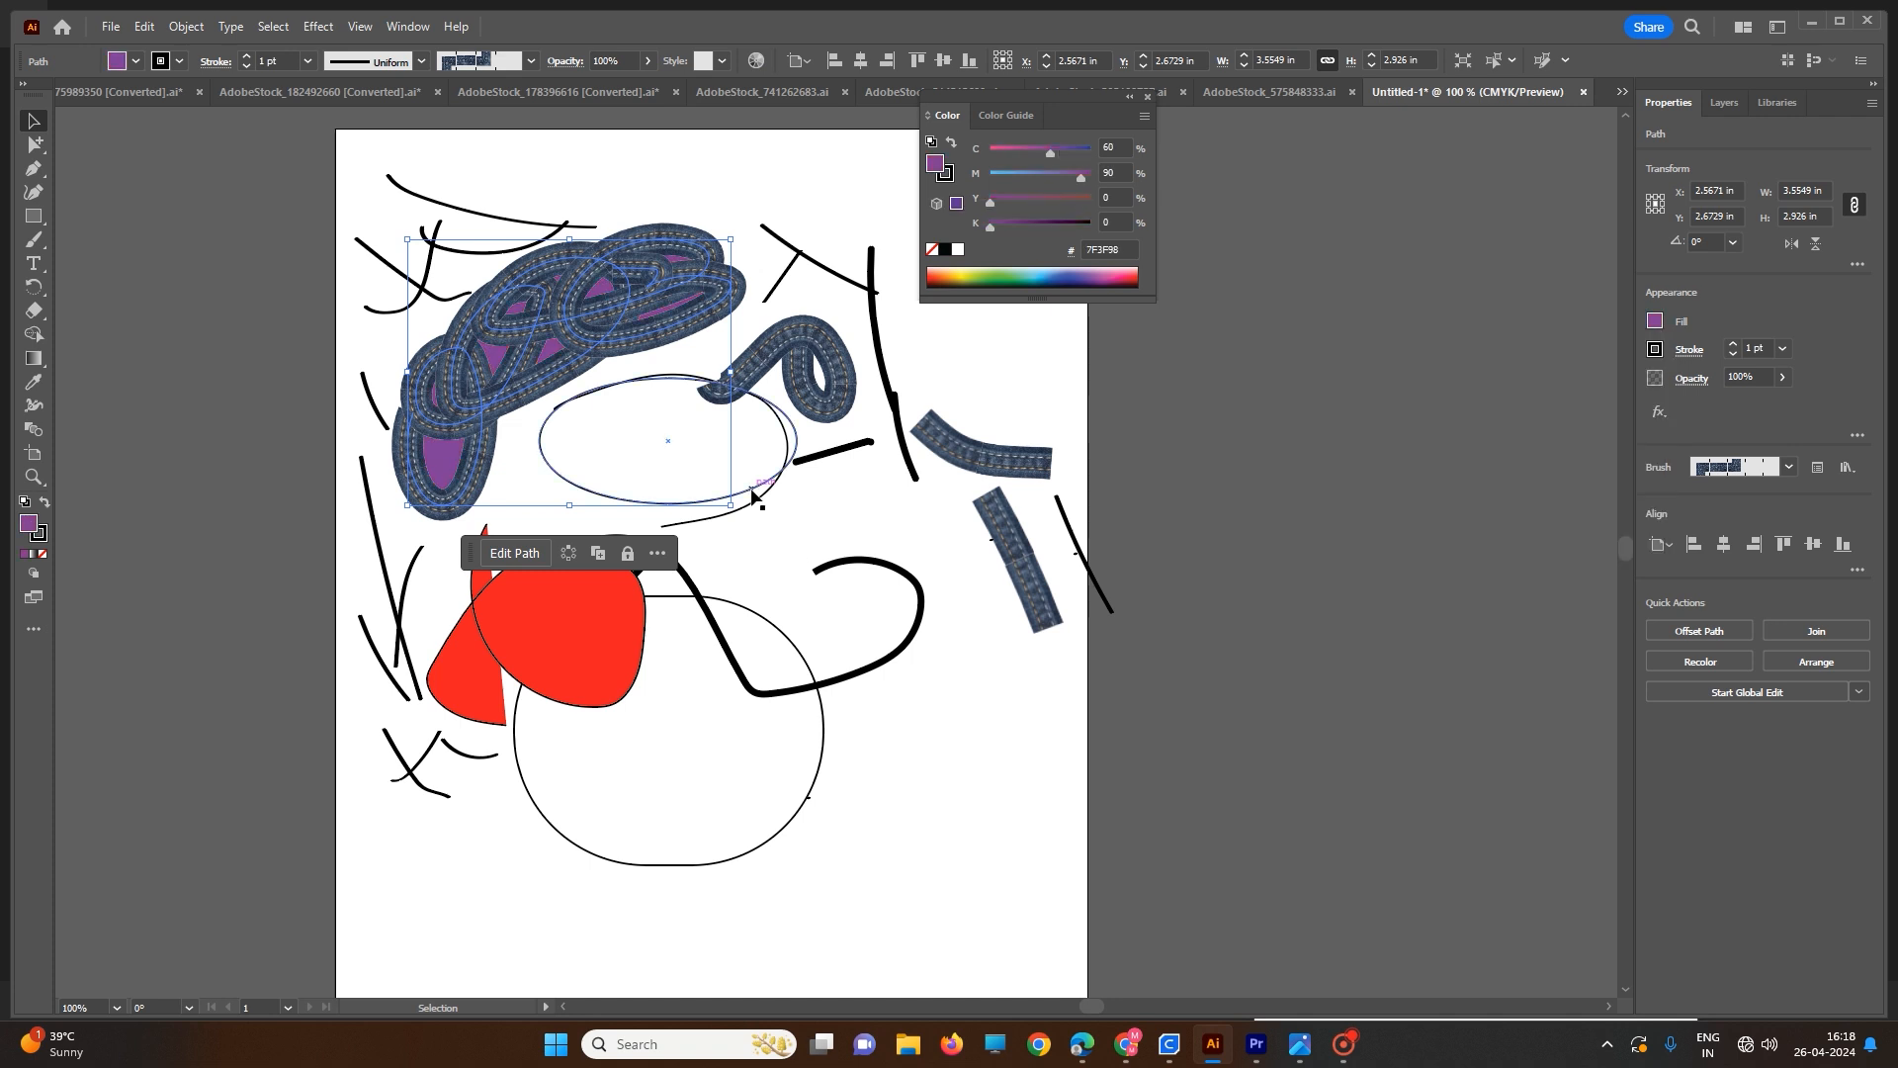
click(1346, 1060)
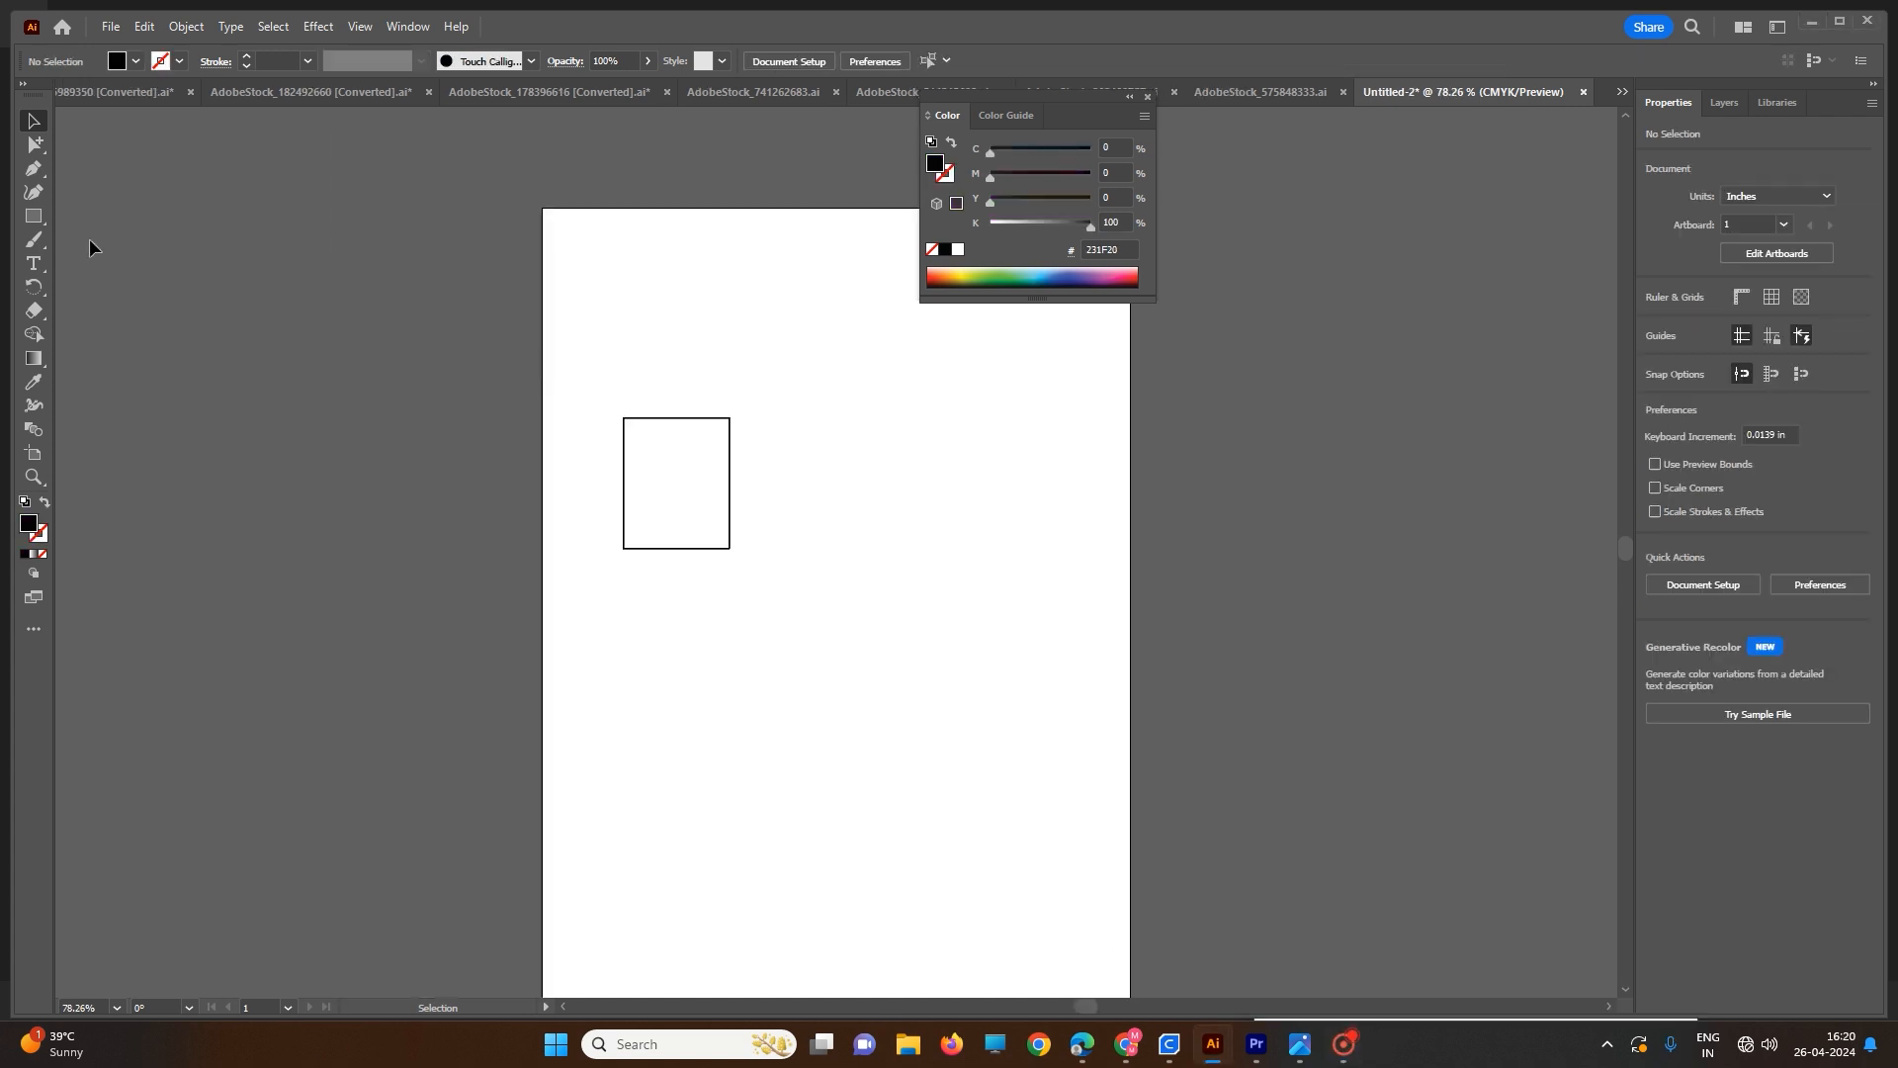
- Add the point text HELL just below the rectangle and set its font size to 72 pt
click(32, 265)
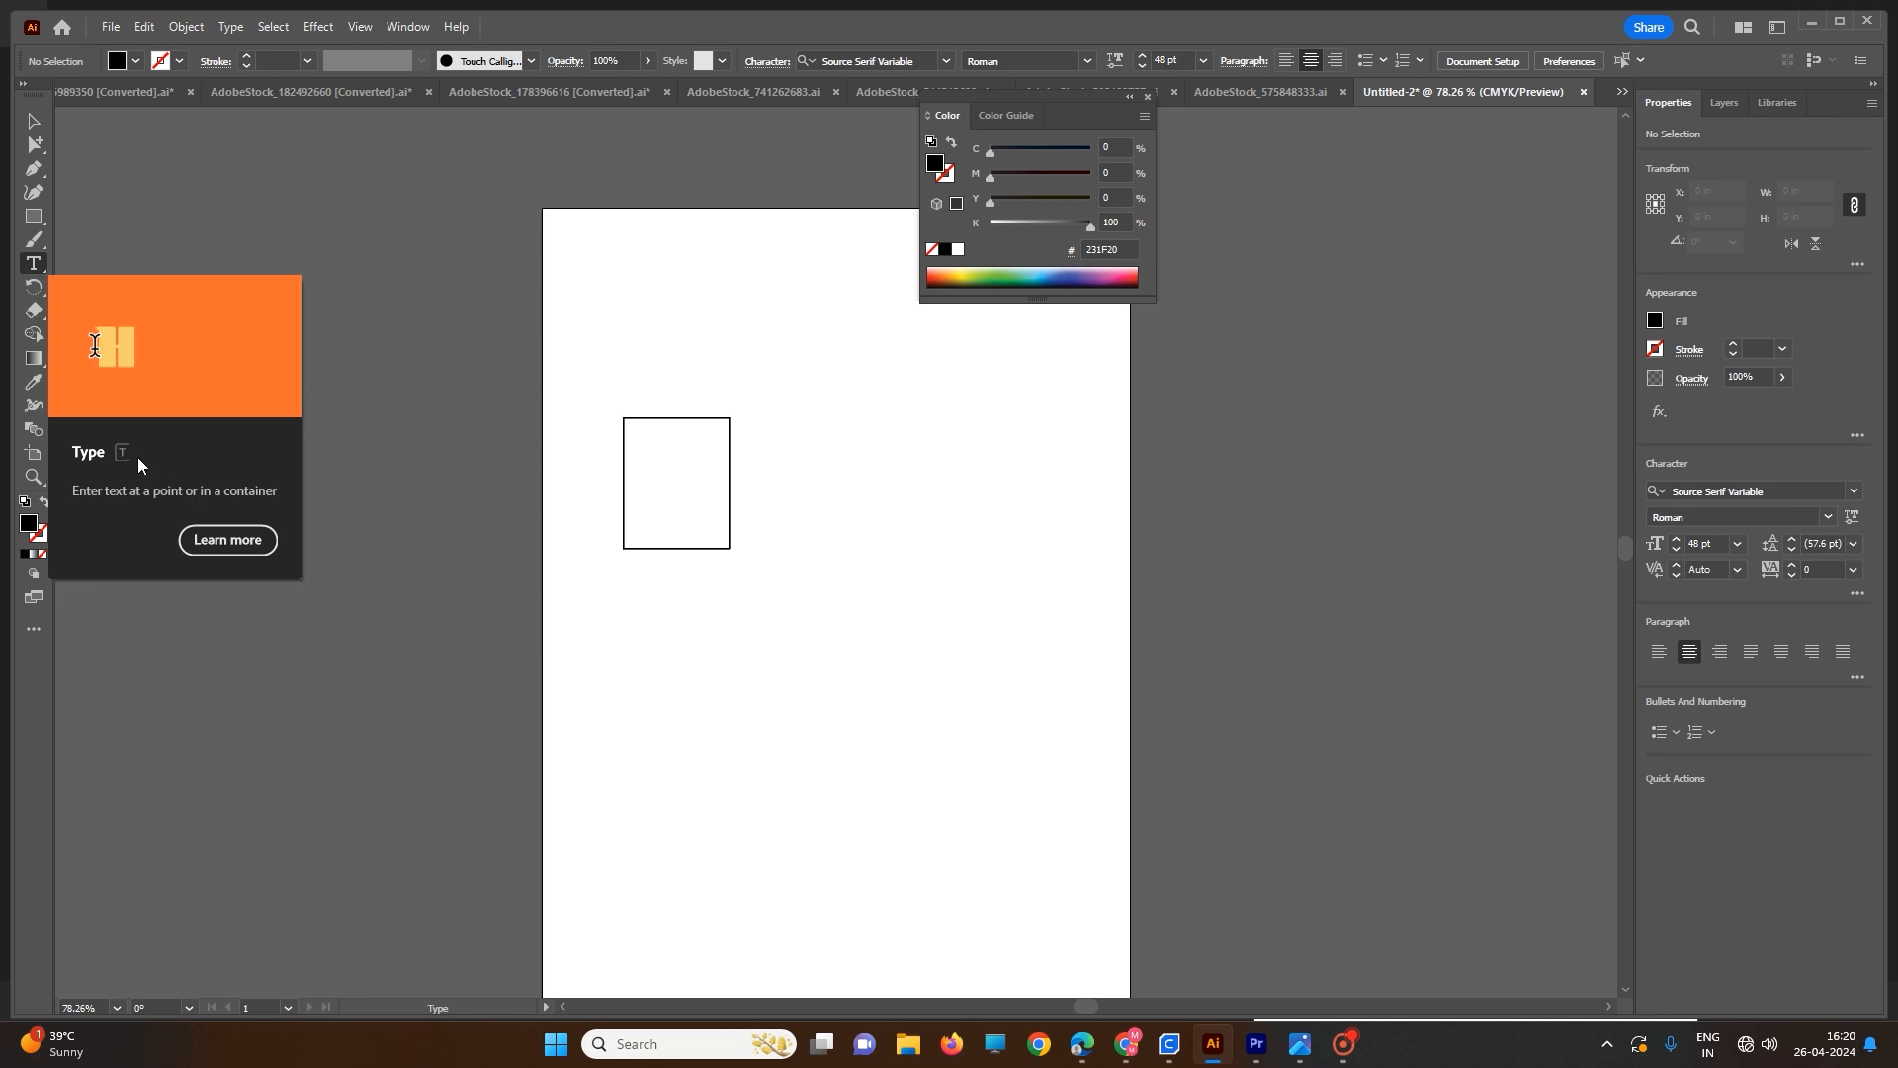
click(736, 593)
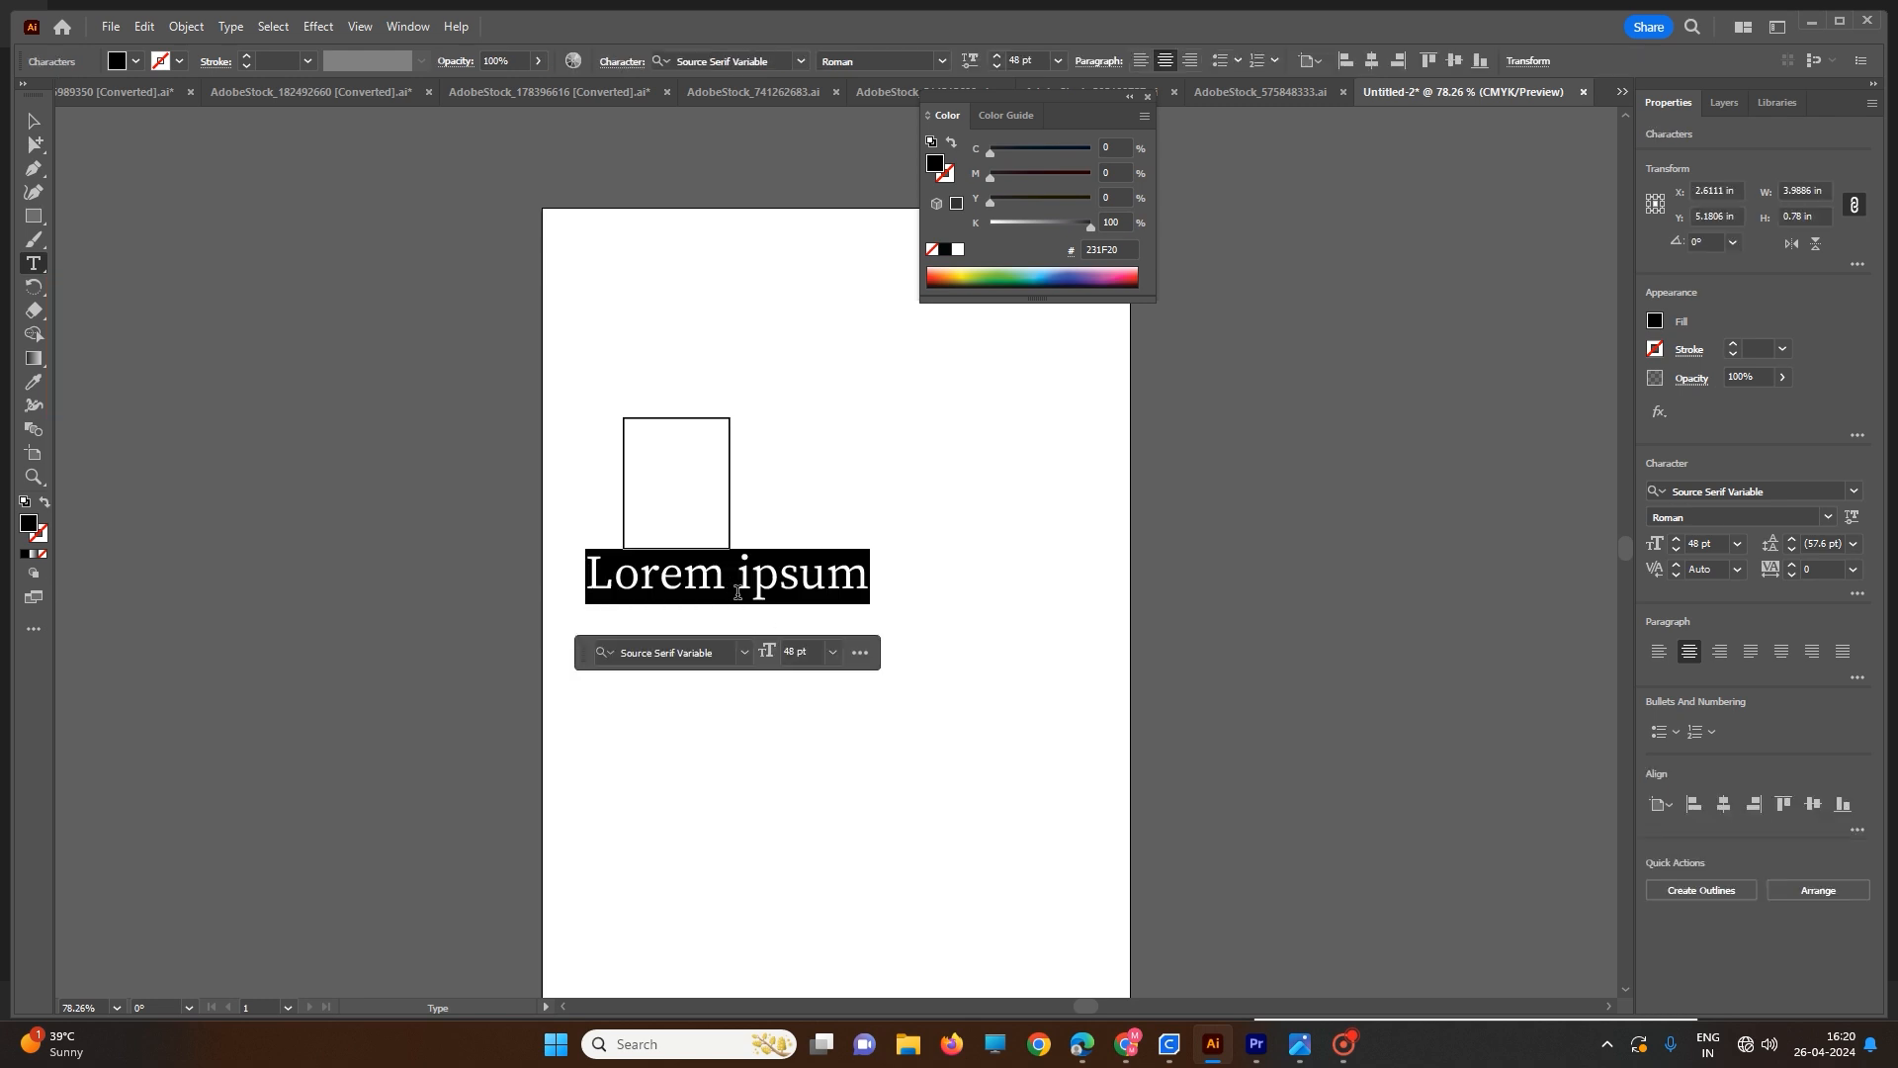
text(HE)
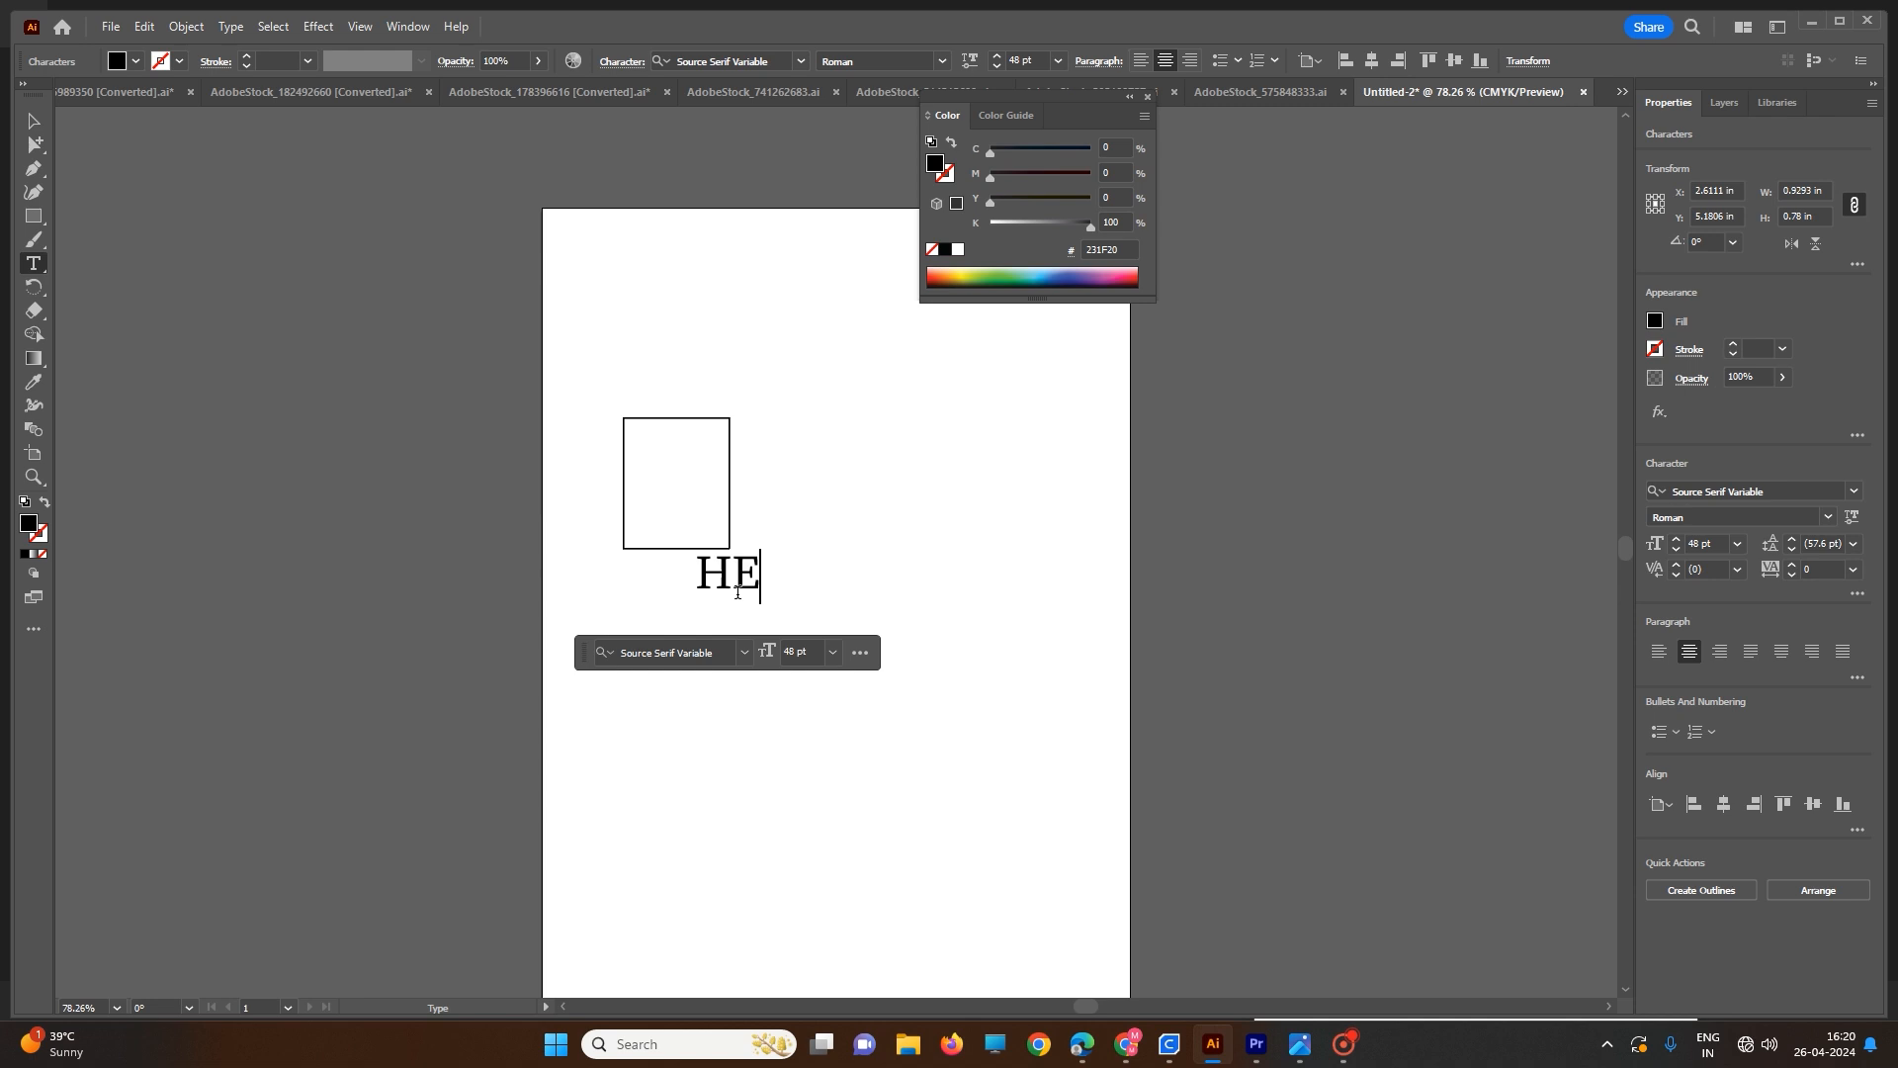
text(LL)
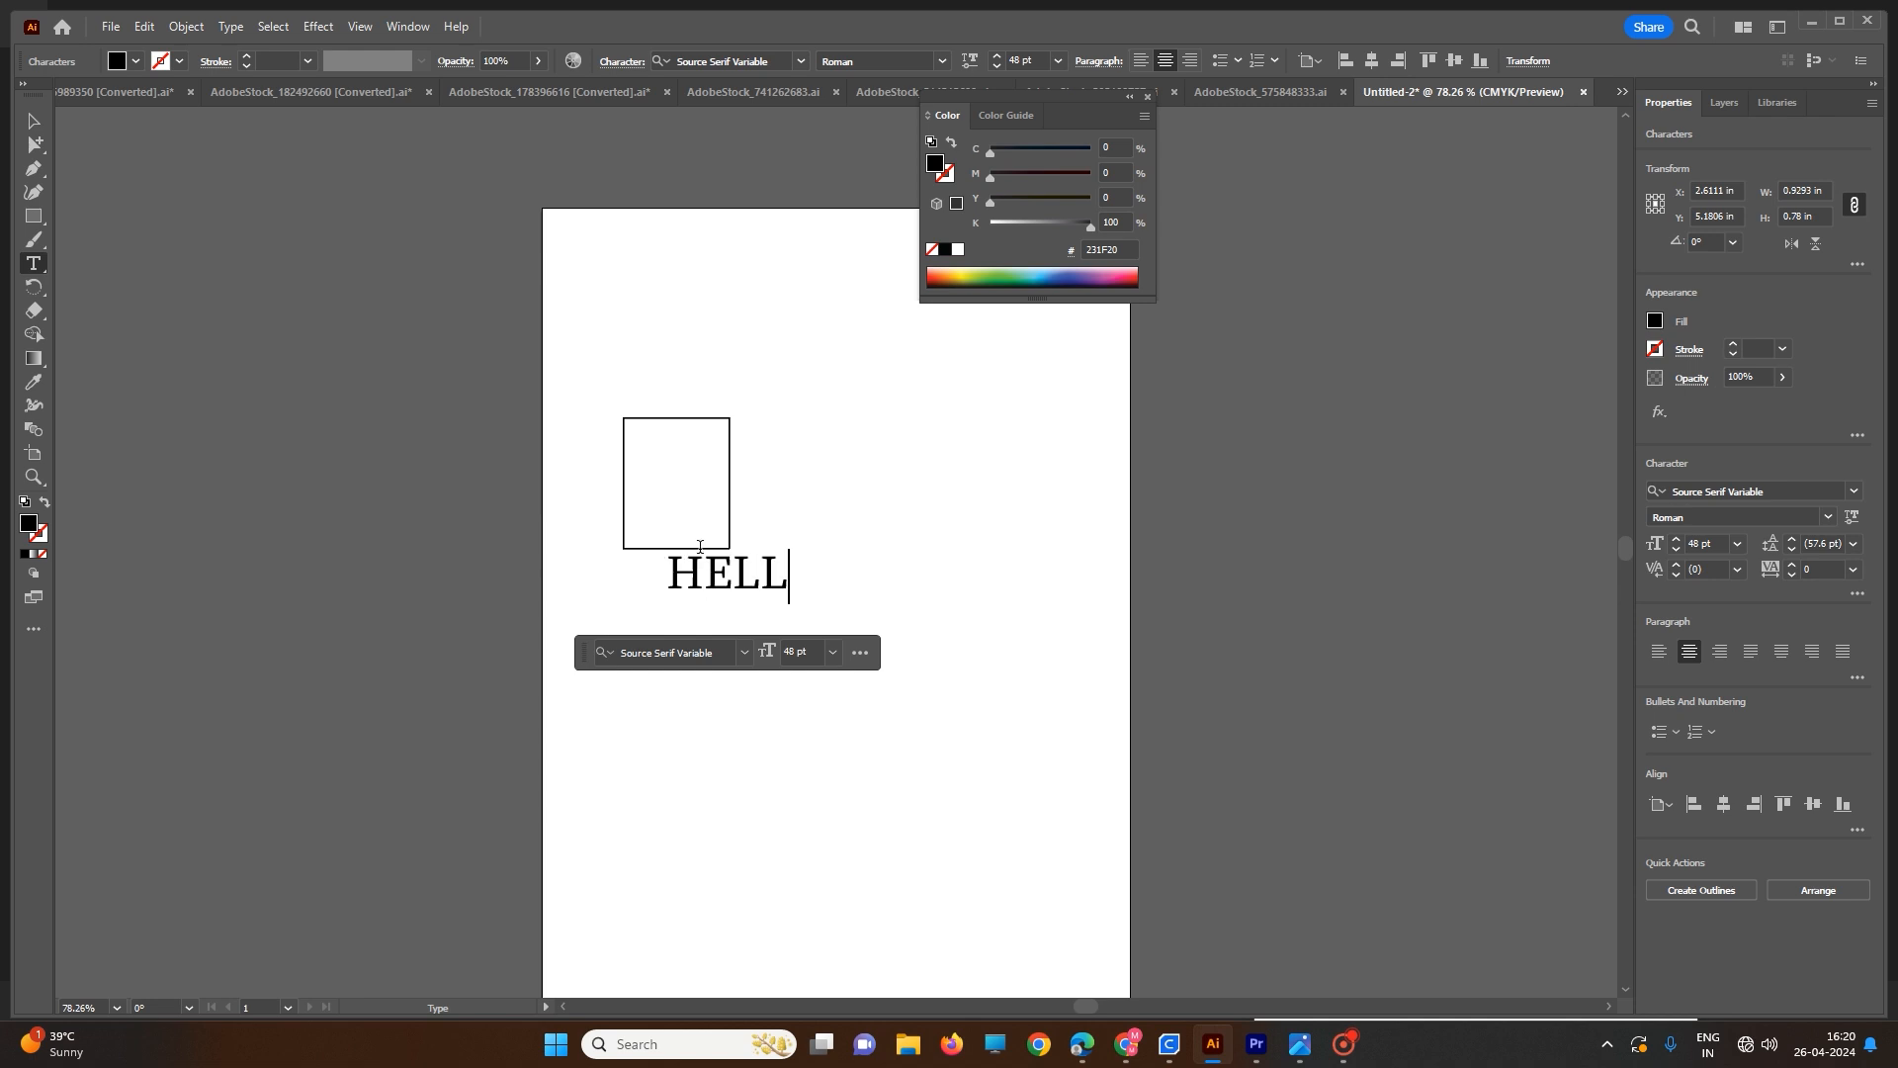
drag(666, 573, 820, 633)
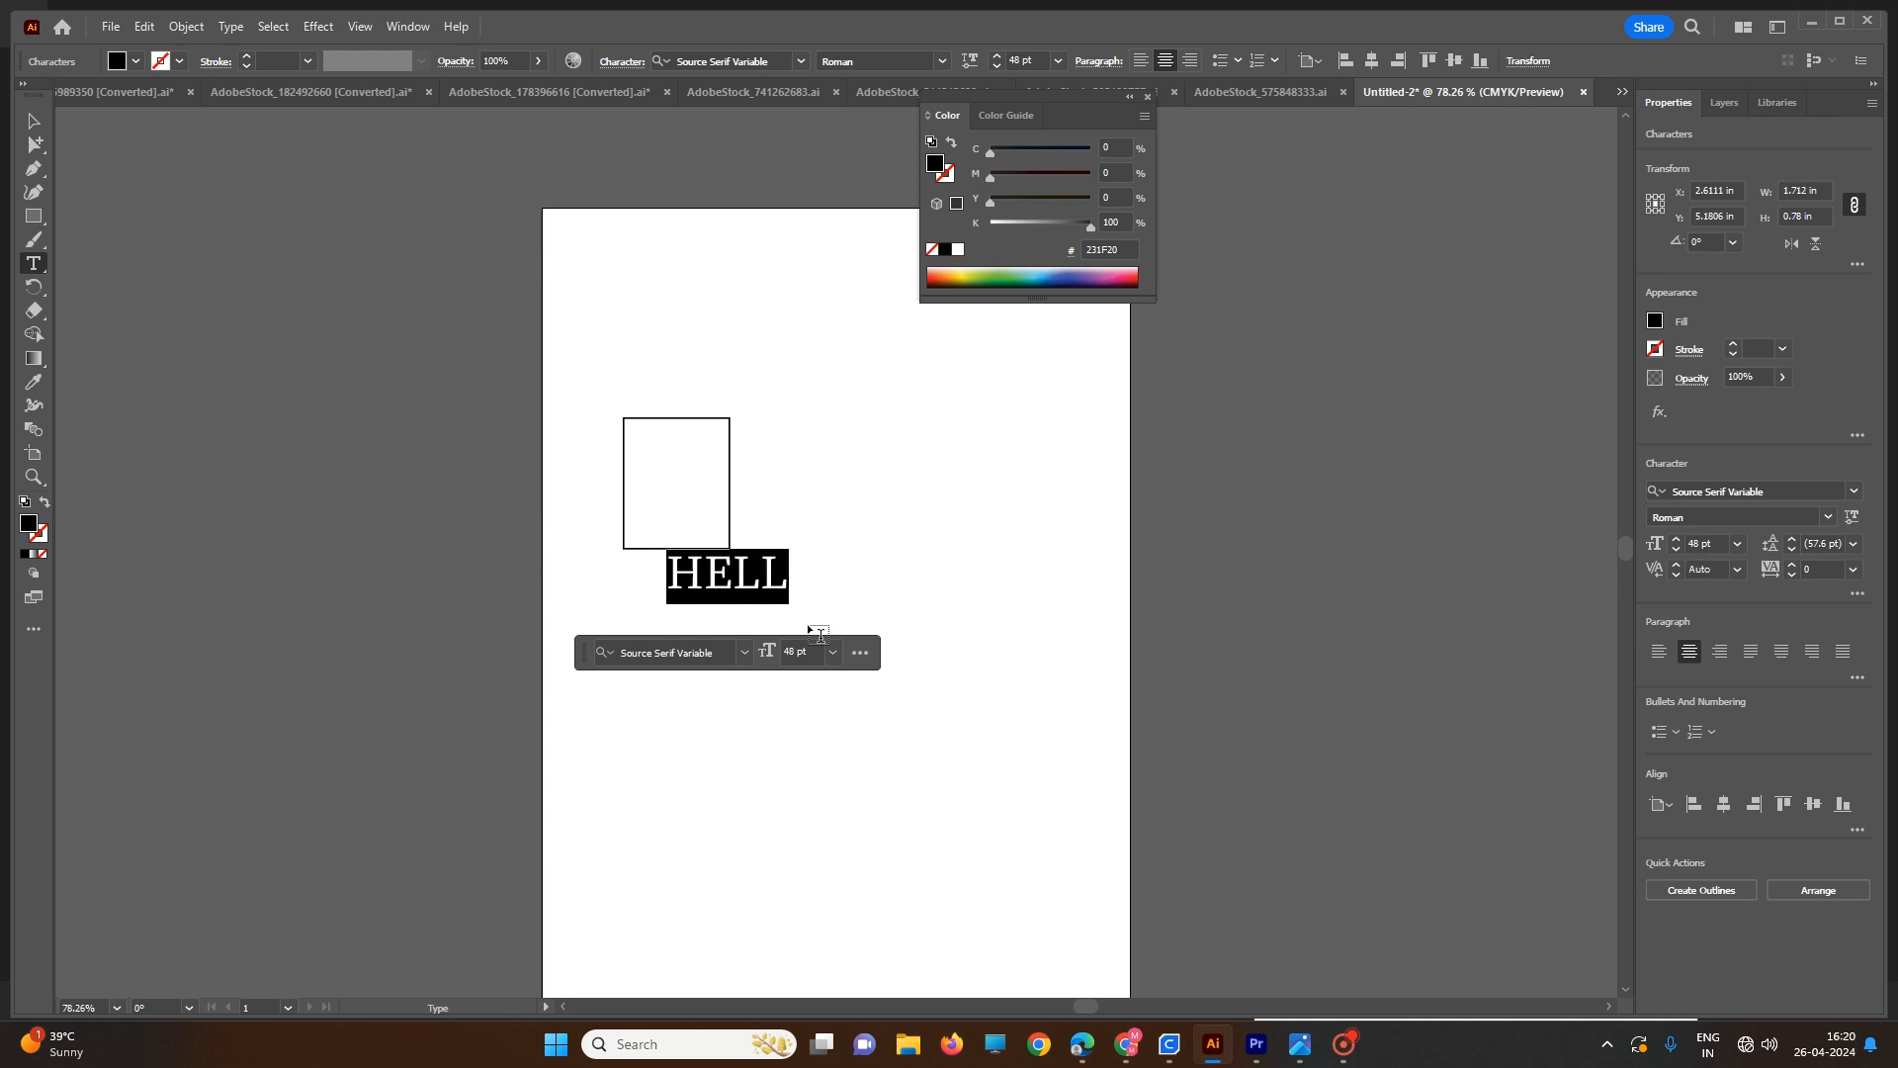
click(832, 652)
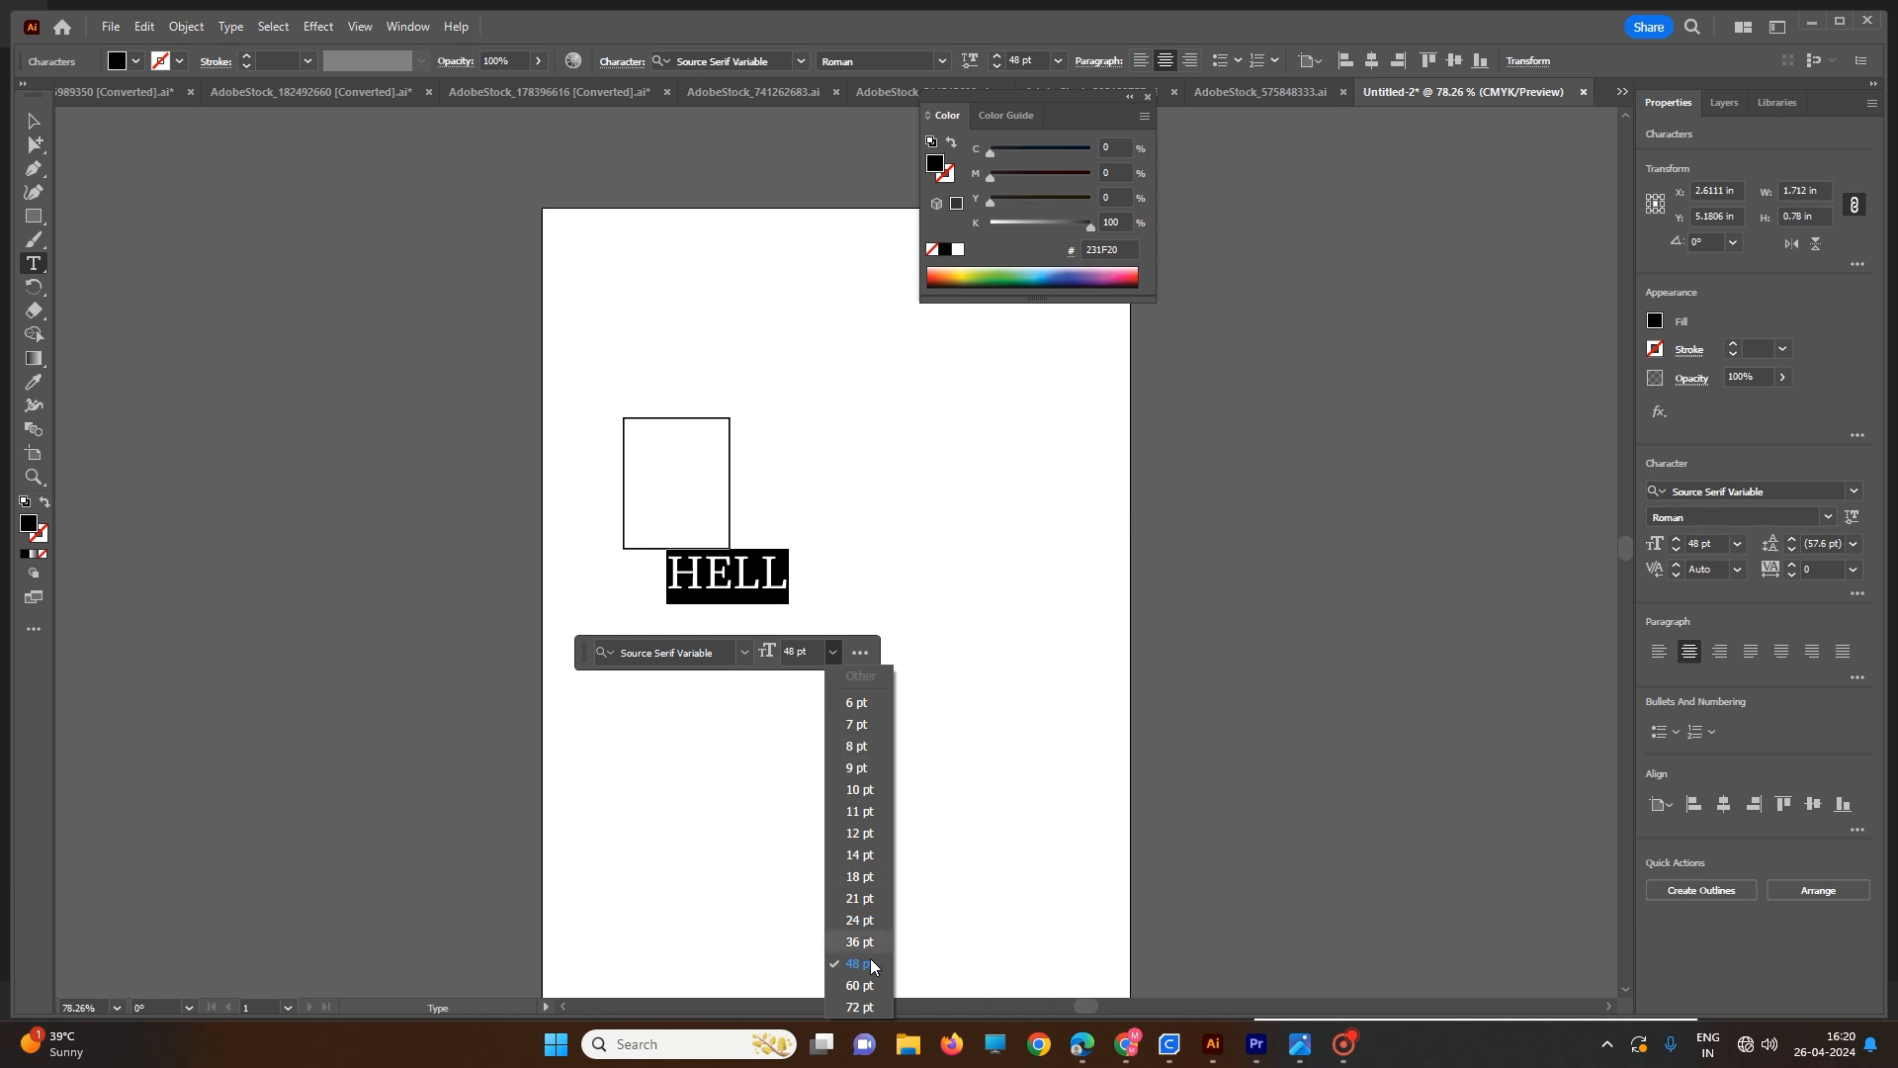
click(860, 1006)
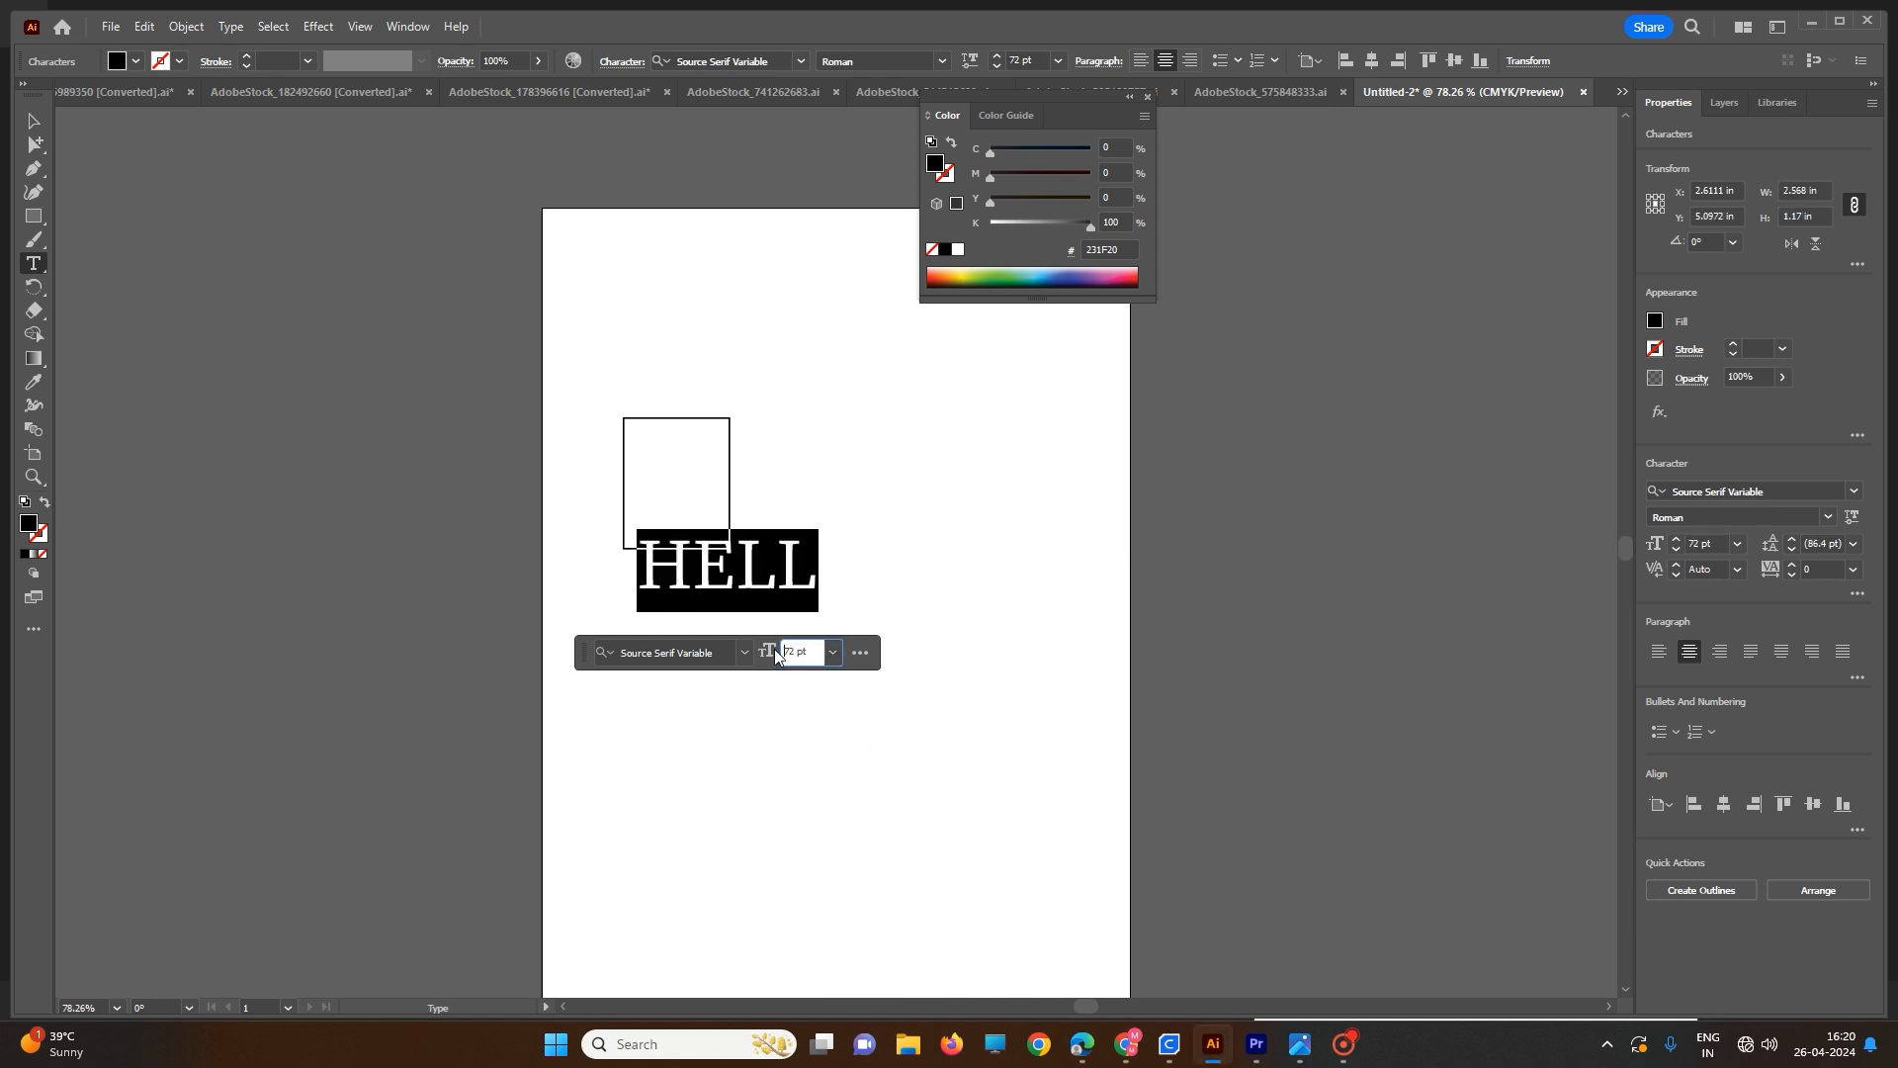
- Try the Bauhaus 93 font on the HELL text and set its font to Source Code Variable
click(744, 653)
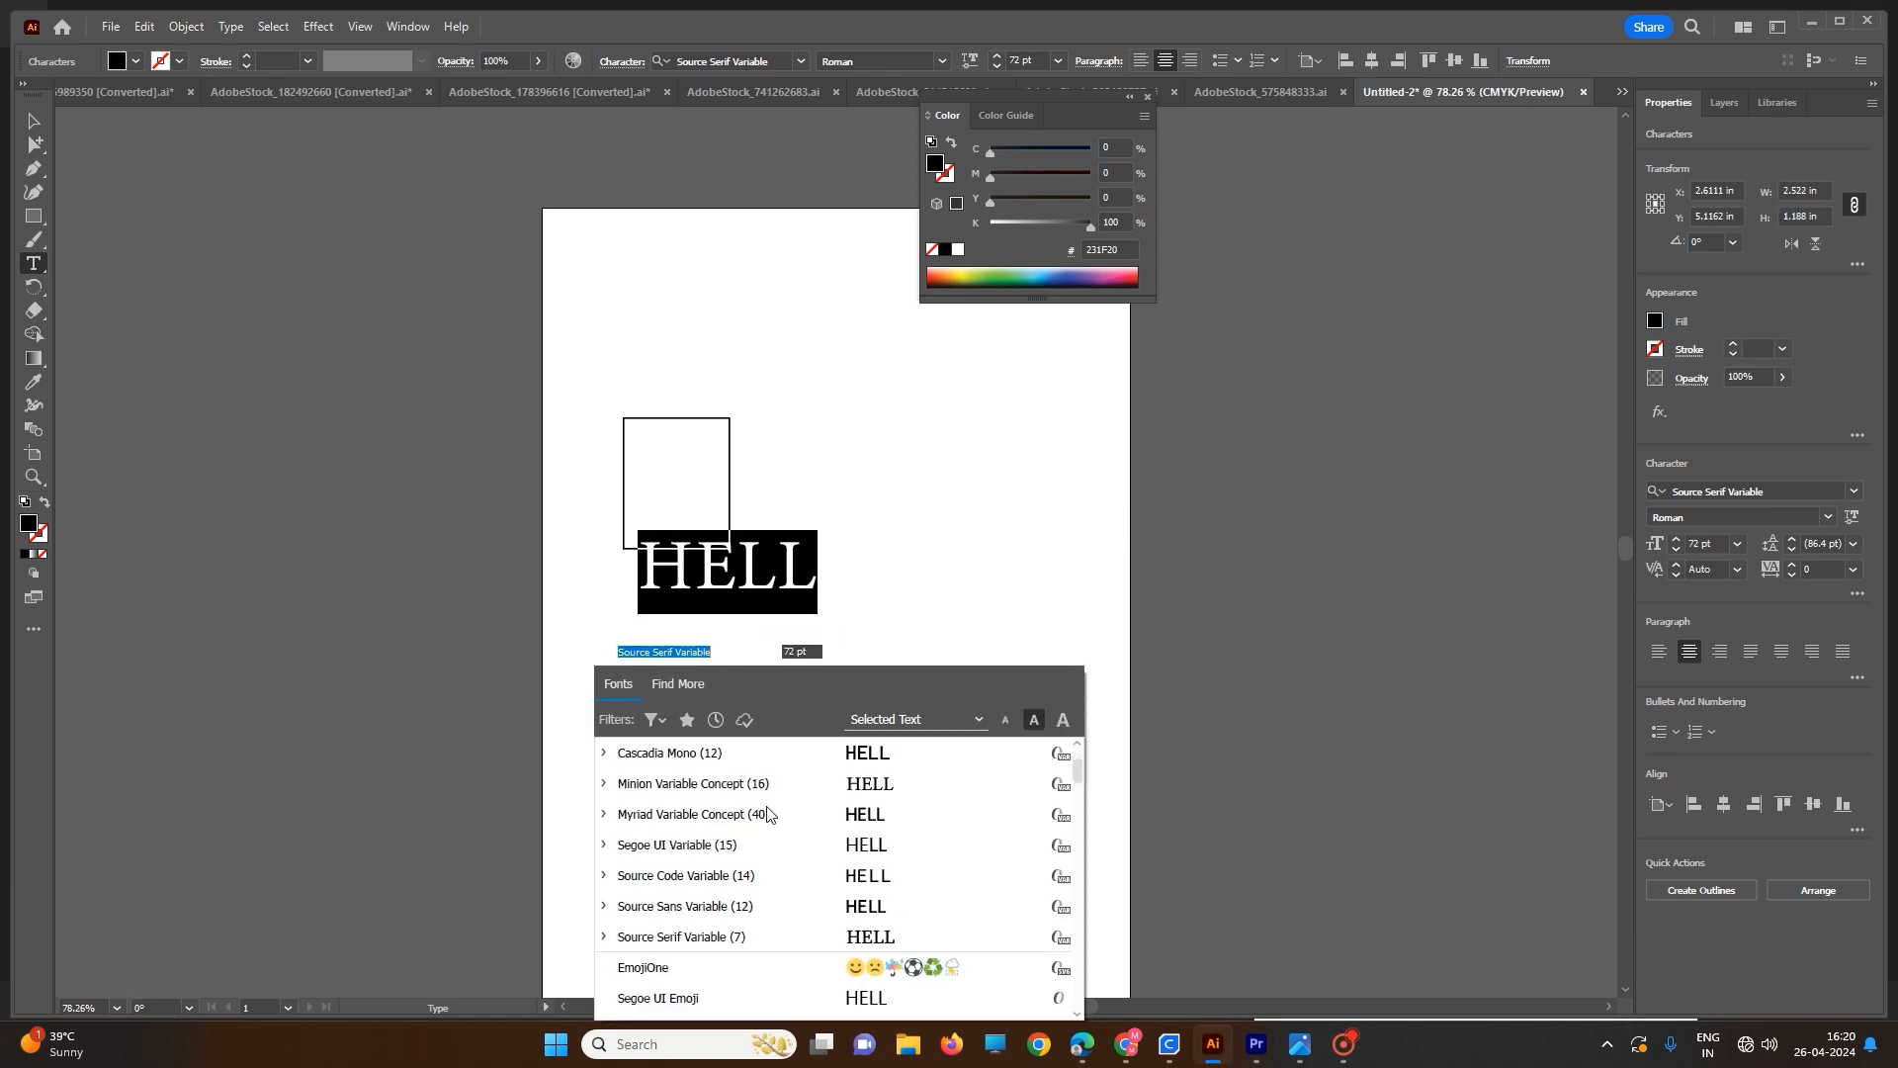
scroll(742, 889, down, 10)
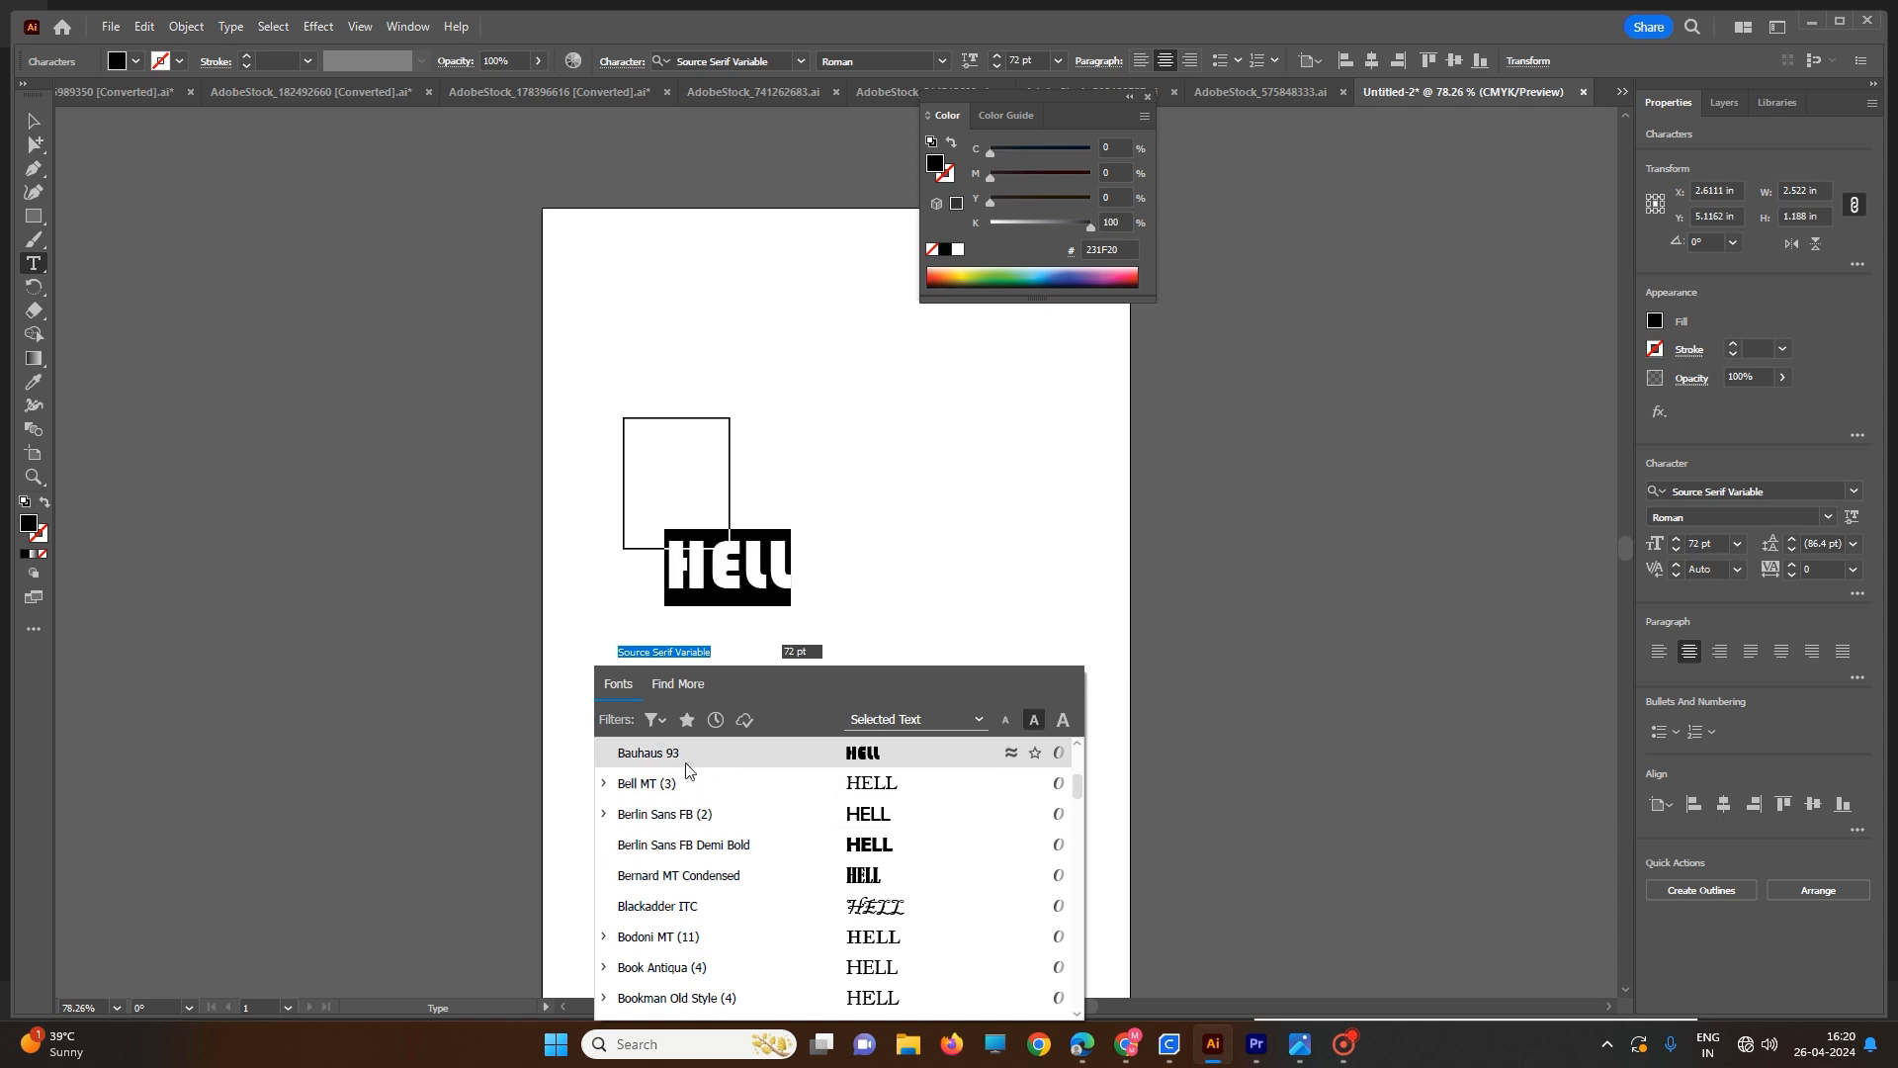
click(684, 764)
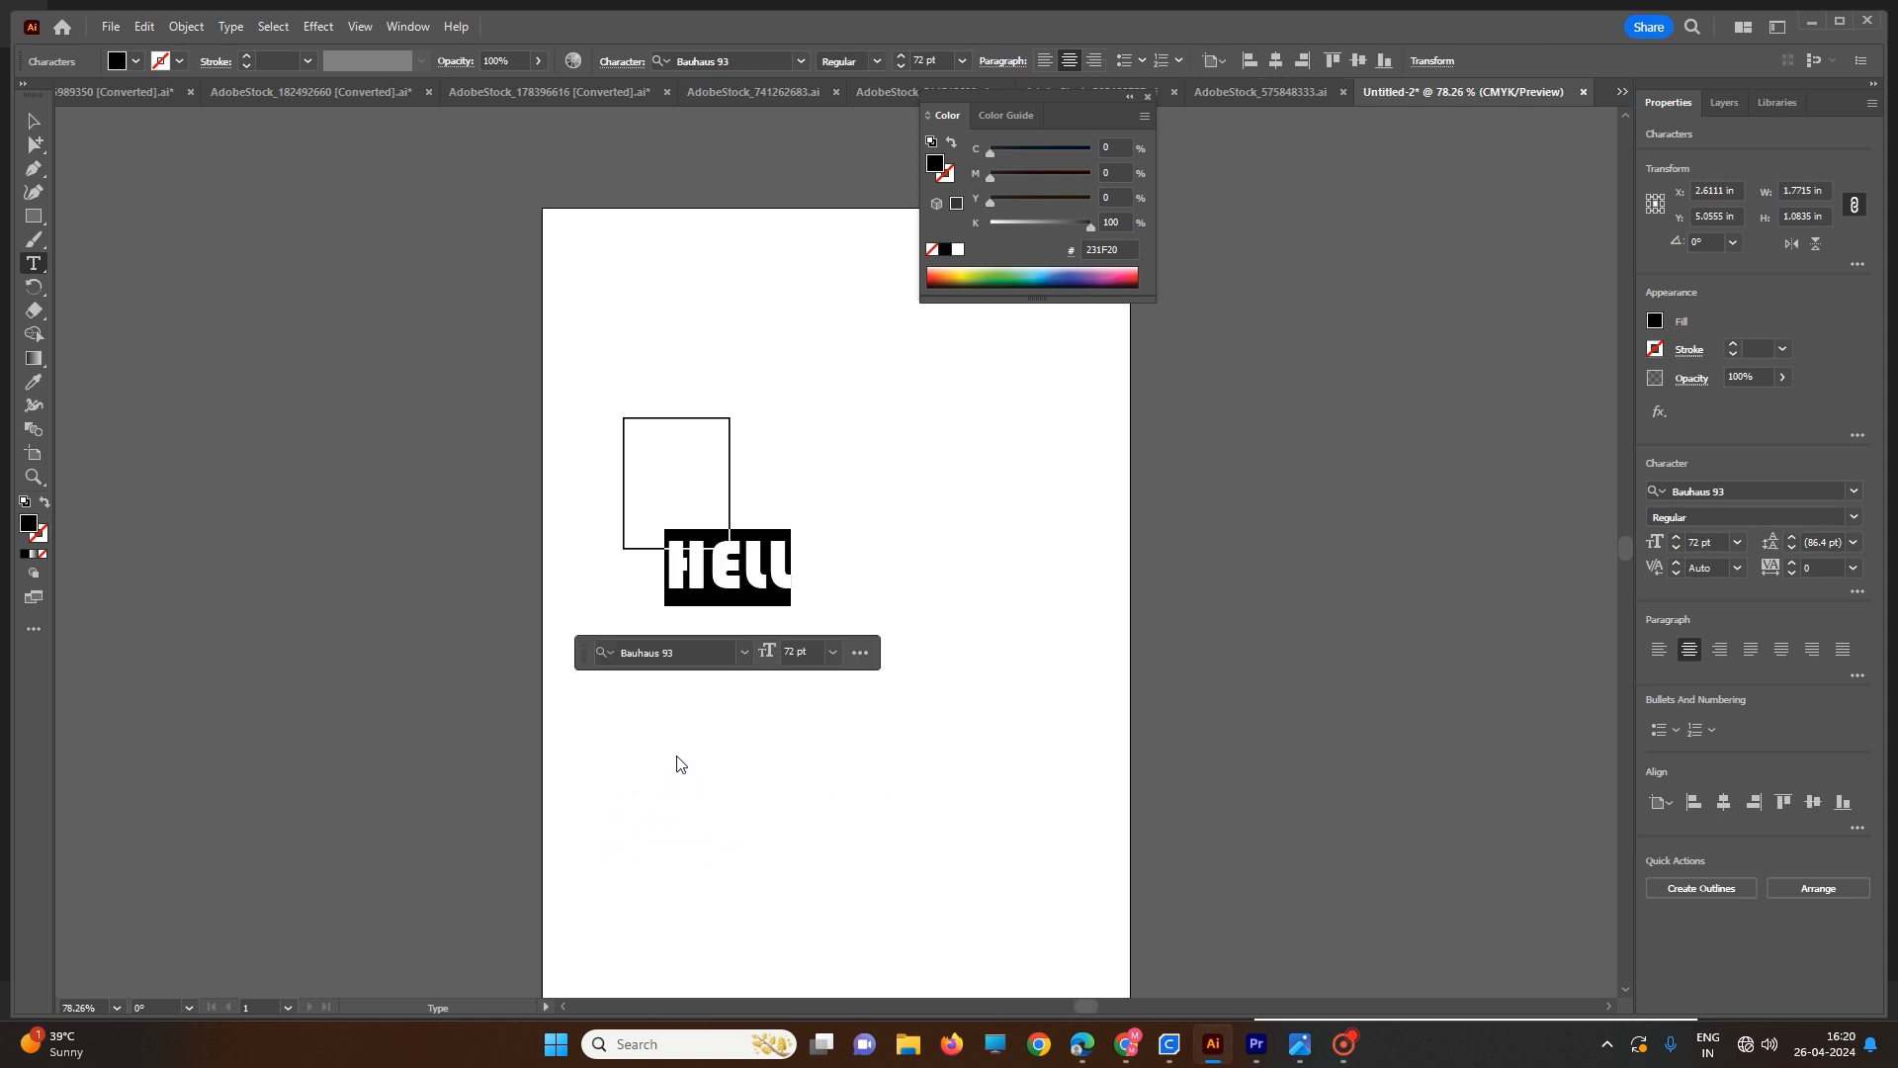
key(BackSpace)
click(746, 655)
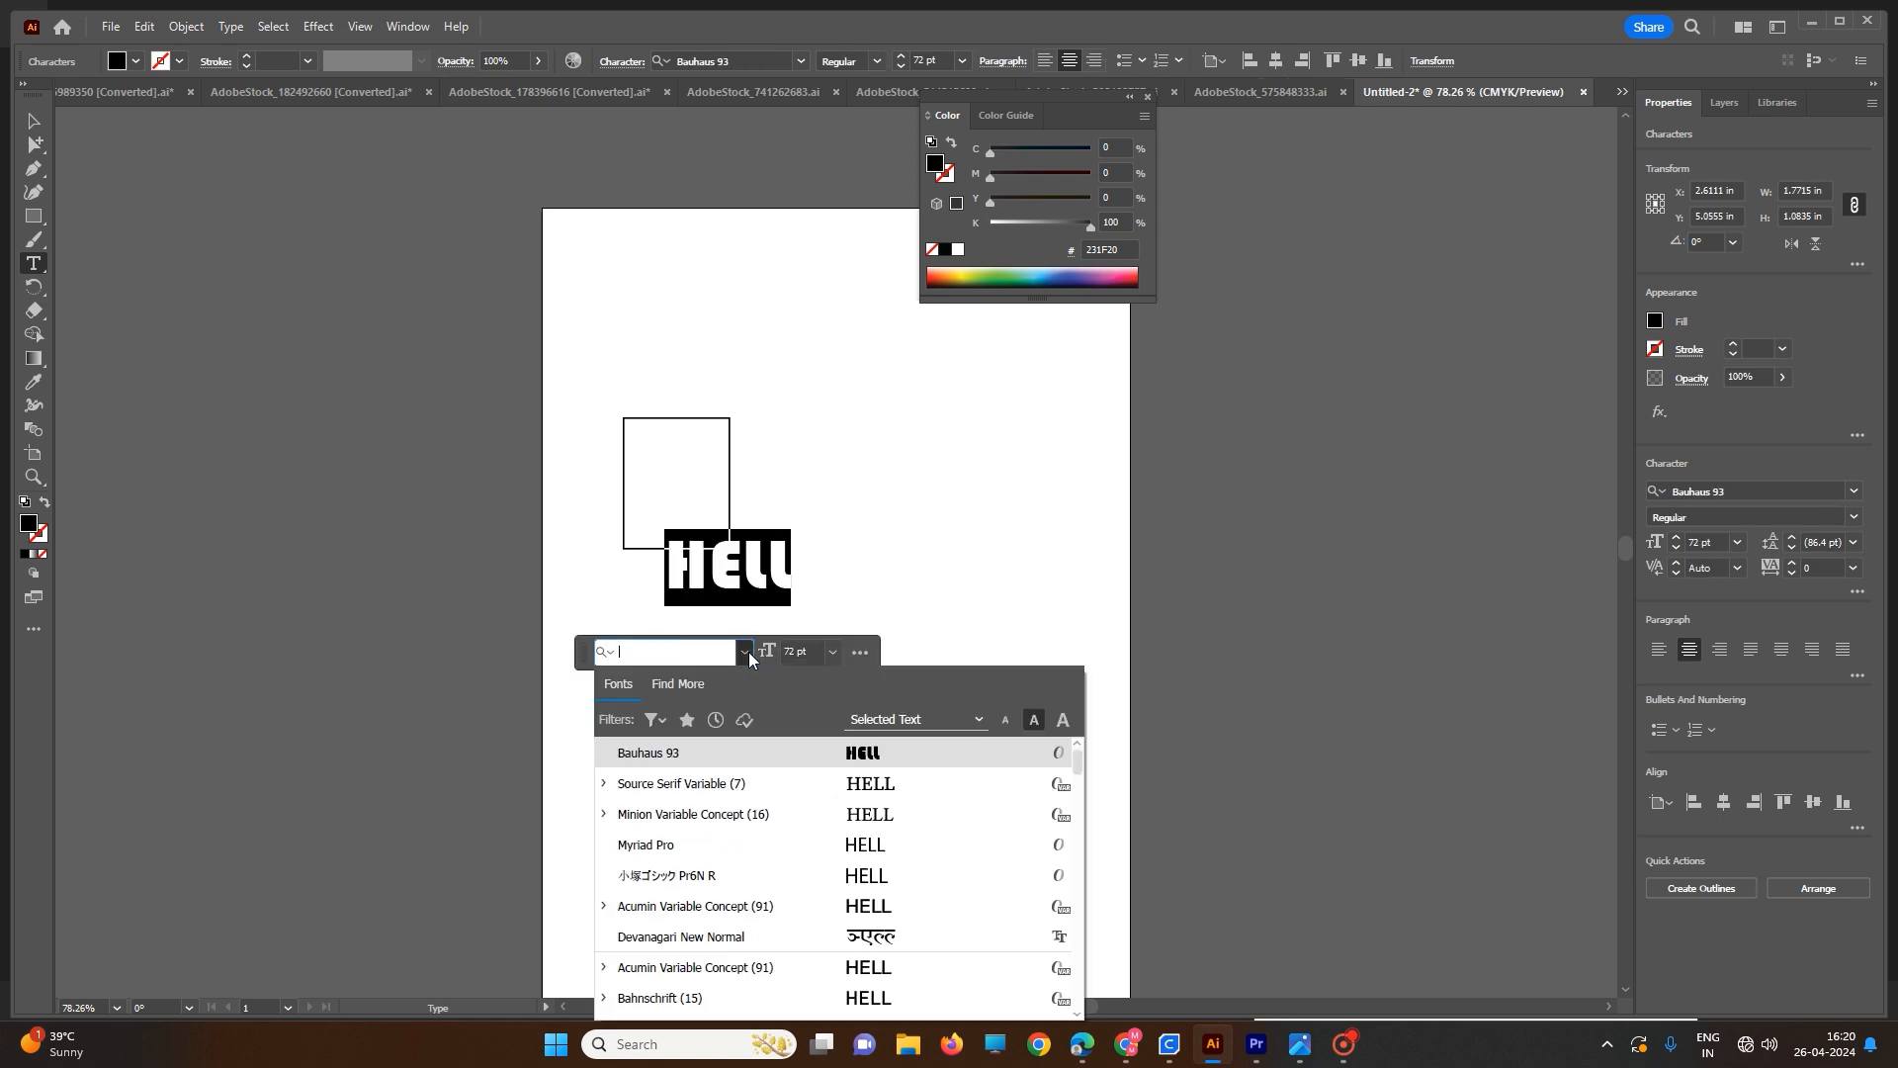
scroll(751, 814, down, 3)
click(751, 905)
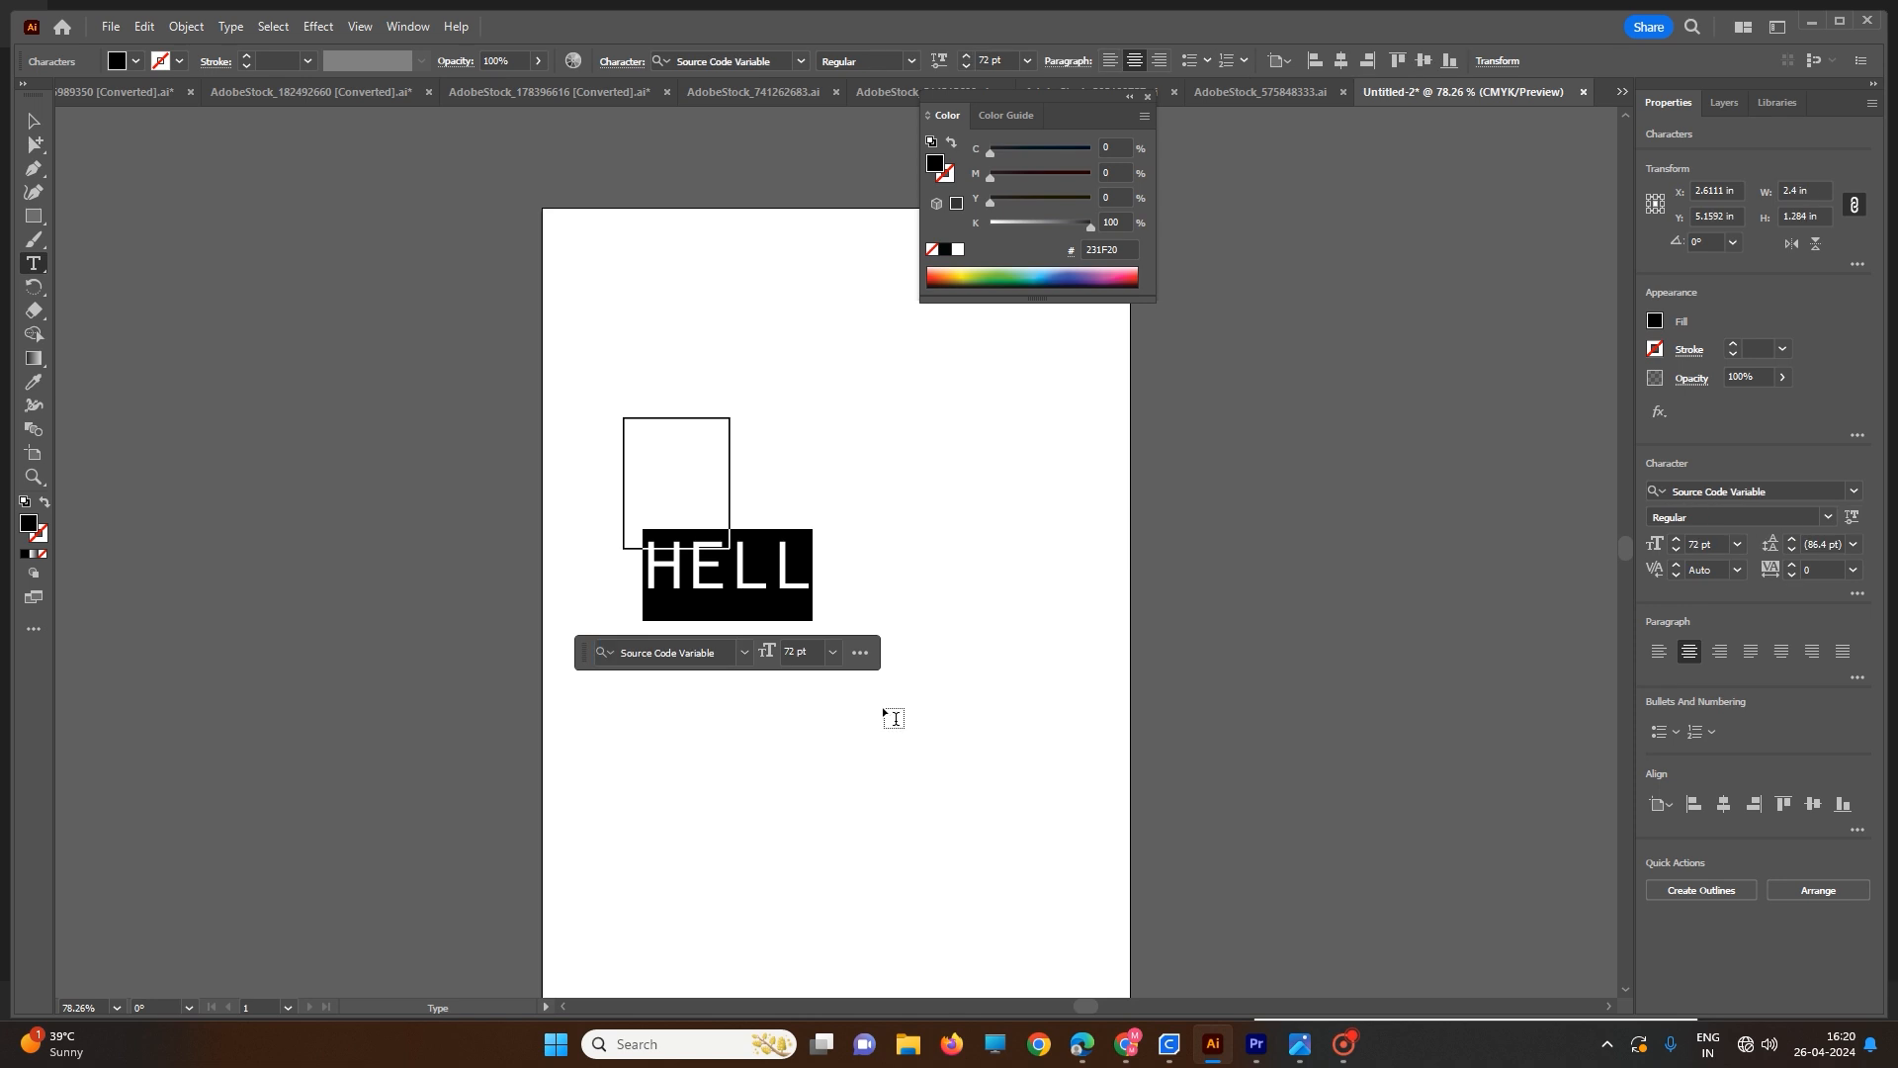
- Try adding an O in Bauhaus 93 at the end of the HELL text and remove it again
click(826, 575)
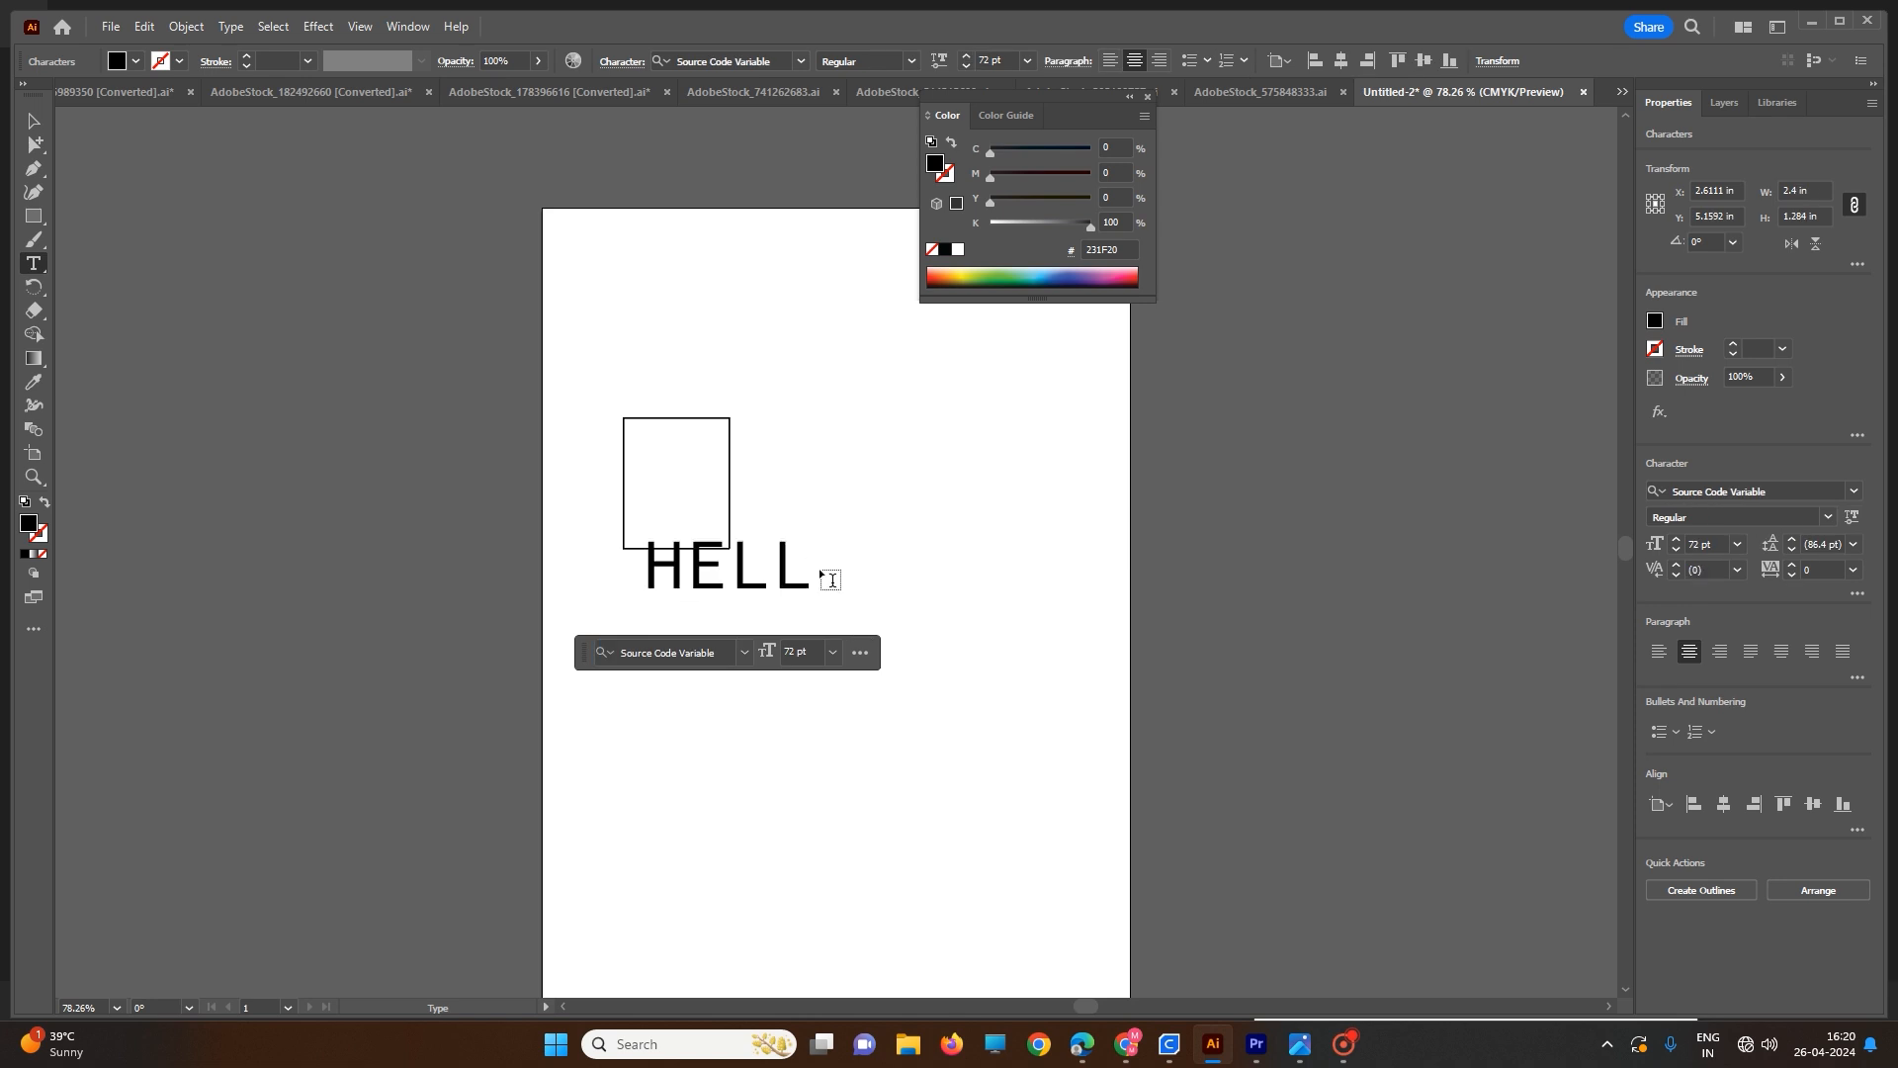
click(744, 652)
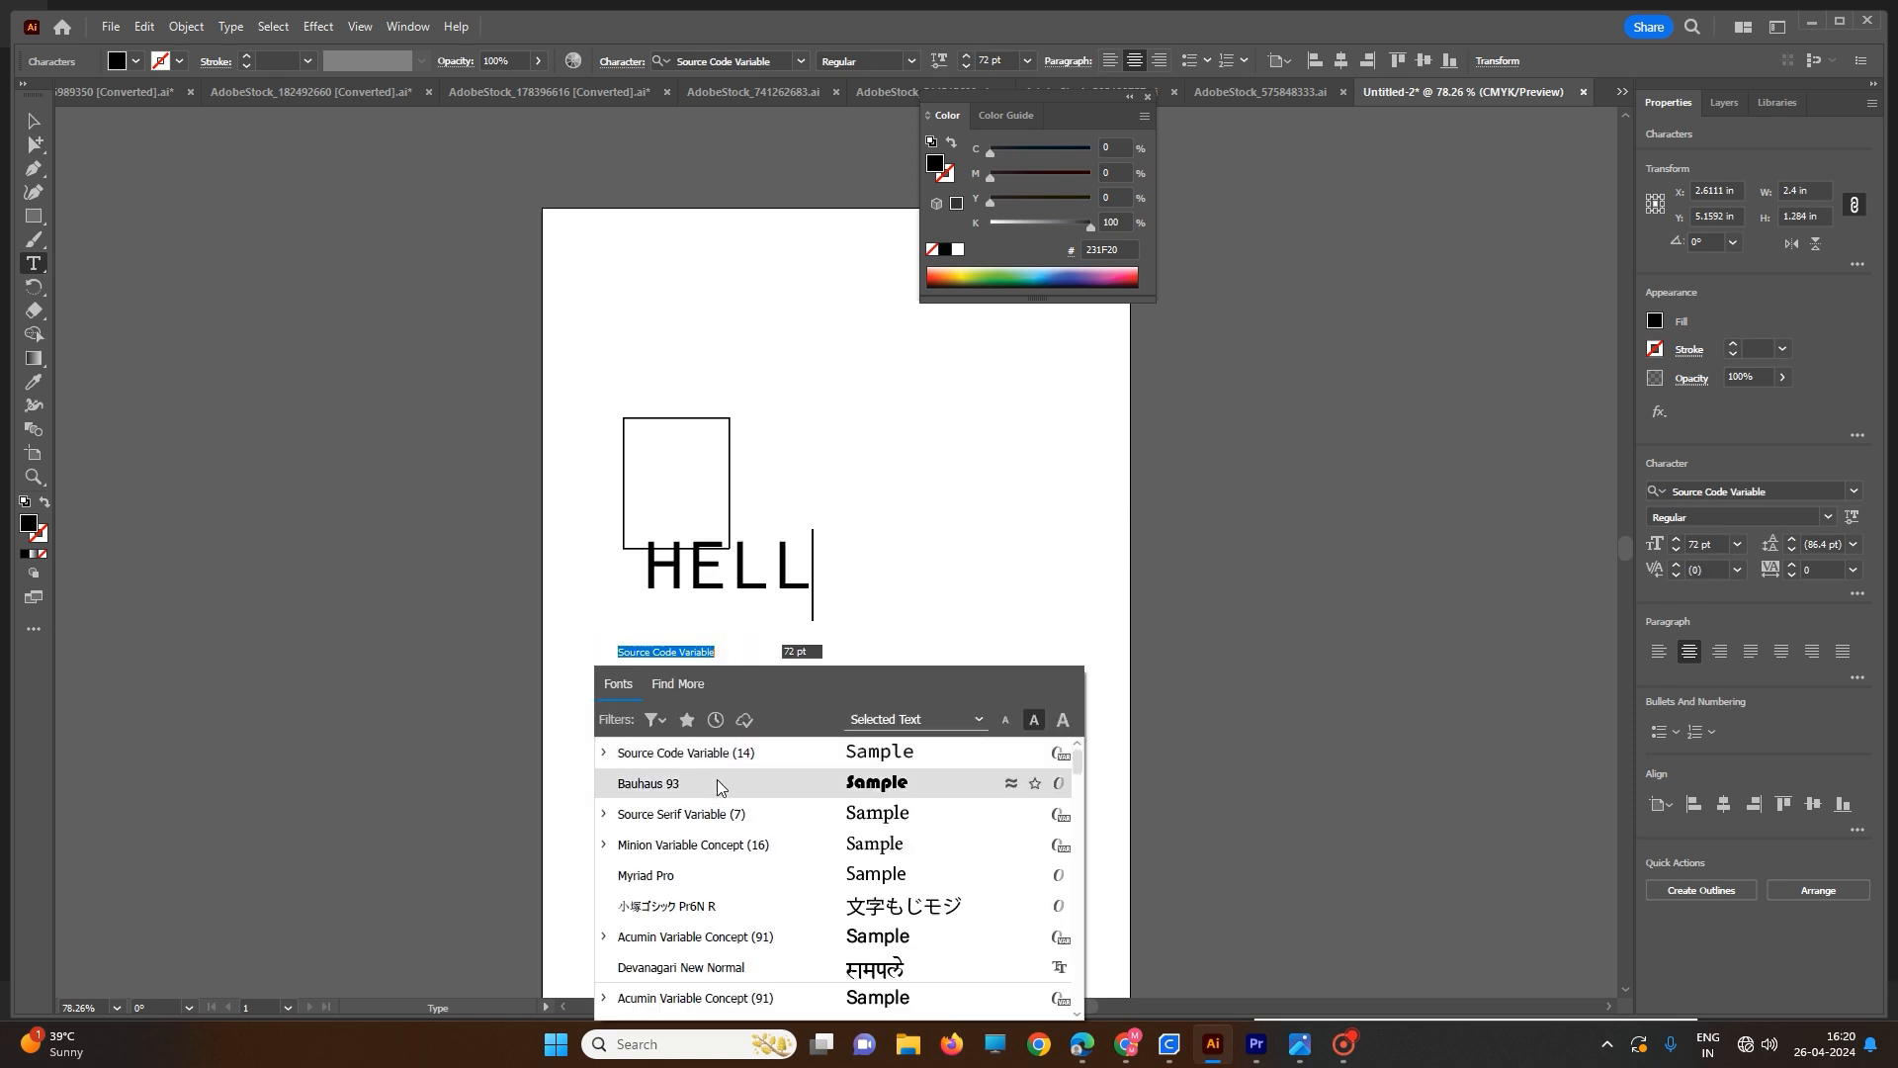
click(721, 784)
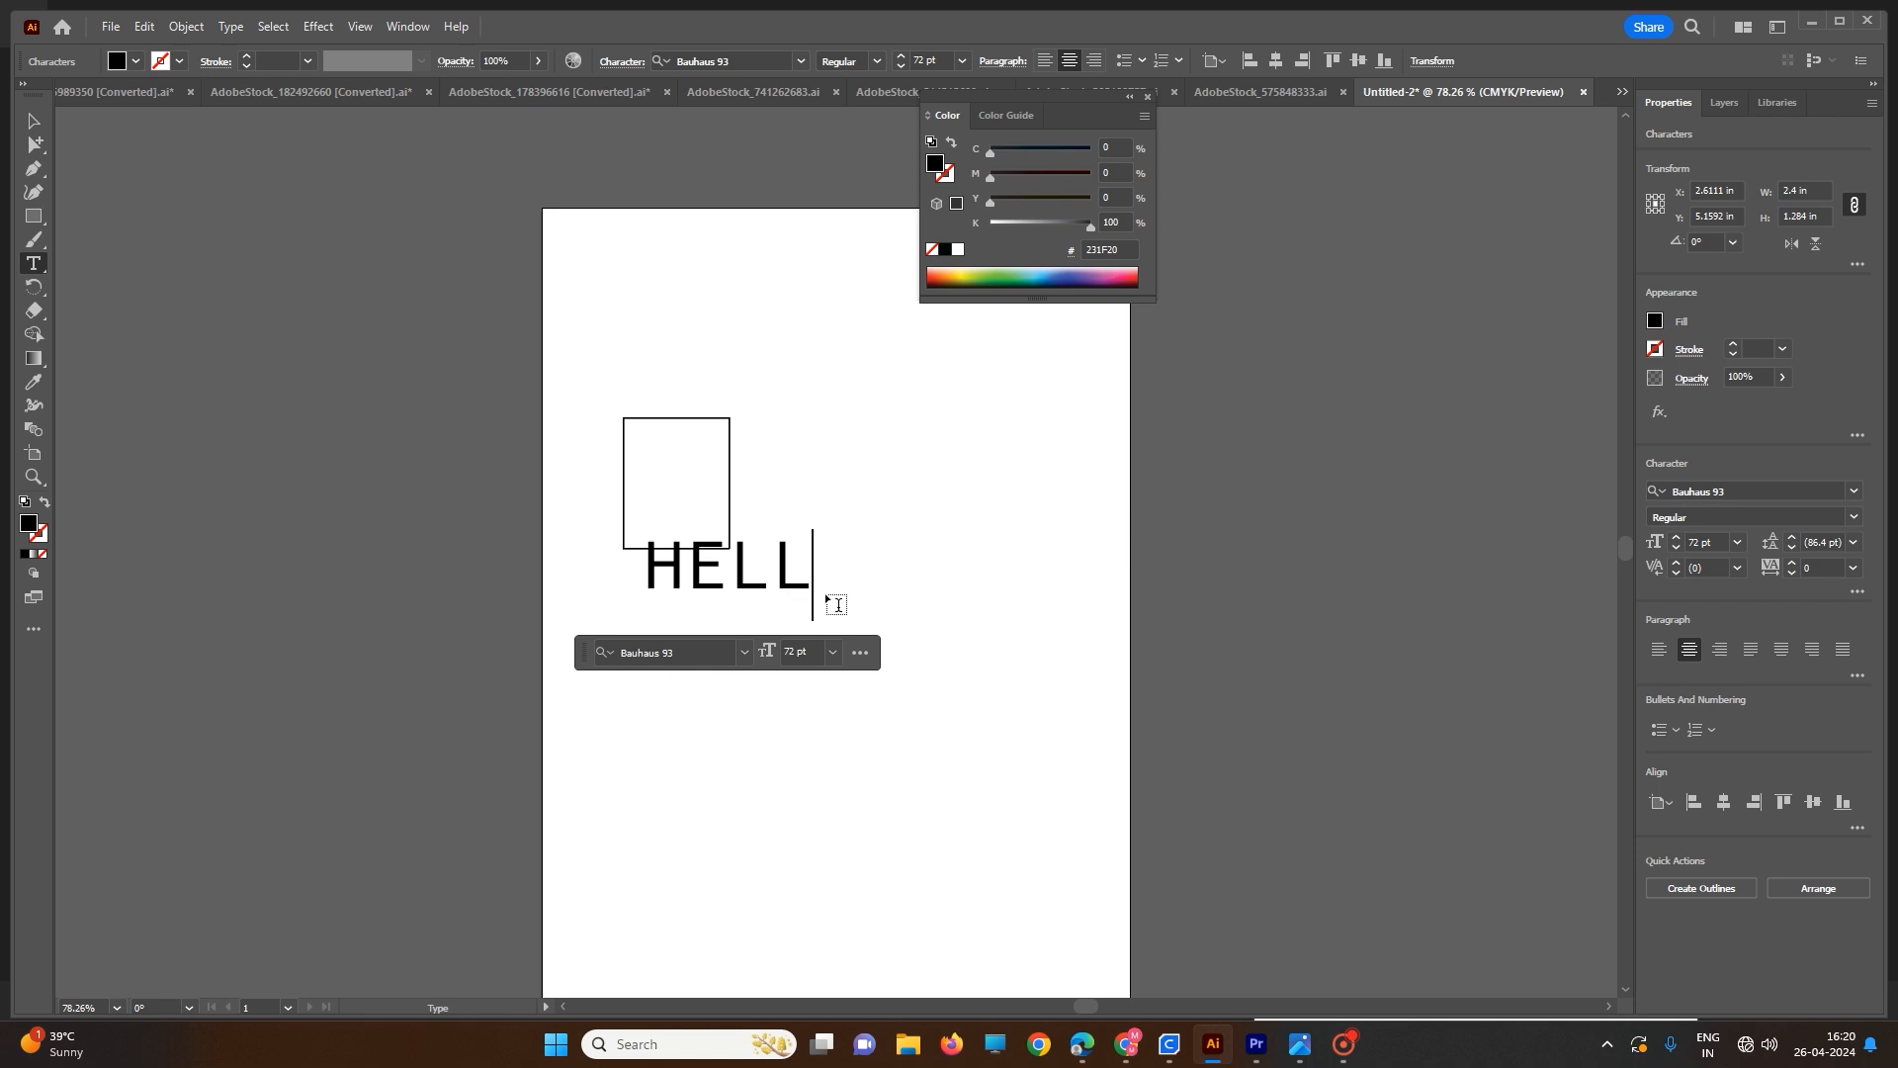
text(O)
drag(848, 554, 579, 556)
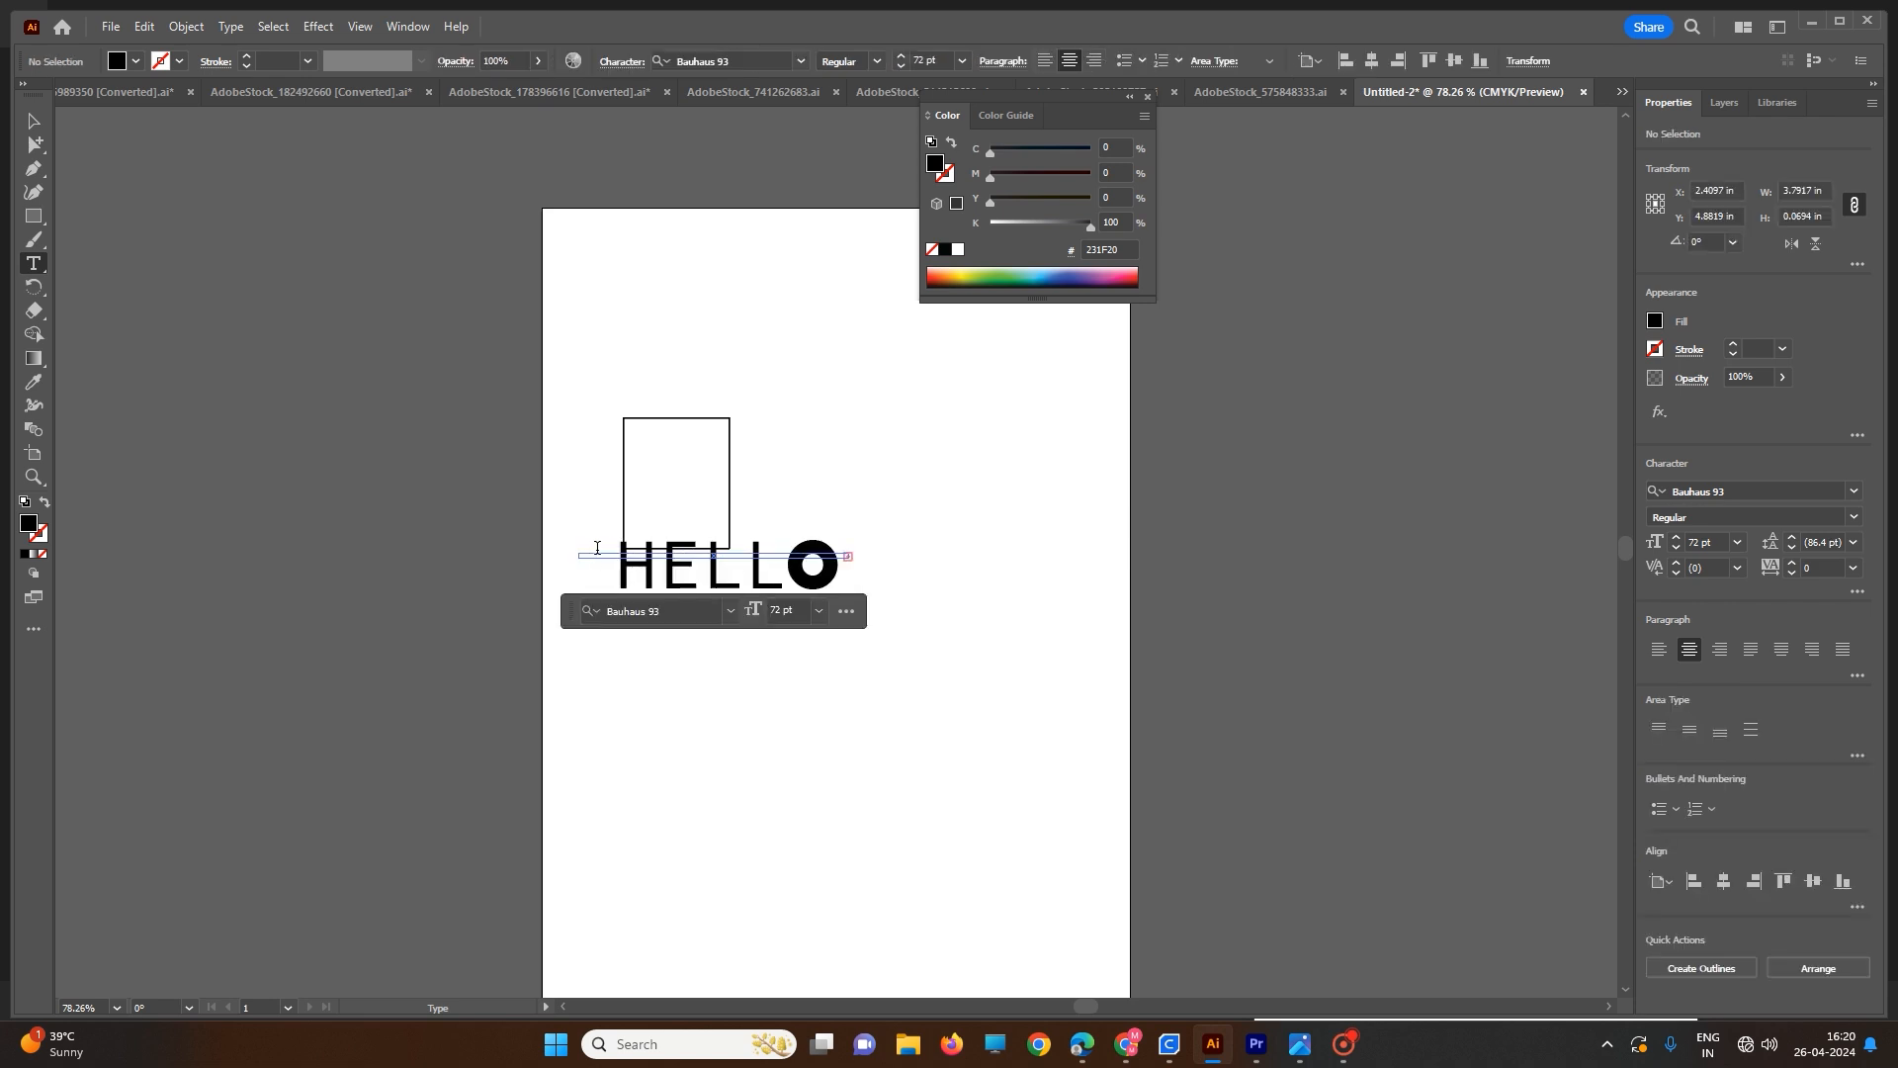
click(34, 262)
click(701, 578)
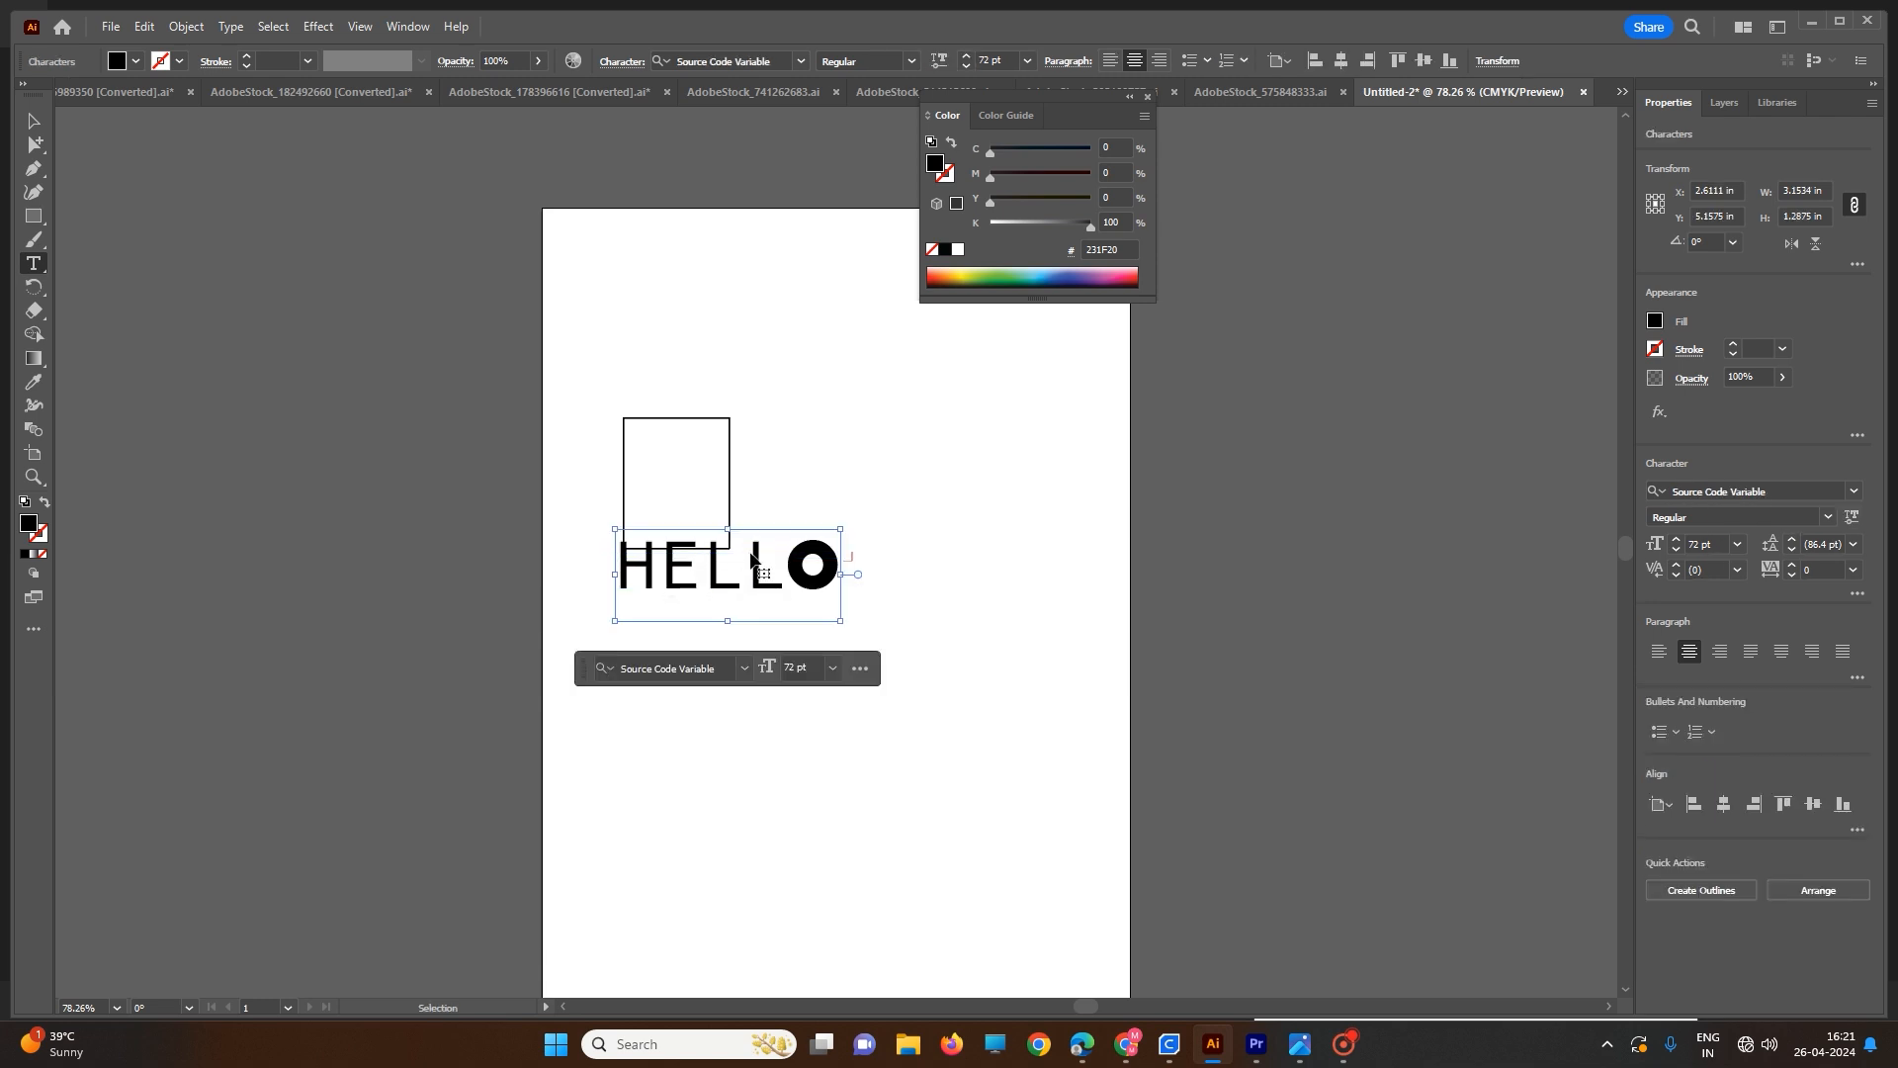
key(BackSpace)
- Set the fill of the HELL text to the dark red swatch with C=15, M=100, Y=90 and K=10
double_click(679, 560)
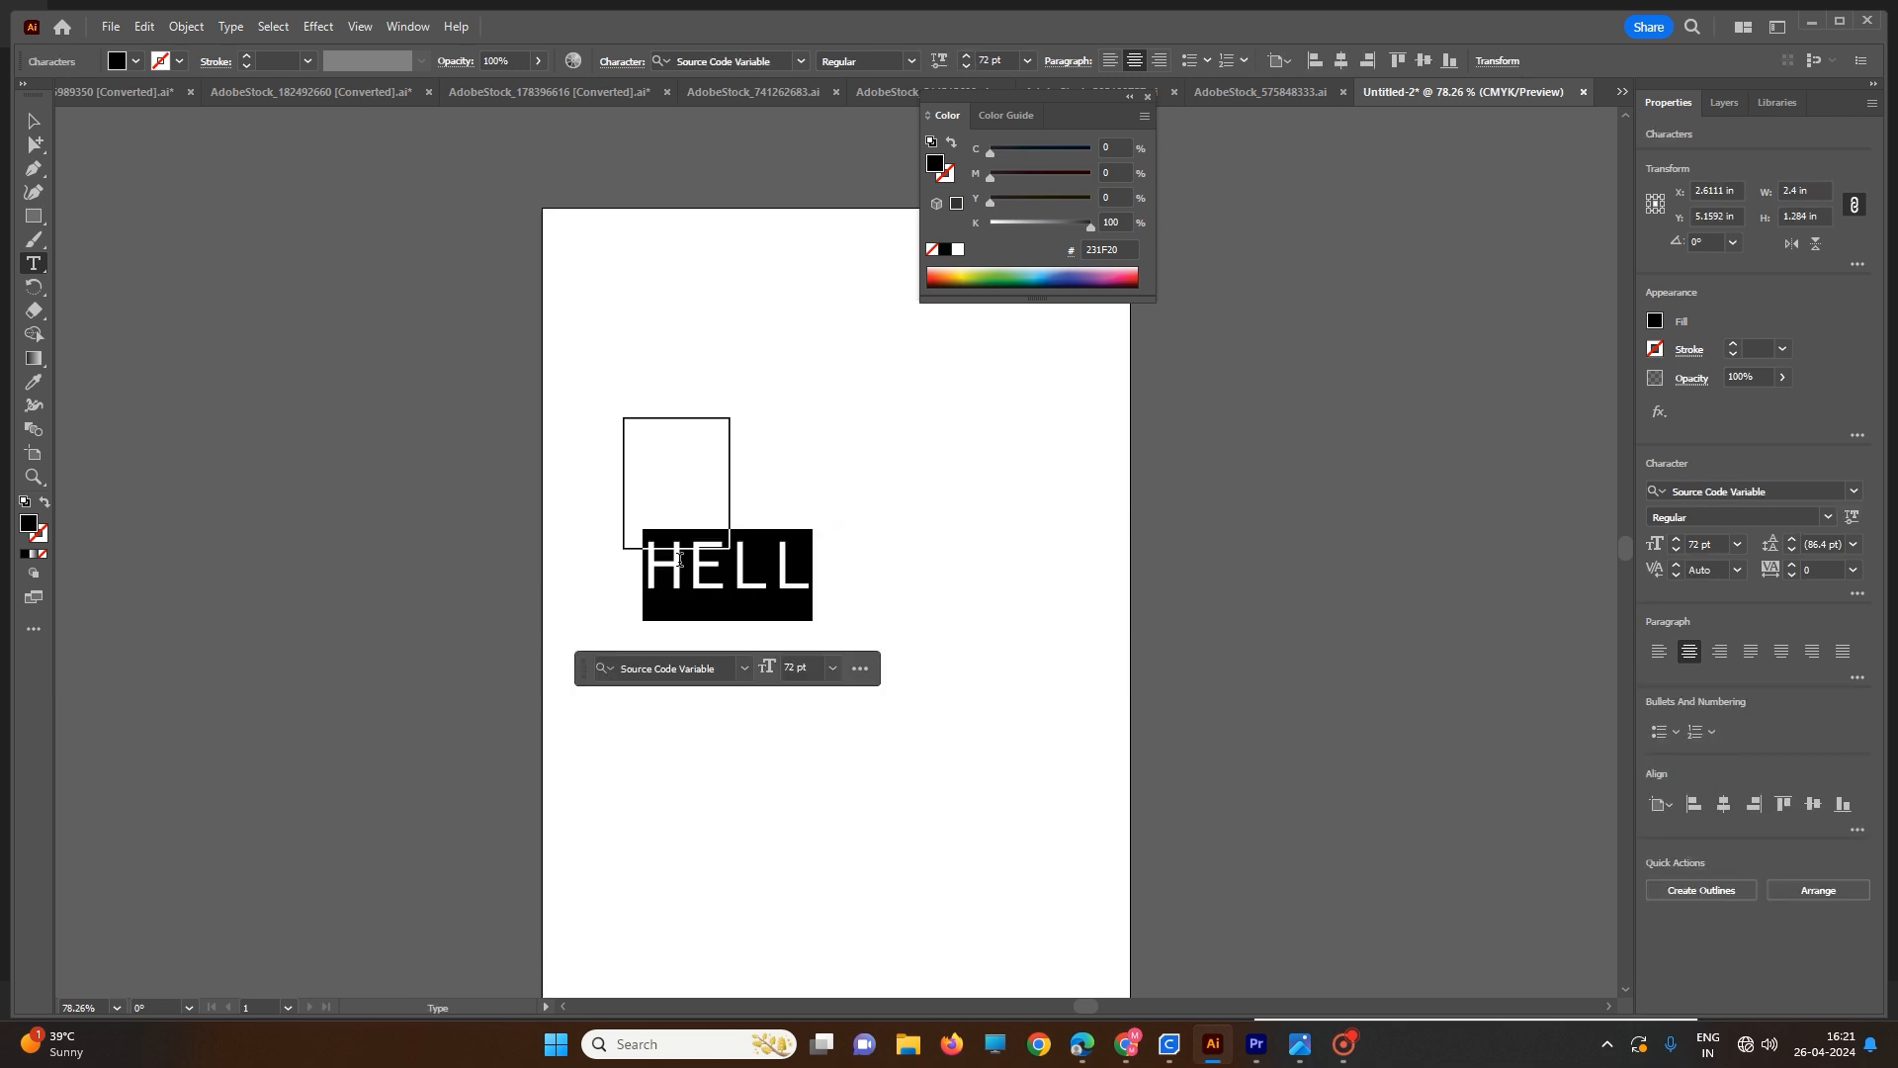
click(1654, 323)
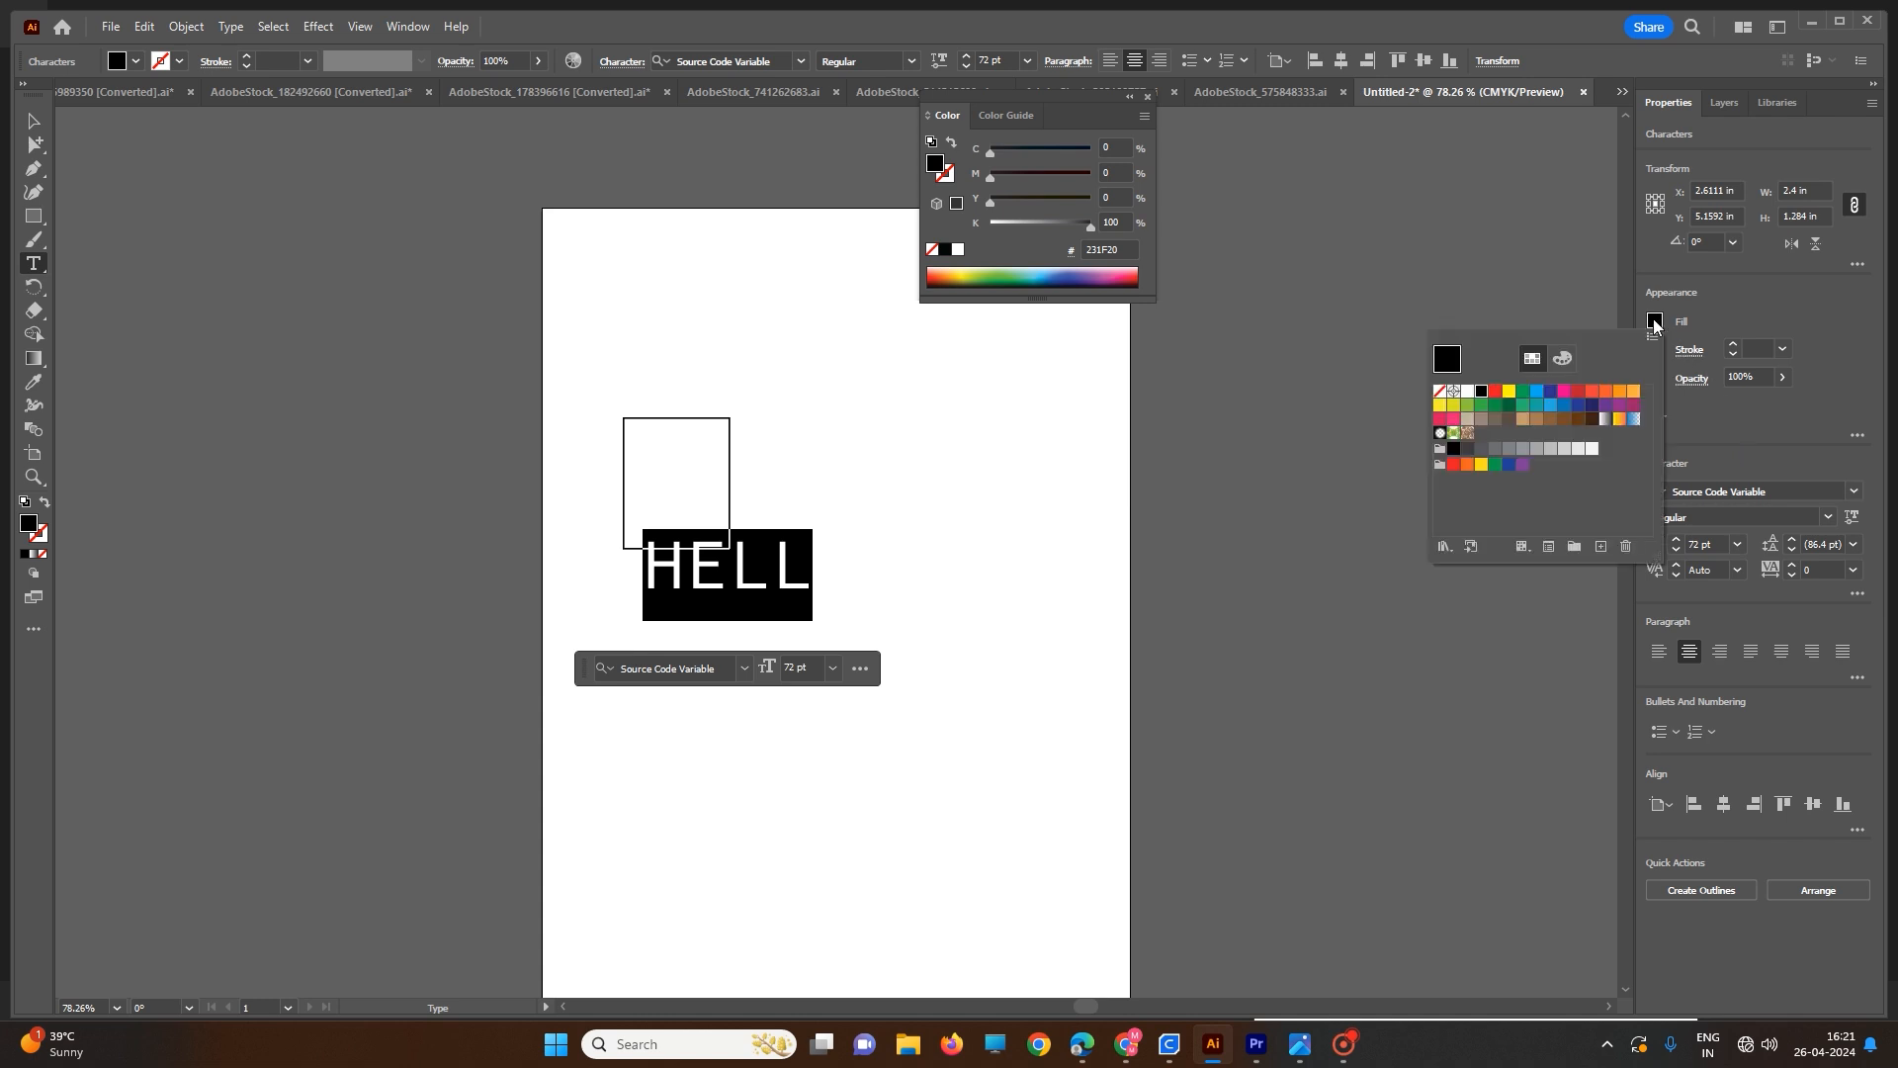
click(1584, 393)
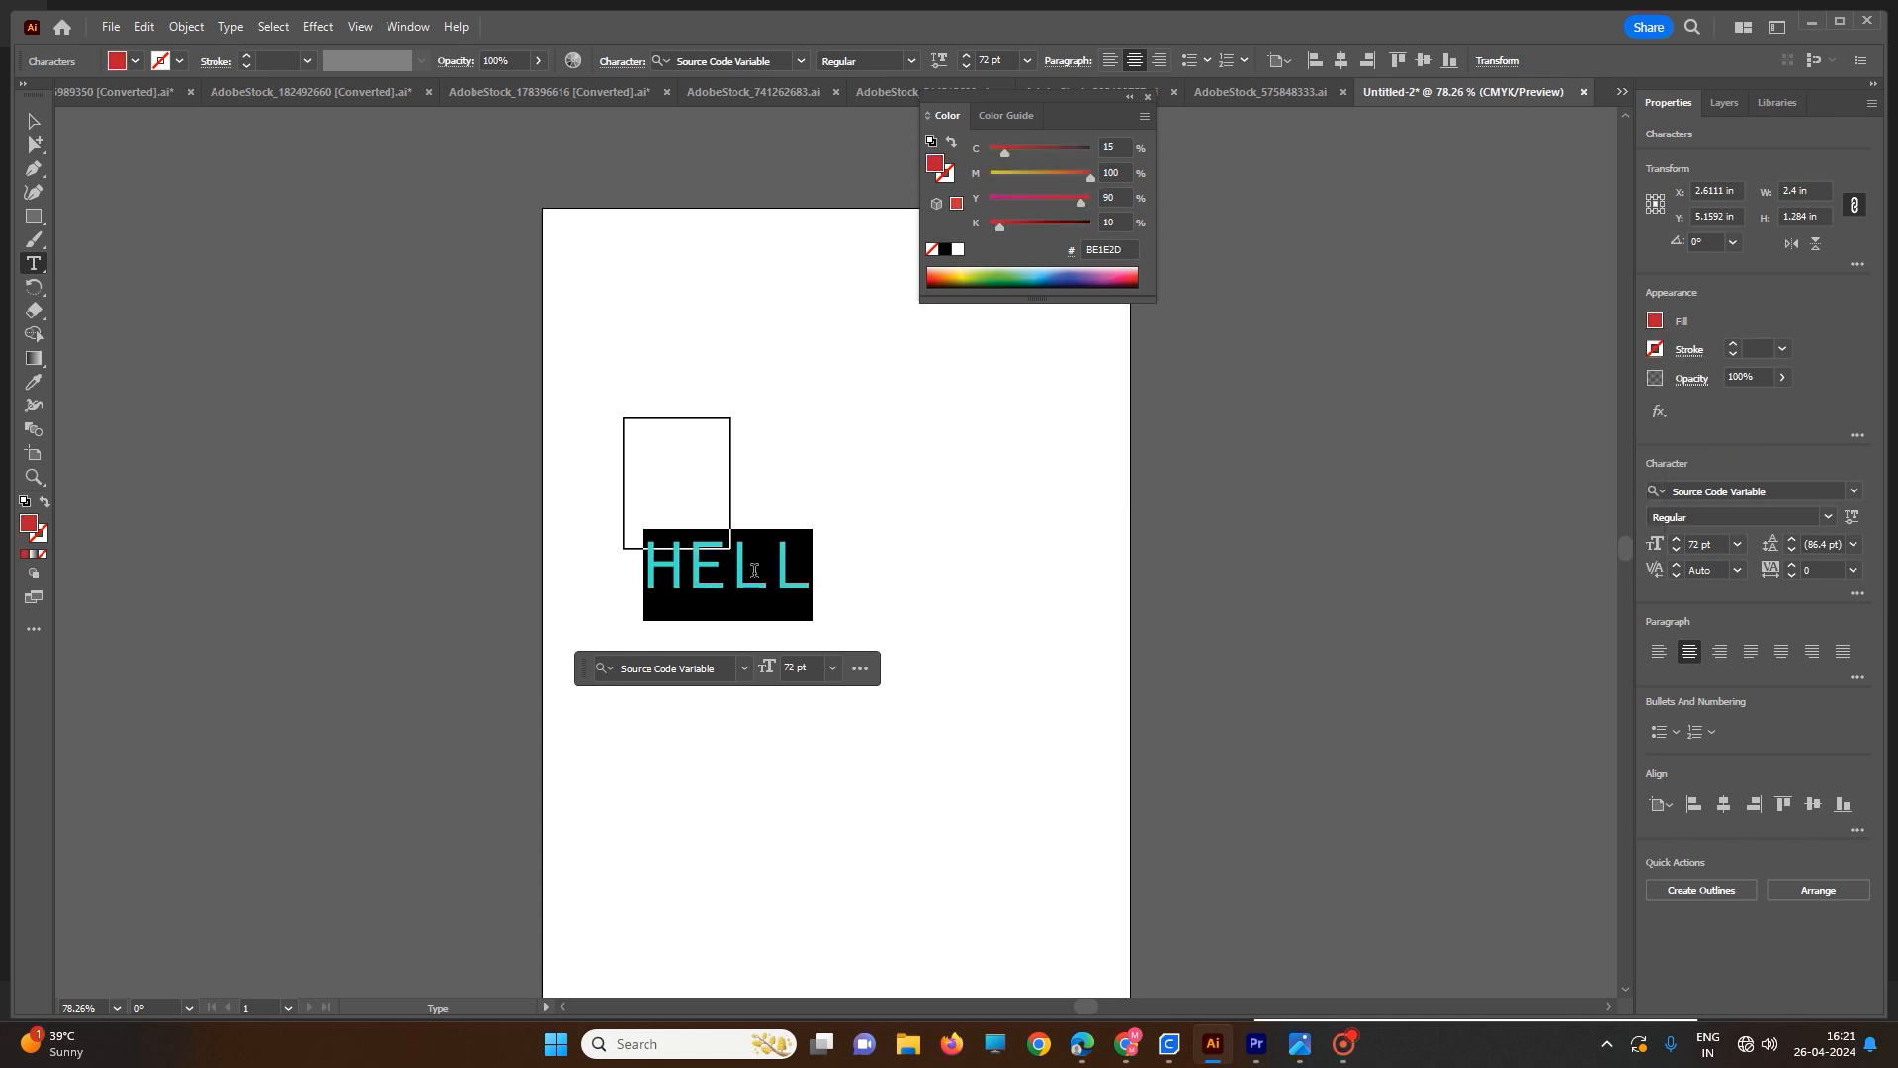
- Try the None fill on the HELL text, look through the stroke weights and undo the fill removal
click(1658, 322)
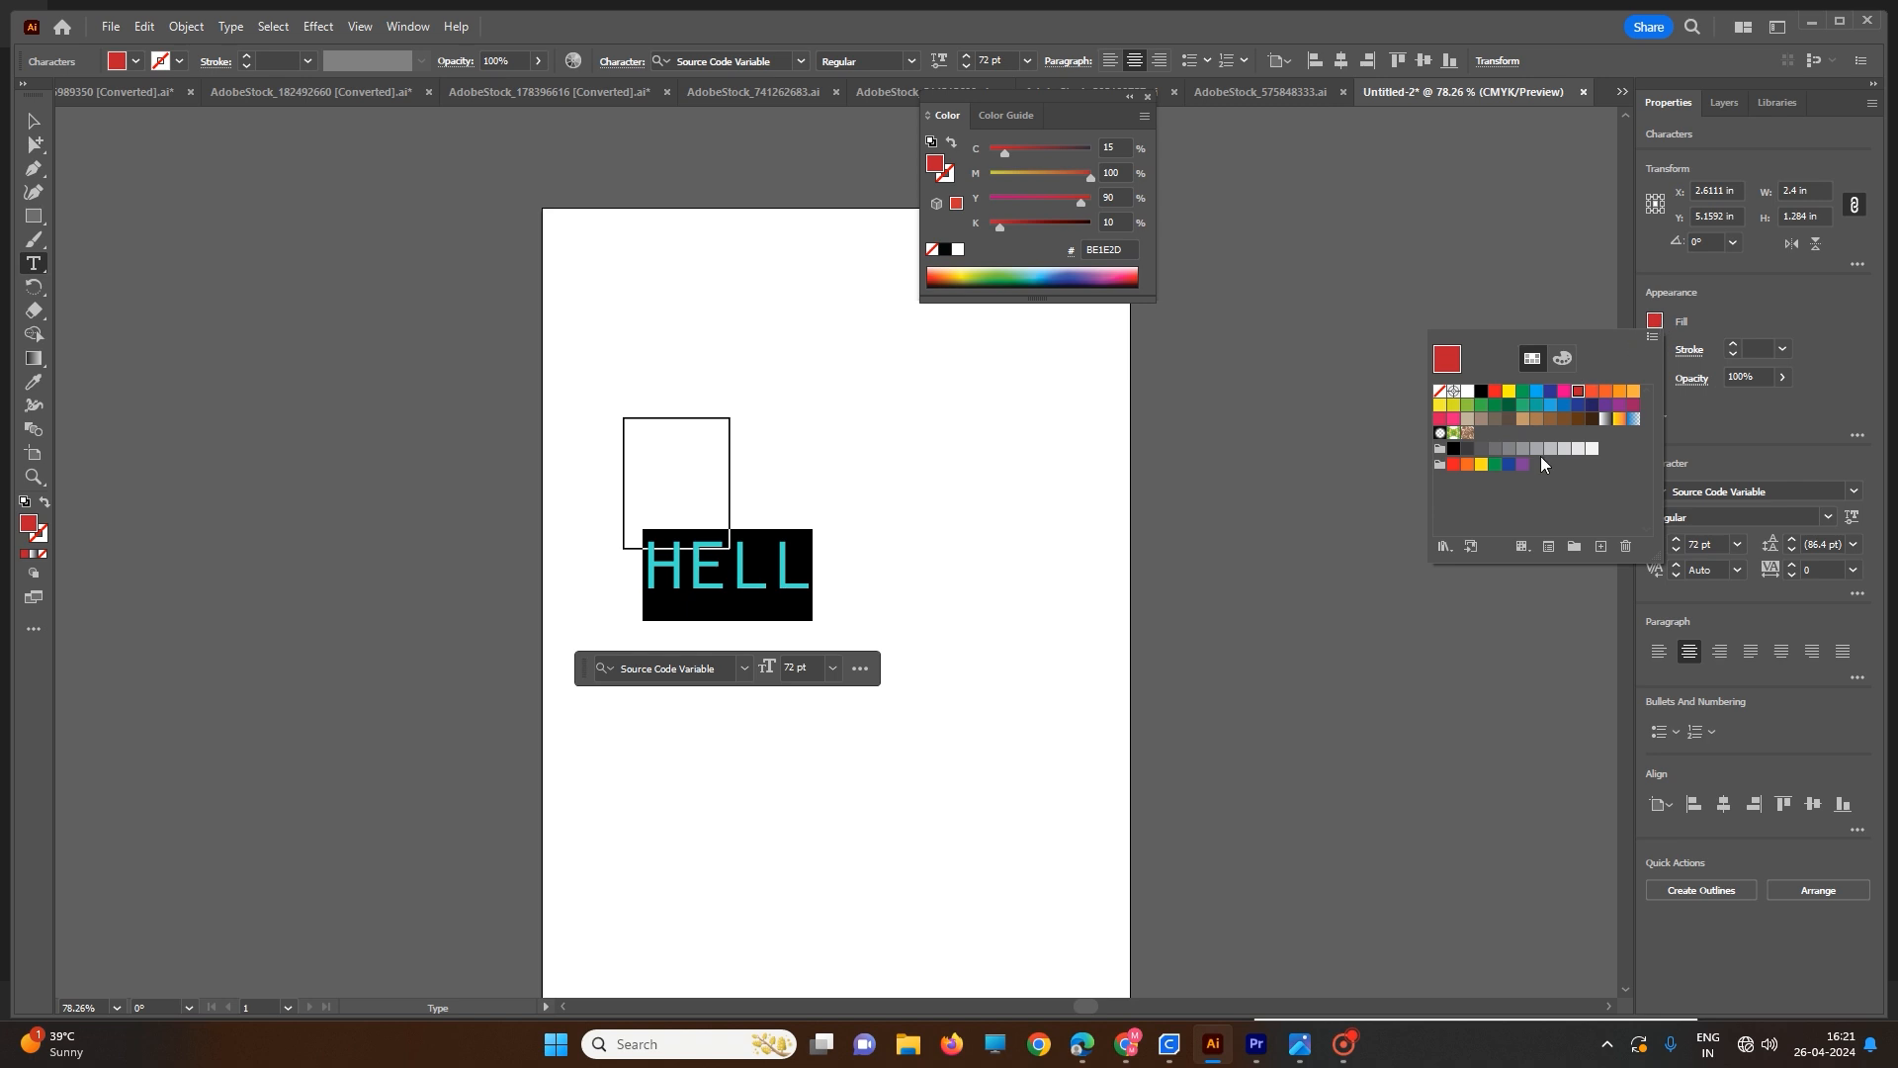
click(1439, 390)
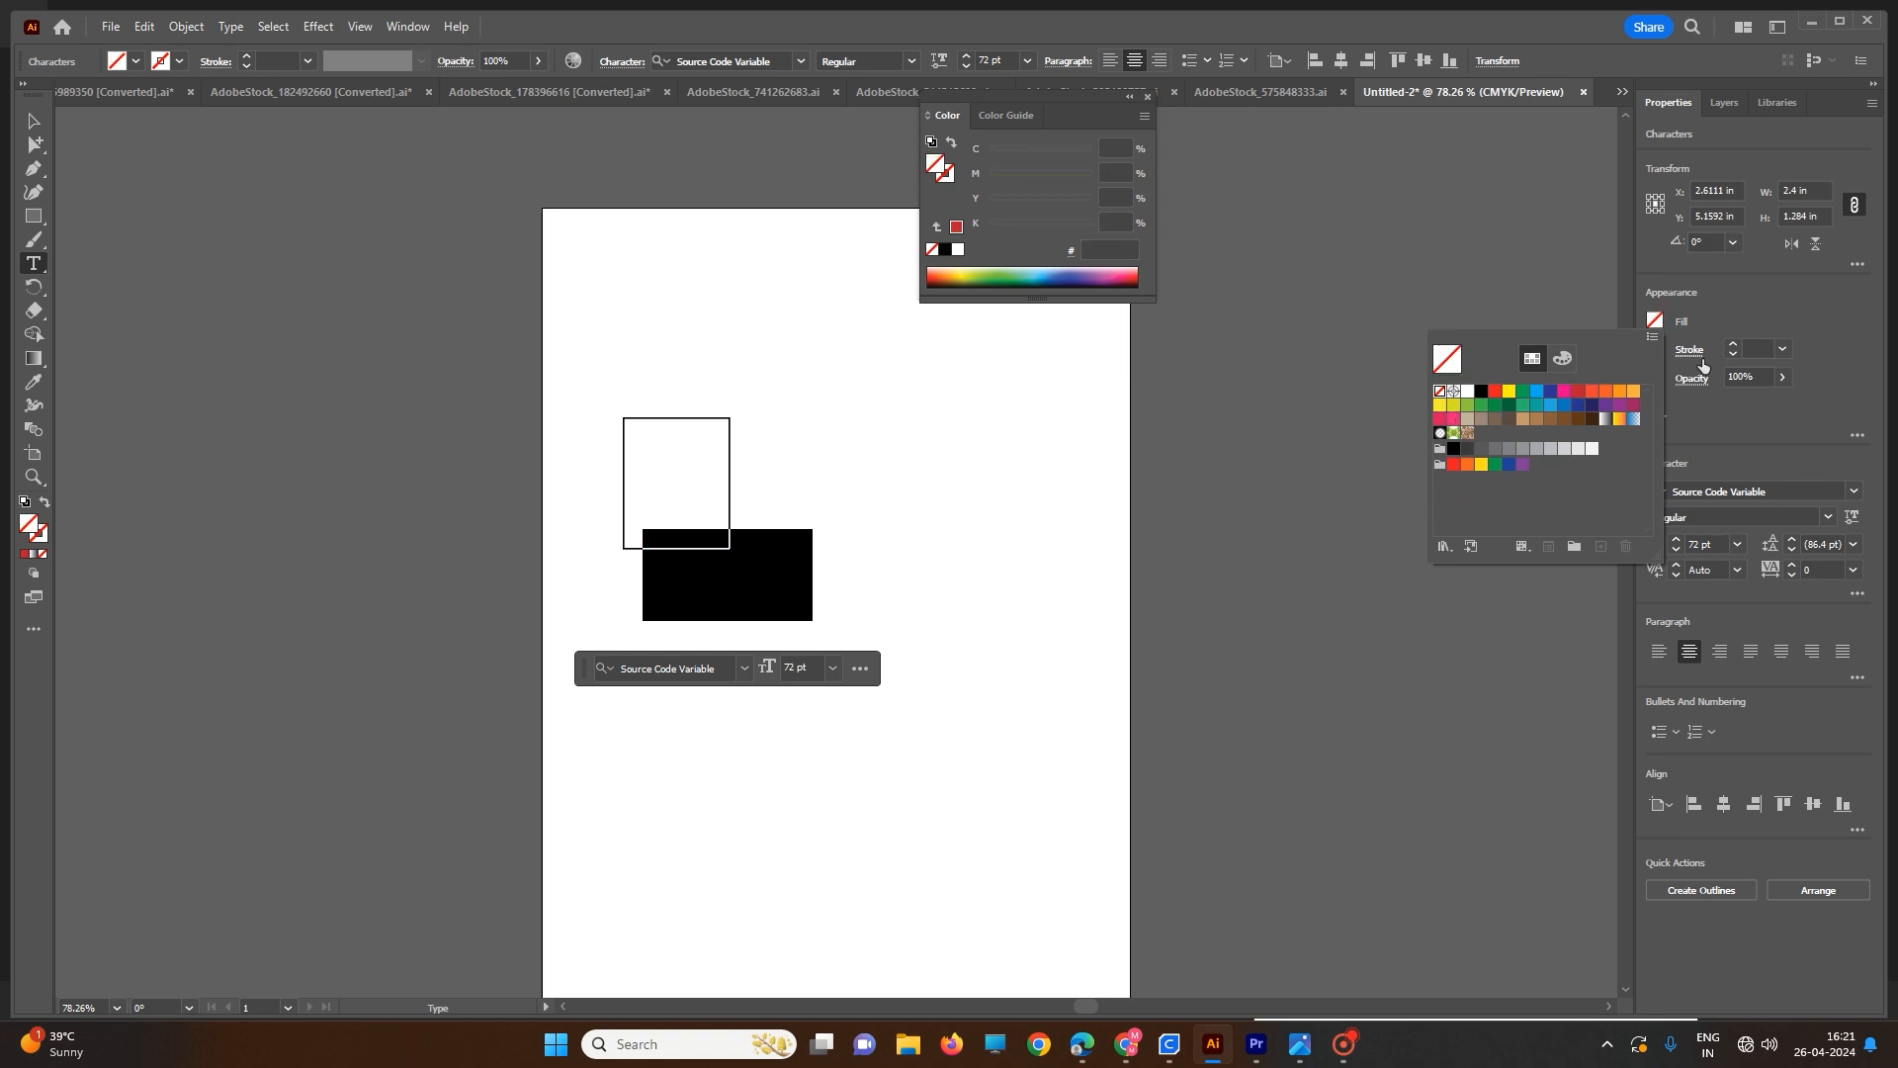
click(1783, 348)
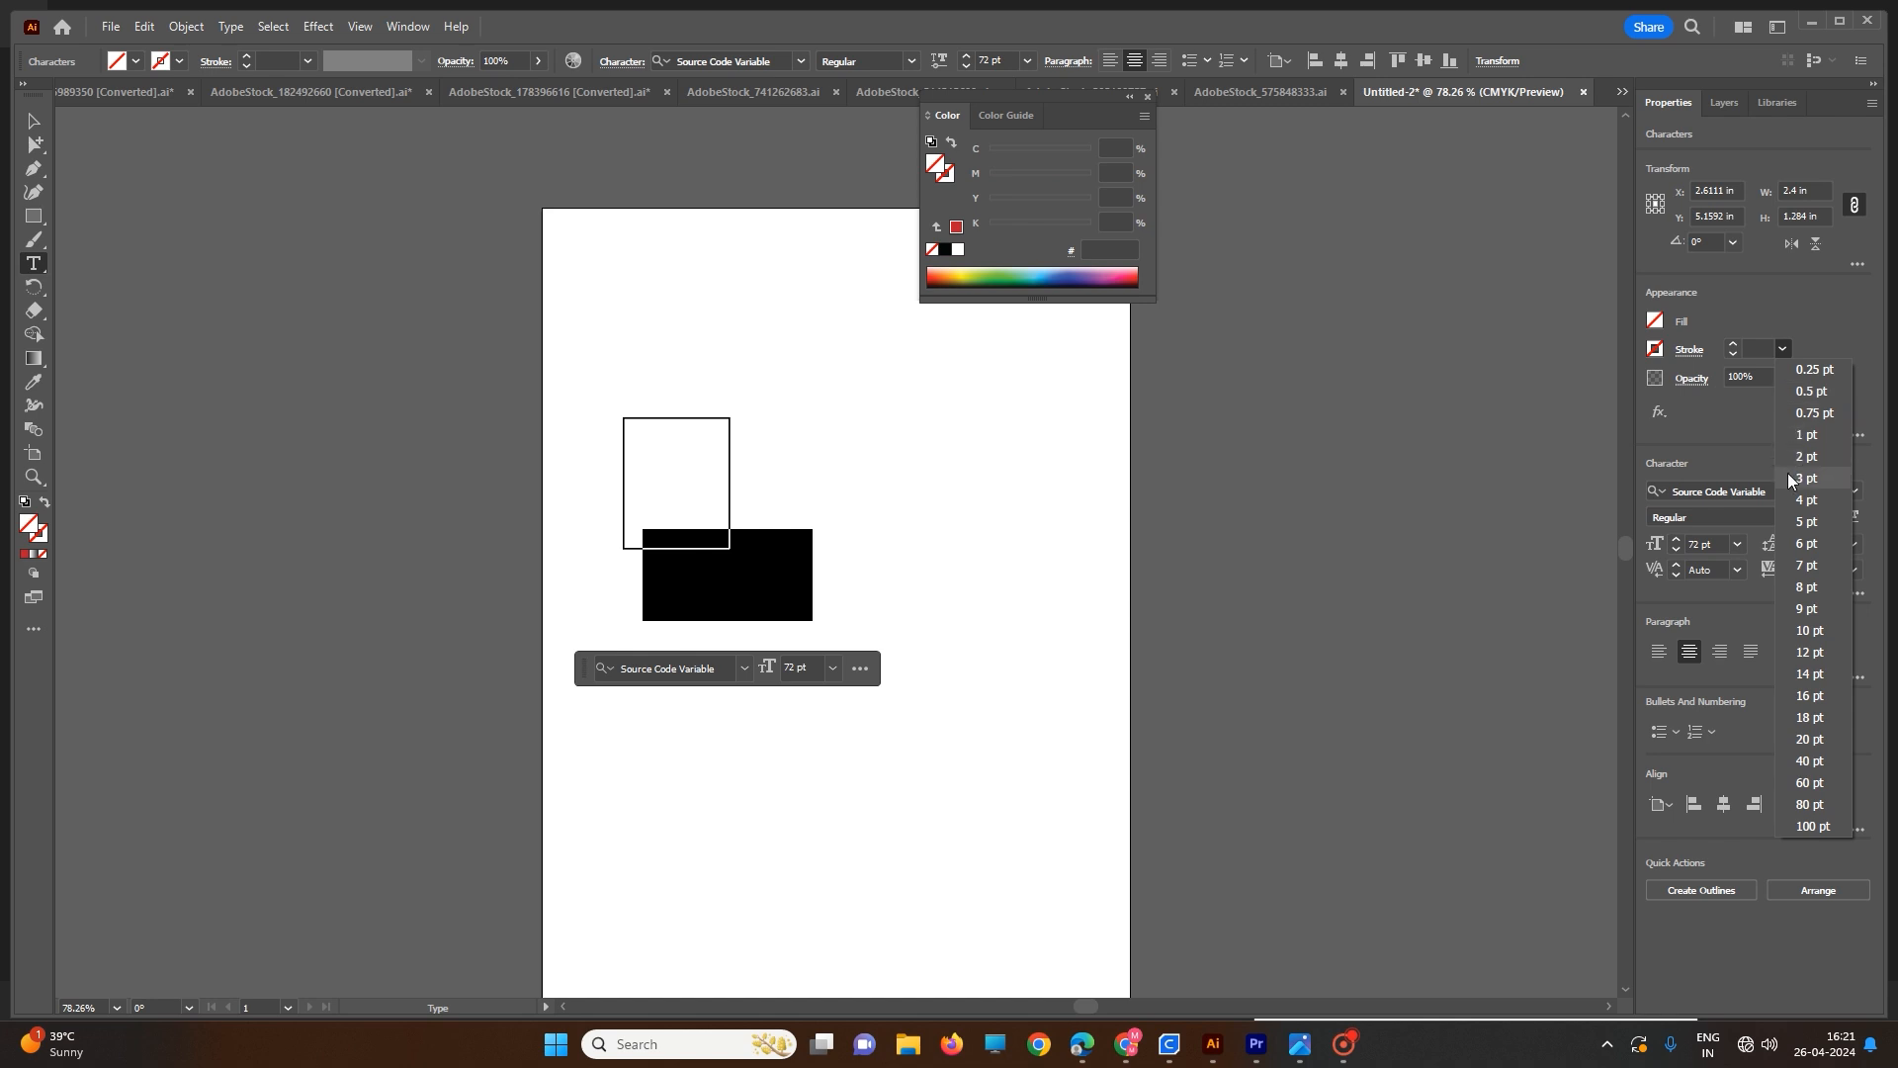
click(1822, 322)
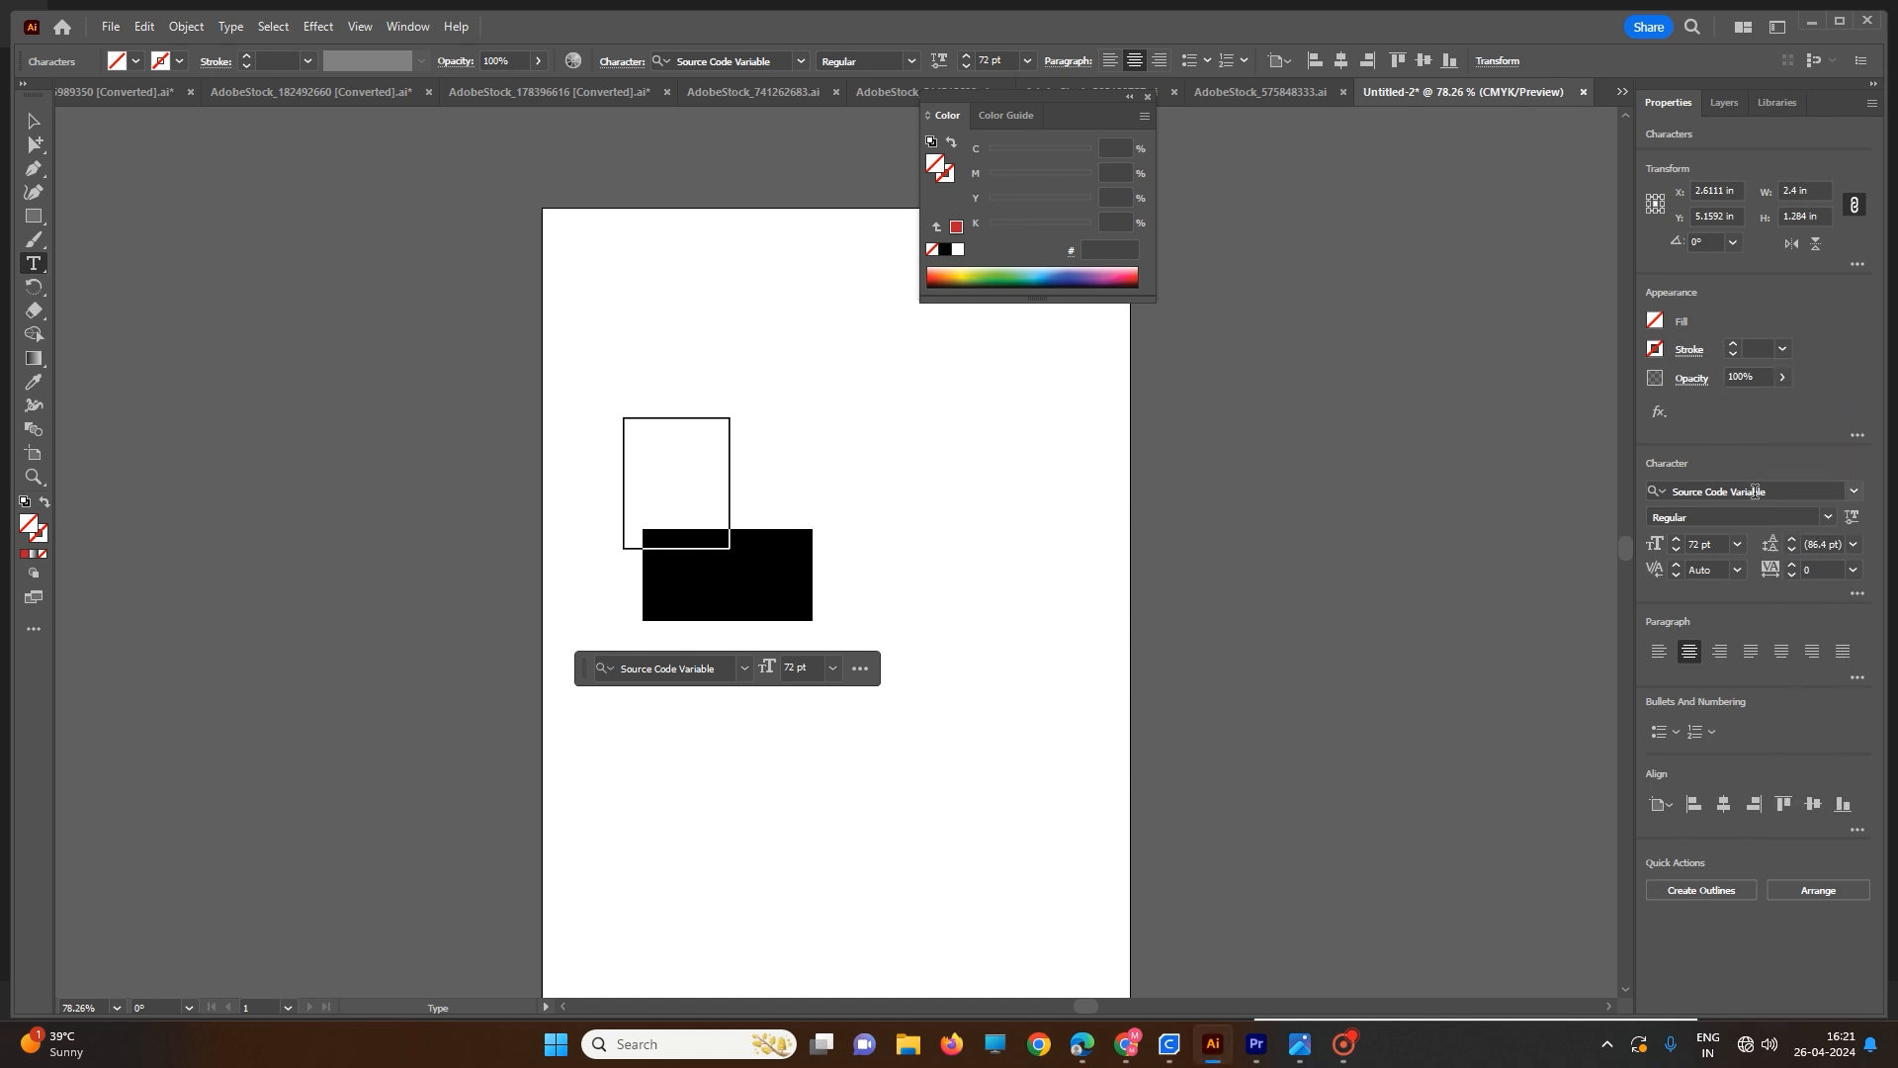
click(1722, 659)
key(ctrl+z)
key(ctrl+z)
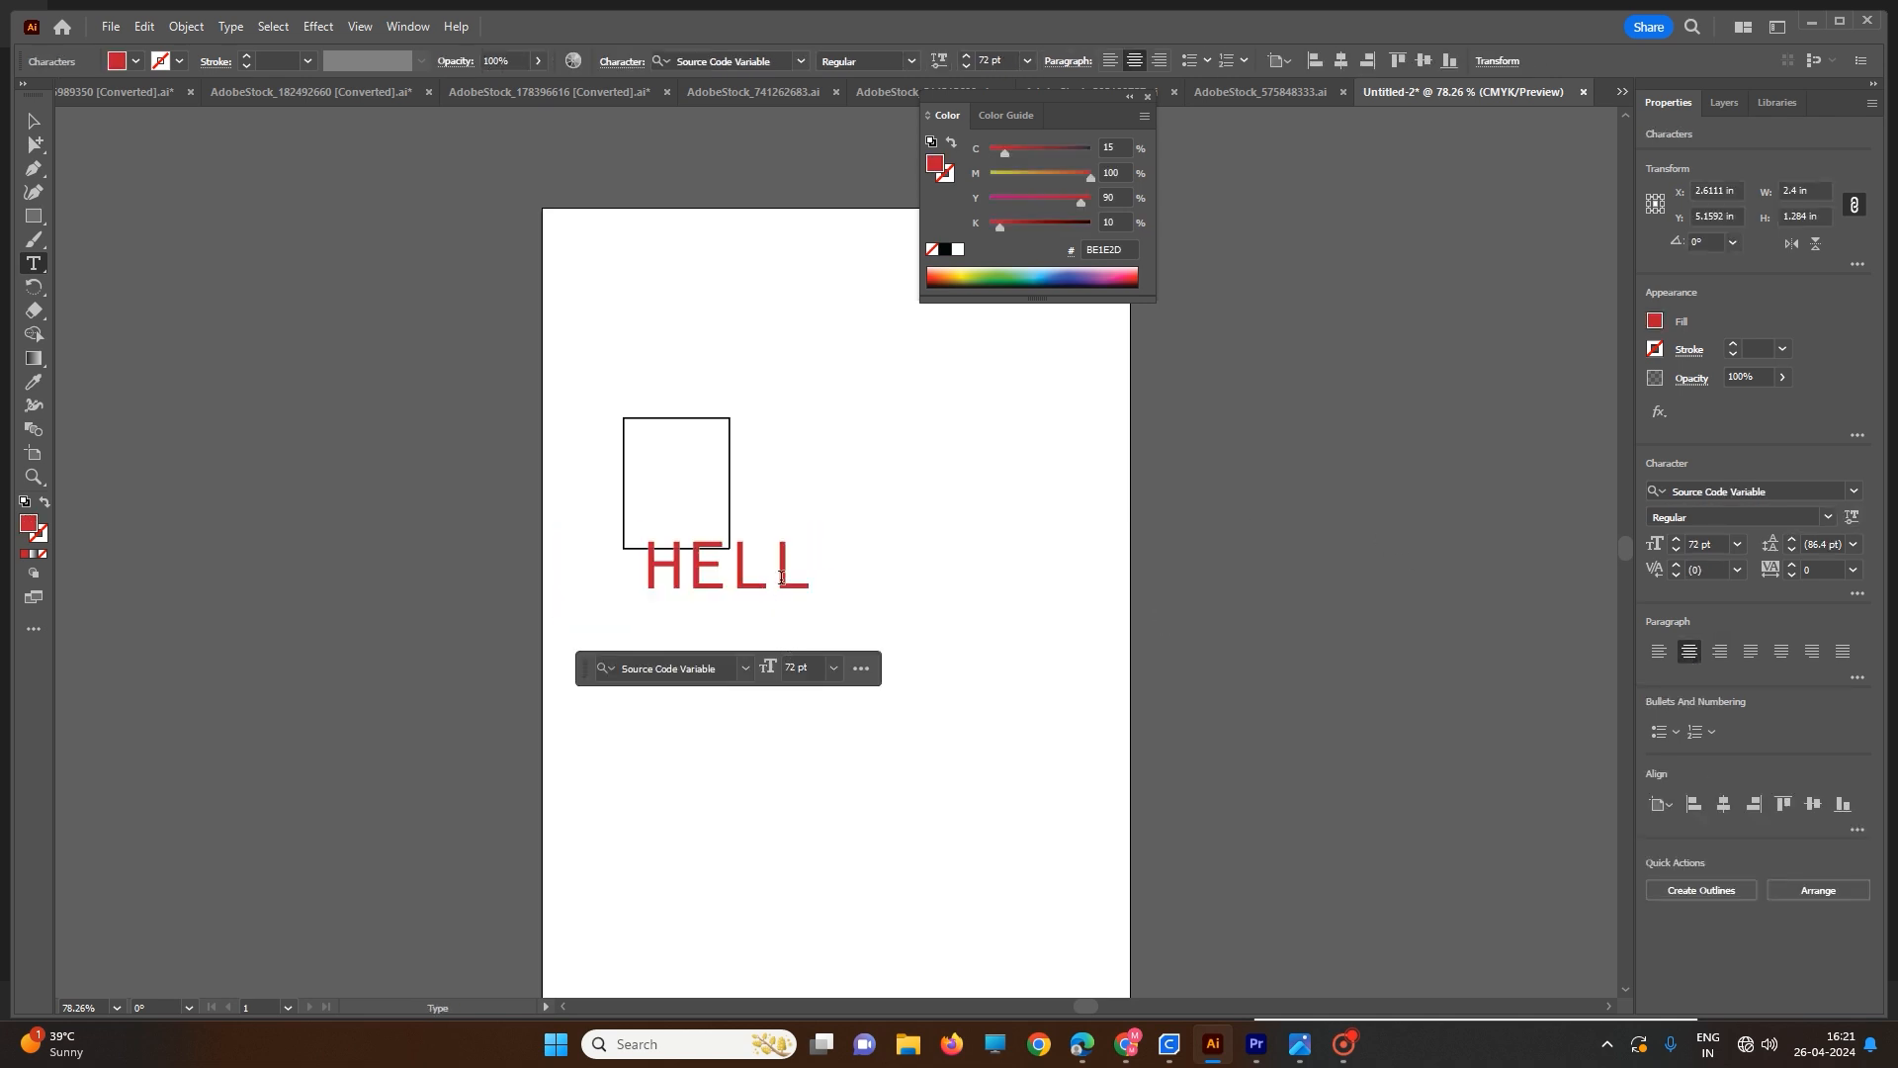
- Try right, left, centre and the last-line justify alignments on the HELL text and set it to justify all lines
drag(651, 566, 836, 564)
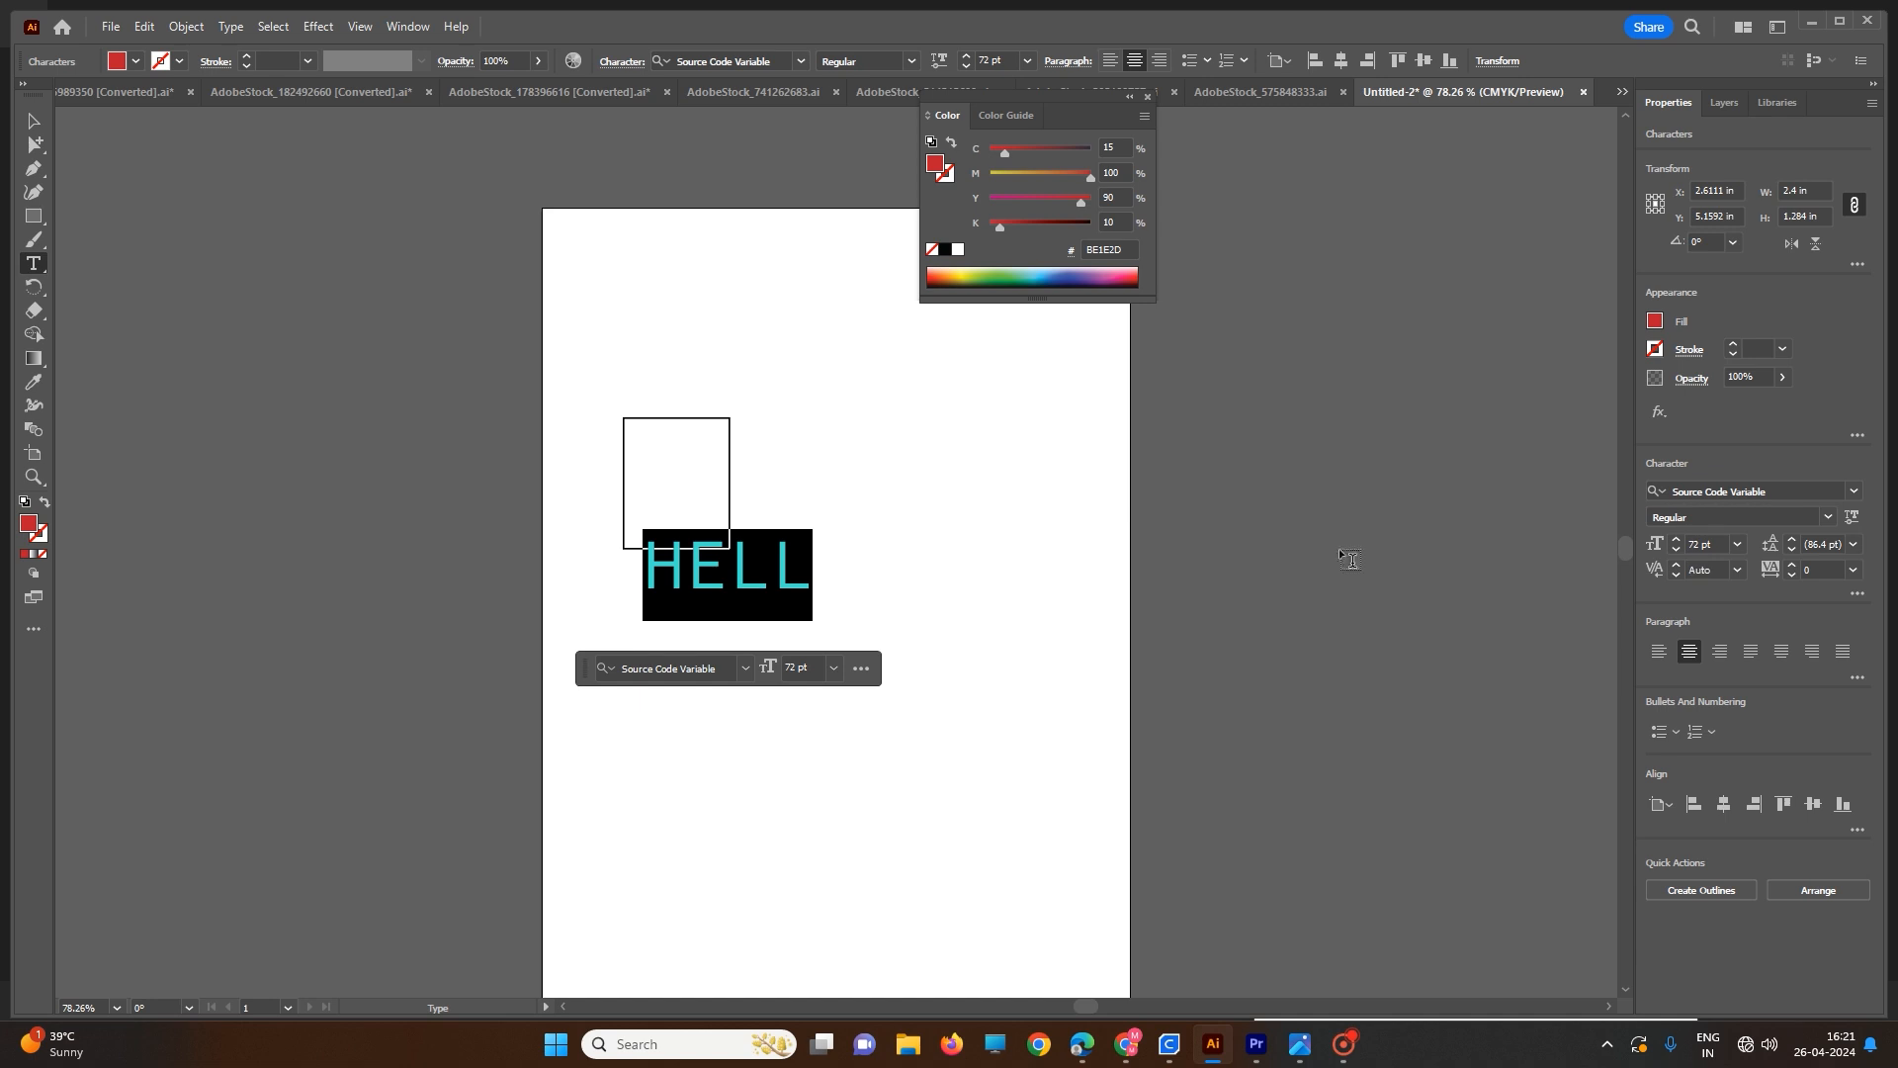
click(1720, 651)
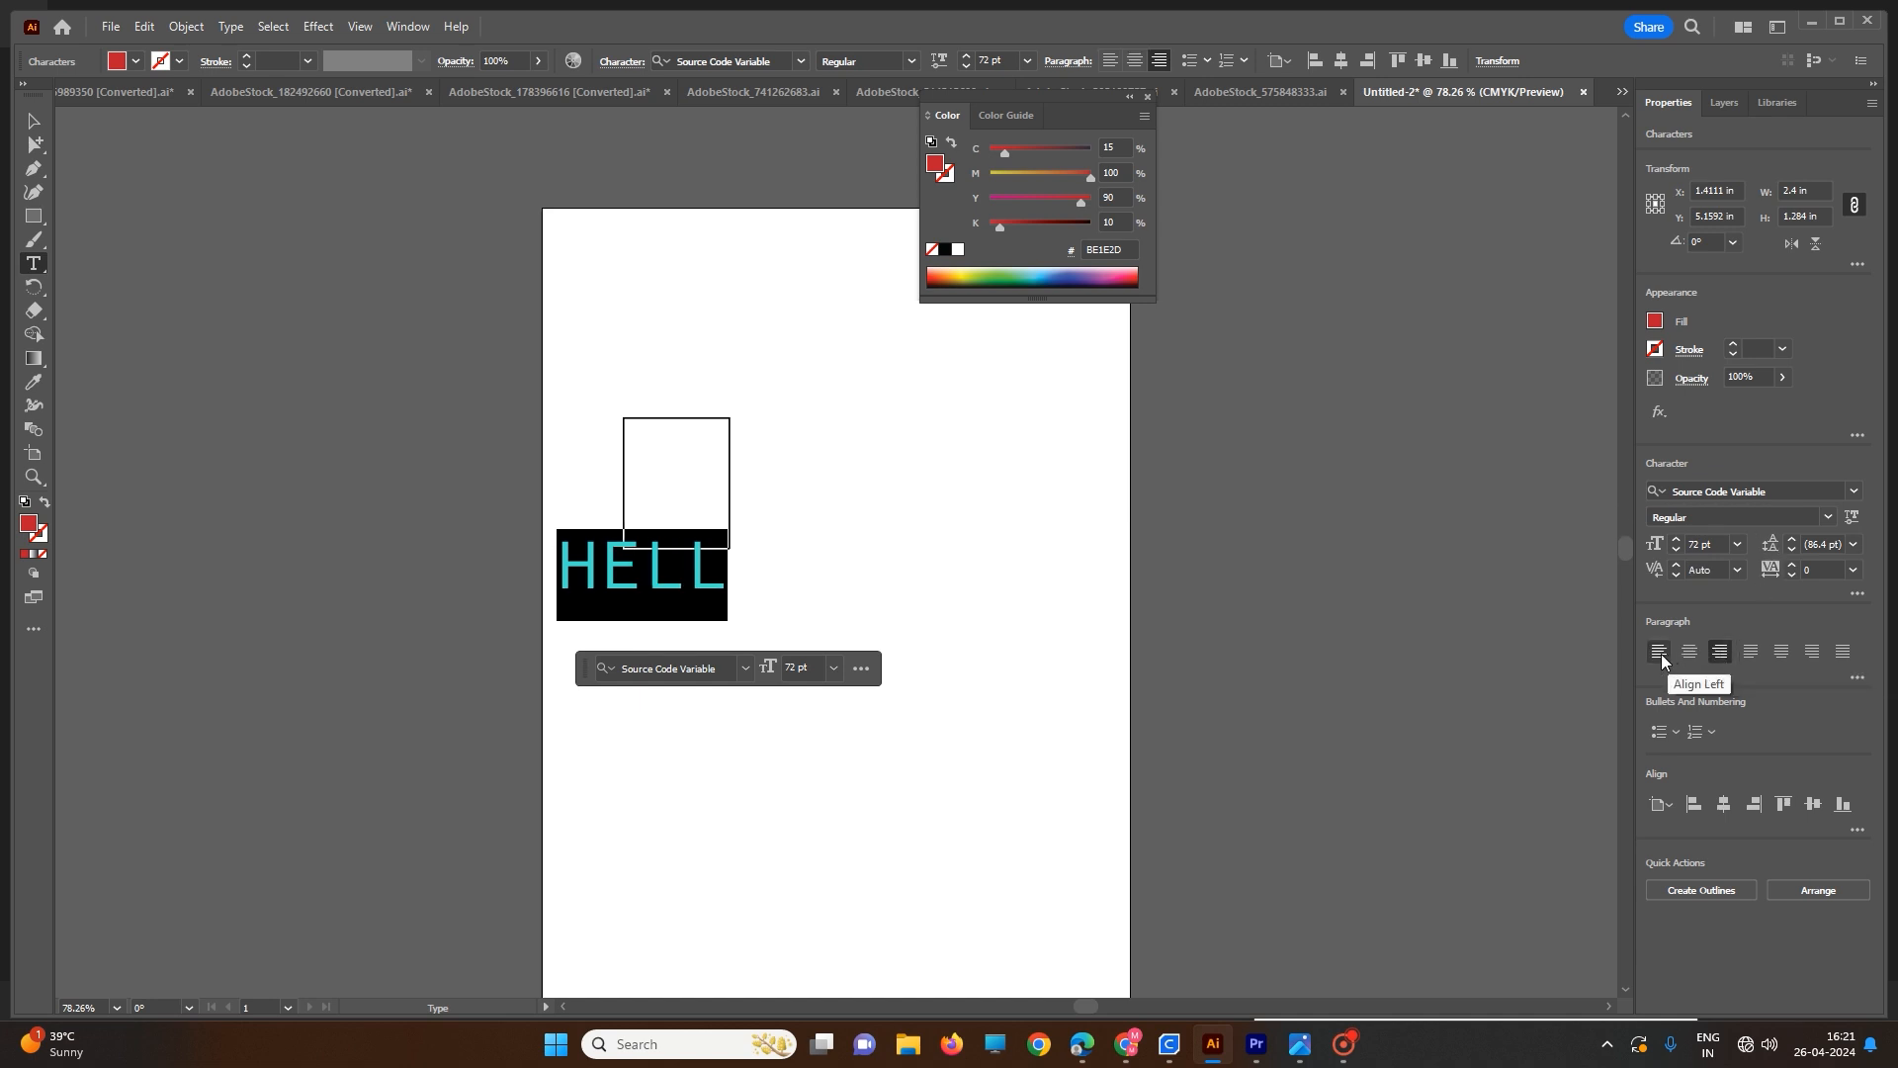
click(1660, 652)
click(1690, 653)
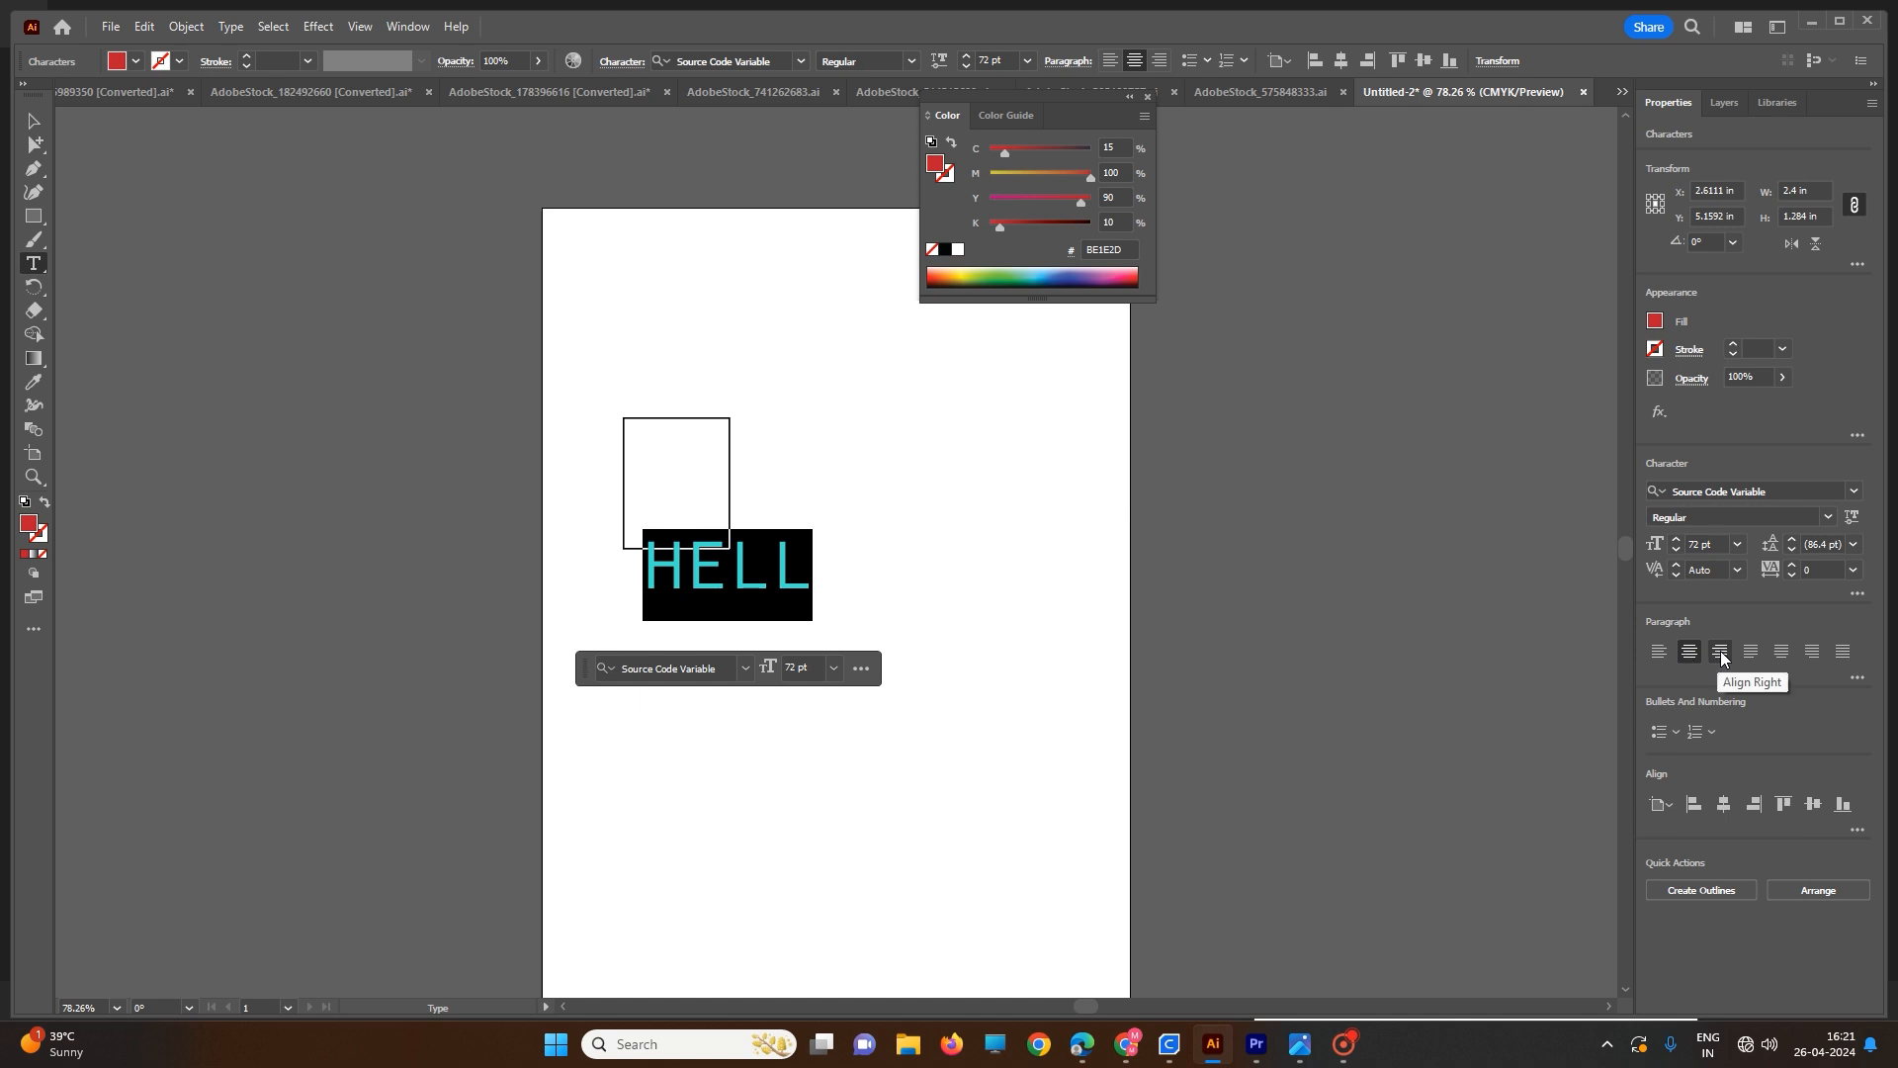
click(1720, 653)
click(1750, 653)
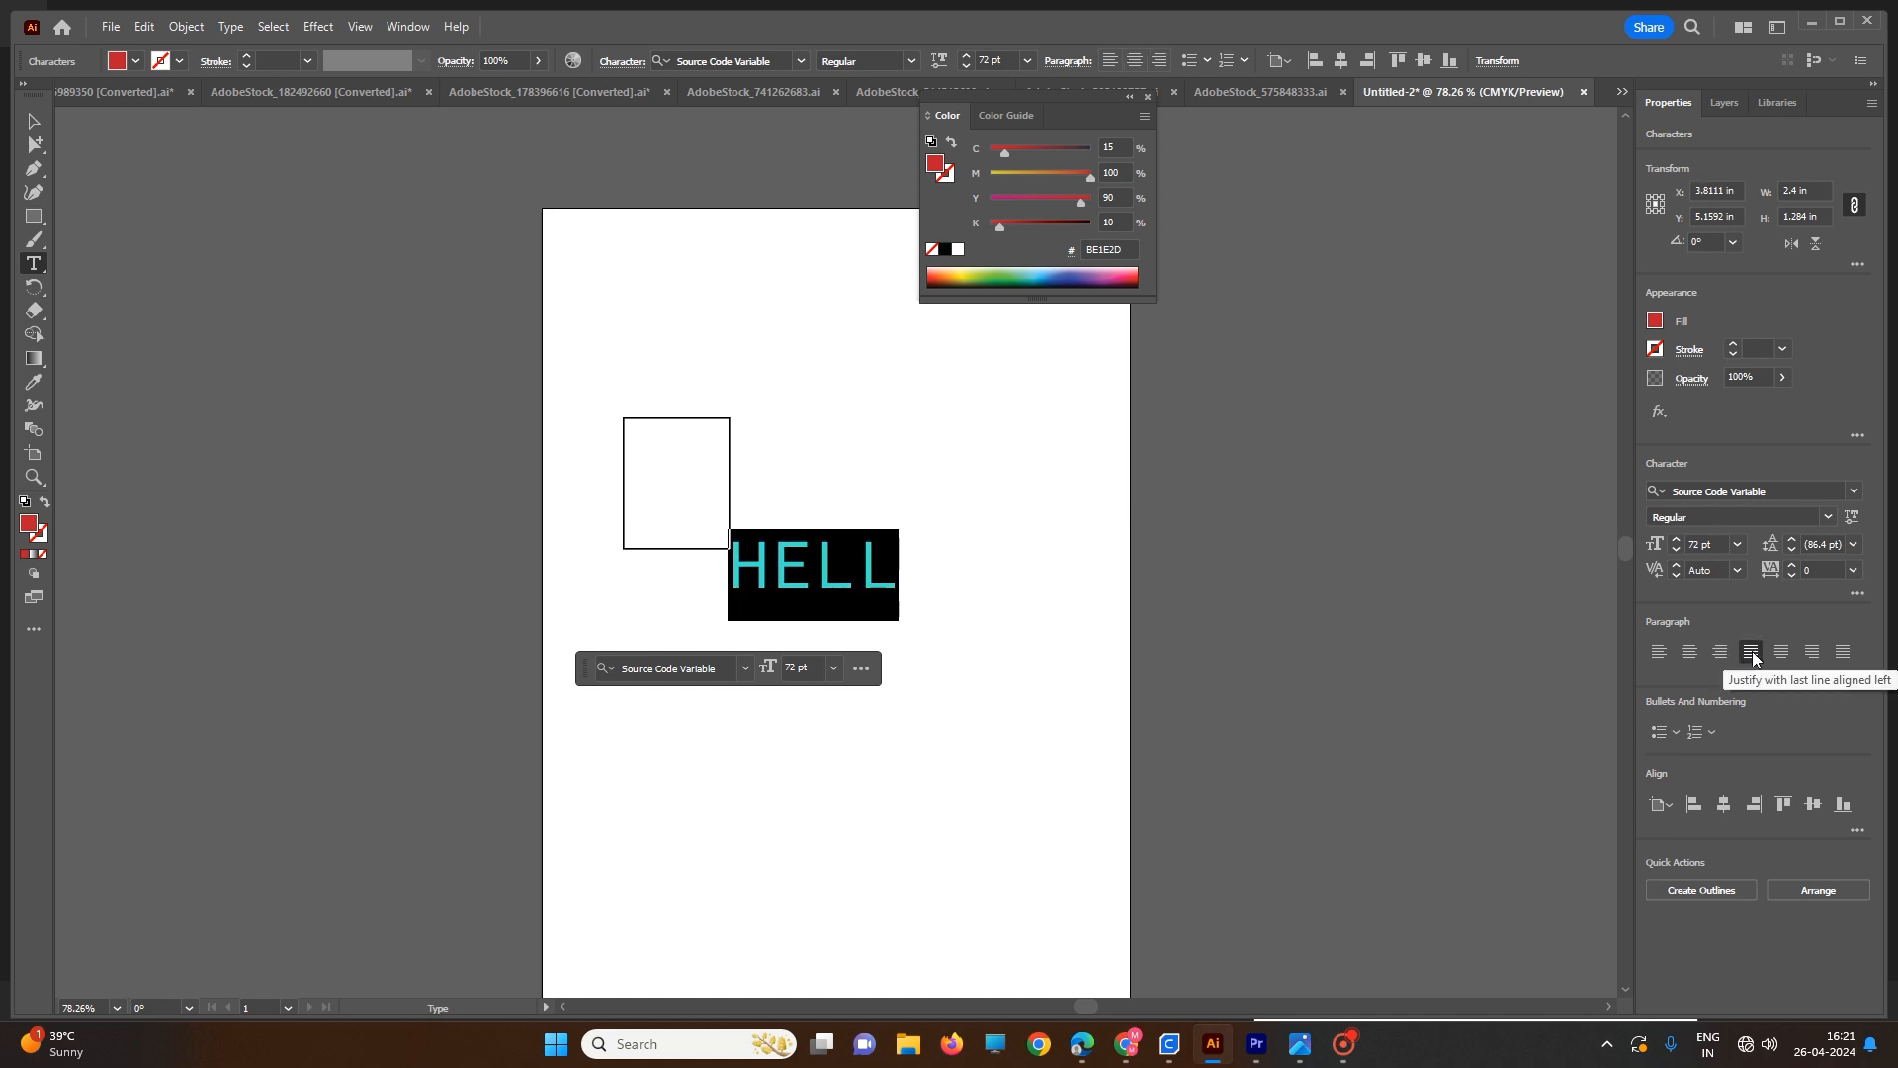
click(1781, 652)
click(1812, 652)
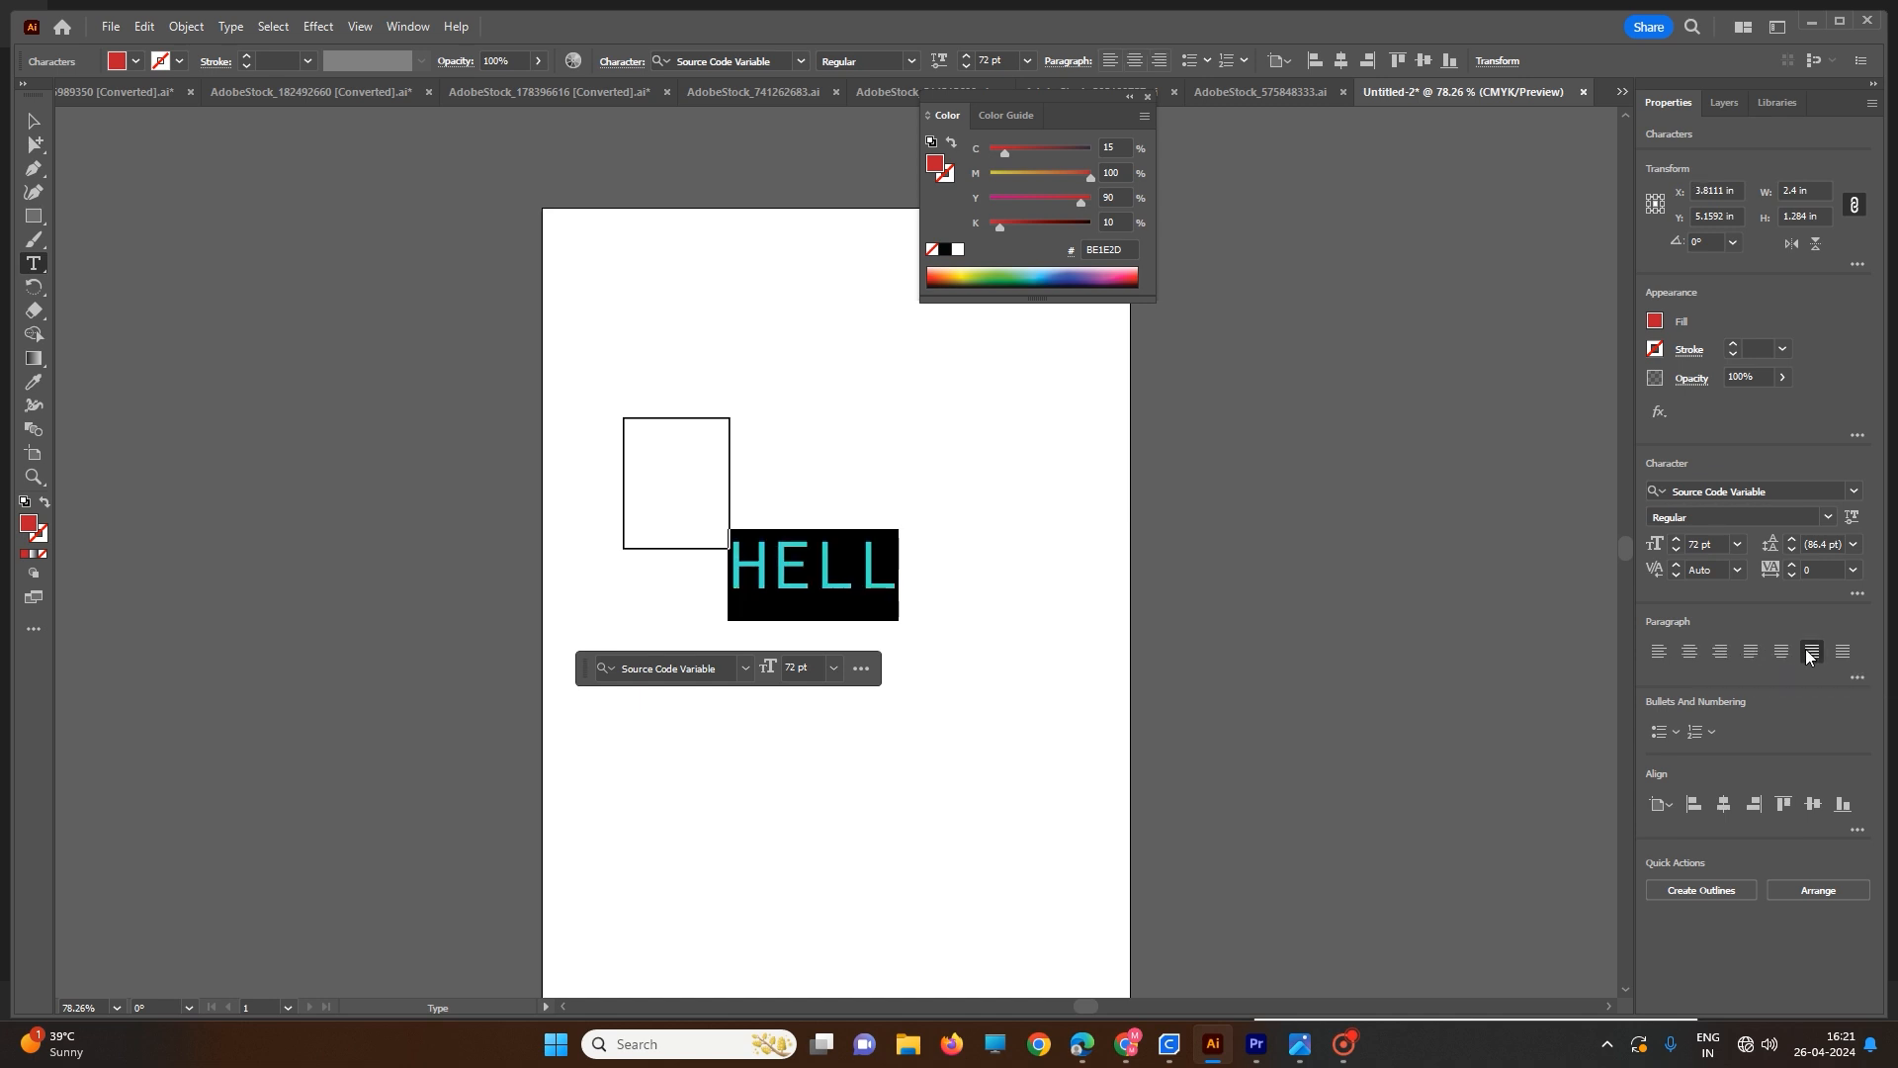
click(1842, 652)
- Enlarge the rectangle from its lower-right corner to about 5.82 by 4.49 in so it surrounds the HELL text
click(32, 121)
drag(366, 294, 1023, 637)
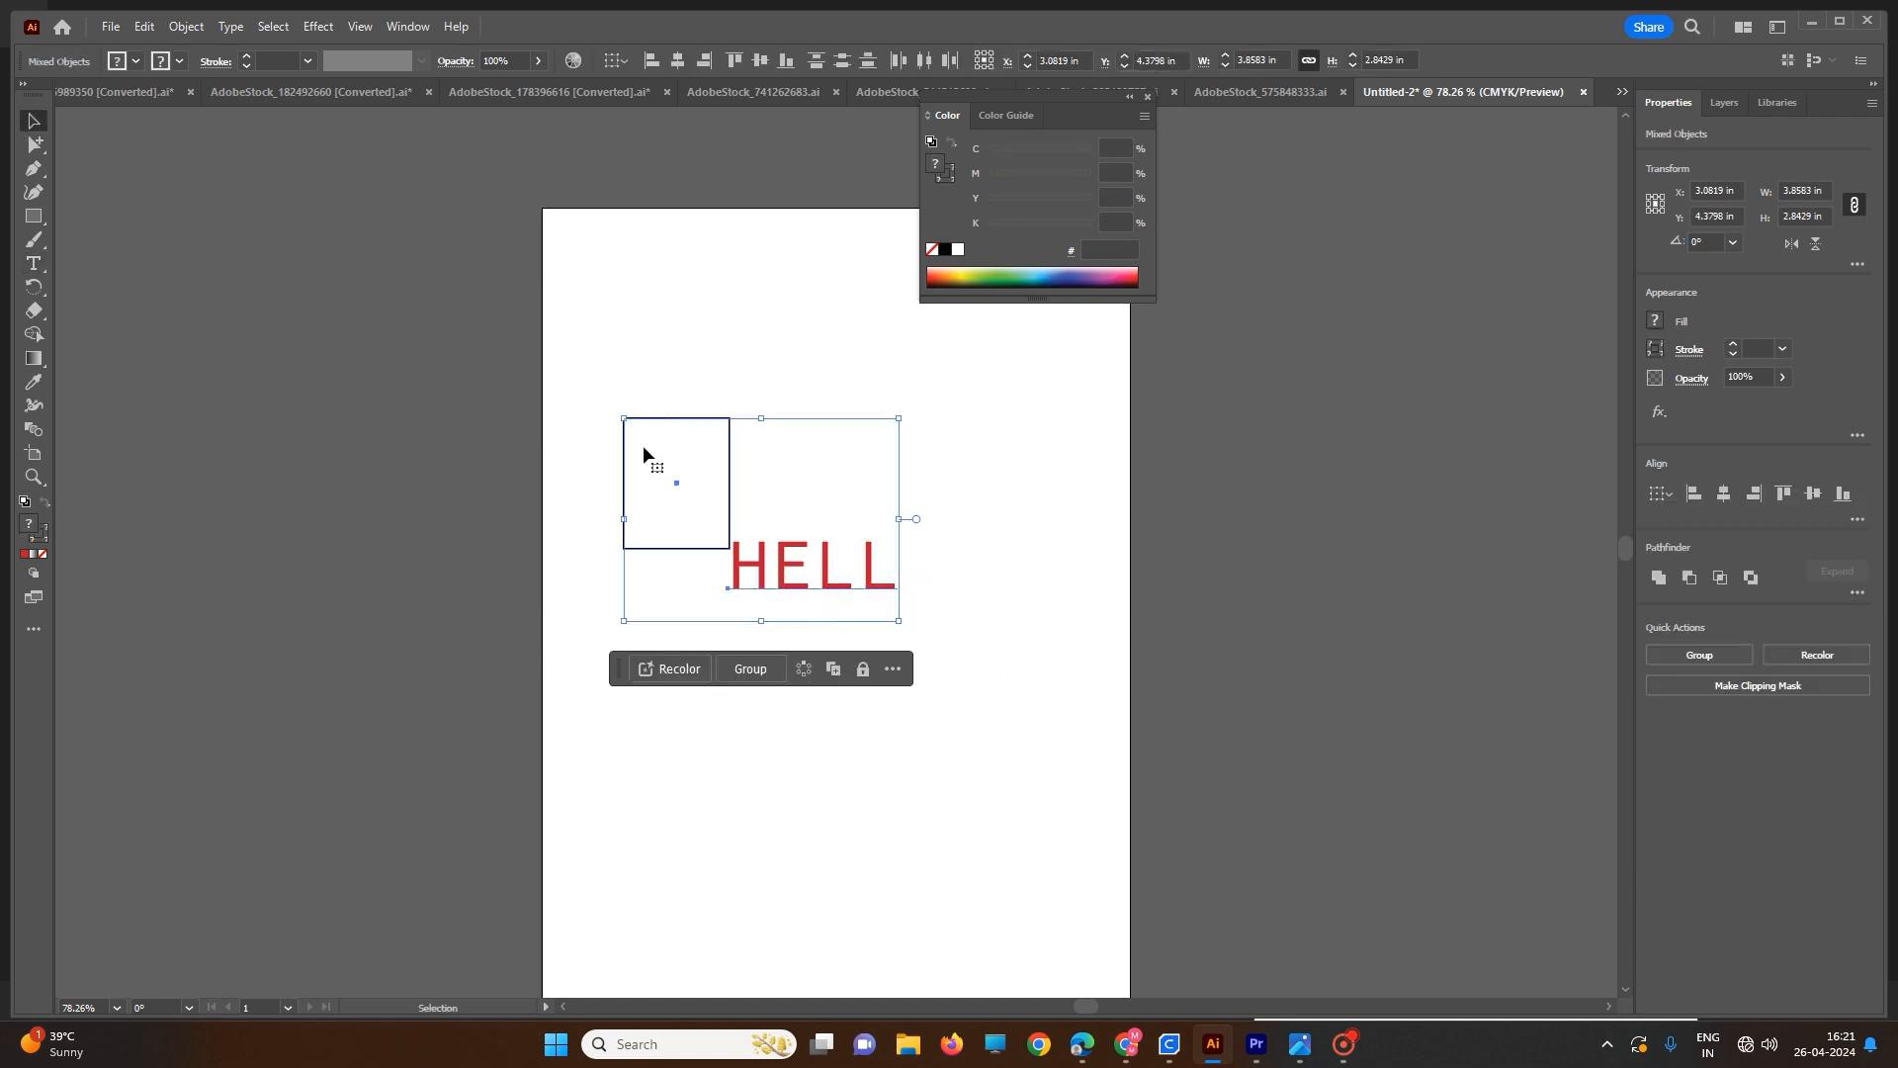
click(609, 564)
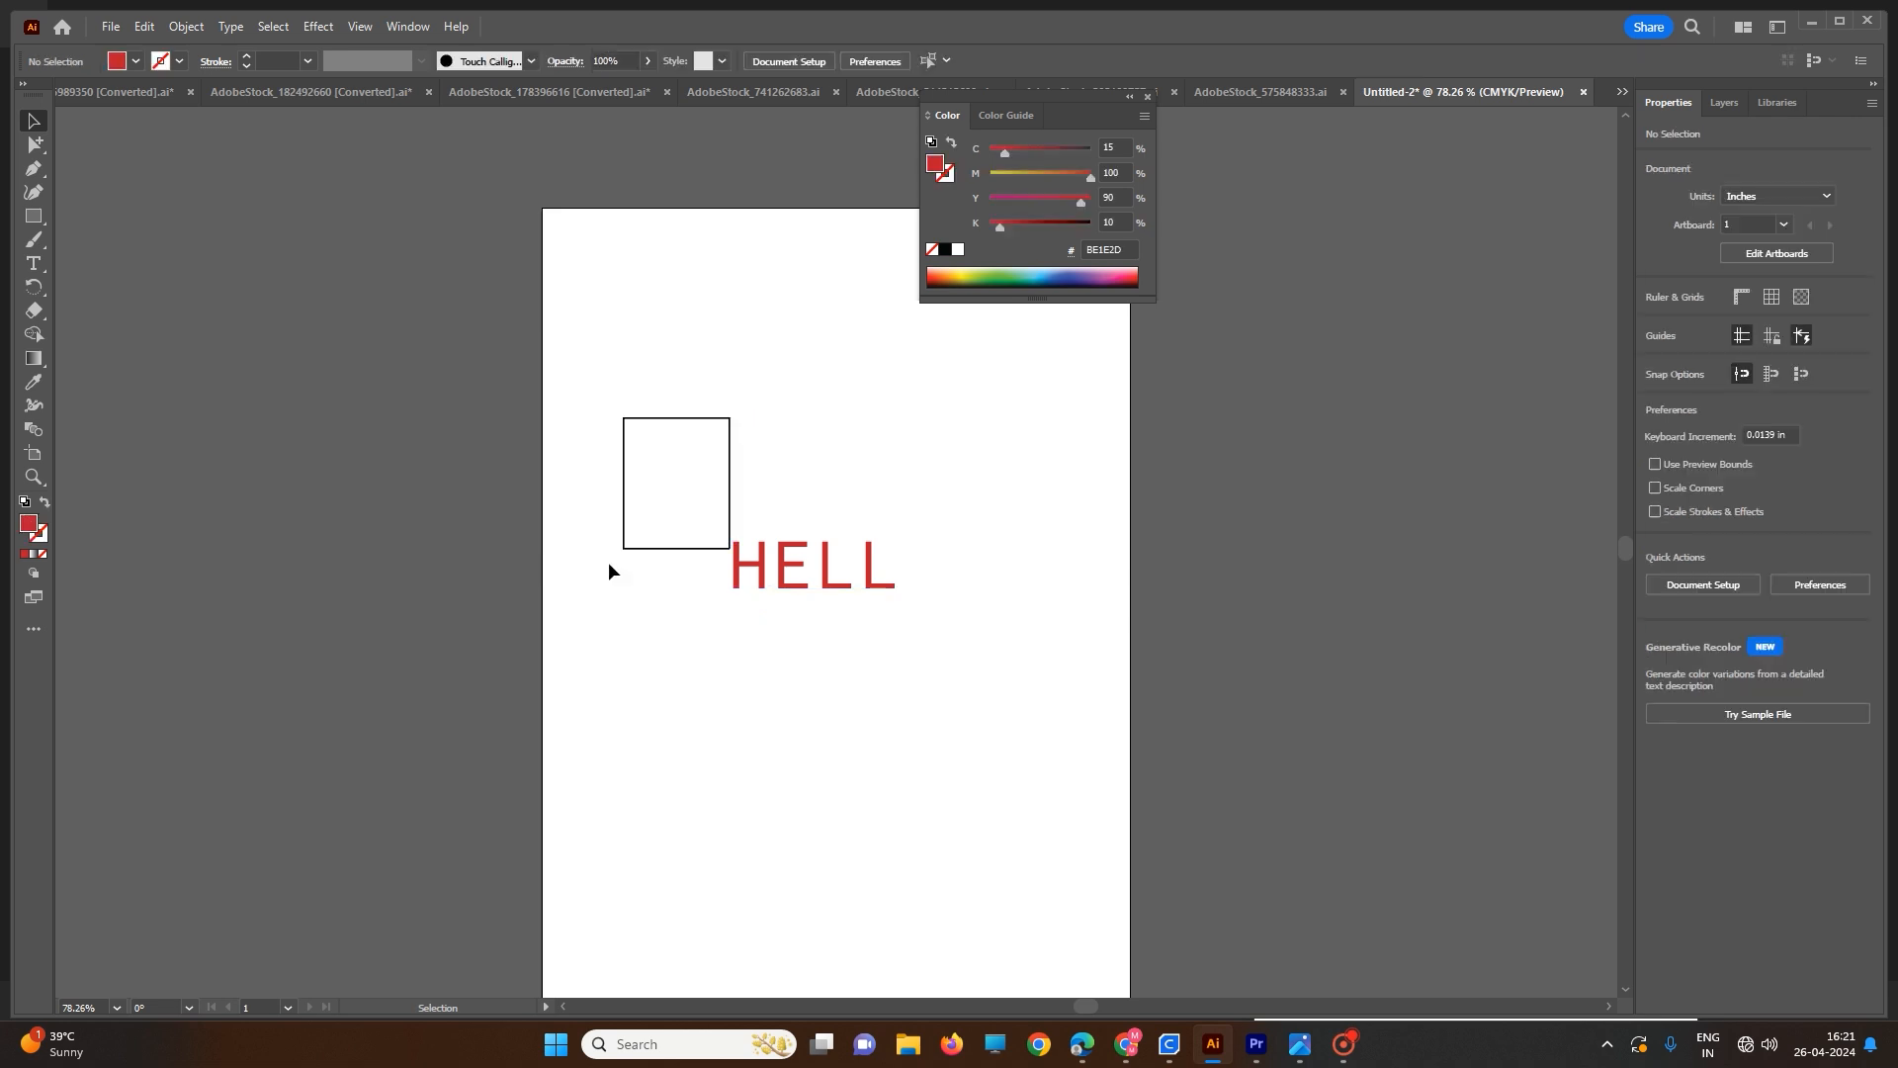
click(727, 548)
drag(729, 548, 1040, 739)
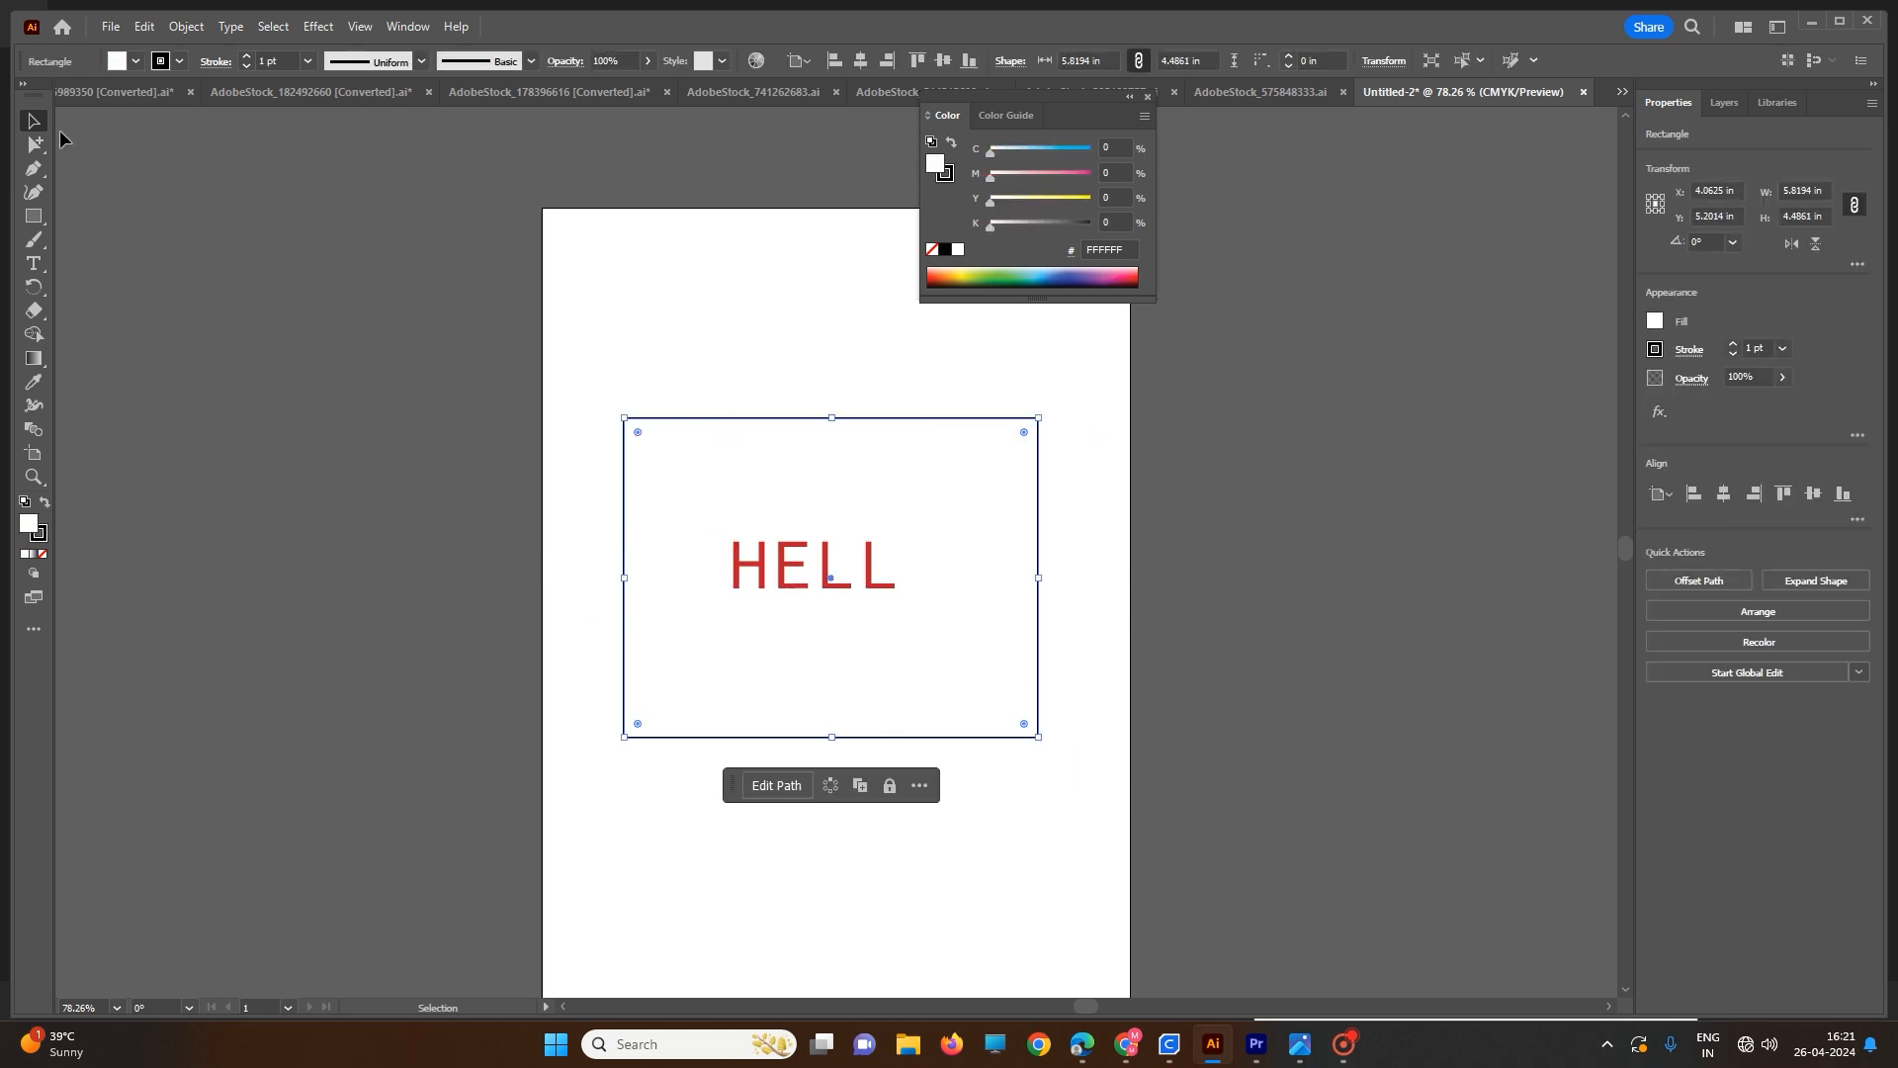
- Align the rectangle and the HELL text horizontally by their centres
drag(487, 309, 1120, 829)
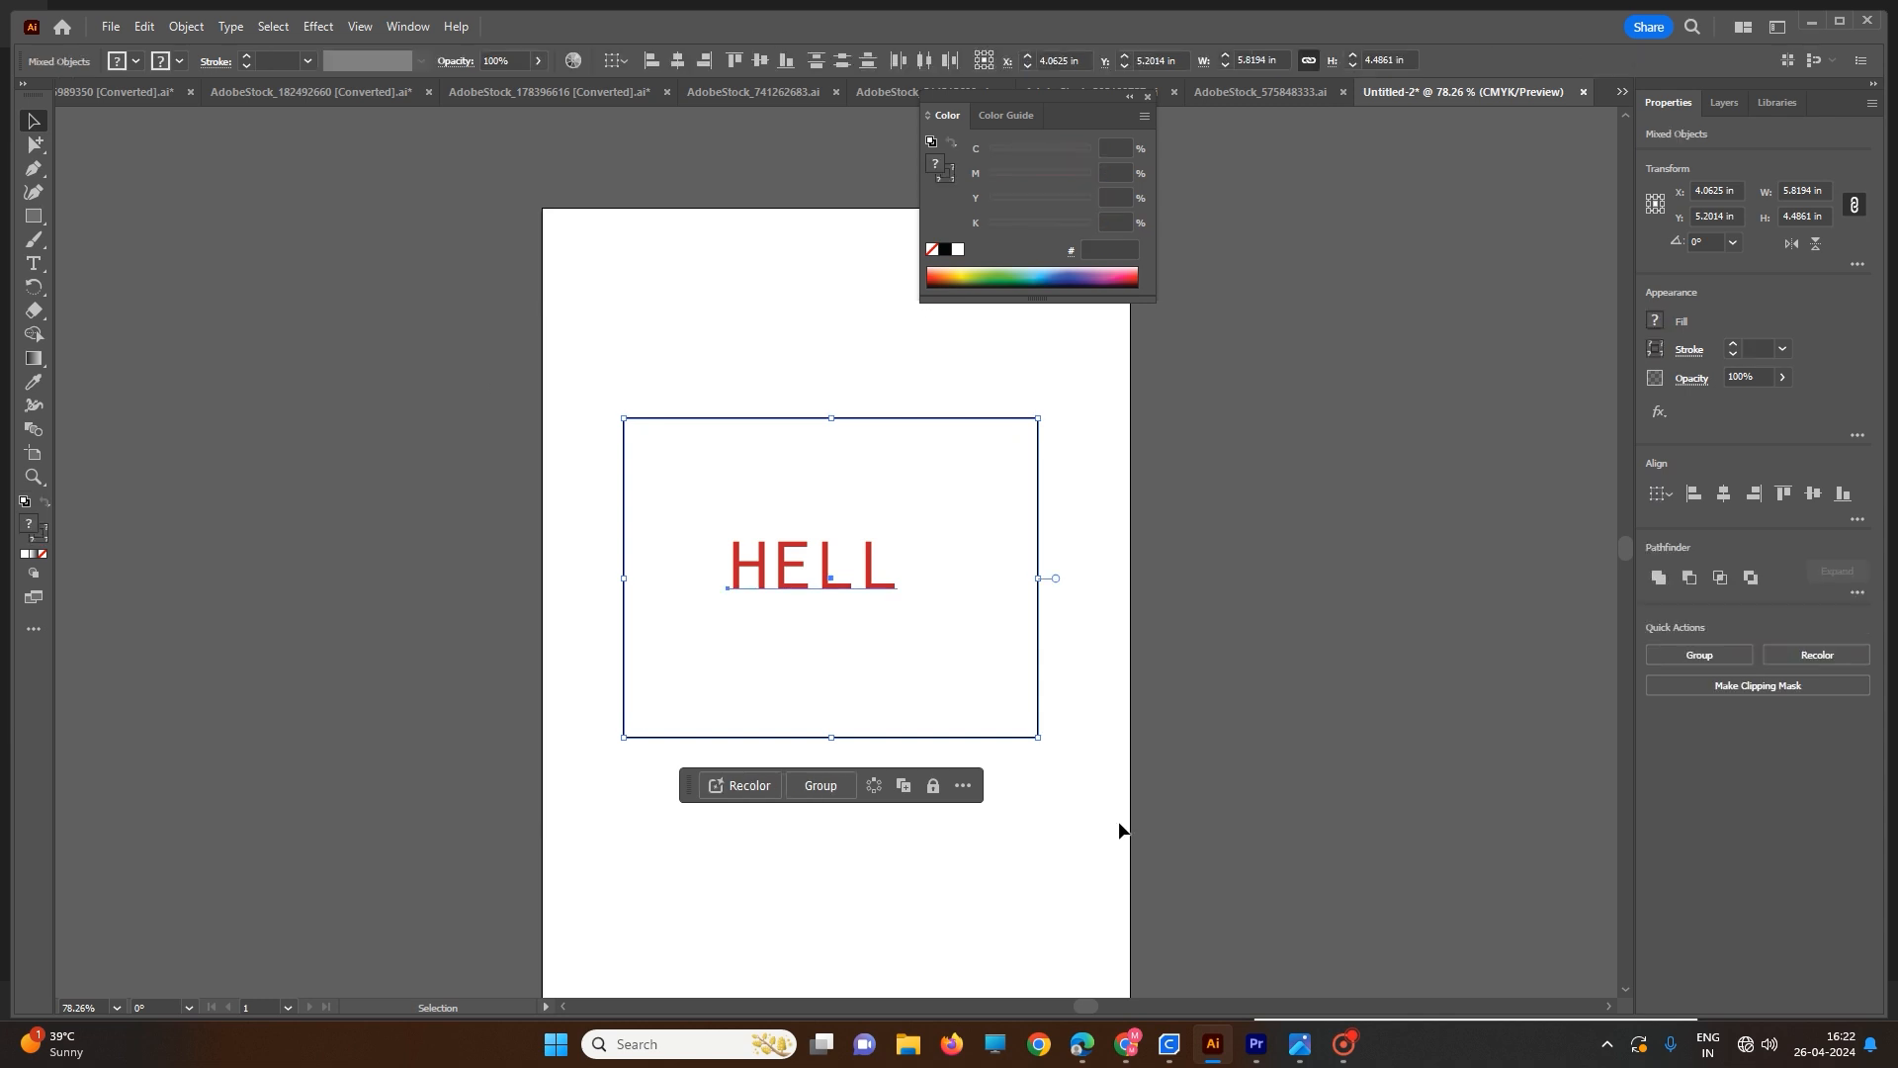
click(1723, 494)
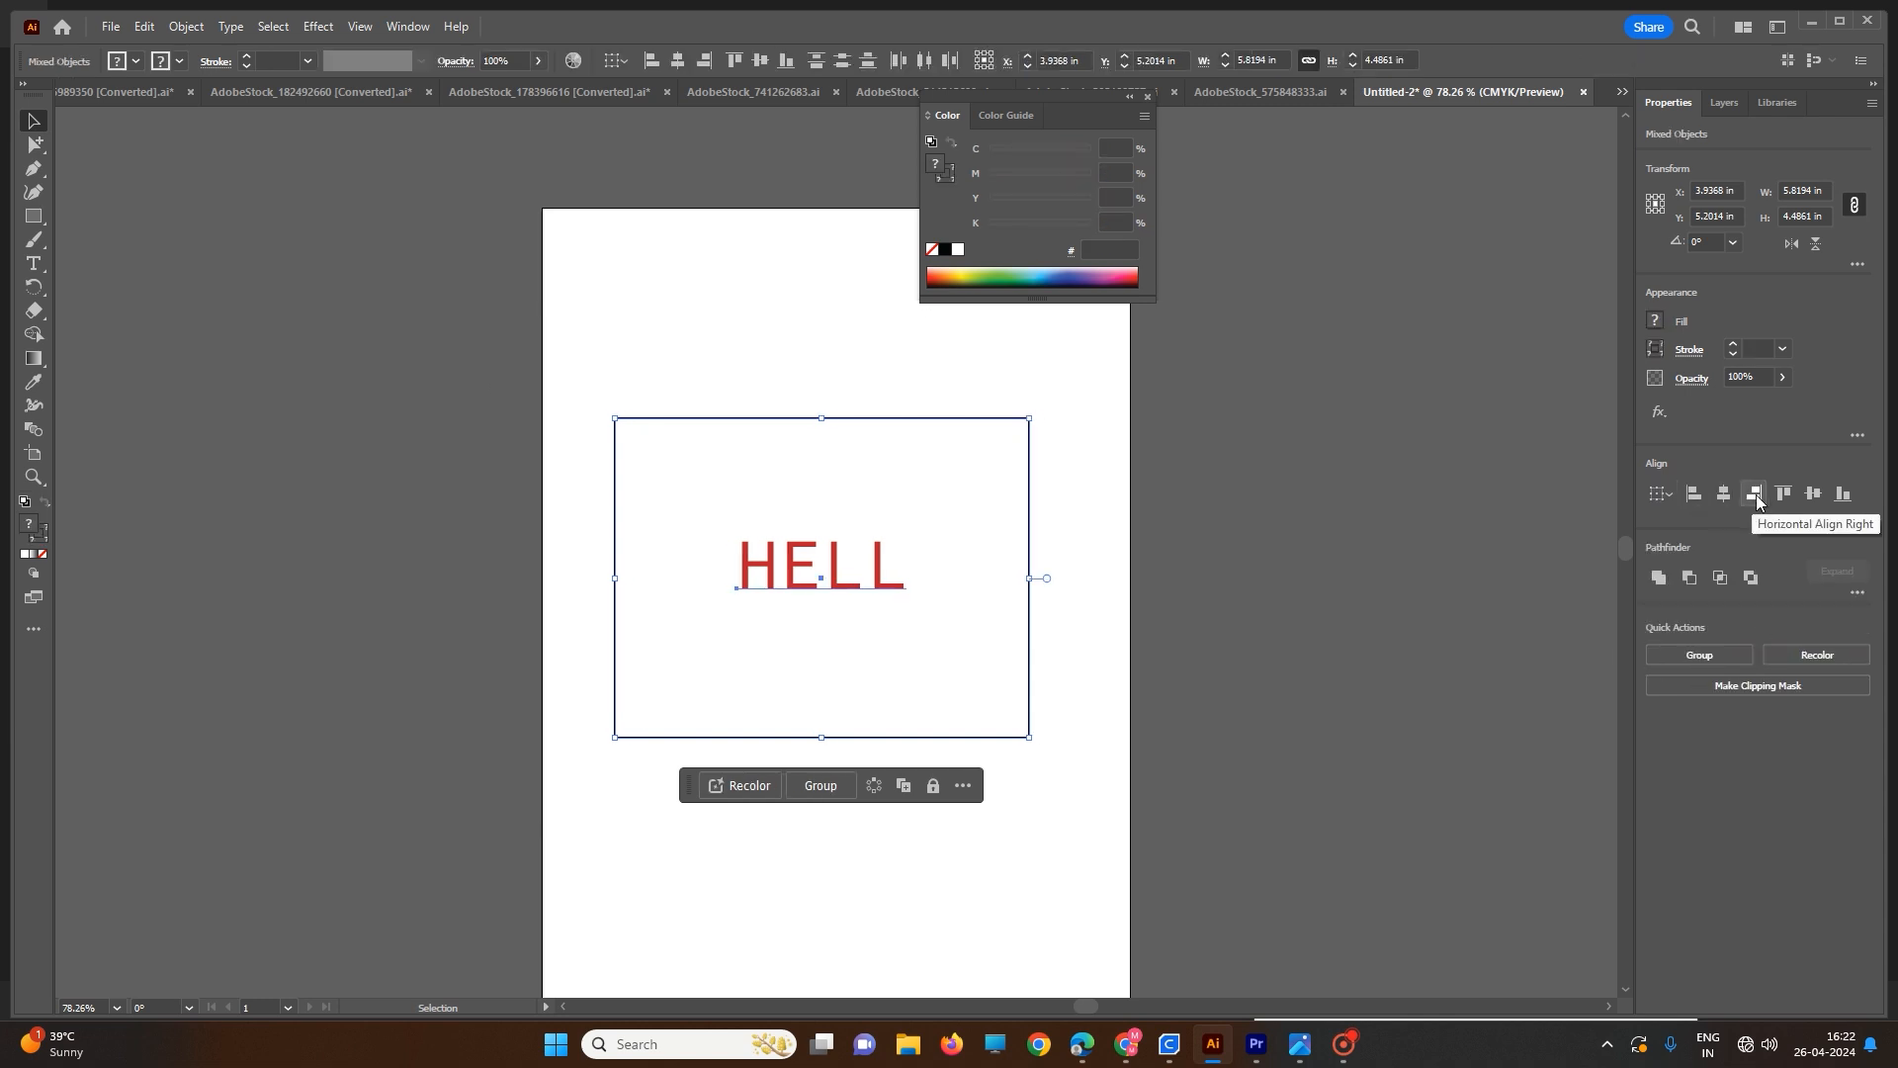
- Try right, top, bottom and left alignments on the rectangle and HELL text, and finish with both centred horizontally and vertically
click(1754, 493)
click(1782, 494)
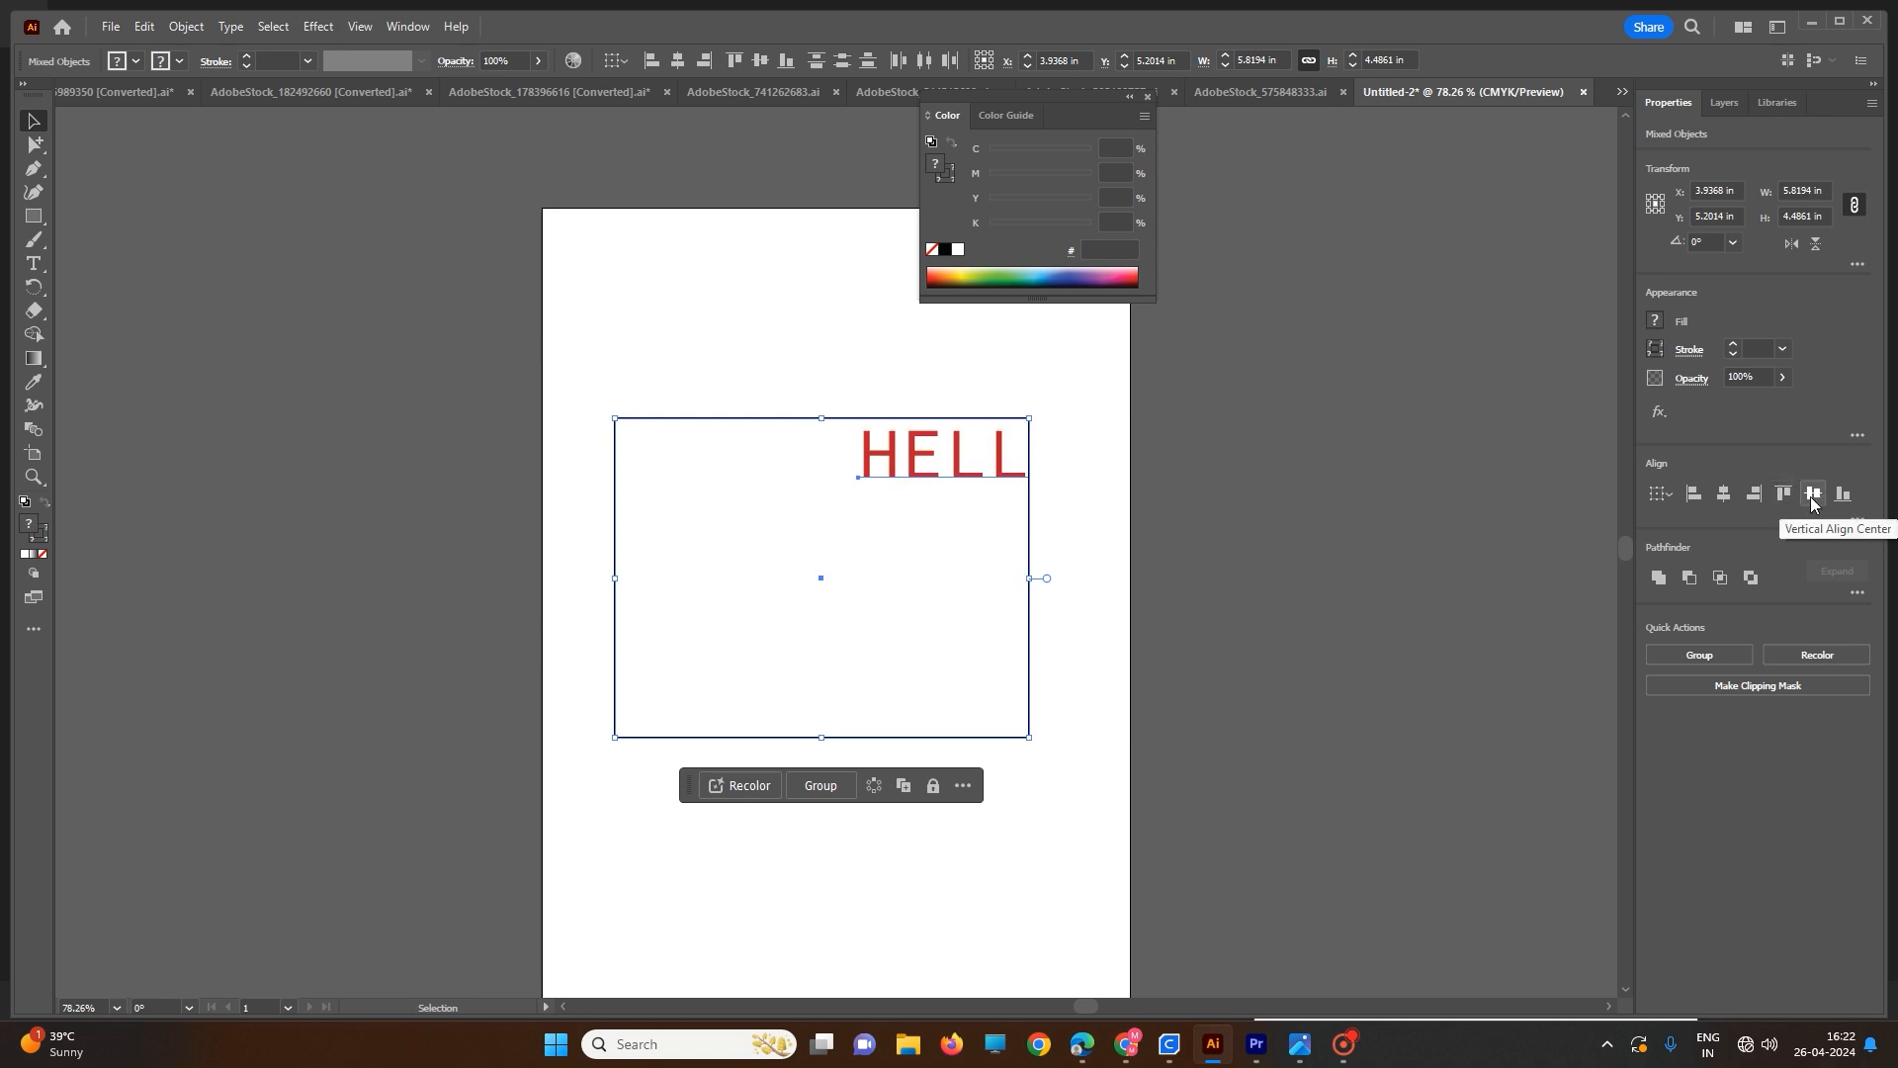
click(1813, 496)
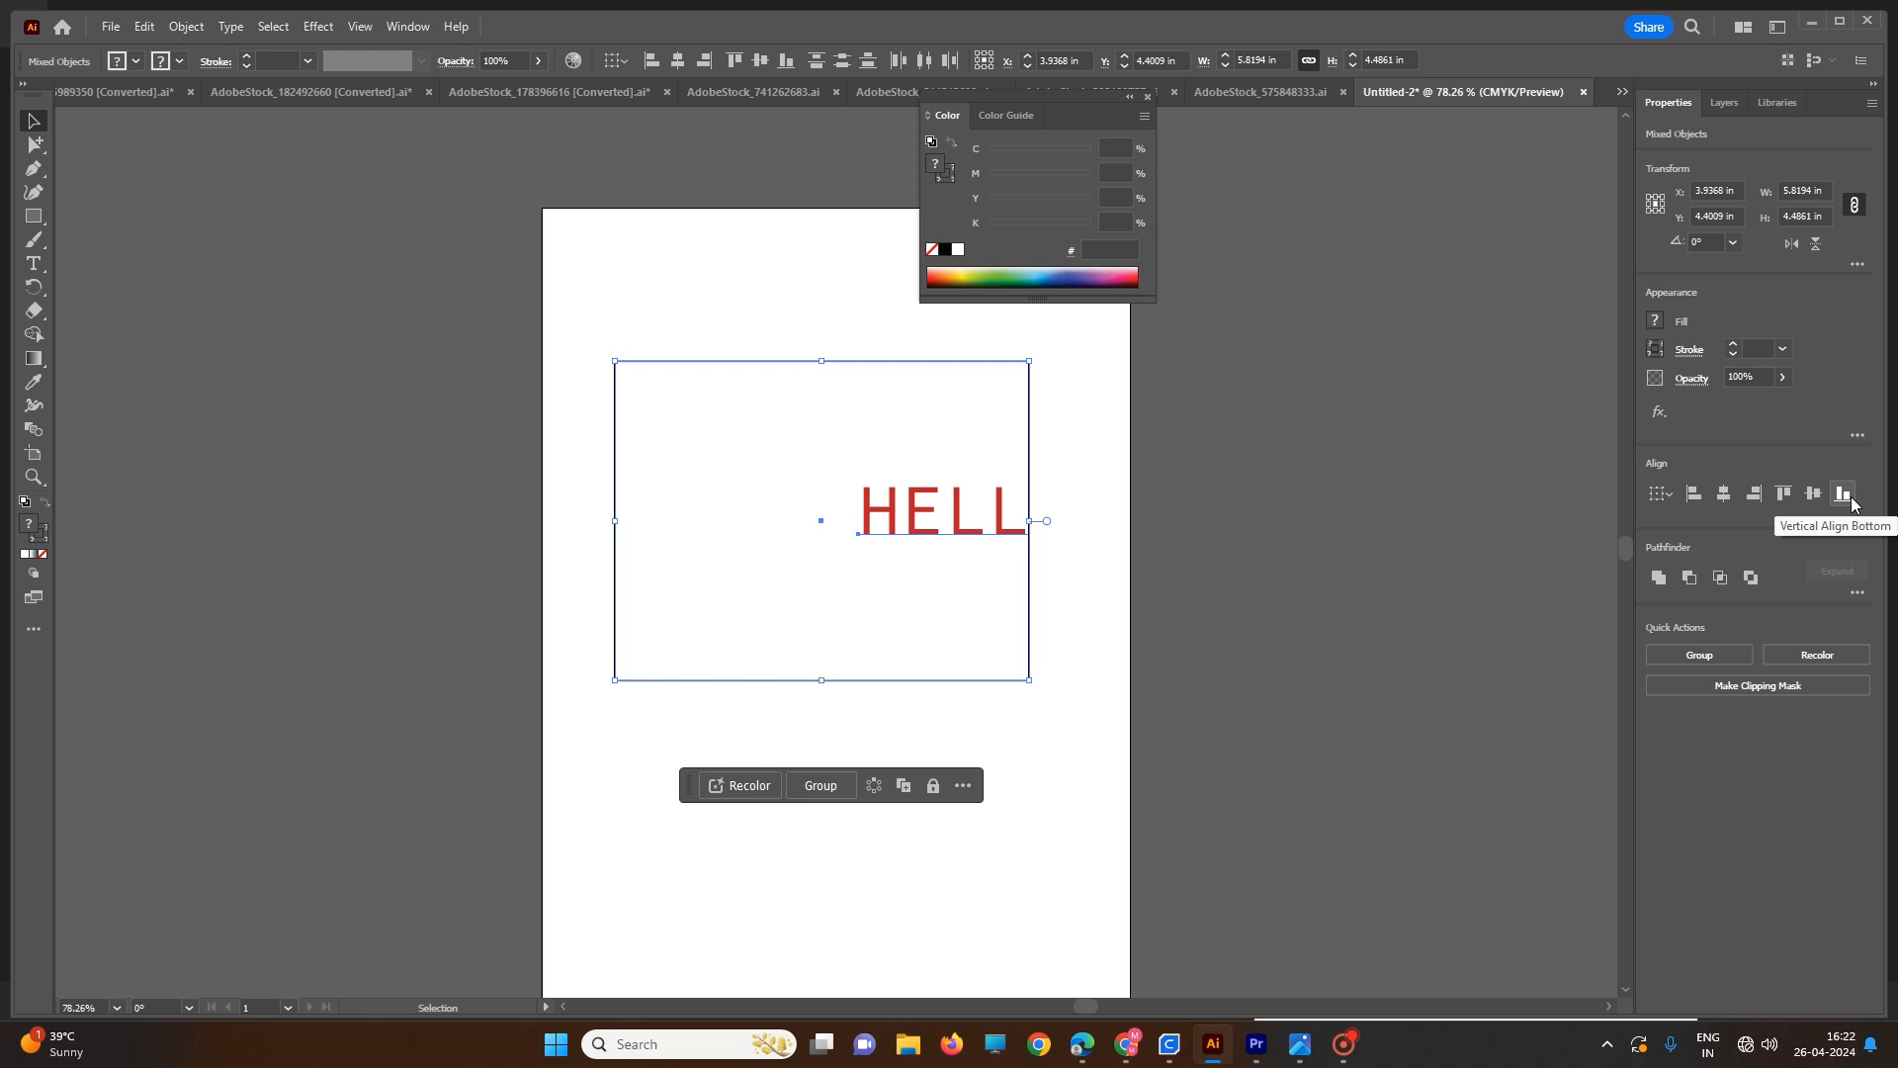
click(1849, 500)
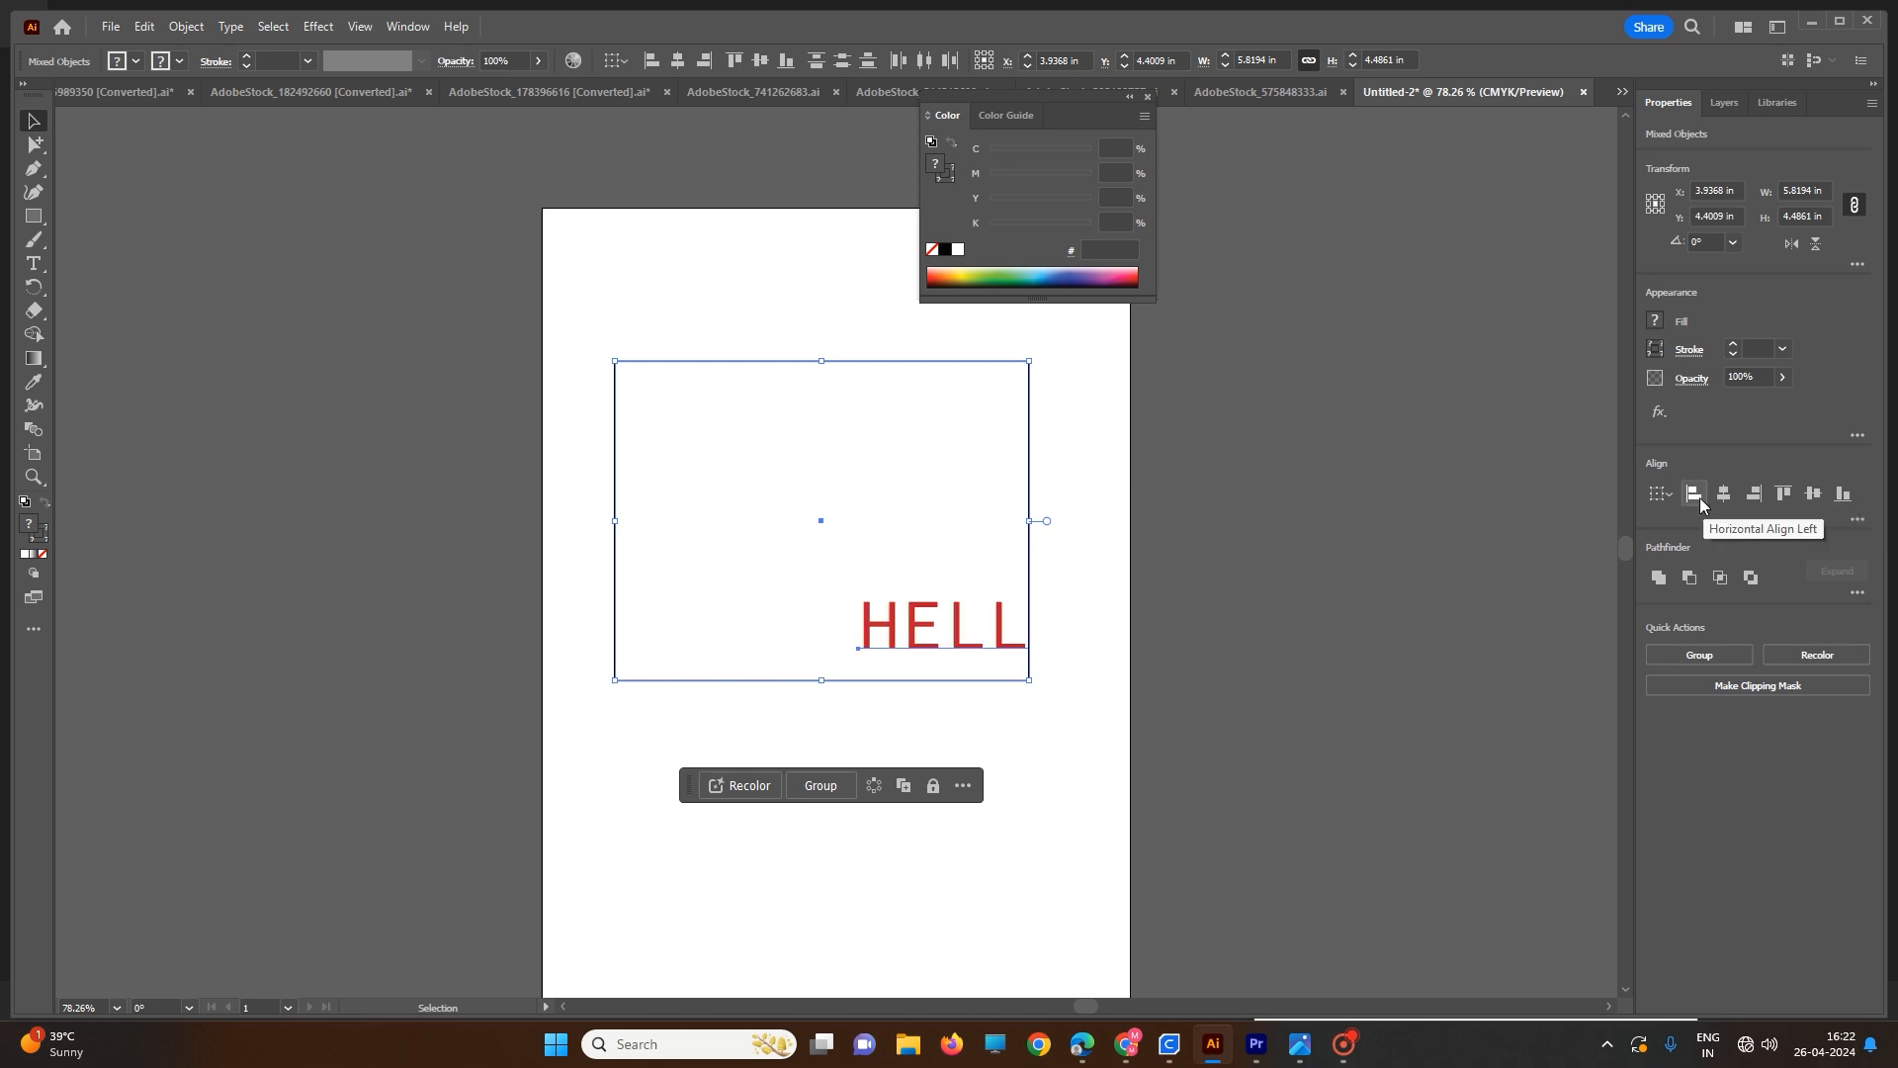
click(1700, 501)
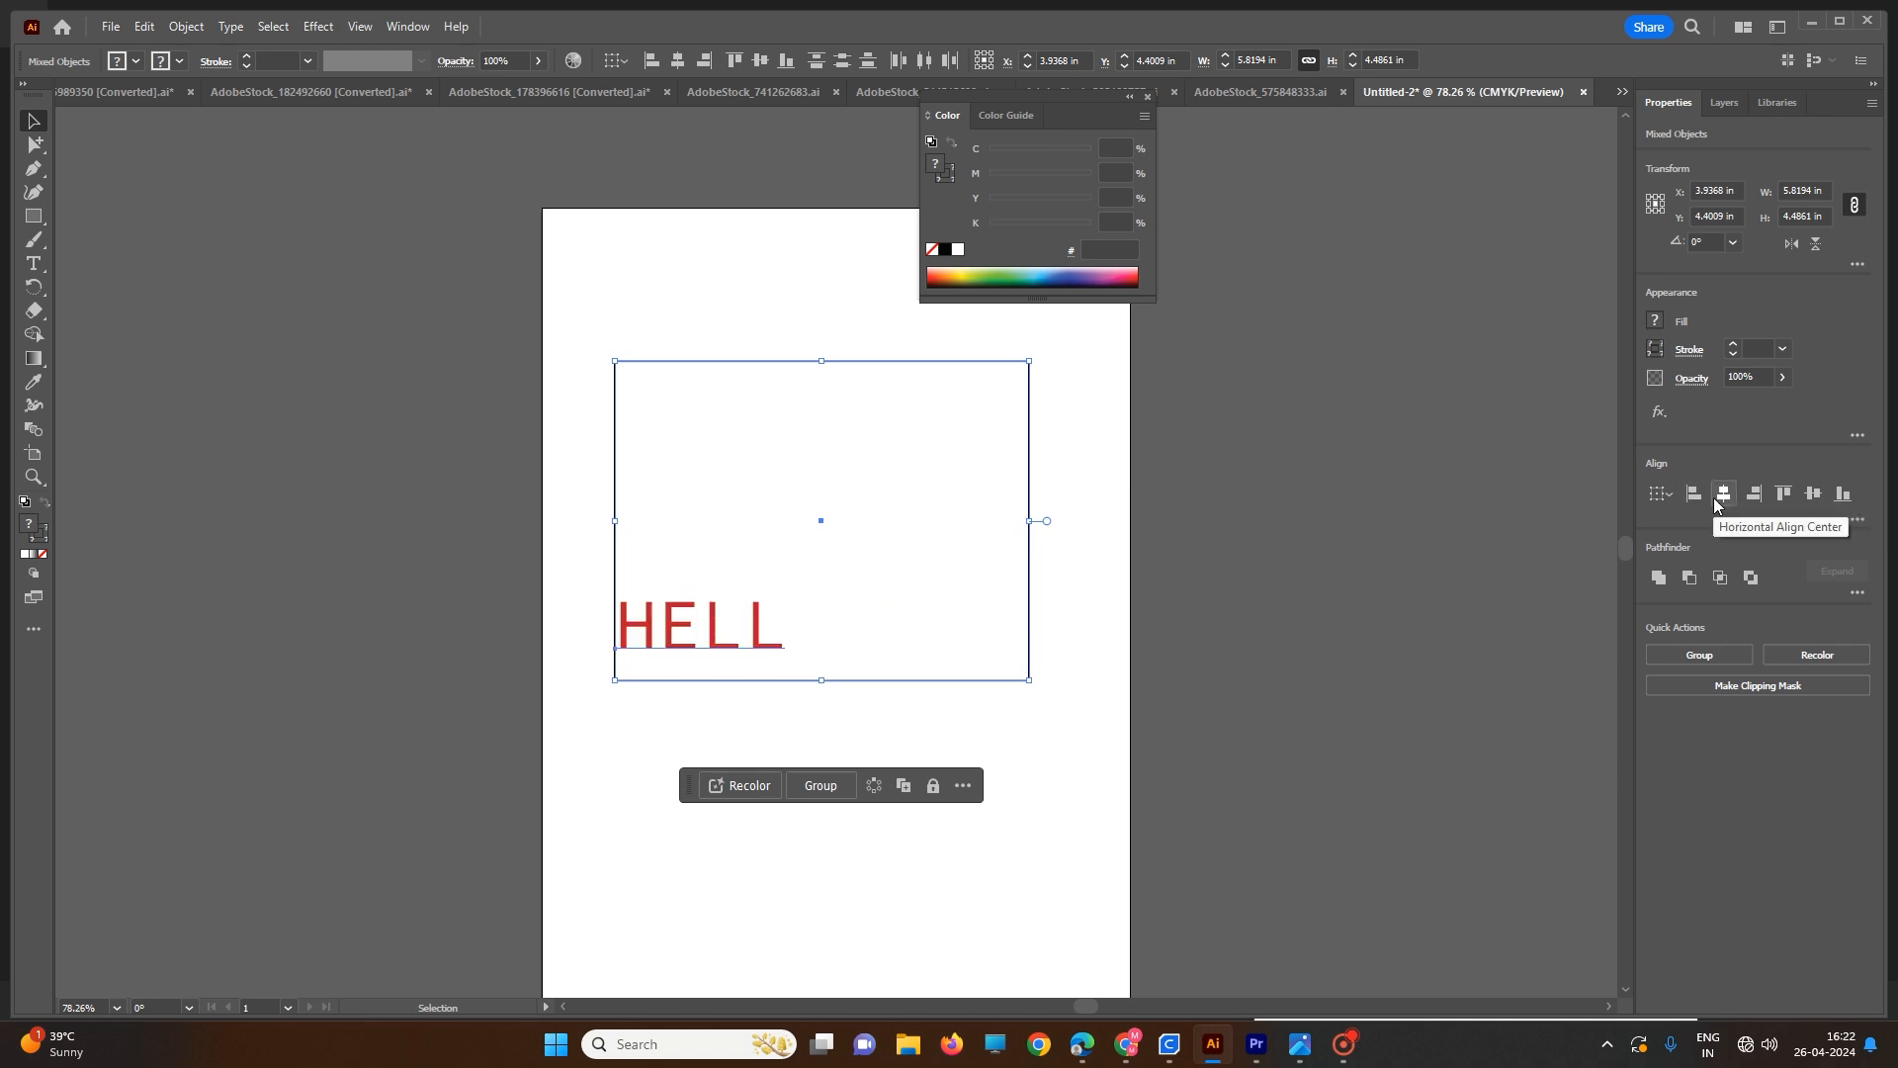
click(1724, 501)
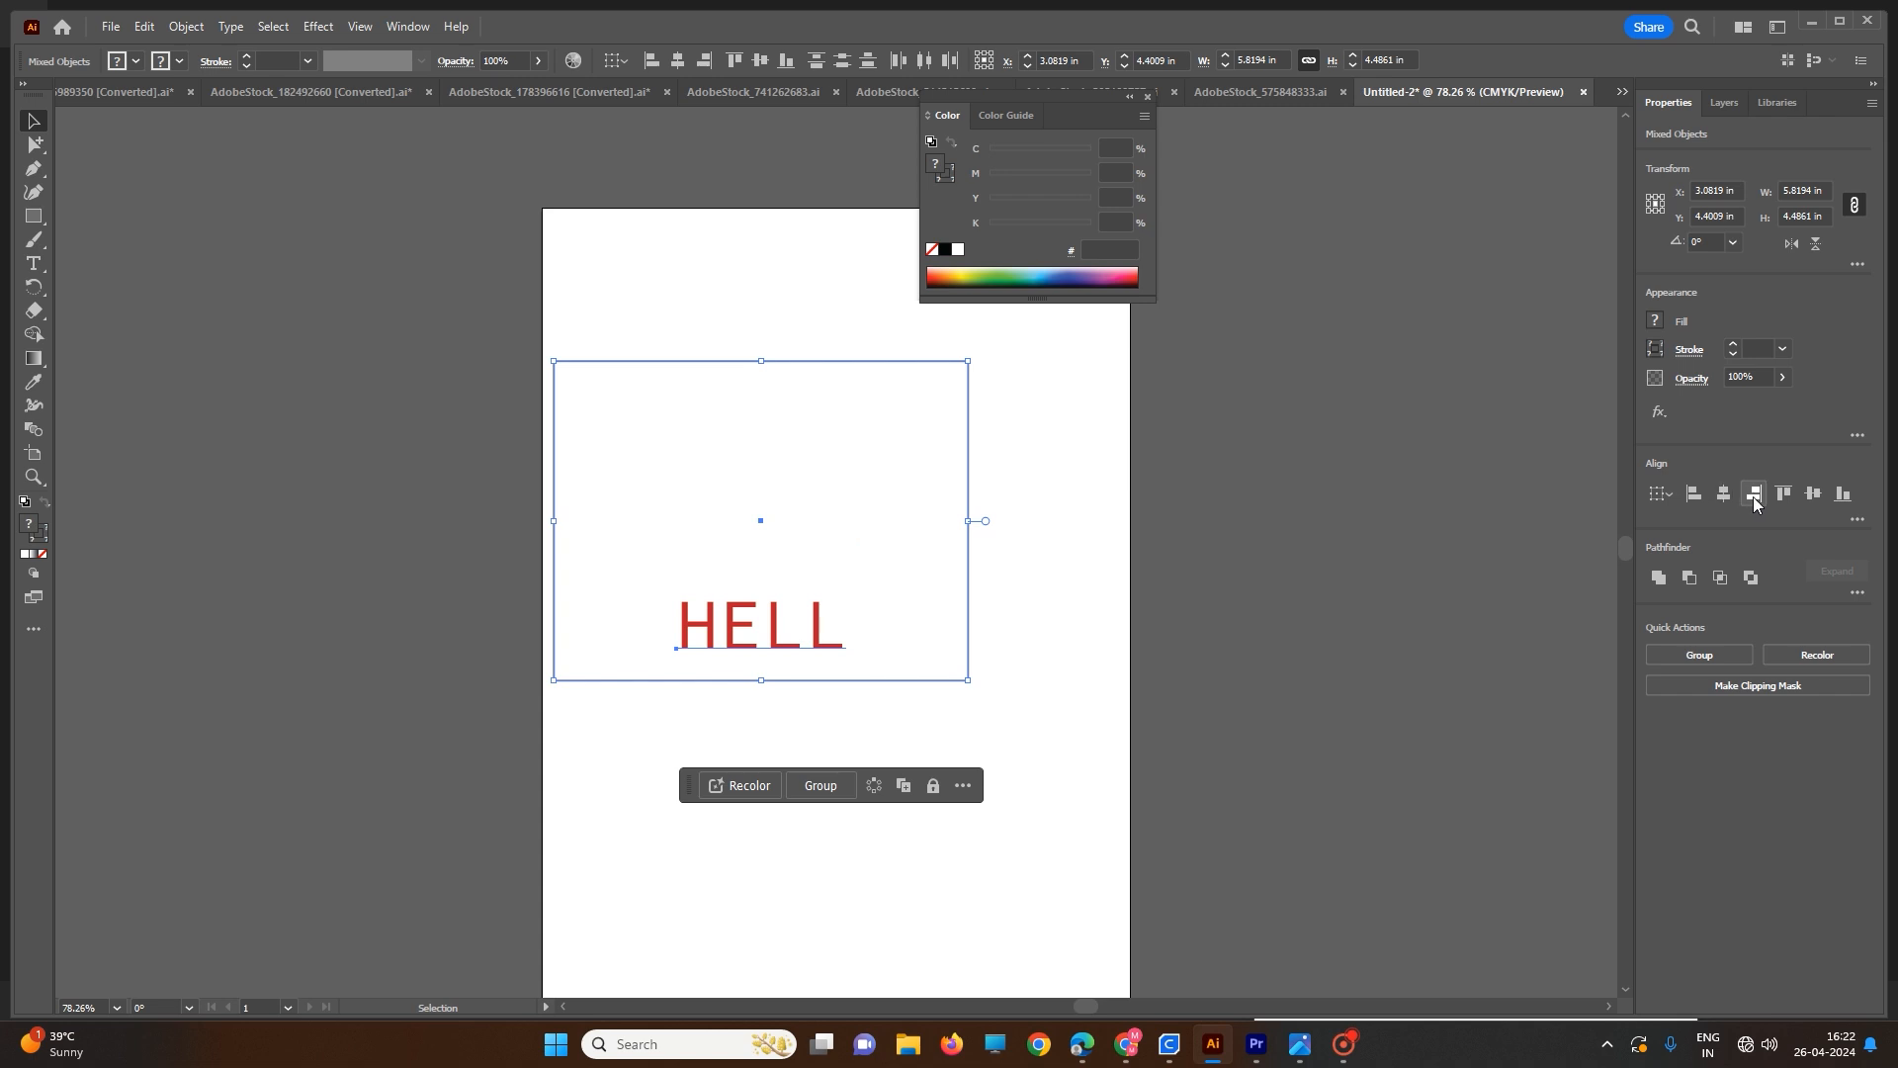
click(1815, 499)
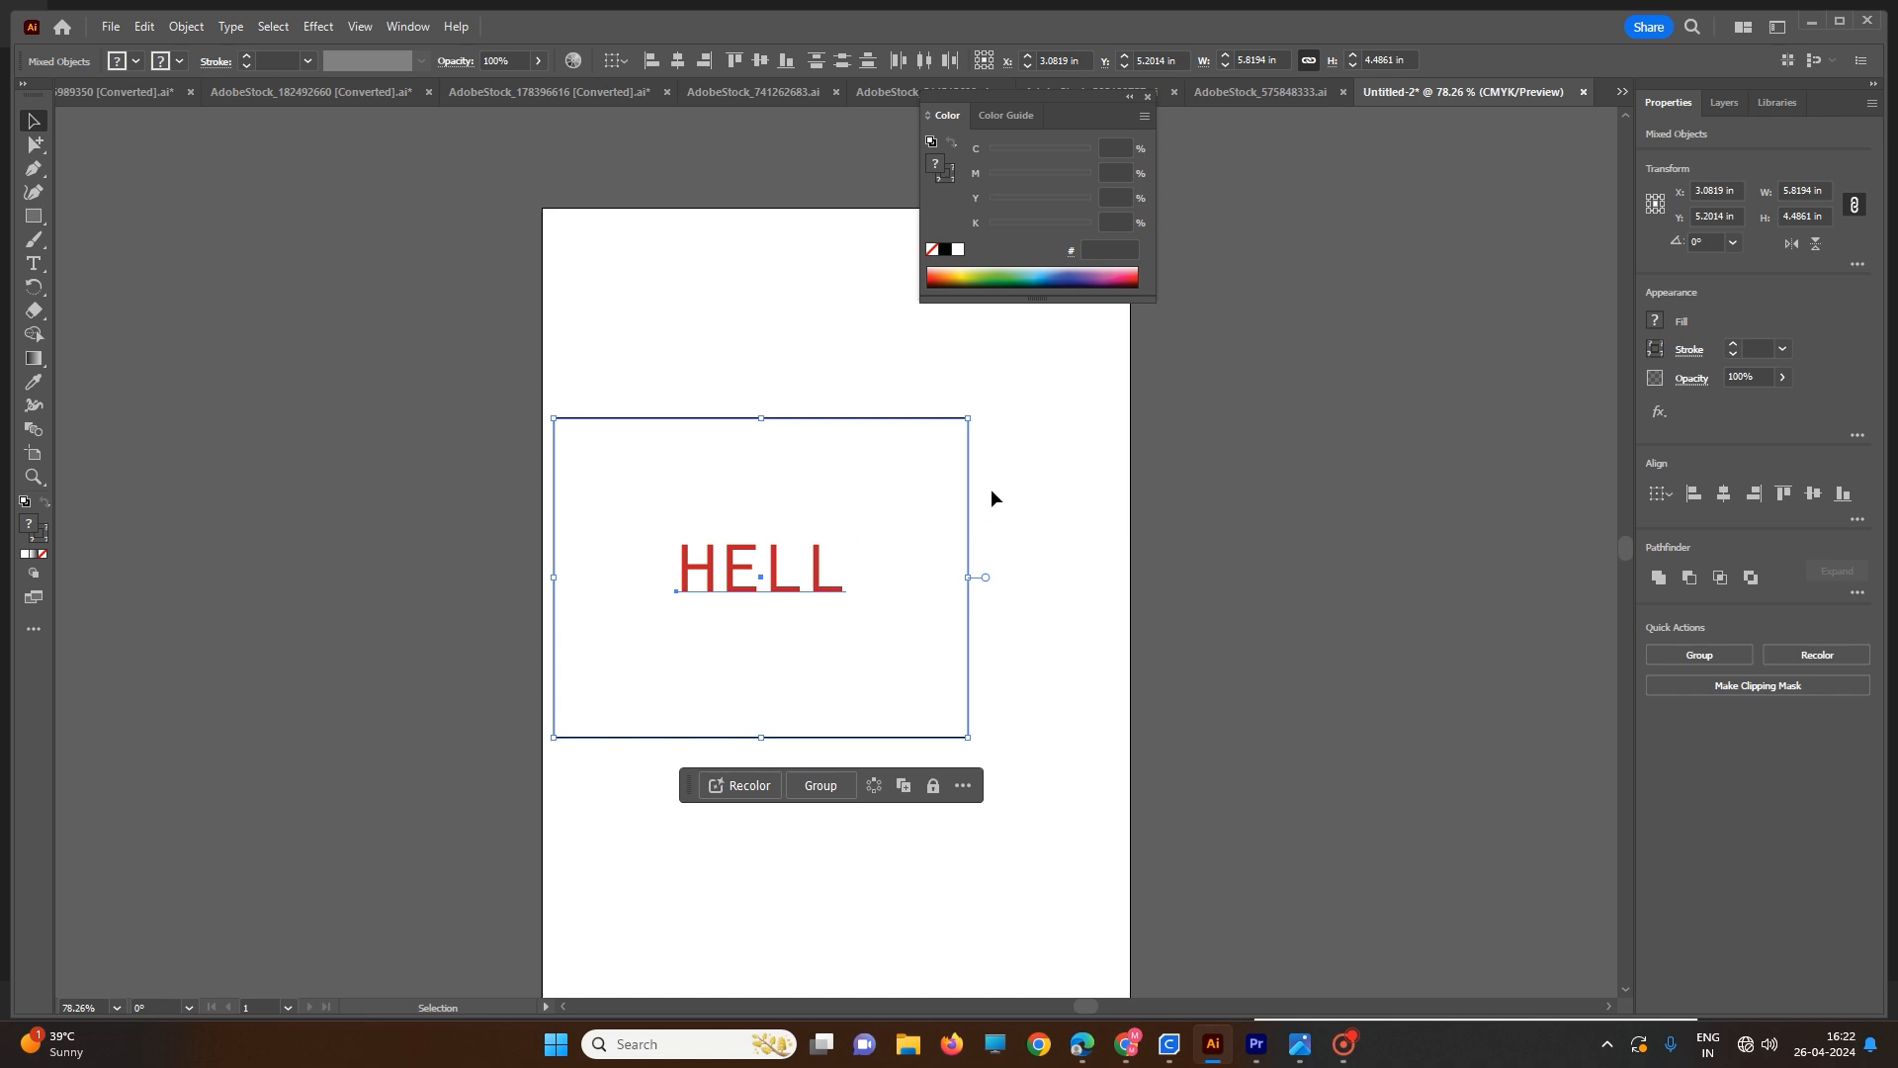
- Resize the rectangle and HELL text together from their upper corners to about 7.36 by 4.53 in, shifting them slightly right
drag(968, 418, 1093, 402)
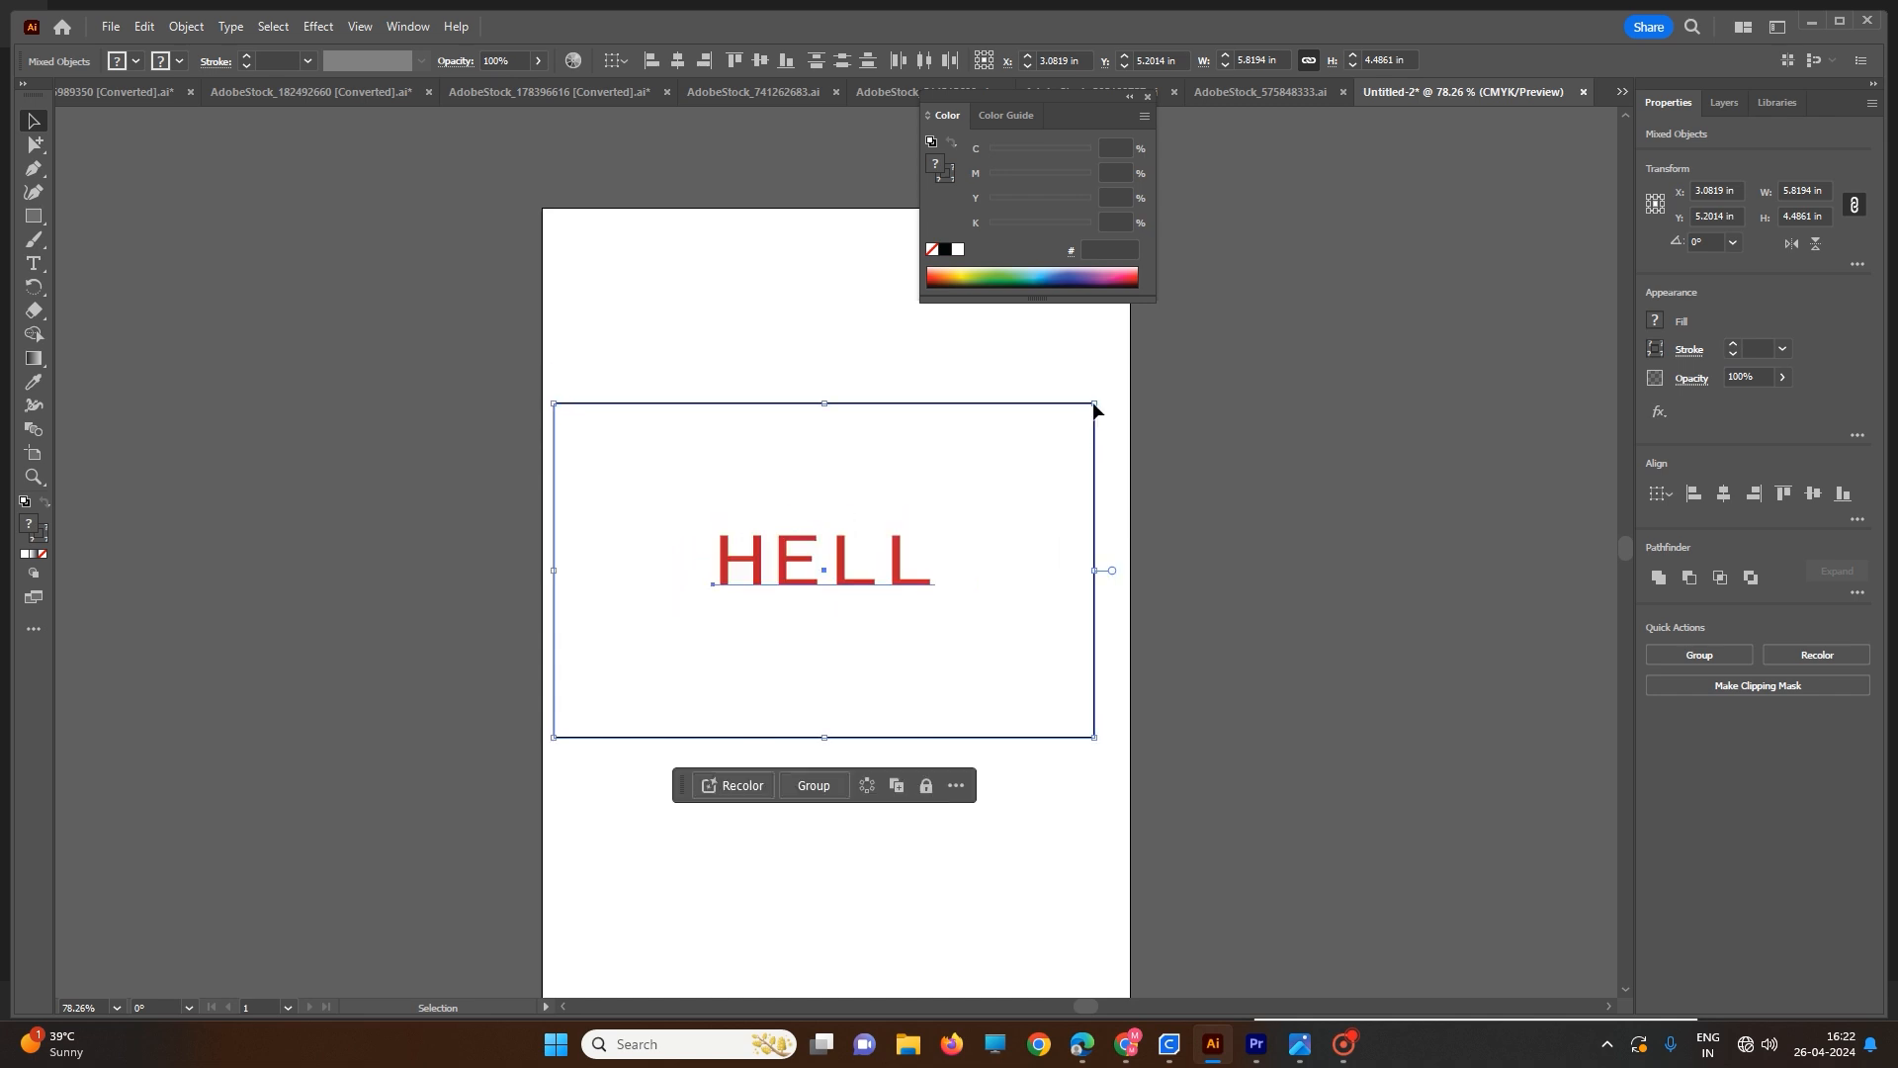
click(30, 146)
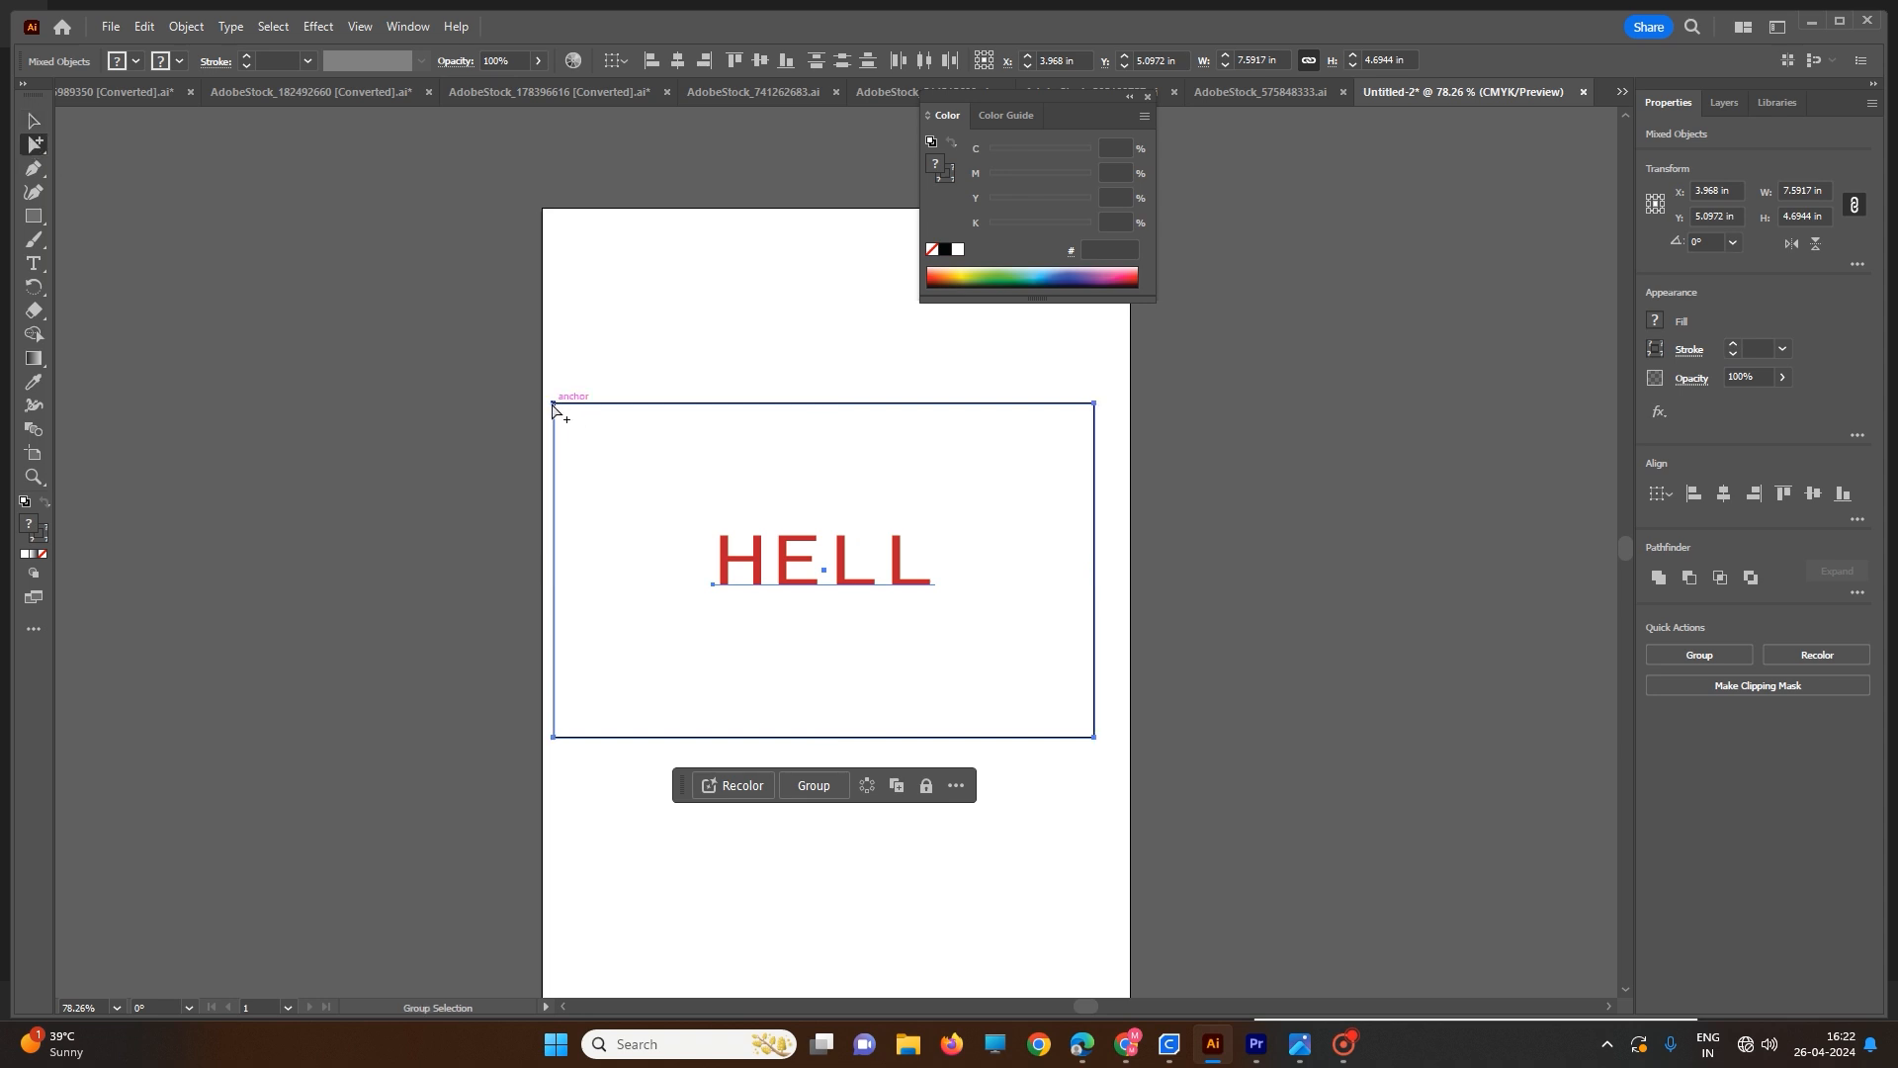
drag(554, 404, 559, 405)
click(33, 120)
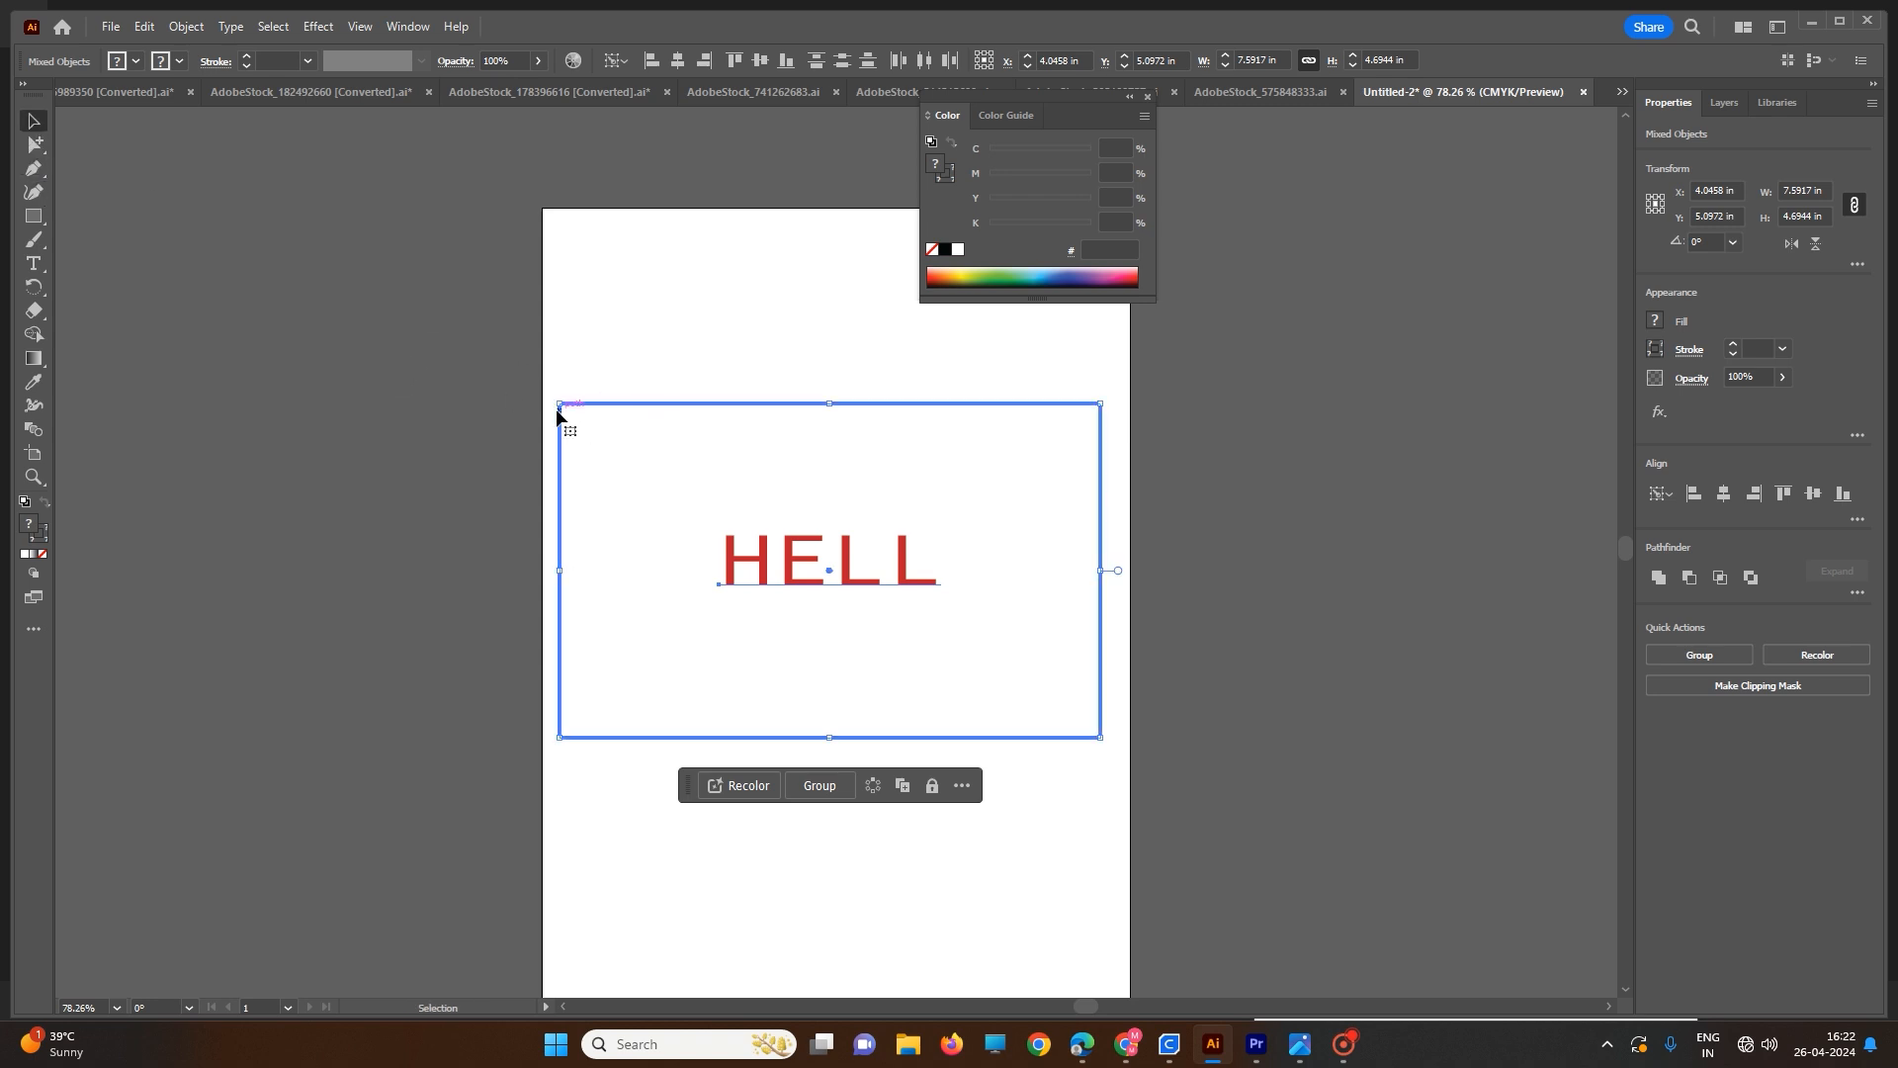
mouse_move(560, 403)
mouse_down()
mouse_move(597, 432)
mouse_move(542, 386)
mouse_move(576, 417)
mouse_up()
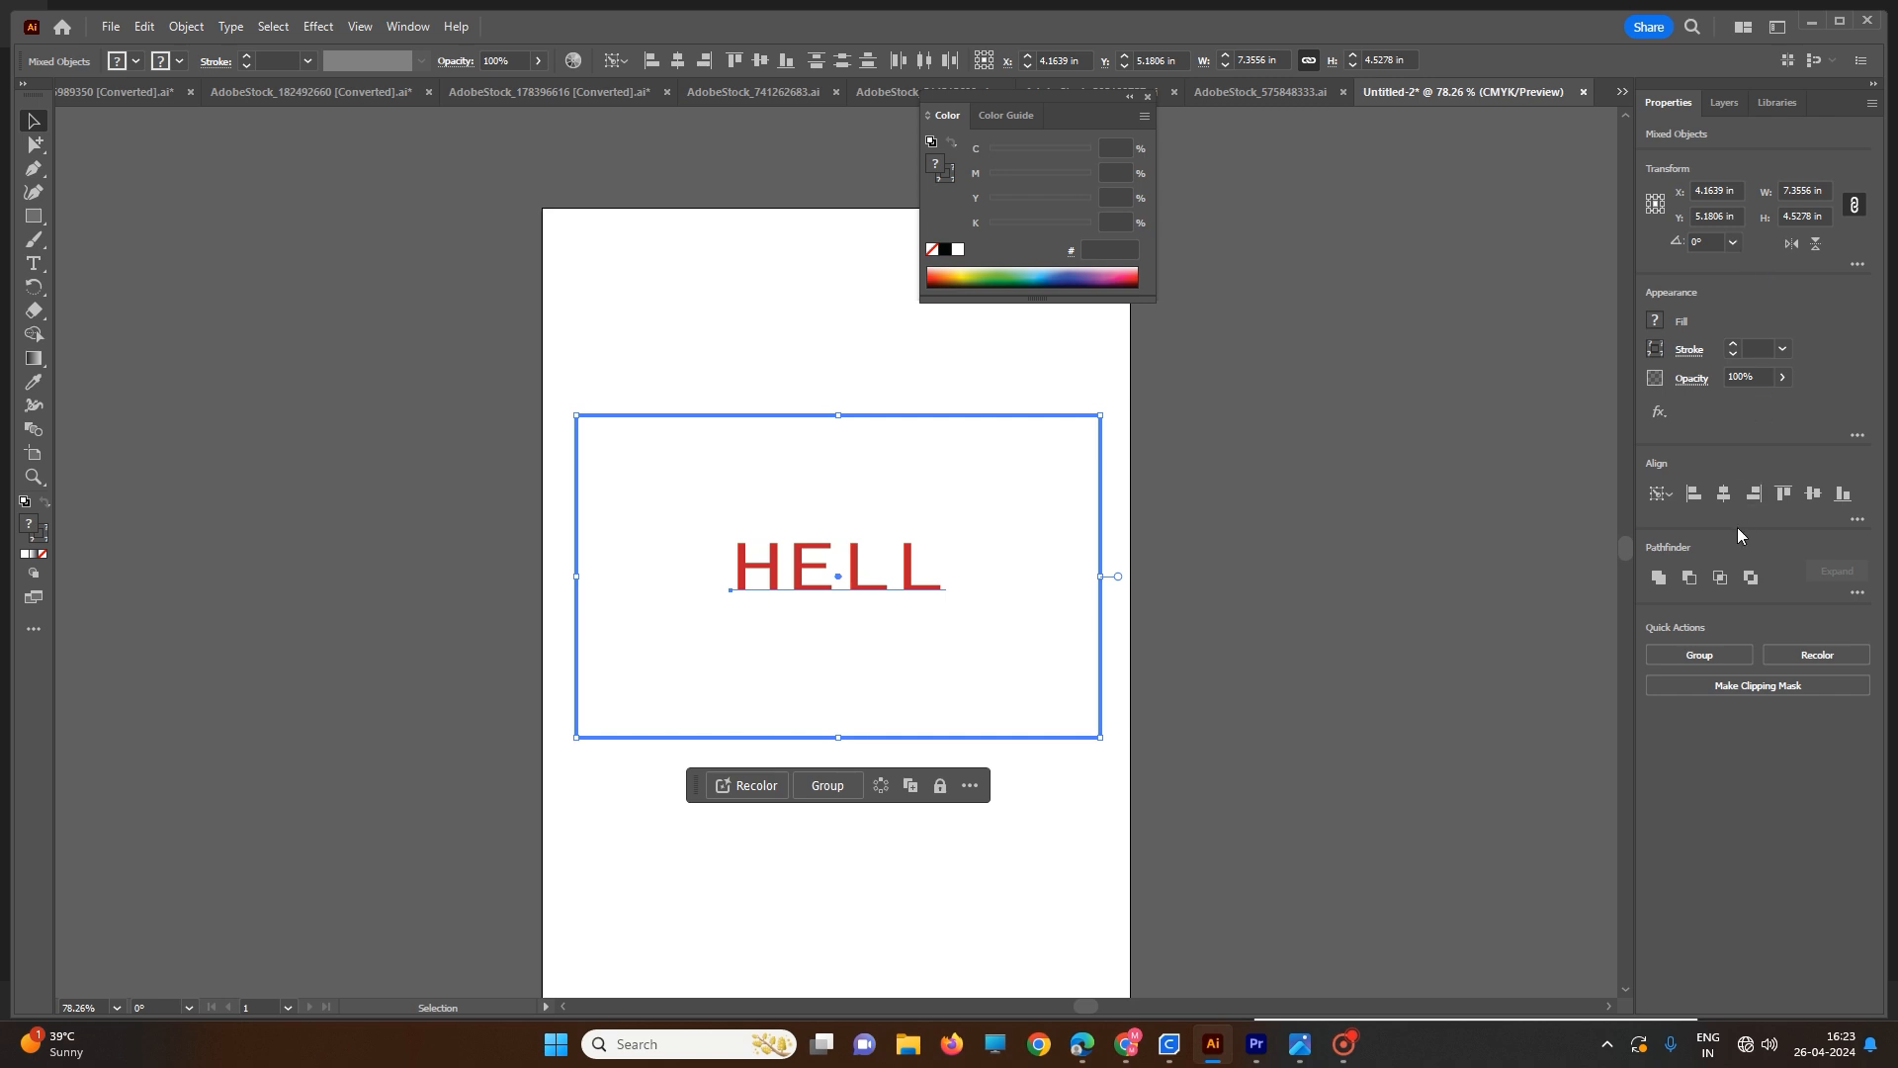
- Examine the extra transform options, including Scale Corners, and the document's layers, and return to the object properties
click(1856, 593)
click(1855, 264)
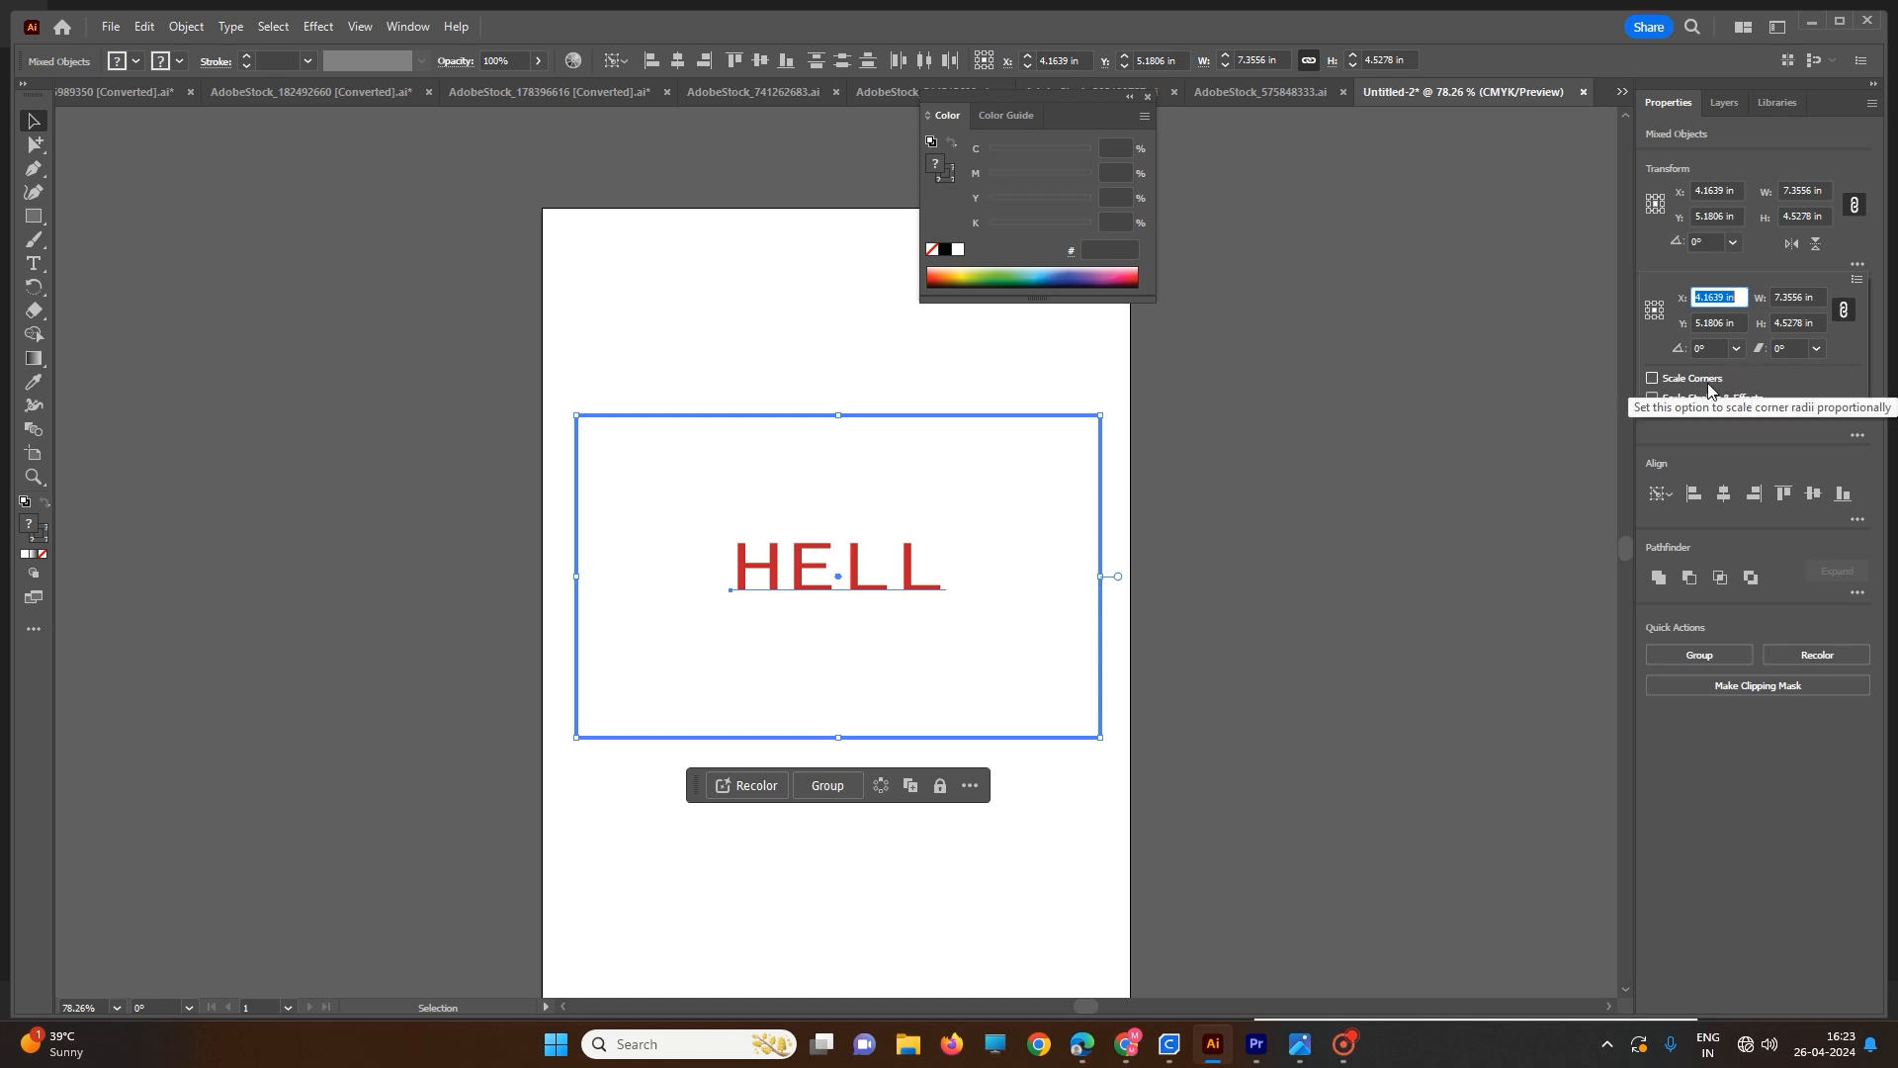
click(1651, 381)
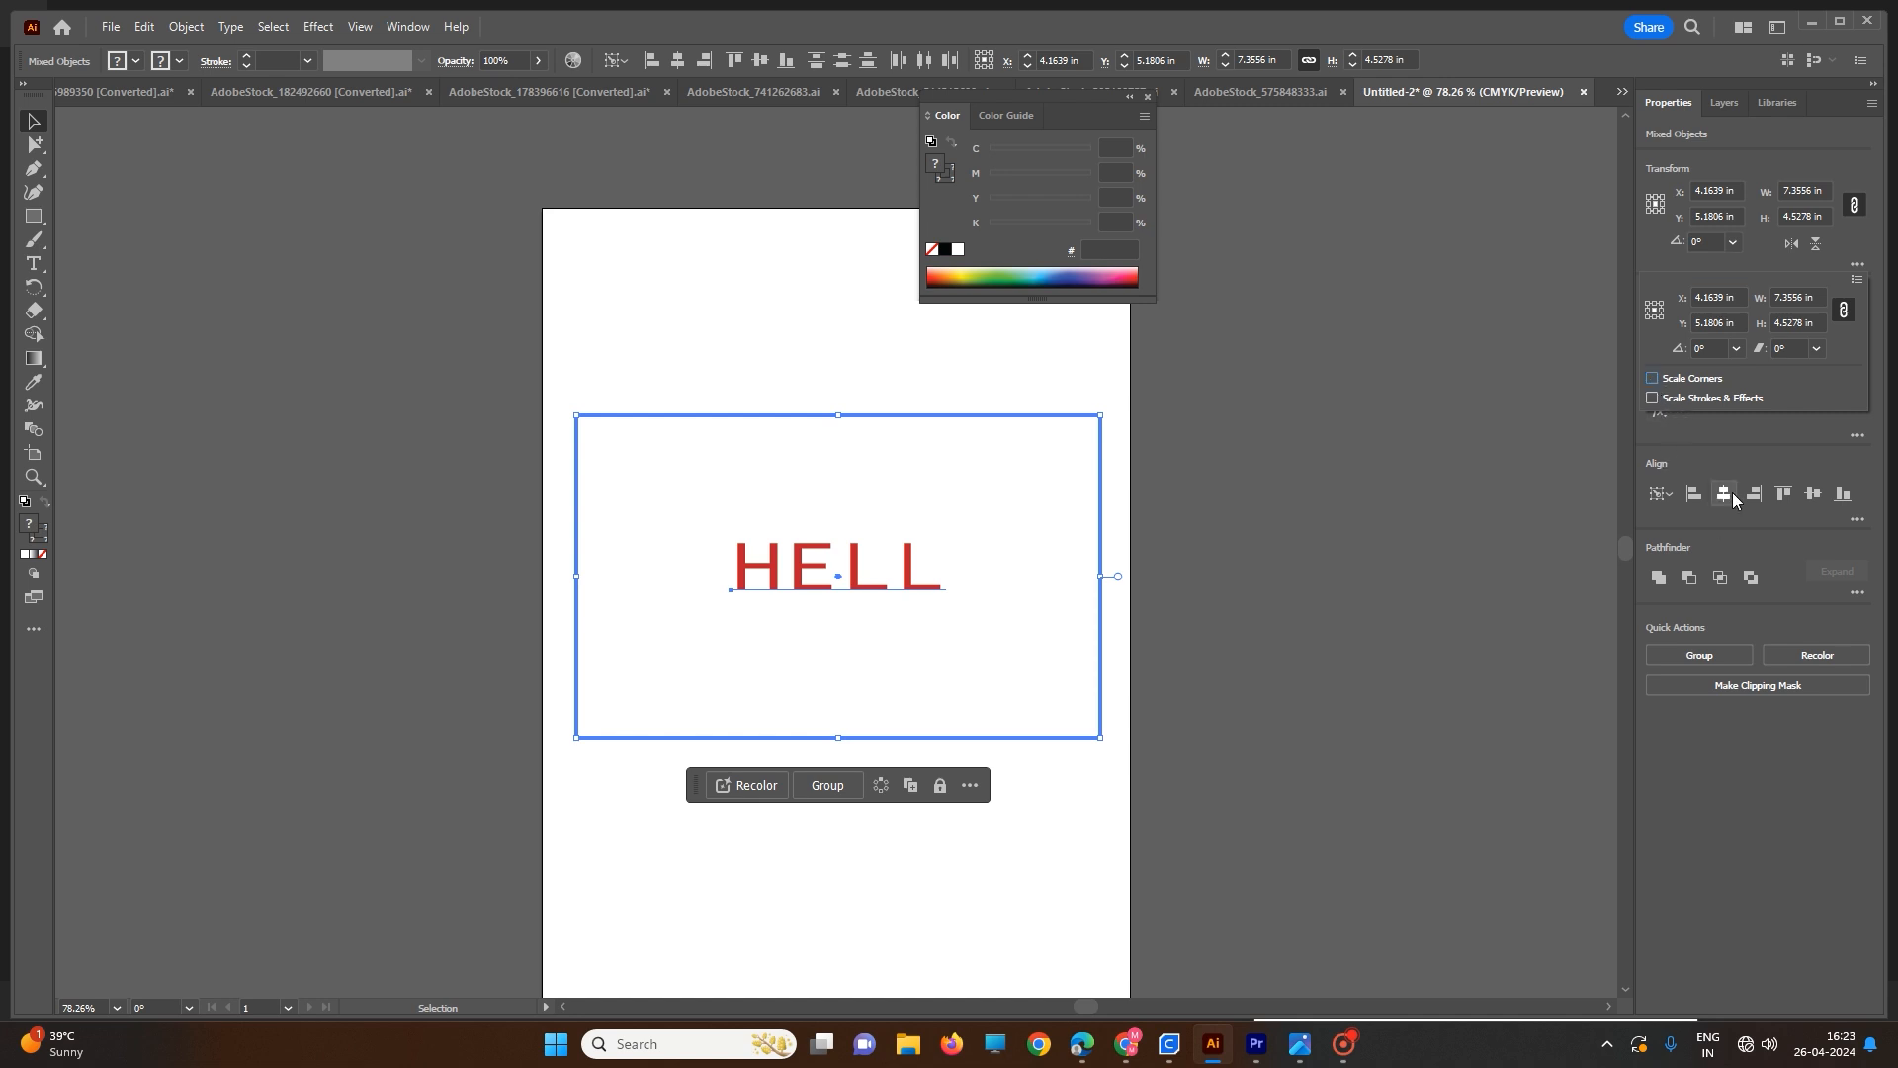
click(1727, 122)
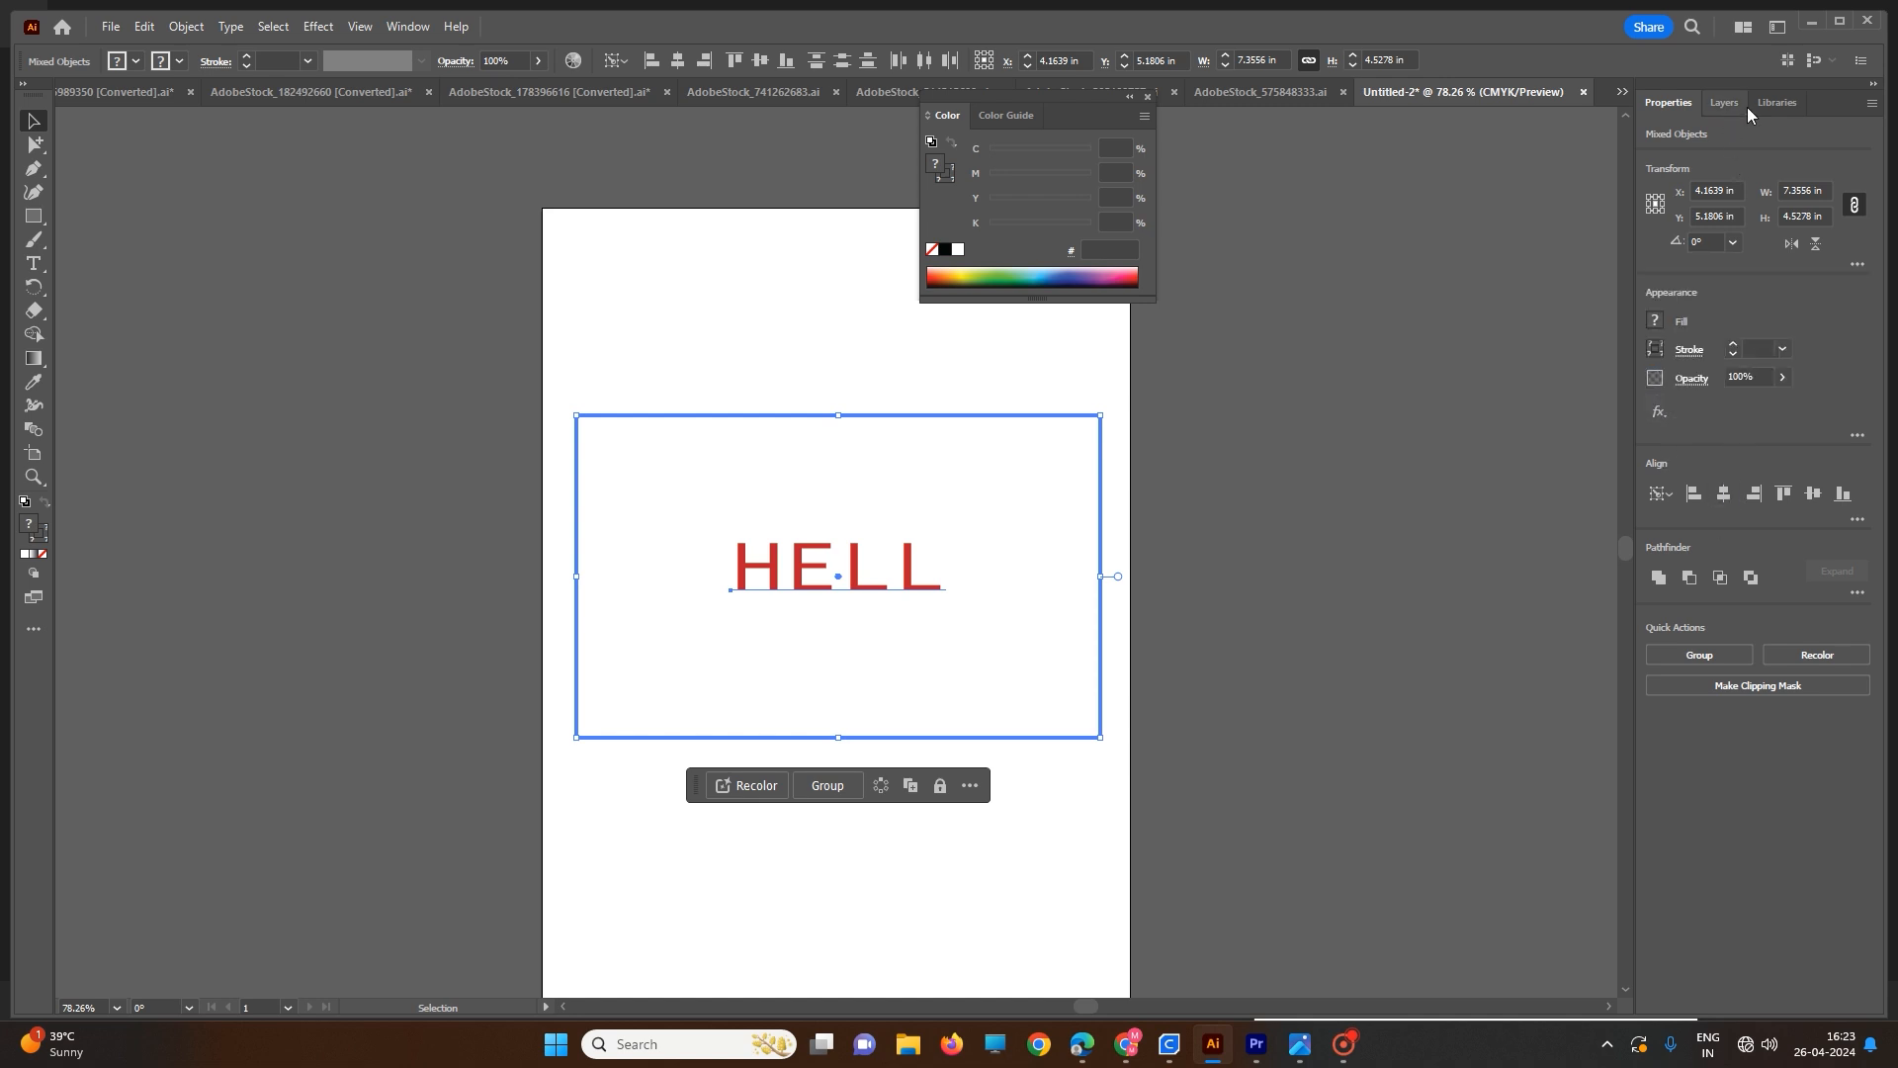
click(1771, 105)
click(1729, 102)
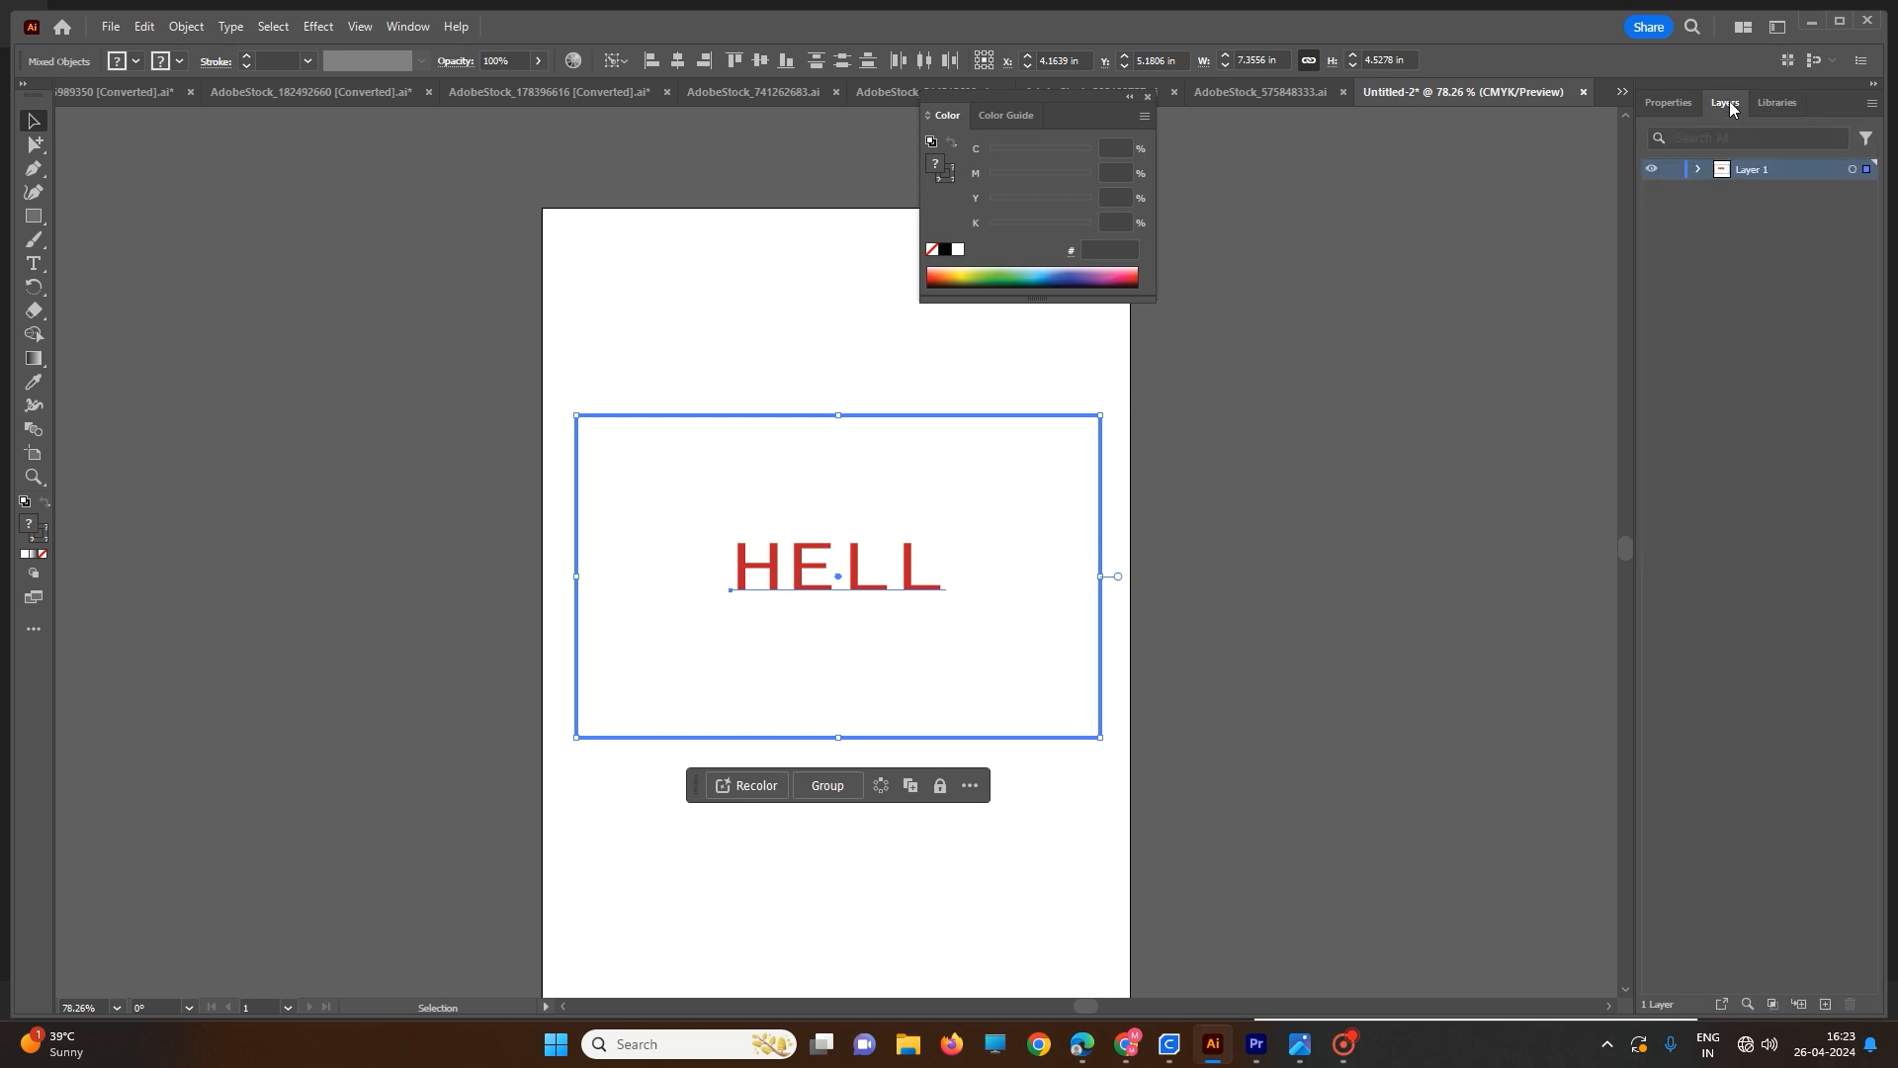
click(1671, 100)
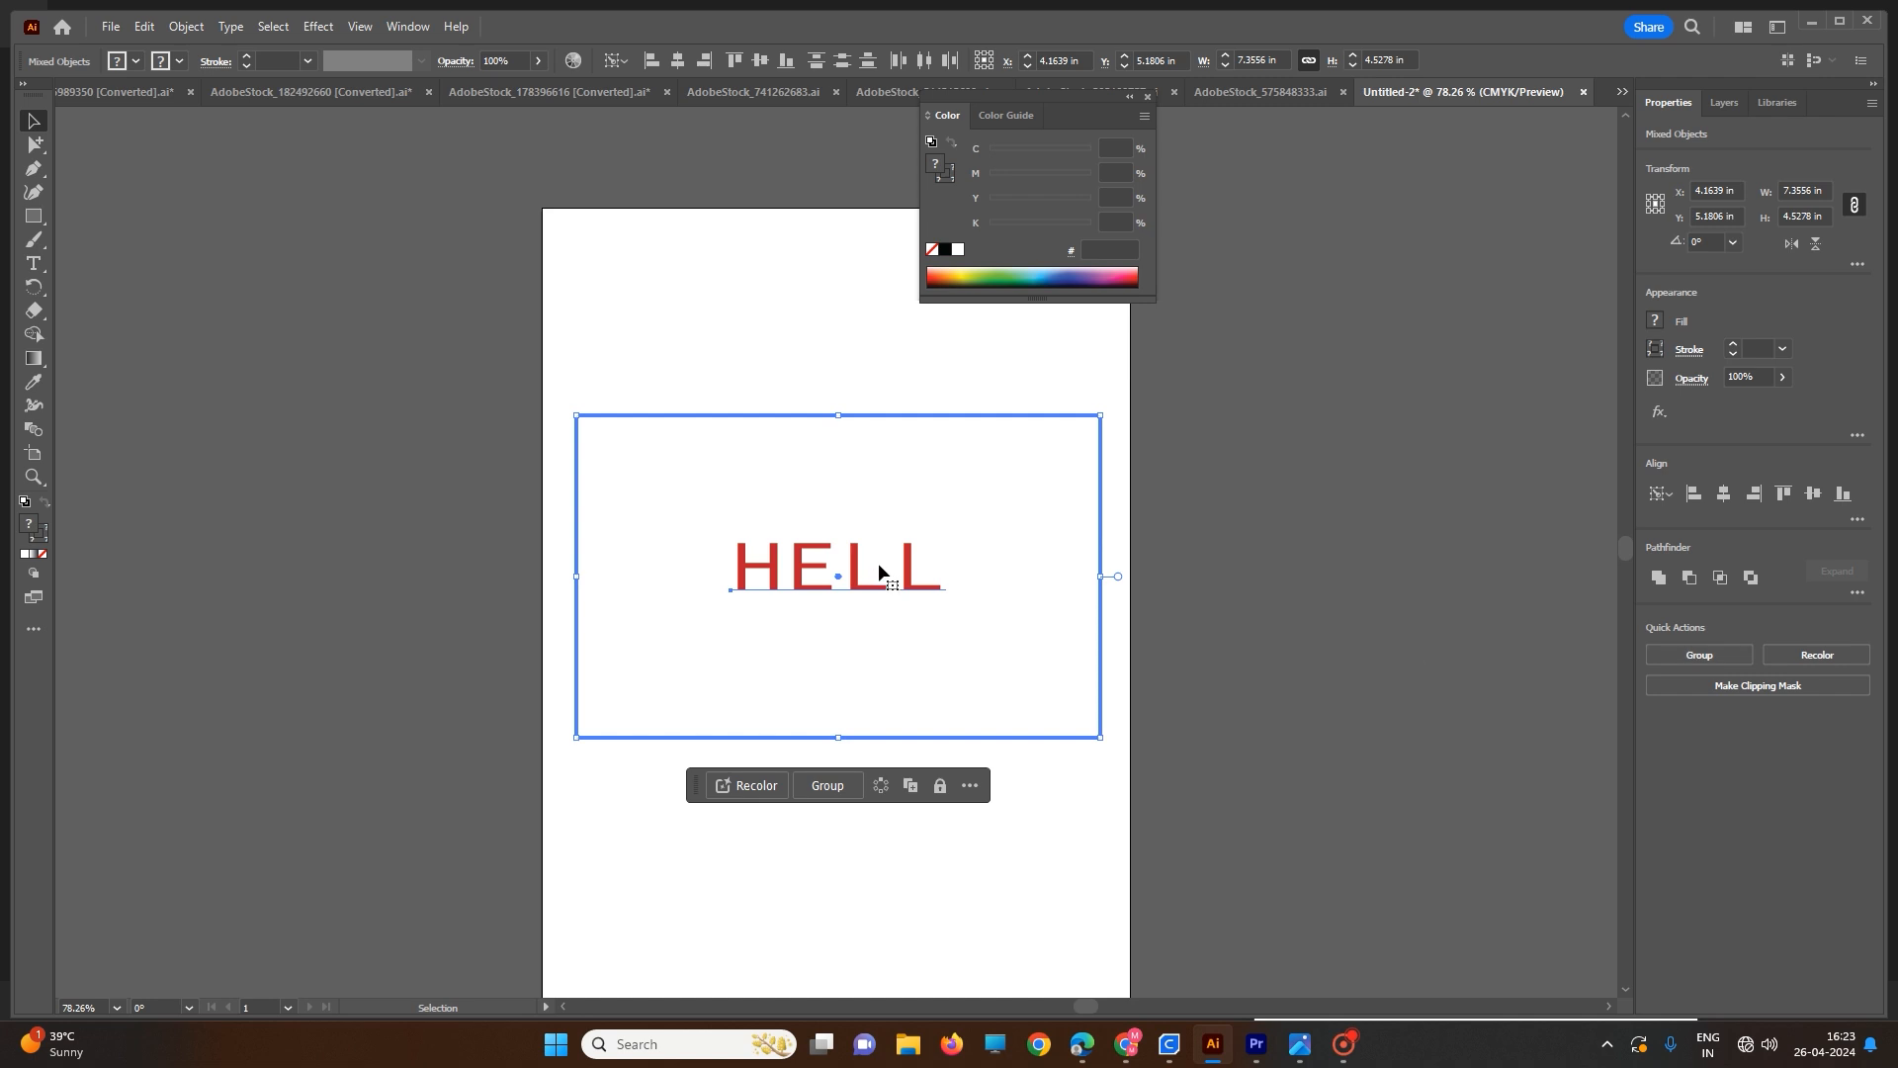
- Draw a rectangle near the page top, round its corners to about 0.42 in and enlarge it to about 6.56 by 3.81 in
click(621, 364)
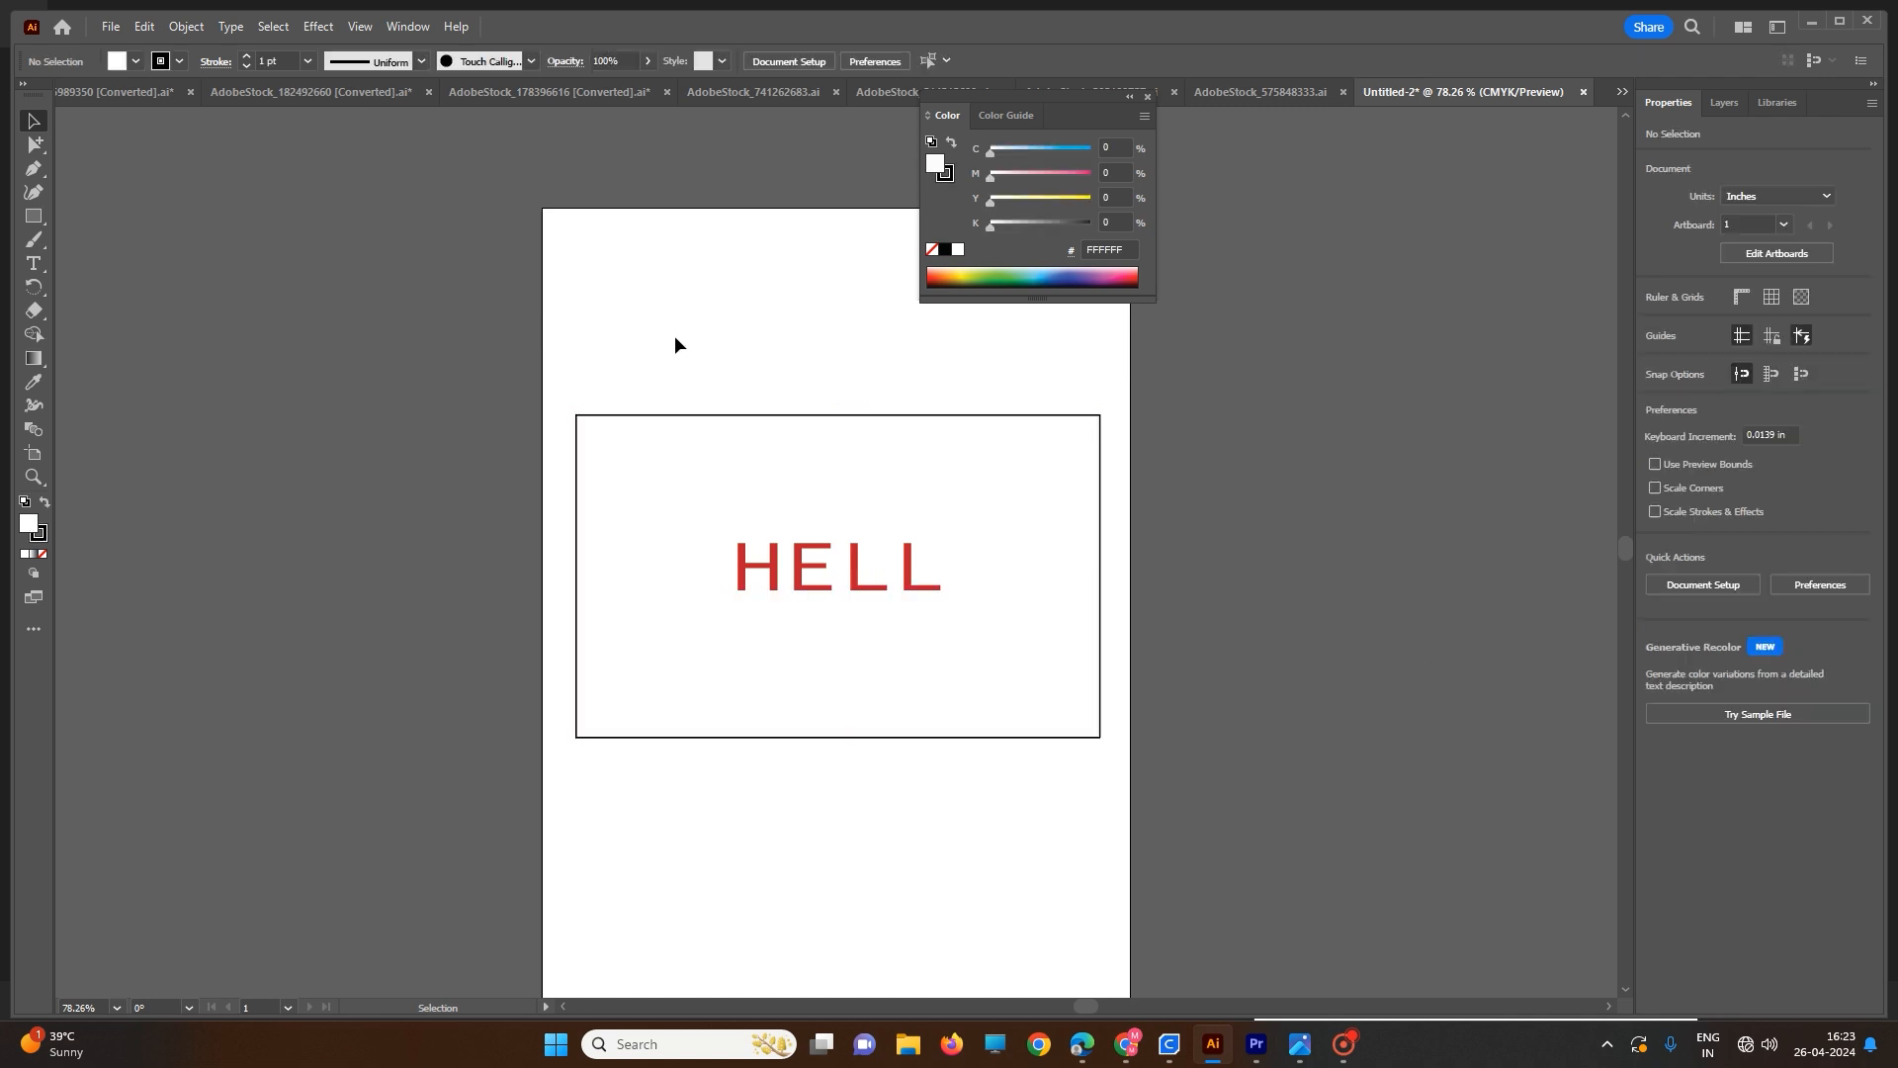
click(33, 224)
mouse_move(597, 237)
mouse_down()
mouse_move(711, 372)
mouse_move(763, 358)
mouse_up()
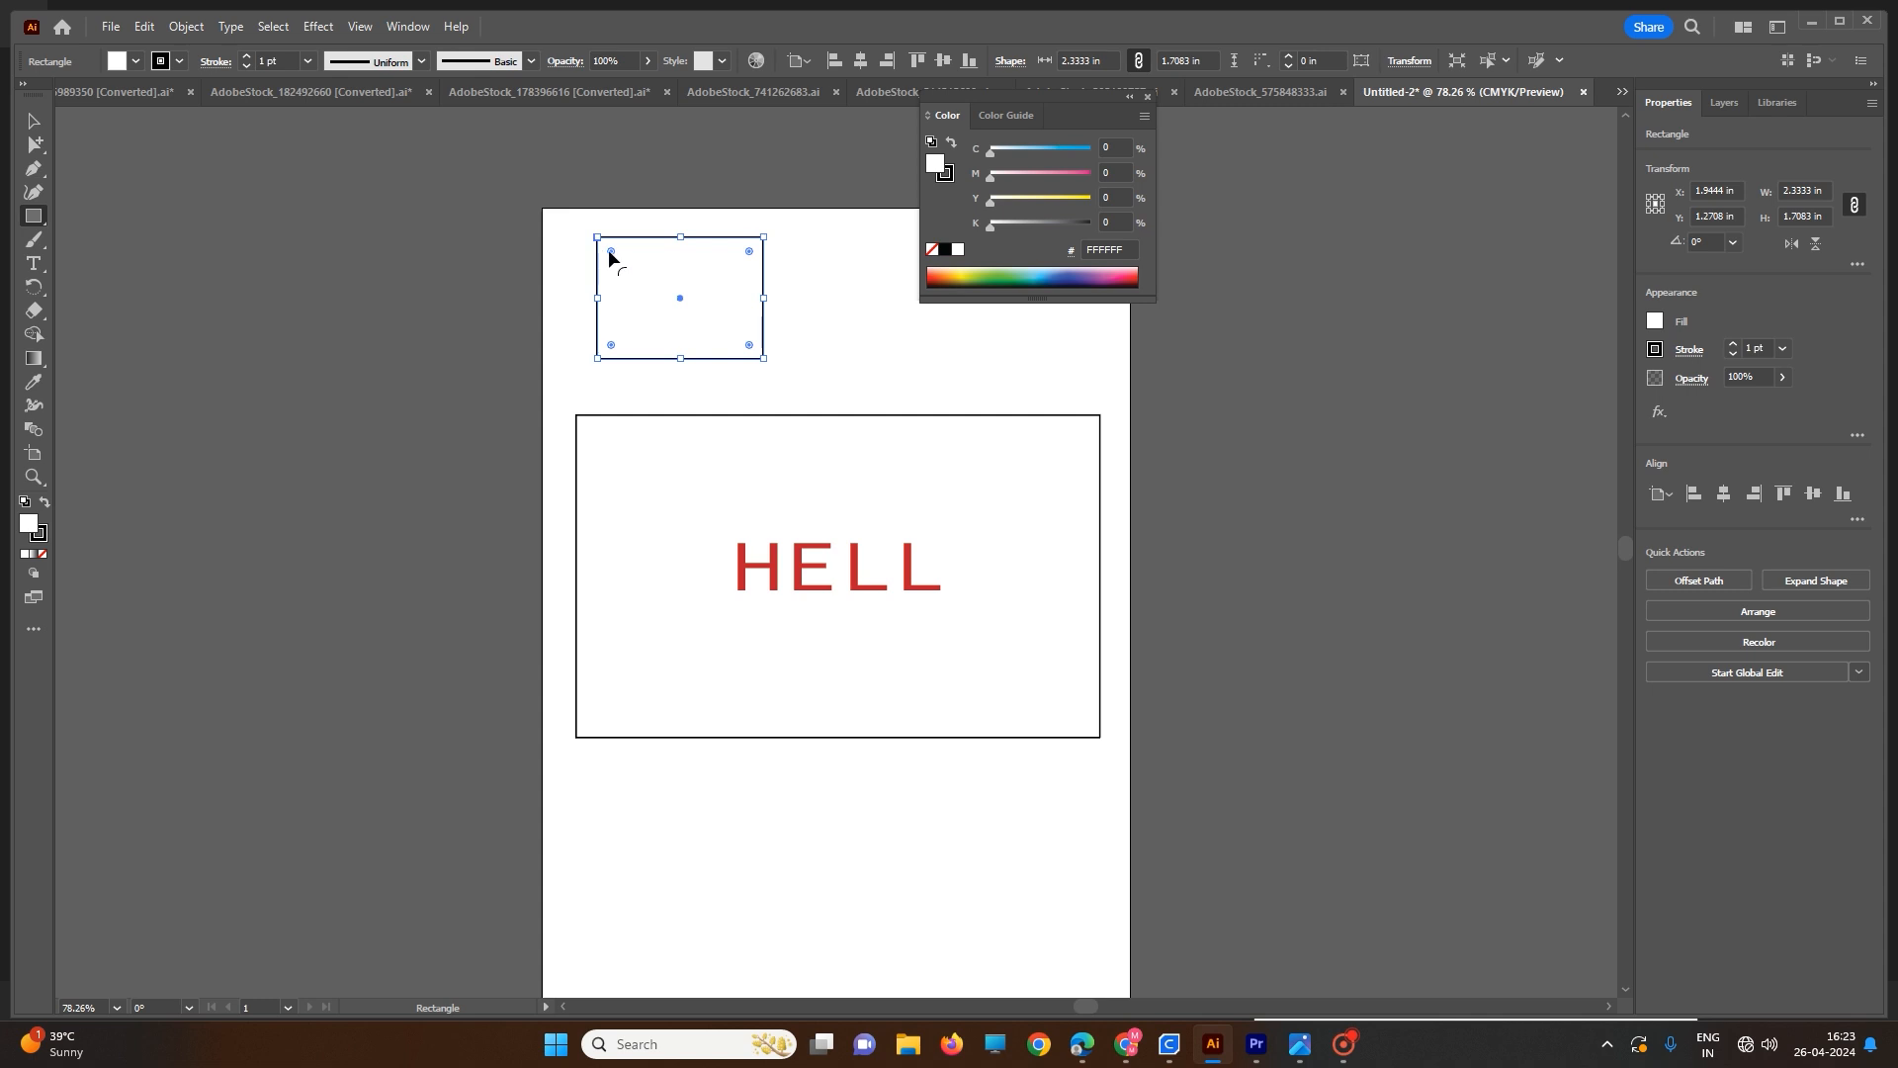
drag(611, 252, 627, 269)
drag(763, 358, 1064, 507)
click(1101, 611)
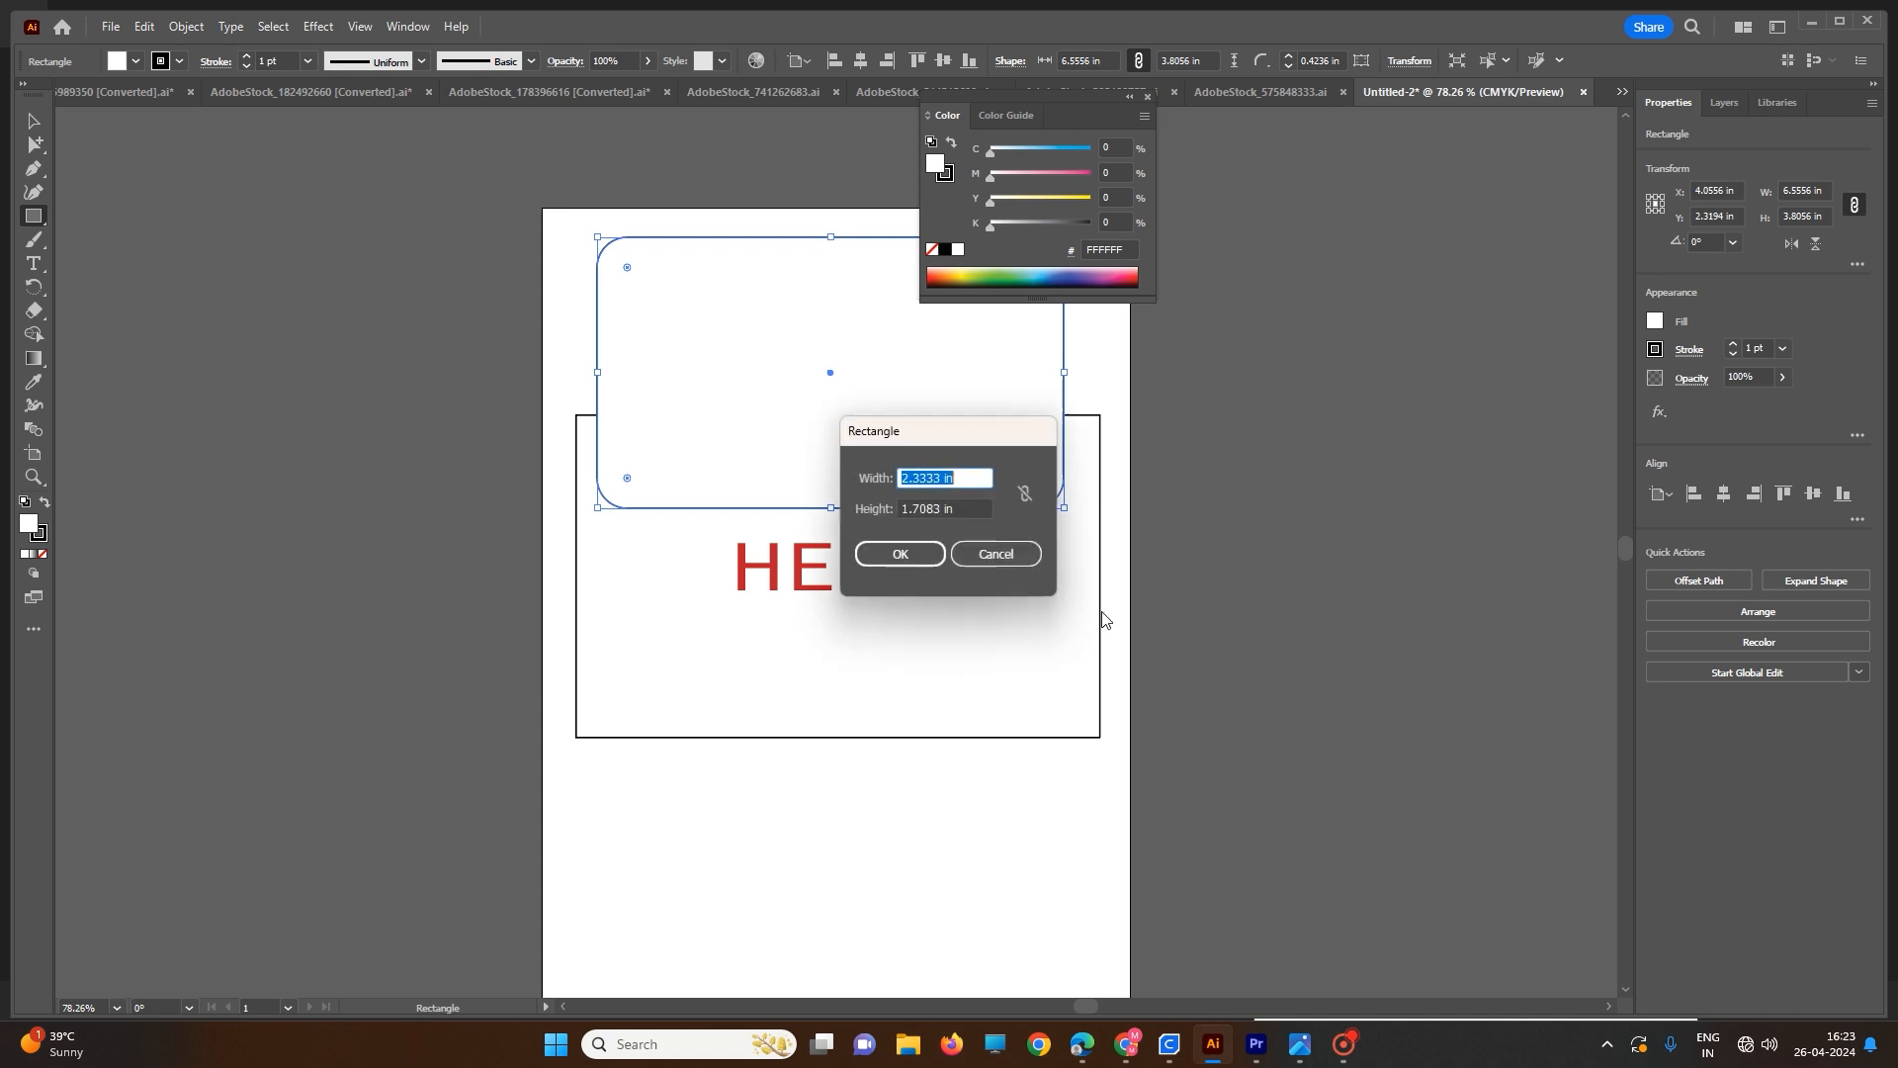
click(989, 553)
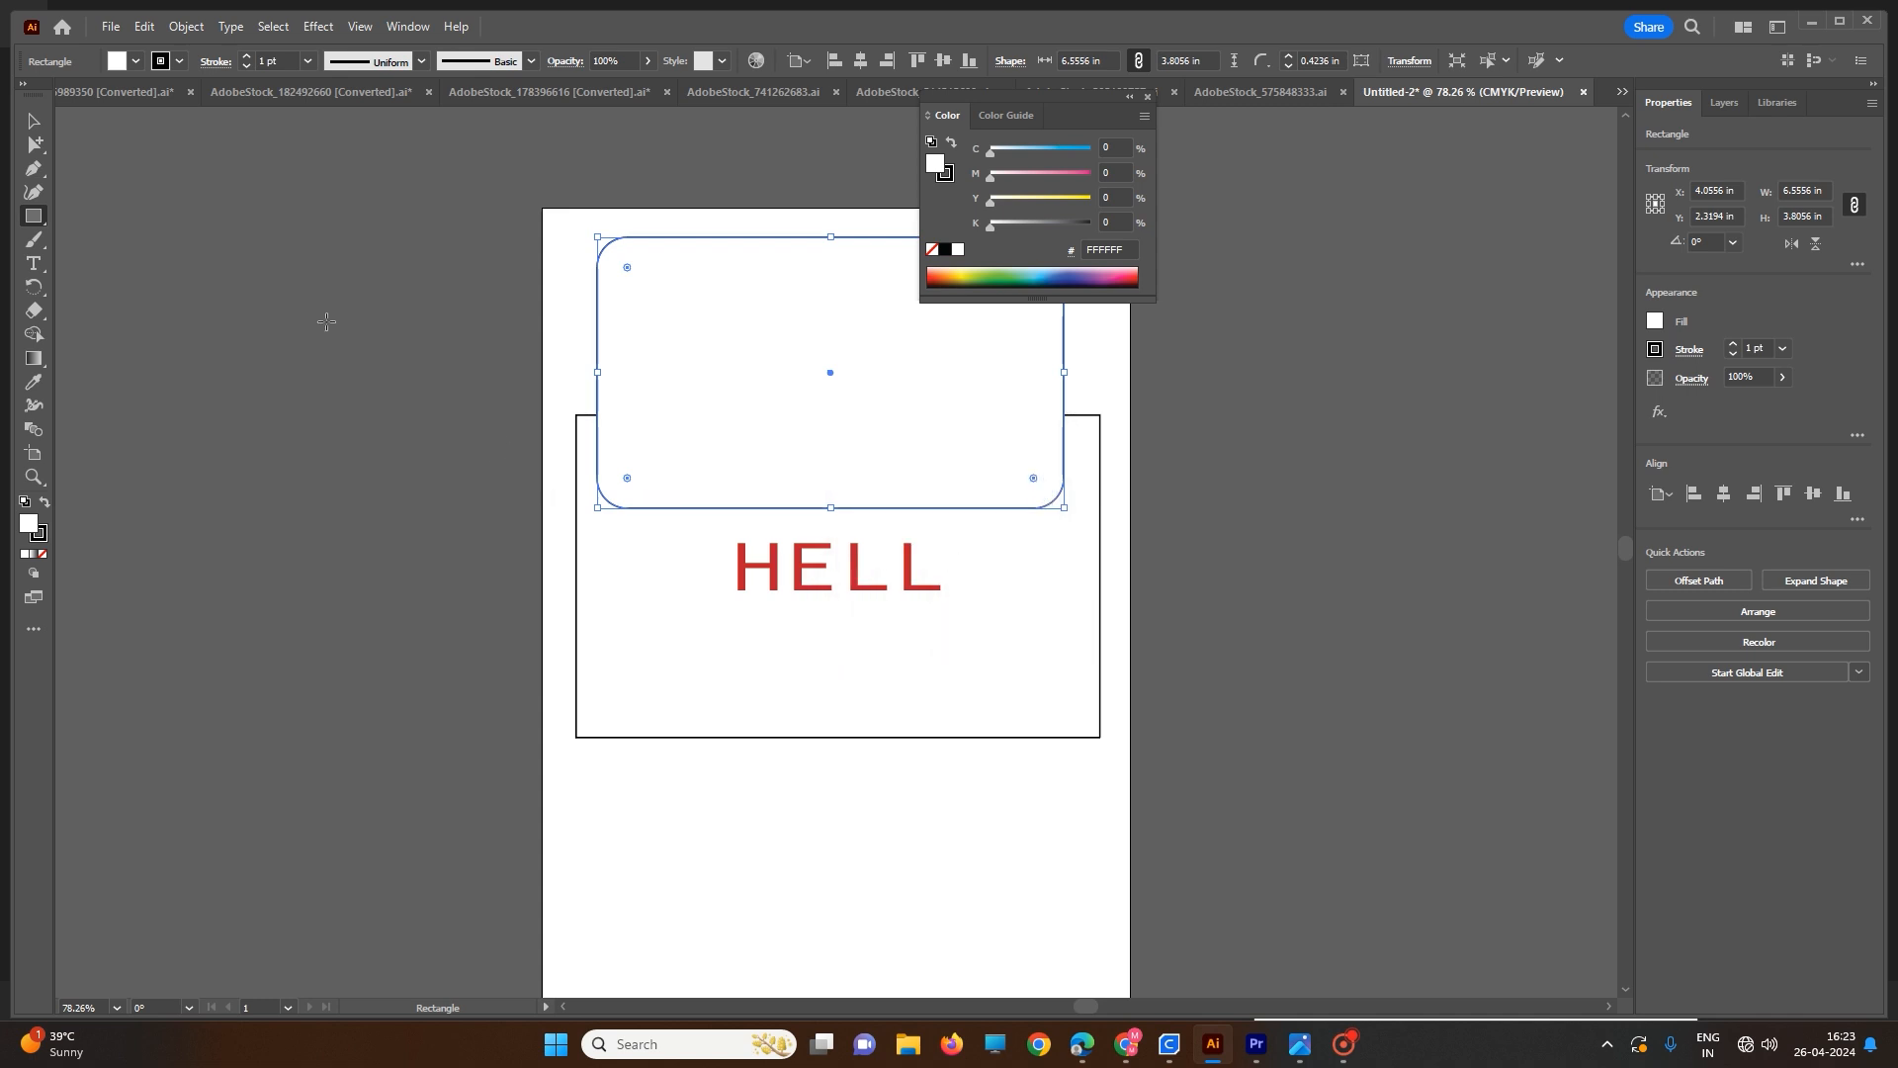
- Delete the sharp-cornered rectangle surrounding the HELL text
key(v)
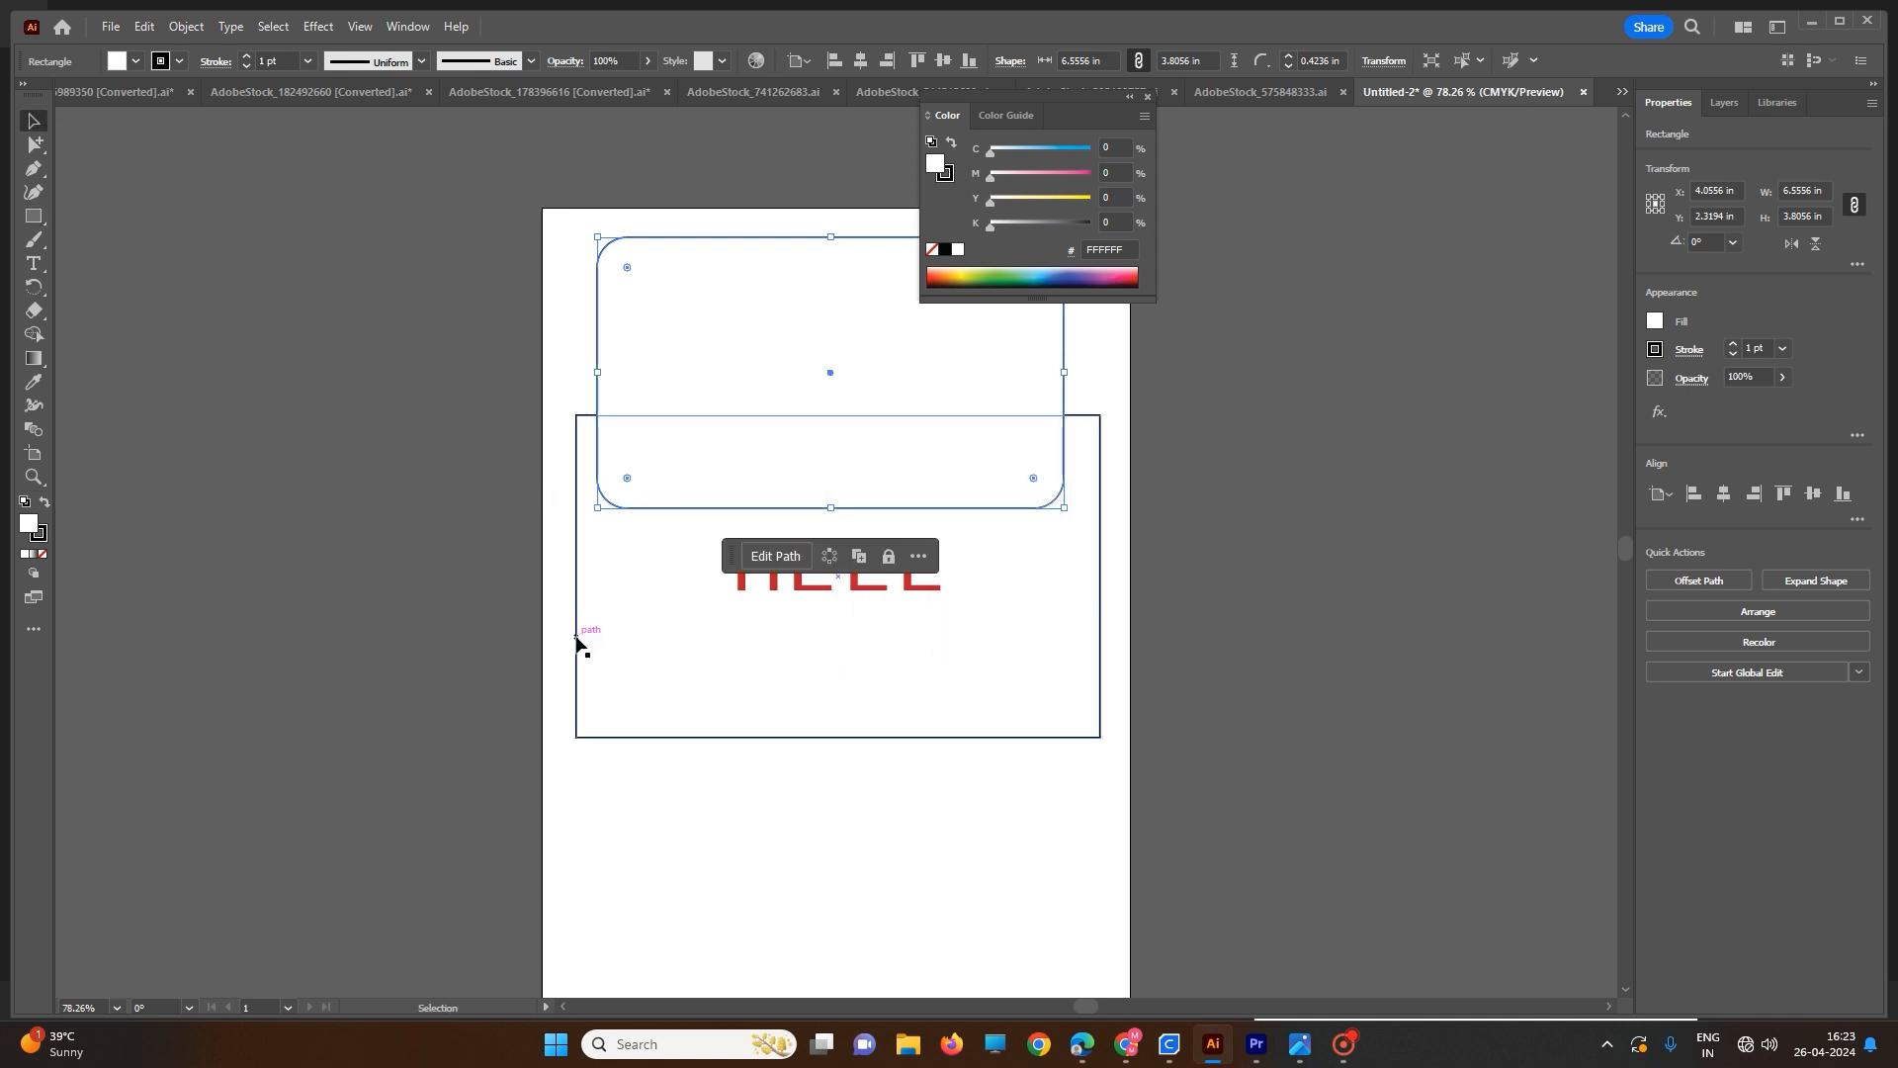
click(576, 643)
key(Delete)
- Try aligning the rounded rectangle and HELL text by their vertical centres and moving them down the page, and undo both changes
drag(1127, 699, 473, 182)
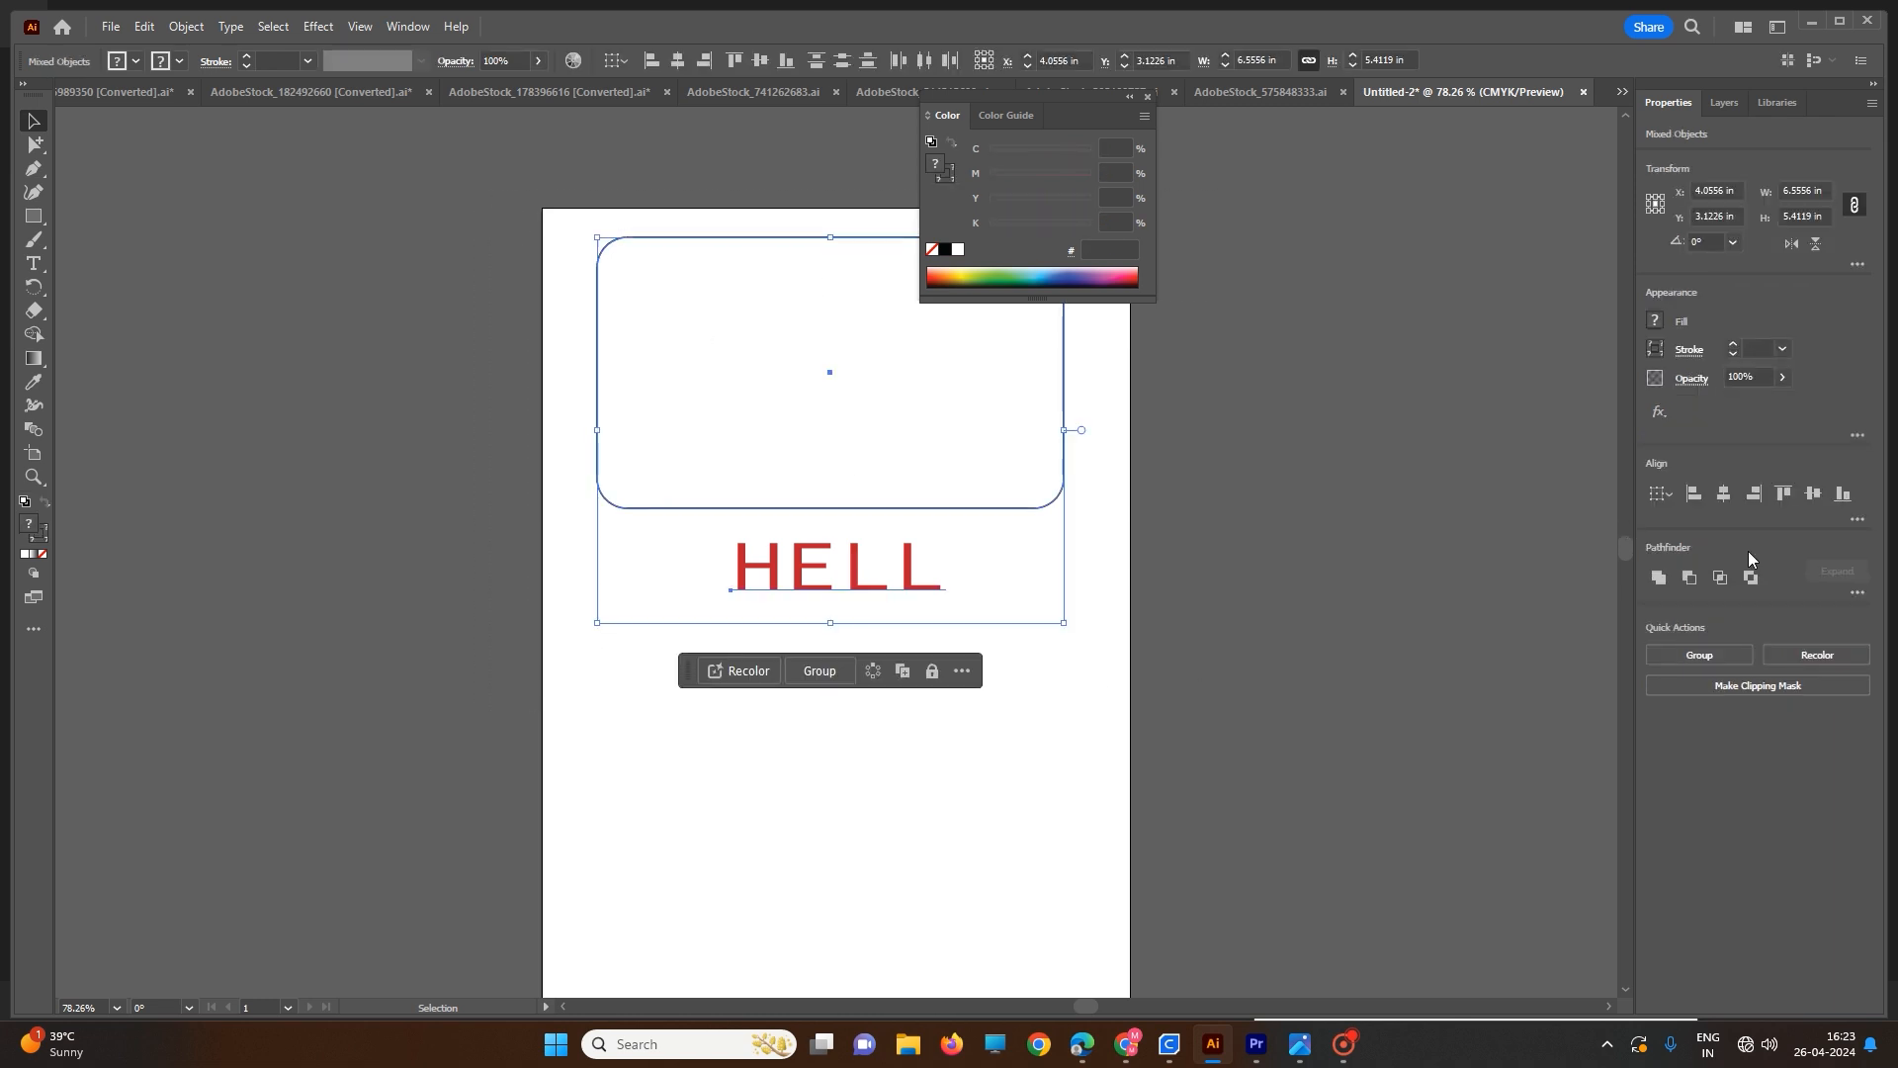
click(1811, 494)
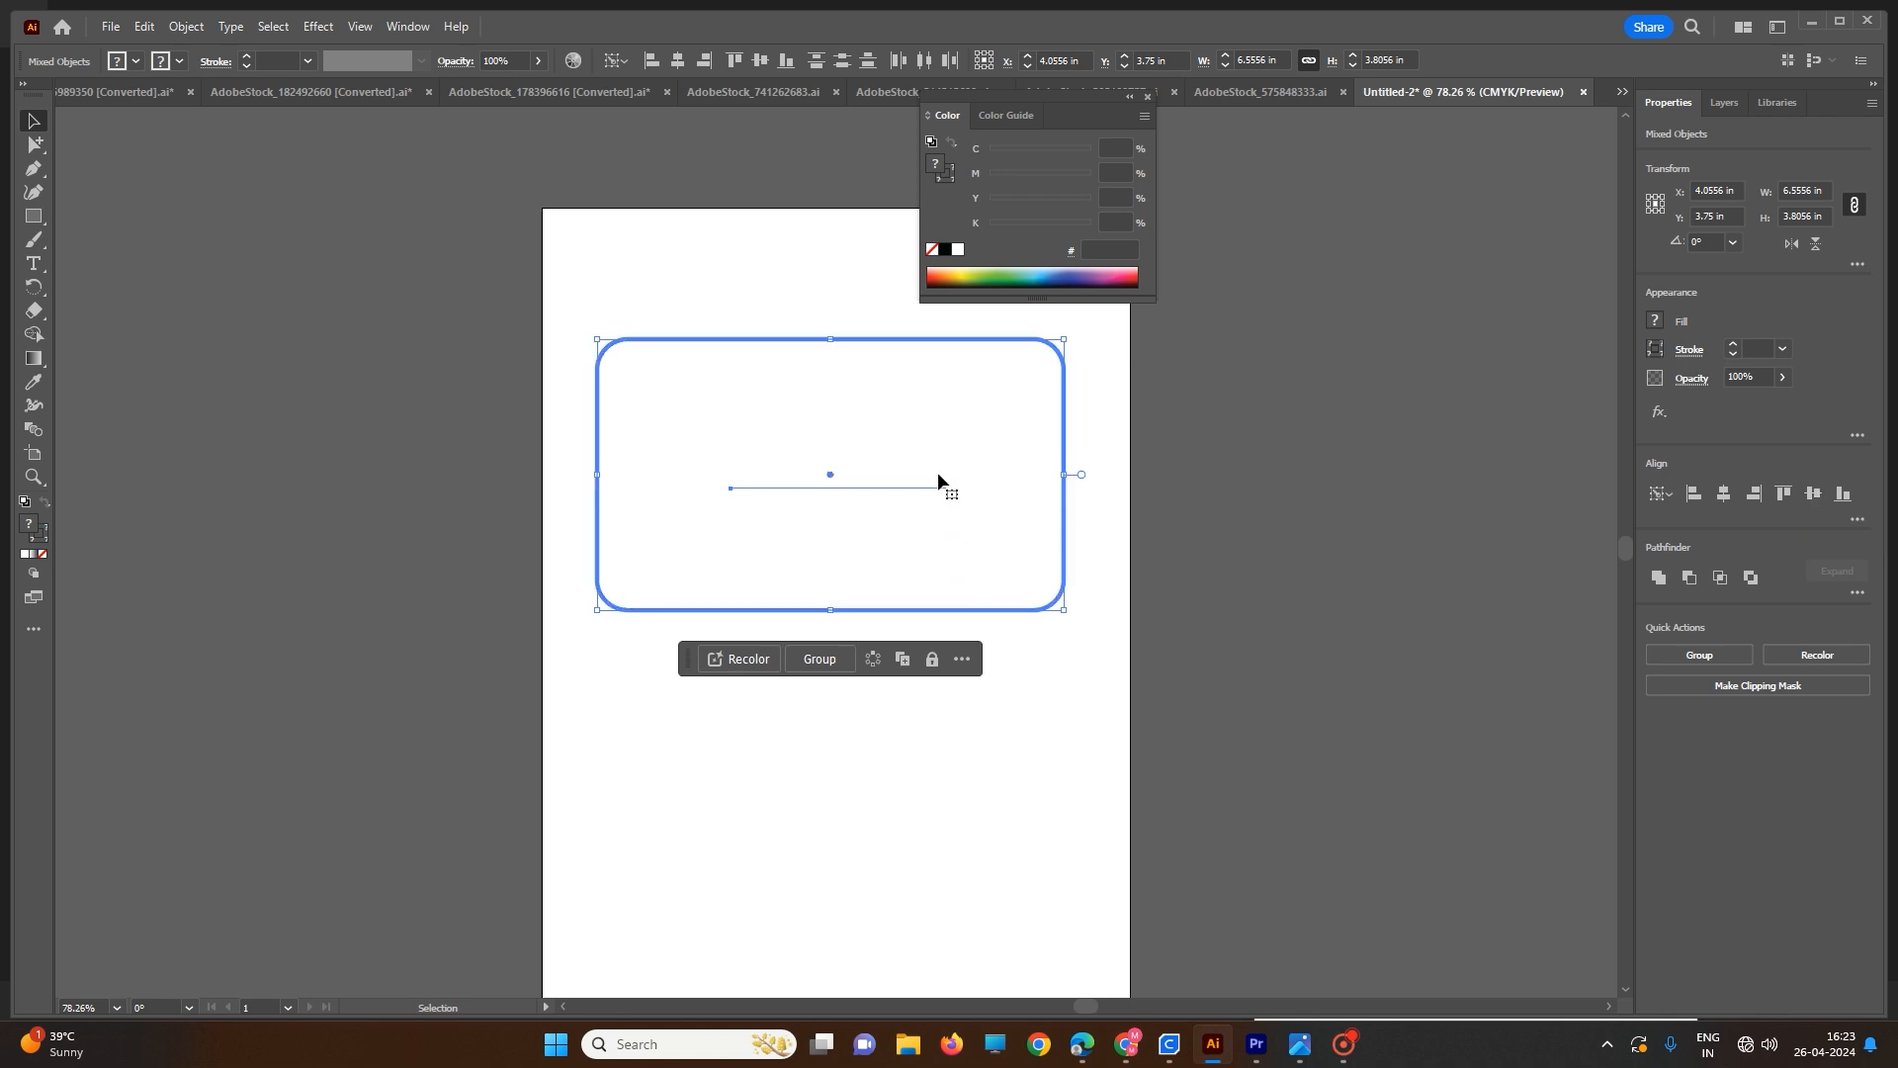
drag(940, 479, 925, 627)
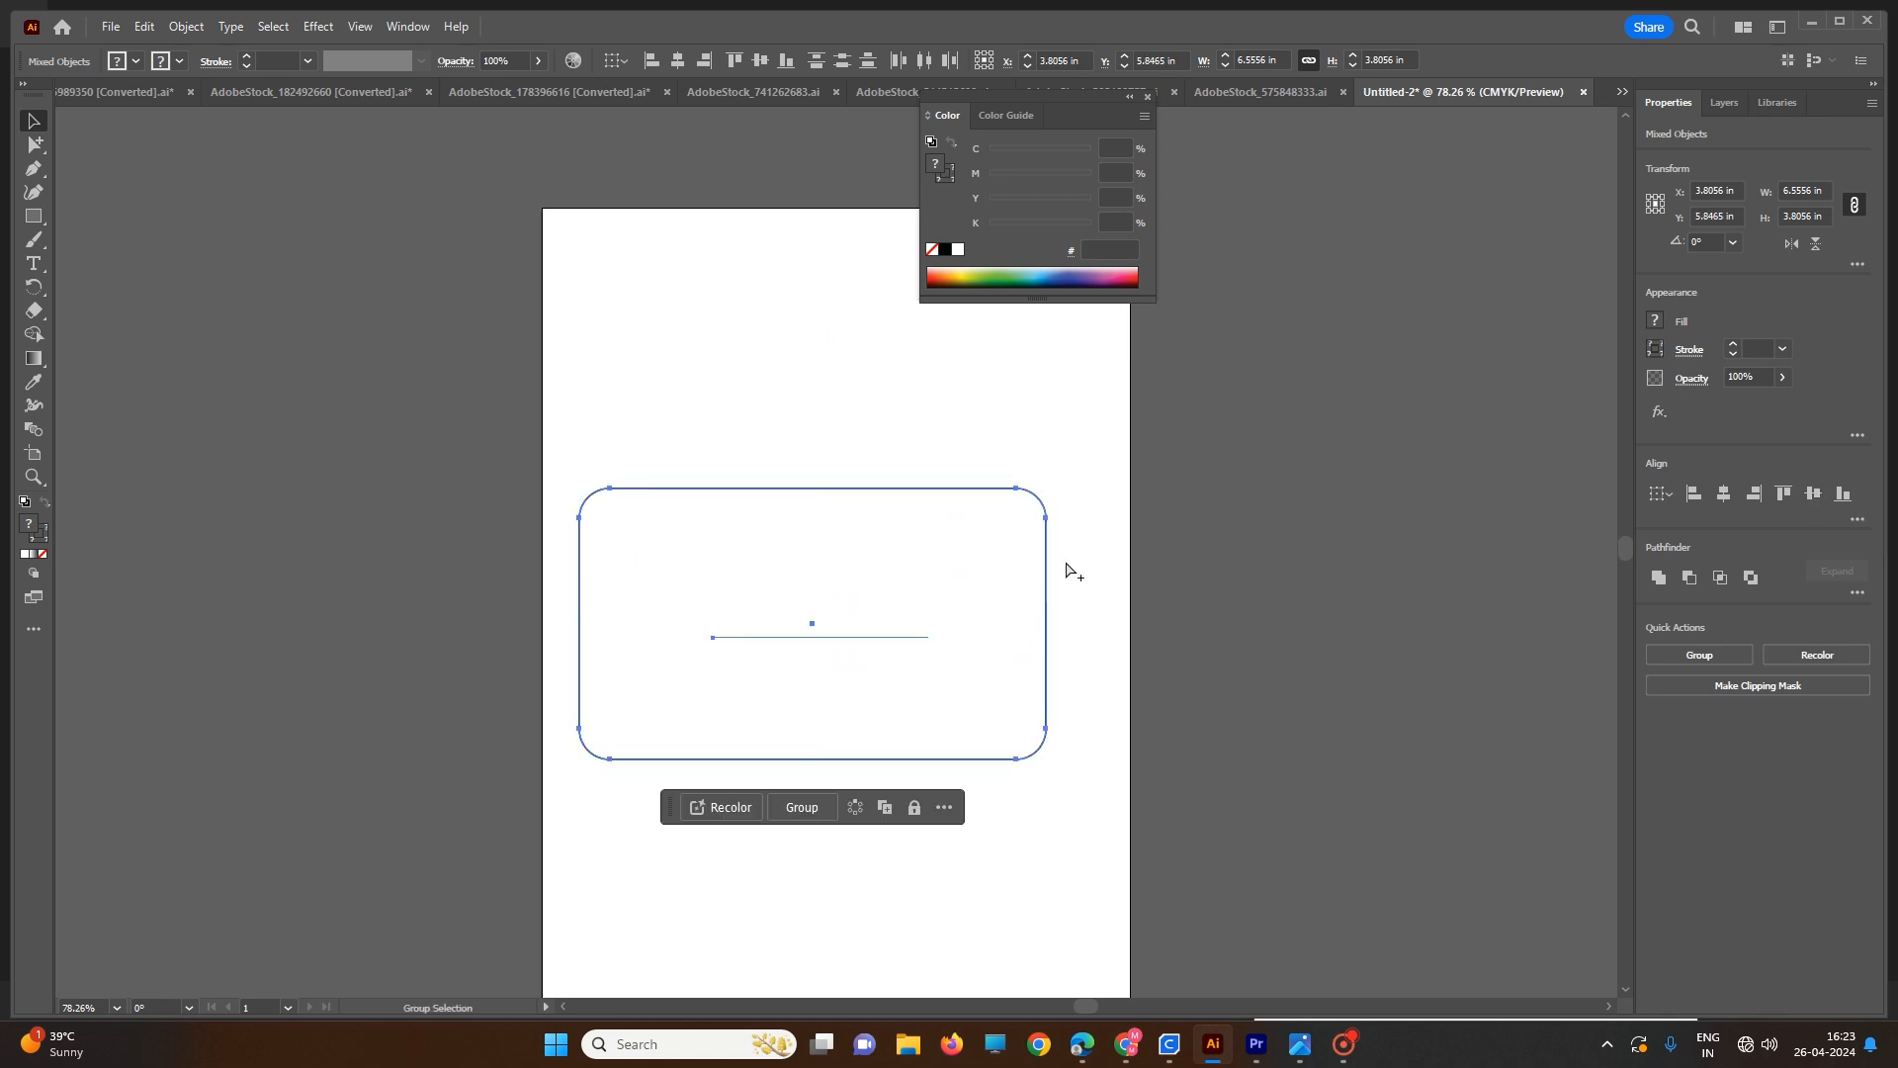
key(ctrl+z)
key(ctrl+z)
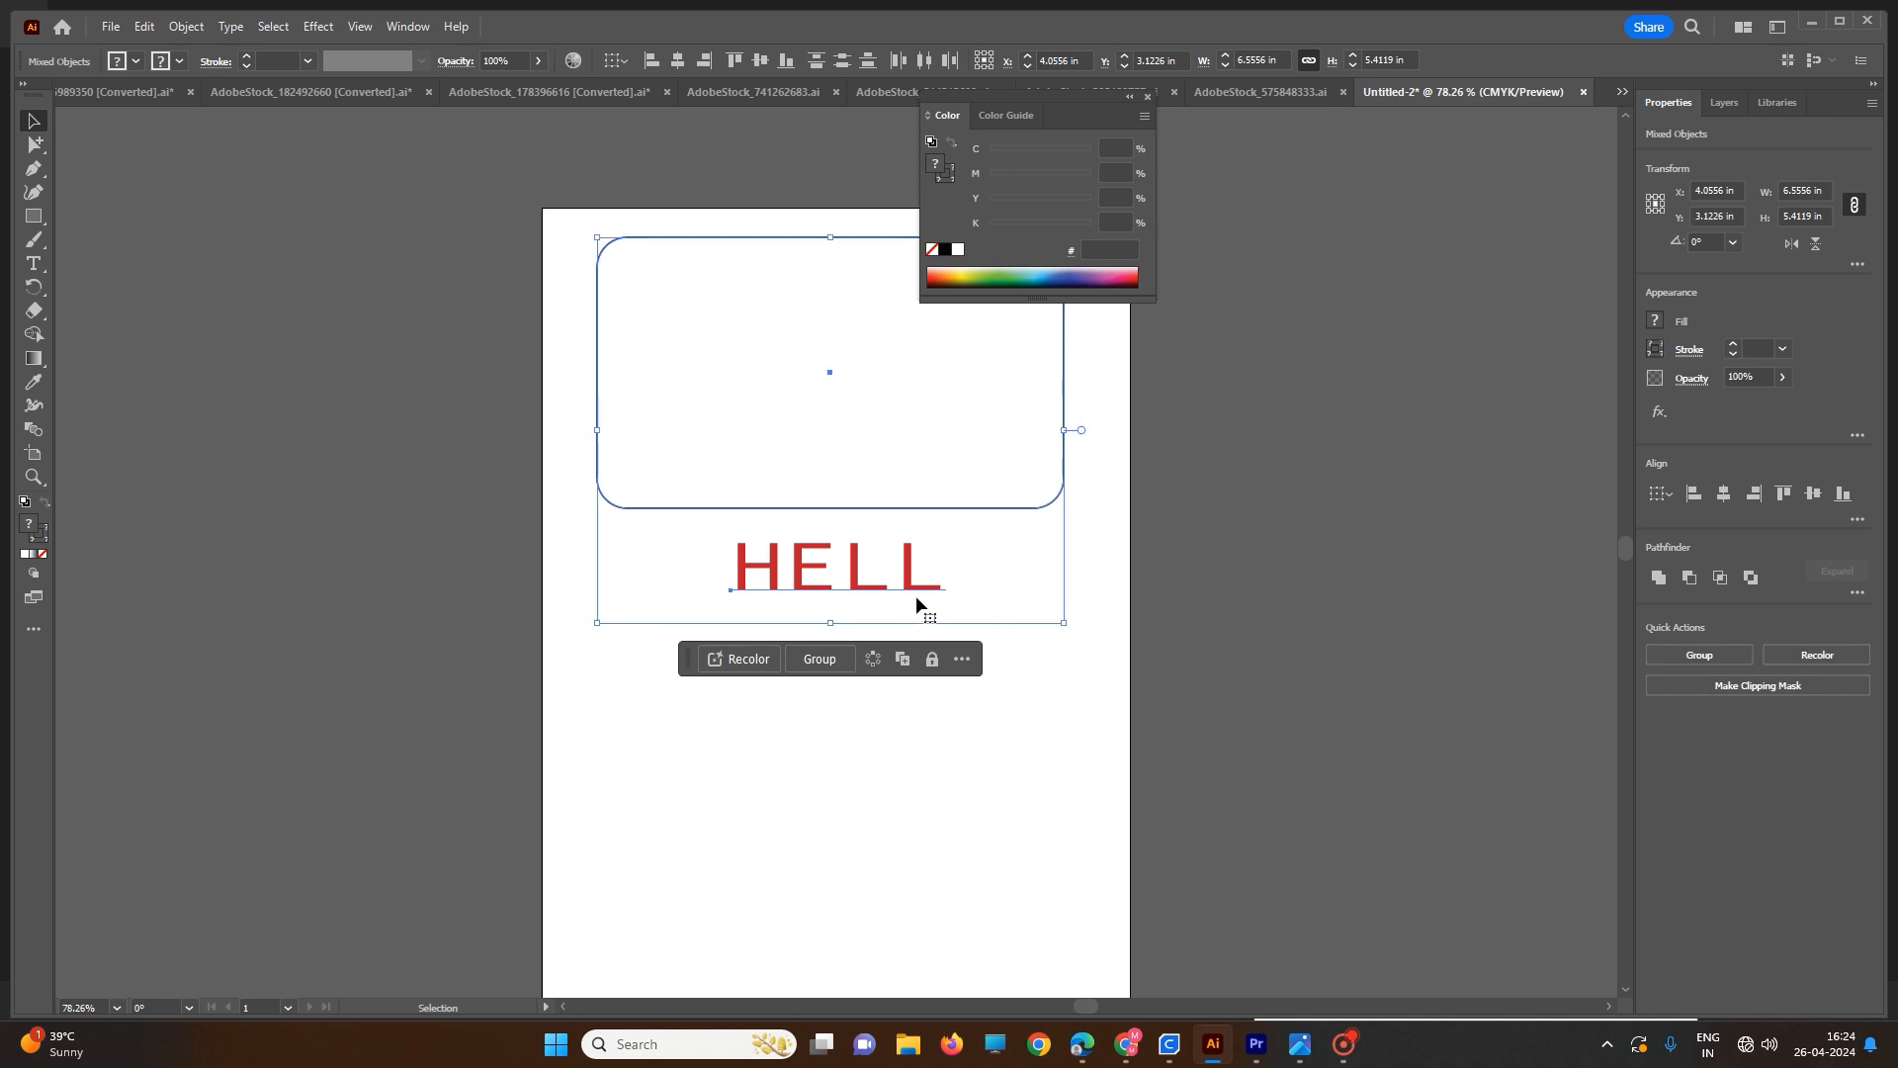
- Align the rounded rectangle and HELL text by their vertical centres, try moving them together and undo the move
click(1084, 640)
click(874, 578)
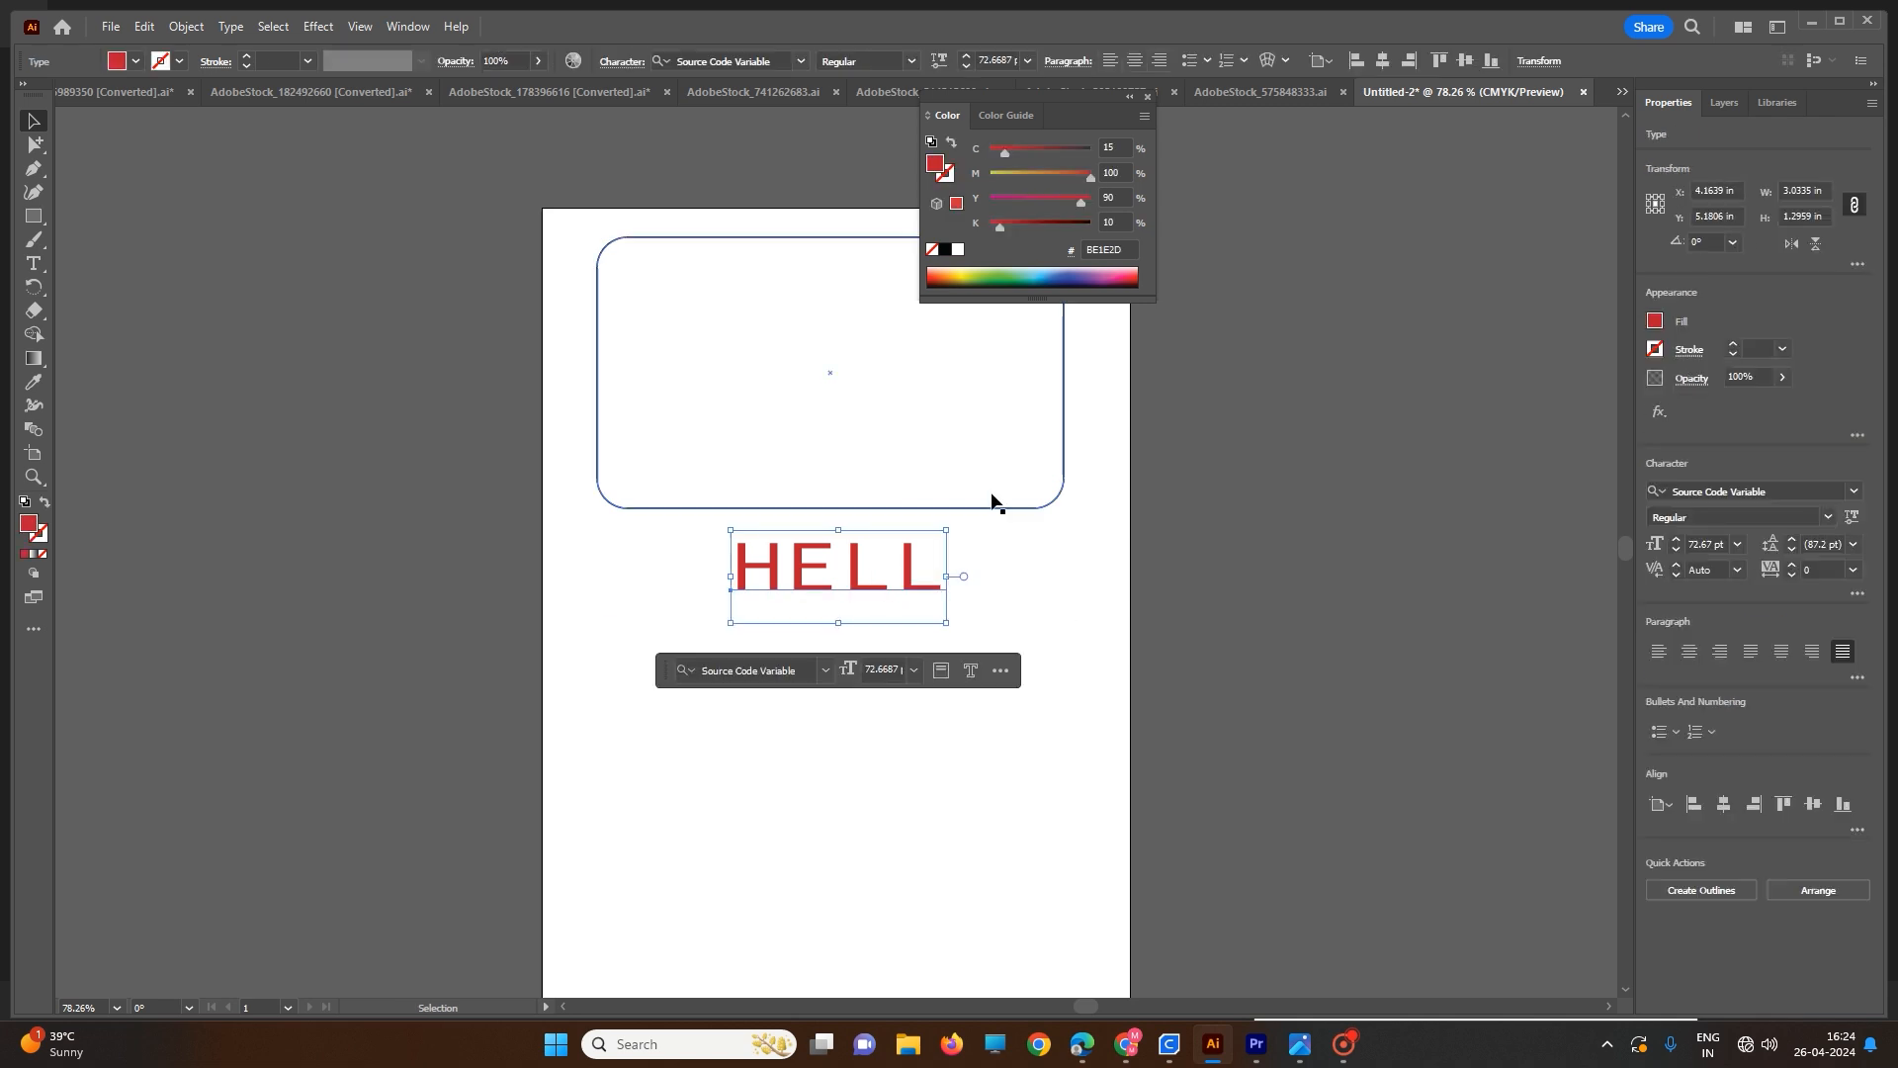
click(1070, 518)
click(1054, 503)
drag(1107, 645, 466, 124)
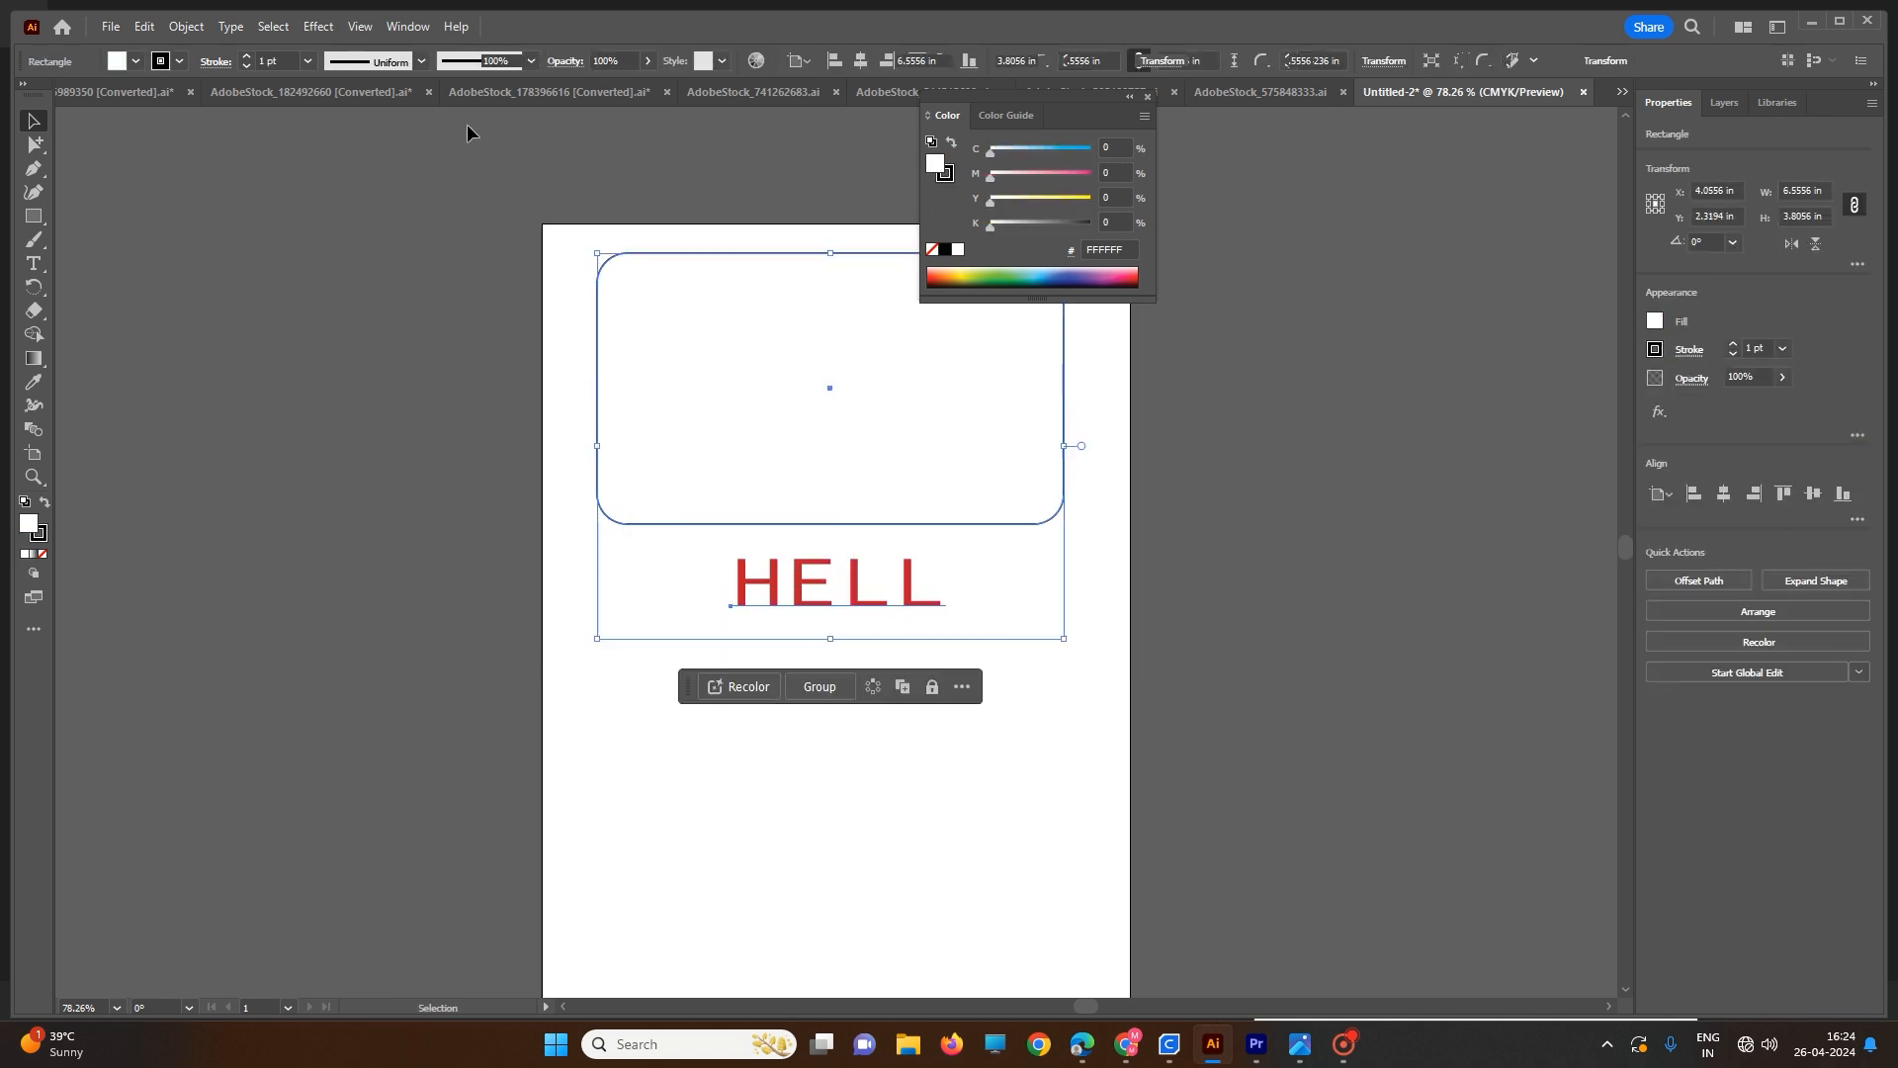
click(1817, 495)
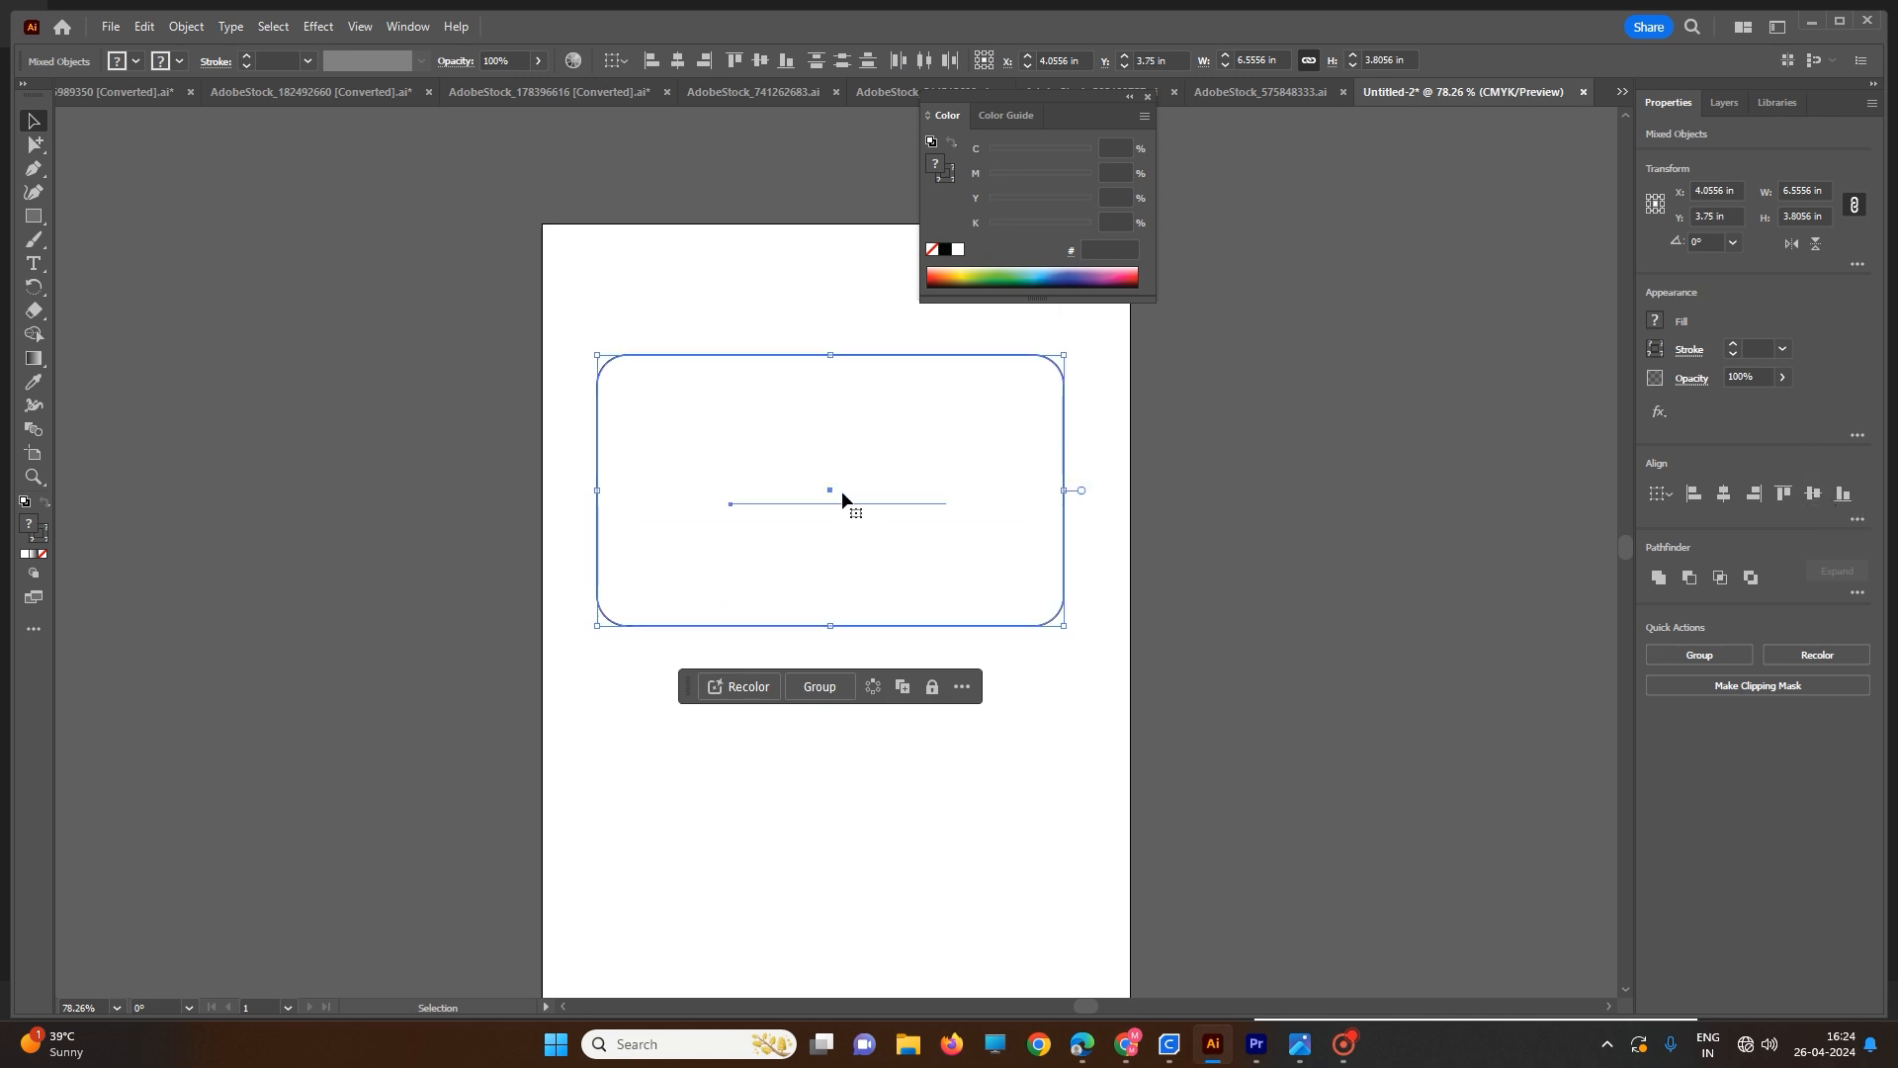
drag(822, 493, 862, 524)
key(ctrl+z)
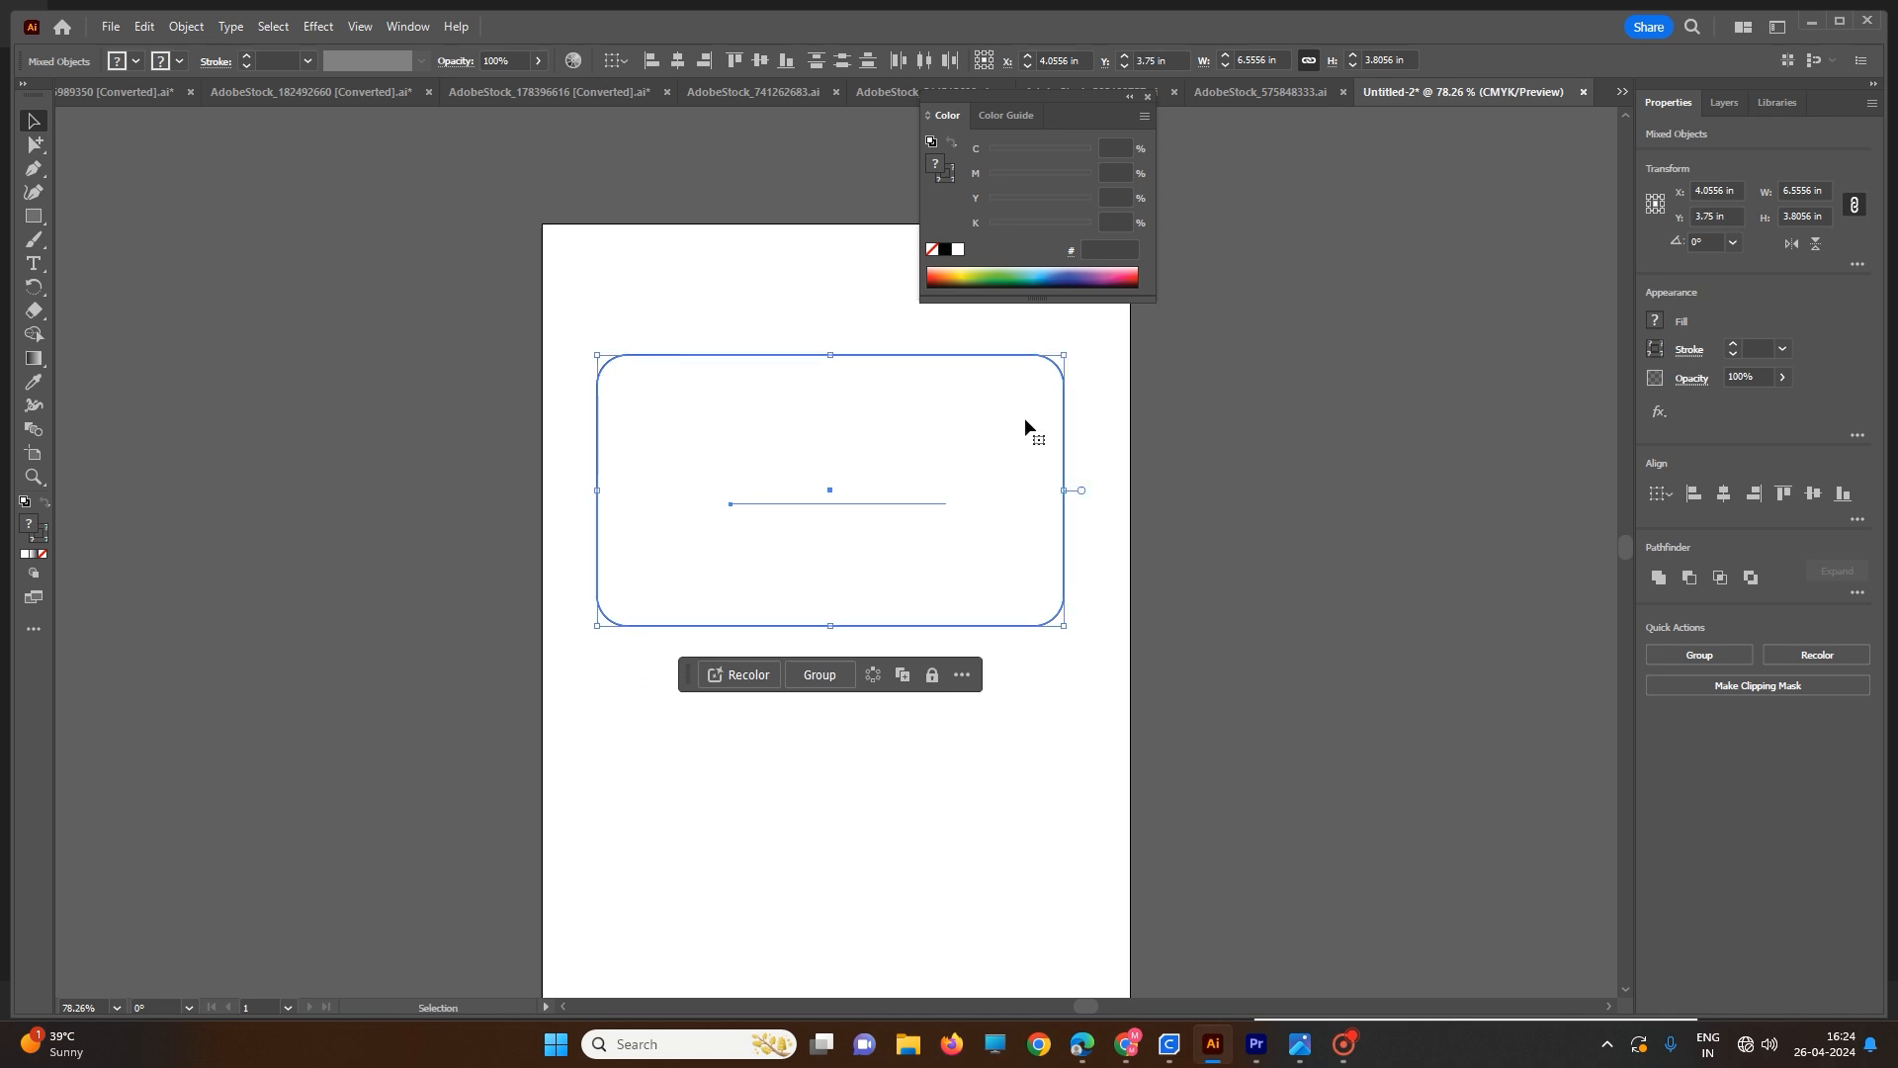
click(1346, 1046)
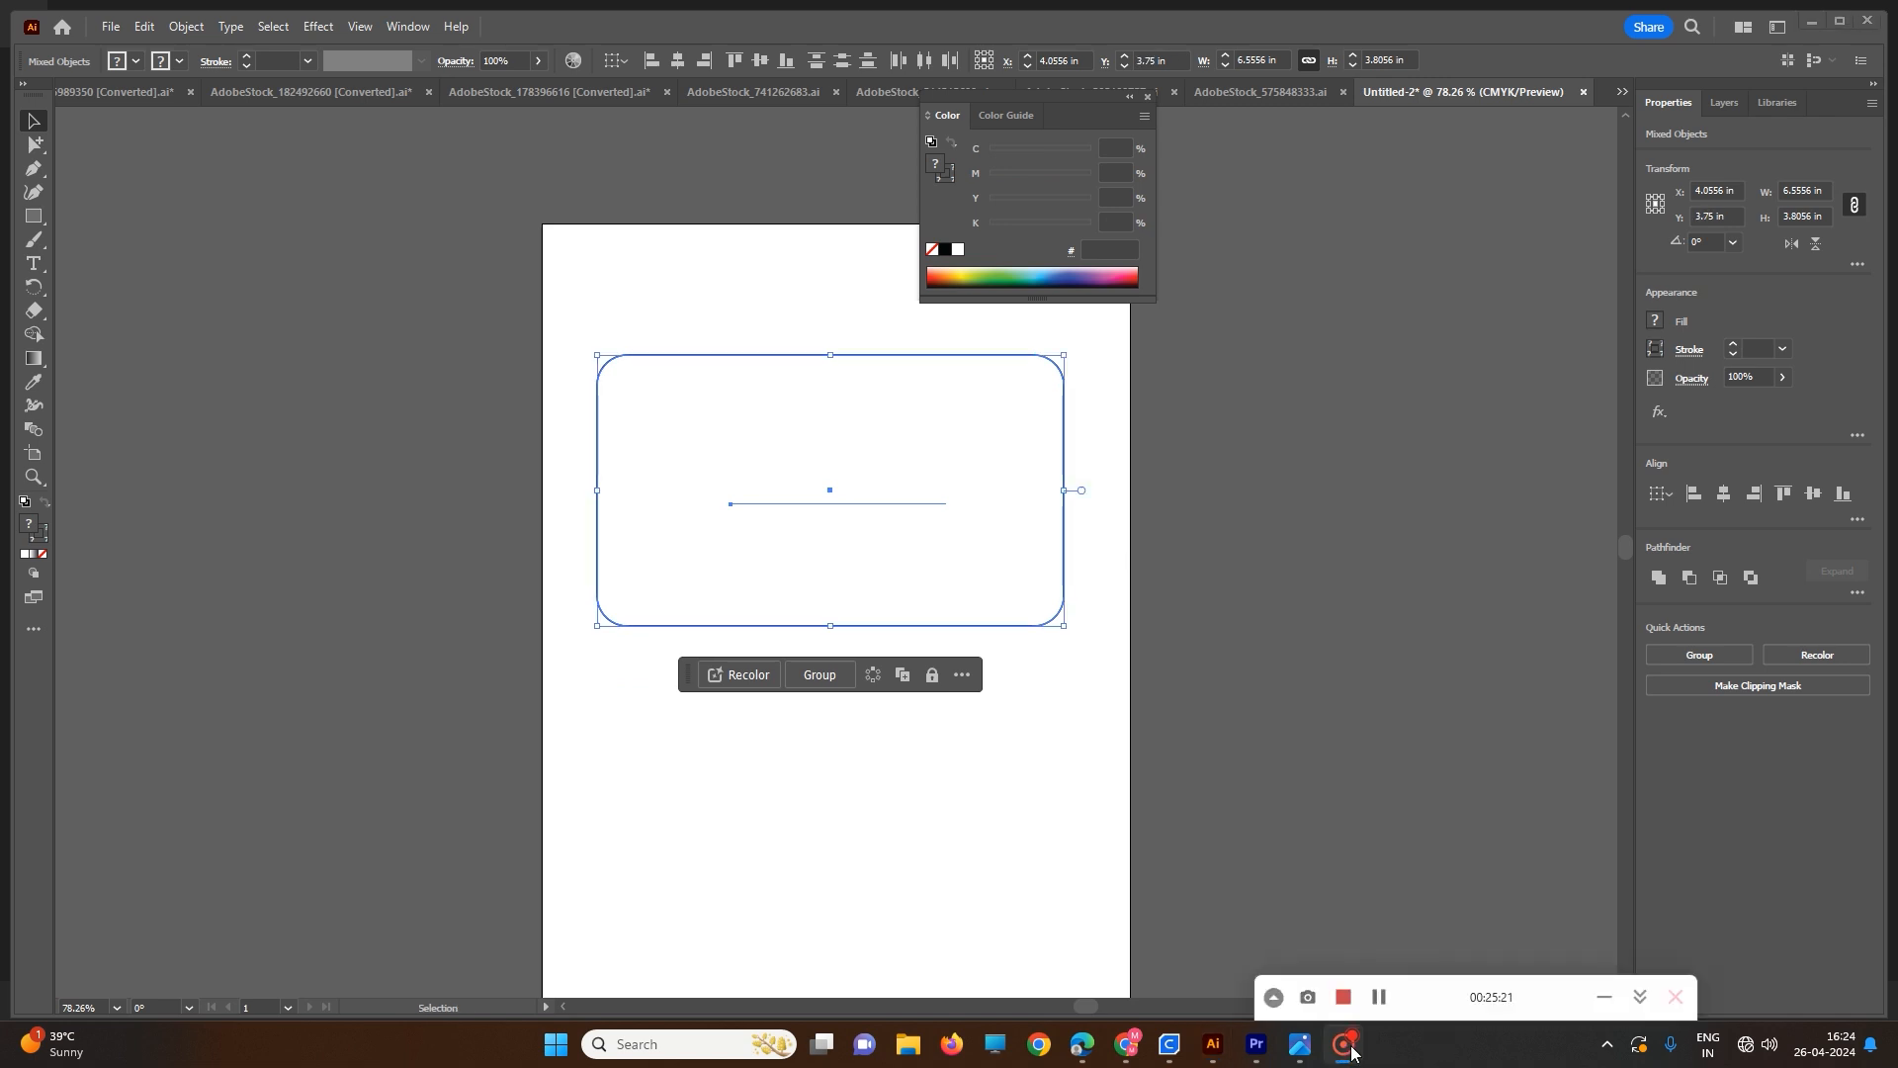